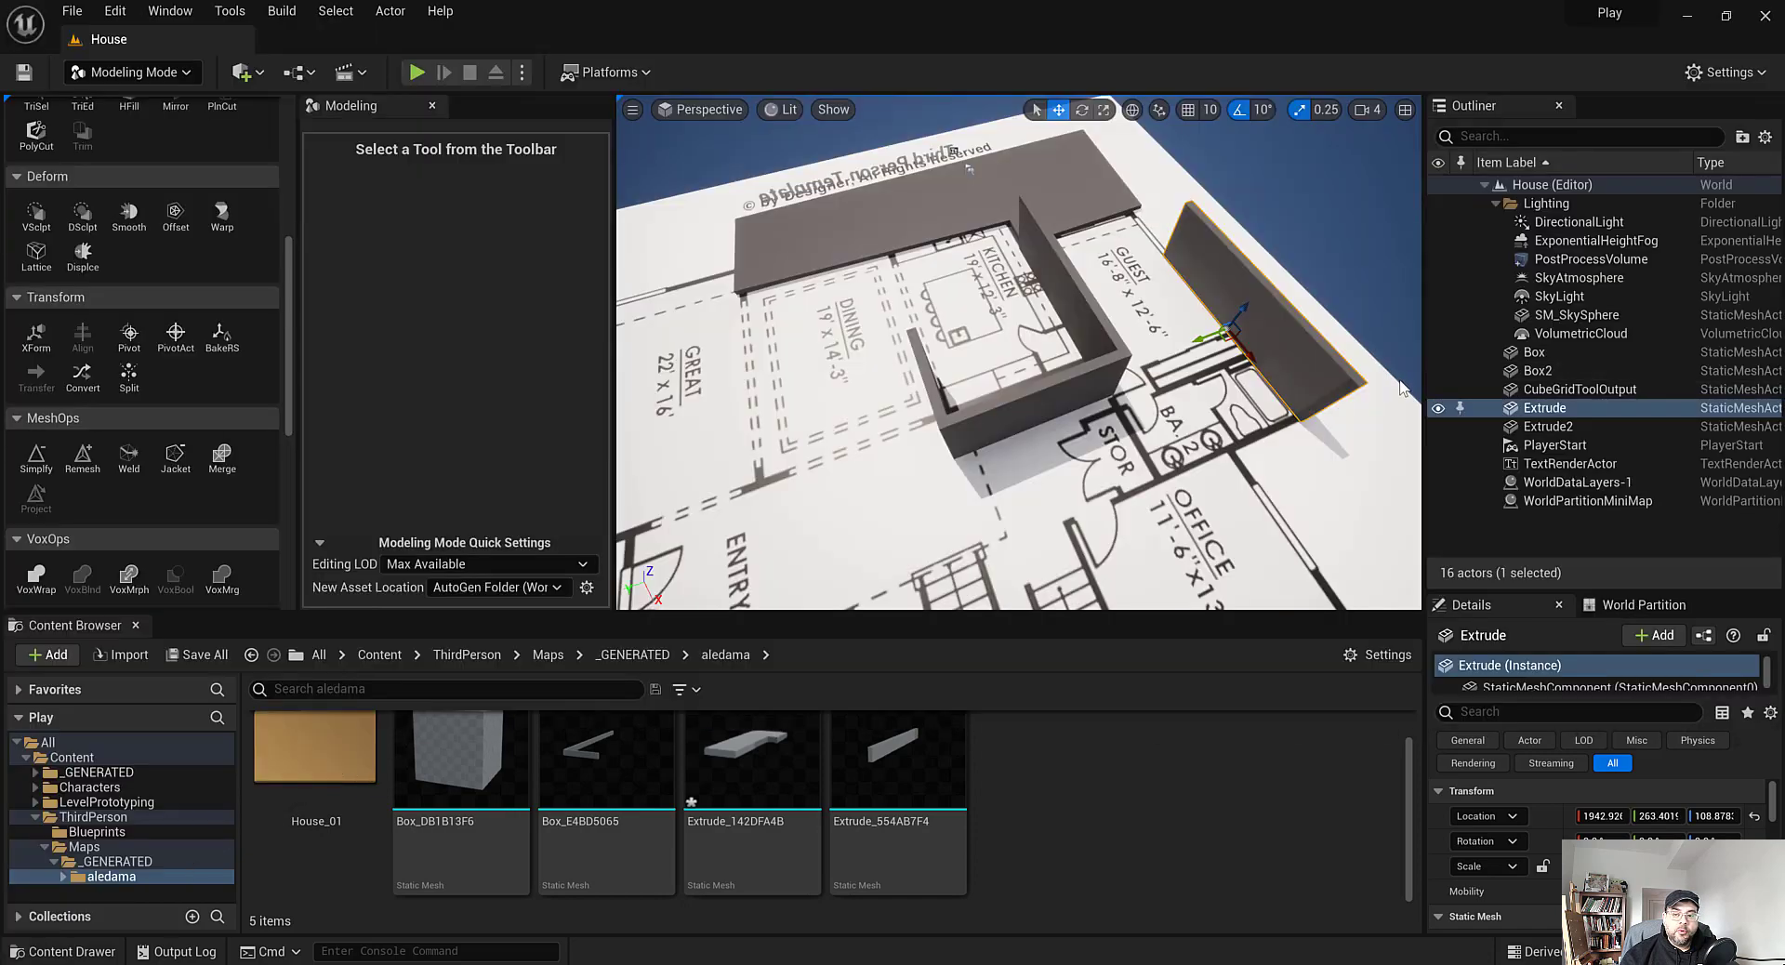
Examine the selected outer wall beside the guest room and bathroom against the floor plan from several angles
{"action": "left_click_drag", "start_coordinate": [1100, 449], "coordinate": [1111, 453], "text": "alt"}
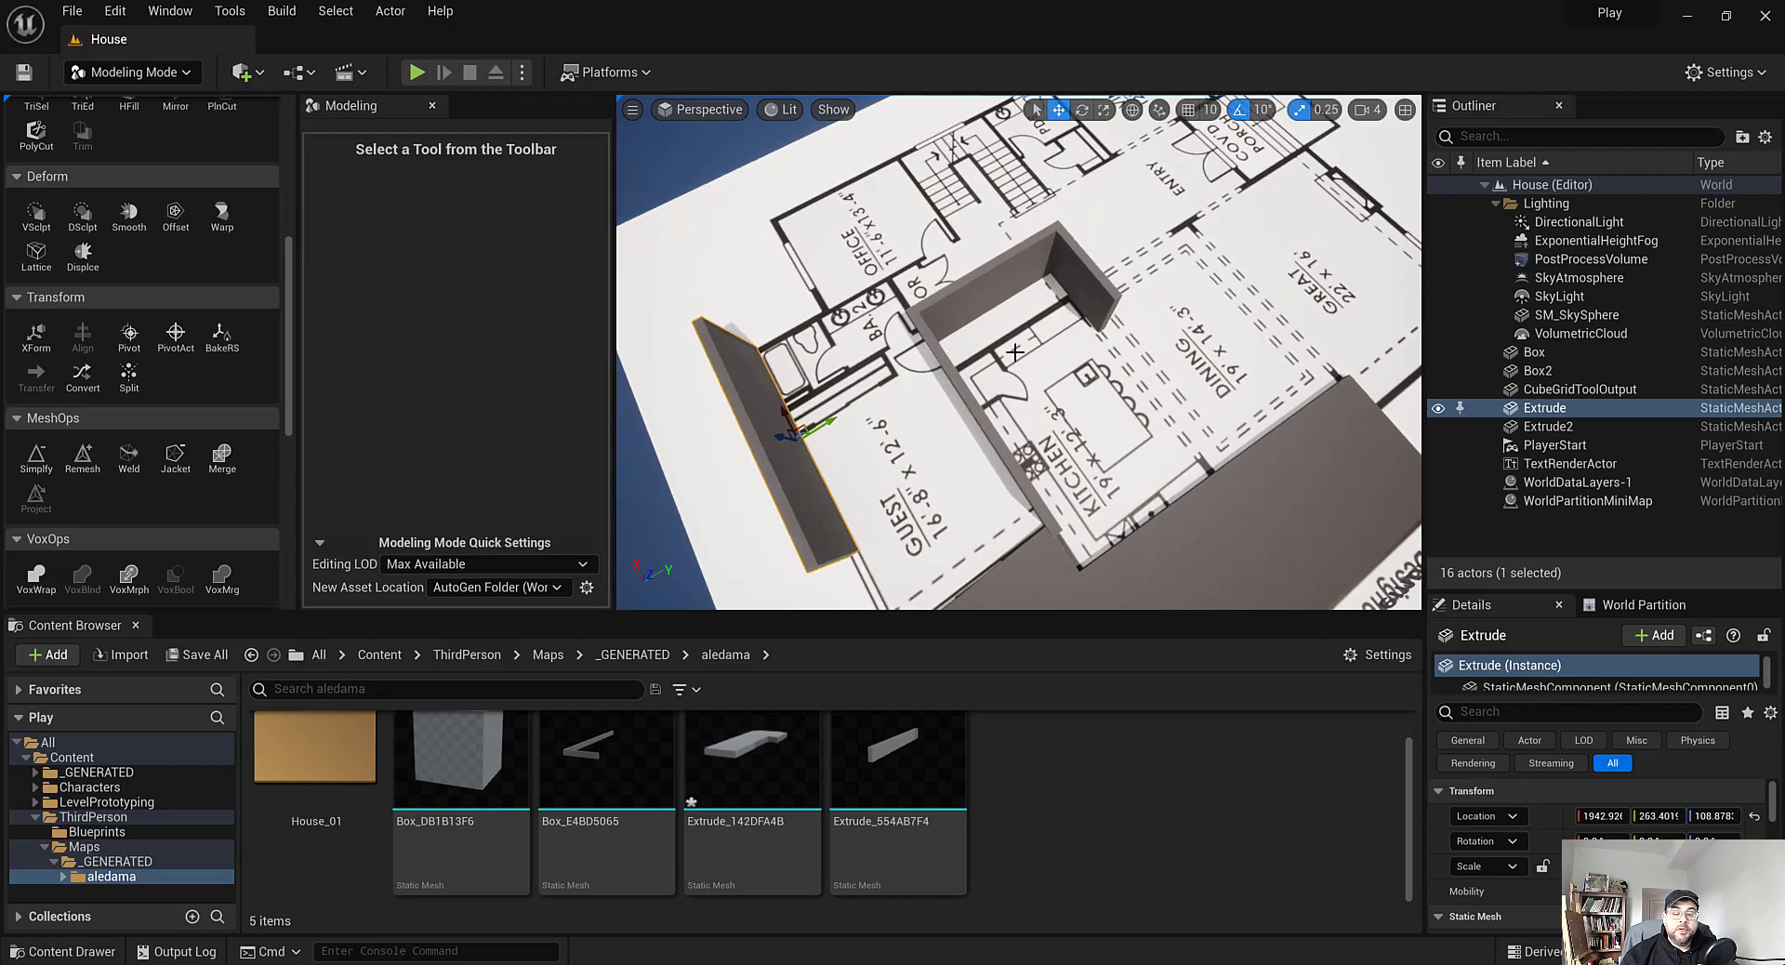
{"action": "left_click_drag", "start_coordinate": [1015, 353], "coordinate": [1053, 330], "text": "alt"}
{"action": "scroll", "coordinate": [902, 254], "scroll_direction": "up", "scroll_amount": 4}
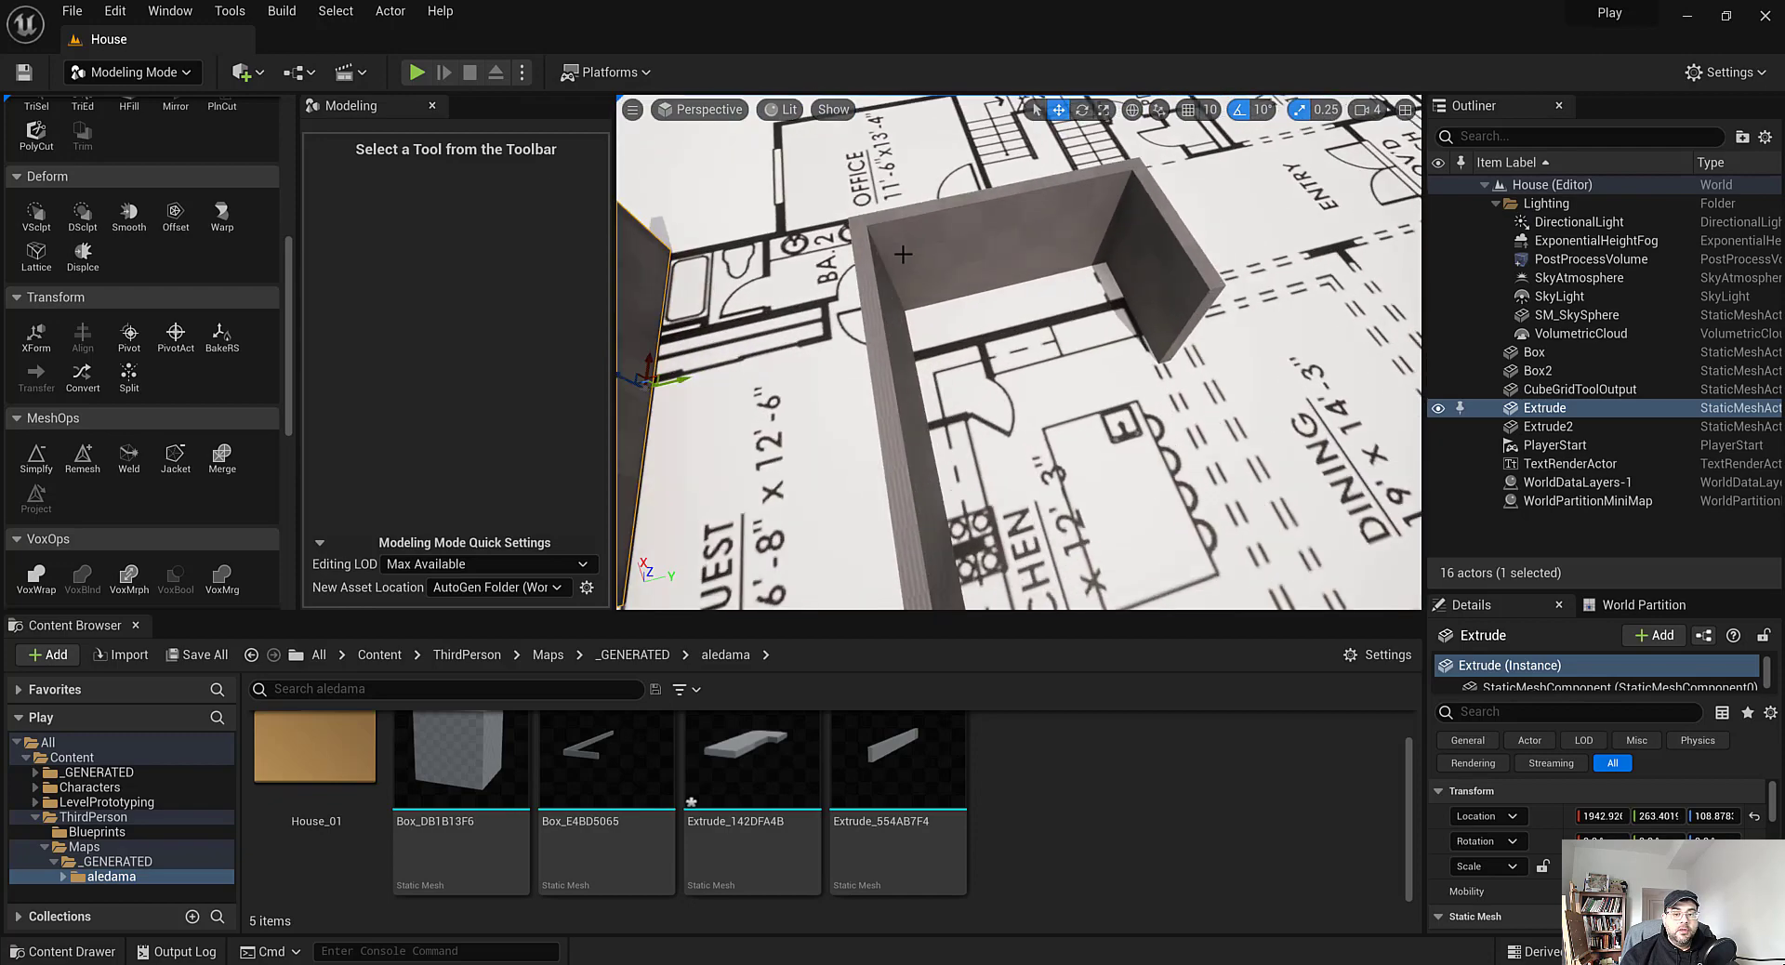
{"action": "left_click_drag", "start_coordinate": [902, 254], "coordinate": [870, 276], "text": "alt"}
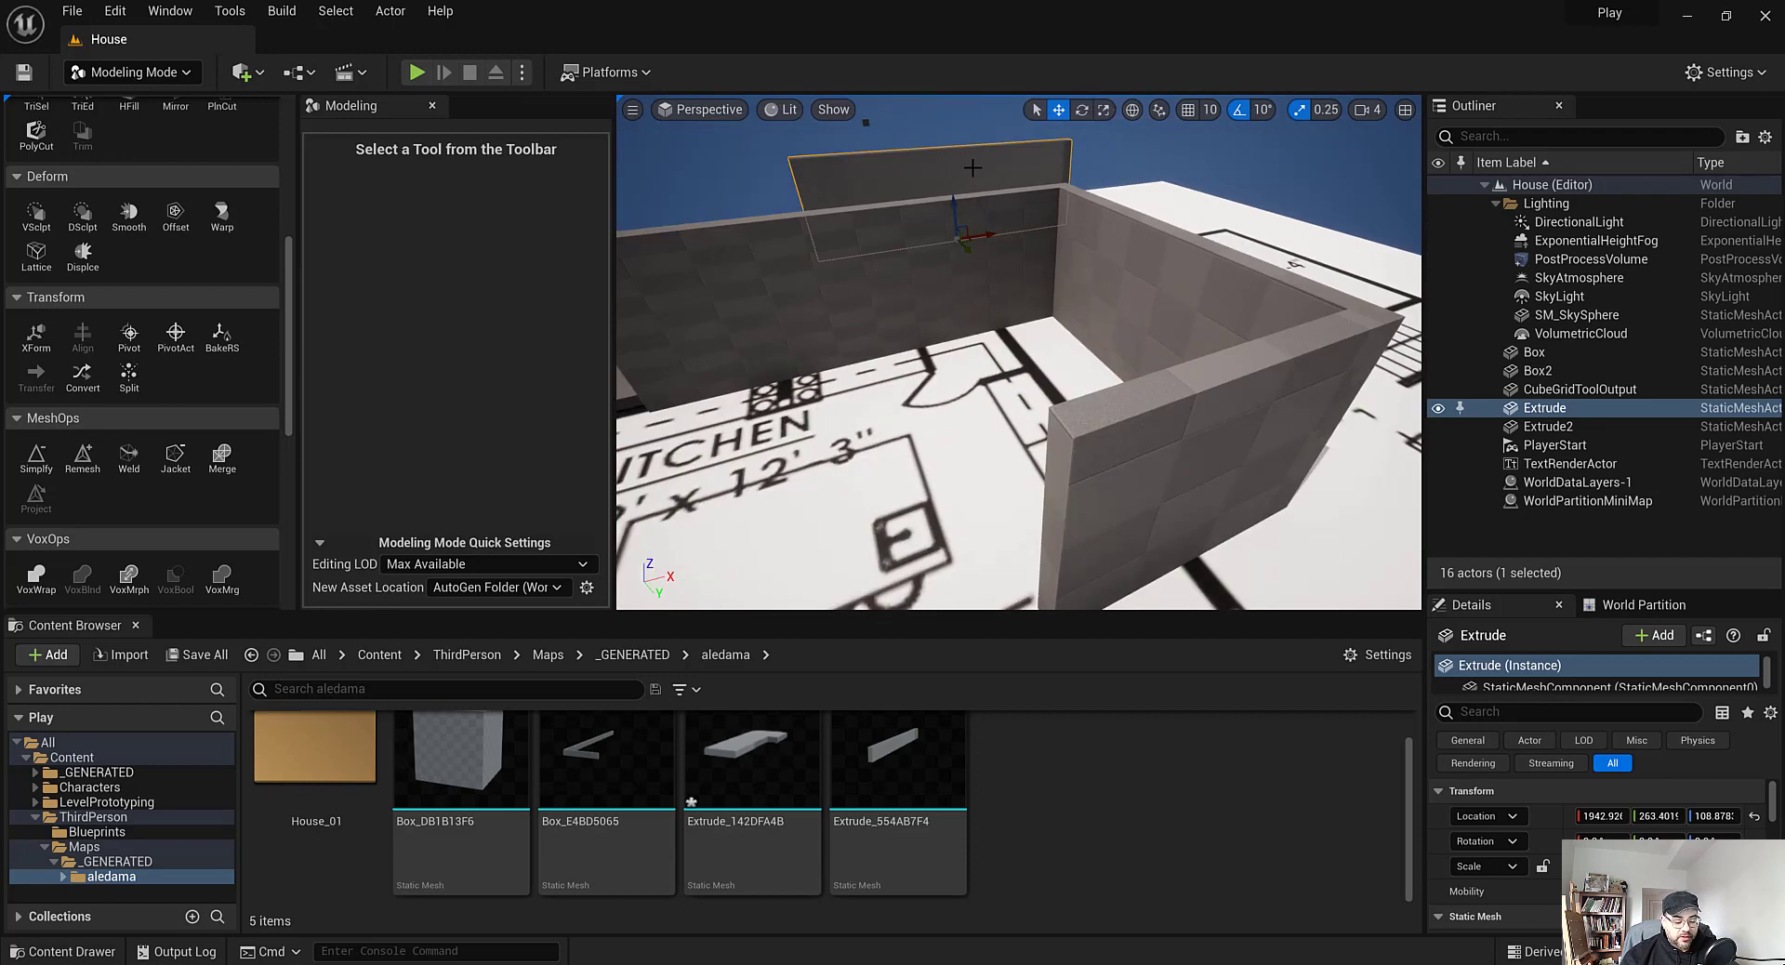
{"action": "key", "text": "f"}
{"action": "left_click_drag", "start_coordinate": [1262, 380], "coordinate": [1088, 376], "text": "alt"}
{"action": "scroll", "coordinate": [1266, 397], "scroll_direction": "up", "scroll_amount": 3}
{"action": "left_click_drag", "start_coordinate": [1266, 398], "coordinate": [1281, 402], "text": "alt"}
{"action": "right_click_drag", "start_coordinate": [1281, 402], "coordinate": [1297, 390]}
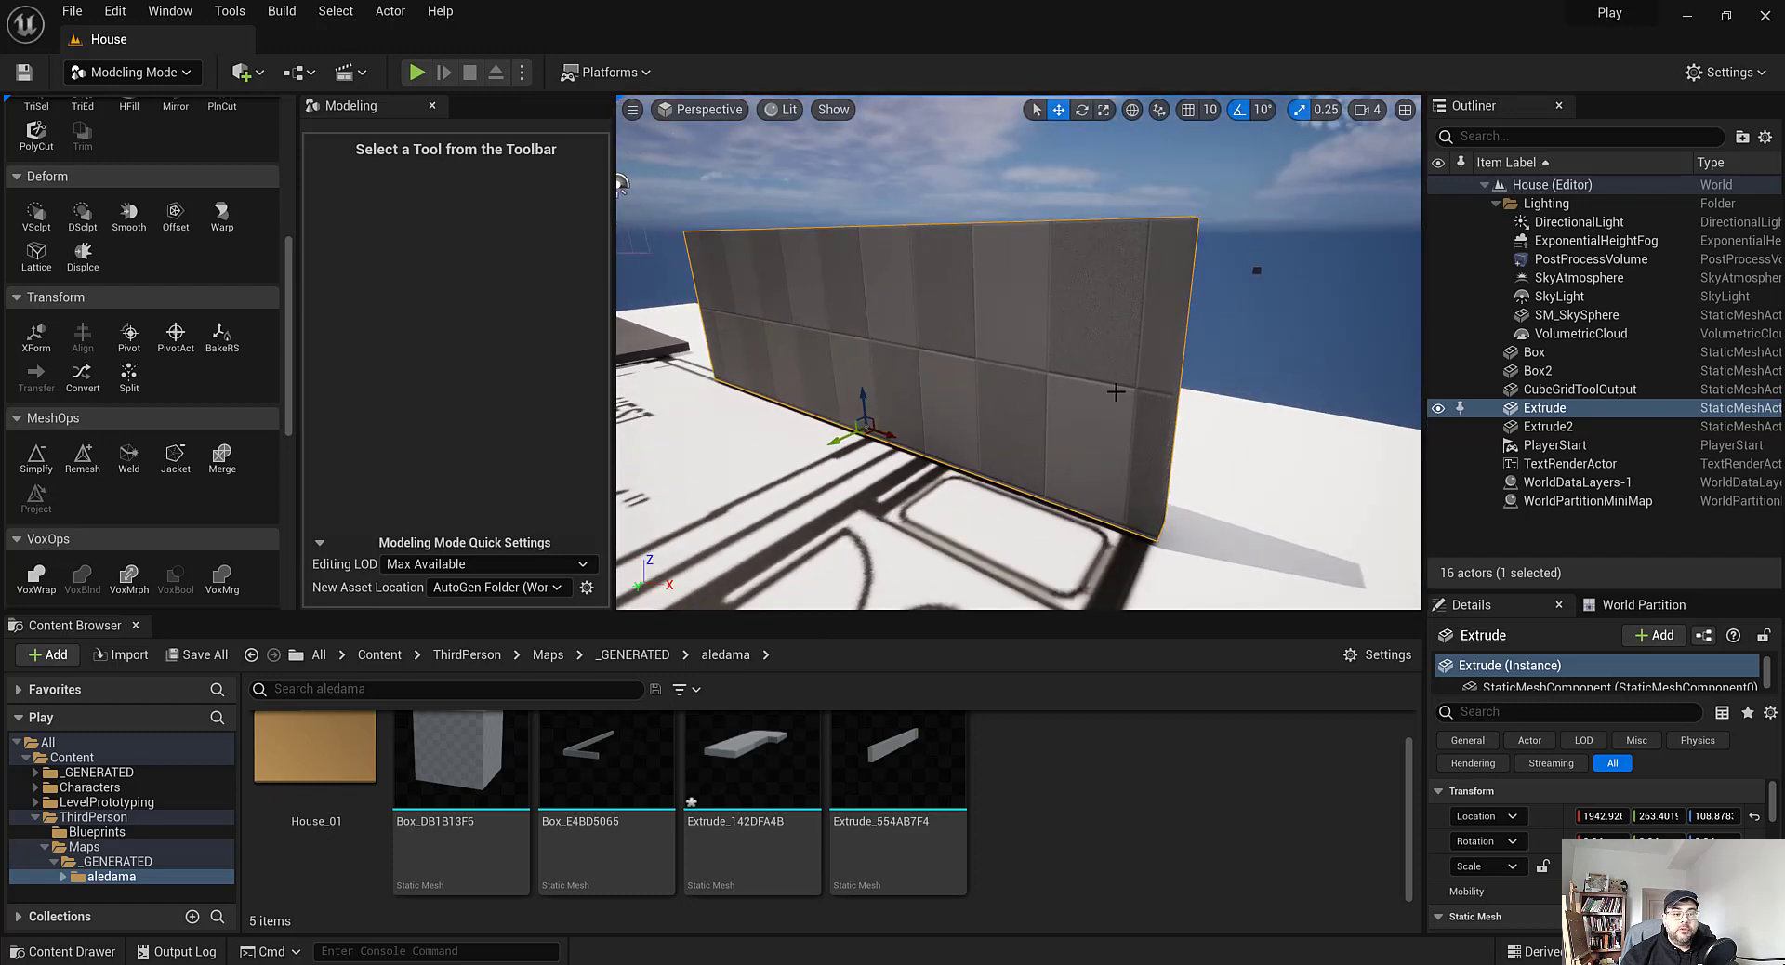
{"action": "scroll", "coordinate": [1111, 503], "scroll_direction": "down", "scroll_amount": 5}
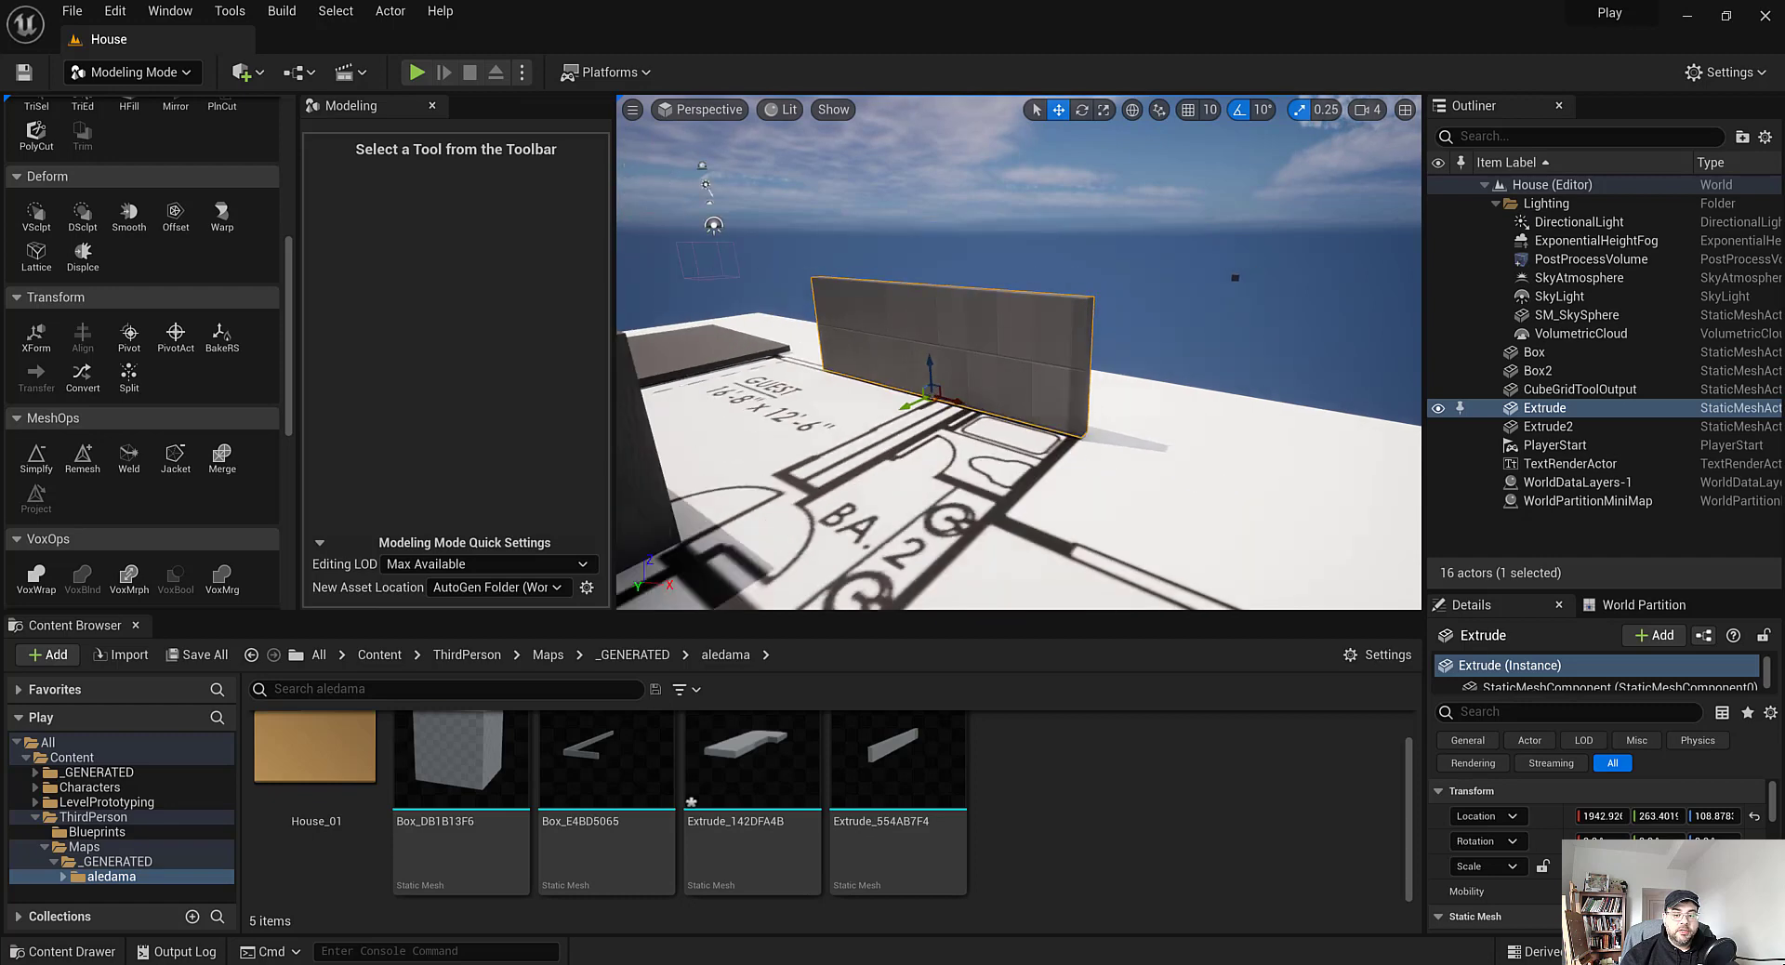
{"action": "left_click_drag", "start_coordinate": [1111, 502], "coordinate": [919, 500], "text": "alt"}
{"action": "left_click_drag", "start_coordinate": [684, 472], "coordinate": [1121, 400], "text": "alt"}
{"action": "scroll", "coordinate": [1133, 397], "scroll_direction": "up", "scroll_amount": 3}
{"action": "right_click_drag", "start_coordinate": [1133, 397], "coordinate": [1139, 401]}
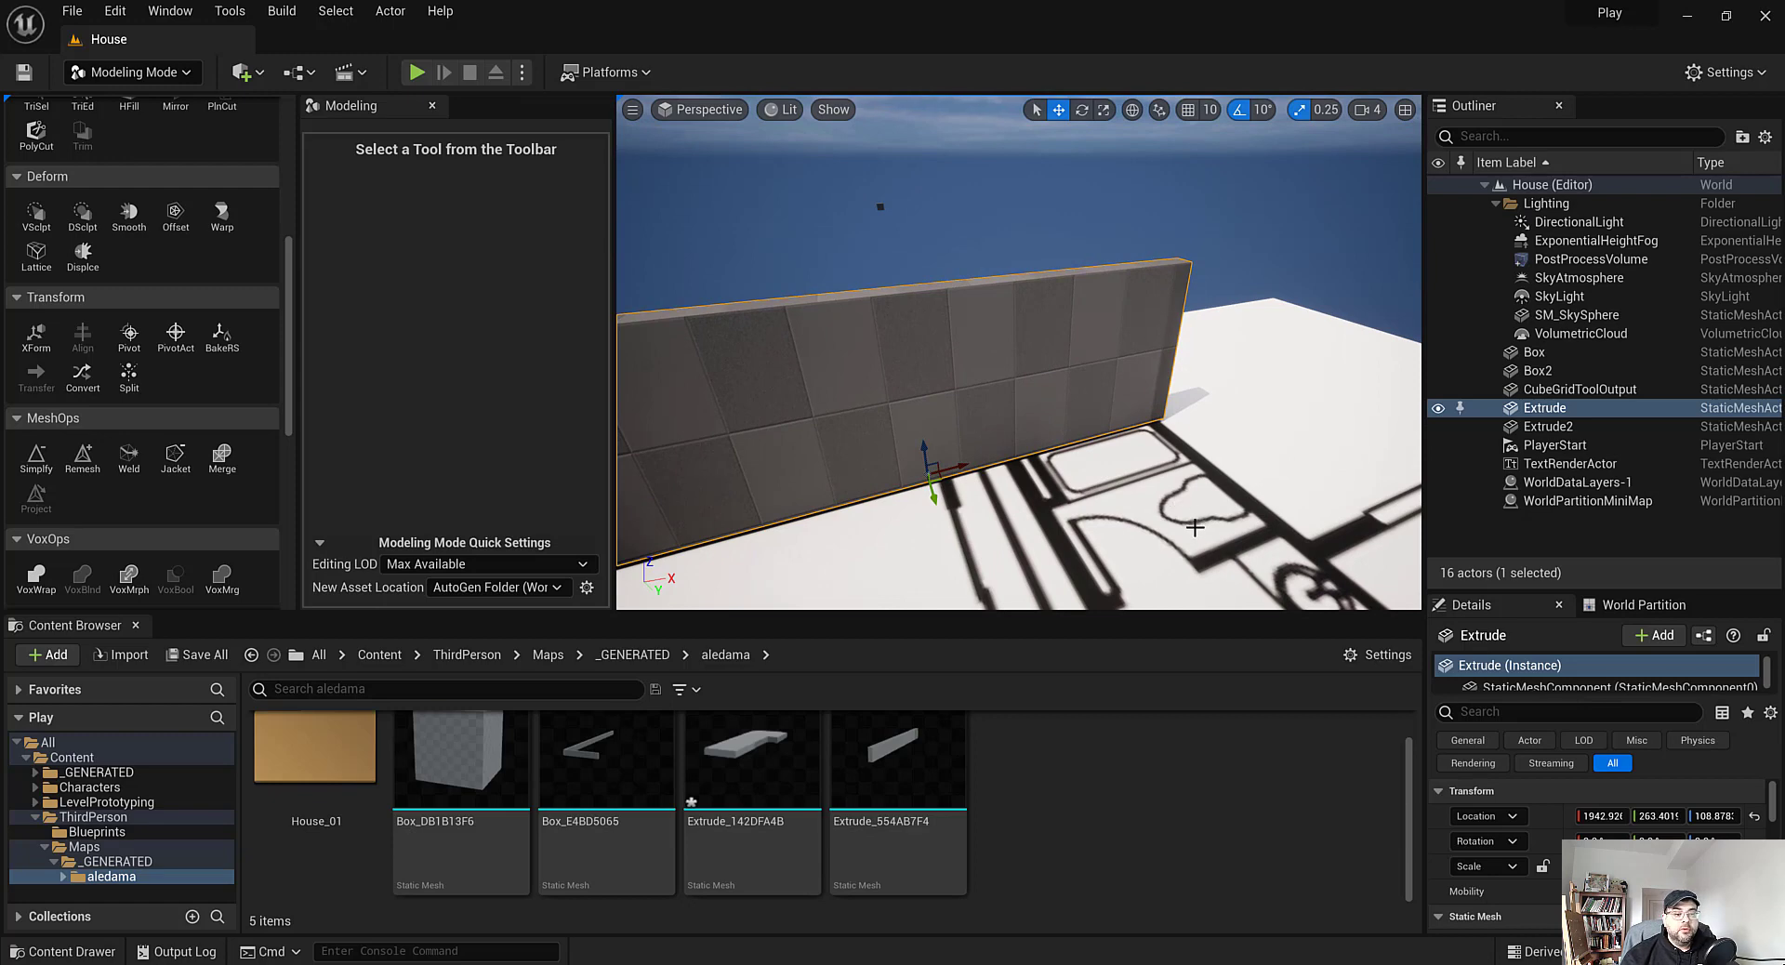
{"action": "left_click_drag", "start_coordinate": [1080, 425], "coordinate": [1143, 428], "text": "alt"}
{"action": "left_click_drag", "start_coordinate": [1033, 421], "coordinate": [1127, 397], "text": "alt"}
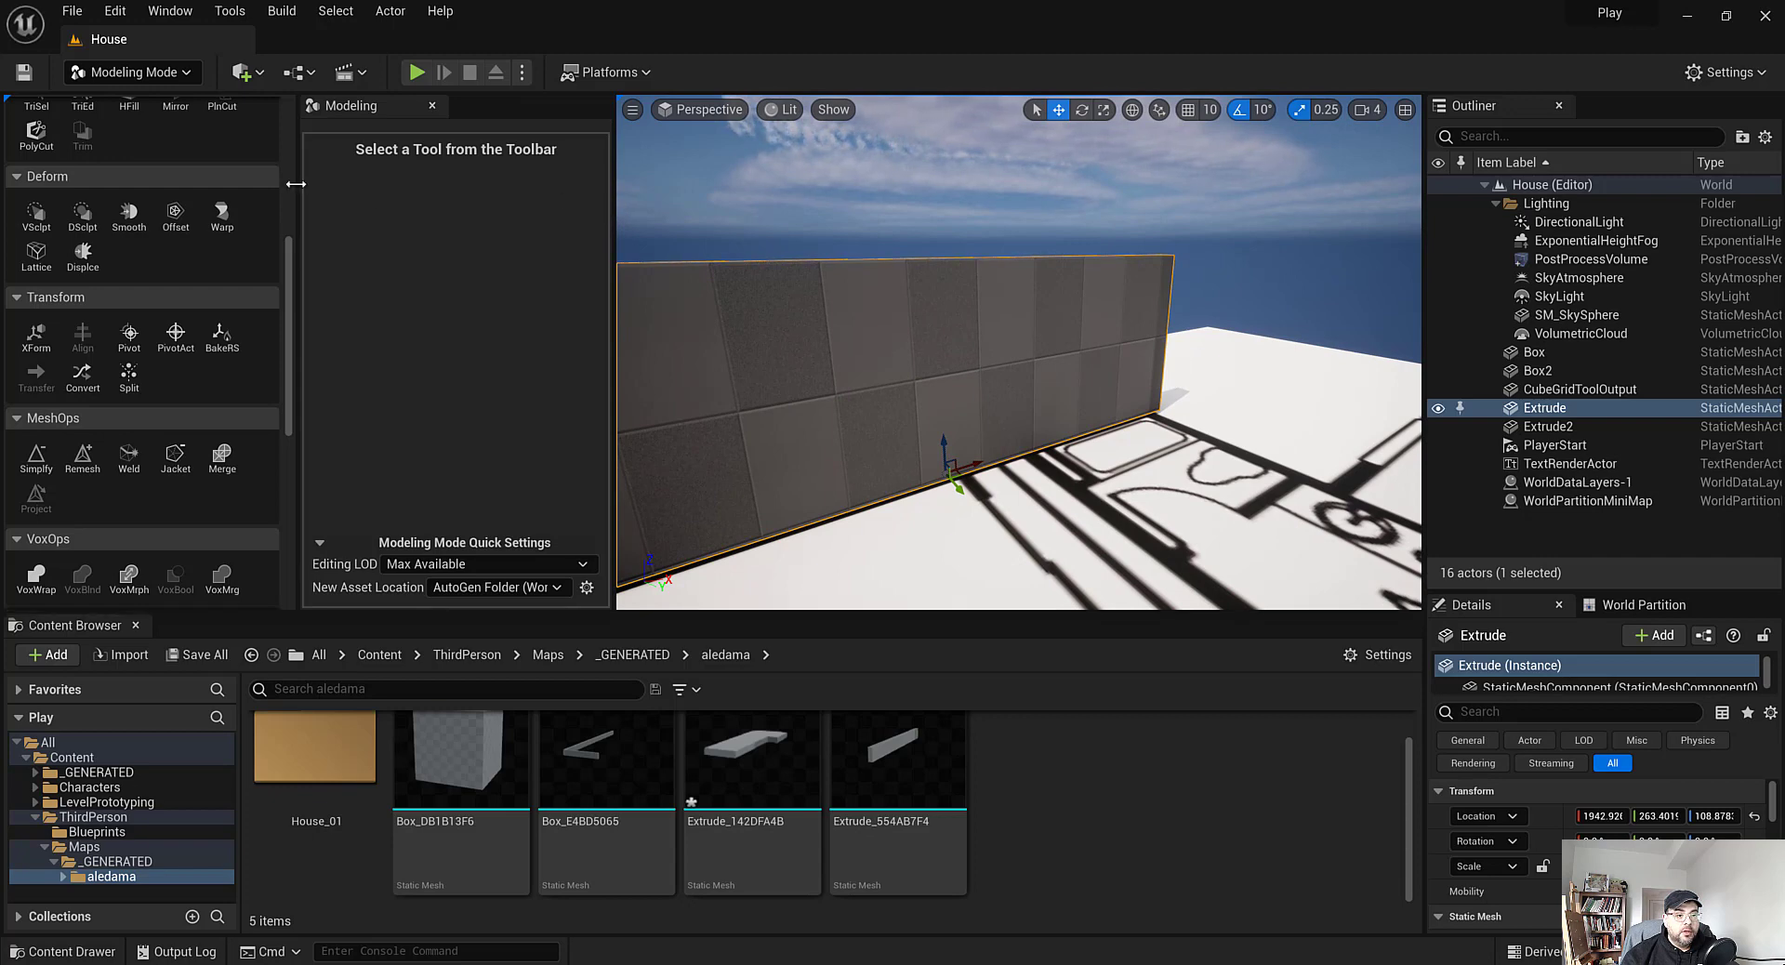
Narrow the modeling tool palette and the tool settings area to enlarge the viewport
{"action": "left_click_drag", "start_coordinate": [294, 190], "coordinate": [236, 191]}
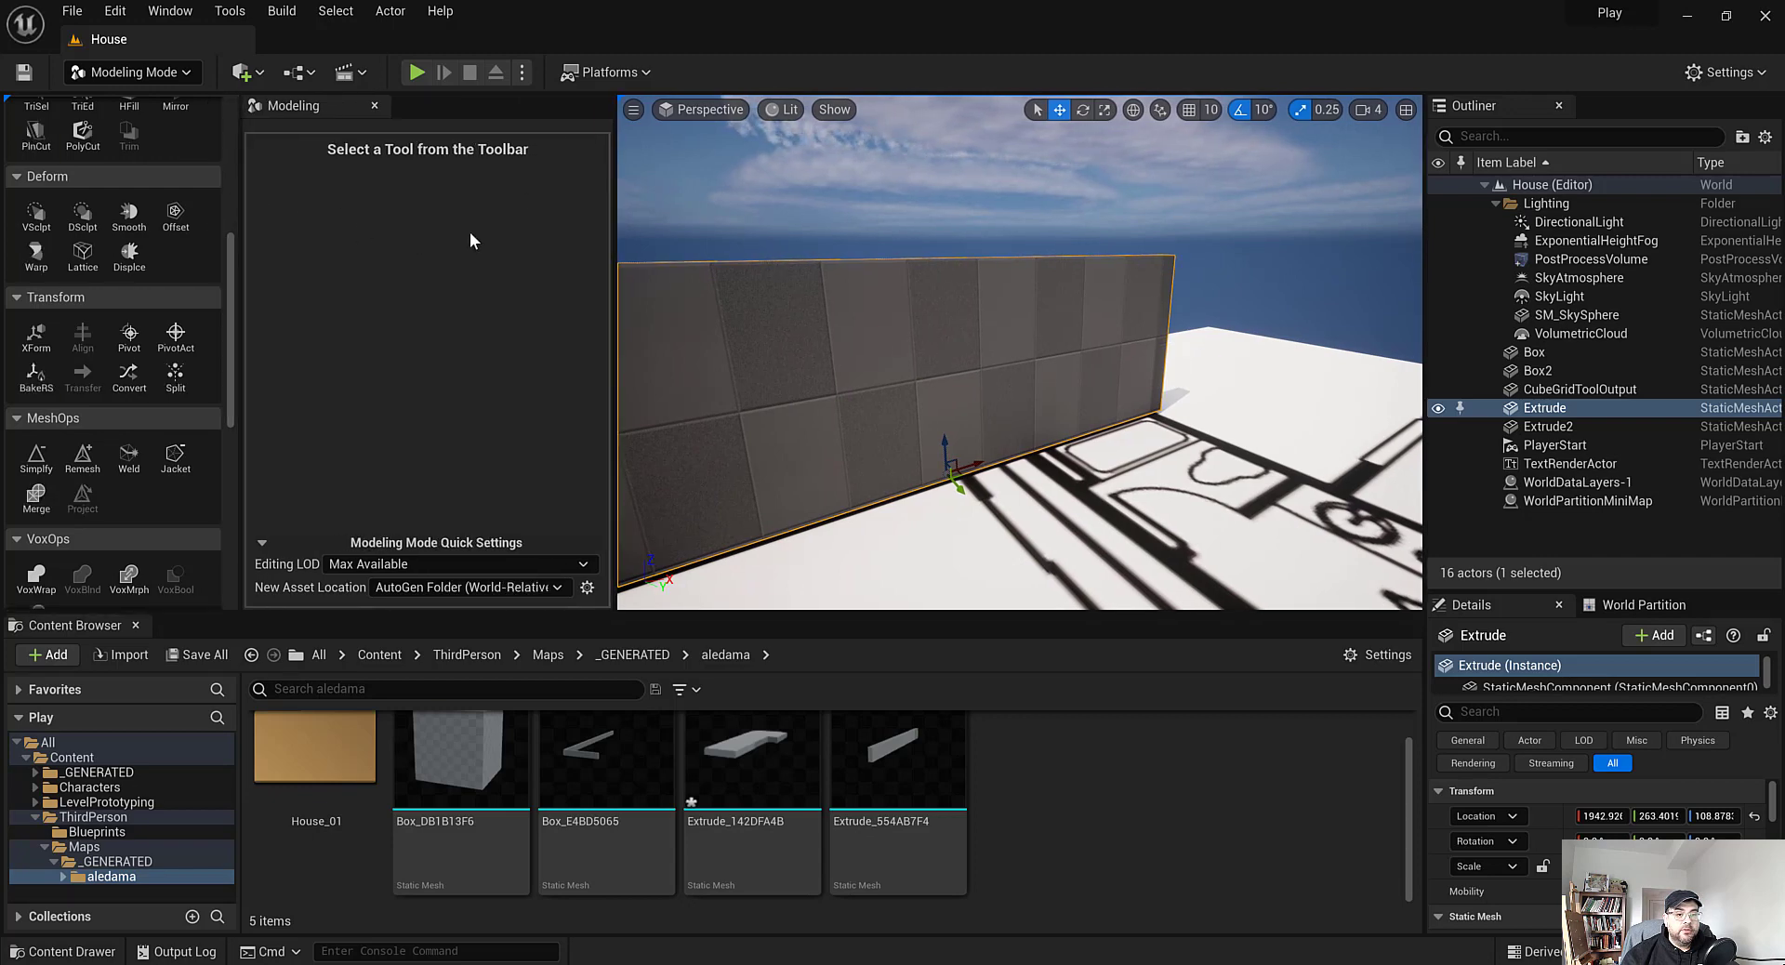
{"action": "left_click_drag", "start_coordinate": [612, 197], "coordinate": [546, 199]}
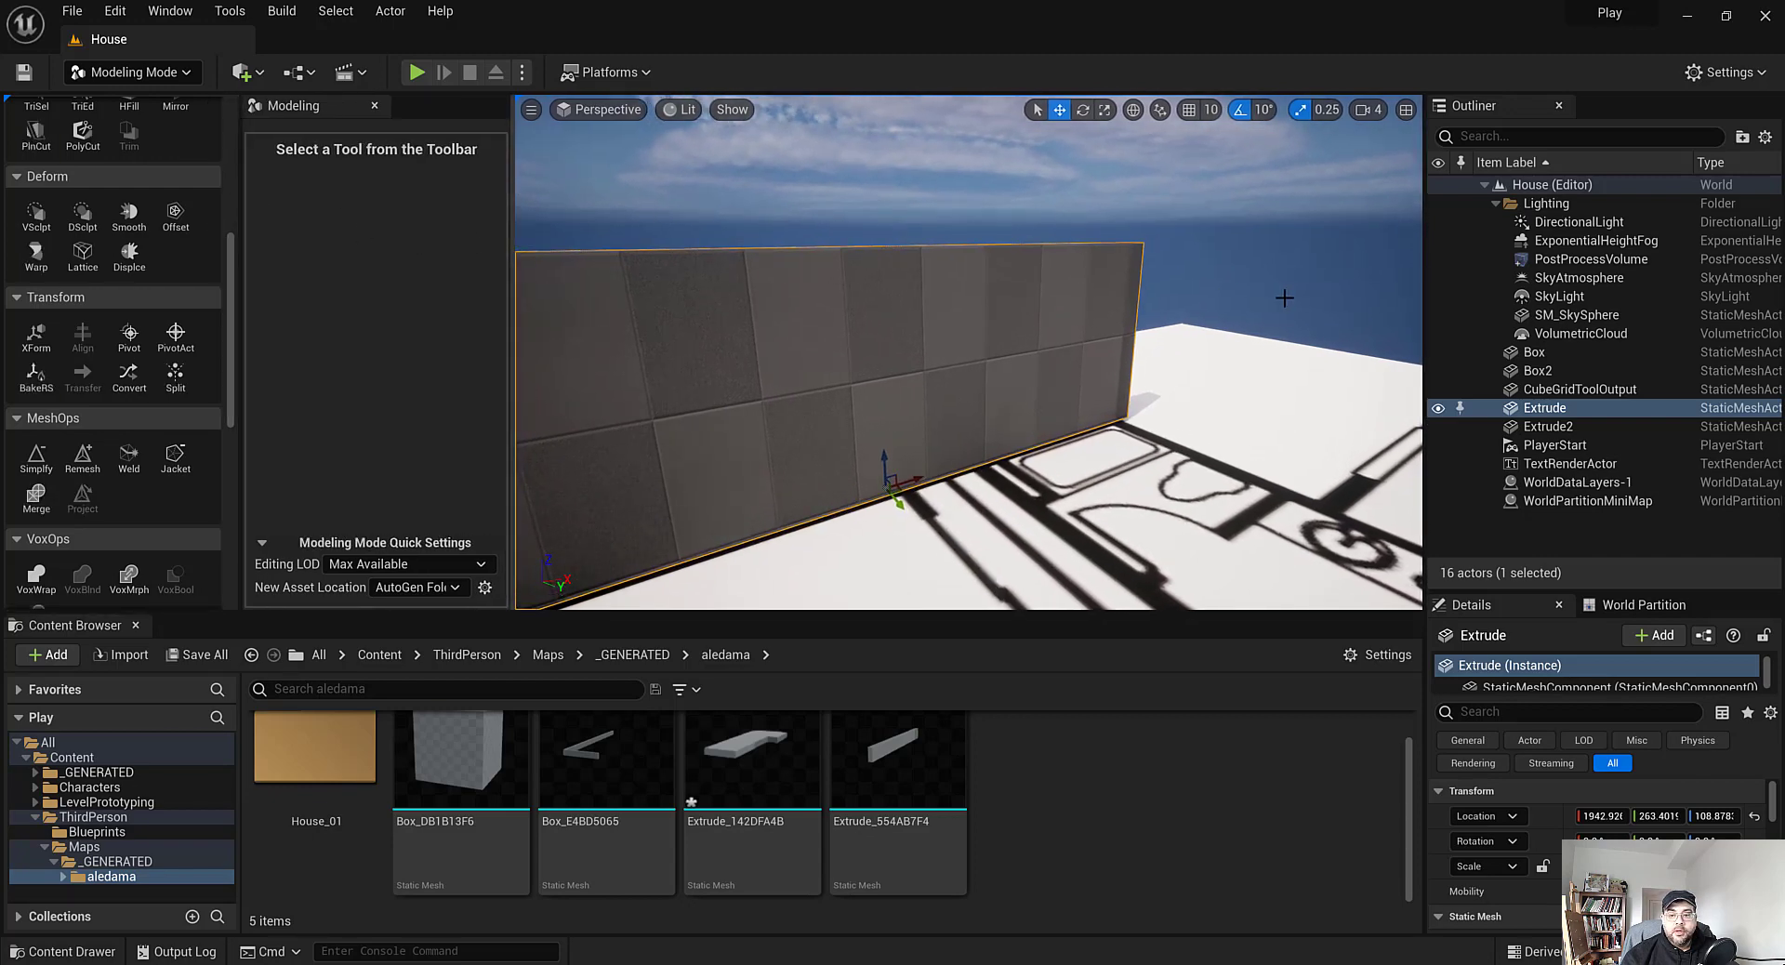
{"action": "left_click_drag", "start_coordinate": [1284, 298], "coordinate": [1260, 304], "text": "alt"}
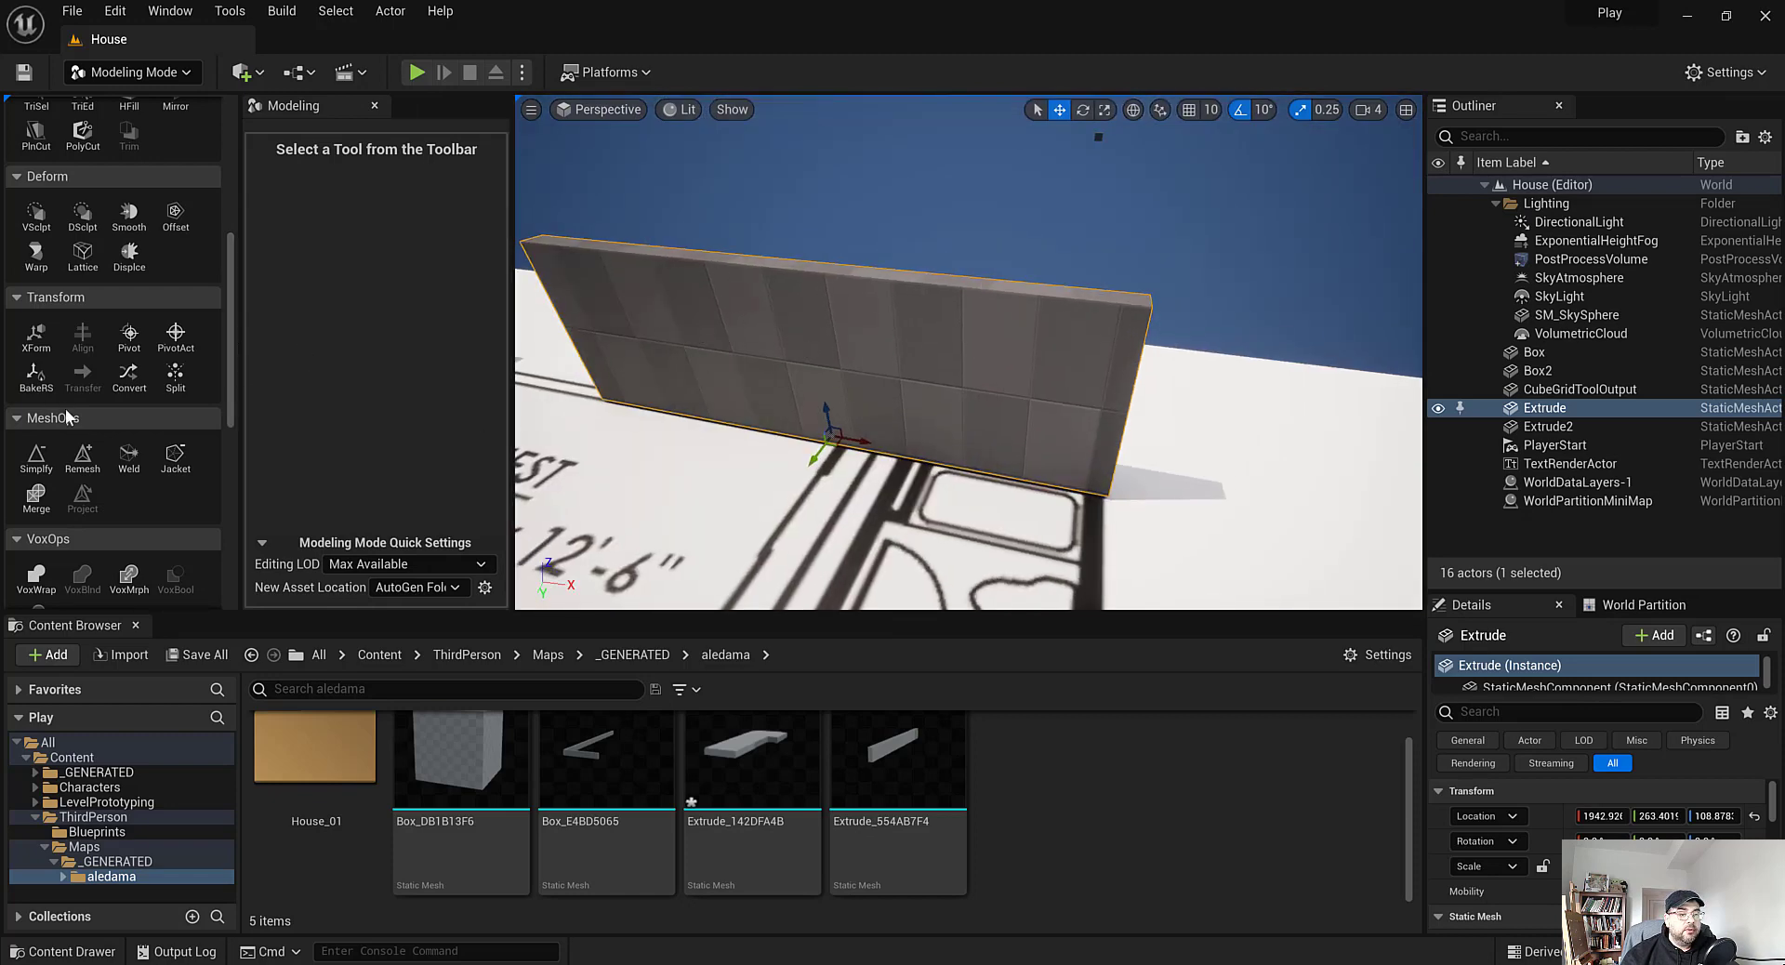
In PolyGroup Edit, insert an edge loop across the outer guest wall, about one wall thickness from its bathroom end
{"action": "scroll", "coordinate": [66, 416], "scroll_direction": "down", "scroll_amount": 1}
{"action": "scroll", "coordinate": [67, 416], "scroll_direction": "up", "scroll_amount": 5}
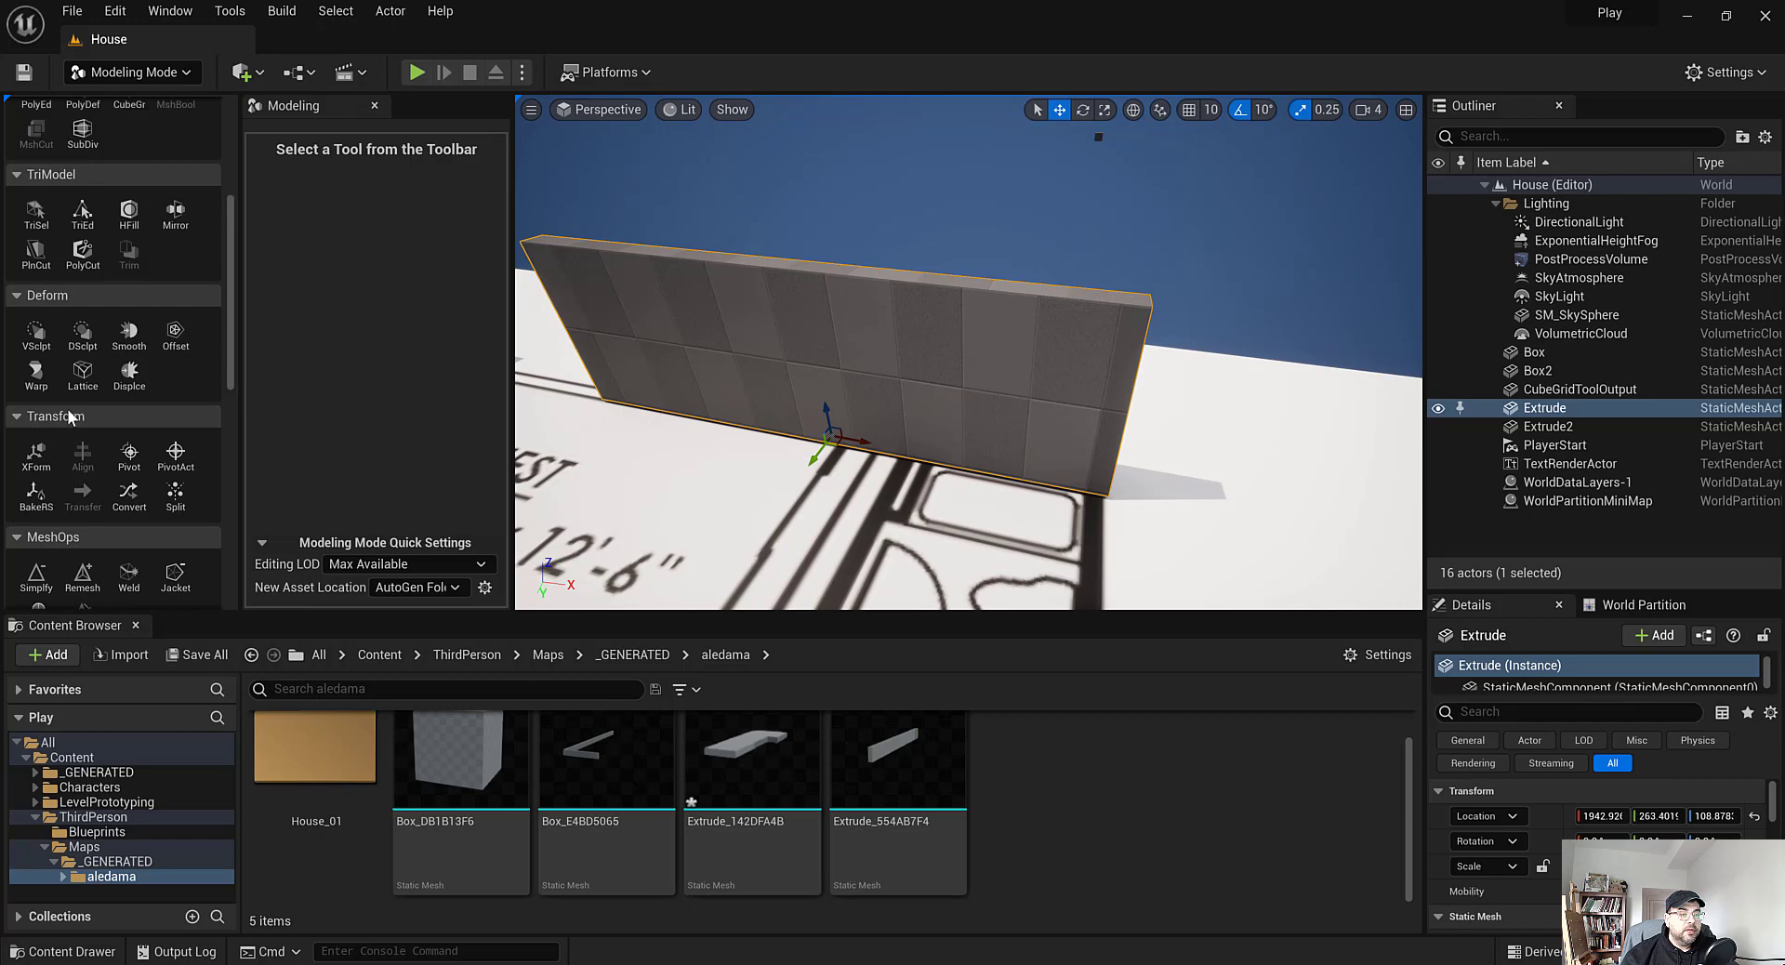
{"action": "scroll", "coordinate": [67, 415], "scroll_direction": "up", "scroll_amount": 4}
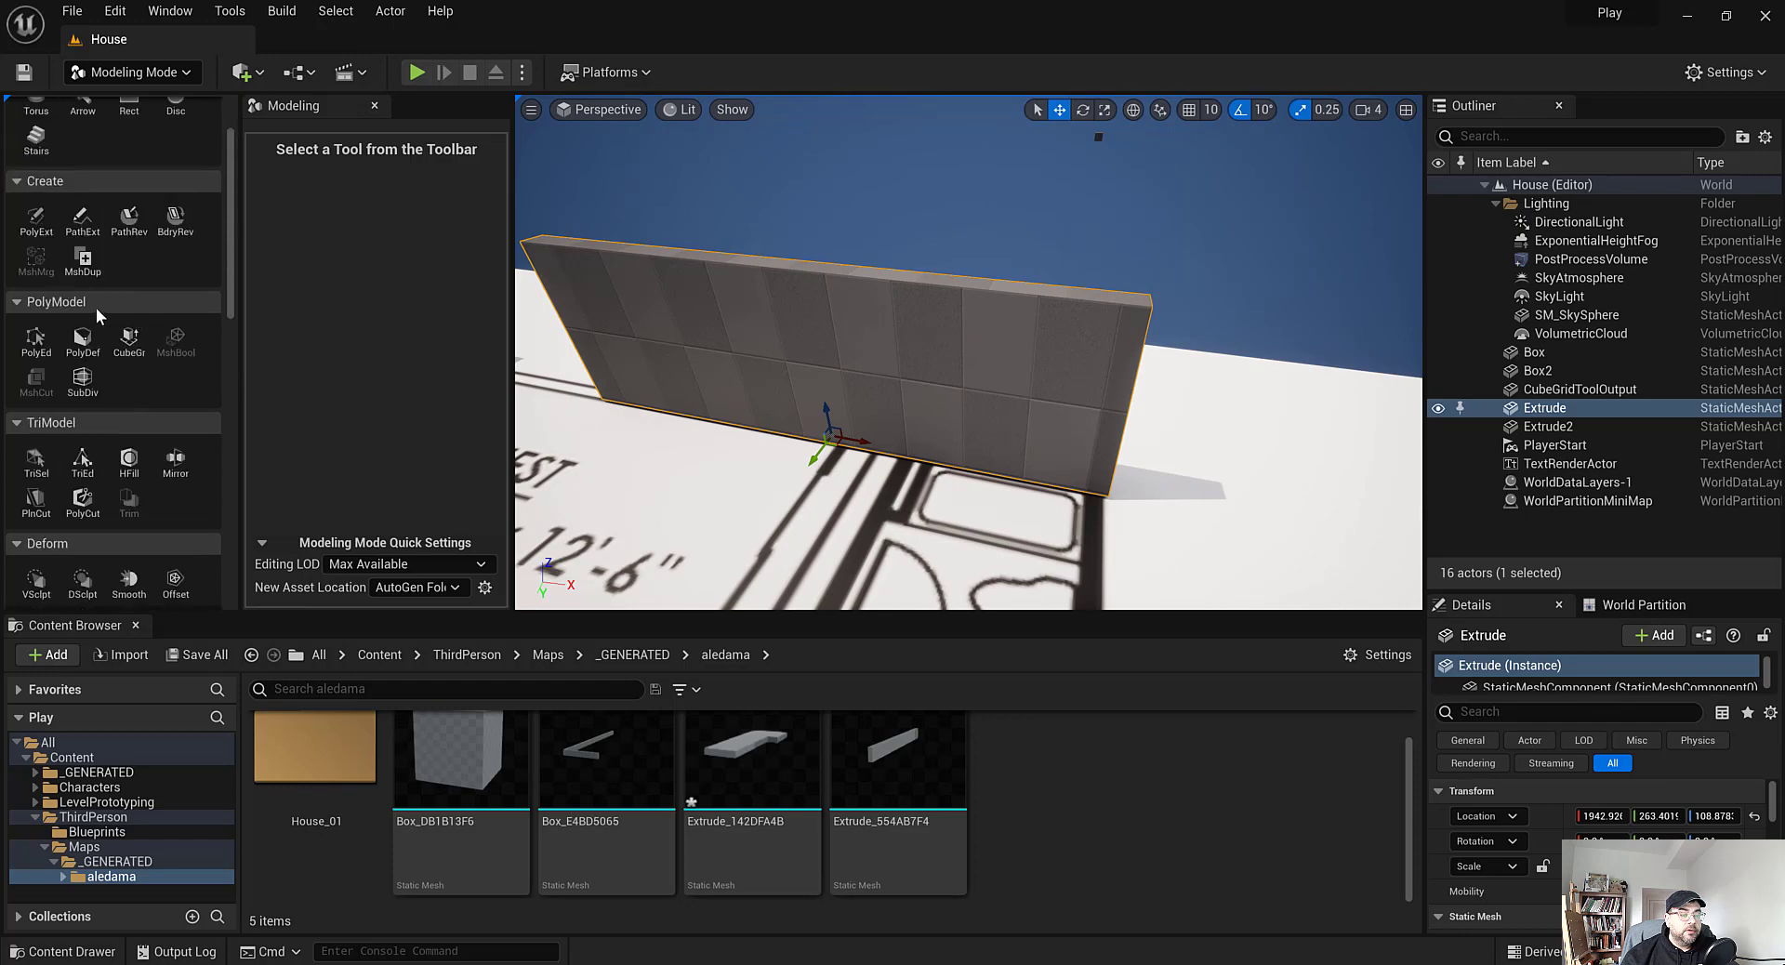
{"action": "left_click", "coordinate": [41, 348]}
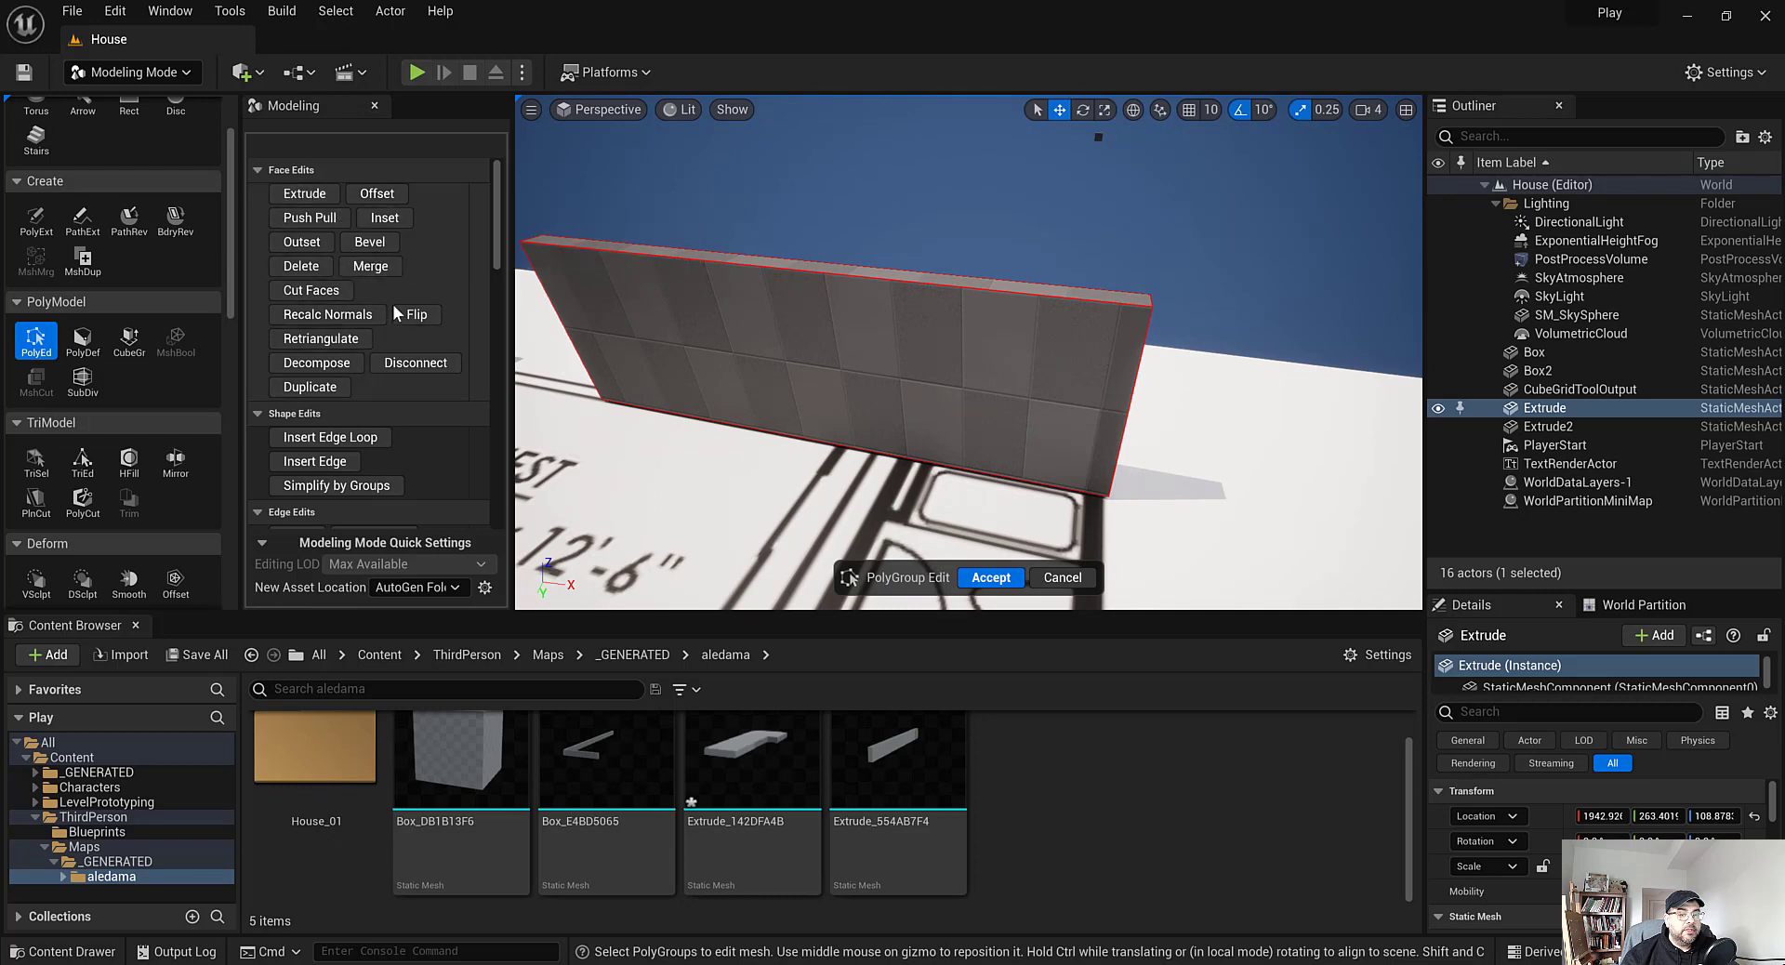
{"action": "left_click", "coordinate": [372, 441]}
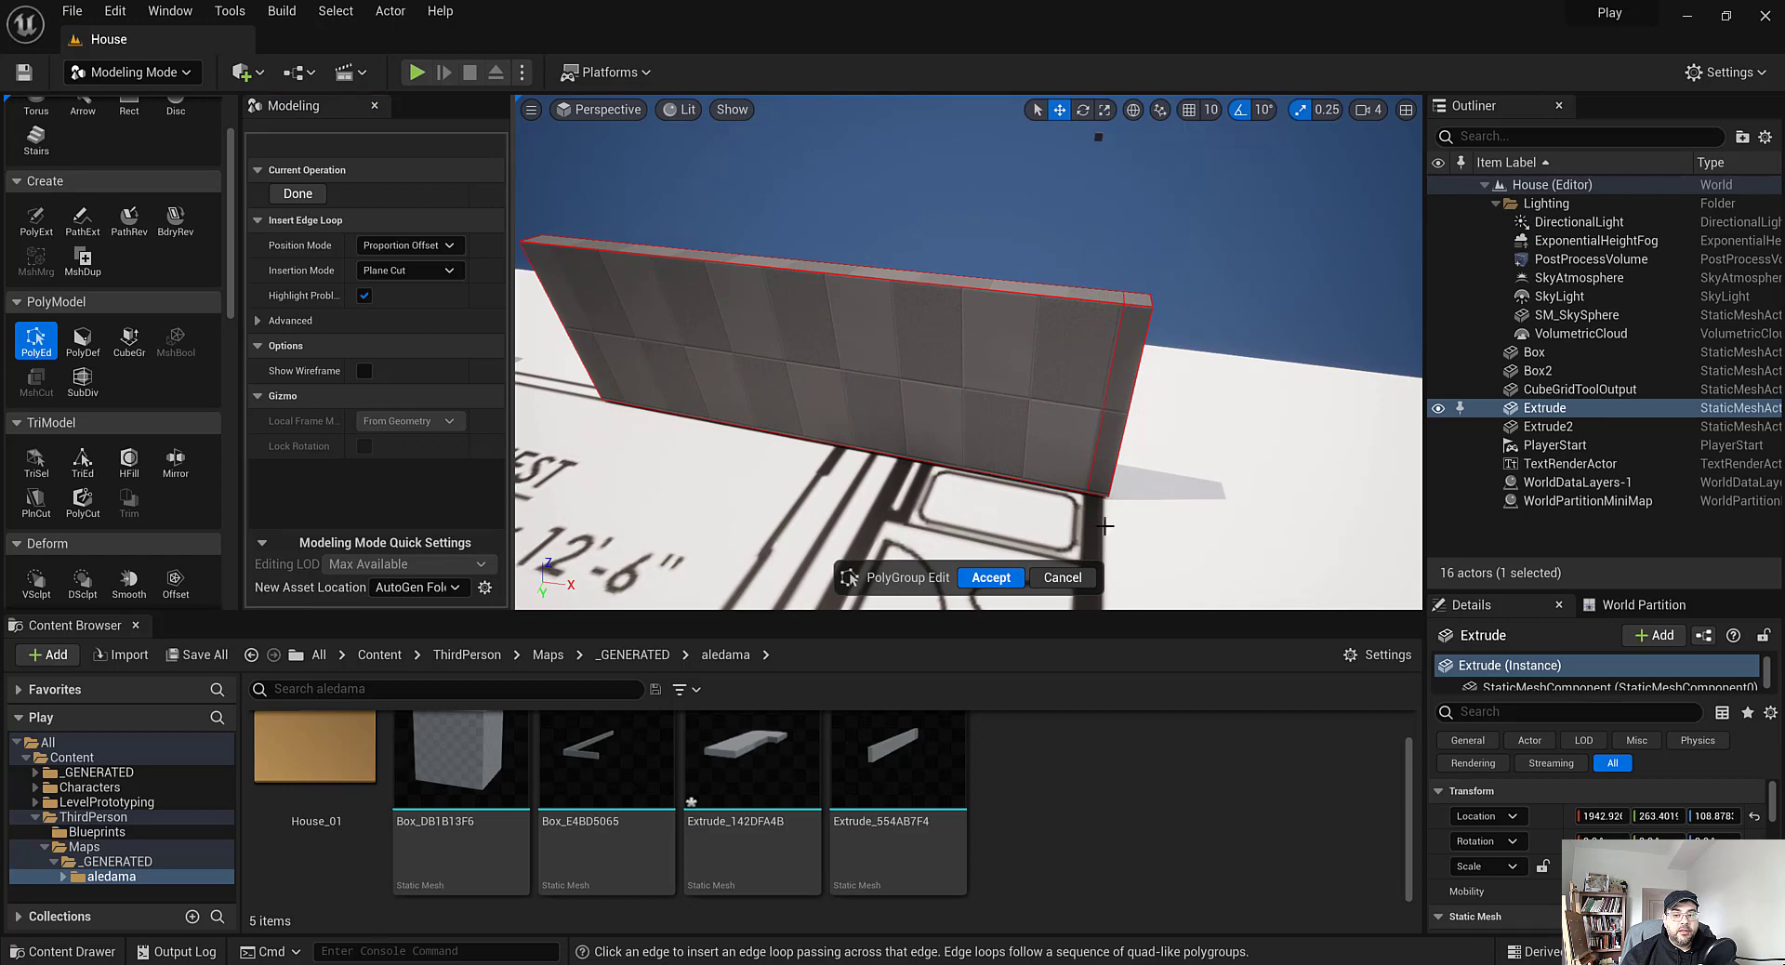
{"action": "right_click_drag", "start_coordinate": [1174, 394], "coordinate": [1114, 374]}
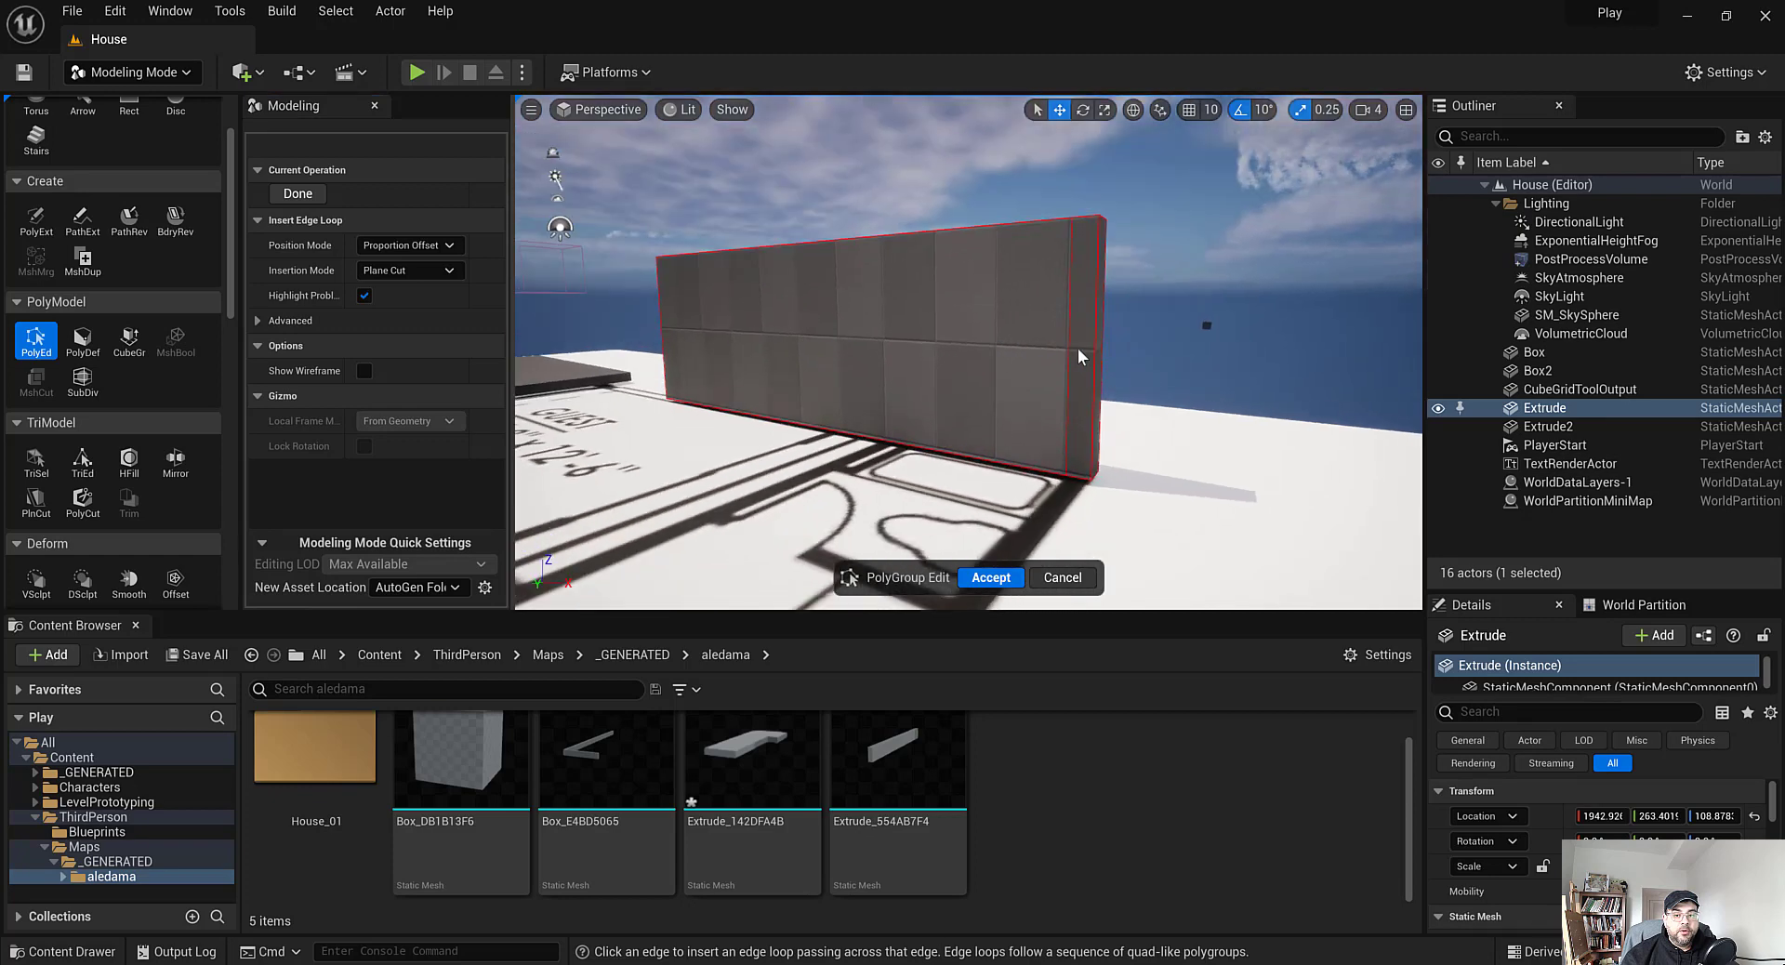
{"action": "left_click", "coordinate": [297, 193]}
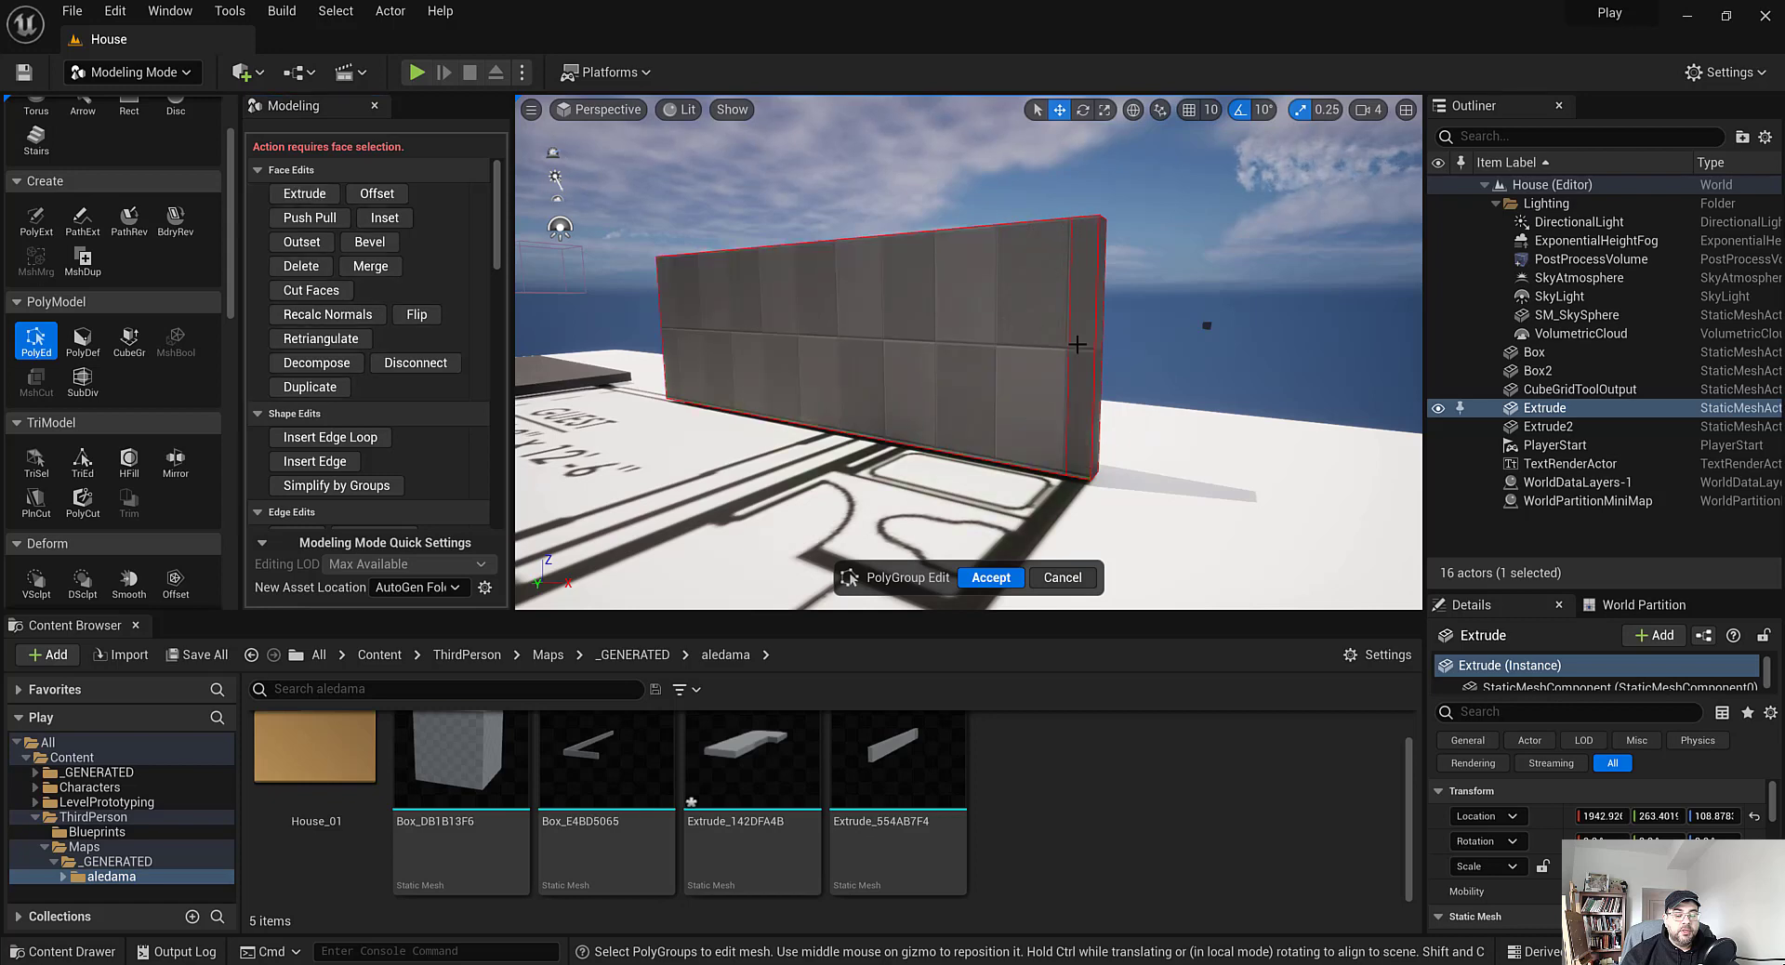
Extrude the narrow face strip at the outer wall's end to form the wall running behind the bathroom sinks
{"action": "left_click", "coordinate": [1089, 383]}
{"action": "scroll", "coordinate": [1088, 383], "scroll_direction": "down", "scroll_amount": 3}
{"action": "right_click_drag", "start_coordinate": [1088, 383], "coordinate": [1069, 390]}
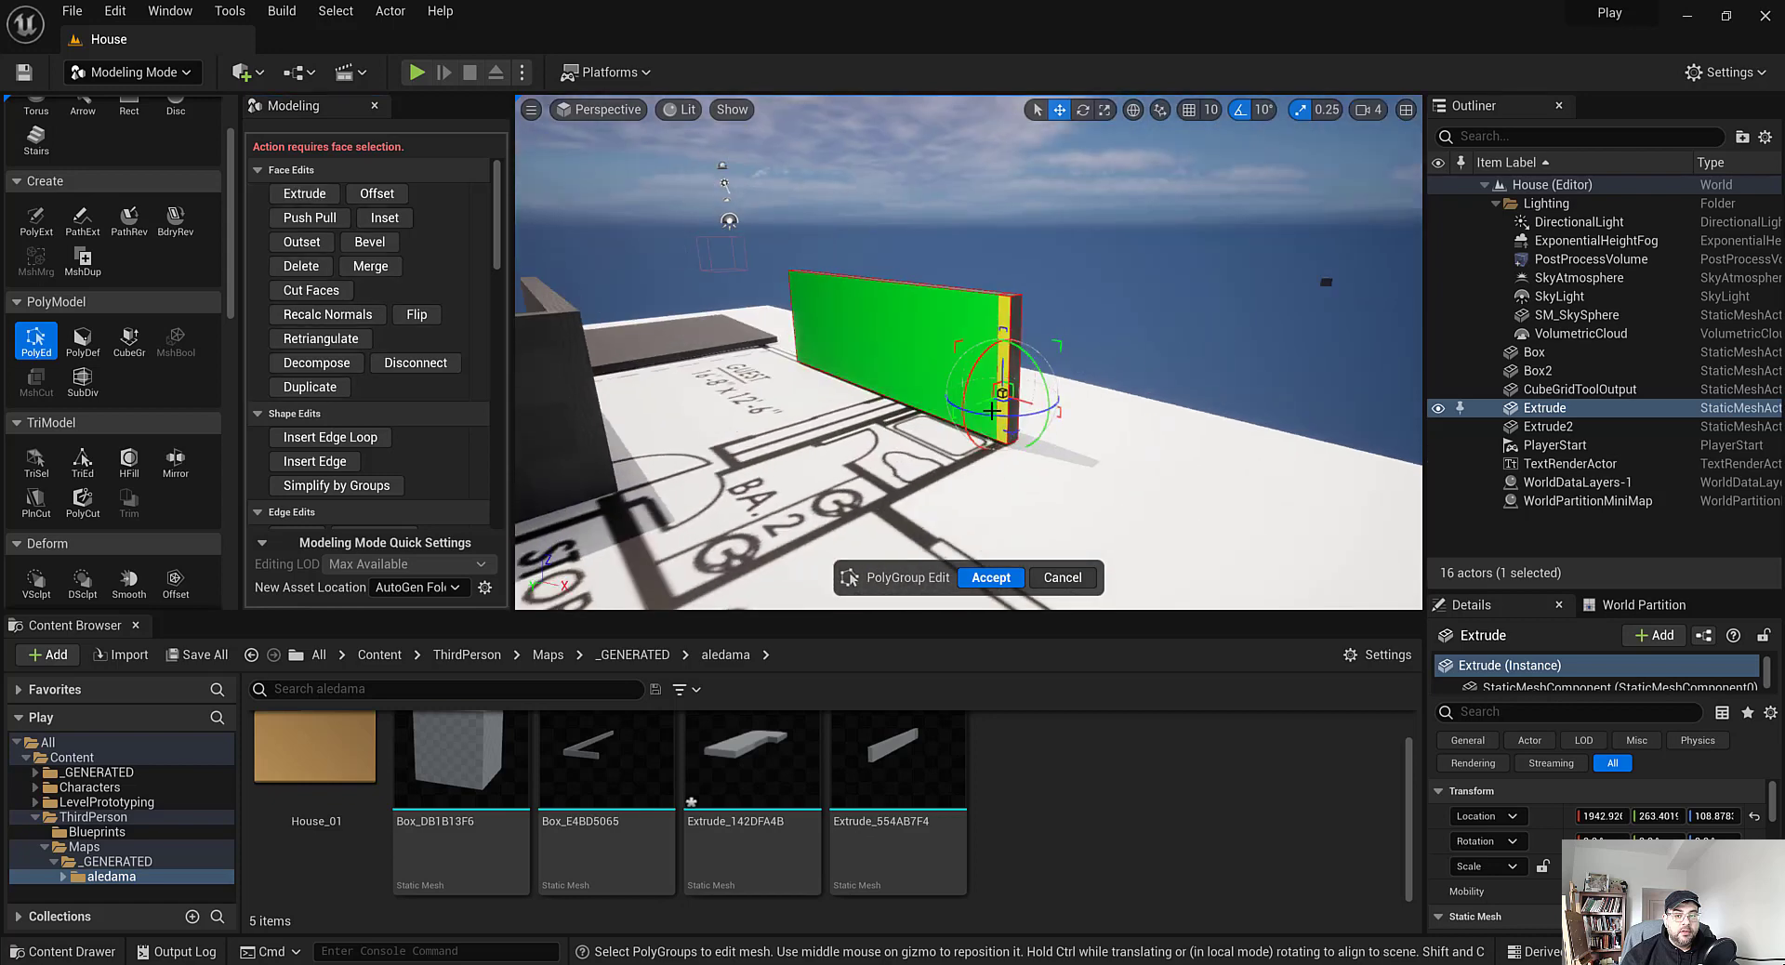
{"action": "left_click", "coordinate": [304, 194]}
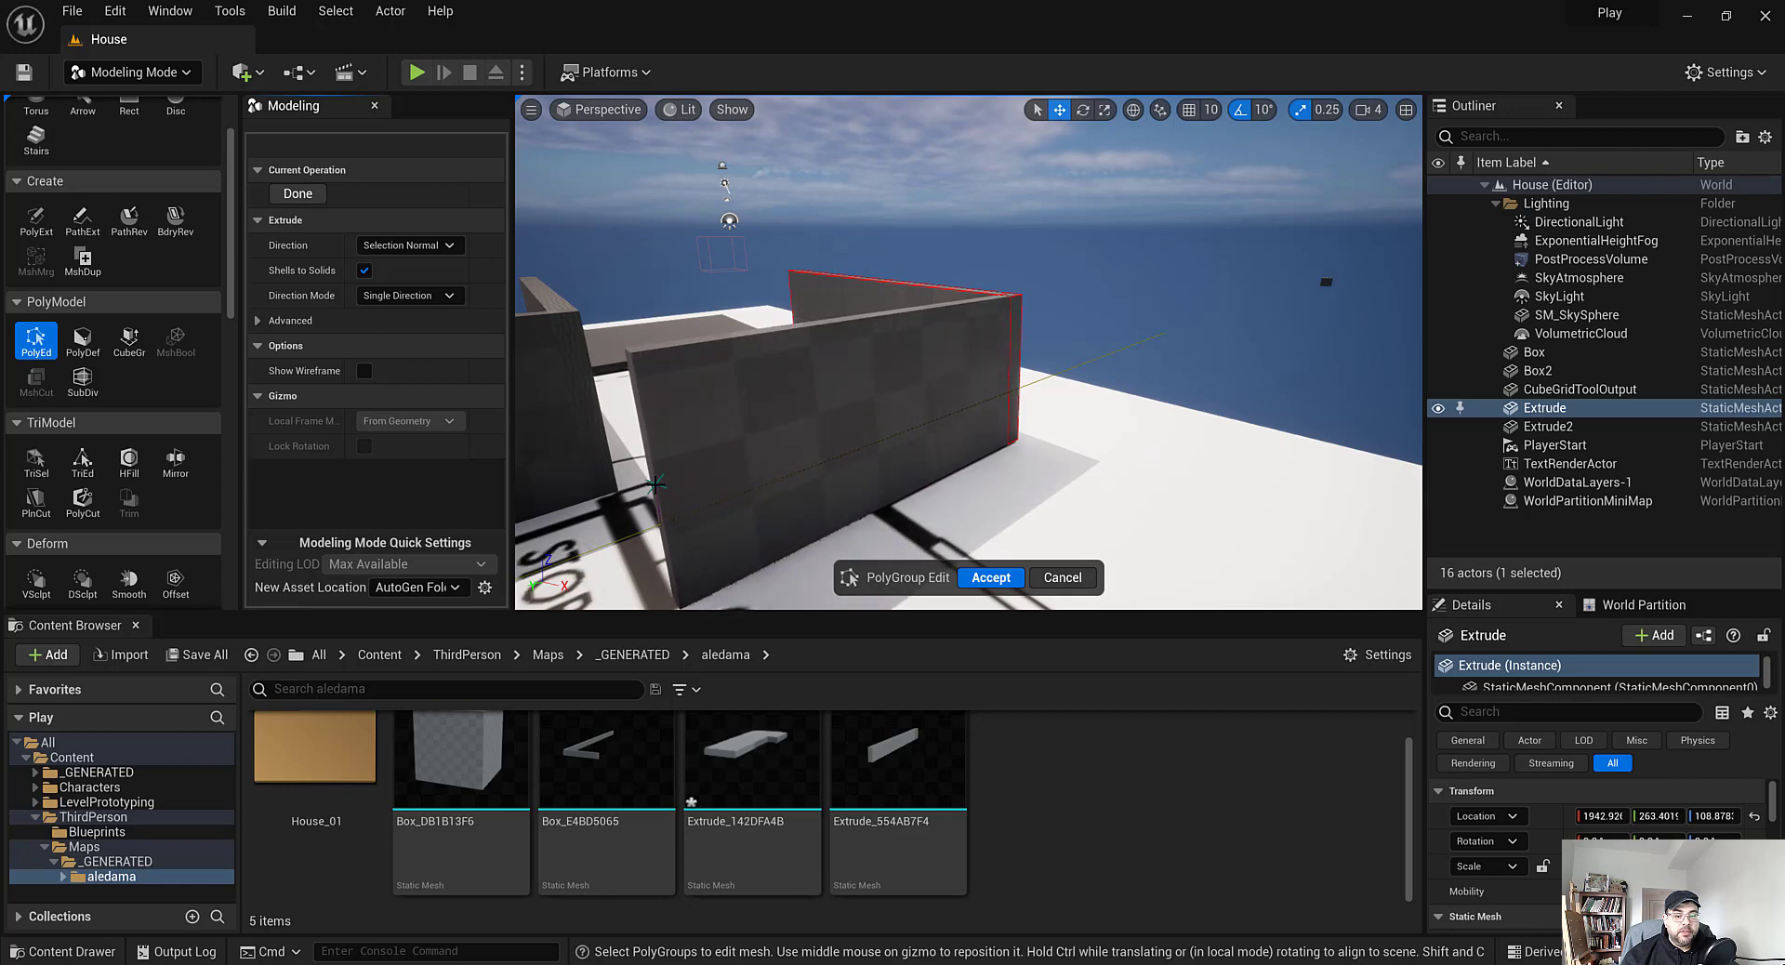
{"action": "left_click", "coordinate": [656, 484]}
Extrude the end face of the new bathroom wall by a further short segment of about one wall thickness
{"action": "right_click_drag", "start_coordinate": [995, 344], "coordinate": [1024, 324]}
{"action": "right_click_drag", "start_coordinate": [1356, 213], "coordinate": [1281, 230]}
{"action": "left_click", "coordinate": [333, 192]}
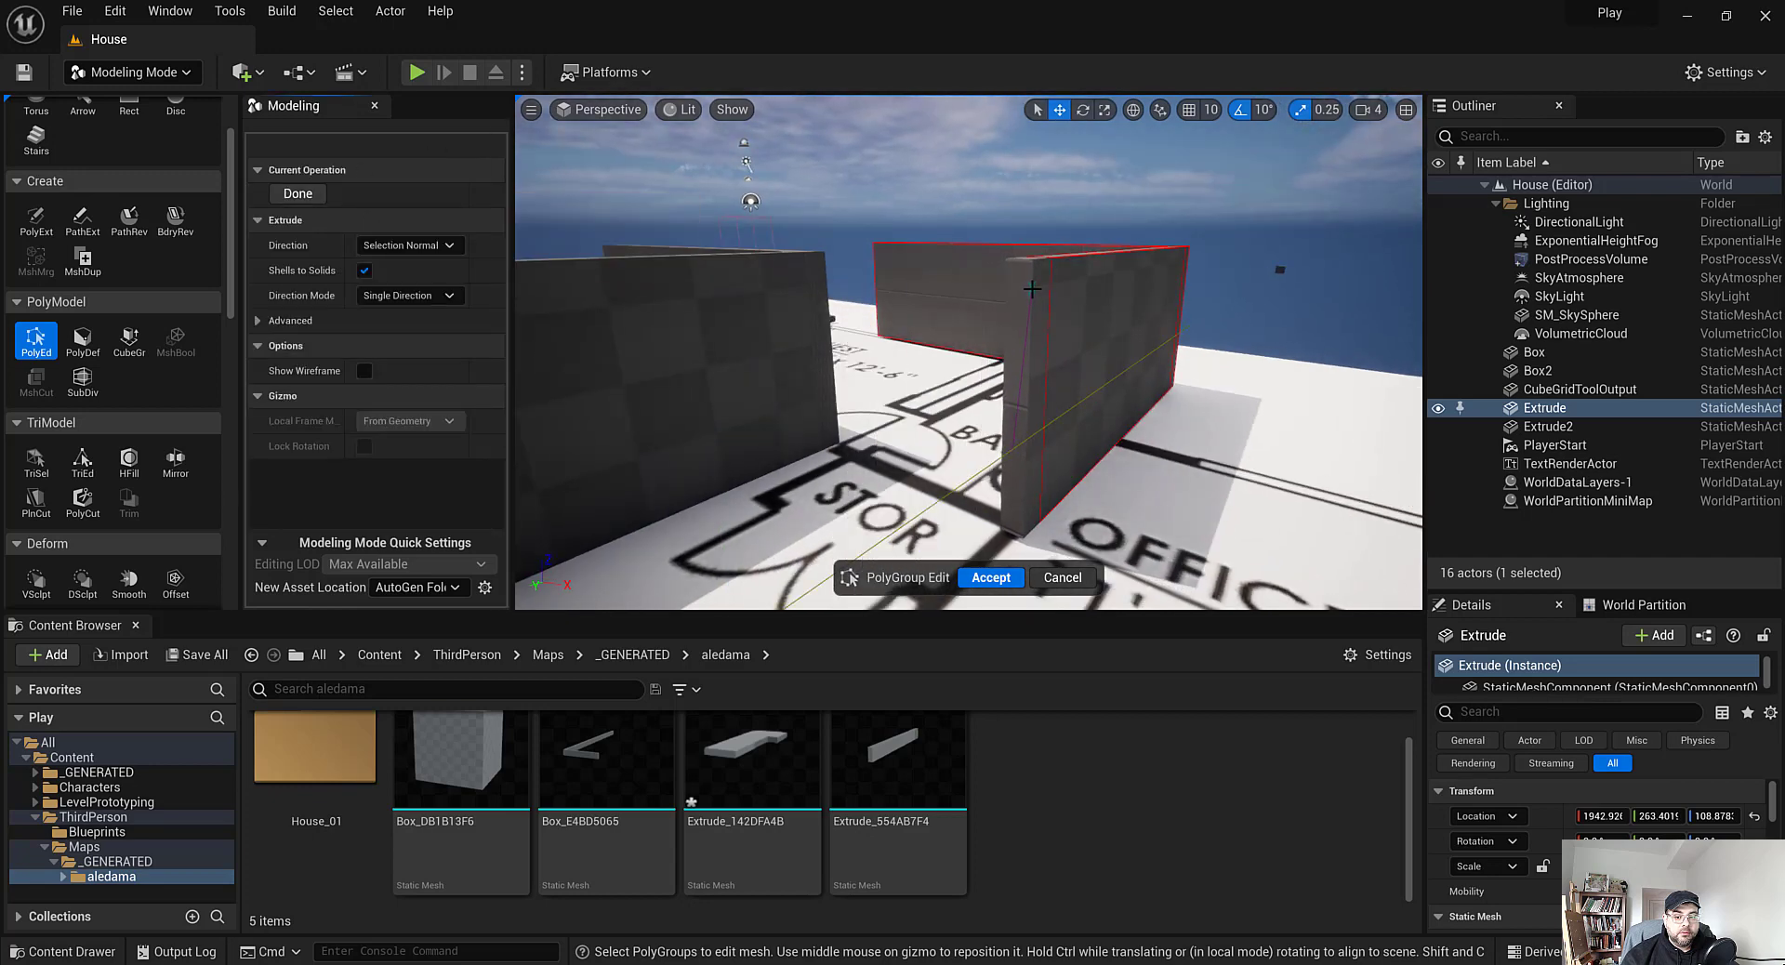
{"action": "left_click", "coordinate": [1033, 289]}
Extrude the inner face of the short end segment toward the kitchen wall and accept the PolyGroup edits
{"action": "right_click_drag", "start_coordinate": [1033, 289], "coordinate": [1011, 327]}
{"action": "right_click_drag", "start_coordinate": [1007, 163], "coordinate": [1062, 143]}
{"action": "right_click_drag", "start_coordinate": [915, 222], "coordinate": [971, 243]}
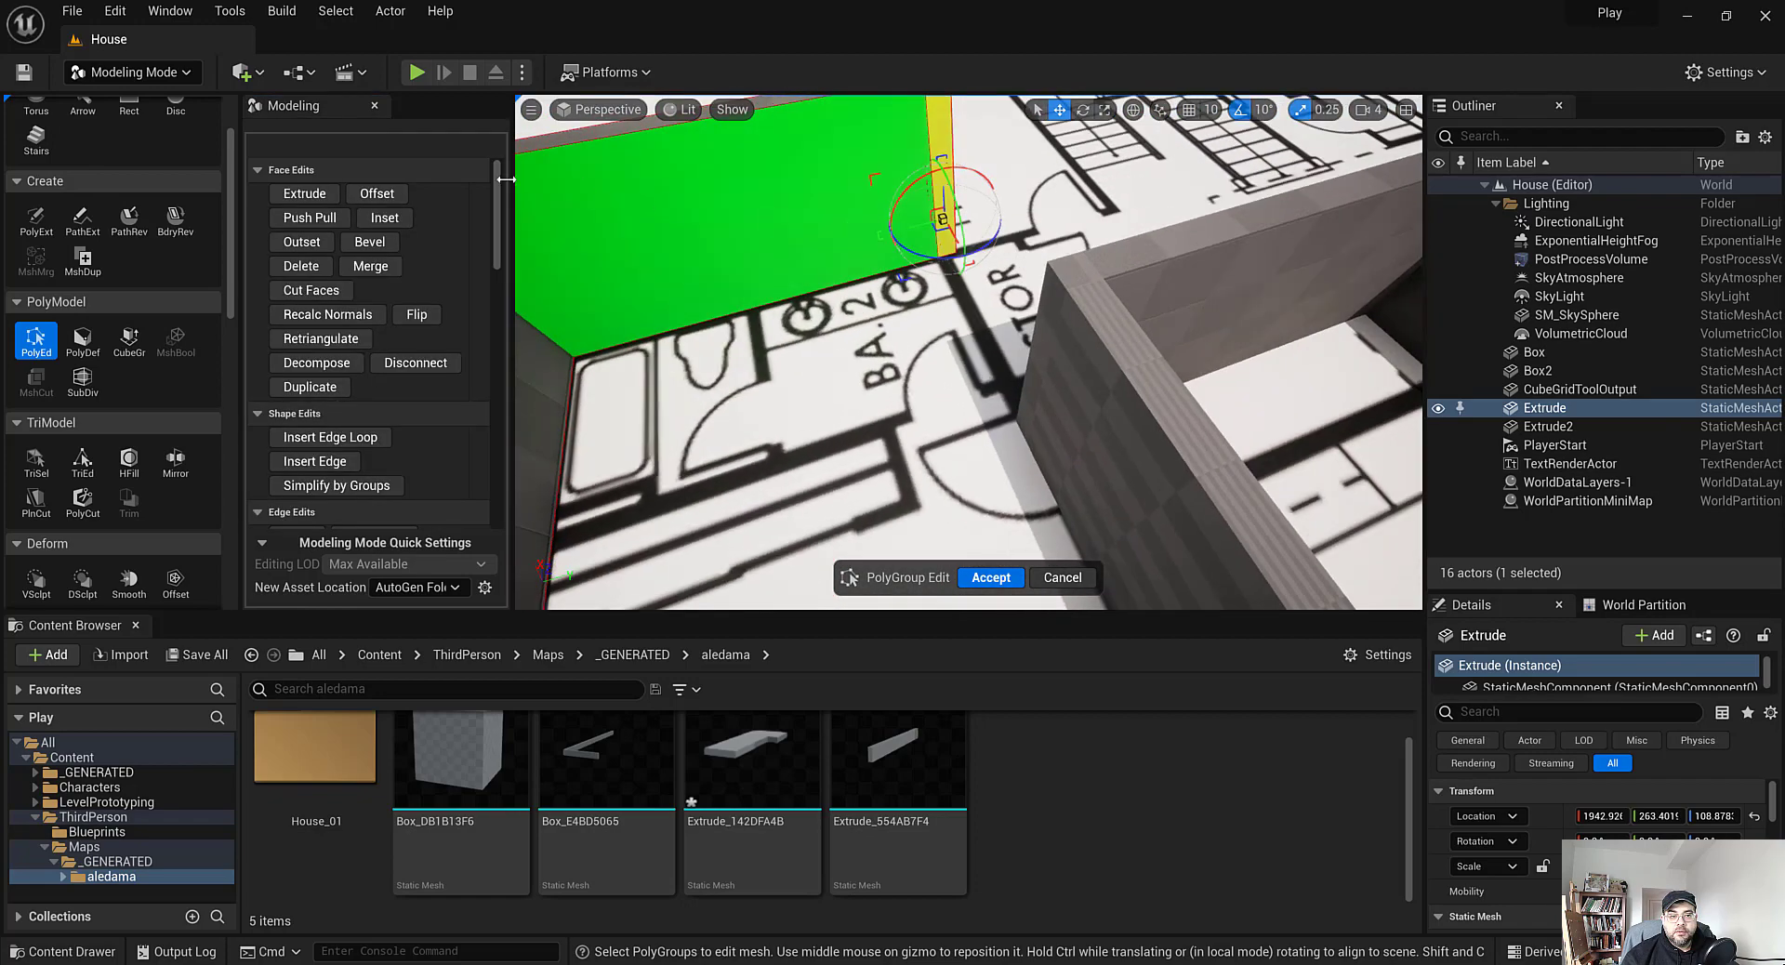
{"action": "left_click", "coordinate": [307, 198]}
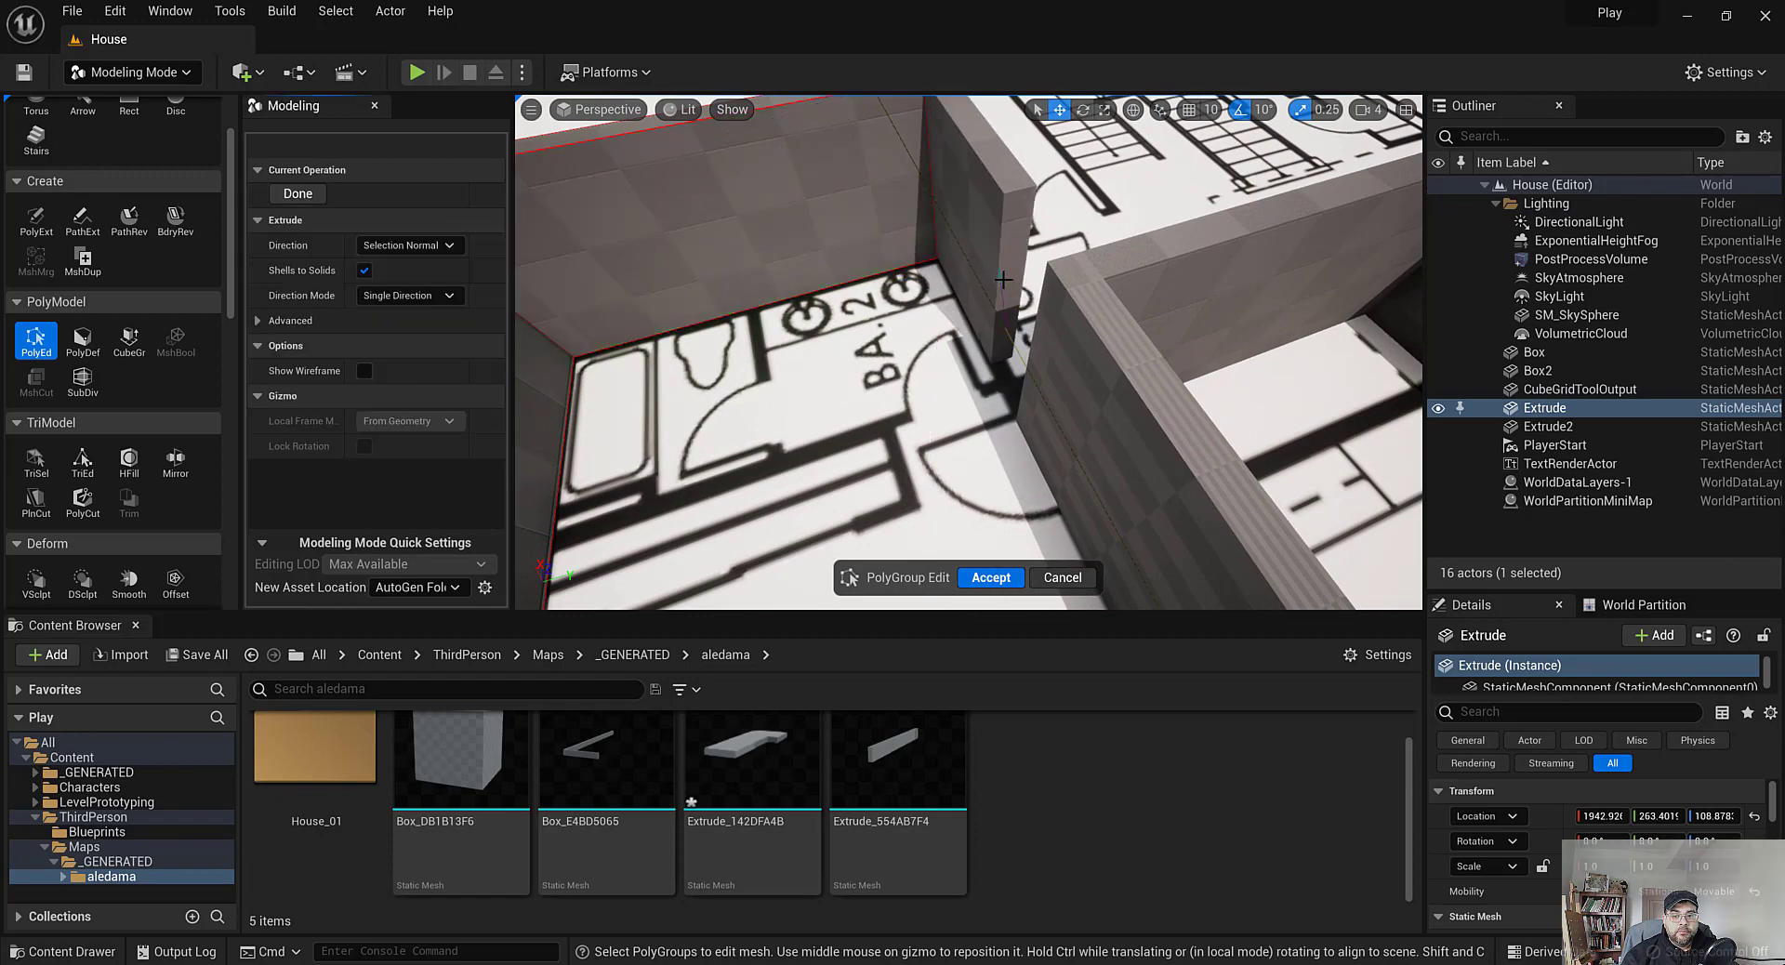
{"action": "left_click", "coordinate": [1038, 312]}
{"action": "scroll", "coordinate": [1031, 304], "scroll_direction": "down", "scroll_amount": 5}
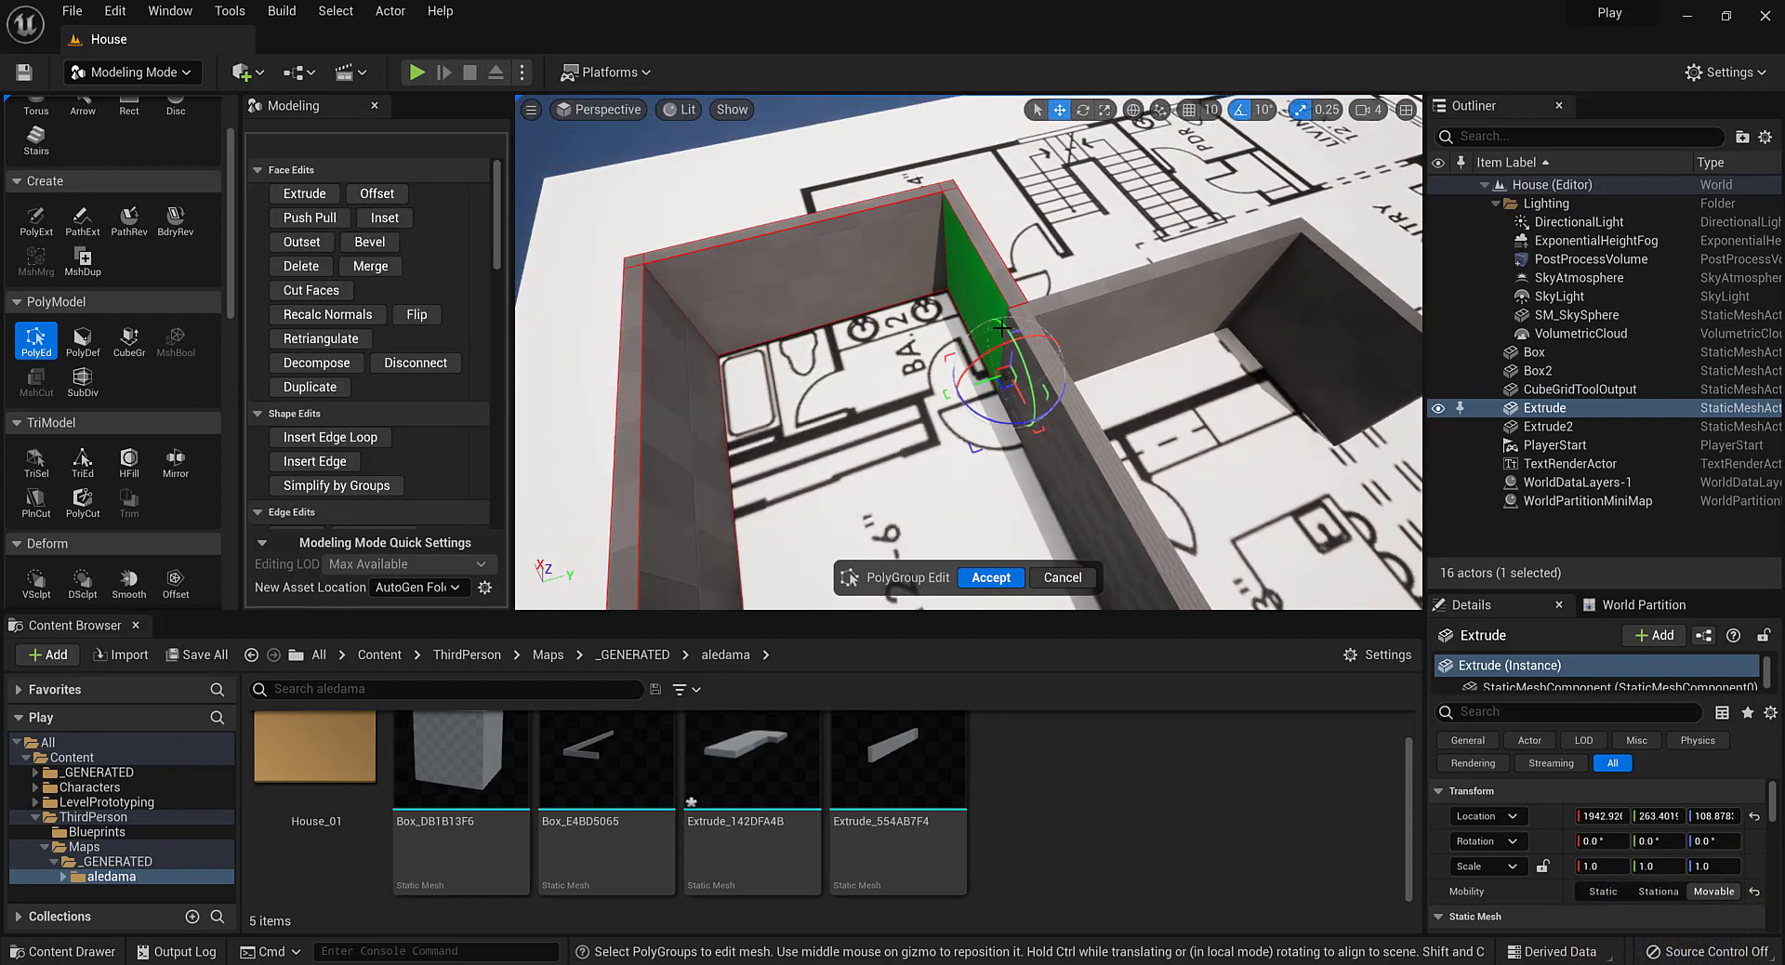
{"action": "right_click_drag", "start_coordinate": [1018, 295], "coordinate": [987, 270]}
{"action": "left_click_drag", "start_coordinate": [987, 271], "coordinate": [646, 212], "text": "alt"}
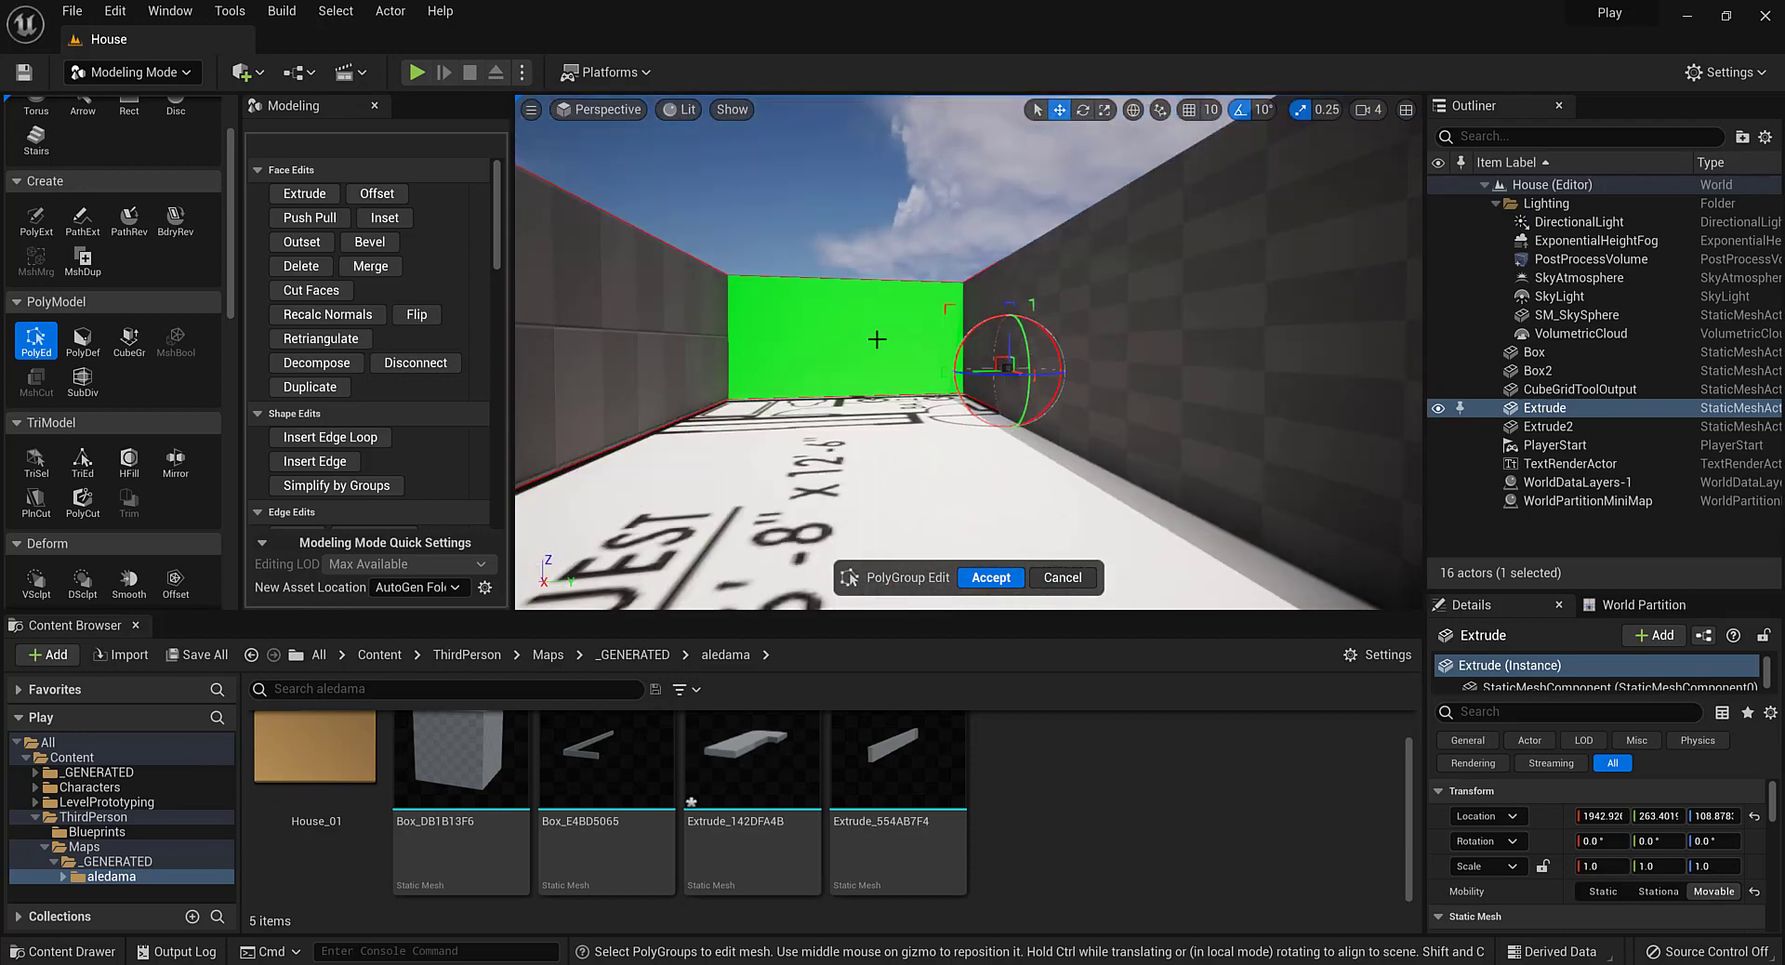
{"action": "left_click", "coordinate": [997, 578]}
Create a 100 × 100 × 100 box in the bathroom corner at the head of the bathtub outline
{"action": "scroll", "coordinate": [985, 390], "scroll_direction": "down", "scroll_amount": 8}
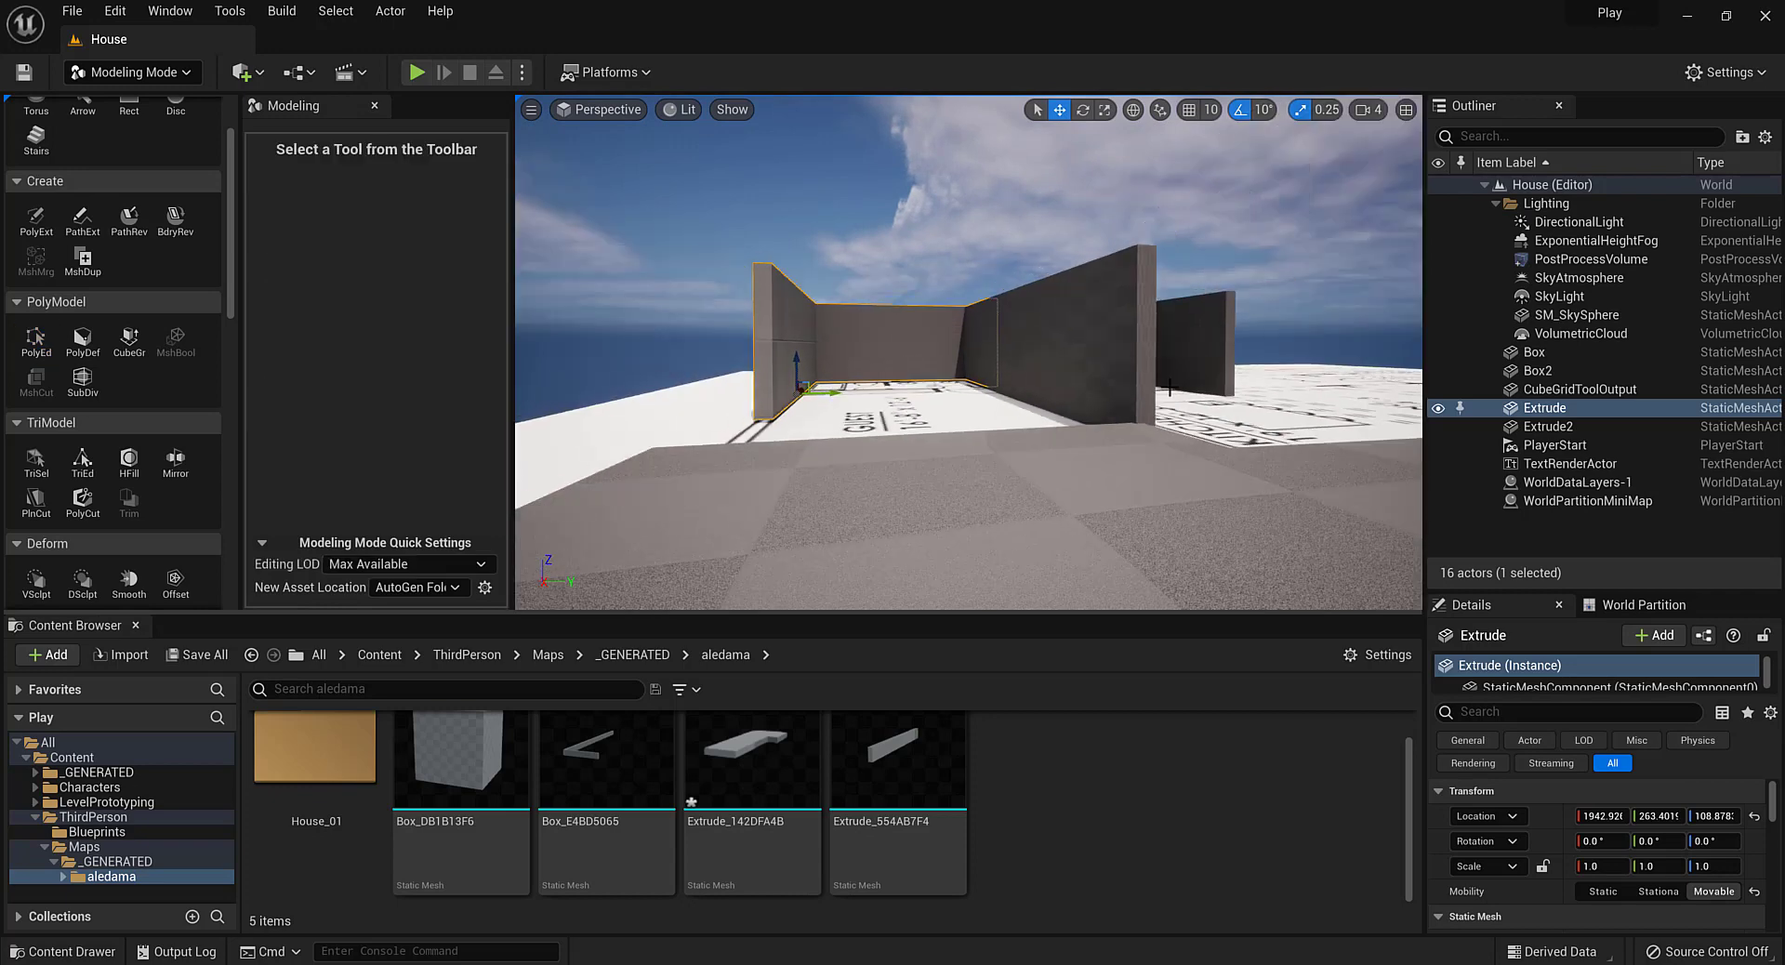
{"action": "left_click_drag", "start_coordinate": [985, 390], "coordinate": [958, 432], "text": "alt"}
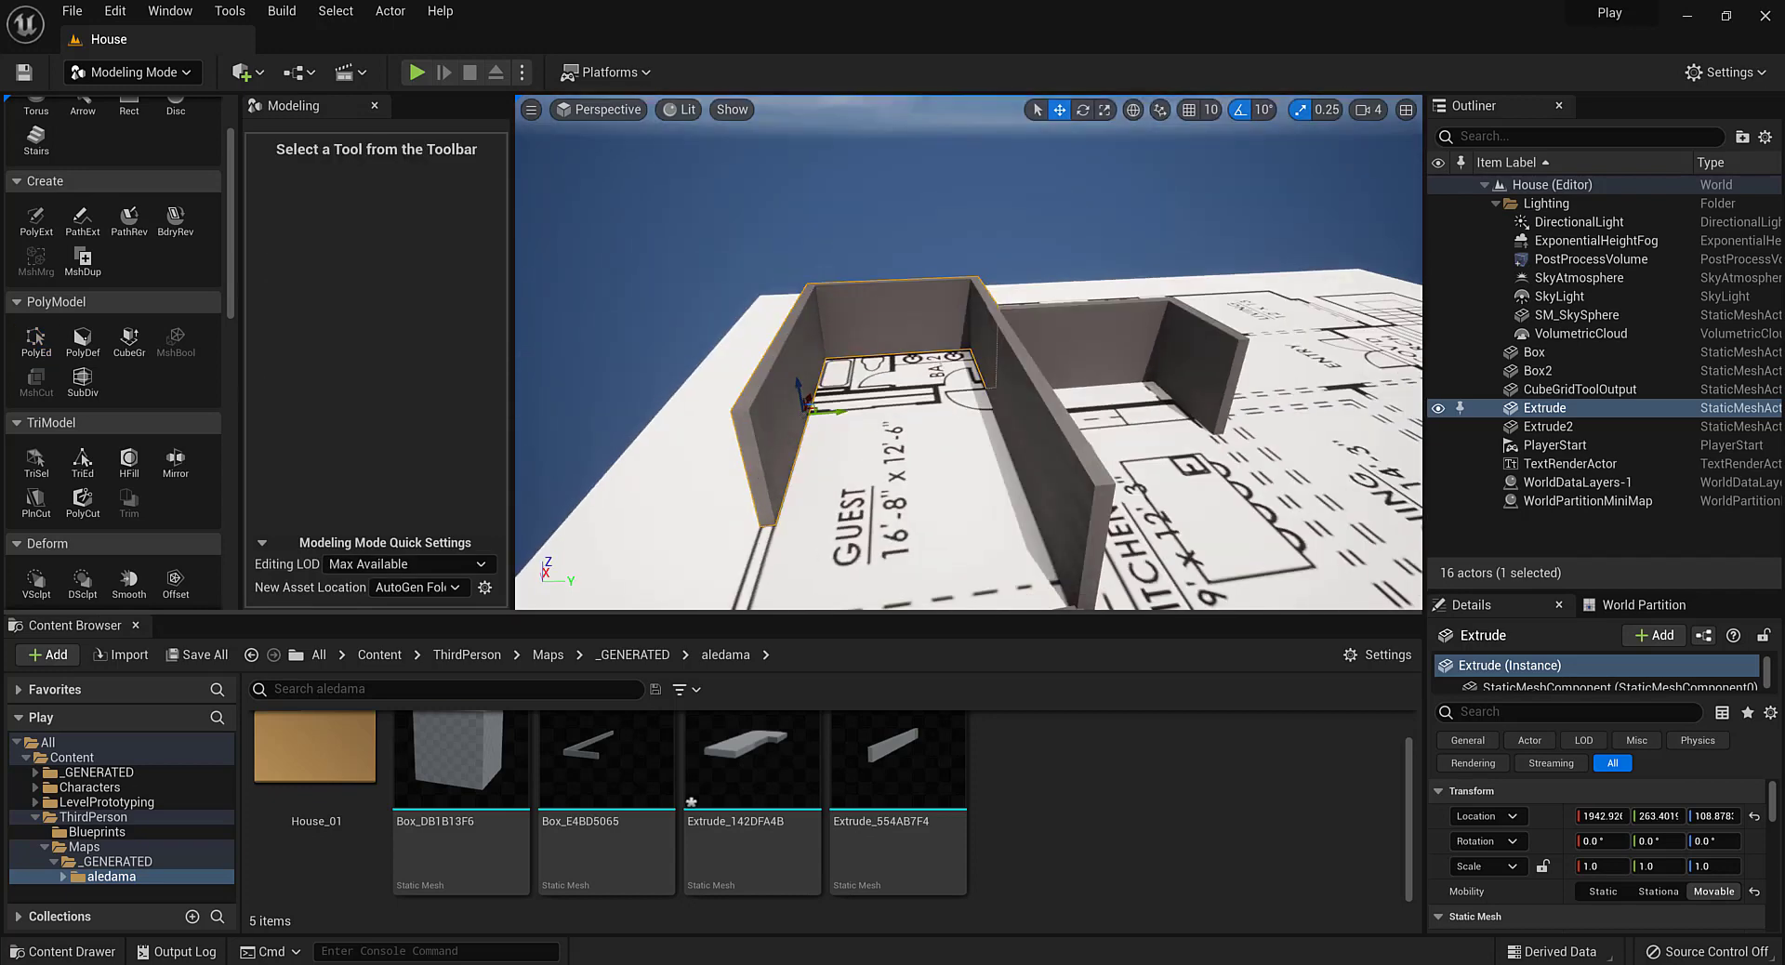
{"action": "key", "text": "w"}
{"action": "mouse_move", "coordinate": [958, 382]}
{"action": "right_mouse_down"}
{"action": "mouse_move", "coordinate": [960, 333]}
{"action": "mouse_move", "coordinate": [943, 395]}
{"action": "right_mouse_up"}
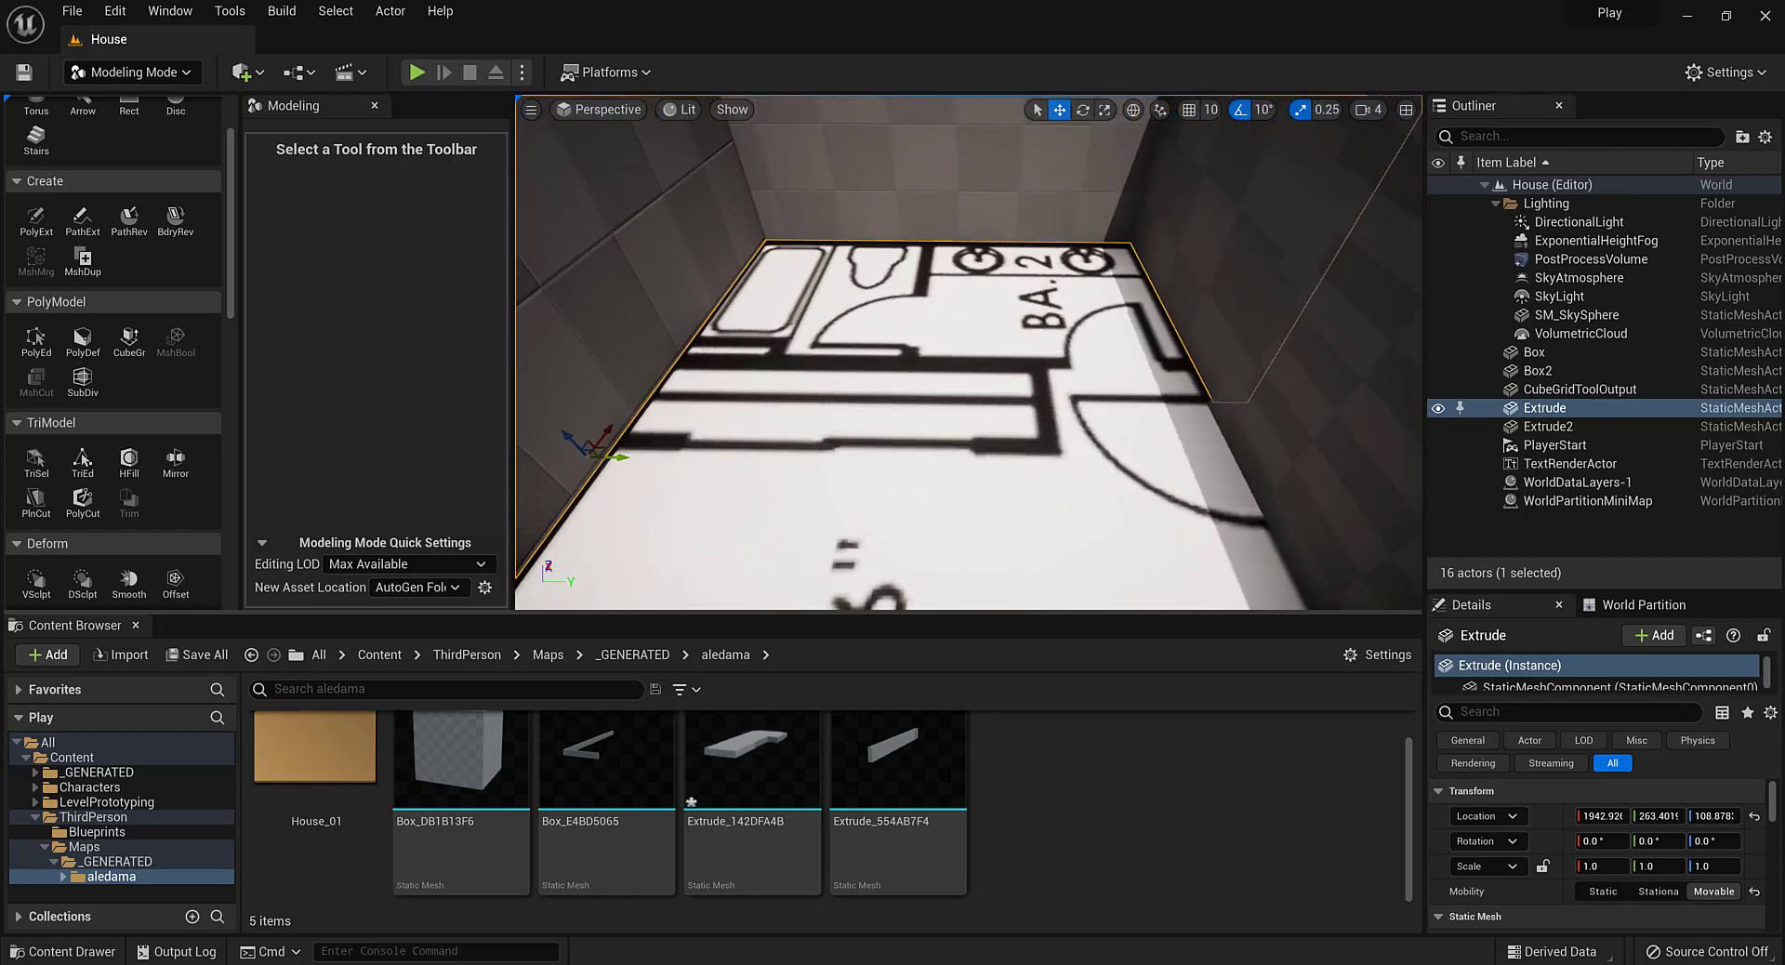
{"action": "right_click_drag", "start_coordinate": [814, 312], "coordinate": [844, 201]}
{"action": "right_click_drag", "start_coordinate": [919, 277], "coordinate": [812, 302]}
{"action": "scroll", "coordinate": [874, 301], "scroll_direction": "up", "scroll_amount": 5}
{"action": "scroll", "coordinate": [874, 301], "scroll_direction": "down", "scroll_amount": 5}
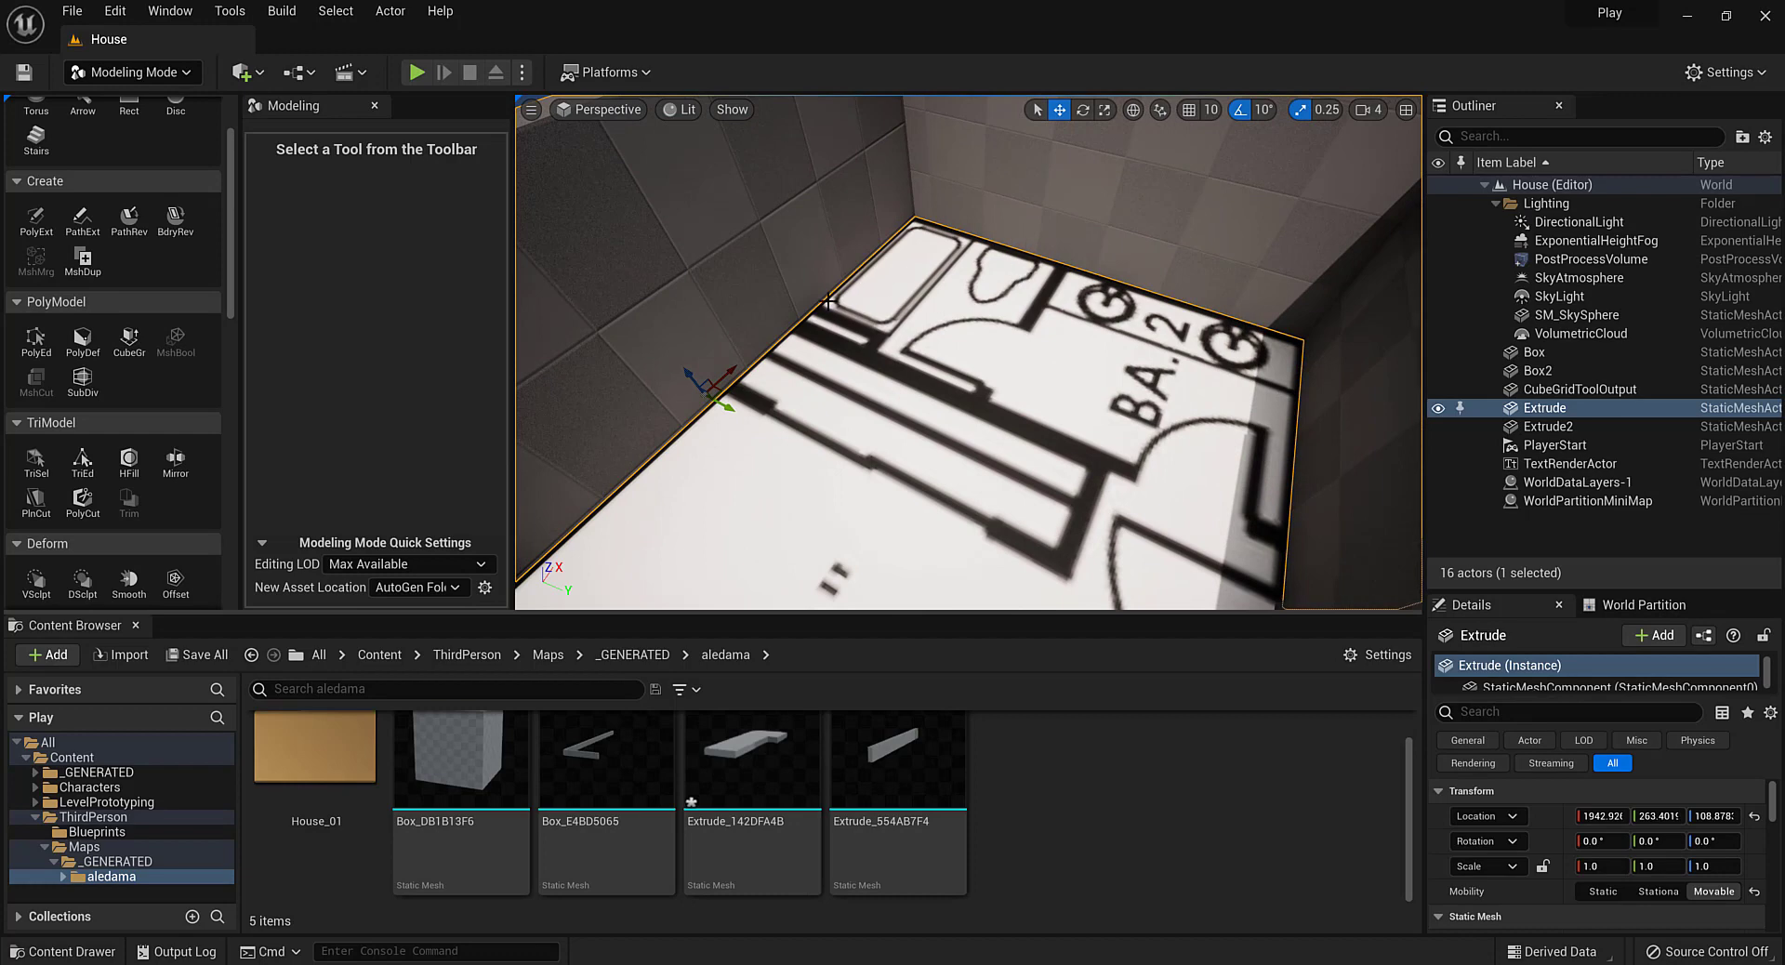
{"action": "scroll", "coordinate": [160, 243], "scroll_direction": "up", "scroll_amount": 3}
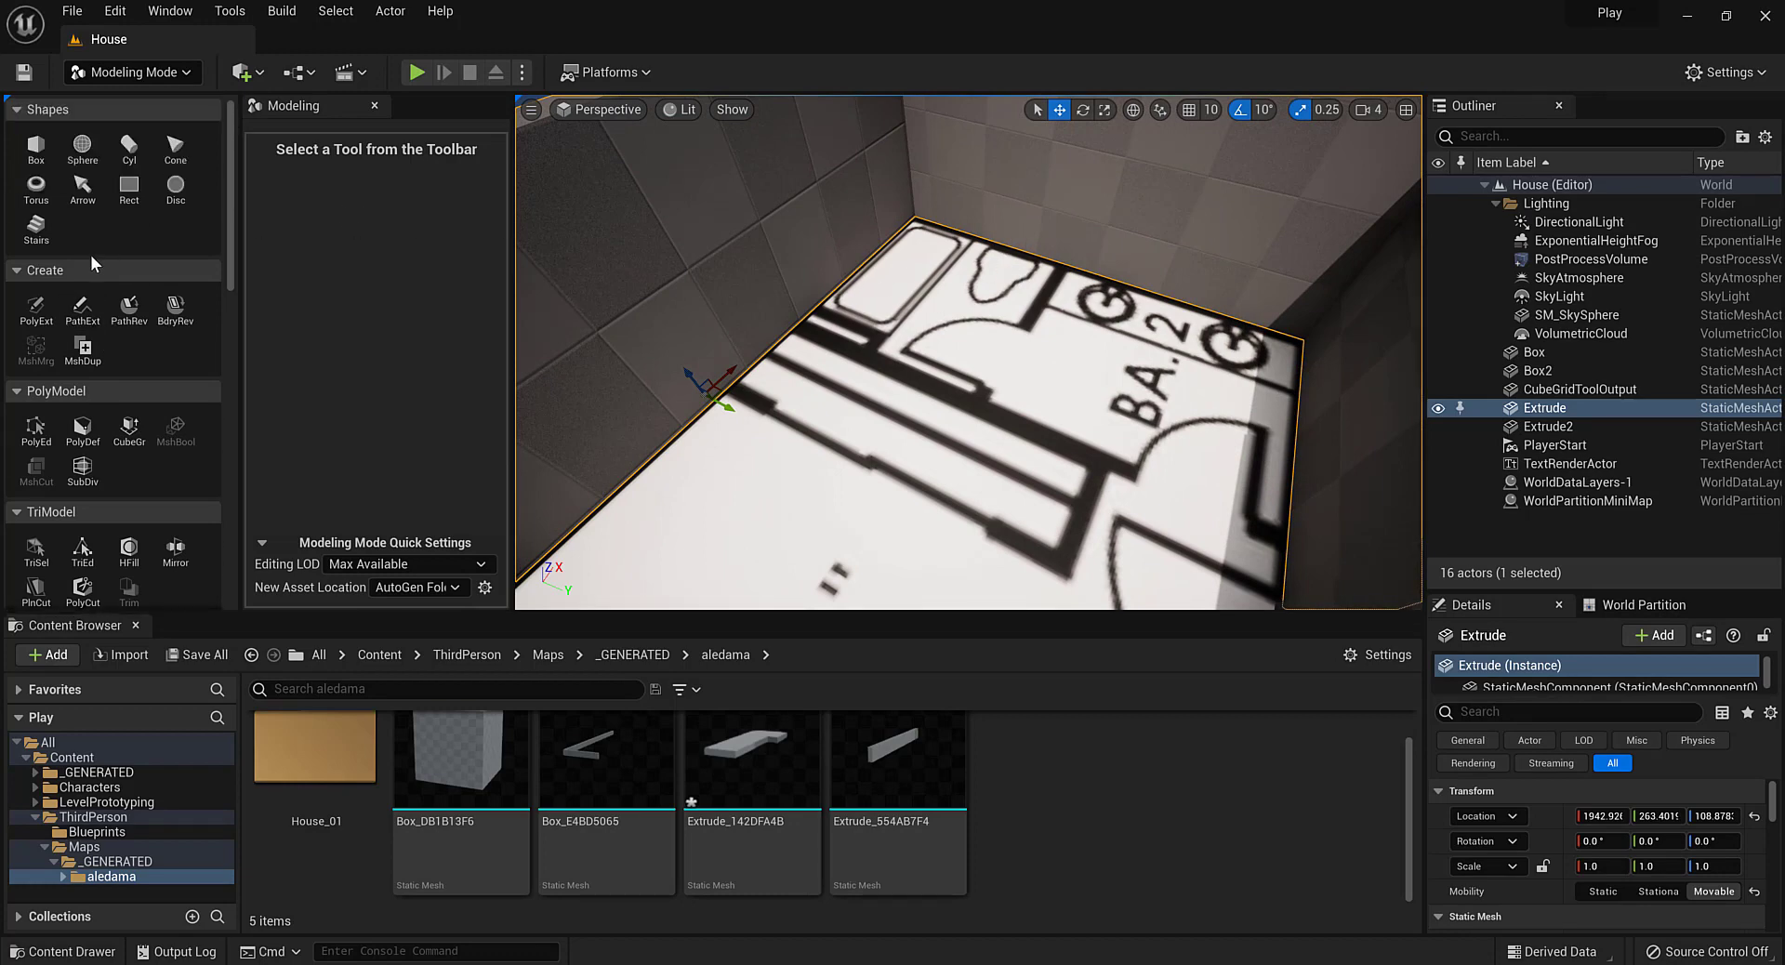
{"action": "left_click", "coordinate": [36, 146]}
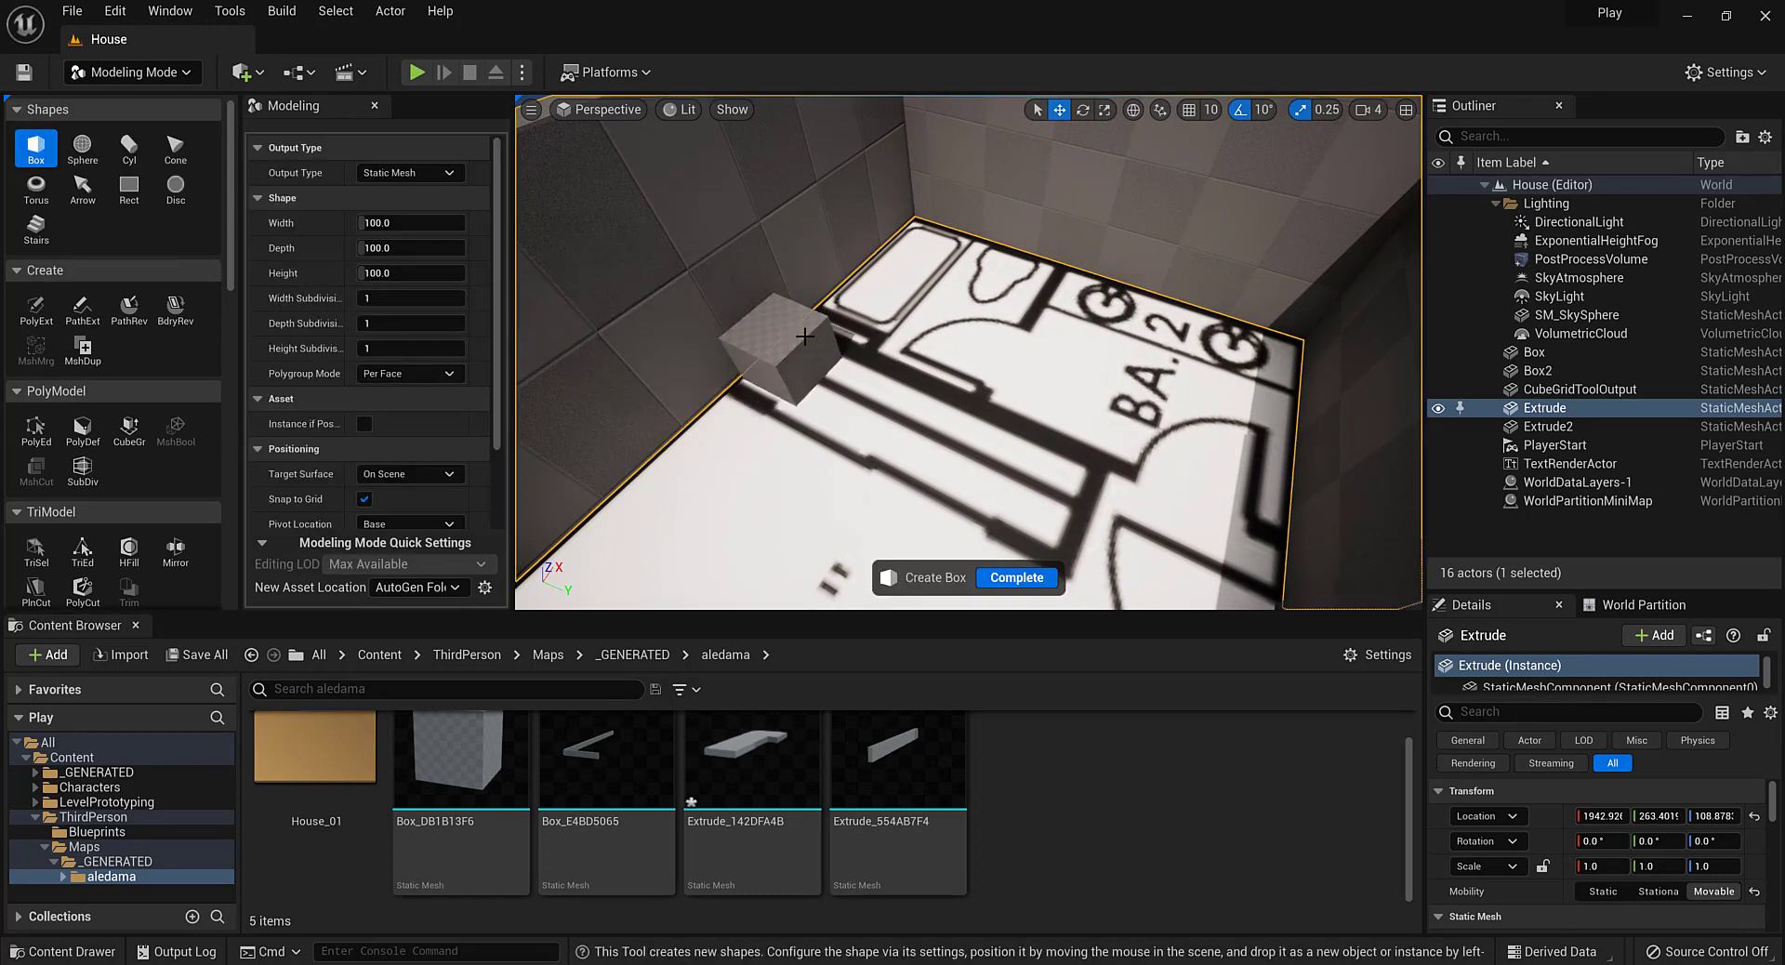
{"action": "left_click", "coordinate": [925, 256]}
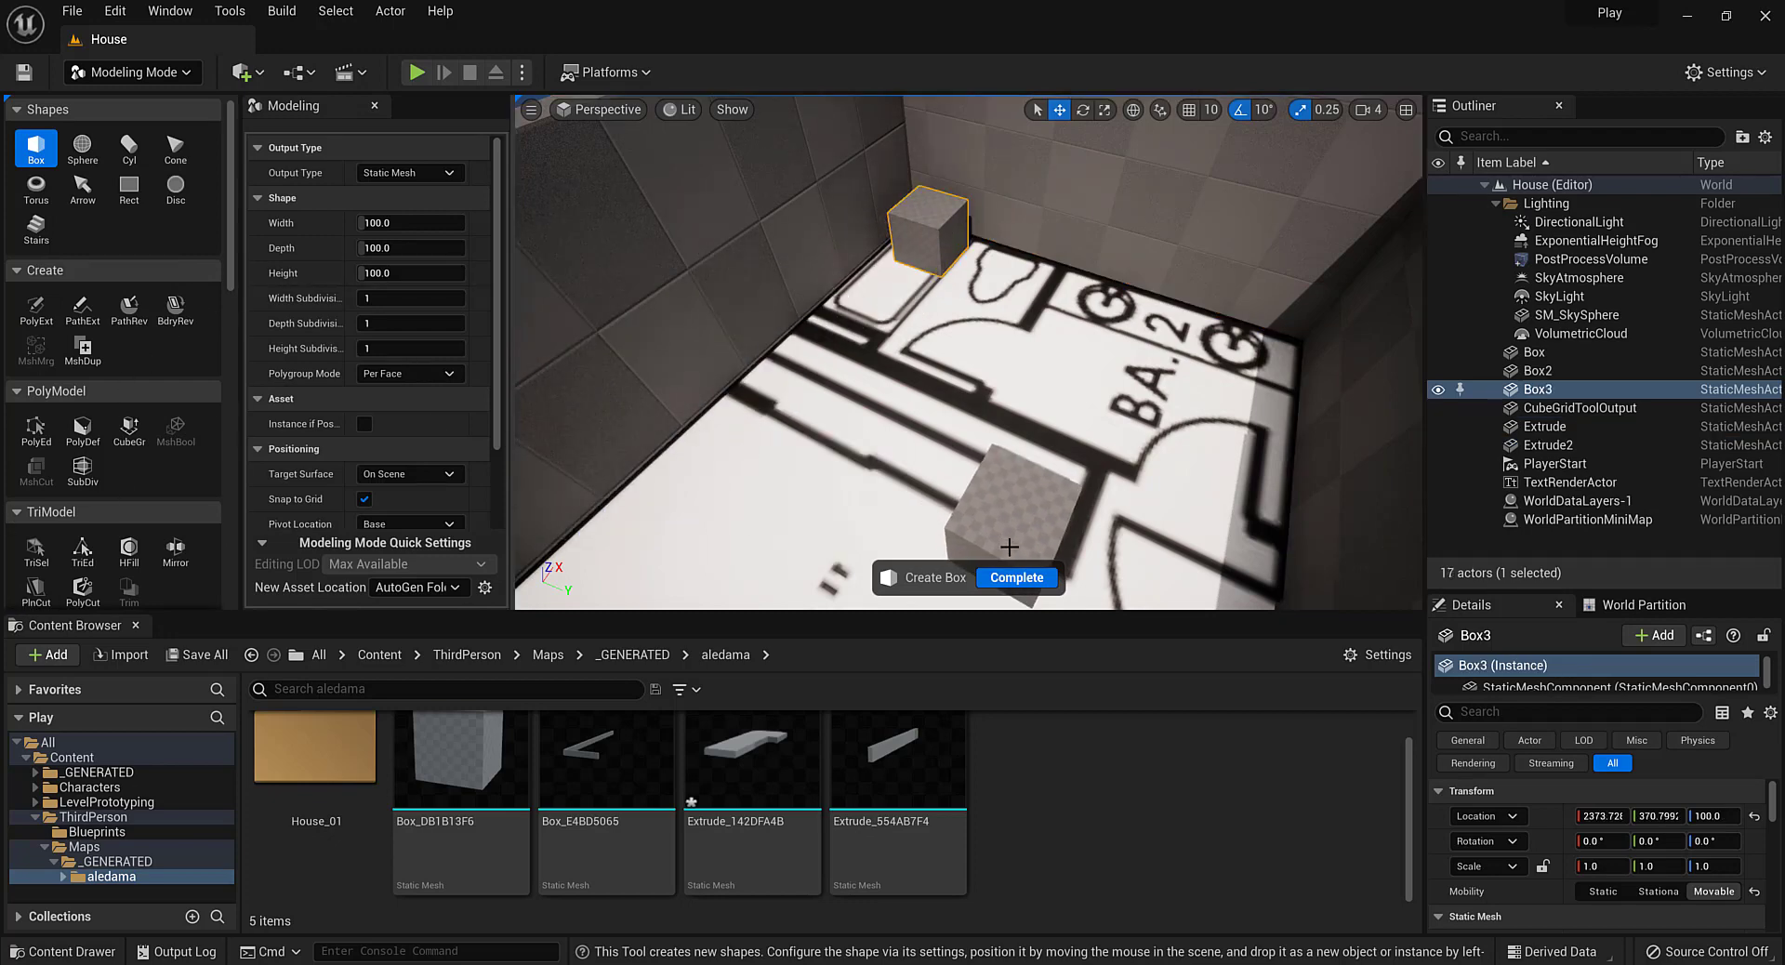
{"action": "left_click", "coordinate": [1016, 576]}
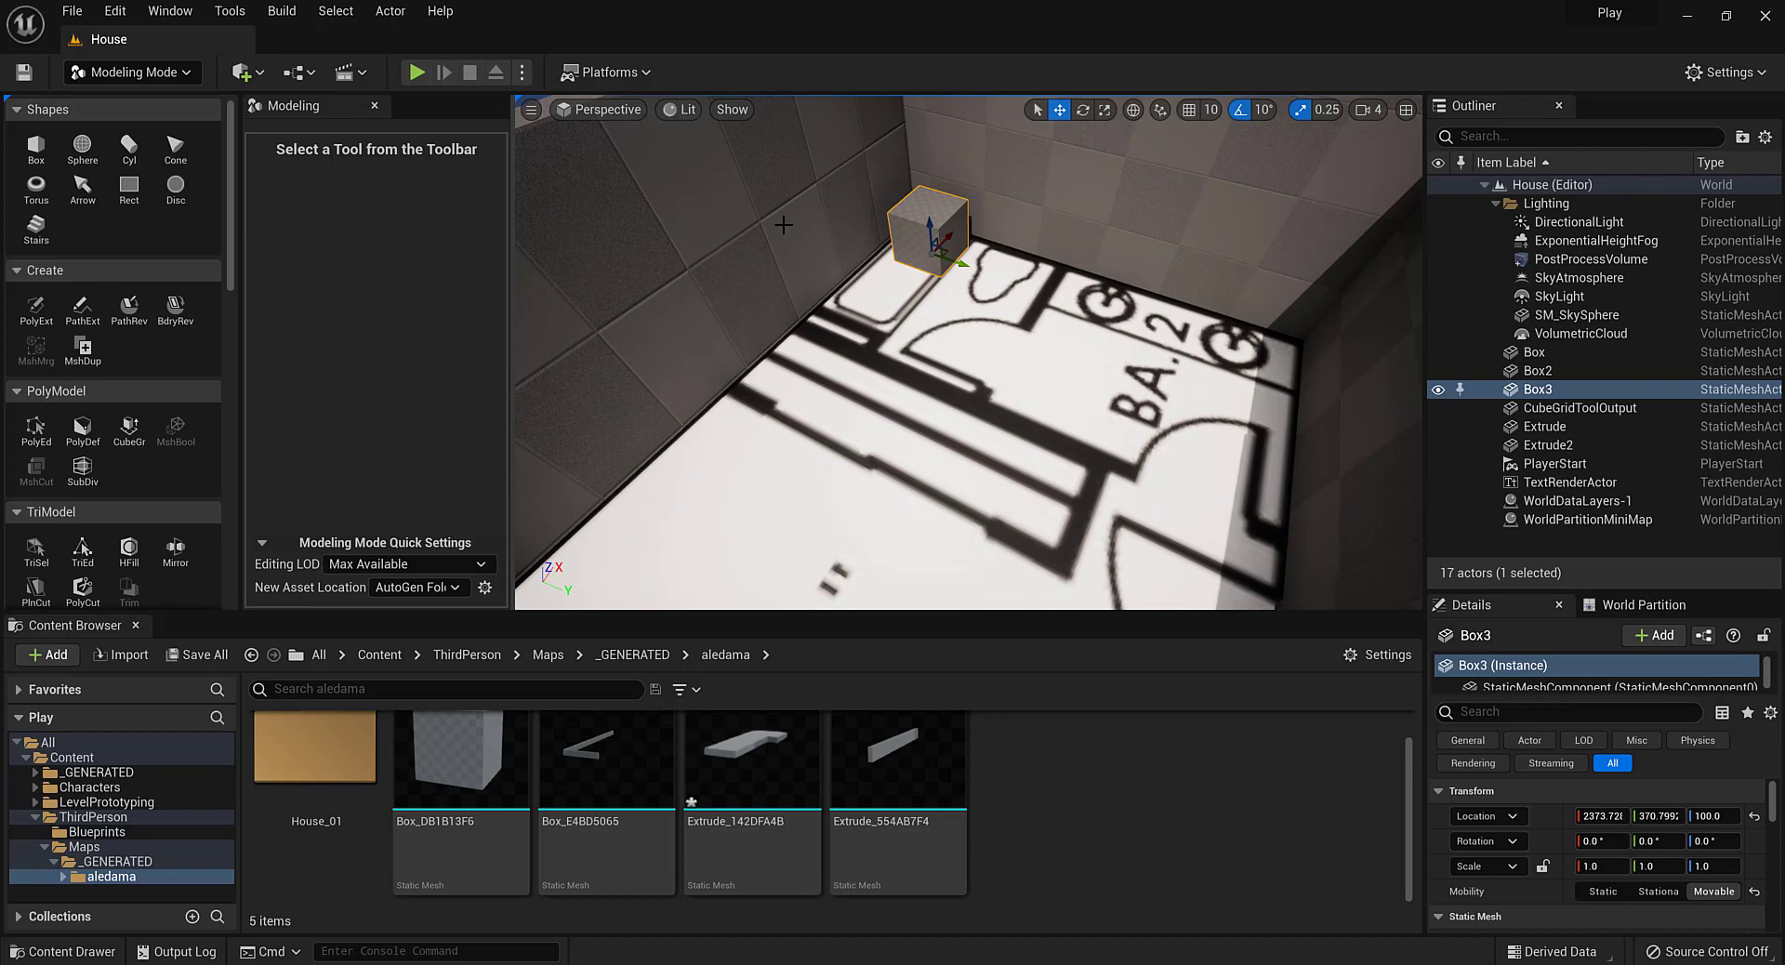
In PolyGroup Edit, move the box's front face outward to stretch the box along the bathtub outline
{"action": "left_click", "coordinate": [35, 428]}
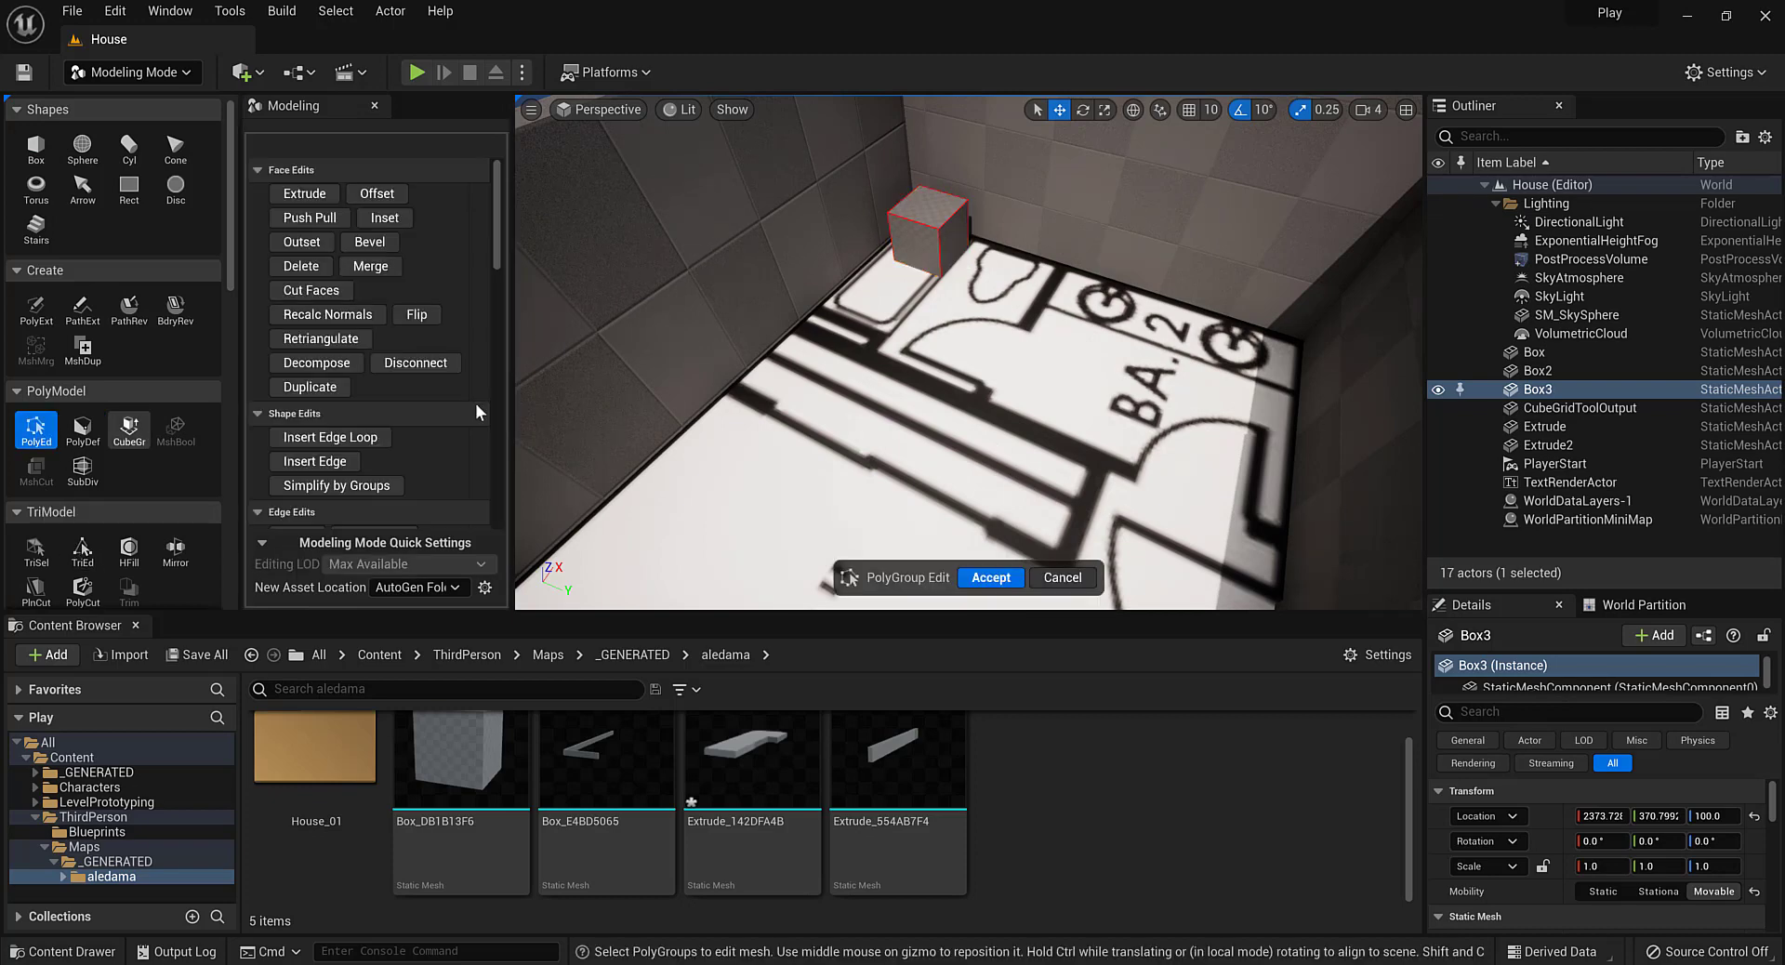
{"action": "left_click", "coordinate": [917, 253]}
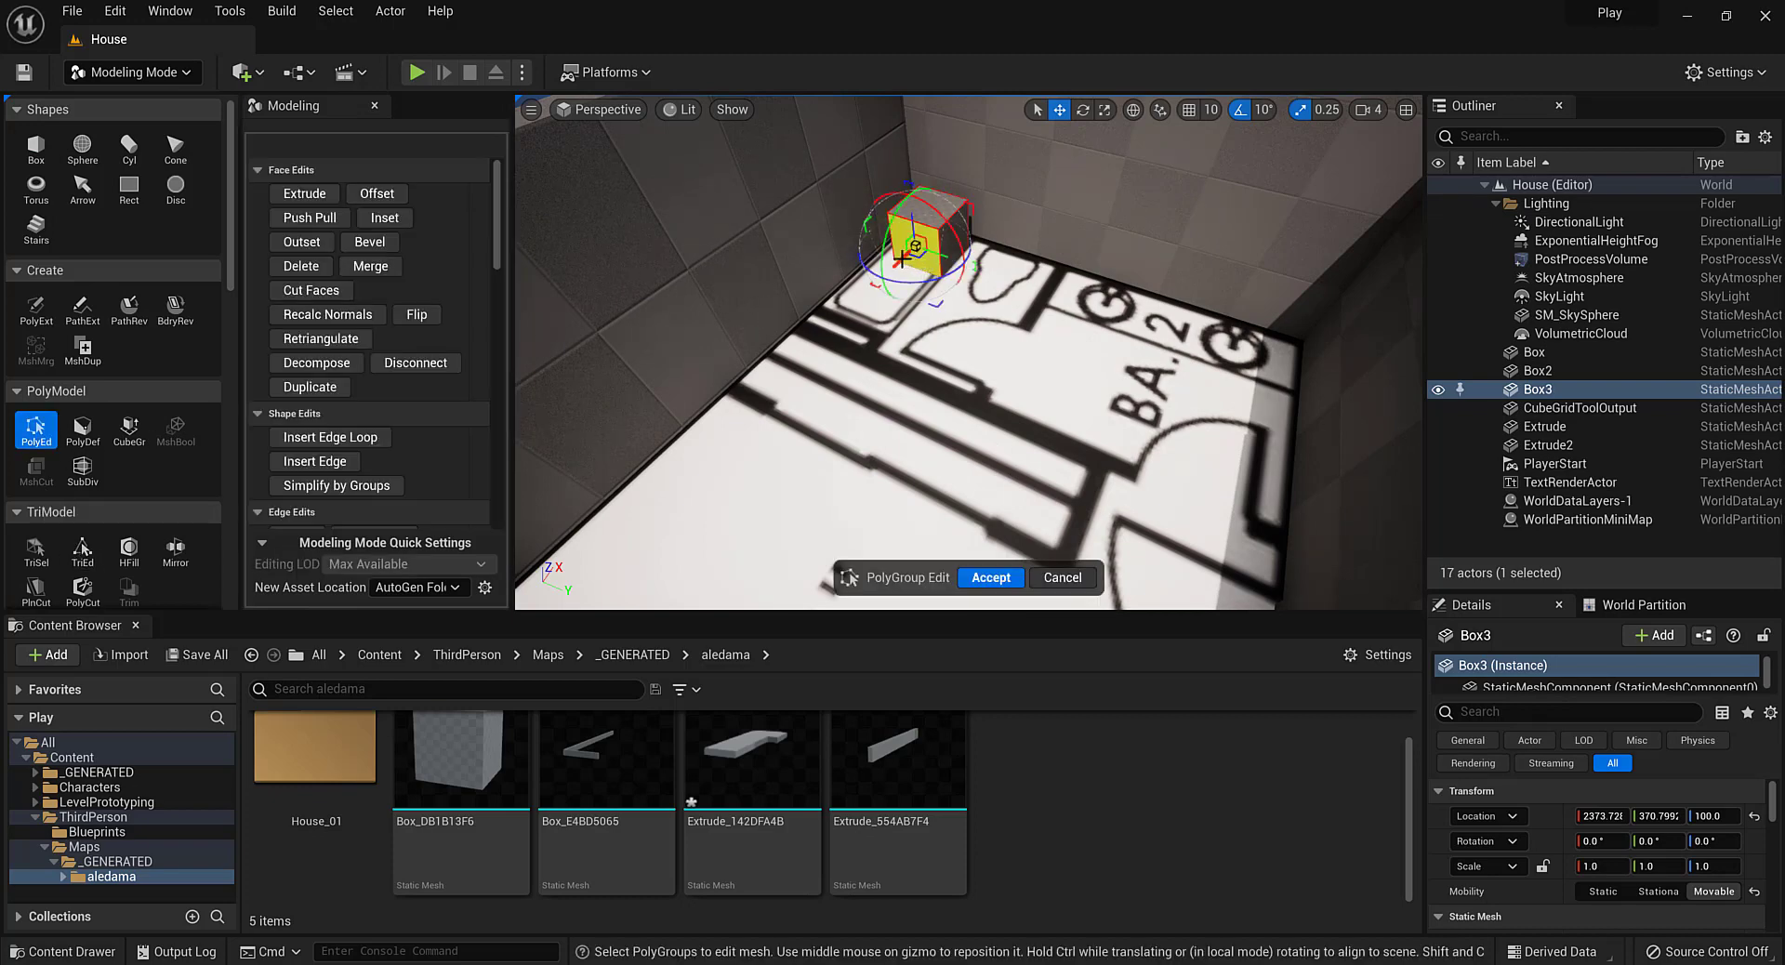
{"action": "left_click_drag", "start_coordinate": [902, 255], "coordinate": [834, 324]}
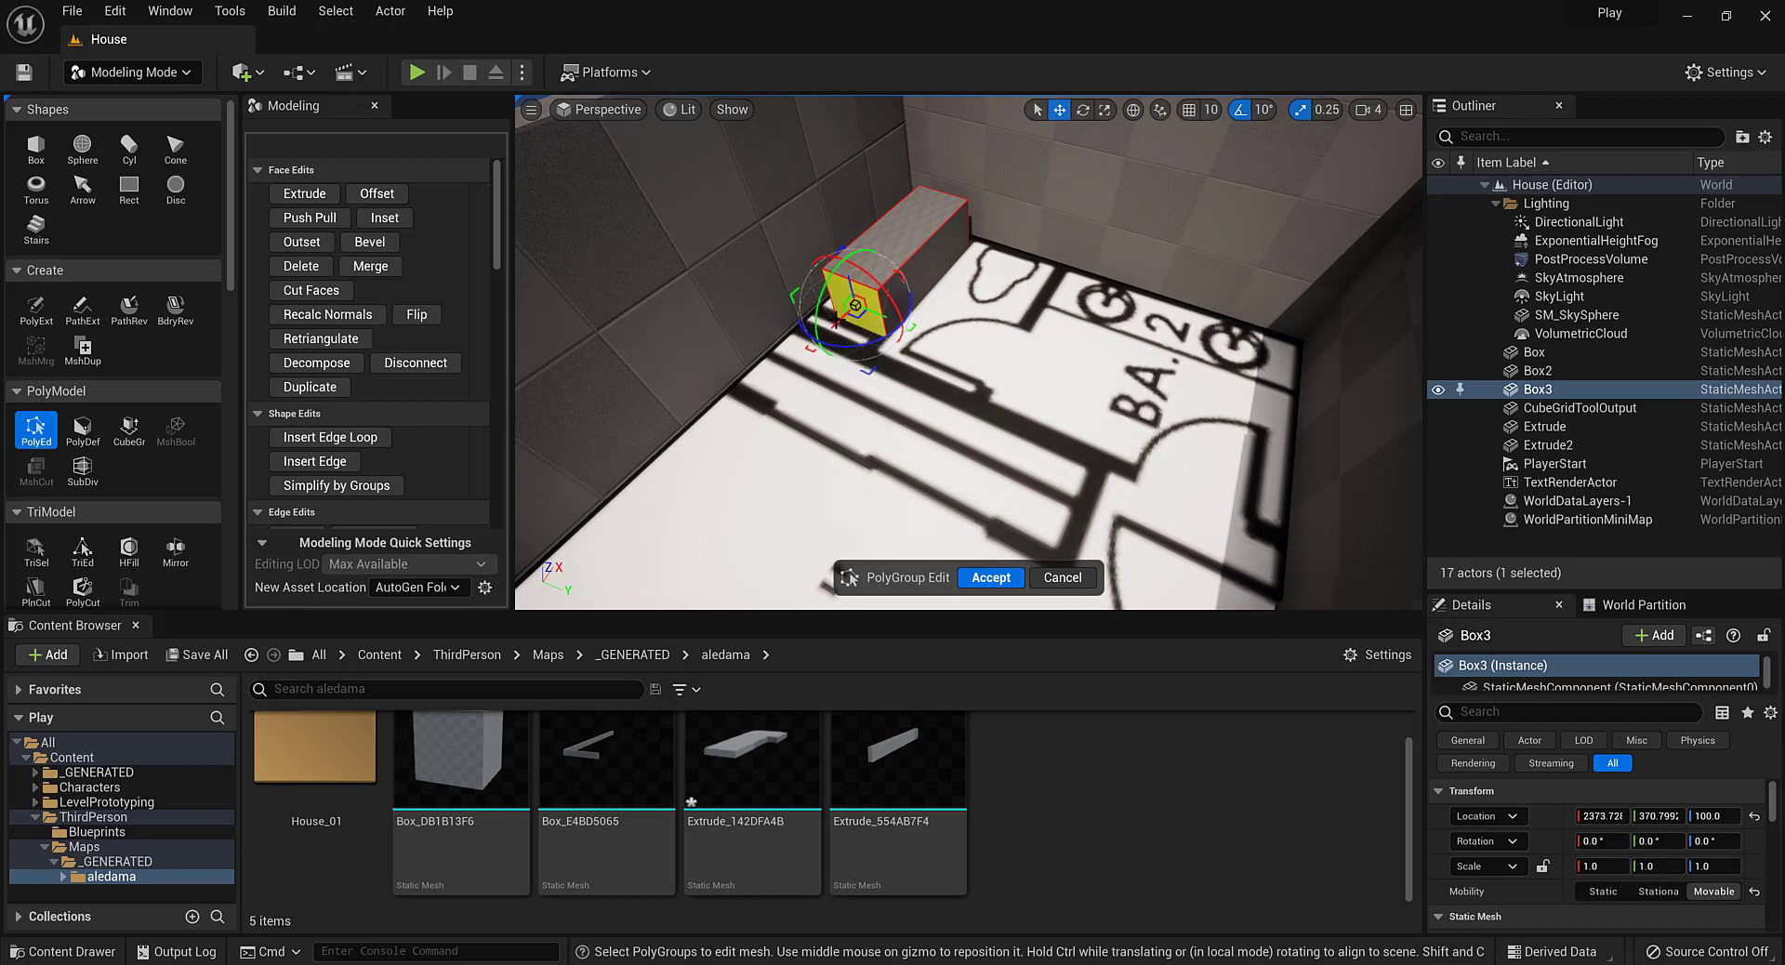
{"action": "left_click_drag", "start_coordinate": [755, 246], "coordinate": [948, 190], "text": "alt"}
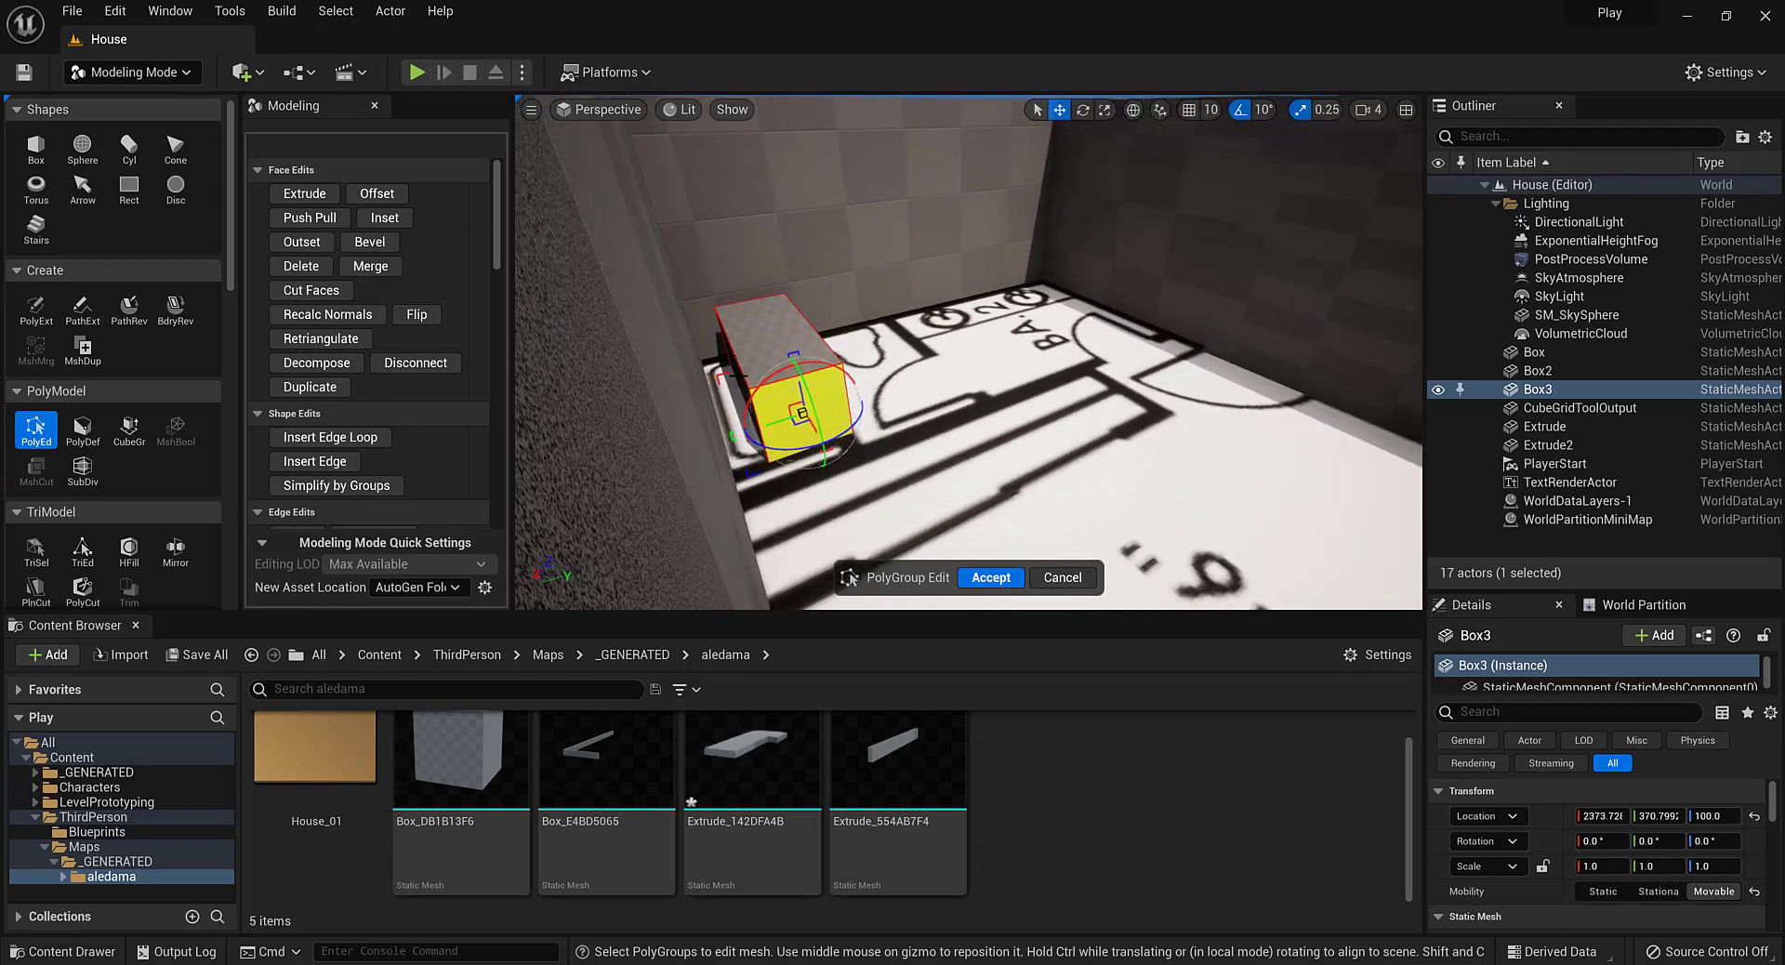
Move the box's side face out to the outer wall to widen the bathtub block, and accept the PolyGroup edits
{"action": "left_click_drag", "start_coordinate": [746, 391], "coordinate": [737, 398], "text": "alt"}
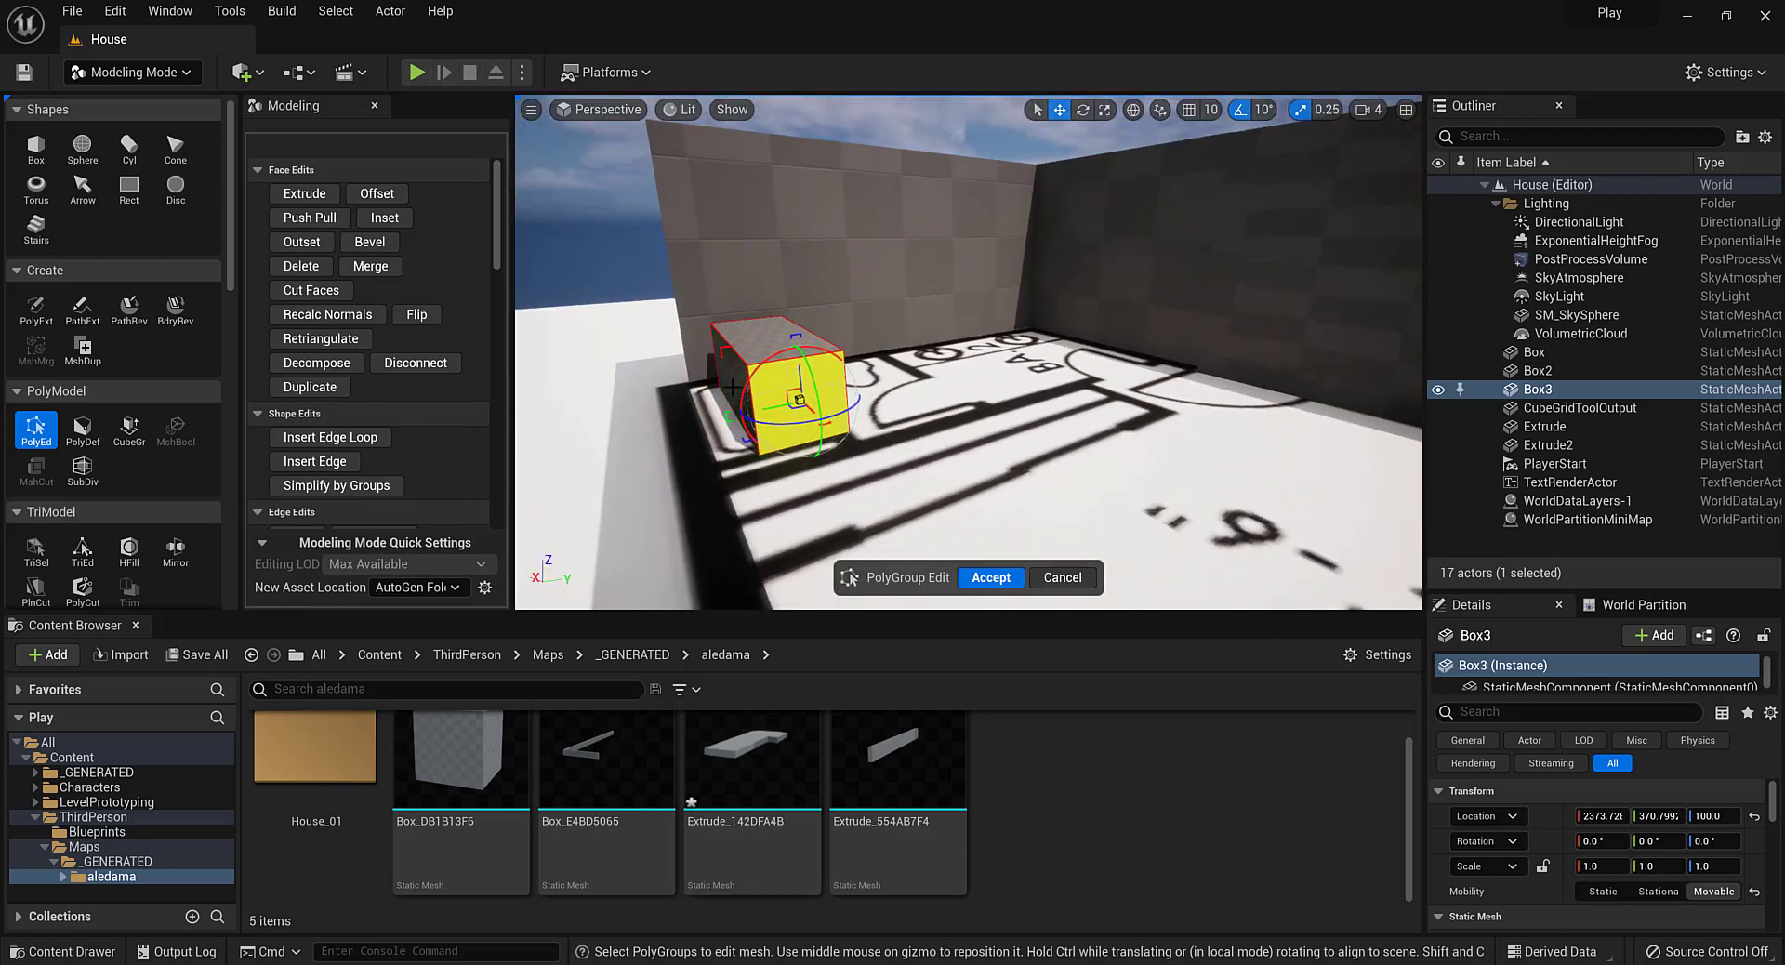
{"action": "left_click", "coordinate": [733, 386]}
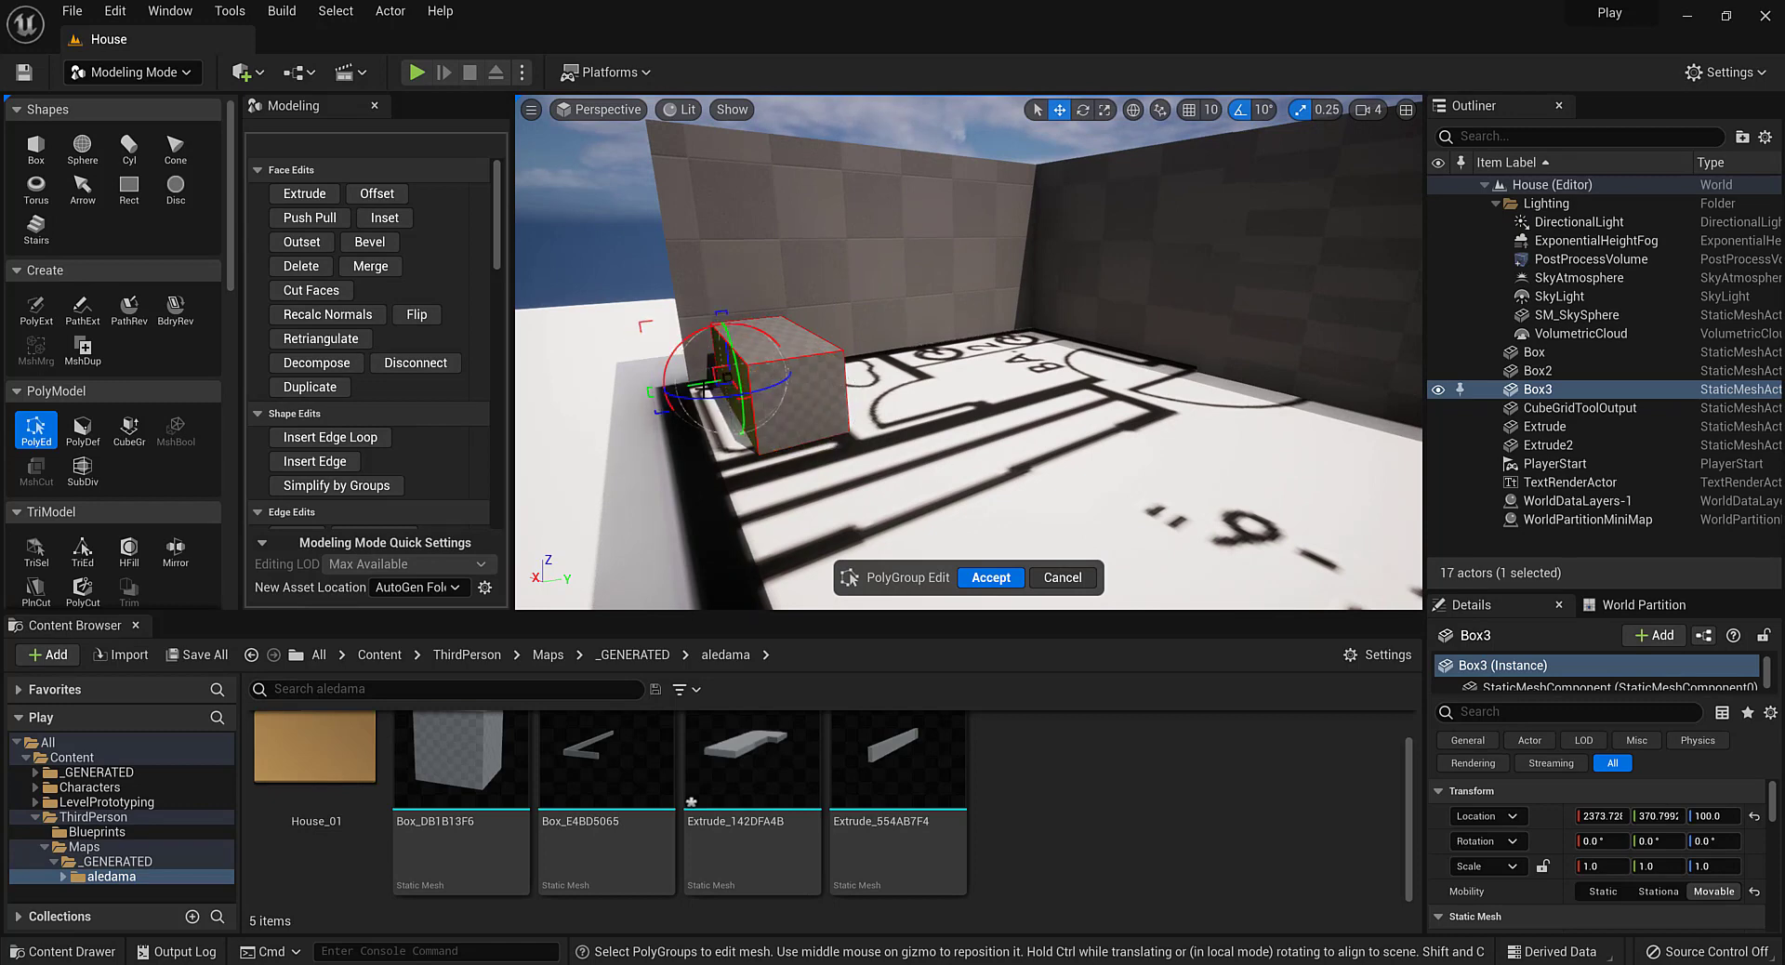
{"action": "left_click_drag", "start_coordinate": [704, 388], "coordinate": [664, 395]}
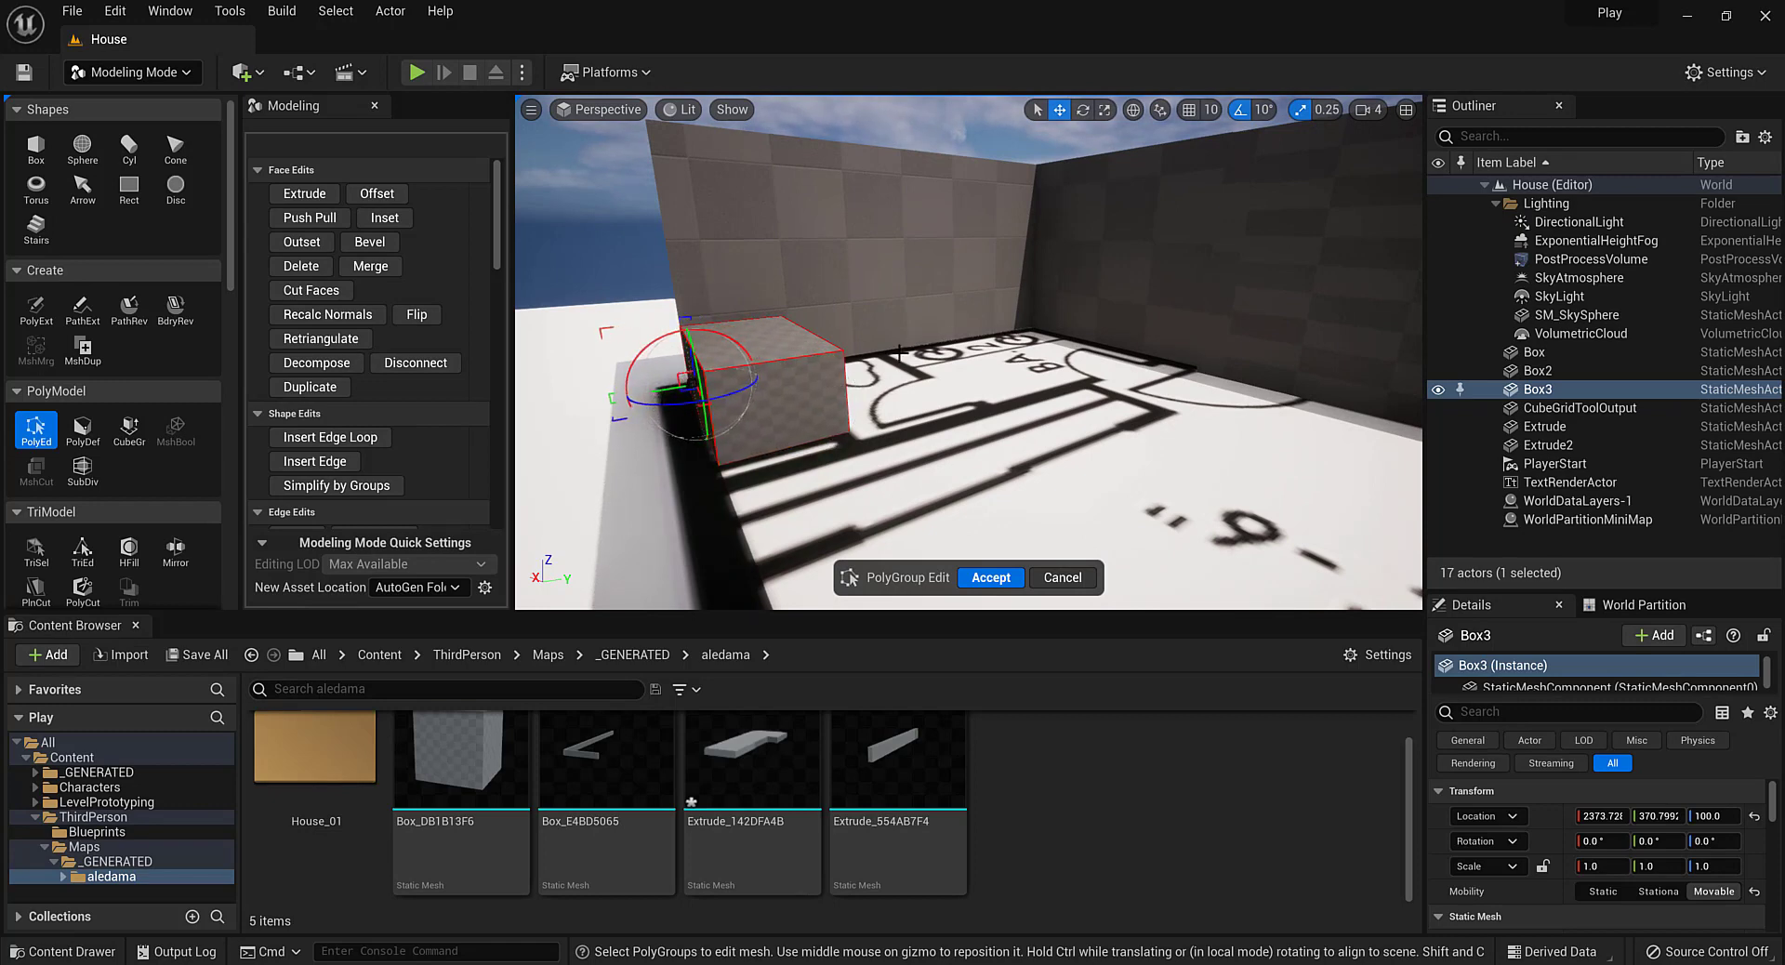
{"action": "left_click_drag", "start_coordinate": [899, 353], "coordinate": [851, 335], "text": "alt"}
{"action": "left_click", "coordinate": [870, 335]}
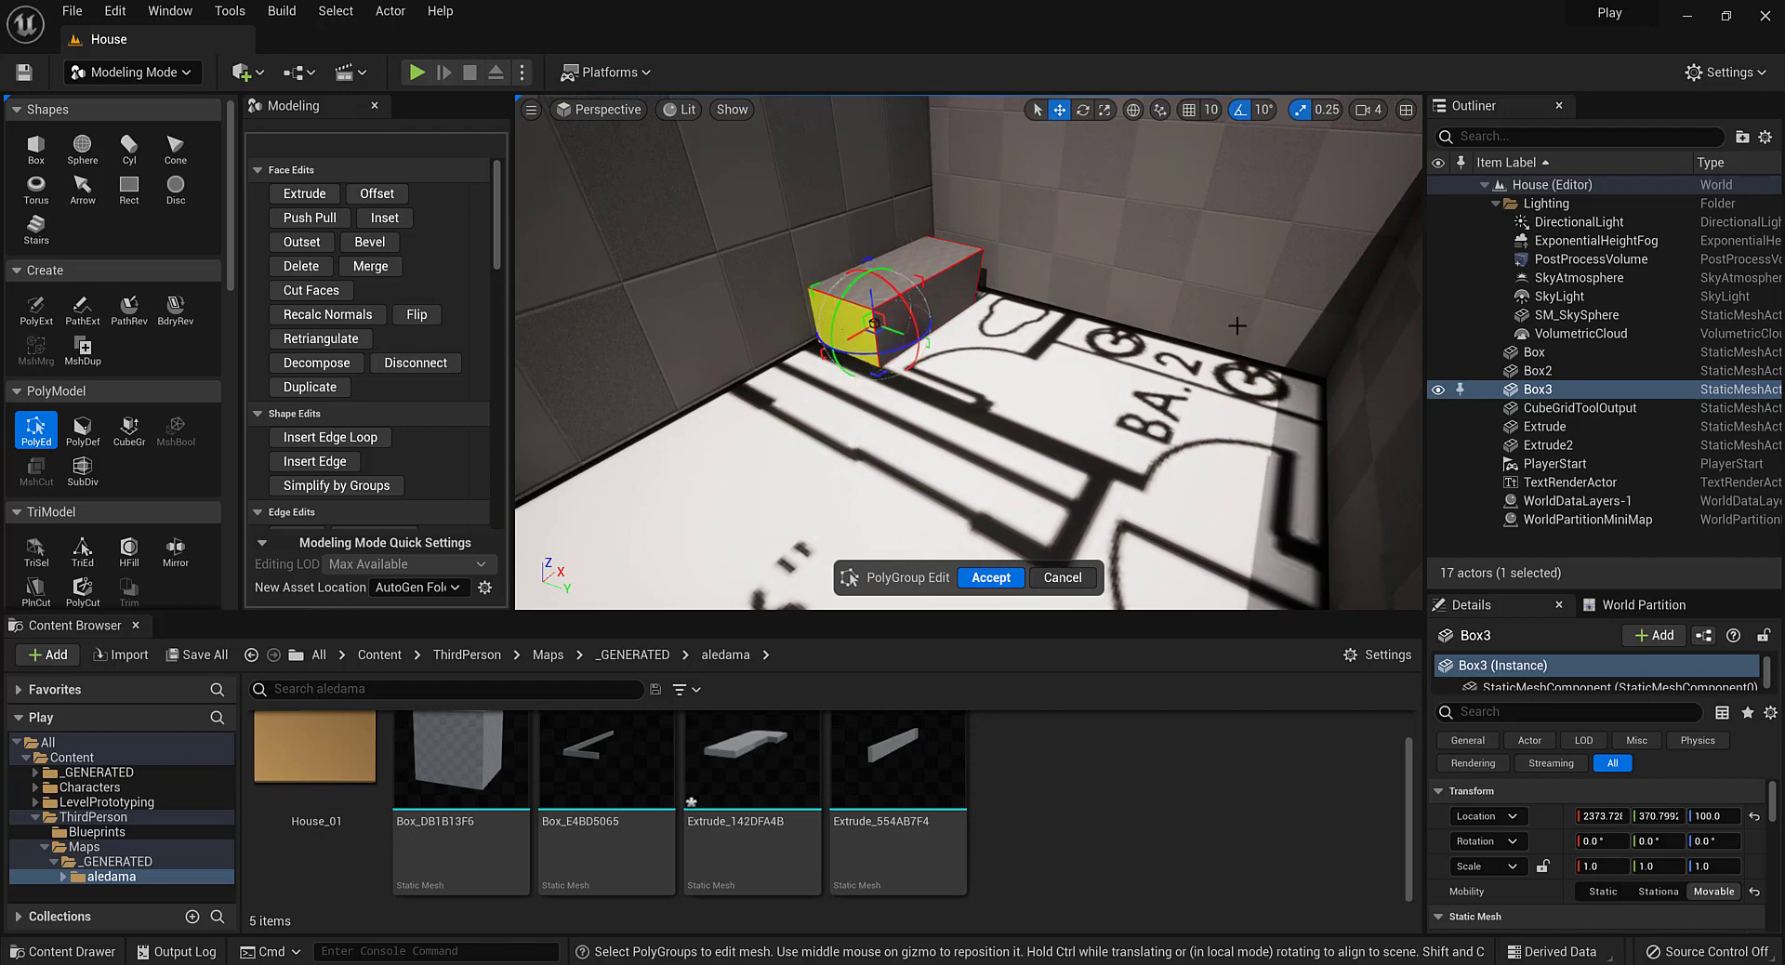
{"action": "left_click", "coordinate": [991, 578]}
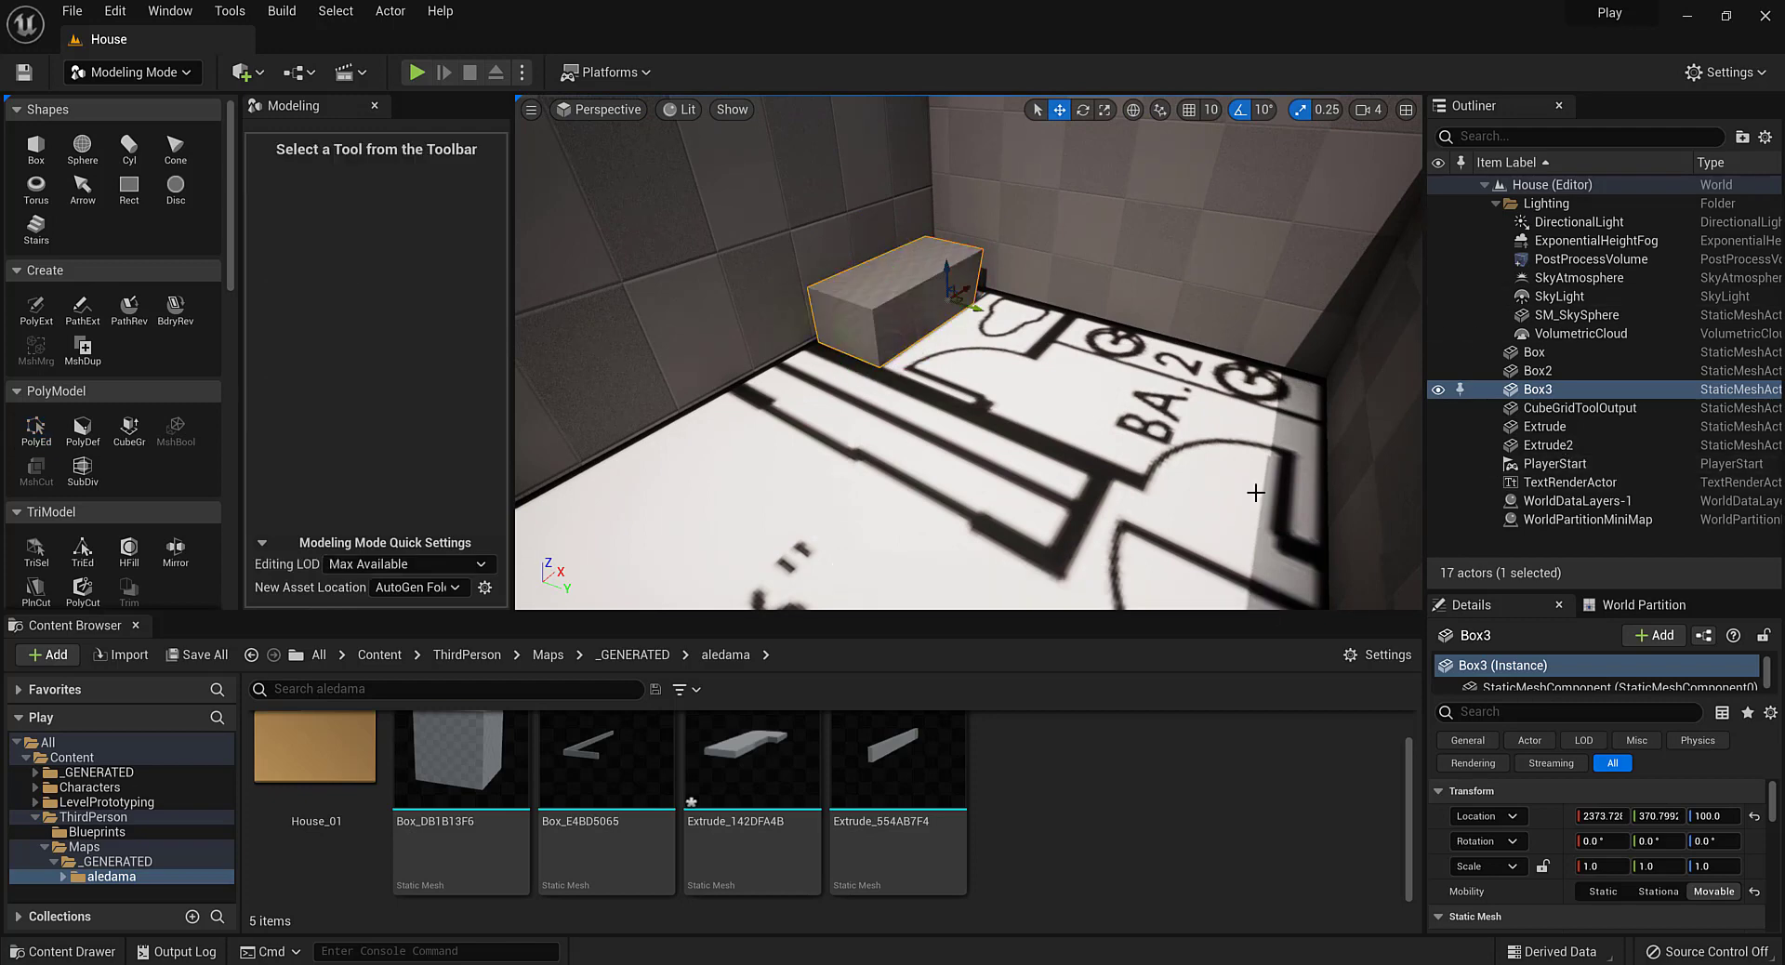
Move the PlayerStart into the guest room, to about X 1380.9, Y 668.2, Z 244
{"action": "double_click", "coordinate": [1554, 464]}
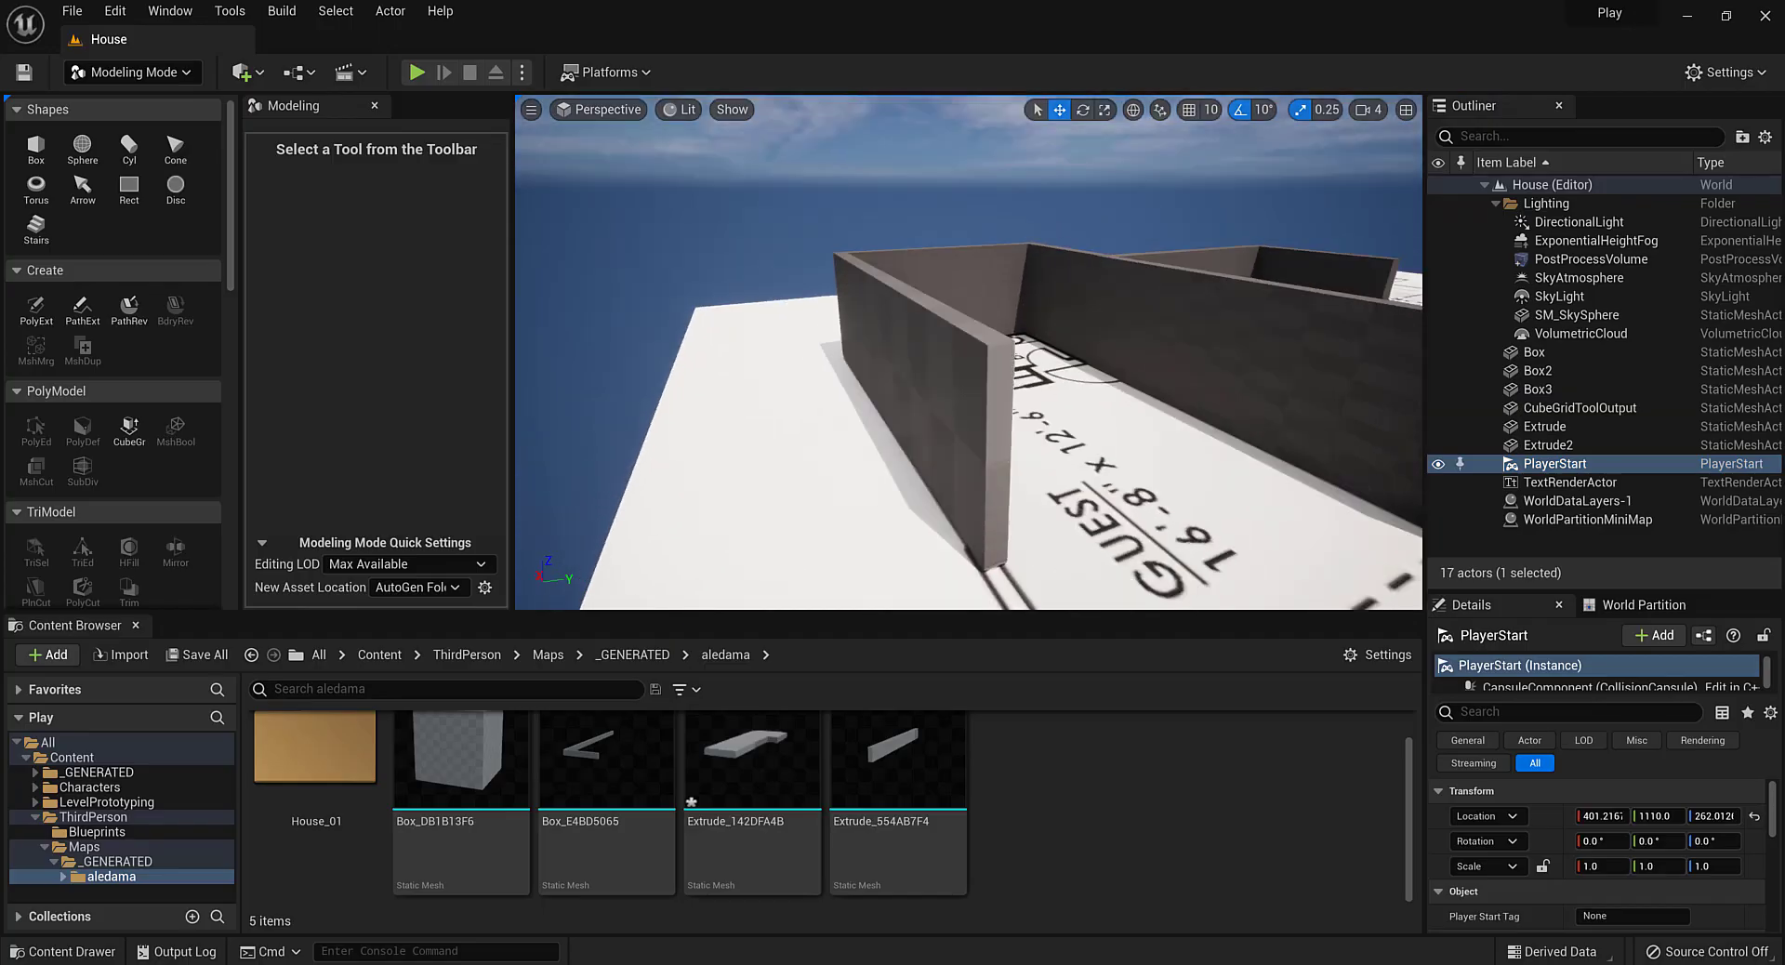
{"action": "right_click_drag", "start_coordinate": [967, 353], "coordinate": [1059, 335]}
{"action": "scroll", "coordinate": [1090, 341], "scroll_direction": "down", "scroll_amount": 3}
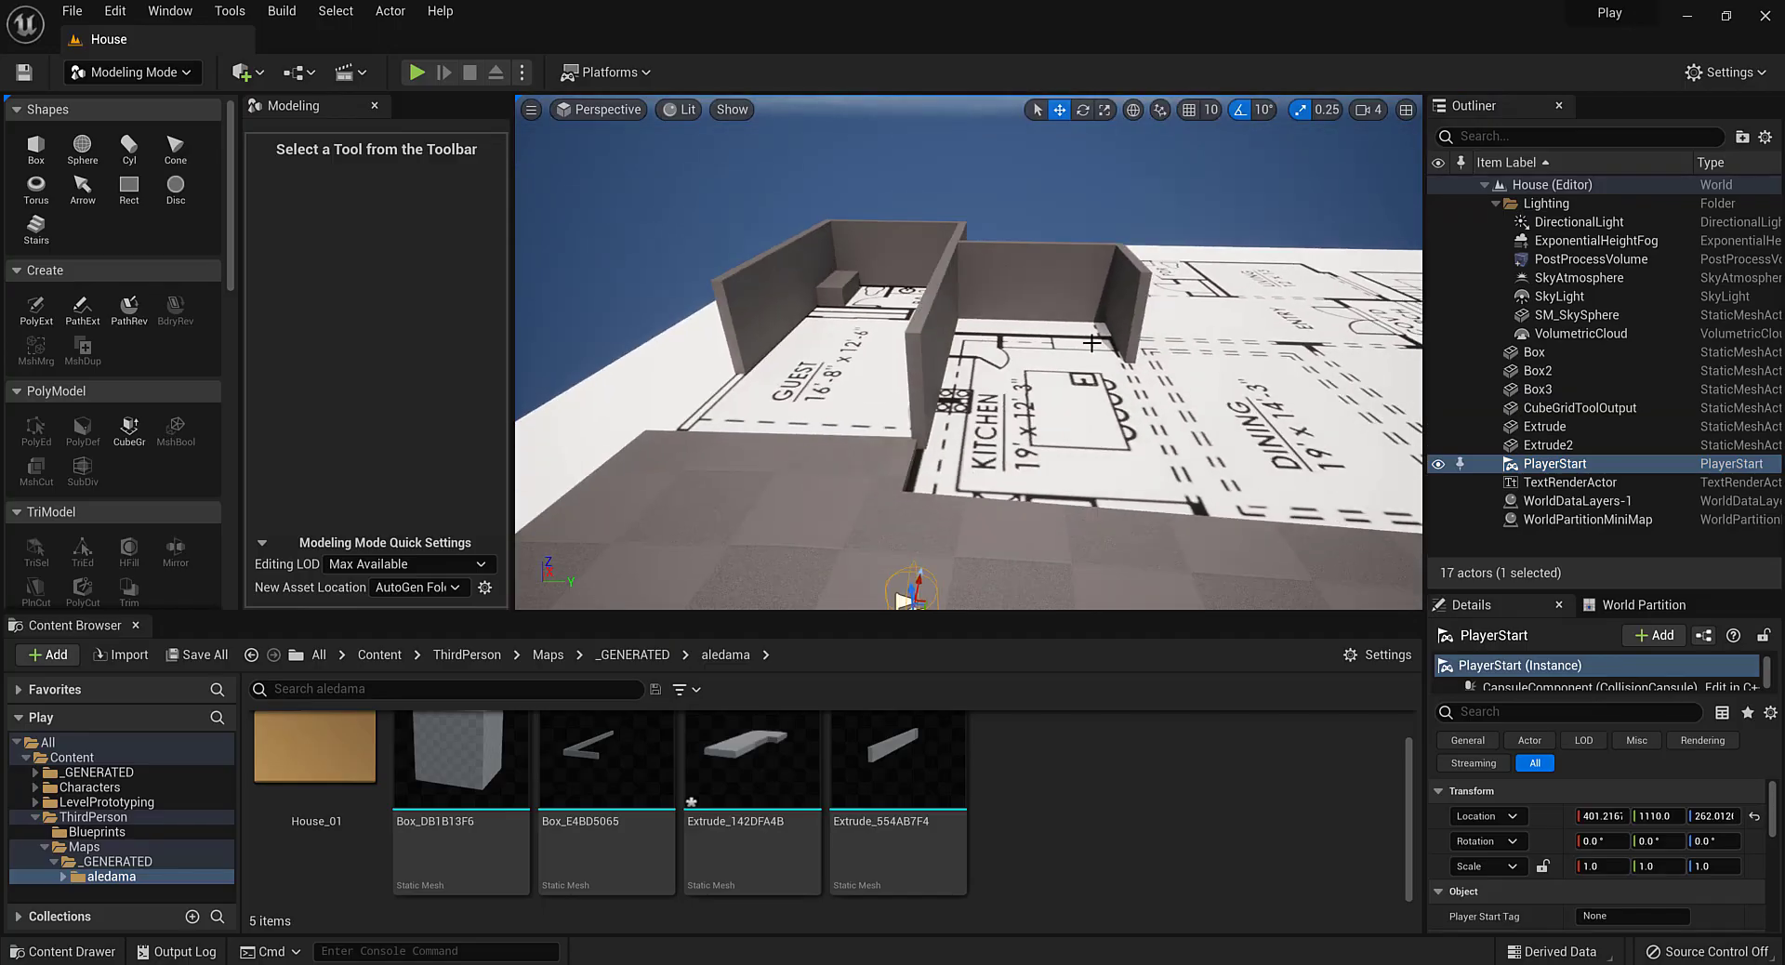
{"action": "scroll", "coordinate": [1063, 395], "scroll_direction": "down", "scroll_amount": 3}
{"action": "right_click_drag", "start_coordinate": [873, 517], "coordinate": [780, 517]}
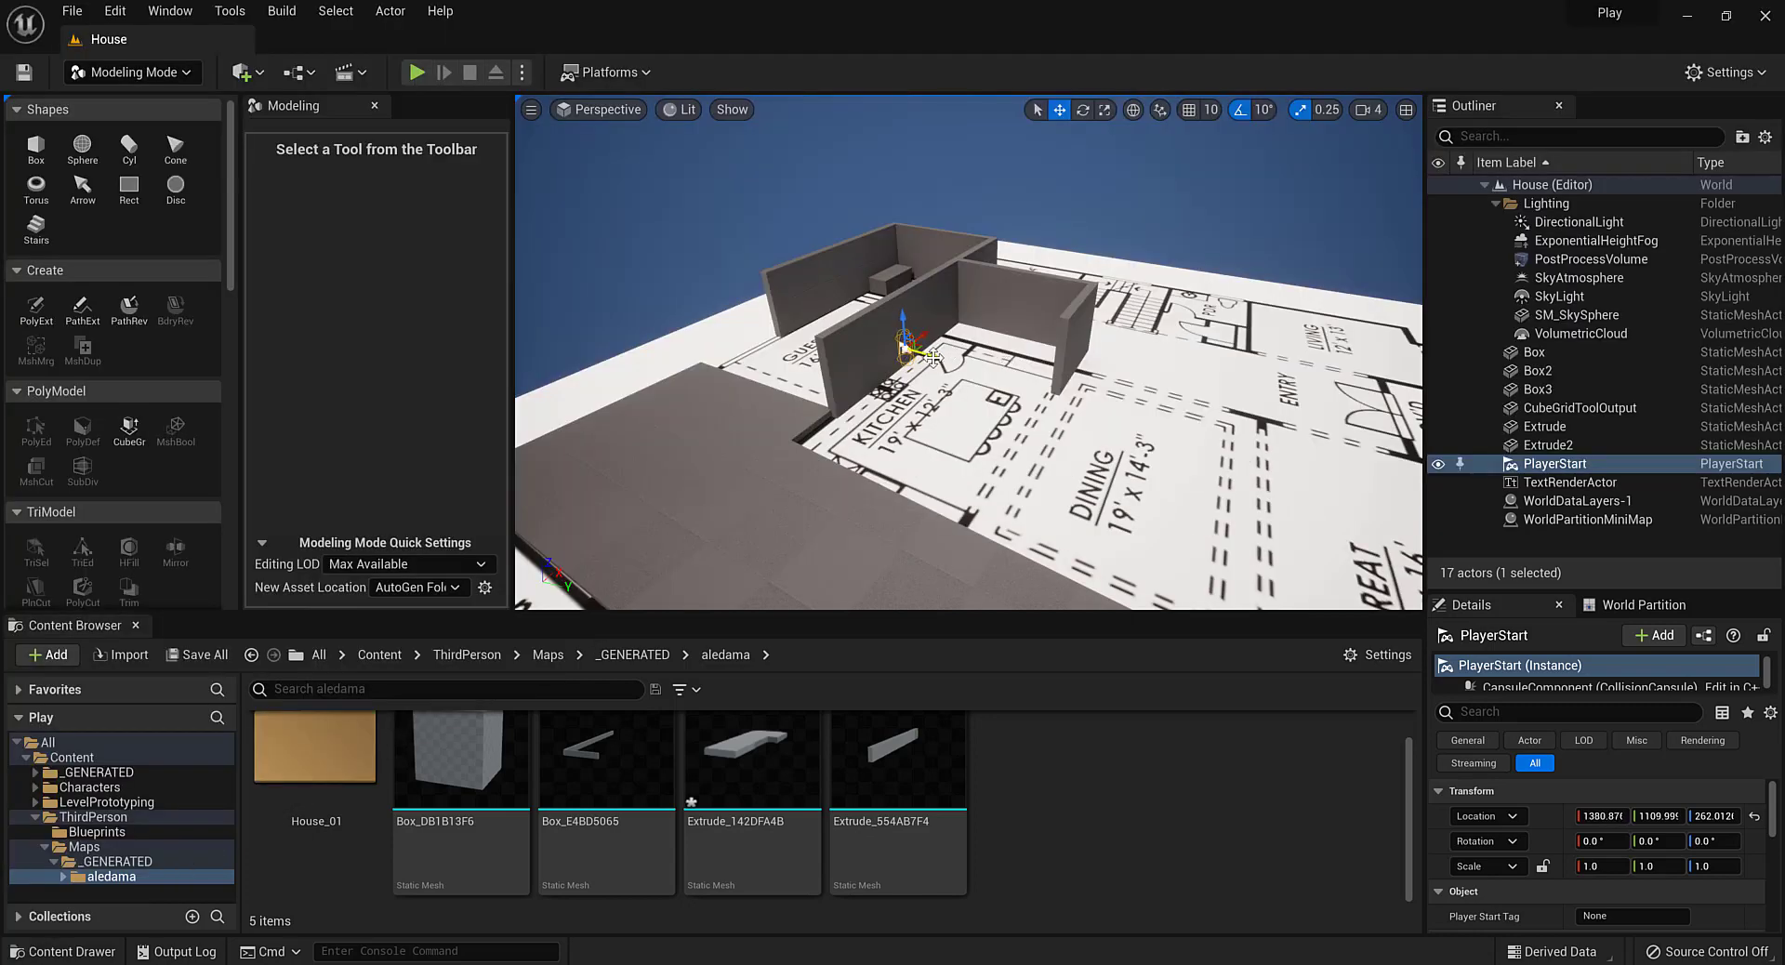
{"action": "left_click_drag", "start_coordinate": [853, 333], "coordinate": [854, 334]}
{"action": "right_click_drag", "start_coordinate": [854, 333], "coordinate": [985, 307]}
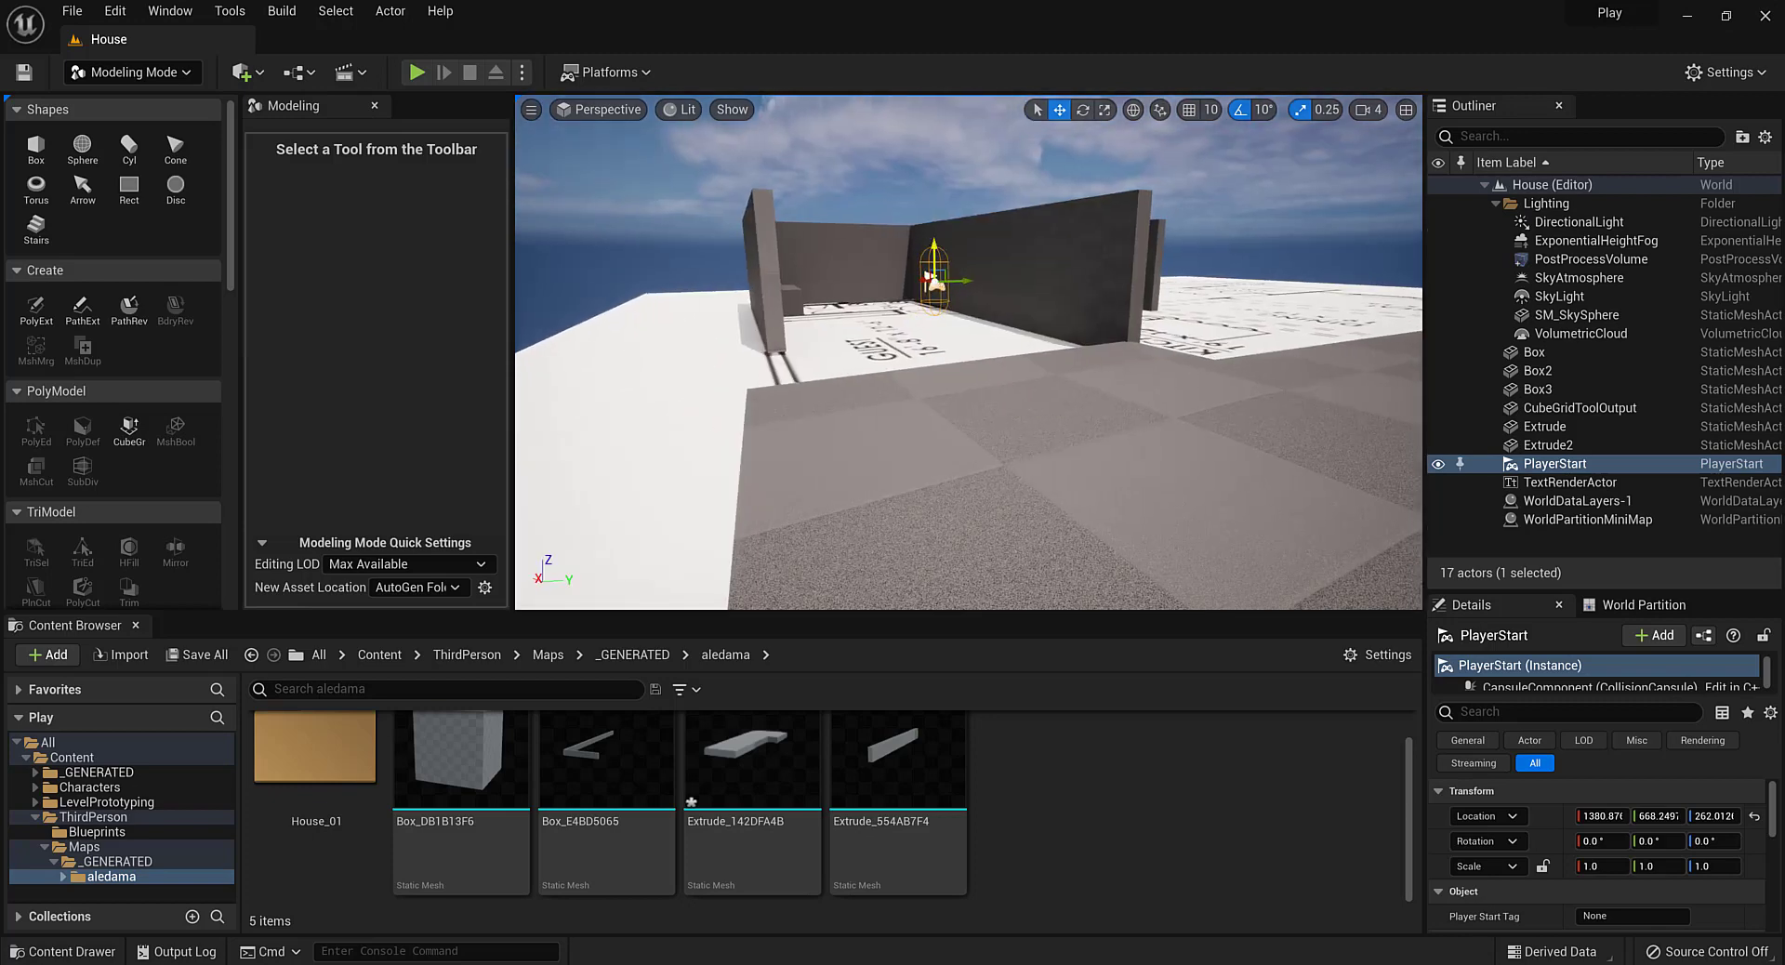
{"action": "right_click_drag", "start_coordinate": [1365, 292], "coordinate": [1050, 299]}
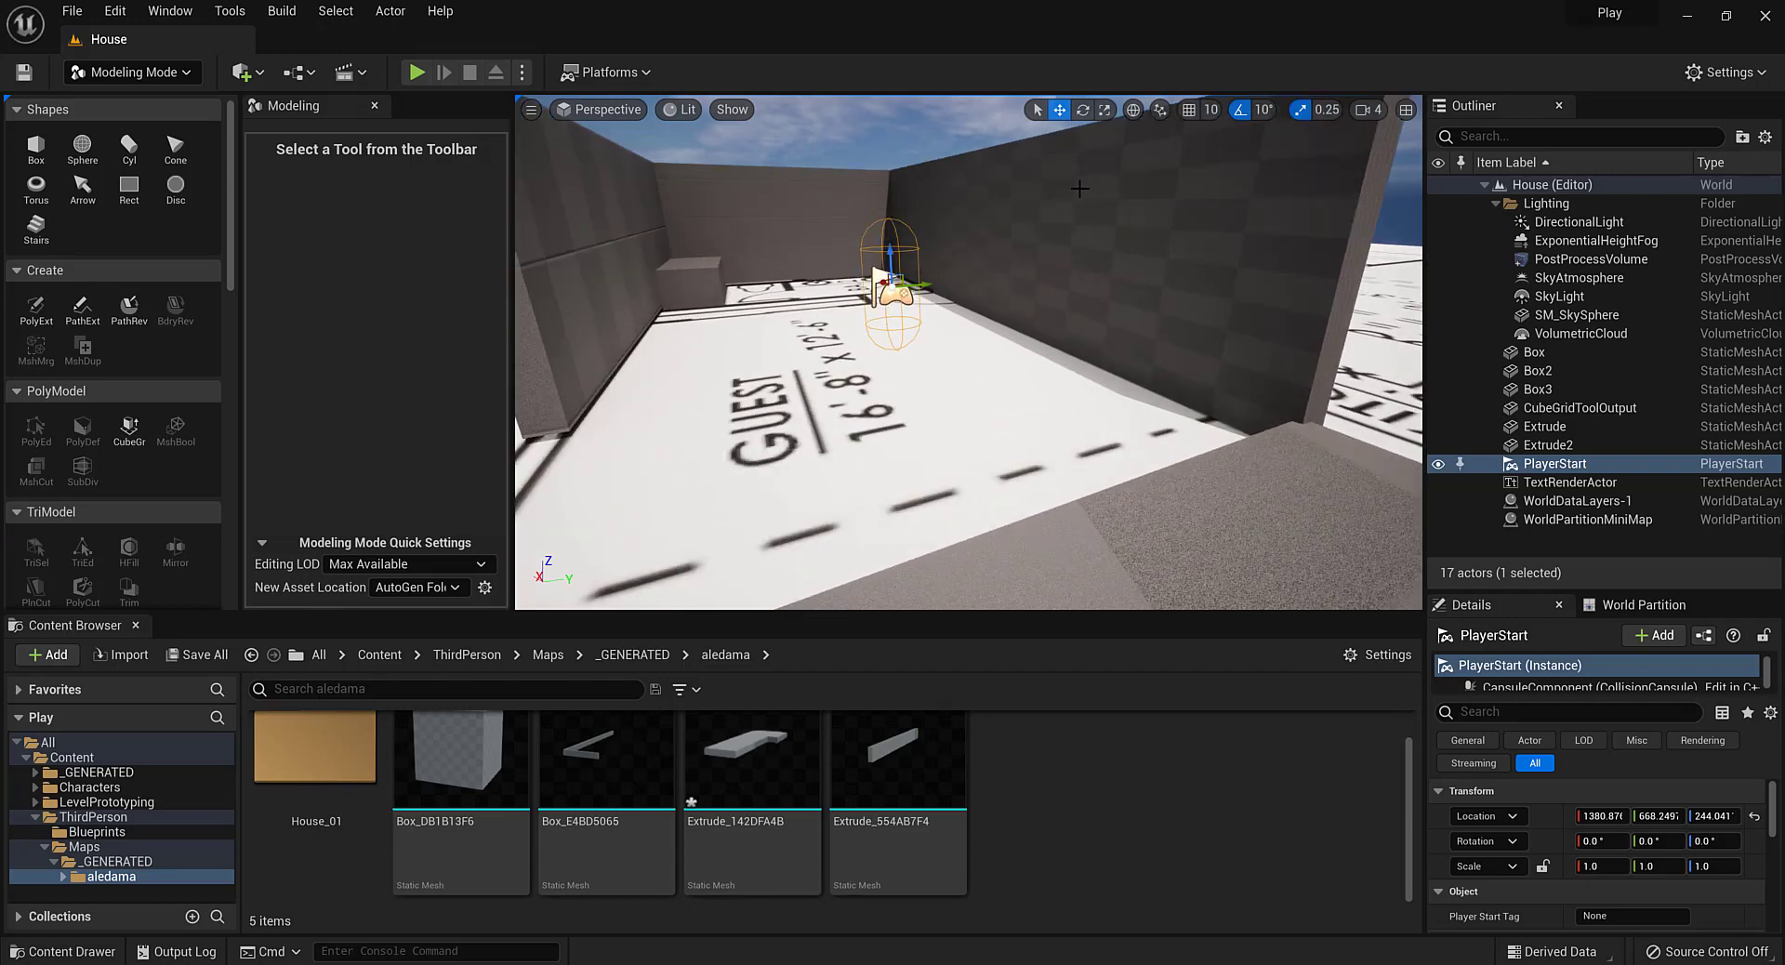
Play the level, run the character through the guest room into the bathroom to check the scale, and stop playing
{"action": "key", "text": "ctrl+p"}
{"action": "key", "text": "Escape"}
{"action": "key", "text": "alt+p"}
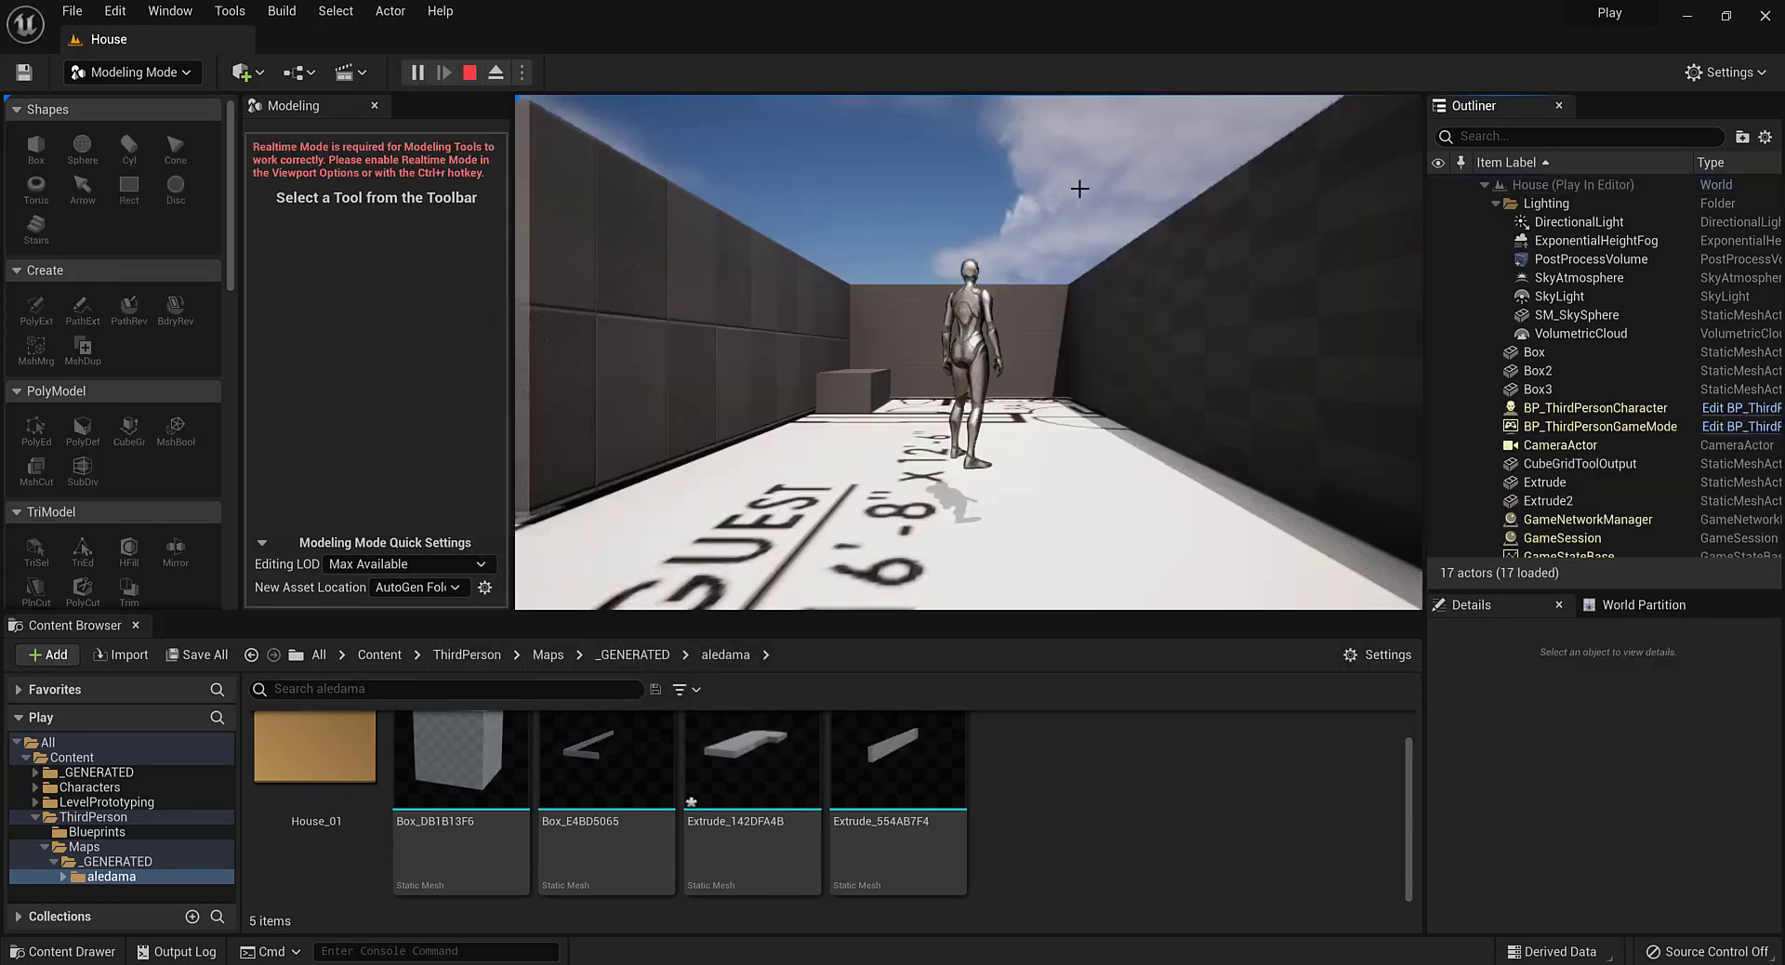
{"action": "left_click", "coordinate": [900, 387]}
{"action": "key", "text": "w"}
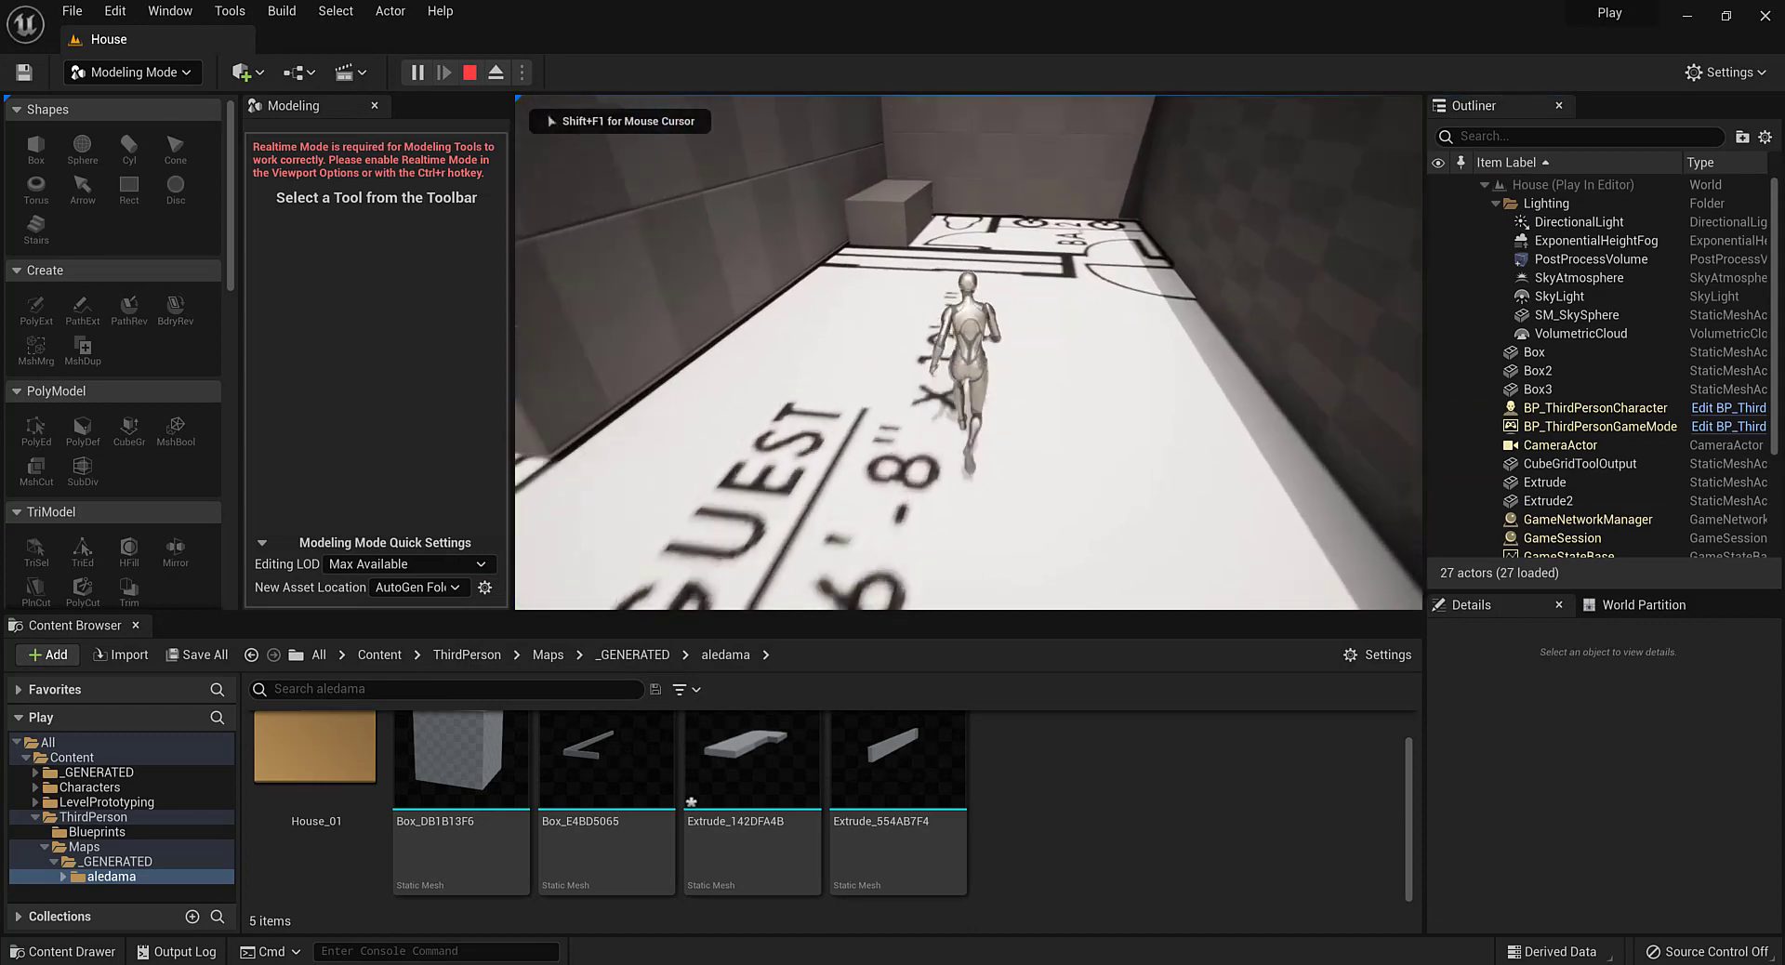
{"action": "key", "text": "w"}
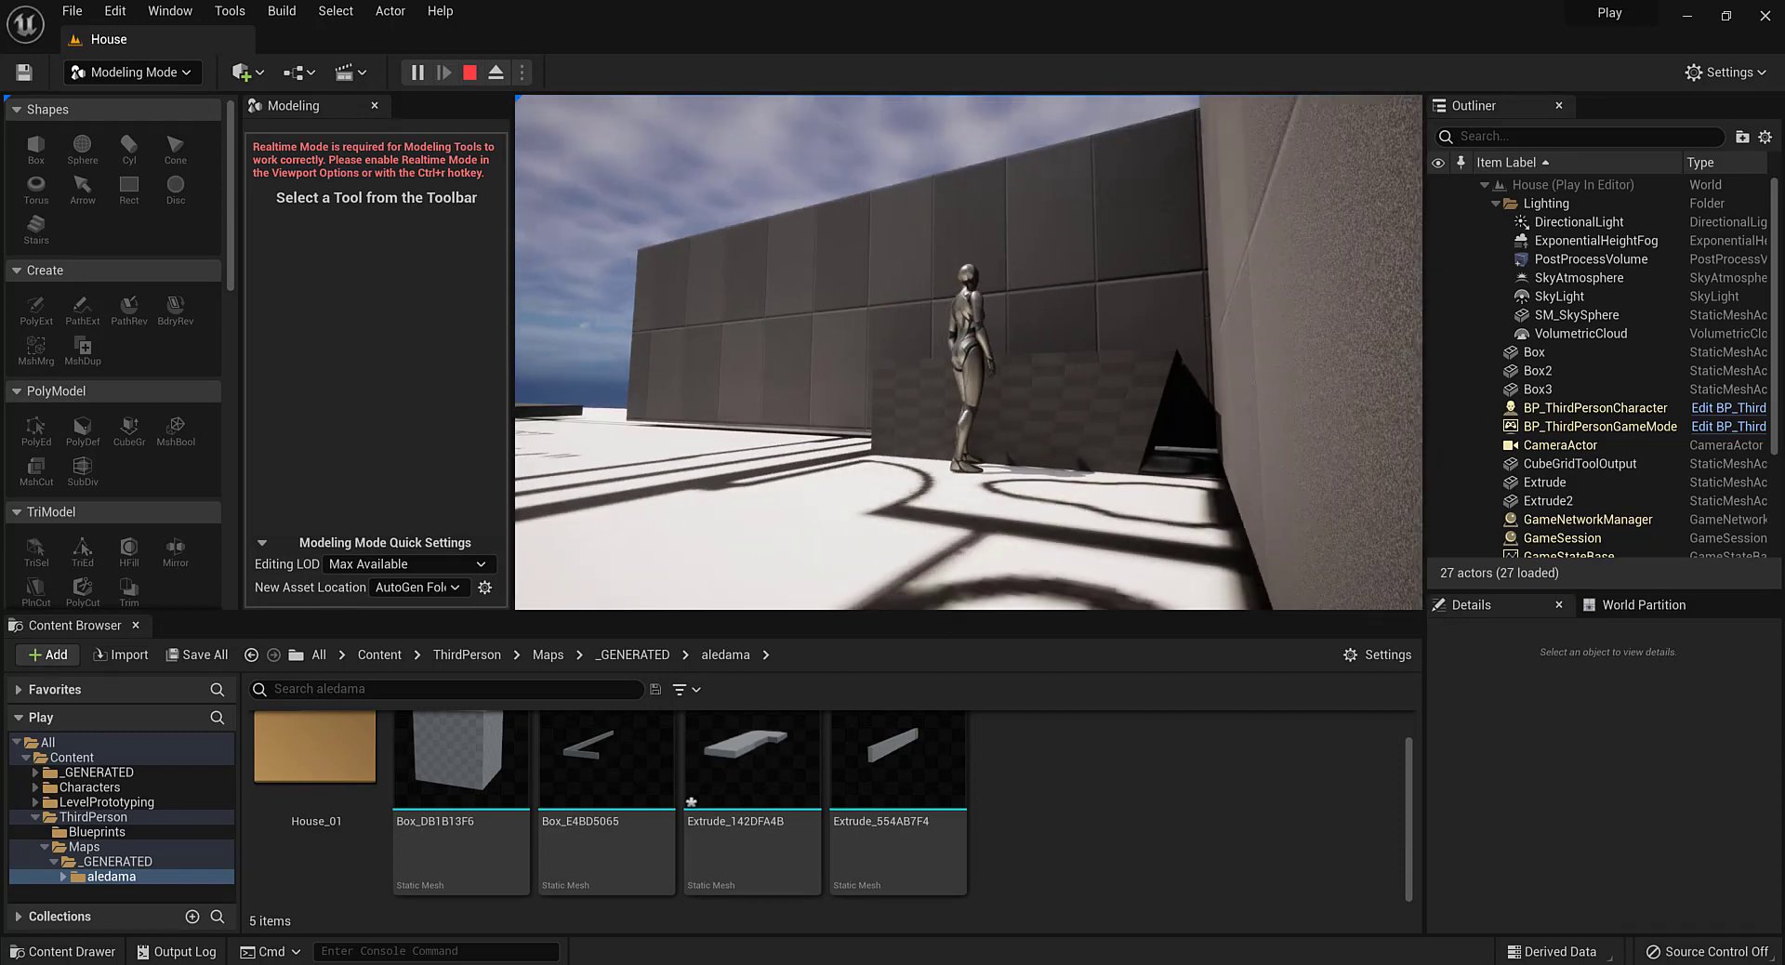
{"action": "key", "text": "Escape"}
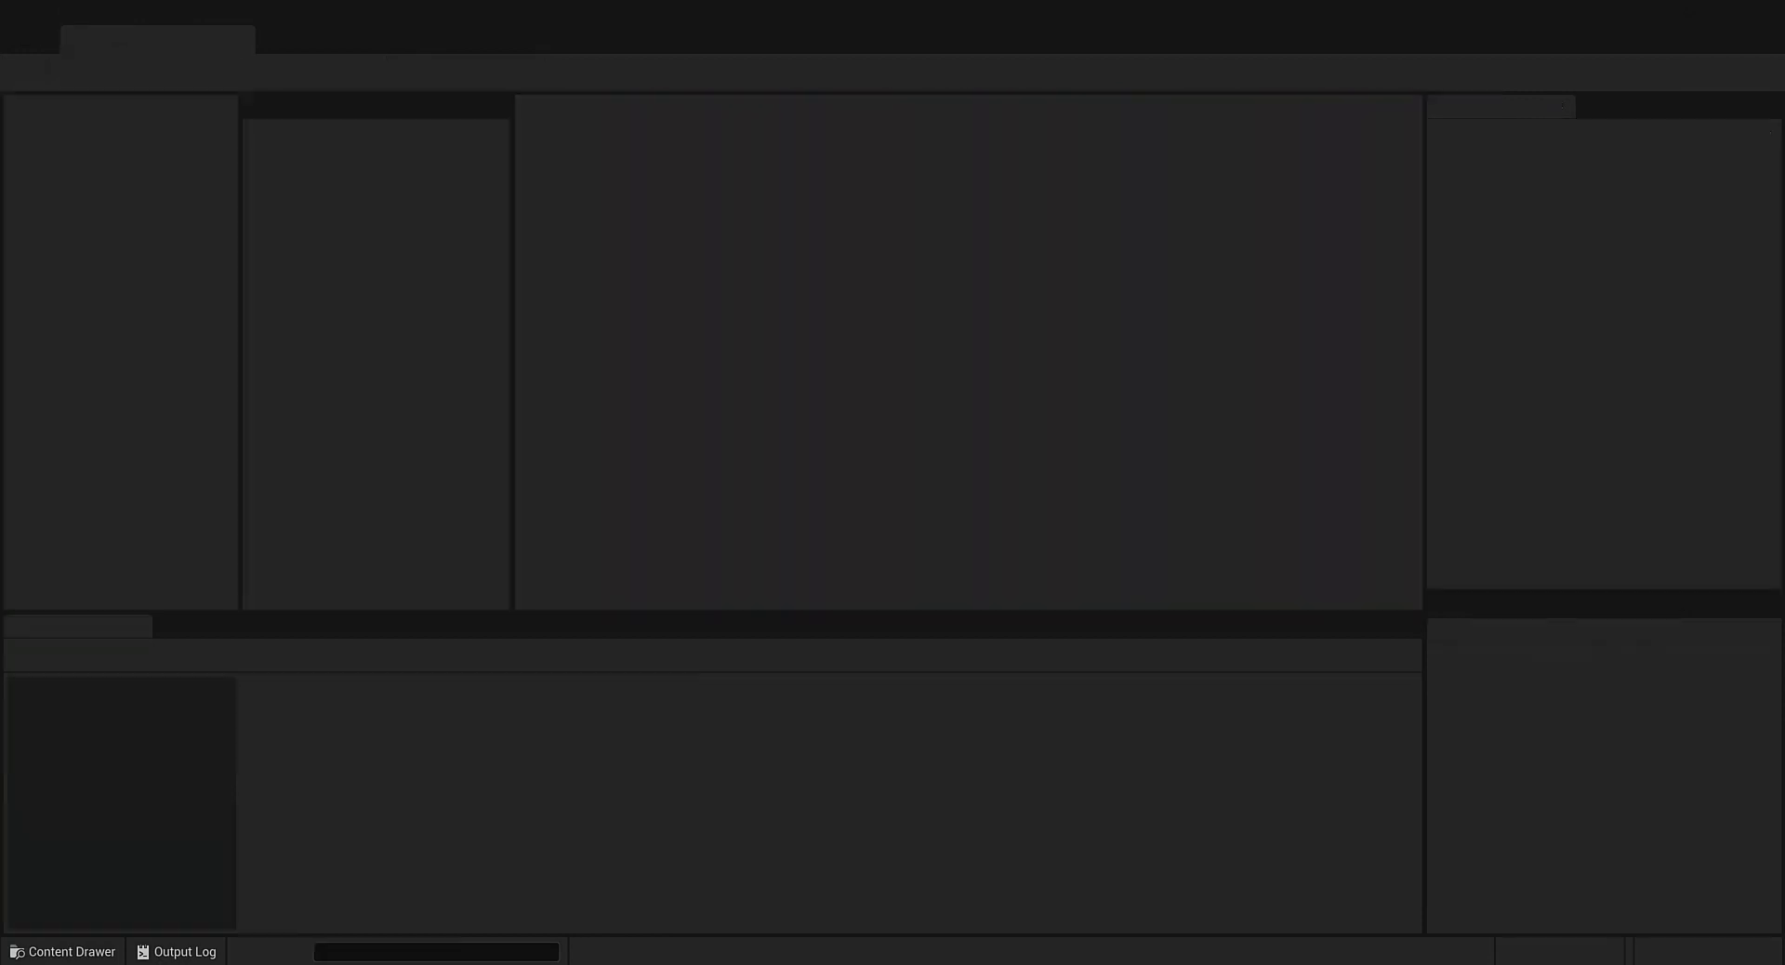
In PolyGroup Edit, move the end face at the bathtub box's head outward into the bathroom wall
{"action": "left_click", "coordinate": [725, 401]}
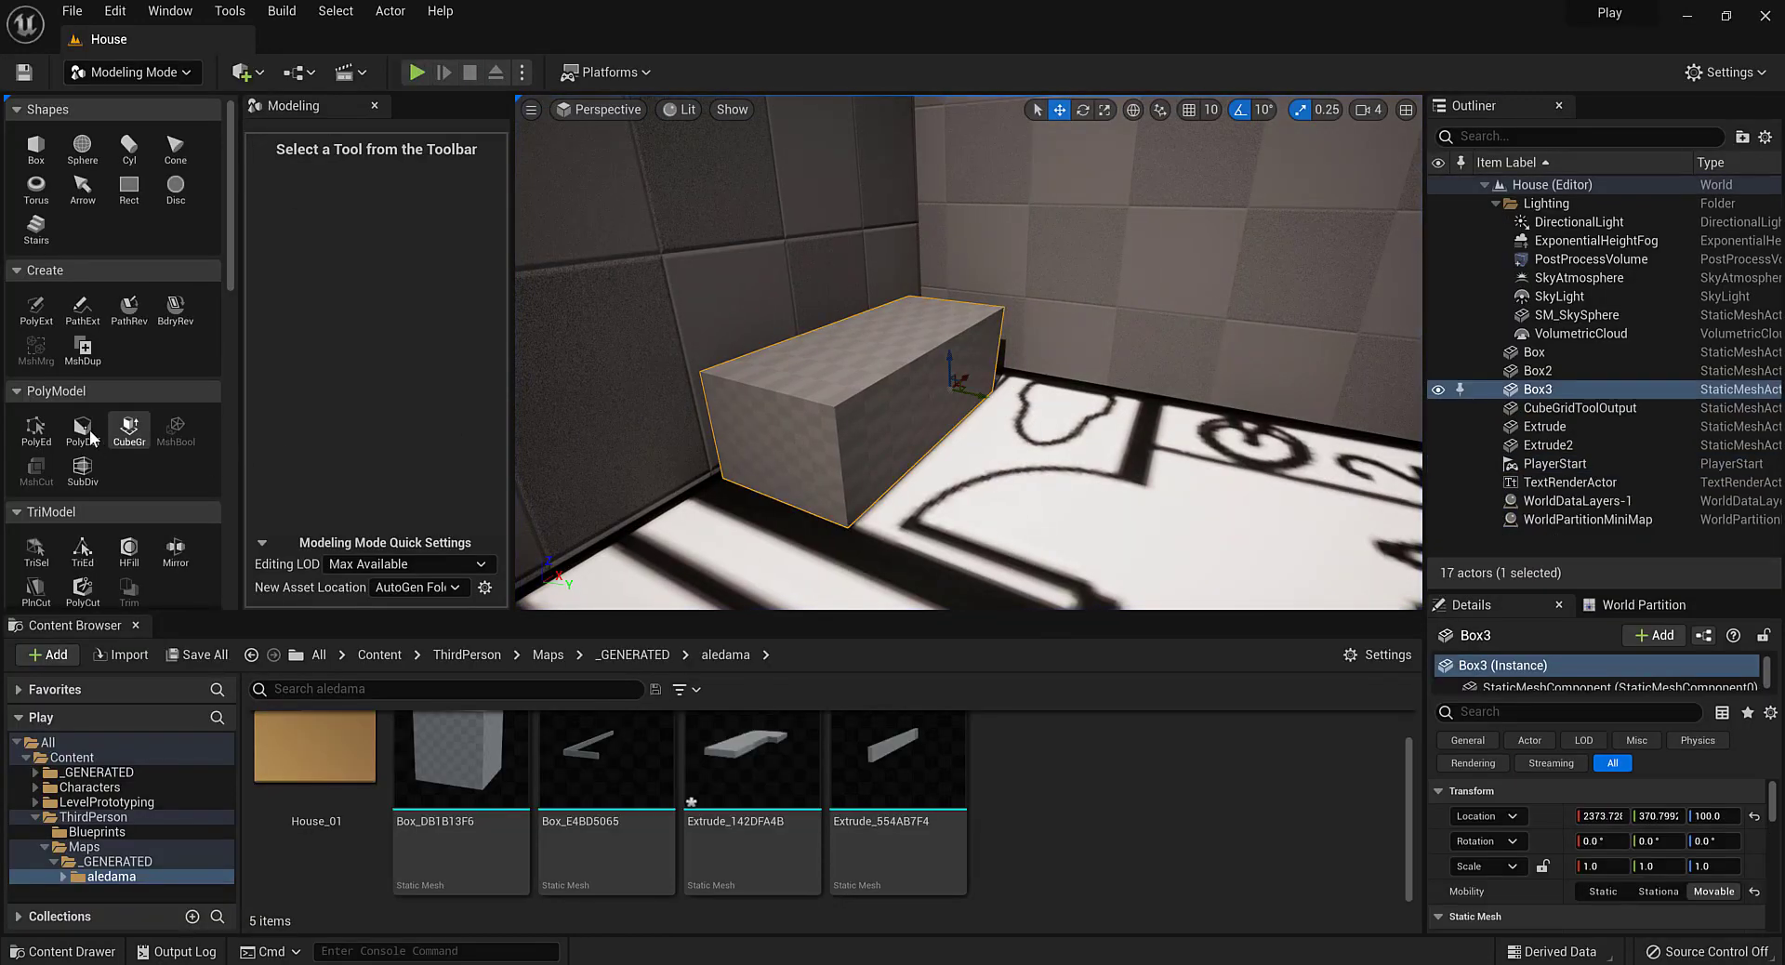
{"action": "left_click", "coordinate": [35, 429]}
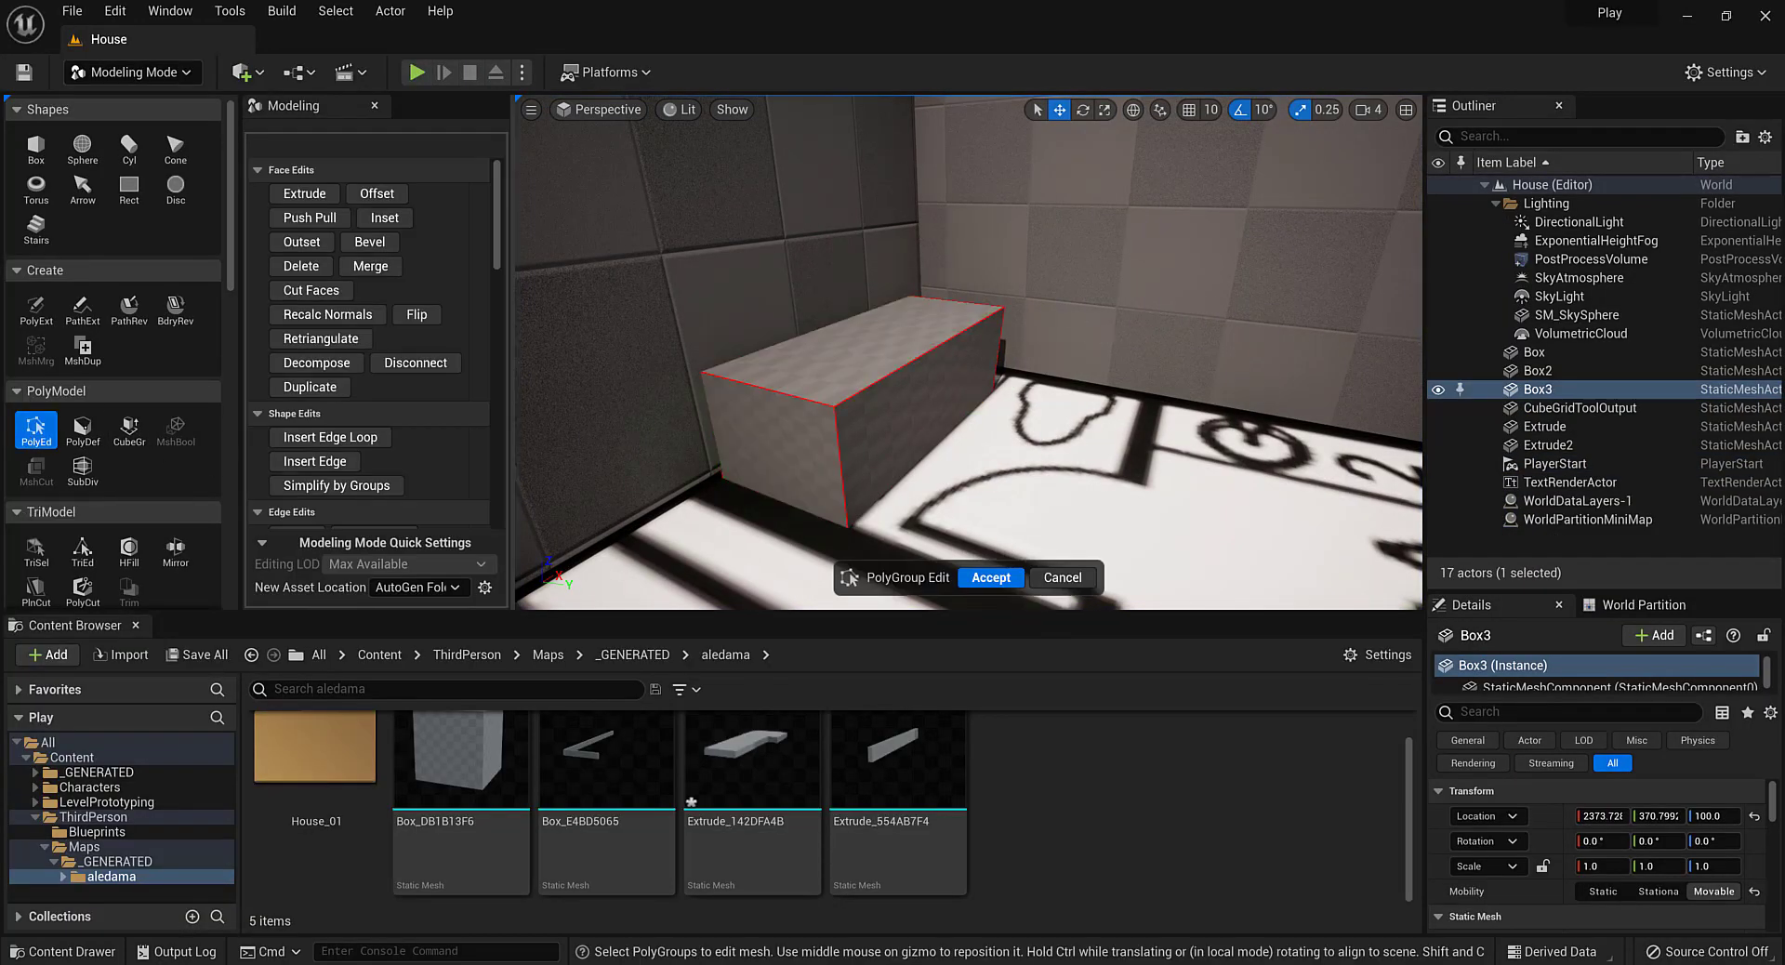
{"action": "right_click_drag", "start_coordinate": [967, 353], "coordinate": [800, 409]}
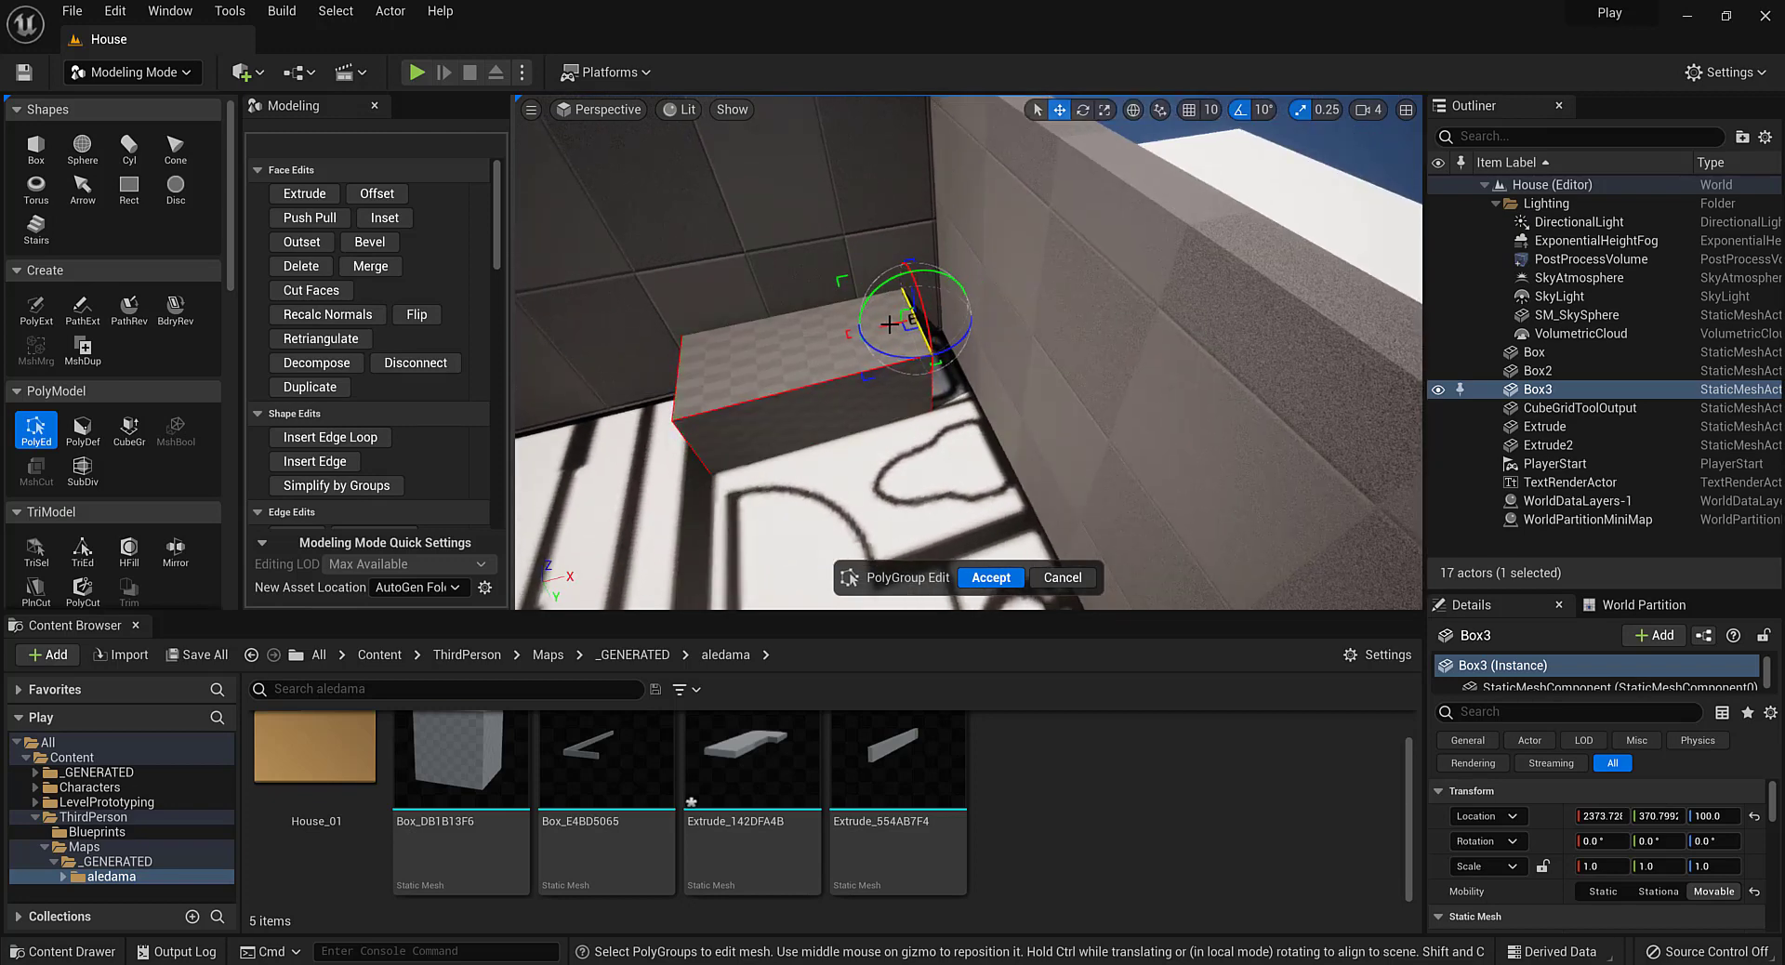
{"action": "mouse_move", "coordinate": [806, 346]}
{"action": "right_mouse_down"}
{"action": "mouse_move", "coordinate": [836, 307]}
{"action": "mouse_move", "coordinate": [806, 346]}
{"action": "right_mouse_up"}
{"action": "left_click", "coordinate": [806, 345]}
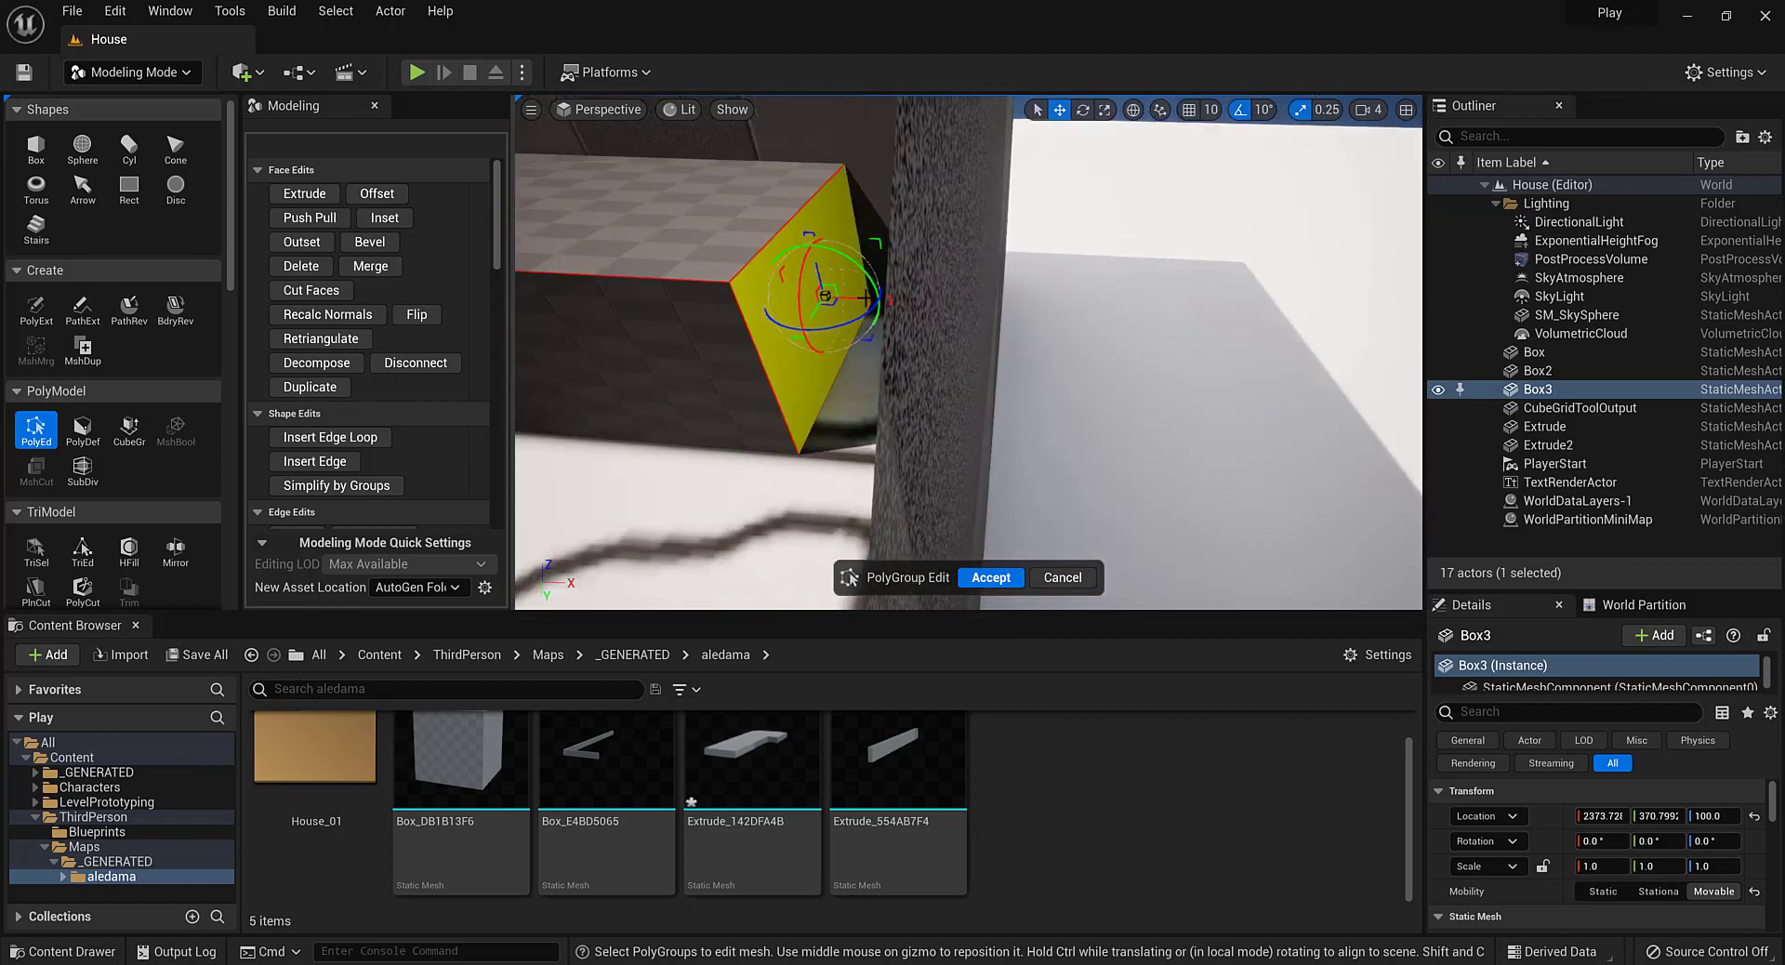
{"action": "left_click_drag", "start_coordinate": [853, 298], "coordinate": [949, 305]}
{"action": "right_click_drag", "start_coordinate": [949, 305], "coordinate": [929, 363]}
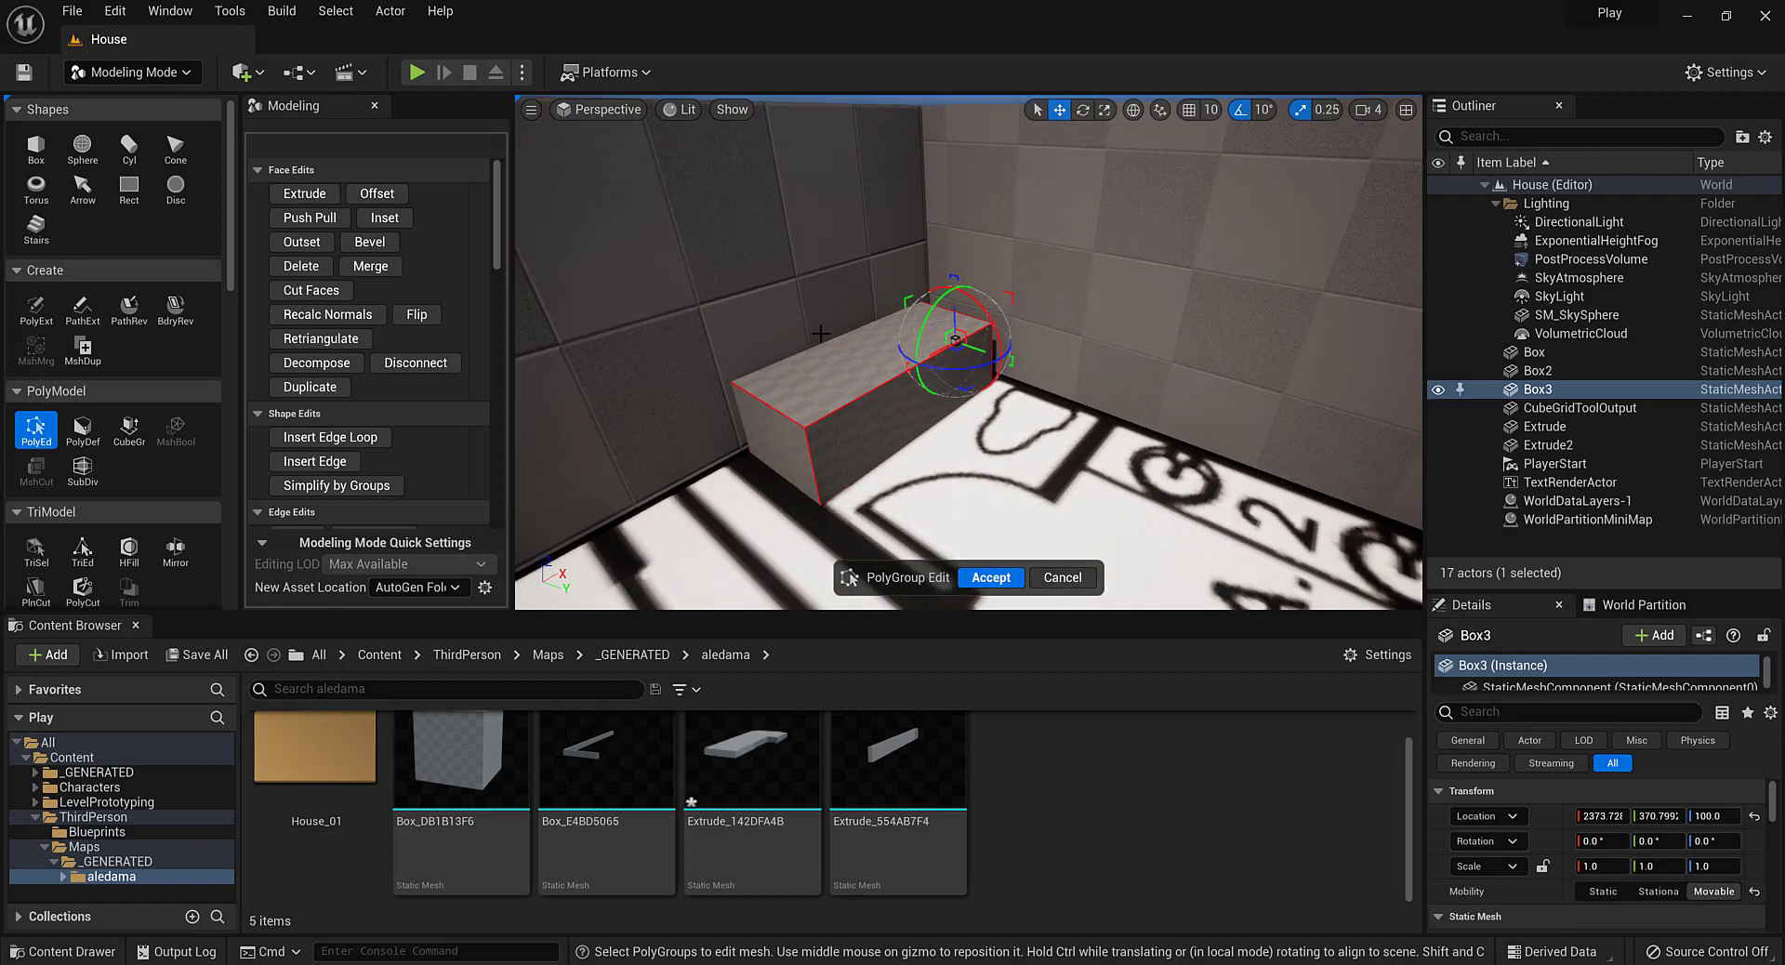
Inset the top face of the bathtub box and accept the PolyGroup edits
{"action": "left_click", "coordinate": [855, 374]}
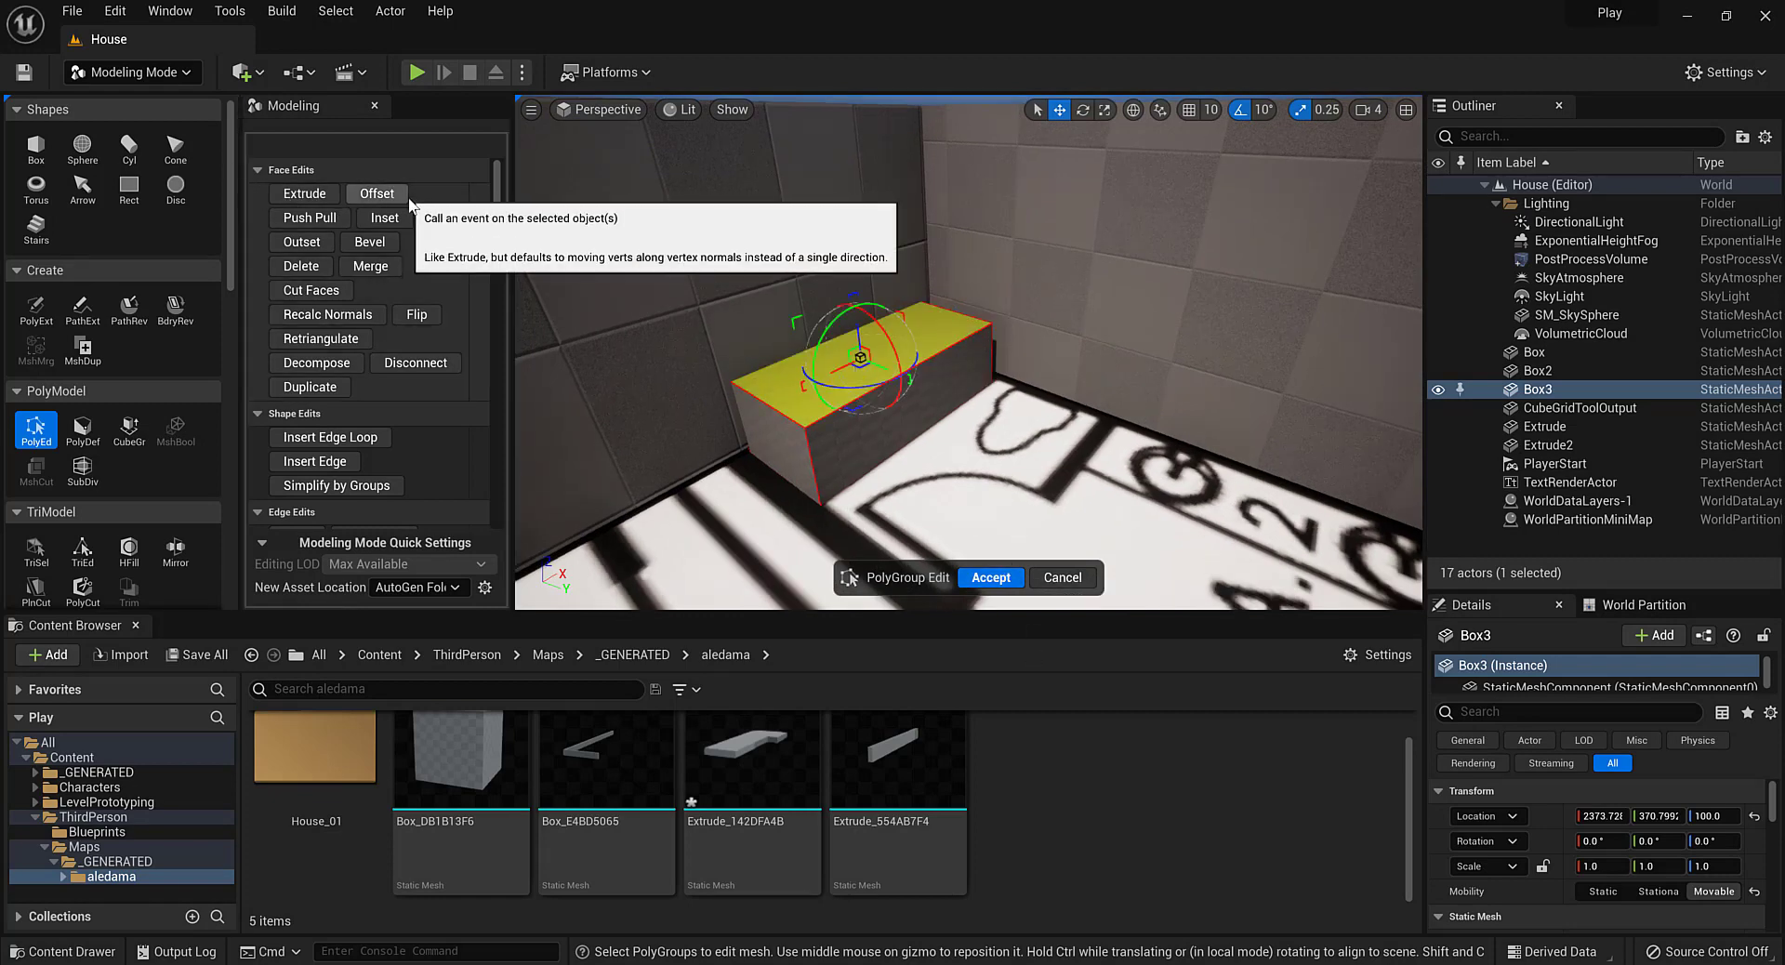
{"action": "left_click", "coordinate": [387, 220]}
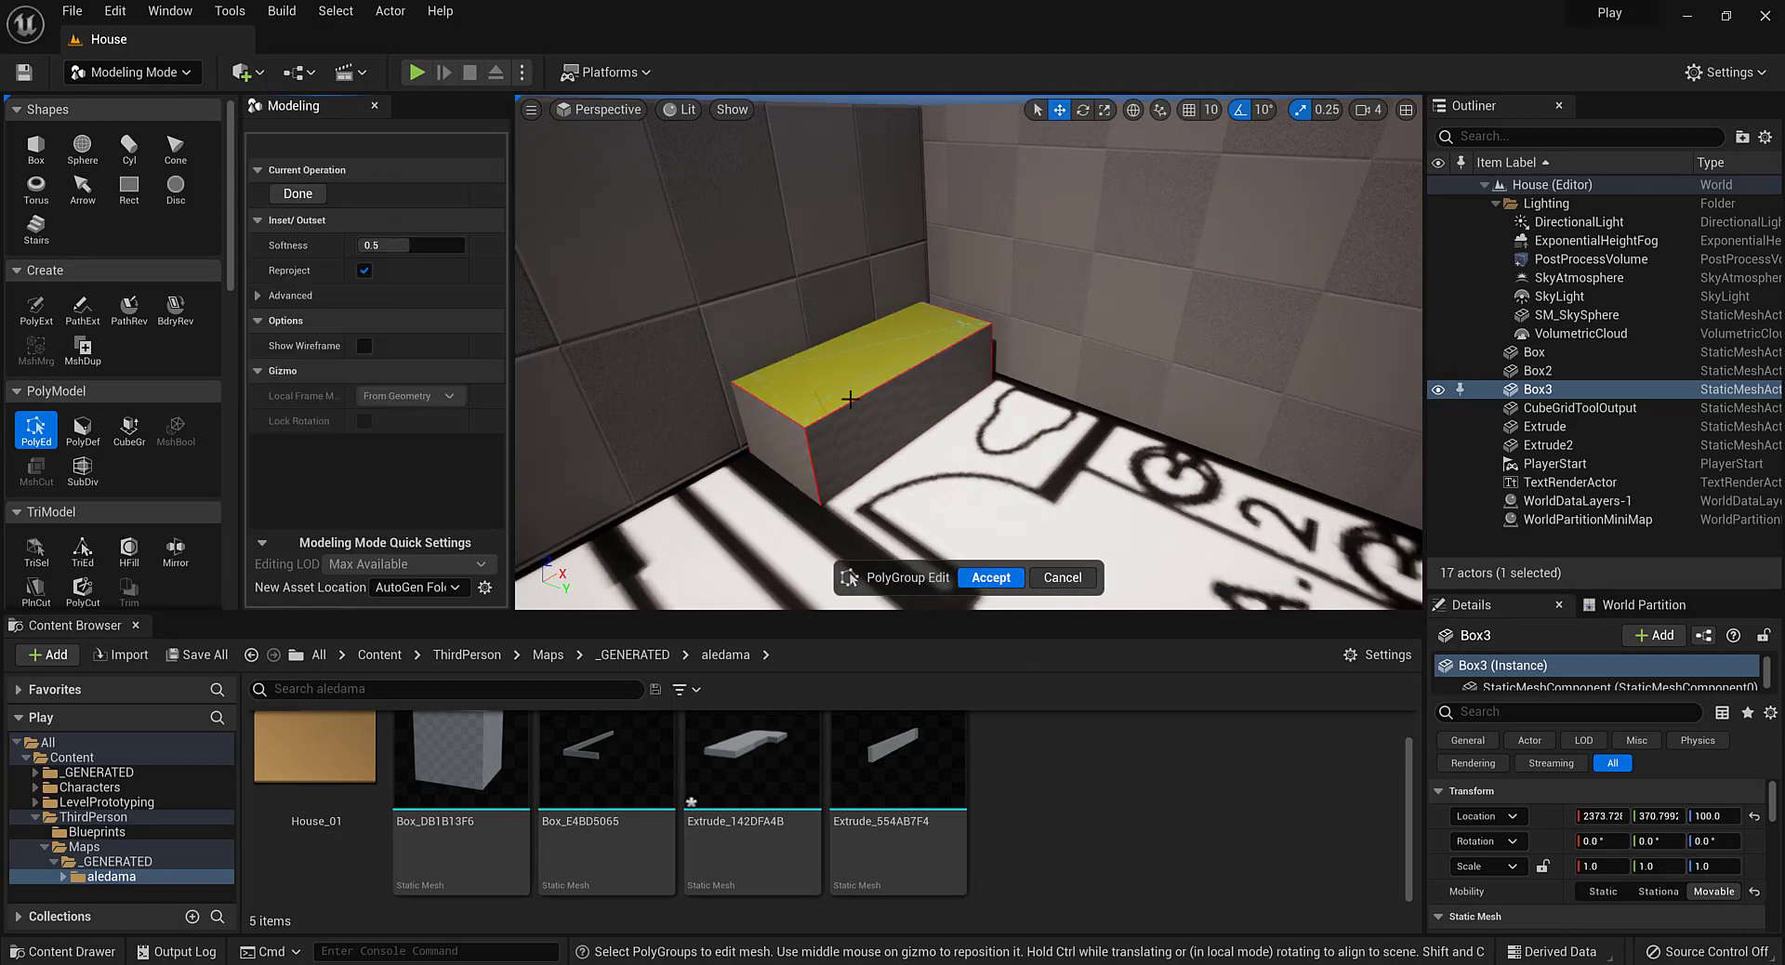
{"action": "left_click", "coordinate": [1005, 336]}
{"action": "right_click_drag", "start_coordinate": [884, 429], "coordinate": [1041, 390]}
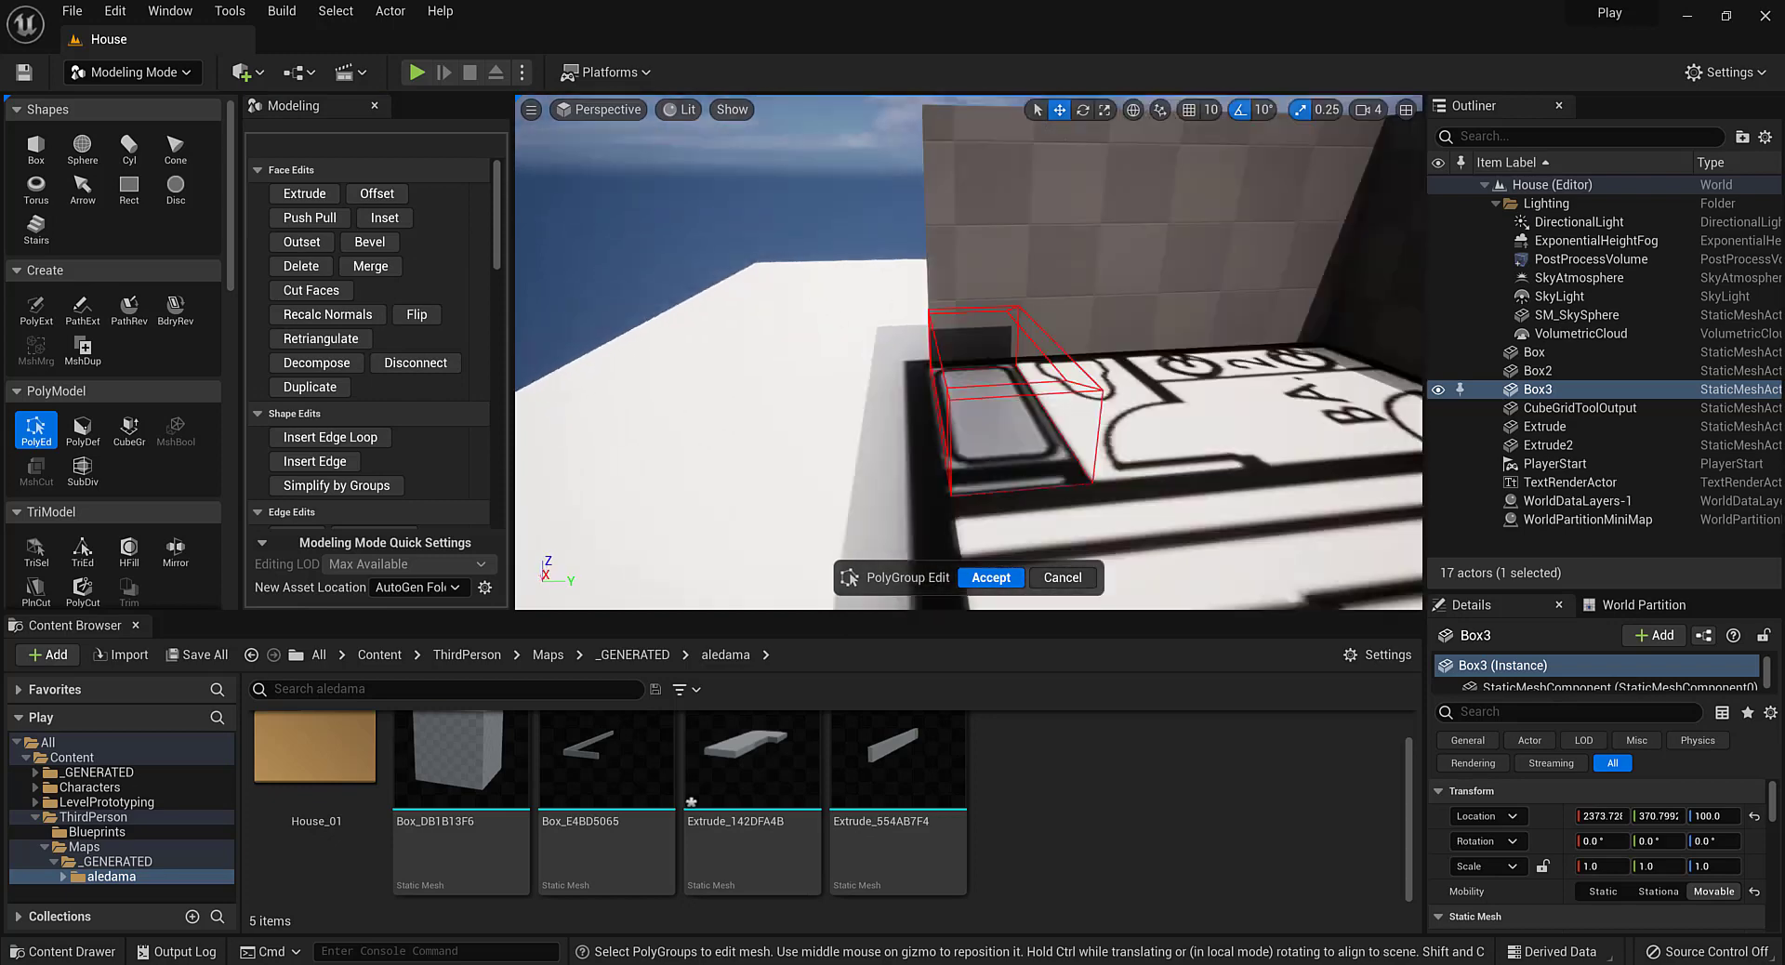
{"action": "right_click_drag", "start_coordinate": [693, 214], "coordinate": [653, 214]}
{"action": "left_click", "coordinate": [991, 577]}
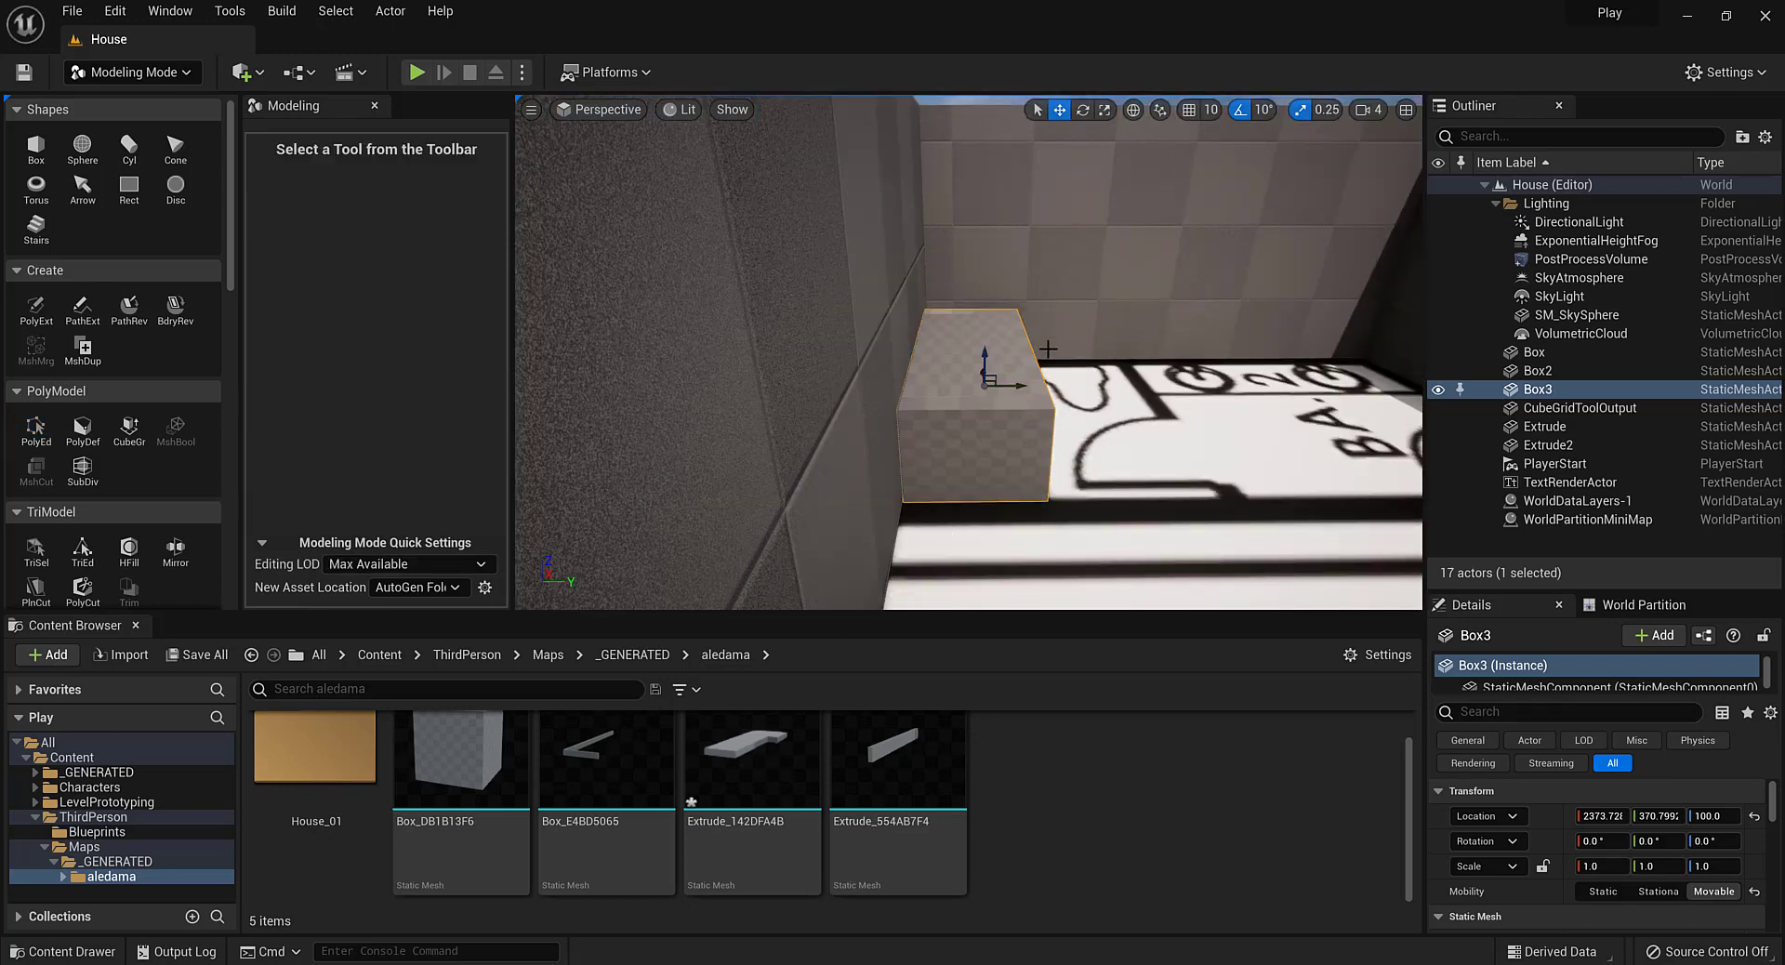
Try moving the box away from the outer wall, and undo both that move and the accepted PolyGroup edits
{"action": "left_click_drag", "start_coordinate": [1022, 386], "coordinate": [1082, 389]}
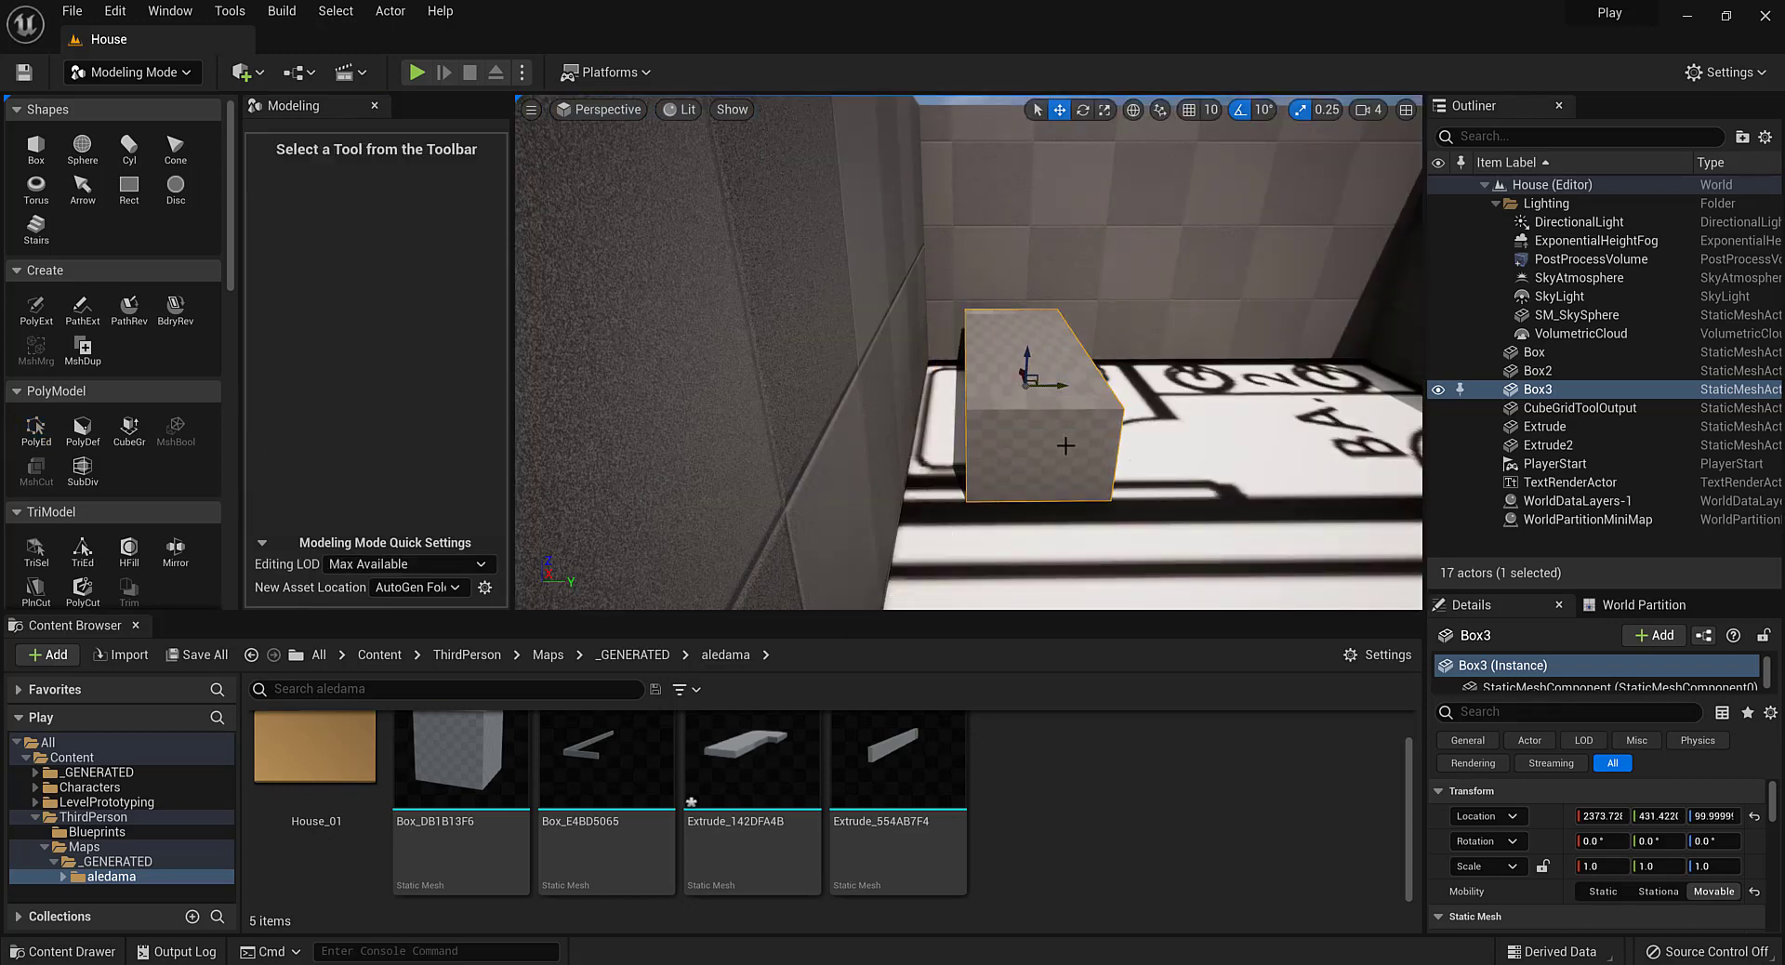
{"action": "right_click_drag", "start_coordinate": [1003, 455], "coordinate": [939, 530]}
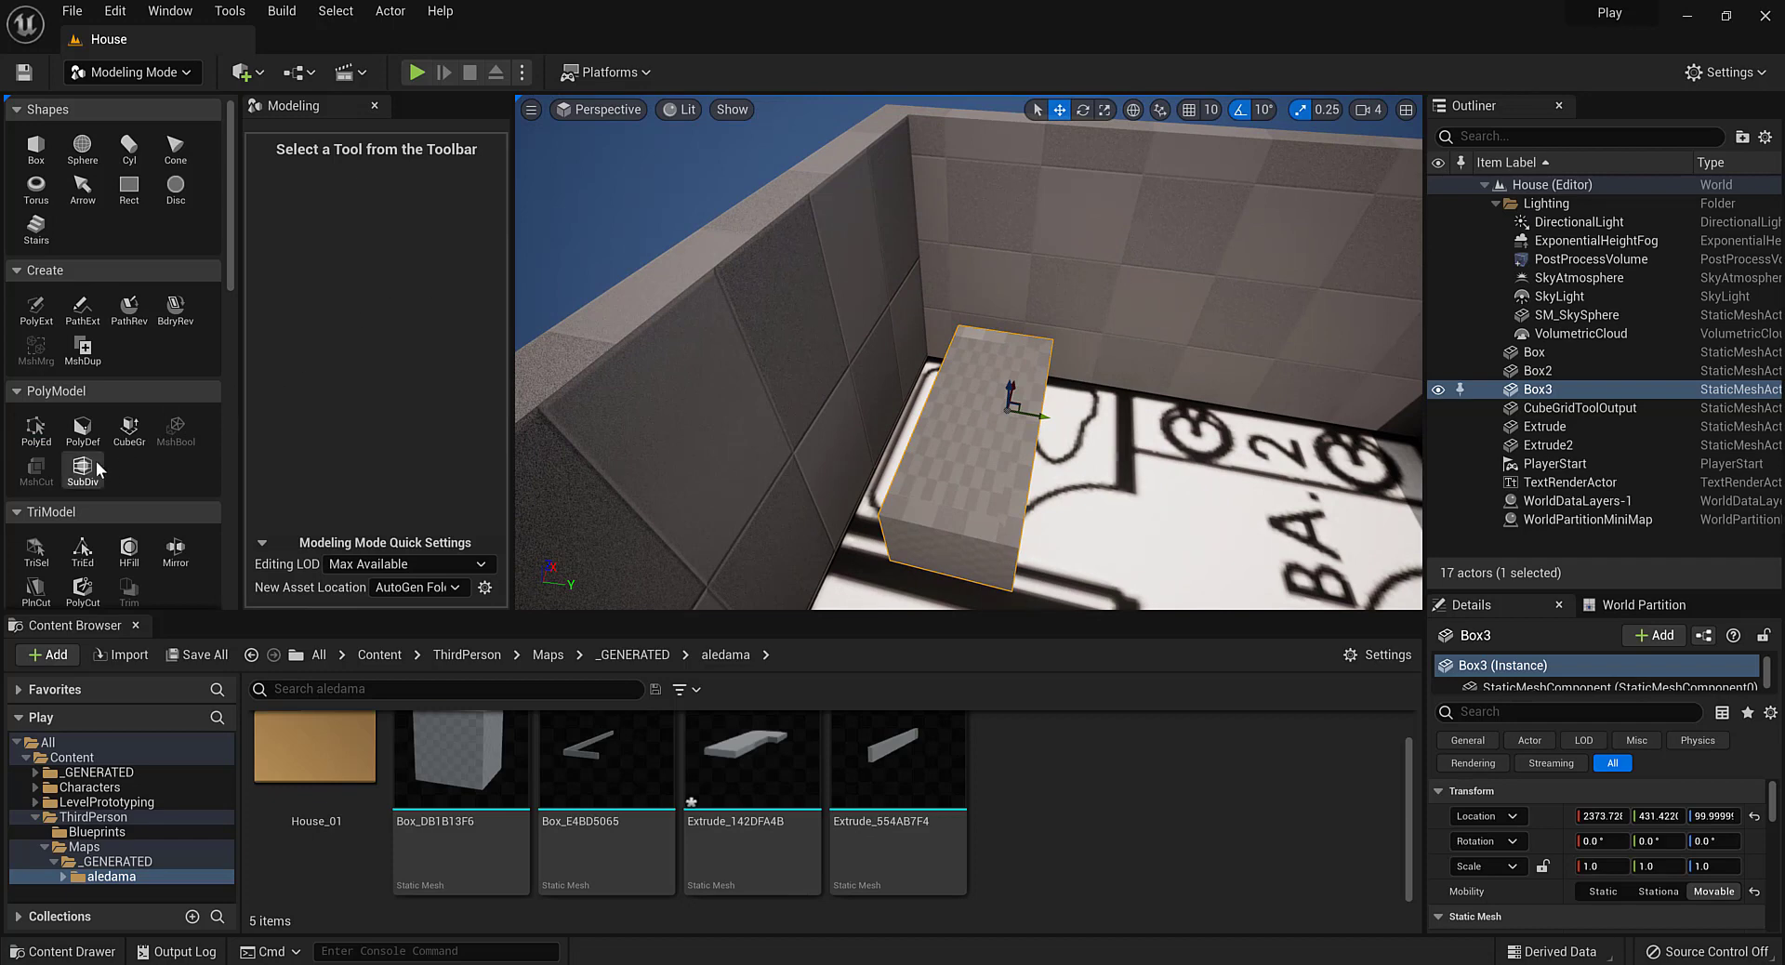
{"action": "left_click", "coordinate": [36, 428]}
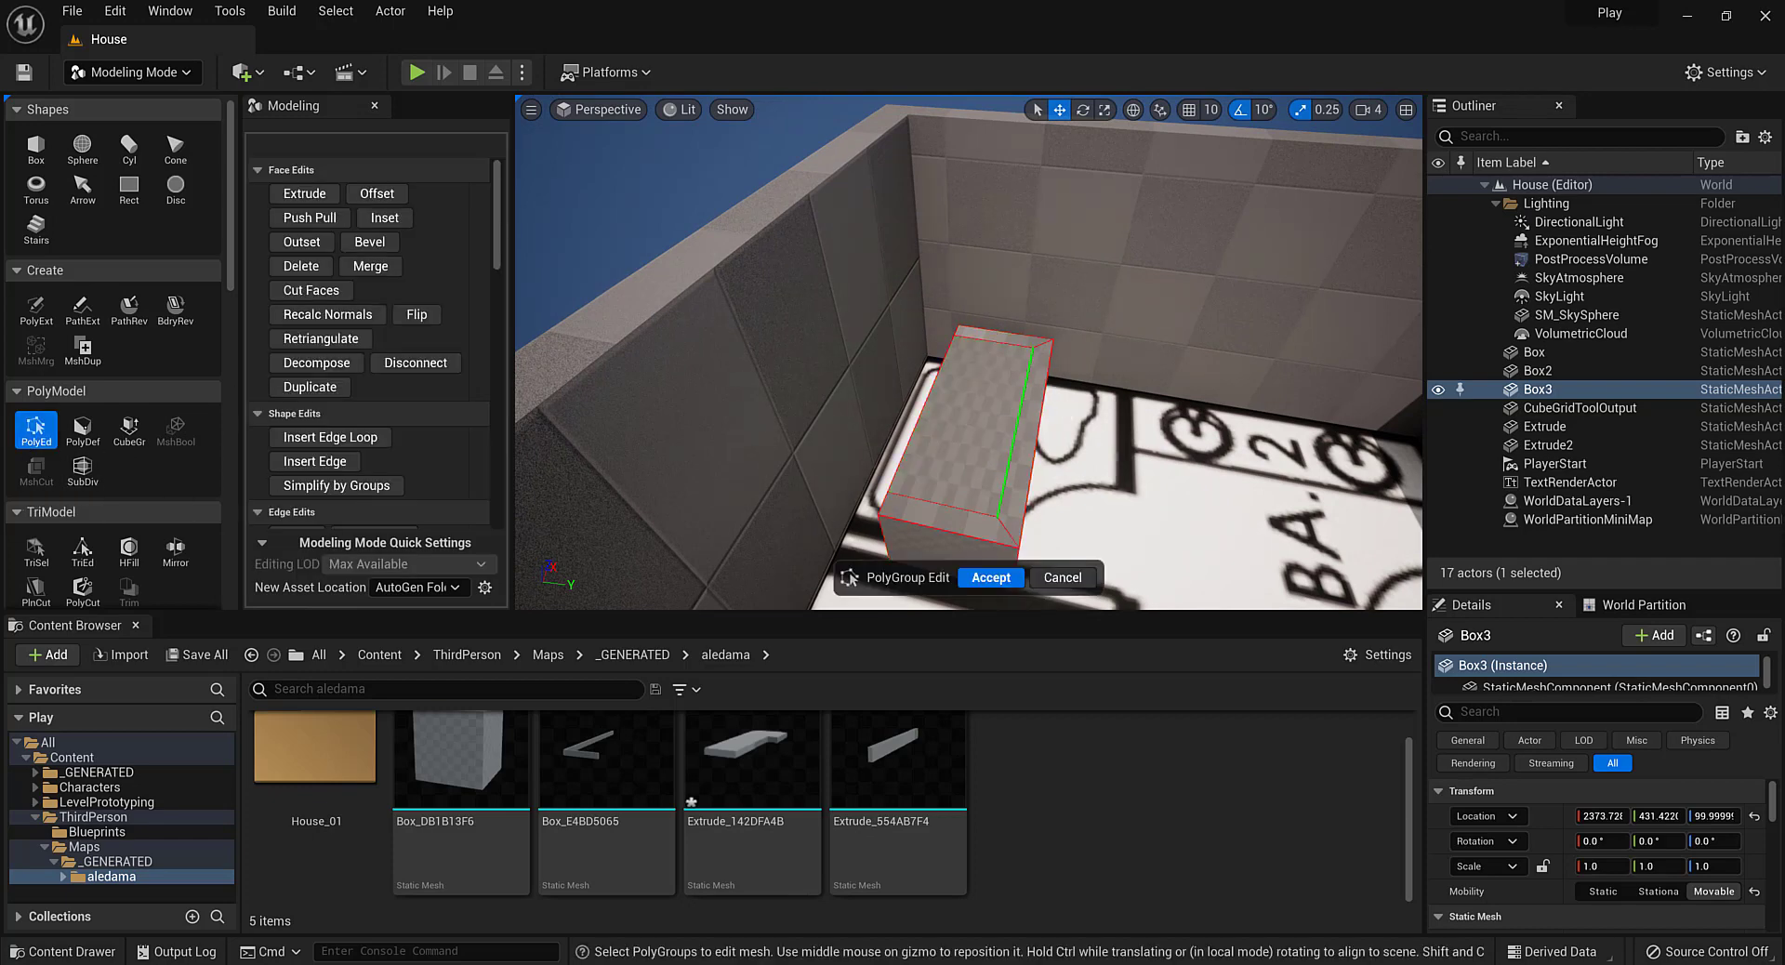
{"action": "key", "text": "ctrl+z"}
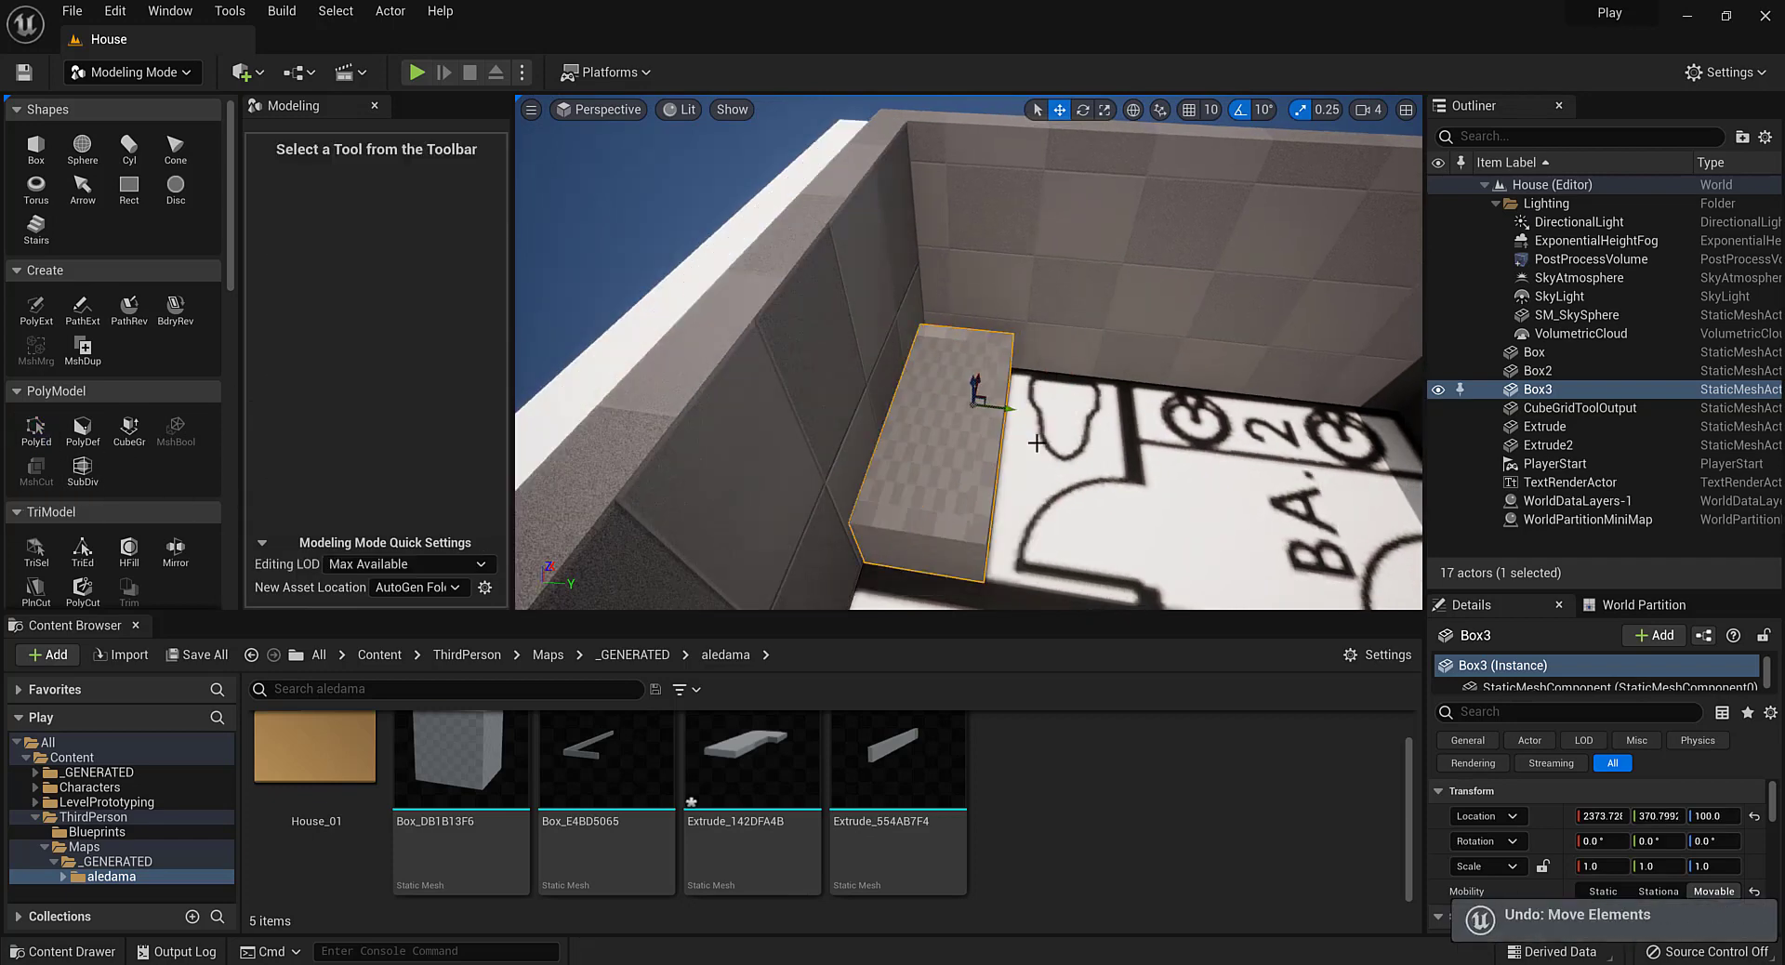
{"action": "key", "text": "ctrl+z"}
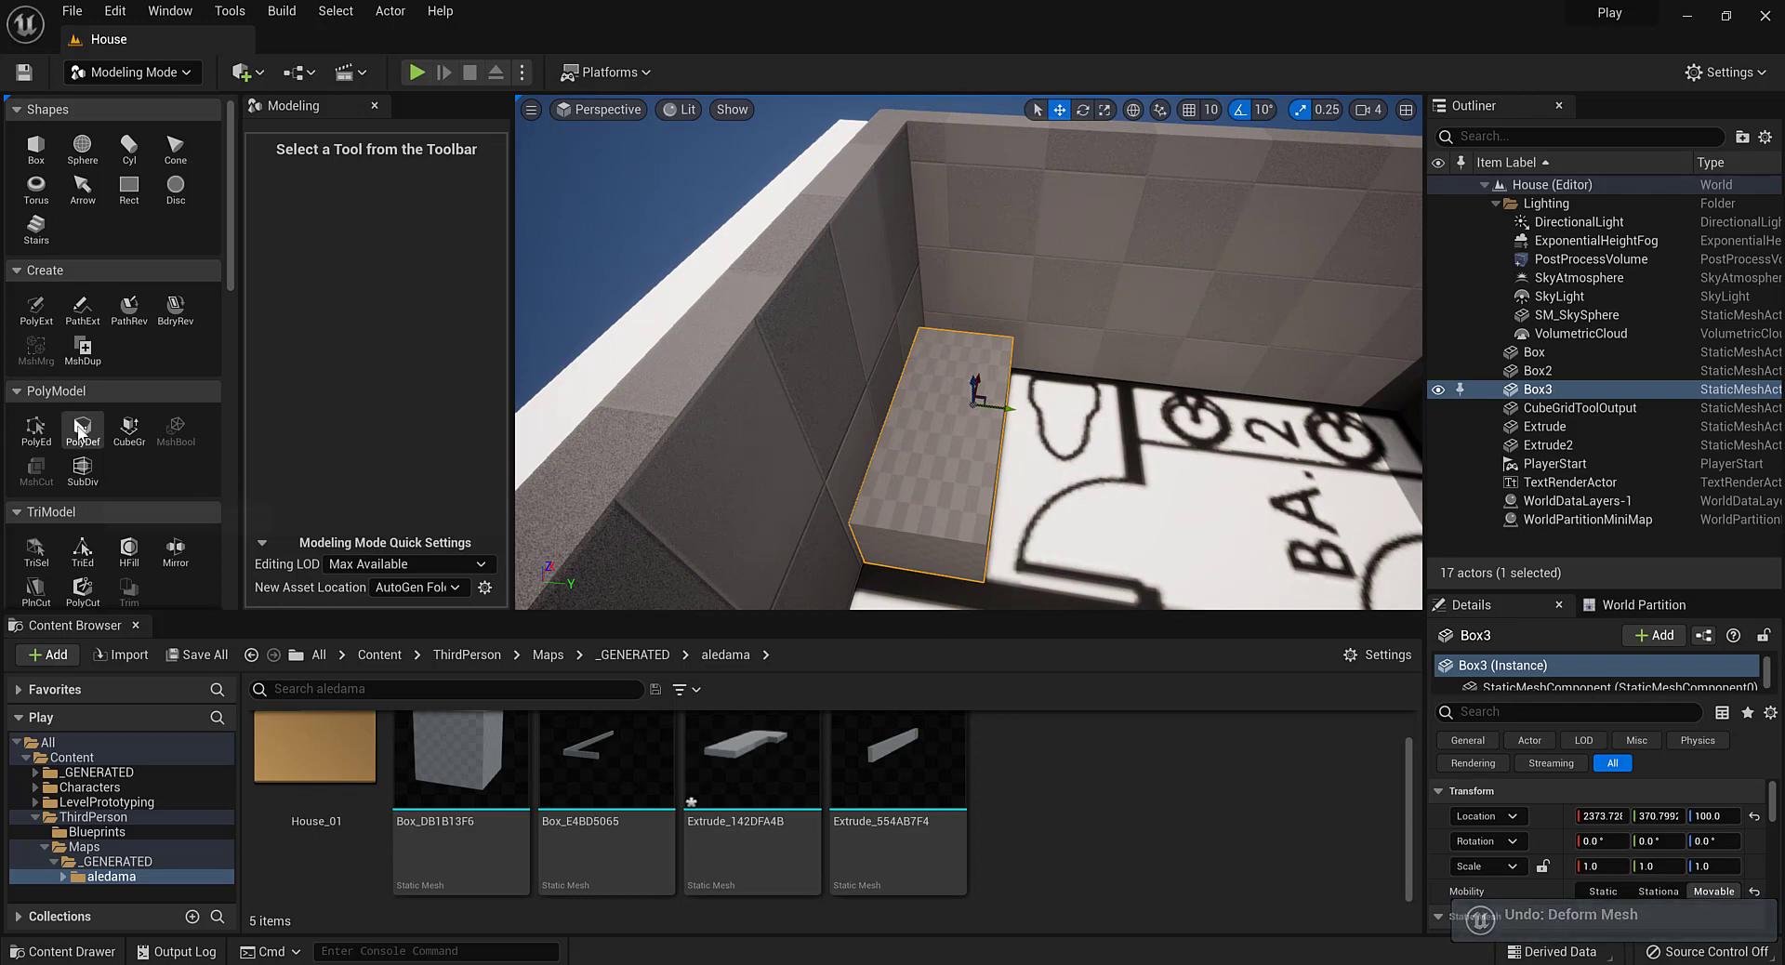
In PolyGroup Edit, inset the box's top face to form an even bathtub rim
{"action": "left_click", "coordinate": [35, 428]}
{"action": "left_click", "coordinate": [972, 403]}
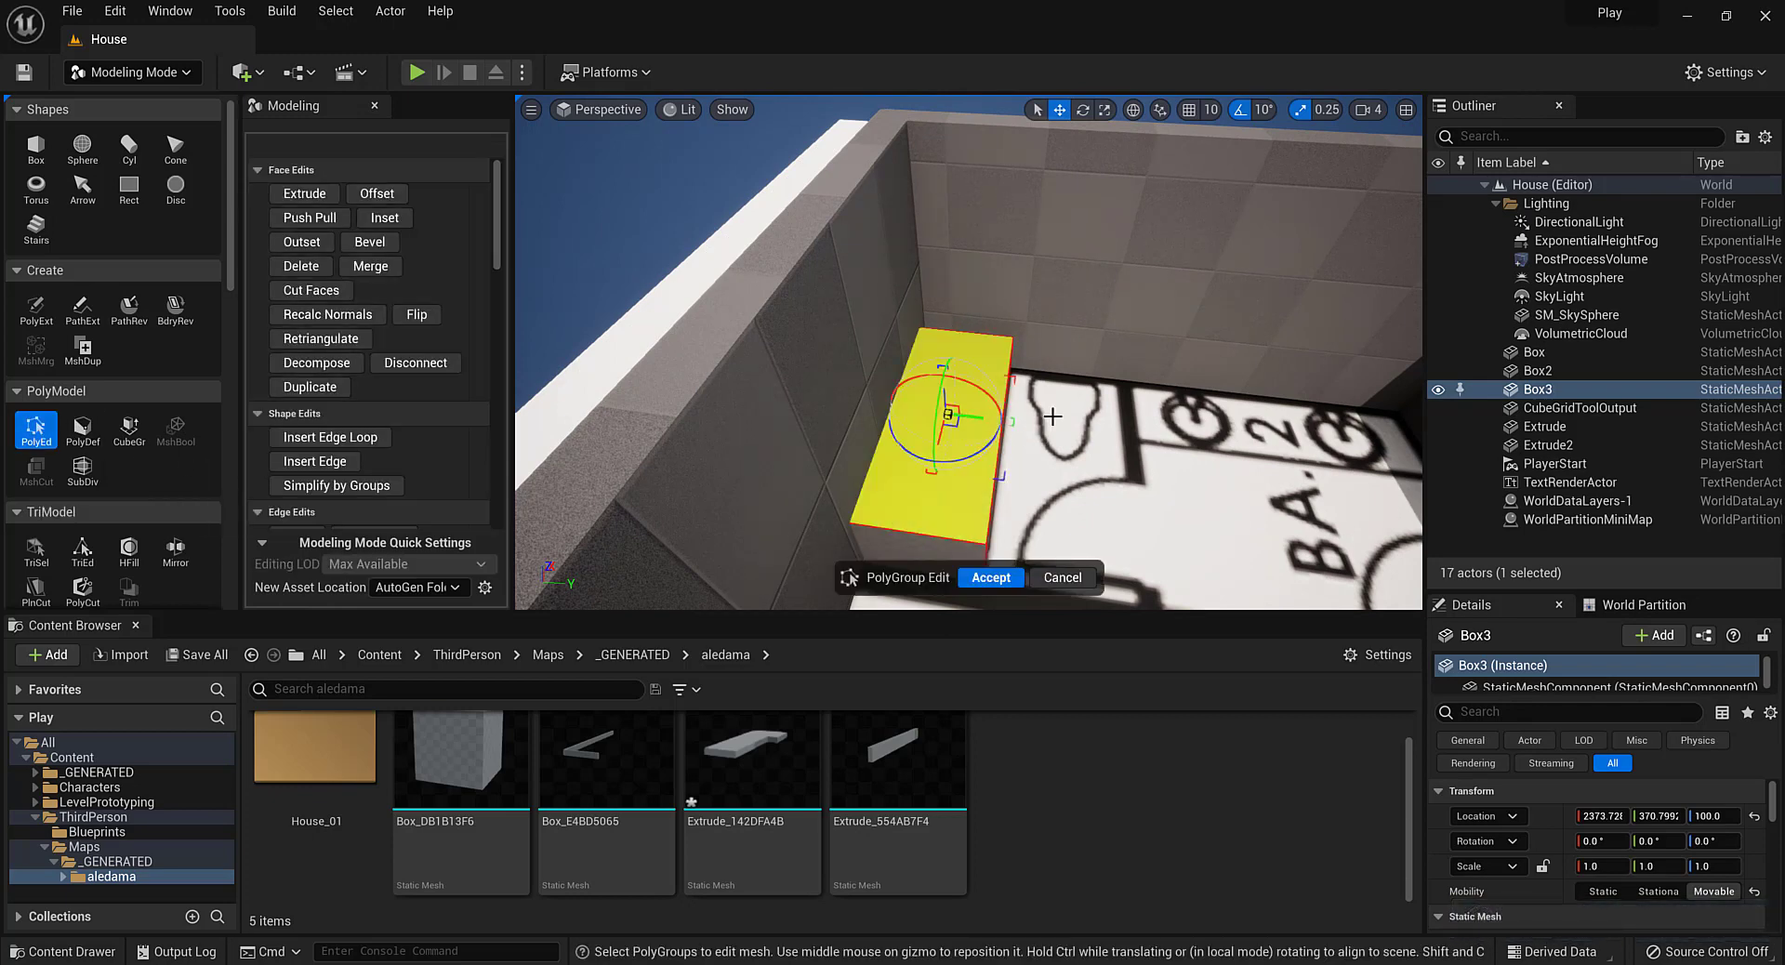
{"action": "mouse_move", "coordinate": [942, 437]}
{"action": "left_mouse_down", "text": "alt"}
{"action": "mouse_move", "coordinate": [1069, 437]}
{"action": "mouse_move", "coordinate": [942, 453]}
{"action": "left_mouse_up", "text": "alt"}
{"action": "scroll", "coordinate": [942, 453], "scroll_direction": "up", "scroll_amount": 4}
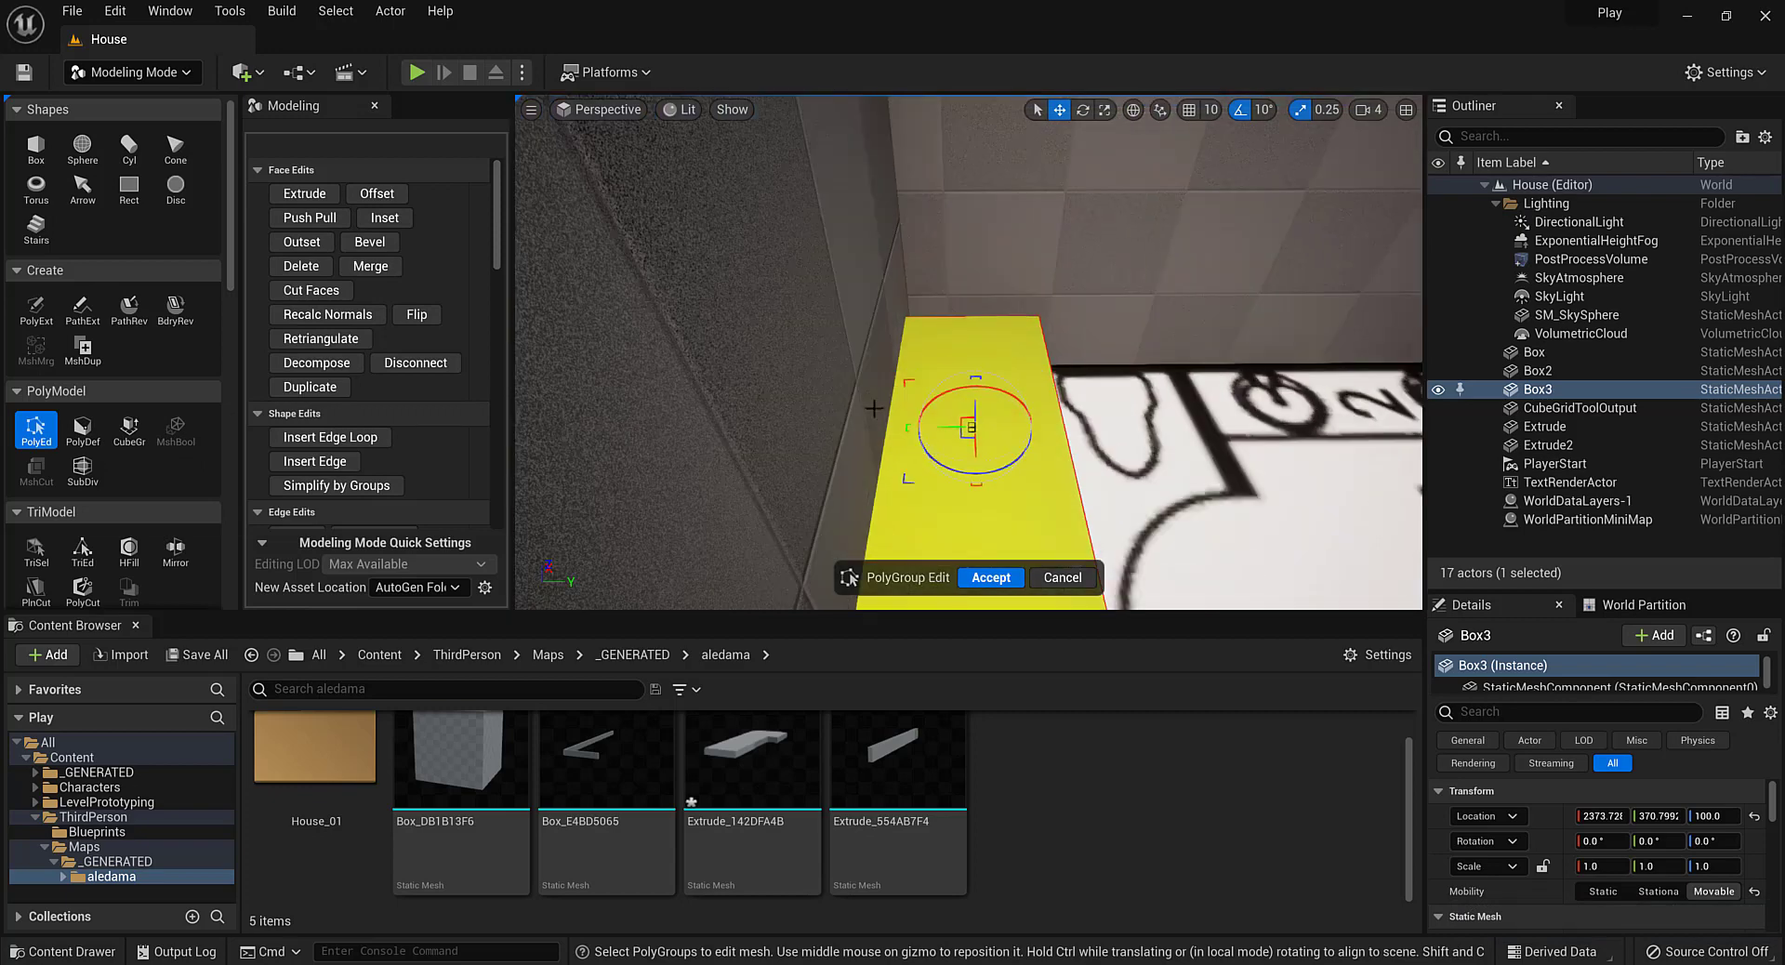
{"action": "left_click", "coordinate": [385, 217]}
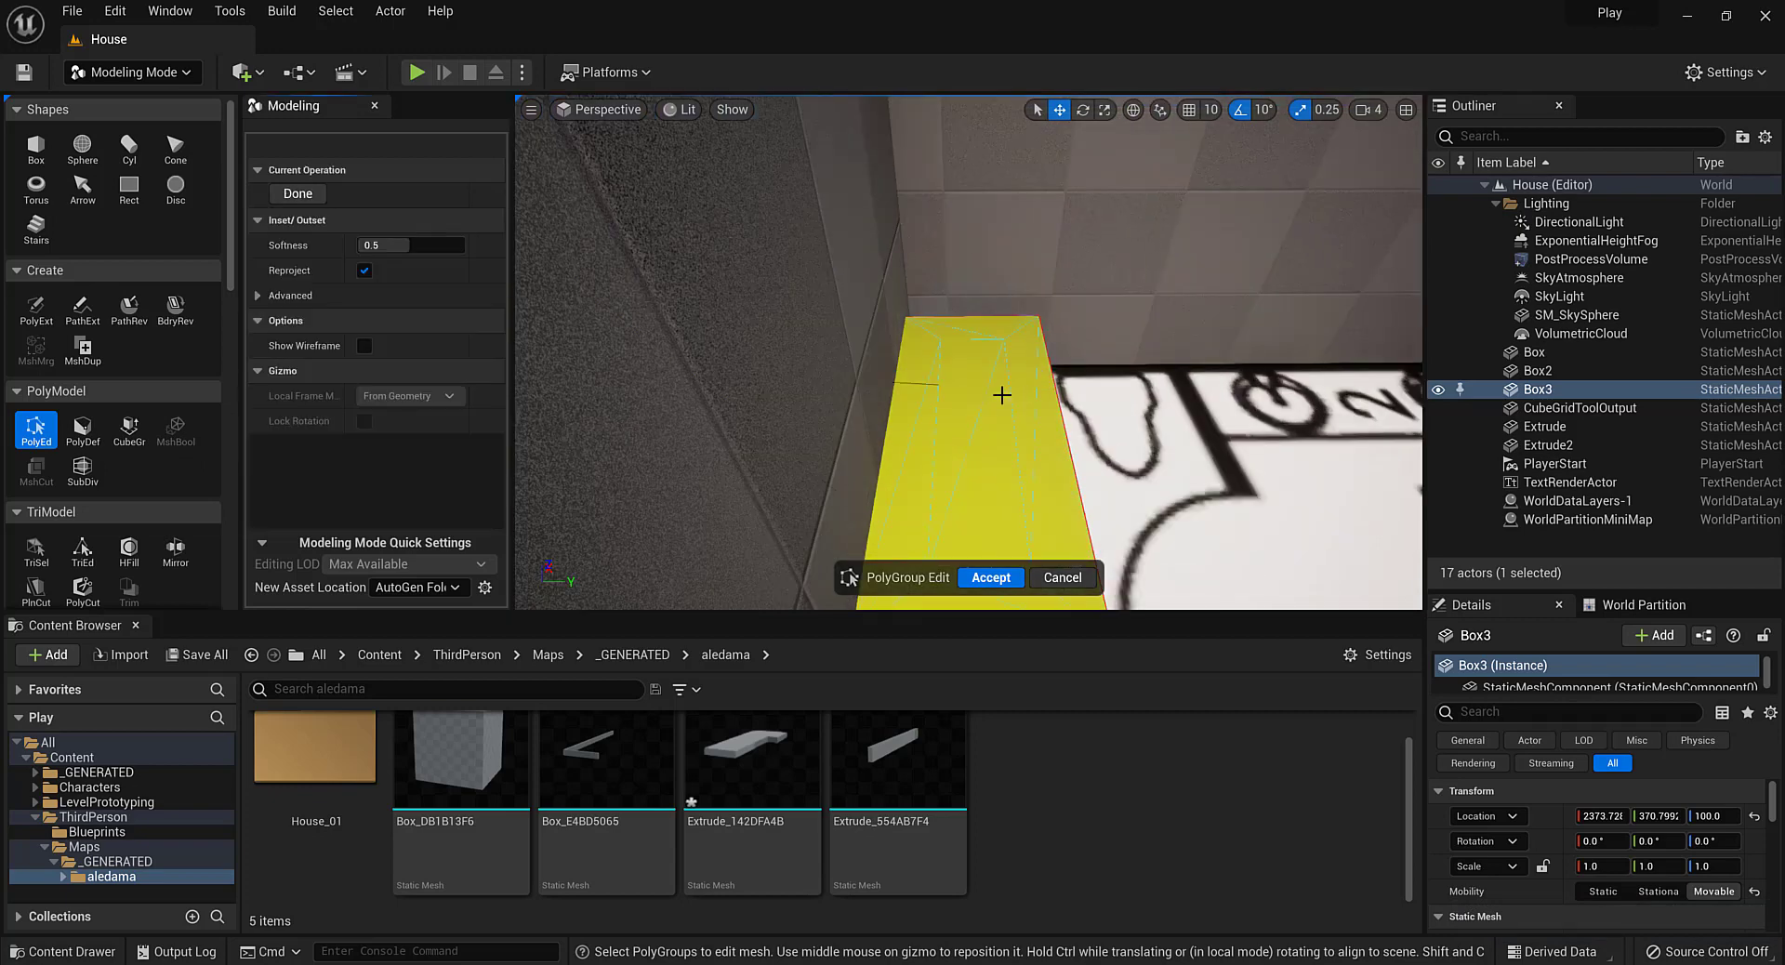
{"action": "left_click", "coordinate": [968, 343]}
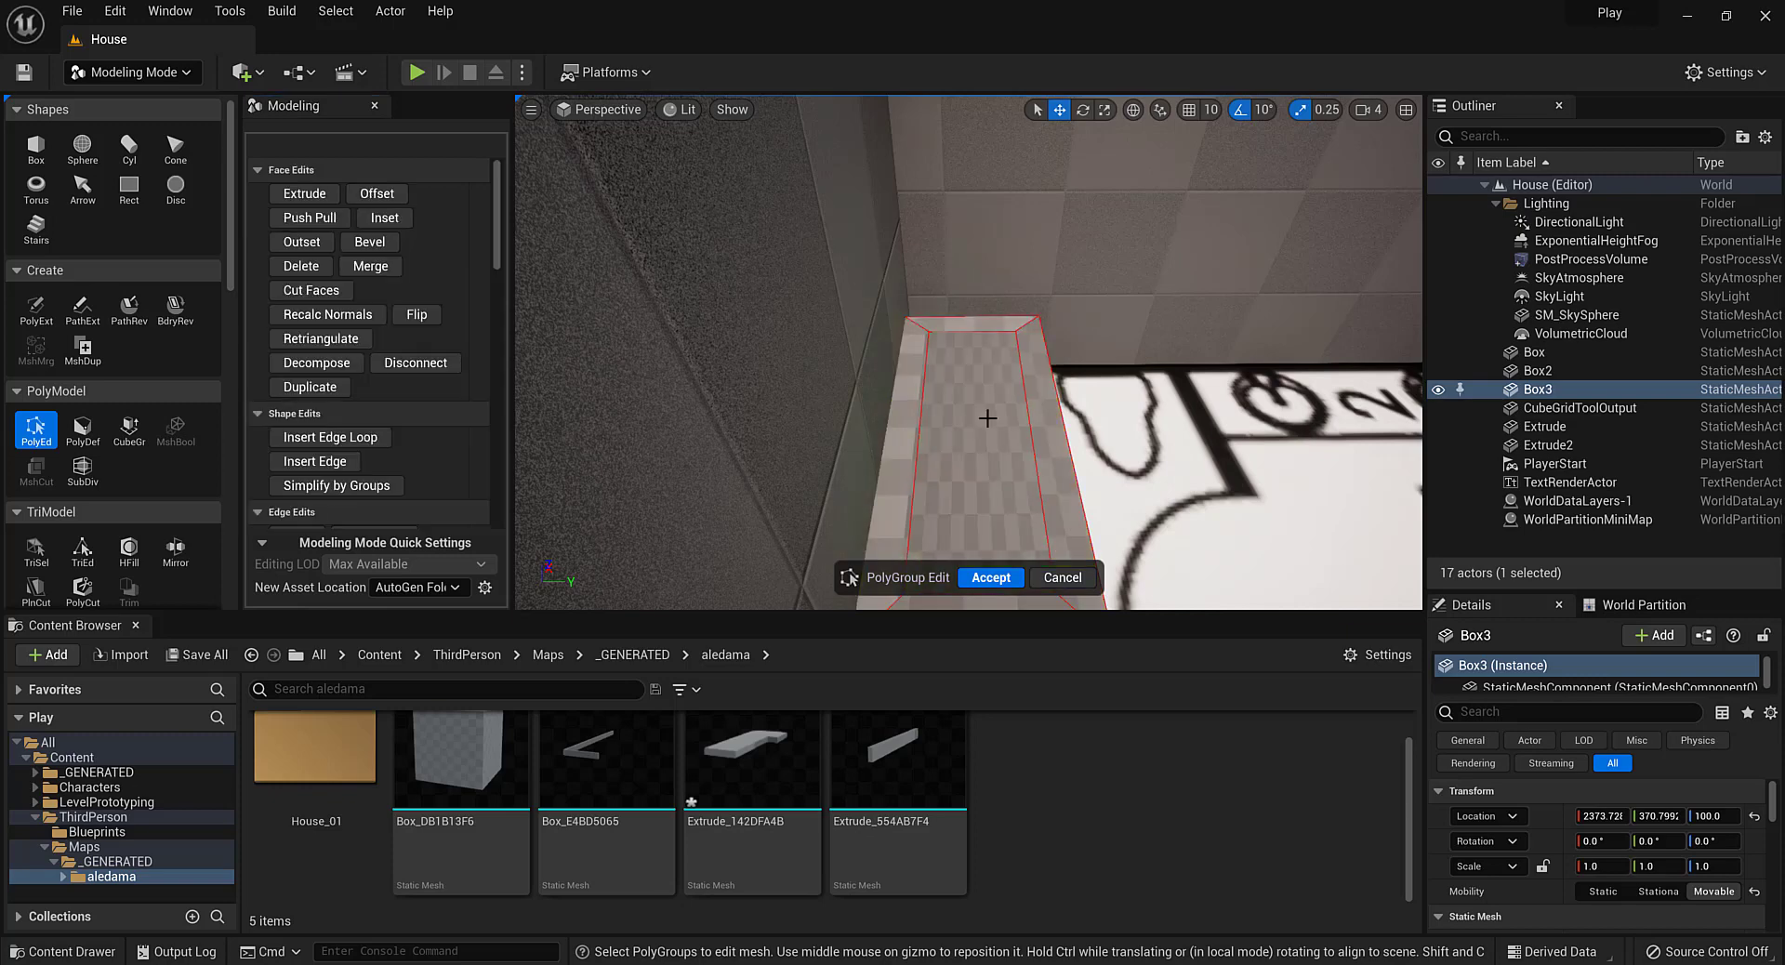
Extrude the inset face down into the box to hollow out the bathtub, and accept the PolyGroup edits
{"action": "left_click", "coordinate": [988, 418]}
{"action": "left_click_drag", "start_coordinate": [988, 418], "coordinate": [878, 363], "text": "alt"}
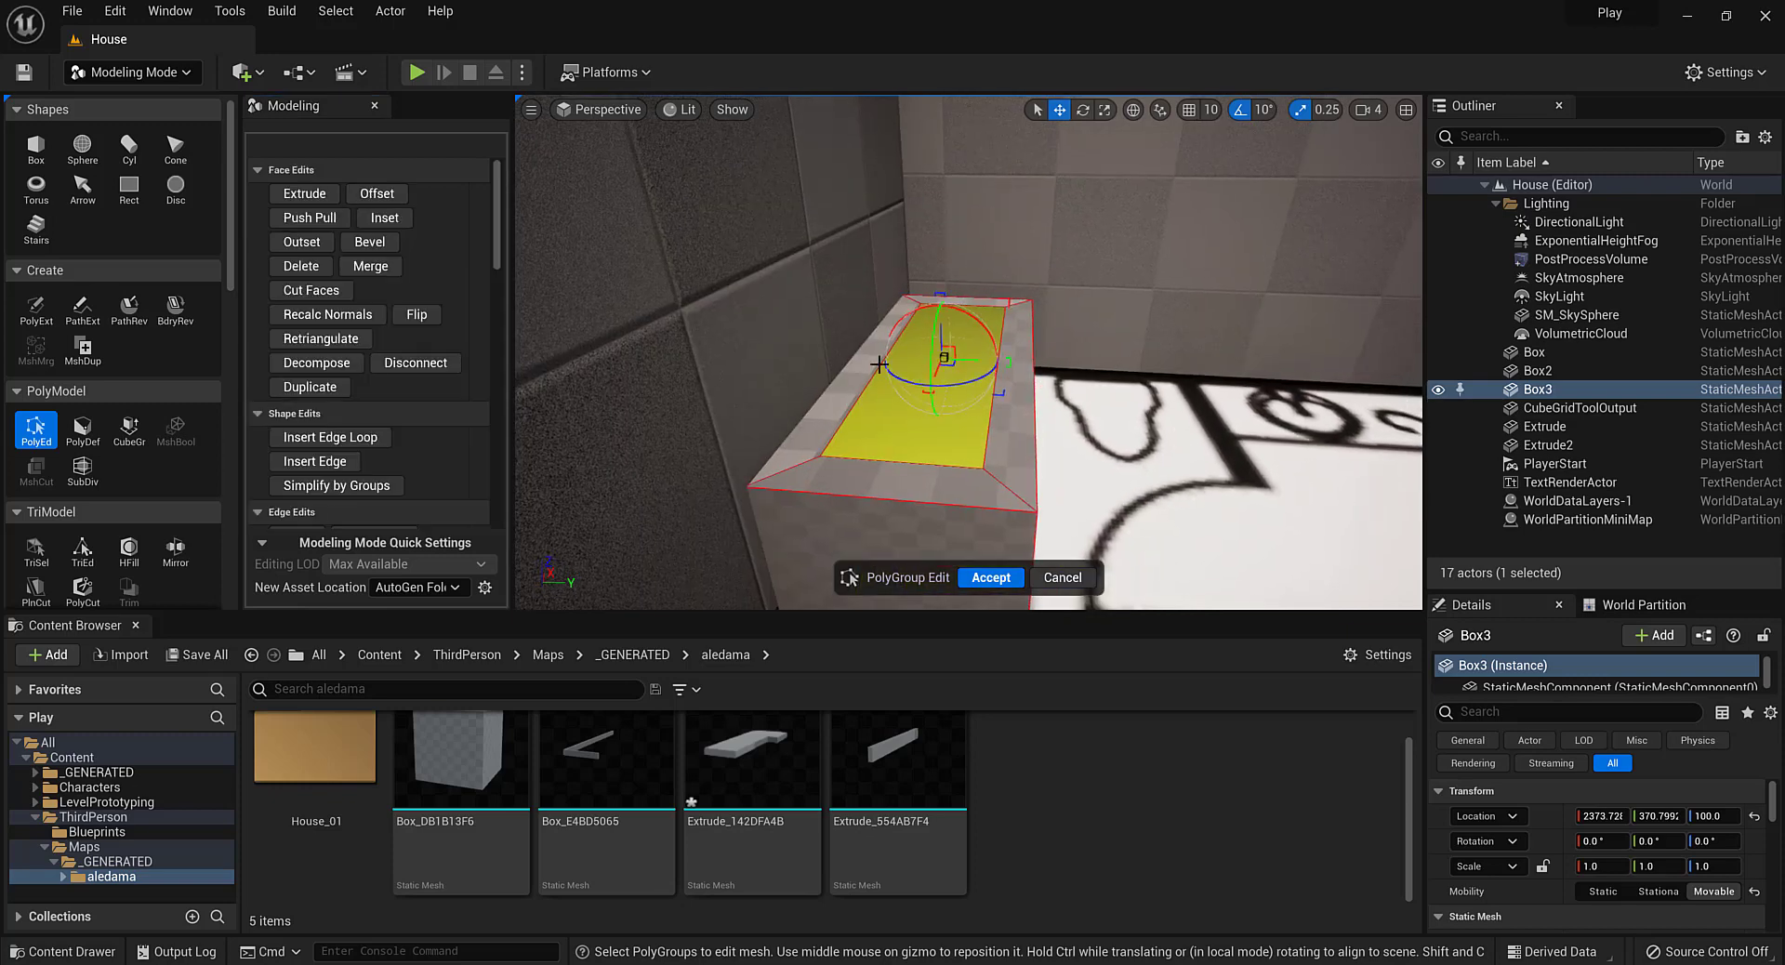
{"action": "left_click", "coordinate": [311, 193]}
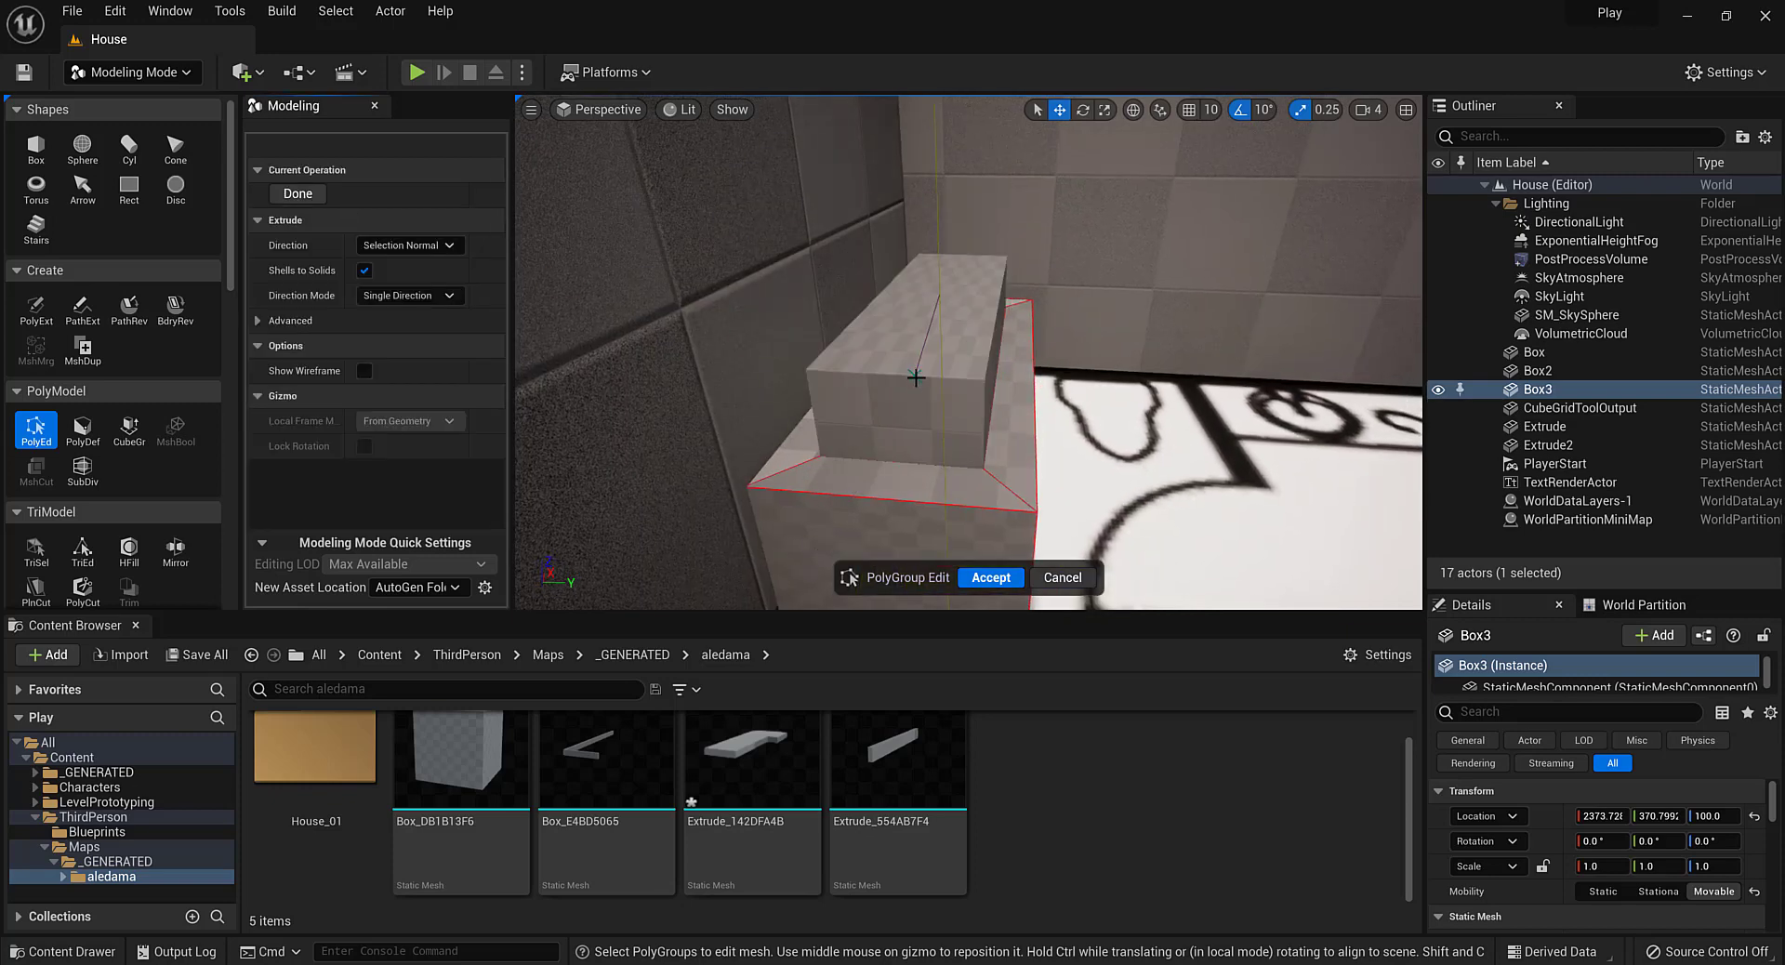
{"action": "left_click", "coordinate": [939, 569]}
{"action": "scroll", "coordinate": [929, 502], "scroll_direction": "down", "scroll_amount": 4}
{"action": "left_click_drag", "start_coordinate": [920, 465], "coordinate": [980, 414], "text": "alt"}
{"action": "left_click", "coordinate": [989, 578]}
{"action": "scroll", "coordinate": [980, 332], "scroll_direction": "up", "scroll_amount": 5}
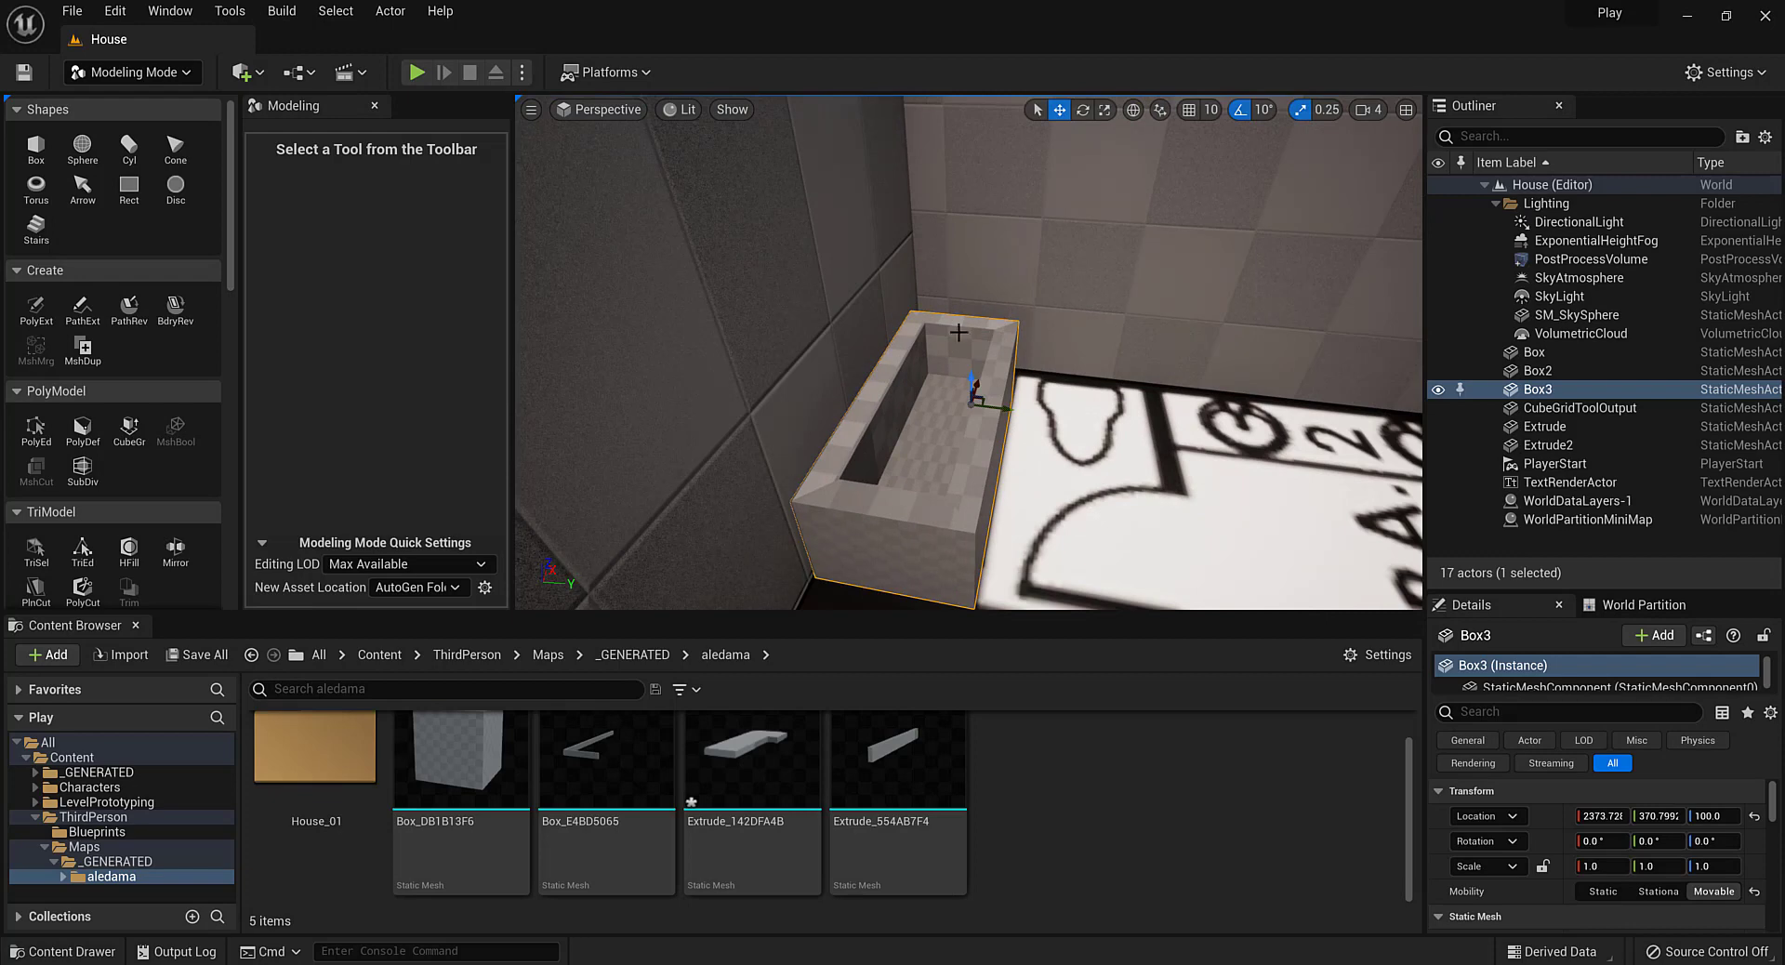
Try adjusting the bathtub's rim faces in PolyGroup Edit, accept the edit, and undo the element move
{"action": "left_click_drag", "start_coordinate": [959, 332], "coordinate": [915, 297], "text": "alt"}
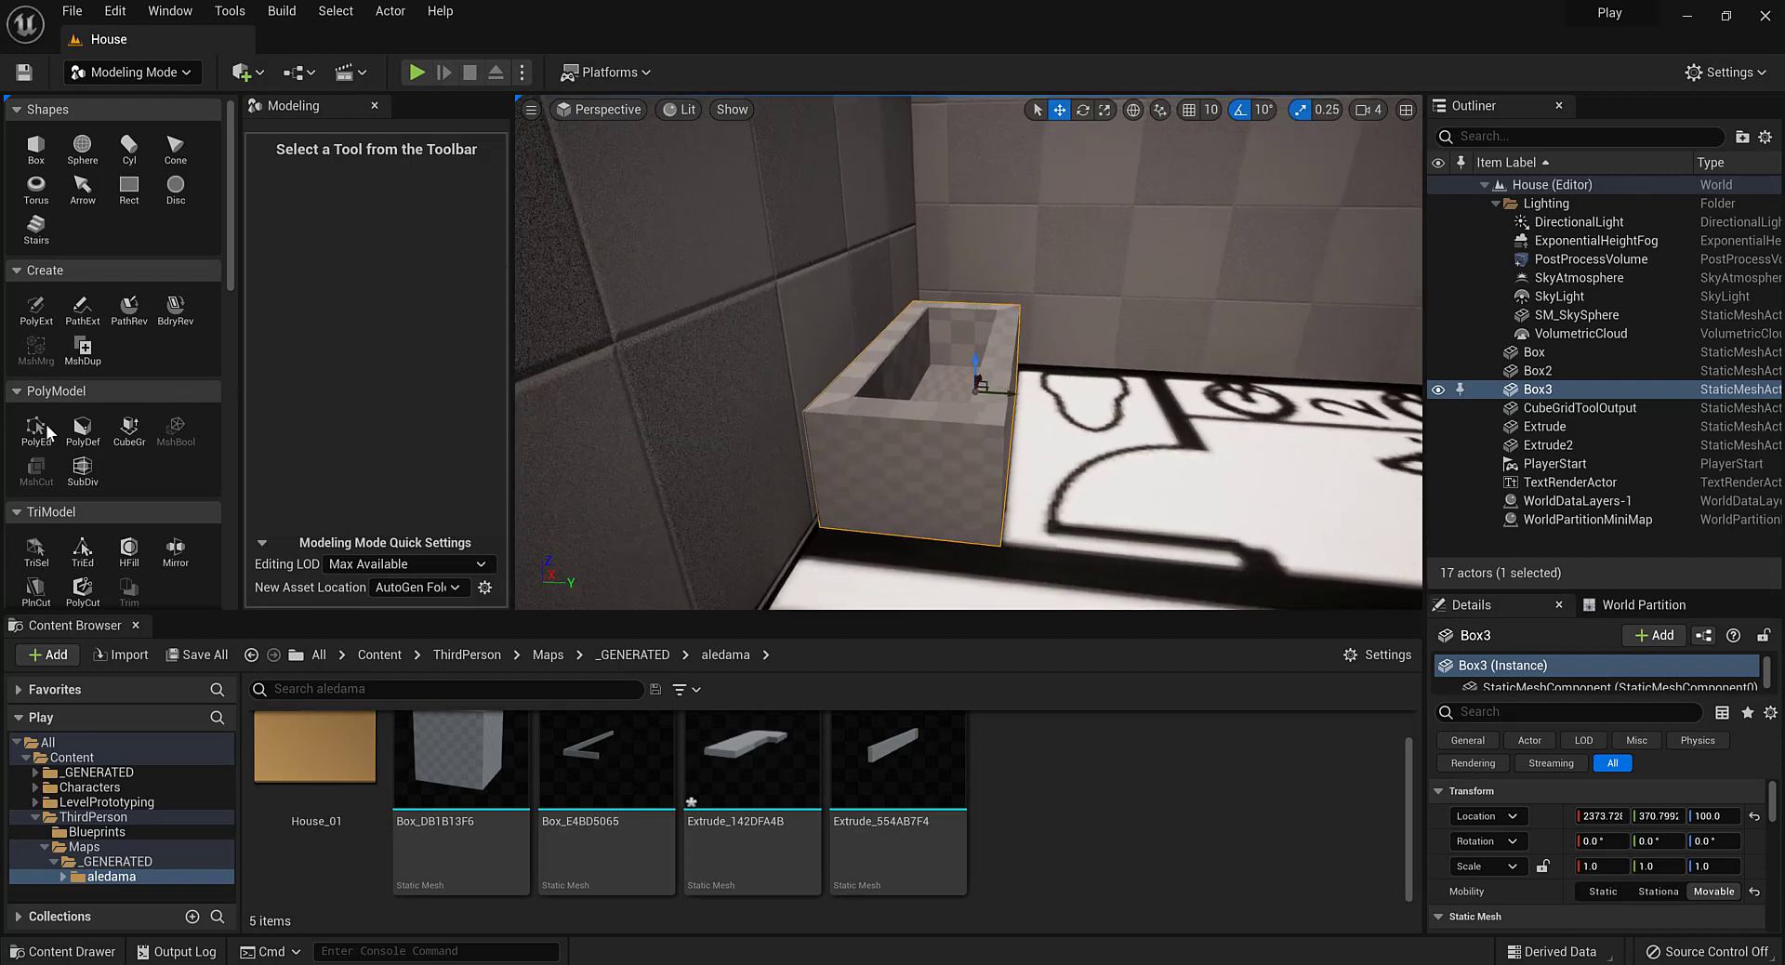
{"action": "left_click", "coordinate": [37, 429]}
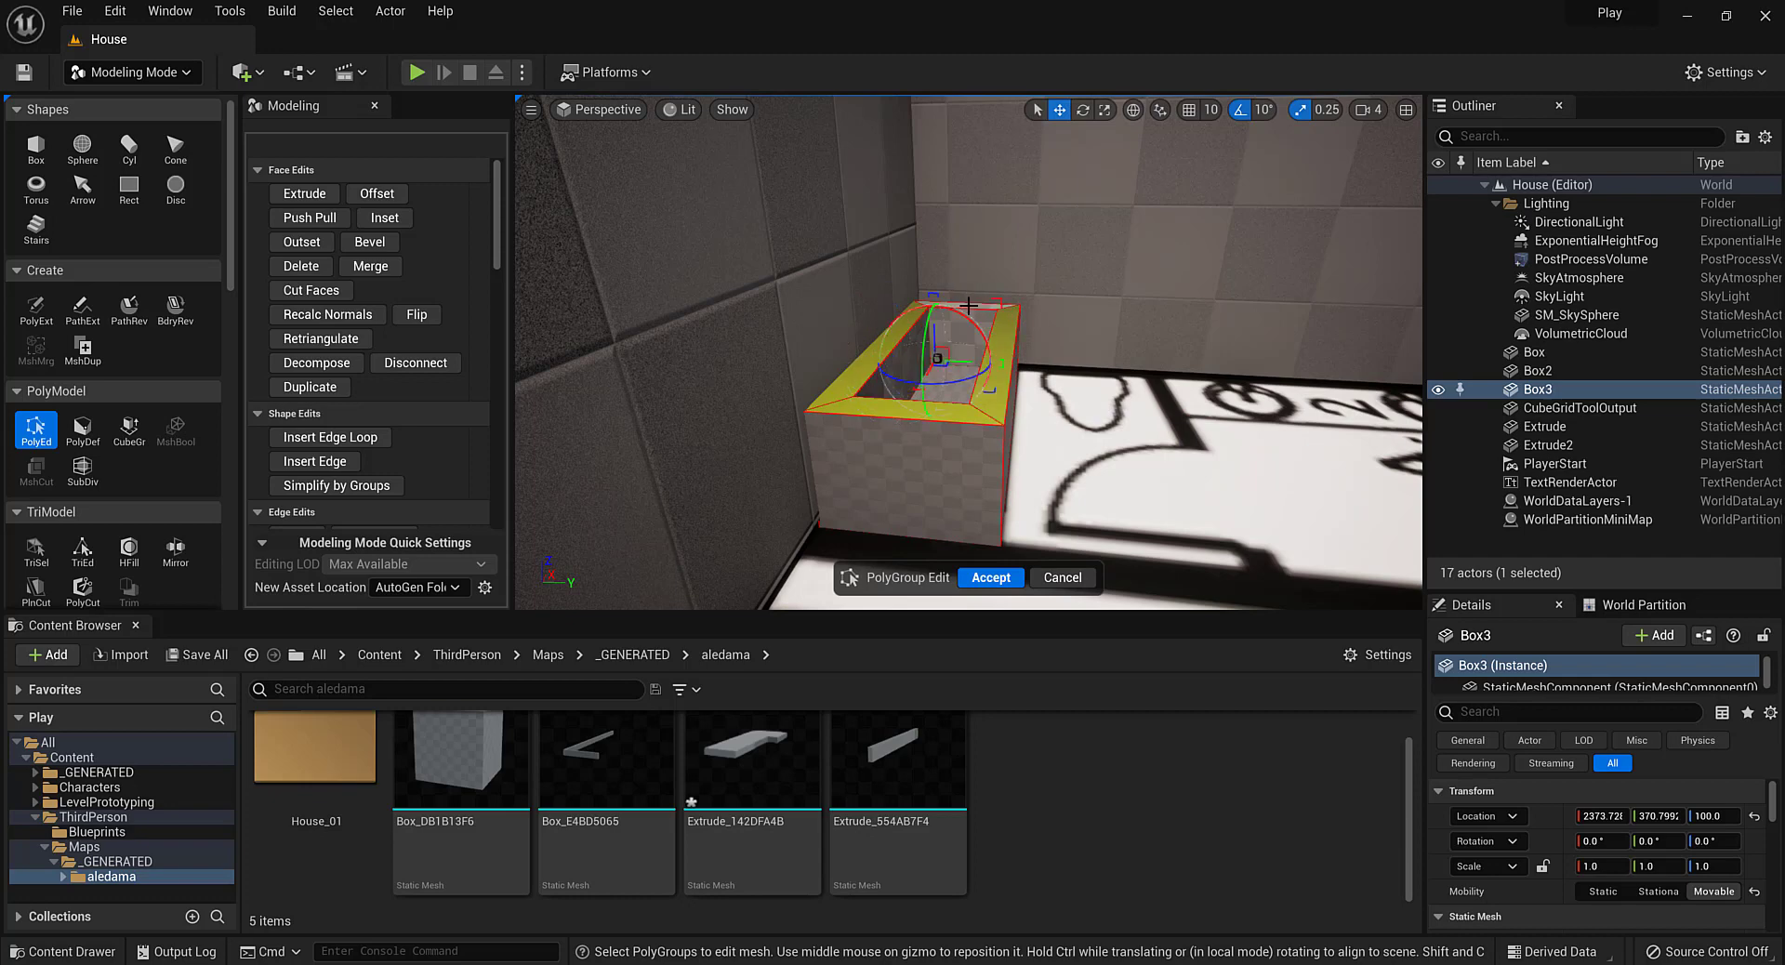
{"action": "left_click_drag", "start_coordinate": [945, 327], "coordinate": [916, 302]}
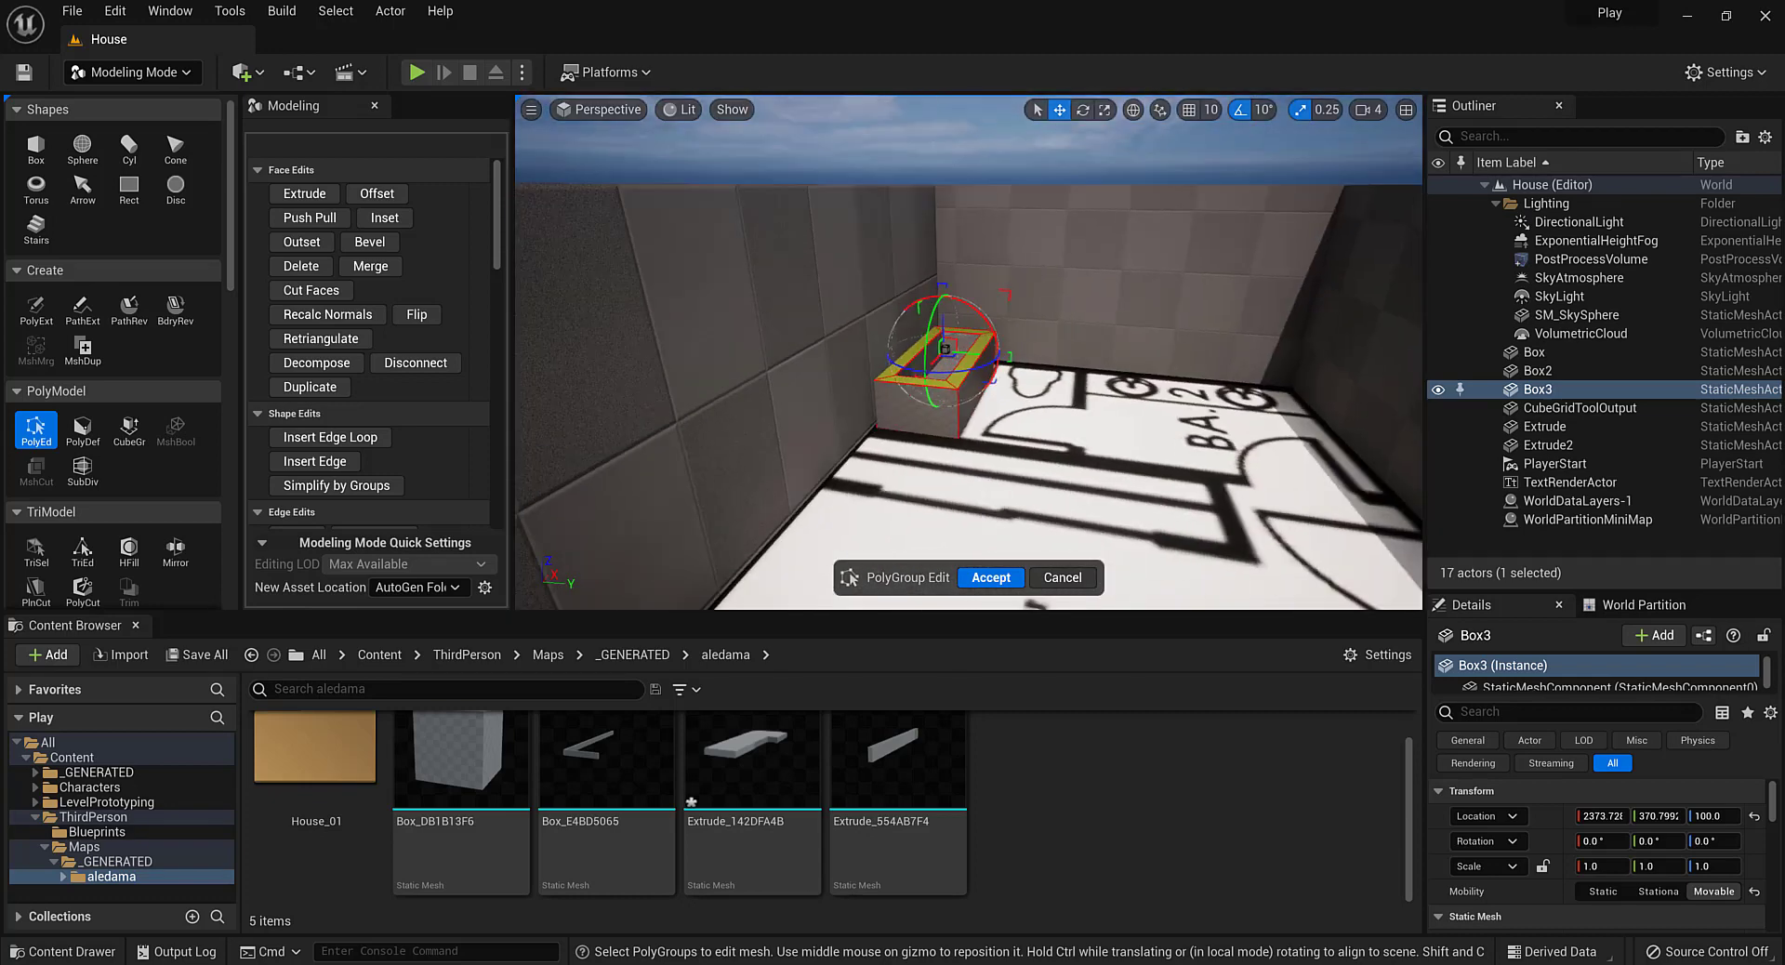
{"action": "left_click", "coordinate": [991, 578]}
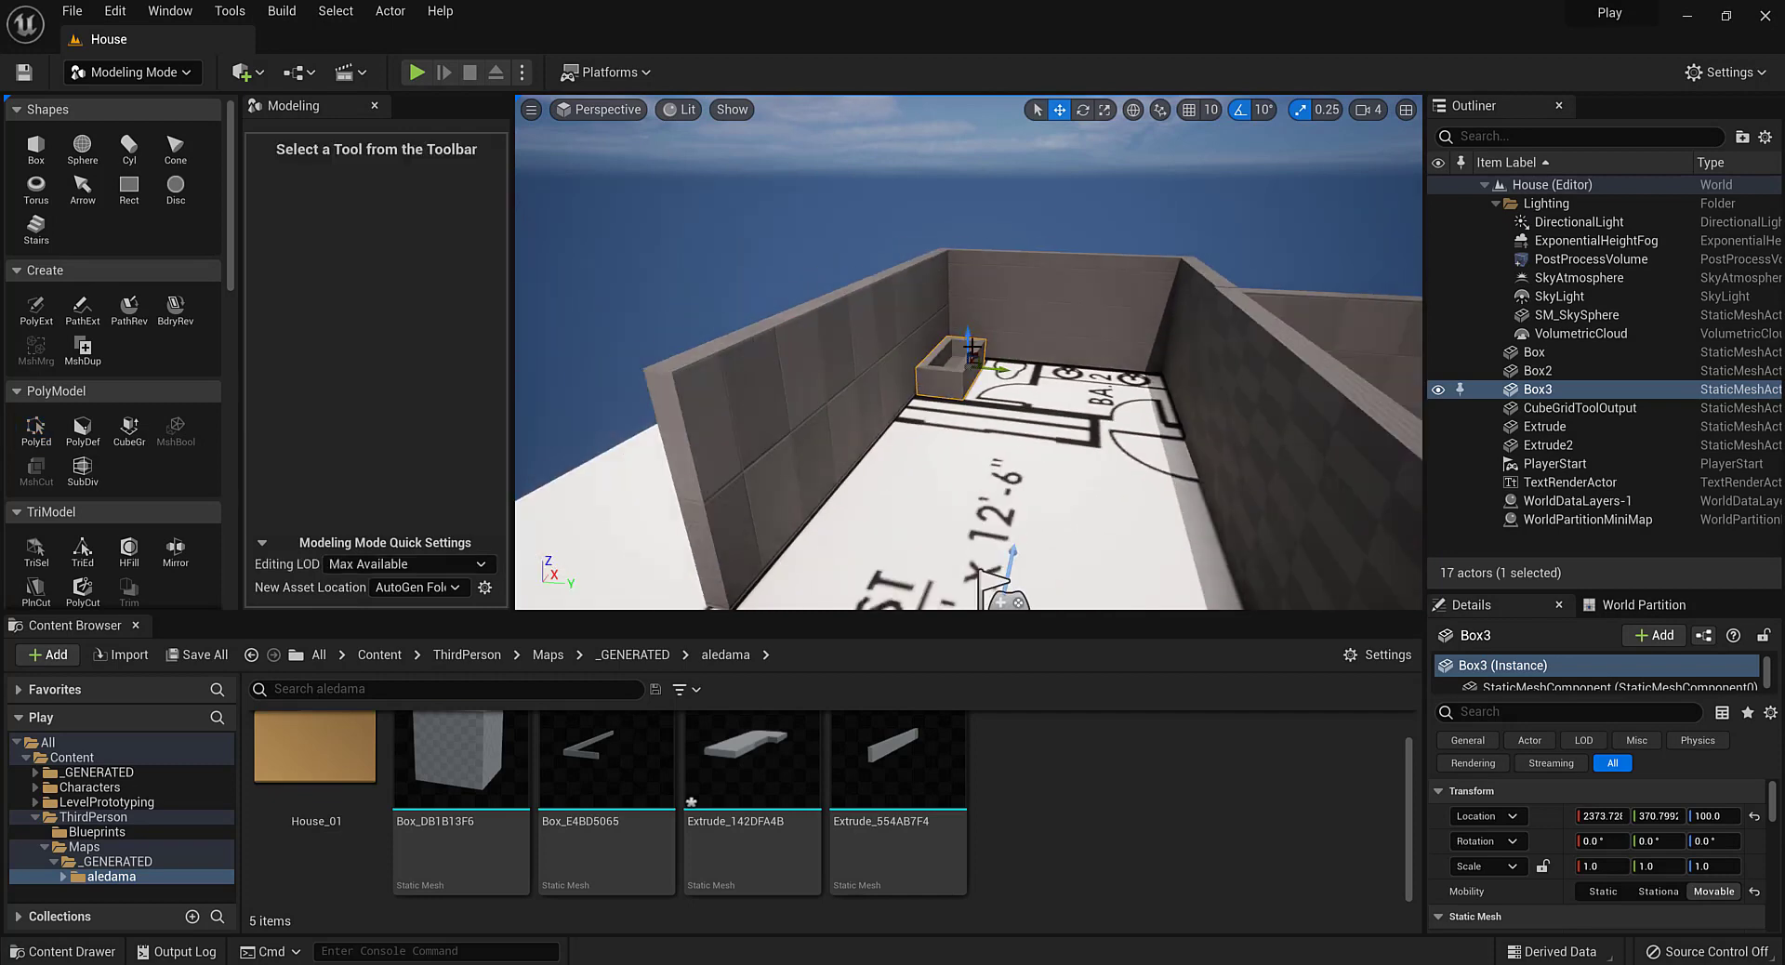
{"action": "key", "text": "ctrl+z"}
Set the Z location of the bathtub (Box3) to 0
{"action": "left_click_drag", "start_coordinate": [1104, 385], "coordinate": [1251, 397], "text": "alt"}
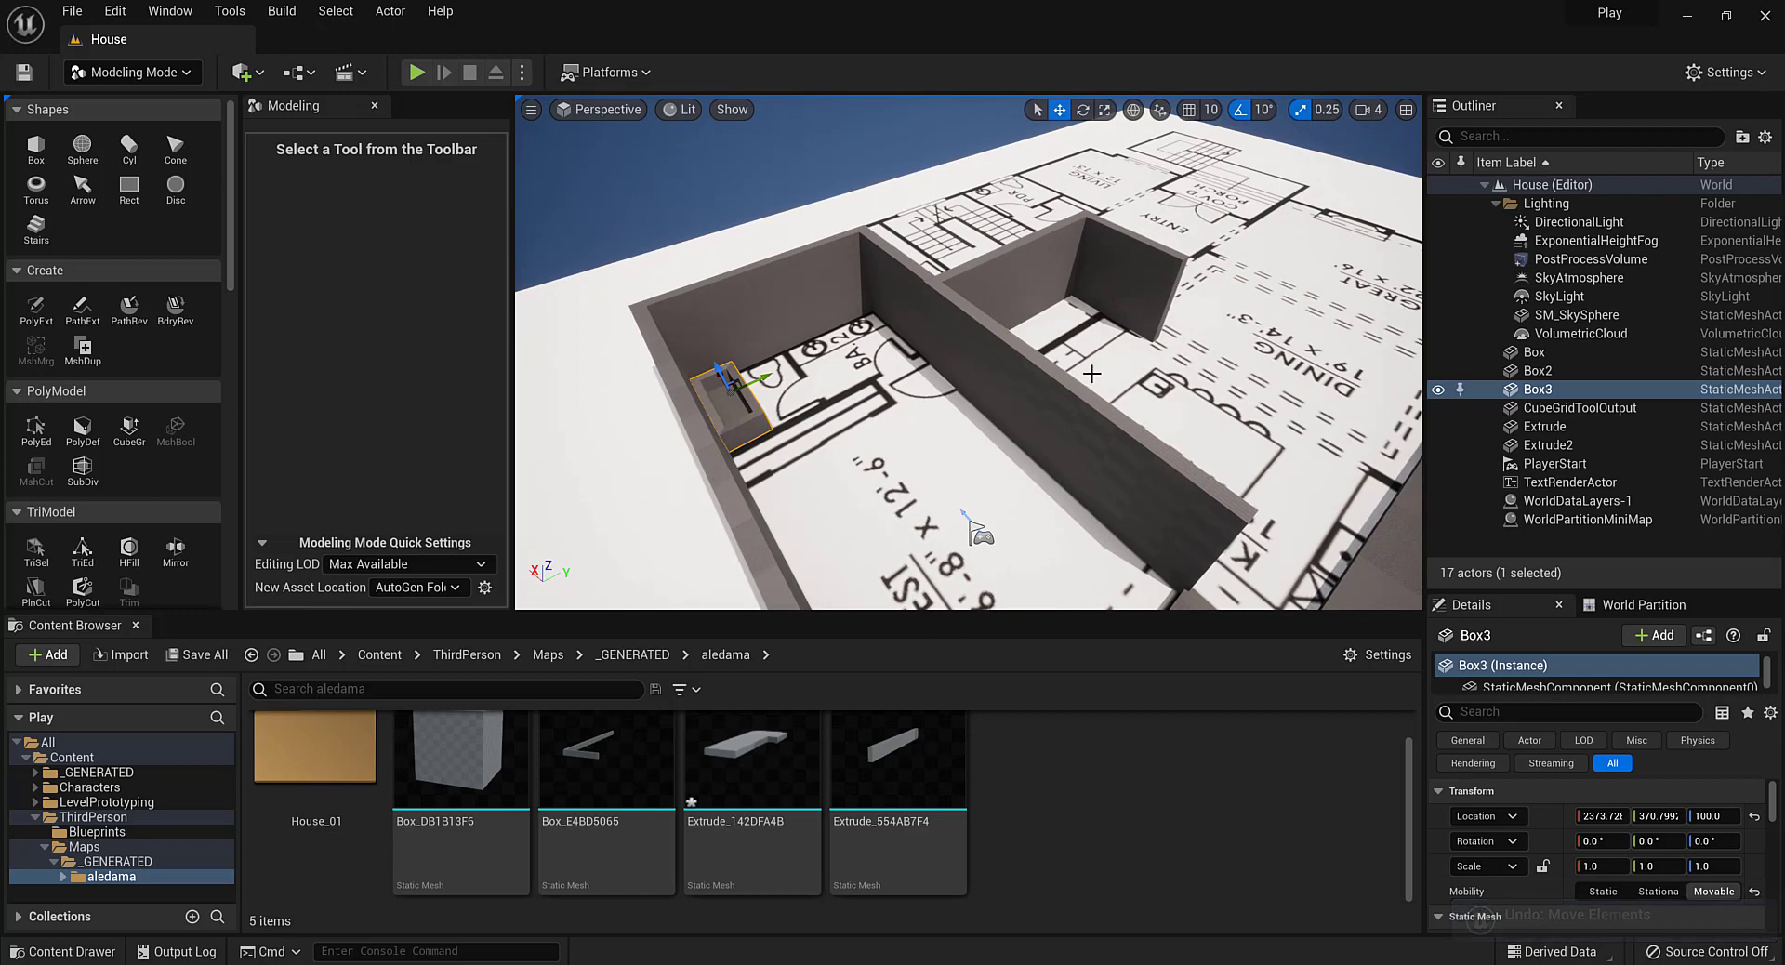
{"action": "left_click_drag", "start_coordinate": [1092, 373], "coordinate": [888, 437], "text": "alt"}
{"action": "scroll", "coordinate": [920, 405], "scroll_direction": "down", "scroll_amount": 4}
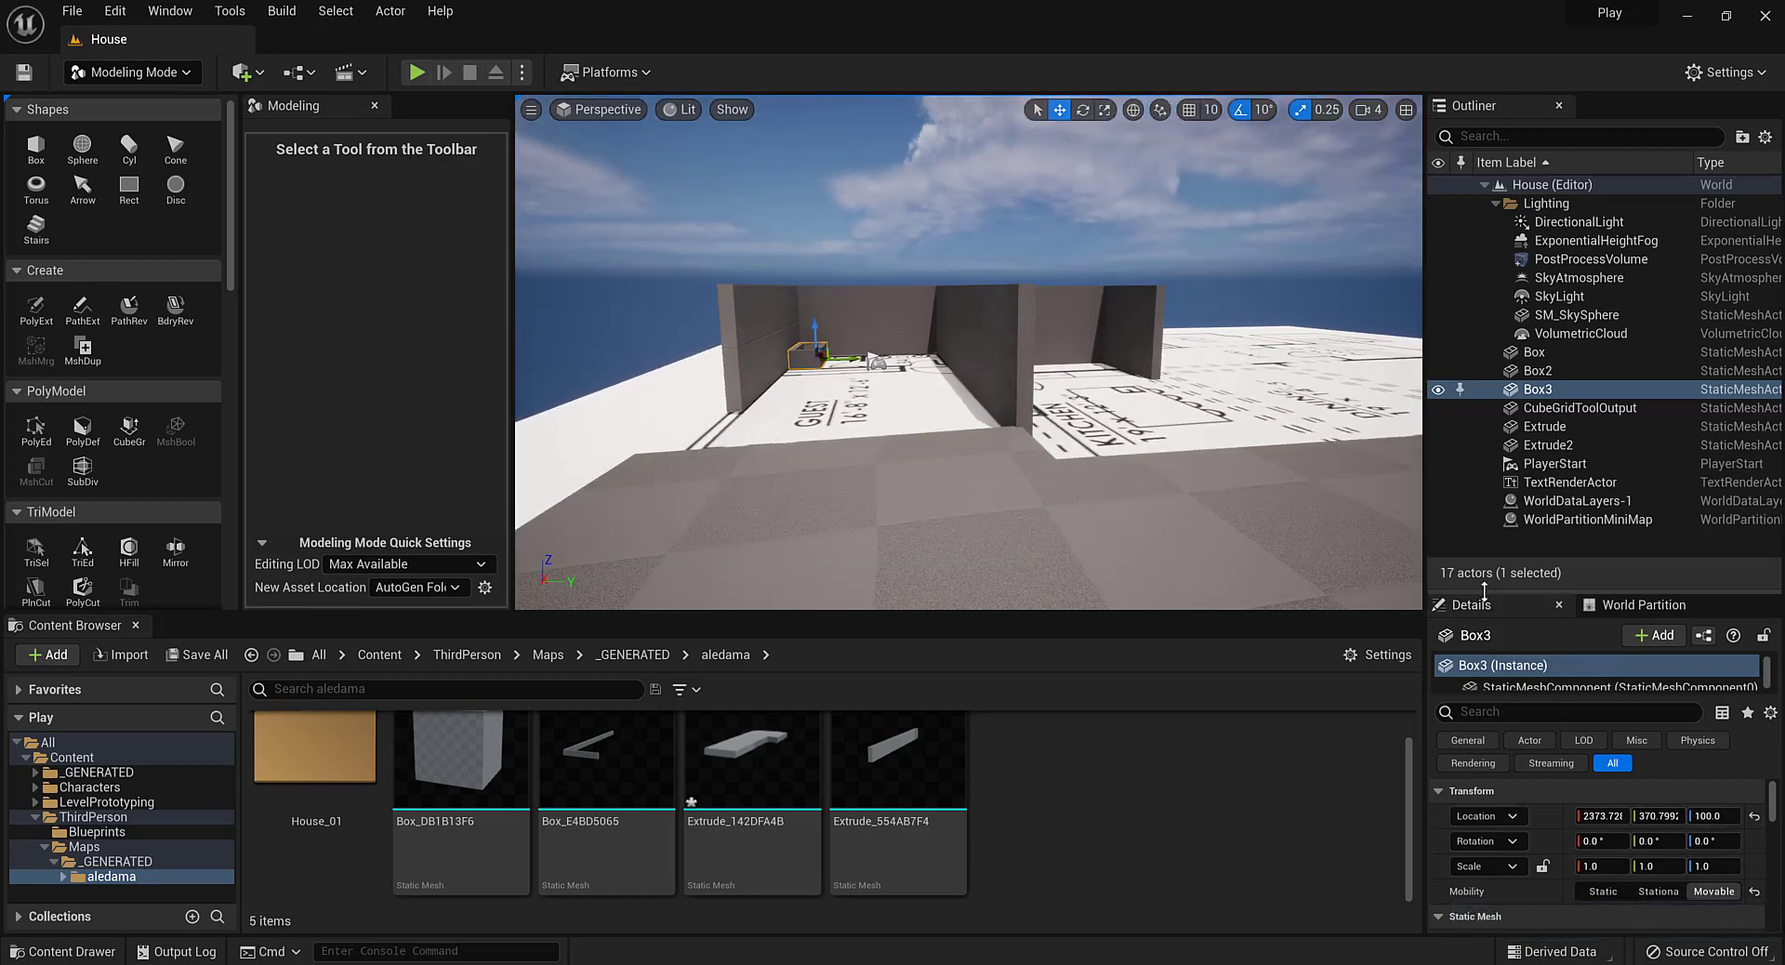
{"action": "left_click_drag", "start_coordinate": [1485, 591], "coordinate": [1484, 479]}
{"action": "left_click_drag", "start_coordinate": [937, 538], "coordinate": [1078, 372], "text": "alt"}
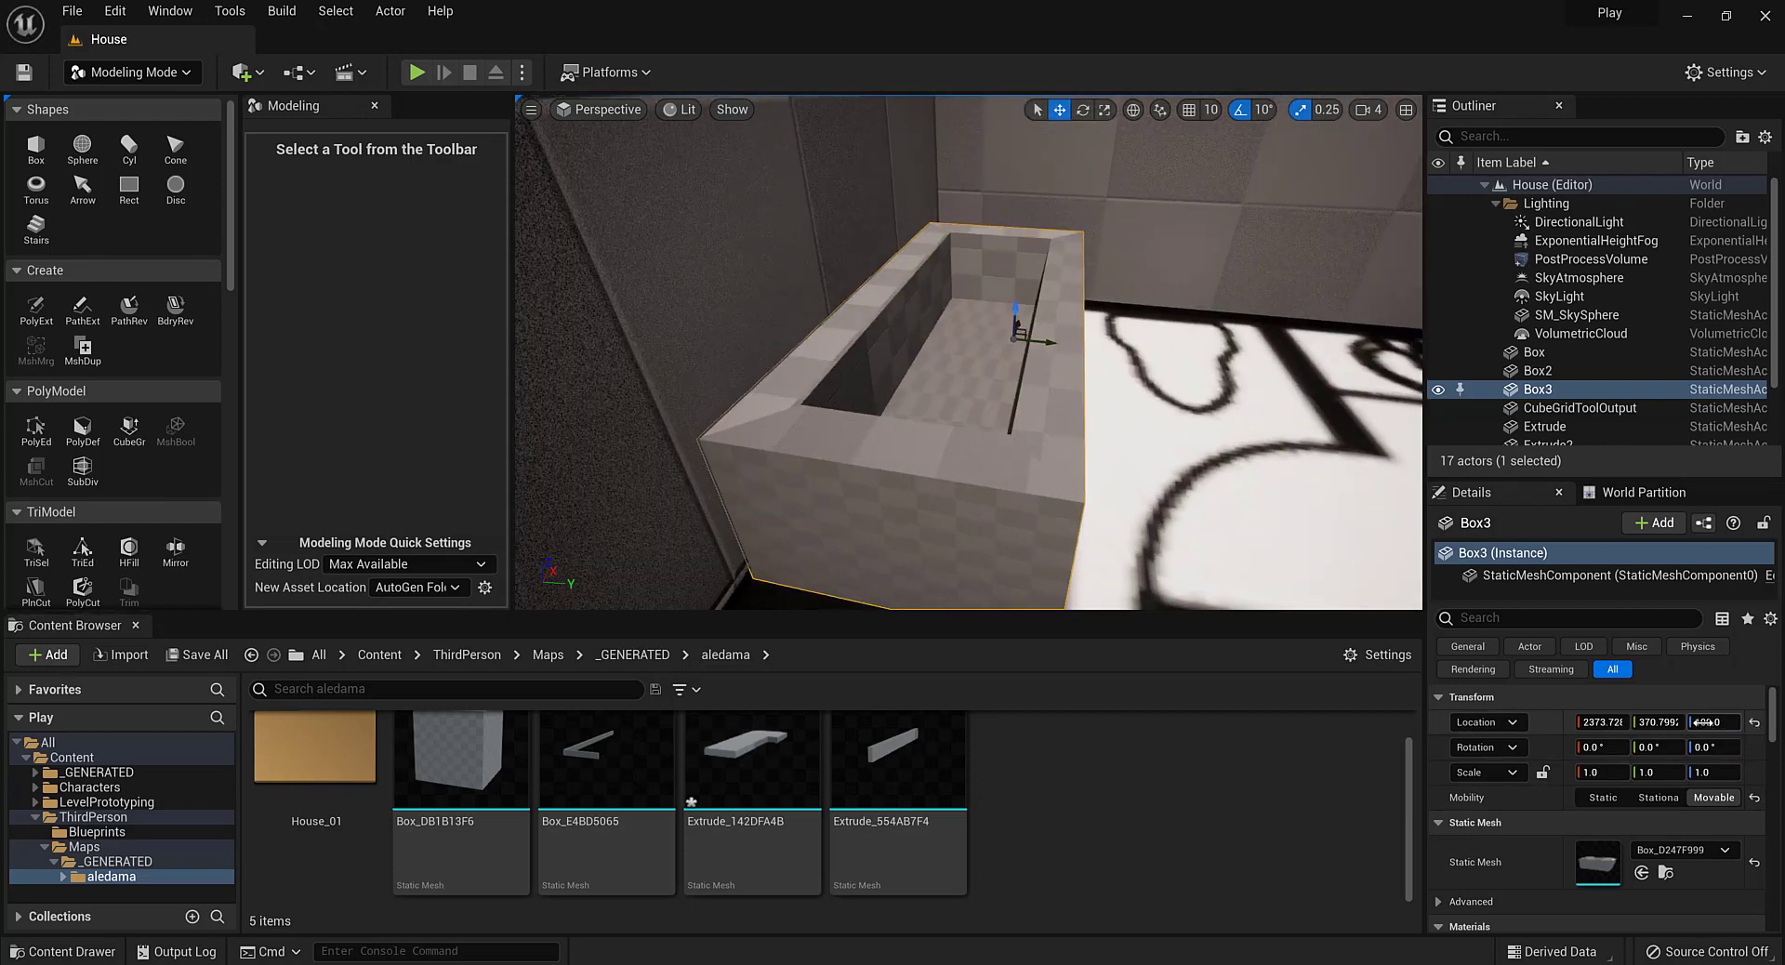
{"action": "type", "text": "0"}
{"action": "key", "text": "Return"}
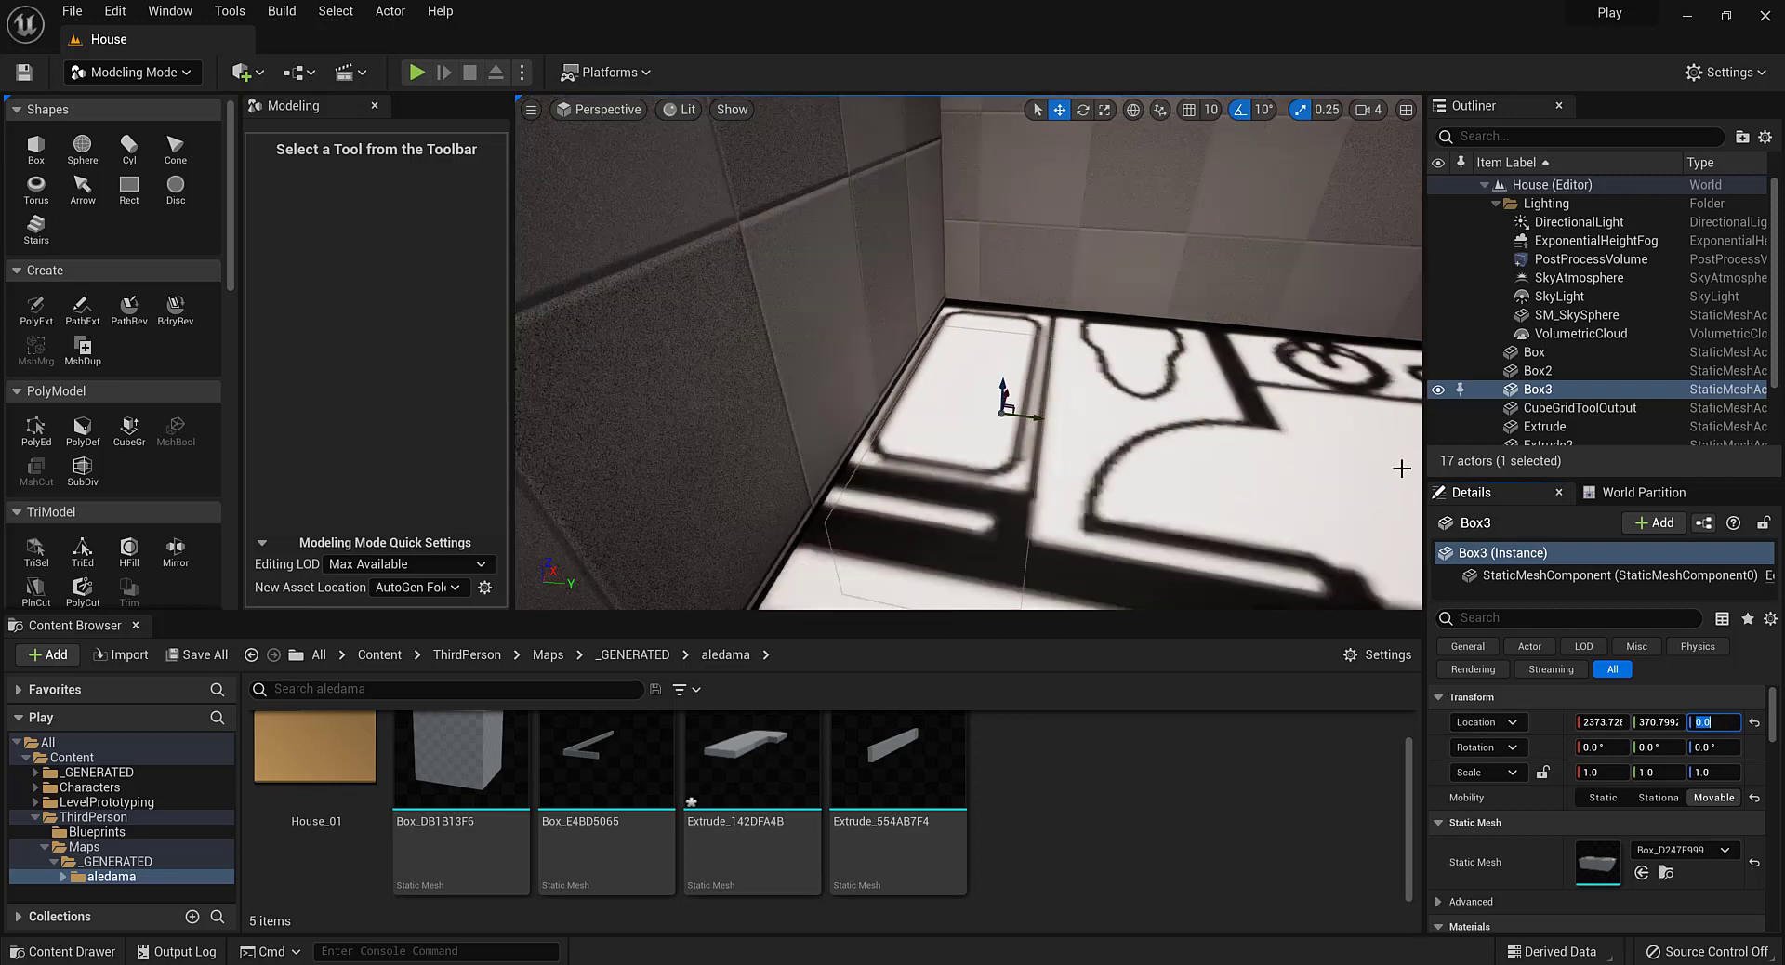
Select Box, Box2 and Box3 together and set their shared Z location to 0
{"action": "left_click_drag", "start_coordinate": [1208, 521], "coordinate": [978, 319], "text": "alt"}
{"action": "left_click", "coordinate": [979, 319]}
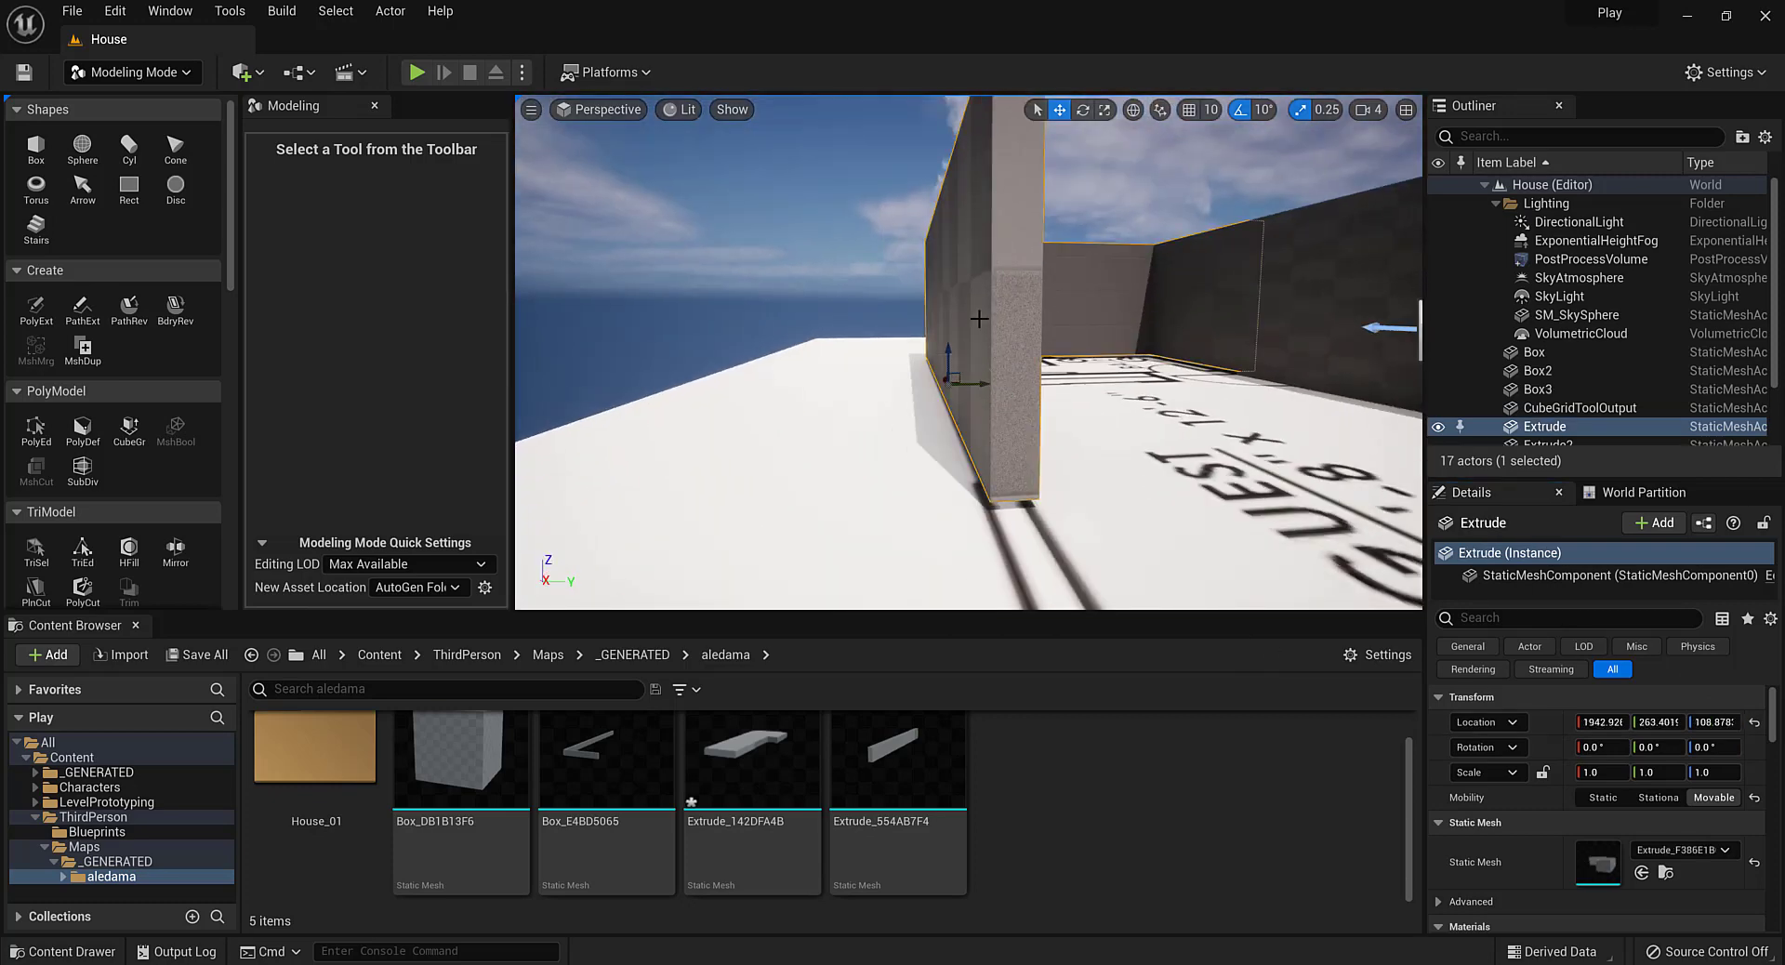
{"action": "scroll", "coordinate": [1109, 362], "scroll_direction": "down", "scroll_amount": 5}
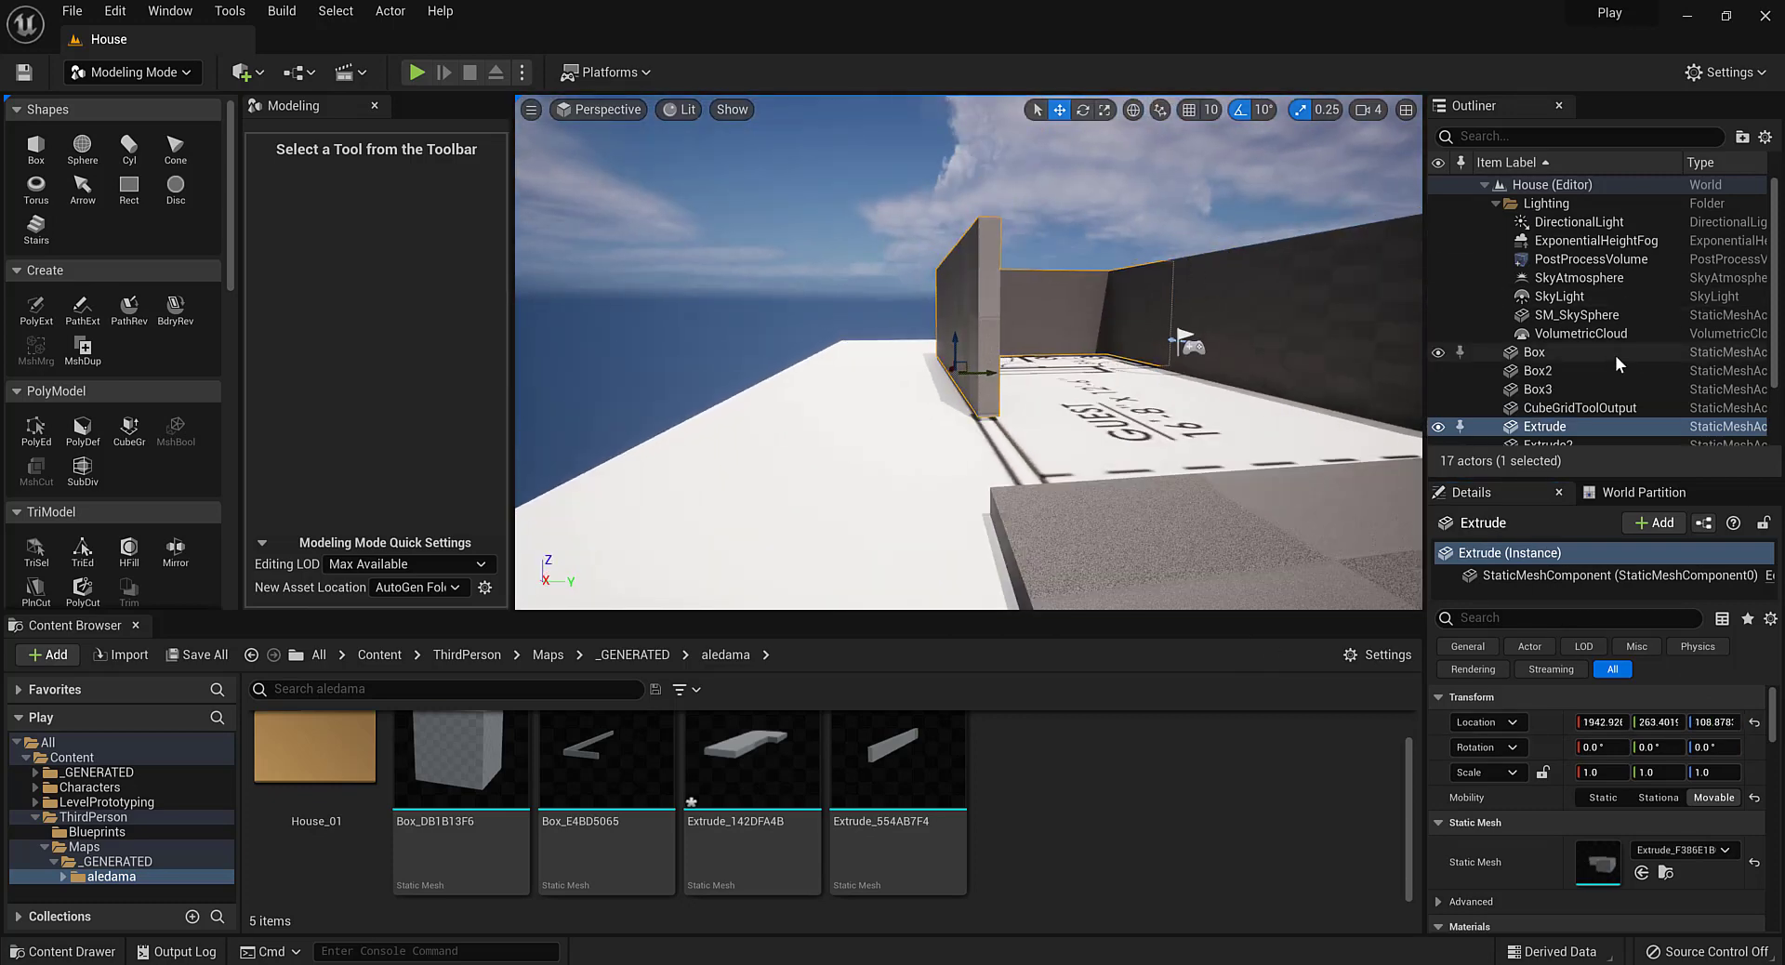
{"action": "left_click", "coordinate": [1534, 351]}
{"action": "left_click", "coordinate": [1538, 370], "text": "ctrl"}
{"action": "left_click", "coordinate": [1537, 388], "text": "ctrl"}
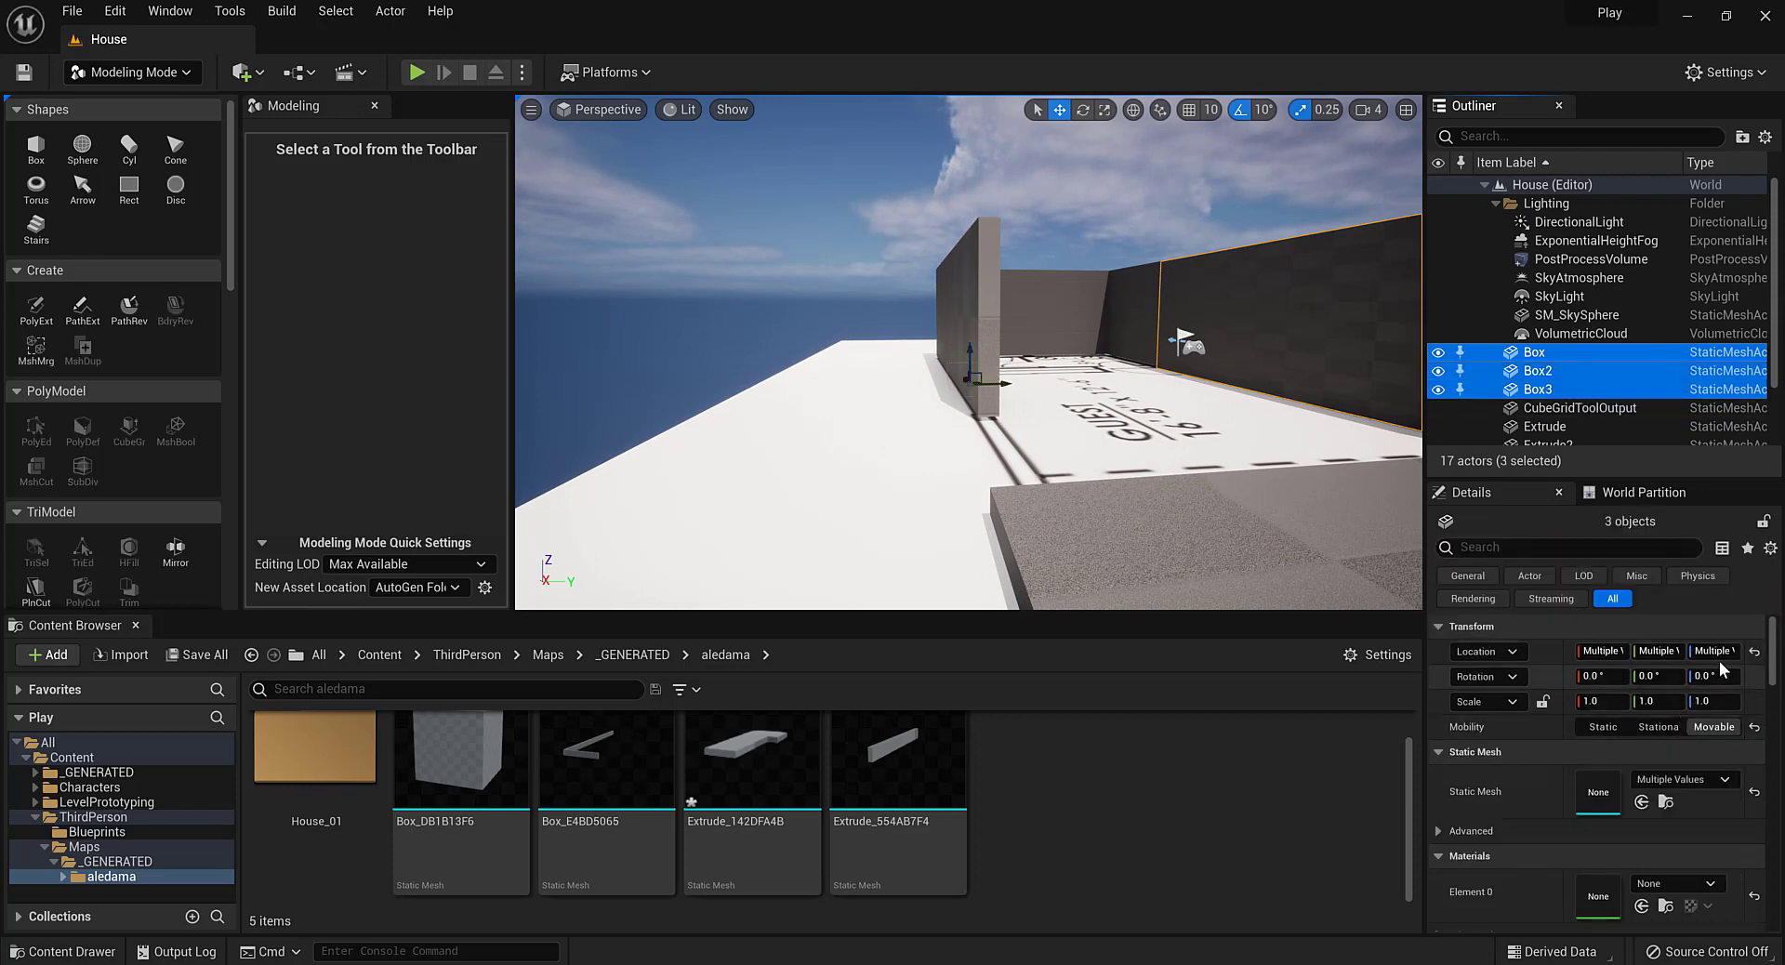
{"action": "left_click", "coordinate": [1713, 650]}
{"action": "type", "text": "0"}
{"action": "key", "text": "Return"}
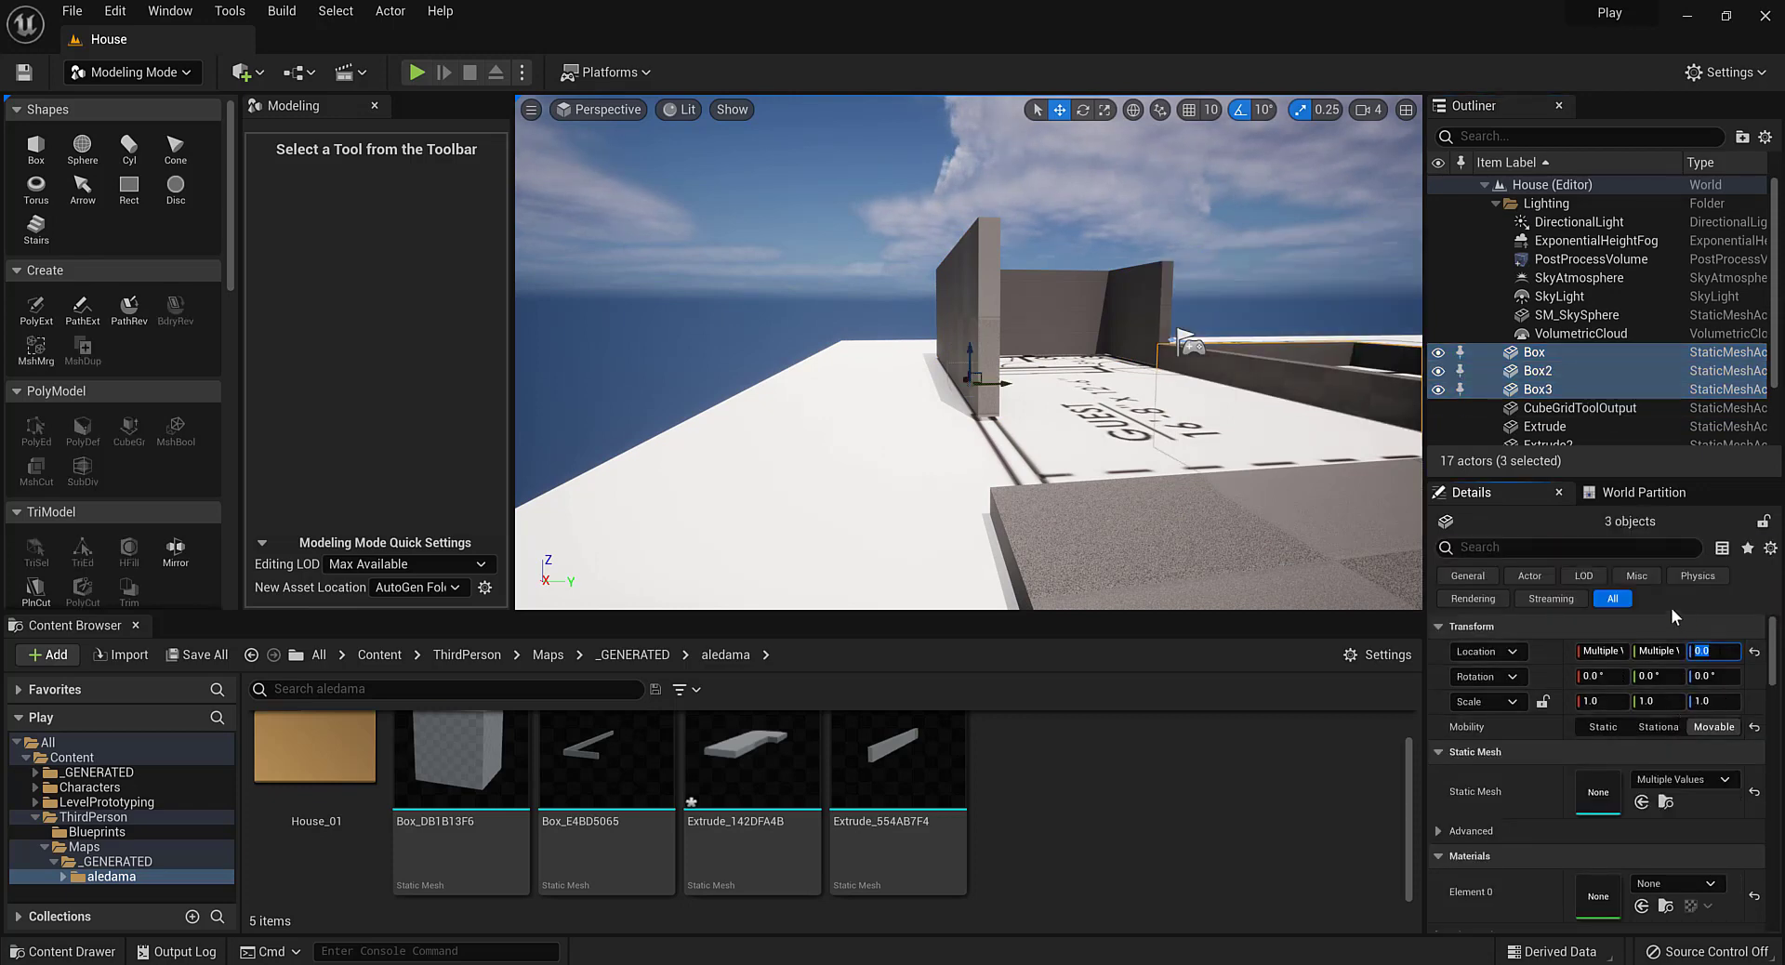
Set the Z location of the guest room wall (Extrude) to 0
{"action": "left_click", "coordinate": [1544, 426]}
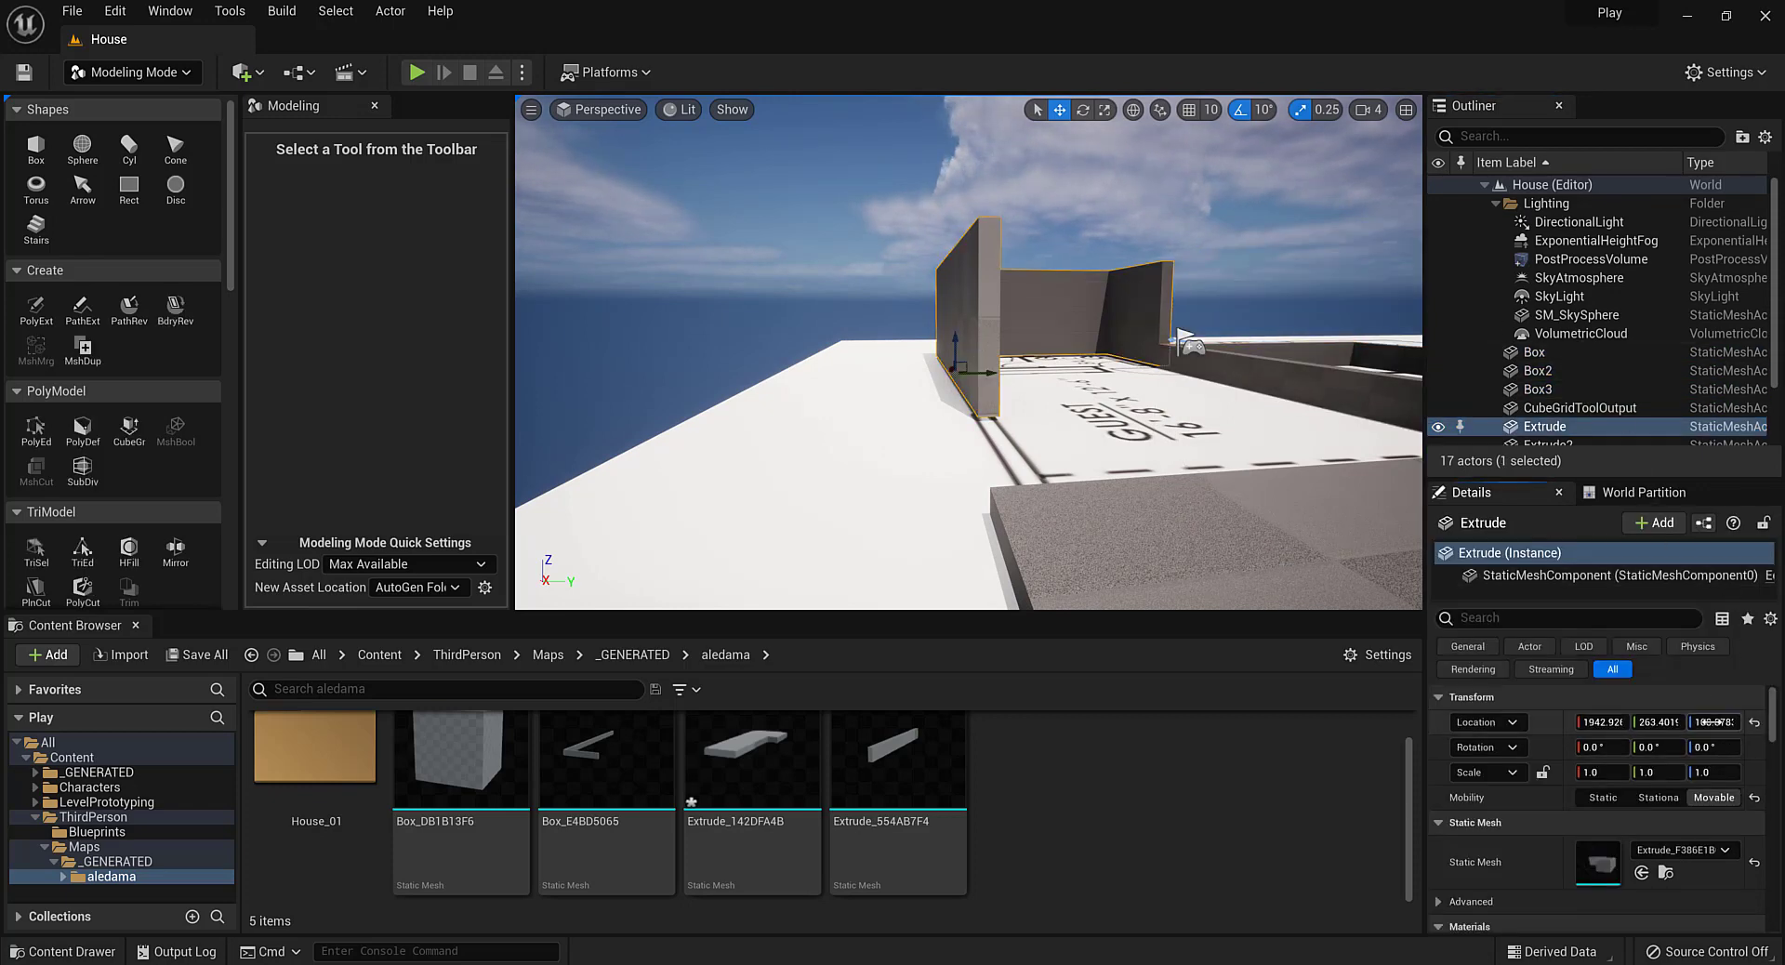
{"action": "type", "text": "0"}
{"action": "key", "text": "Return"}
In the Right orthographic view, lower the floor plan slab (CubeGridToolOutput) to a Z location of about -291
{"action": "double_click", "coordinate": [1579, 407]}
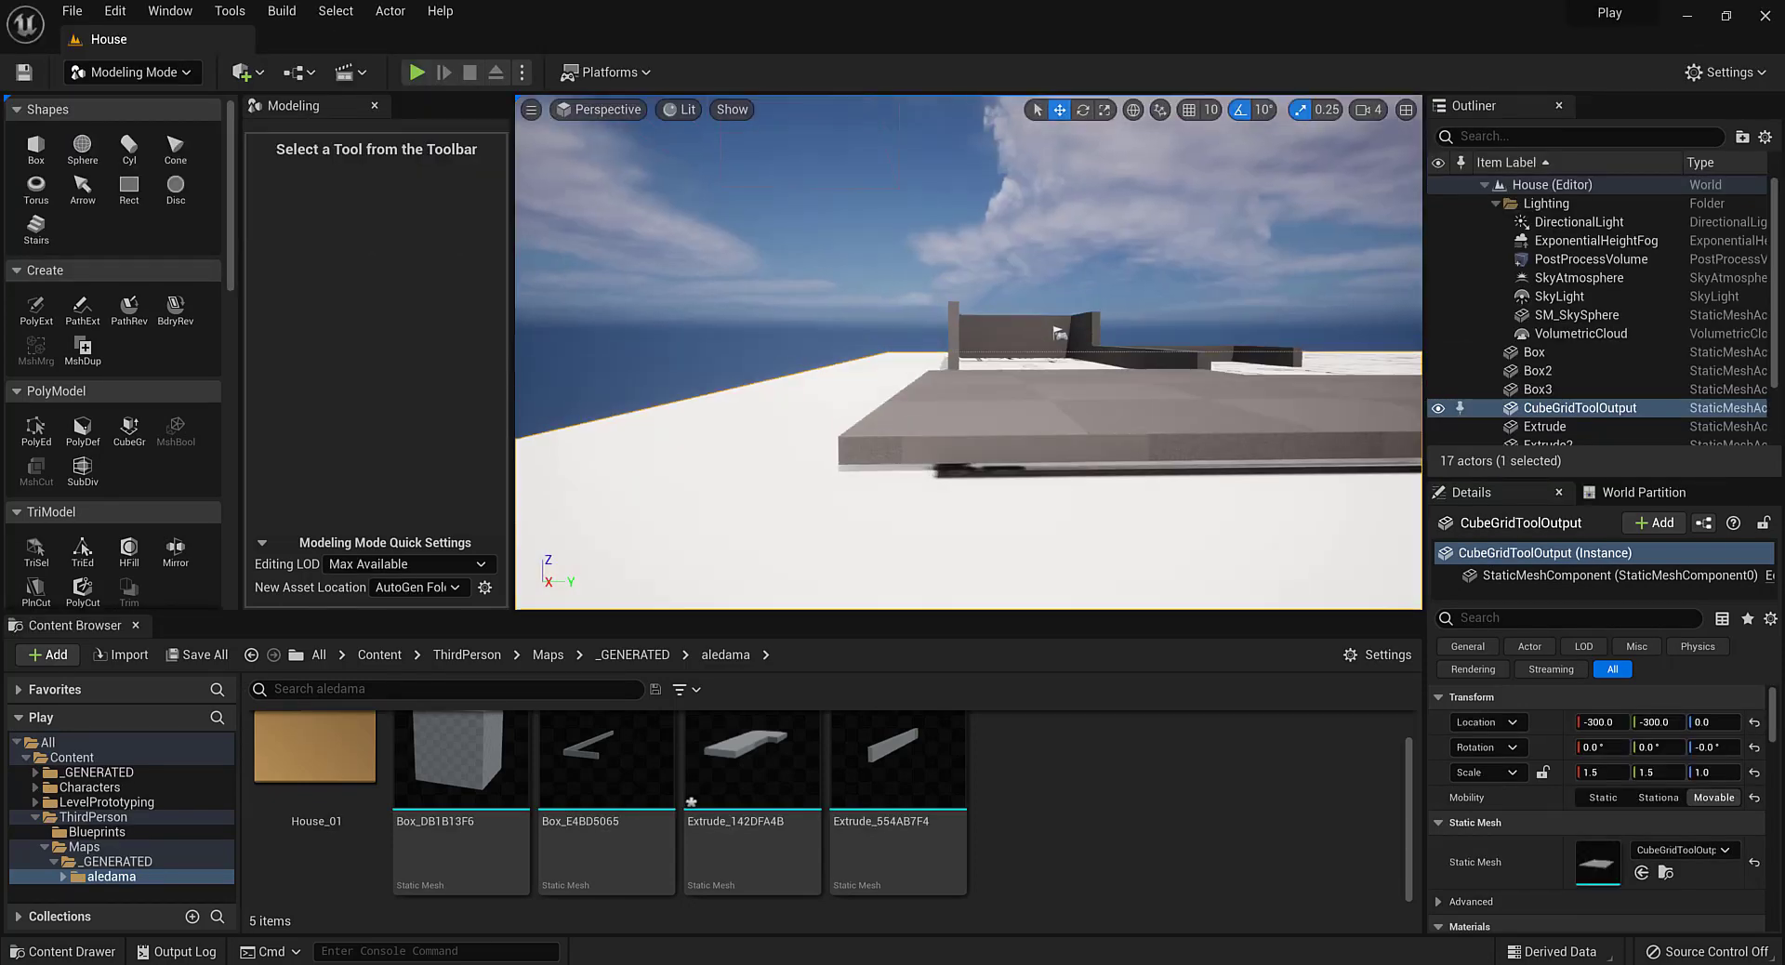
{"action": "scroll", "coordinate": [1296, 395], "scroll_direction": "down", "scroll_amount": 3}
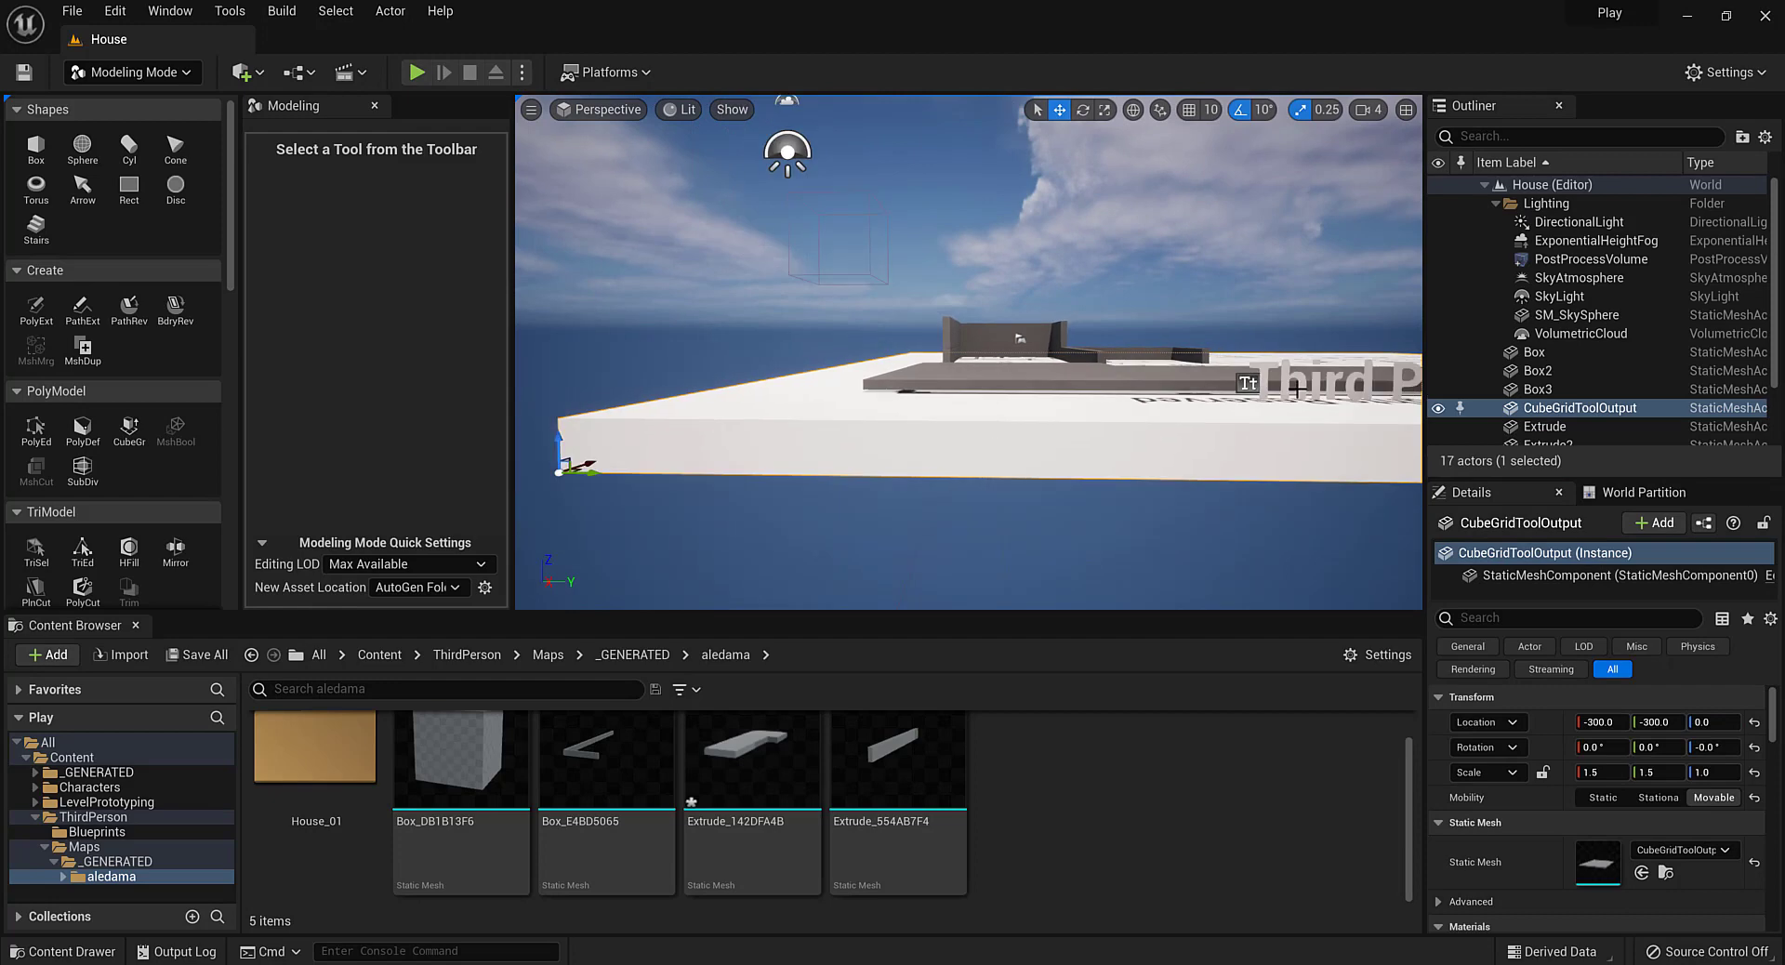
{"action": "middle_click_drag", "start_coordinate": [1246, 316], "coordinate": [1271, 292]}
{"action": "left_click", "coordinate": [615, 109]}
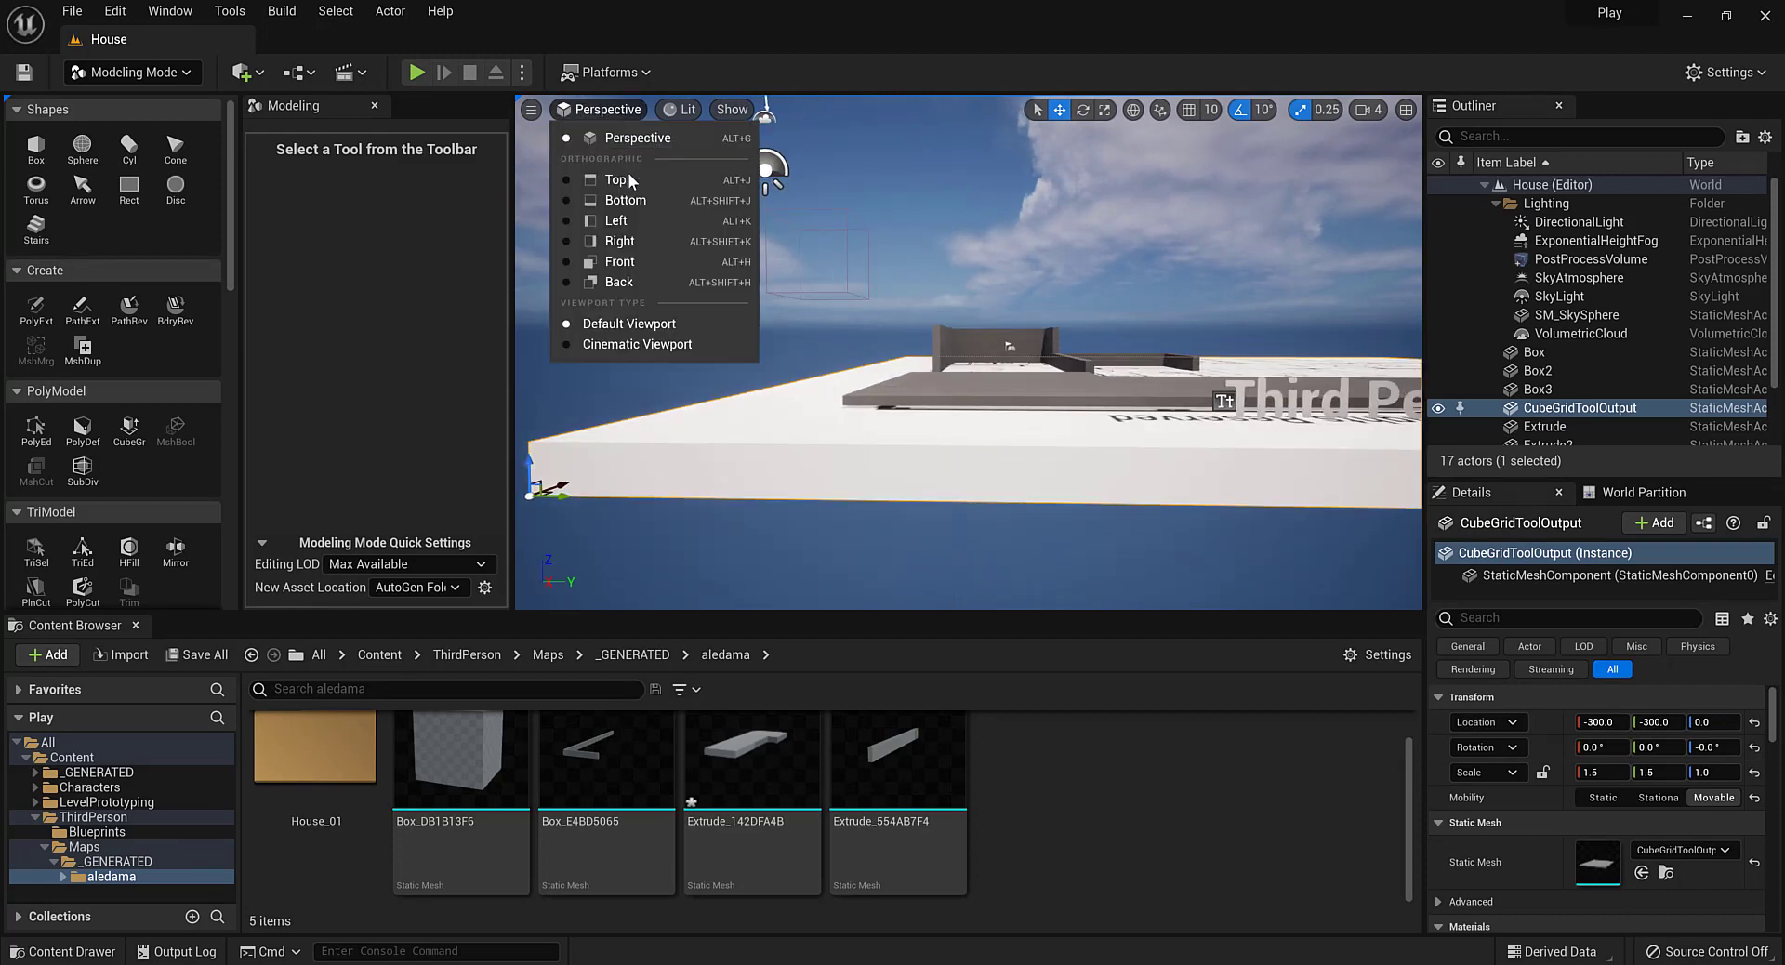
{"action": "left_click", "coordinate": [641, 240]}
{"action": "scroll", "coordinate": [985, 348], "scroll_direction": "down", "scroll_amount": 2}
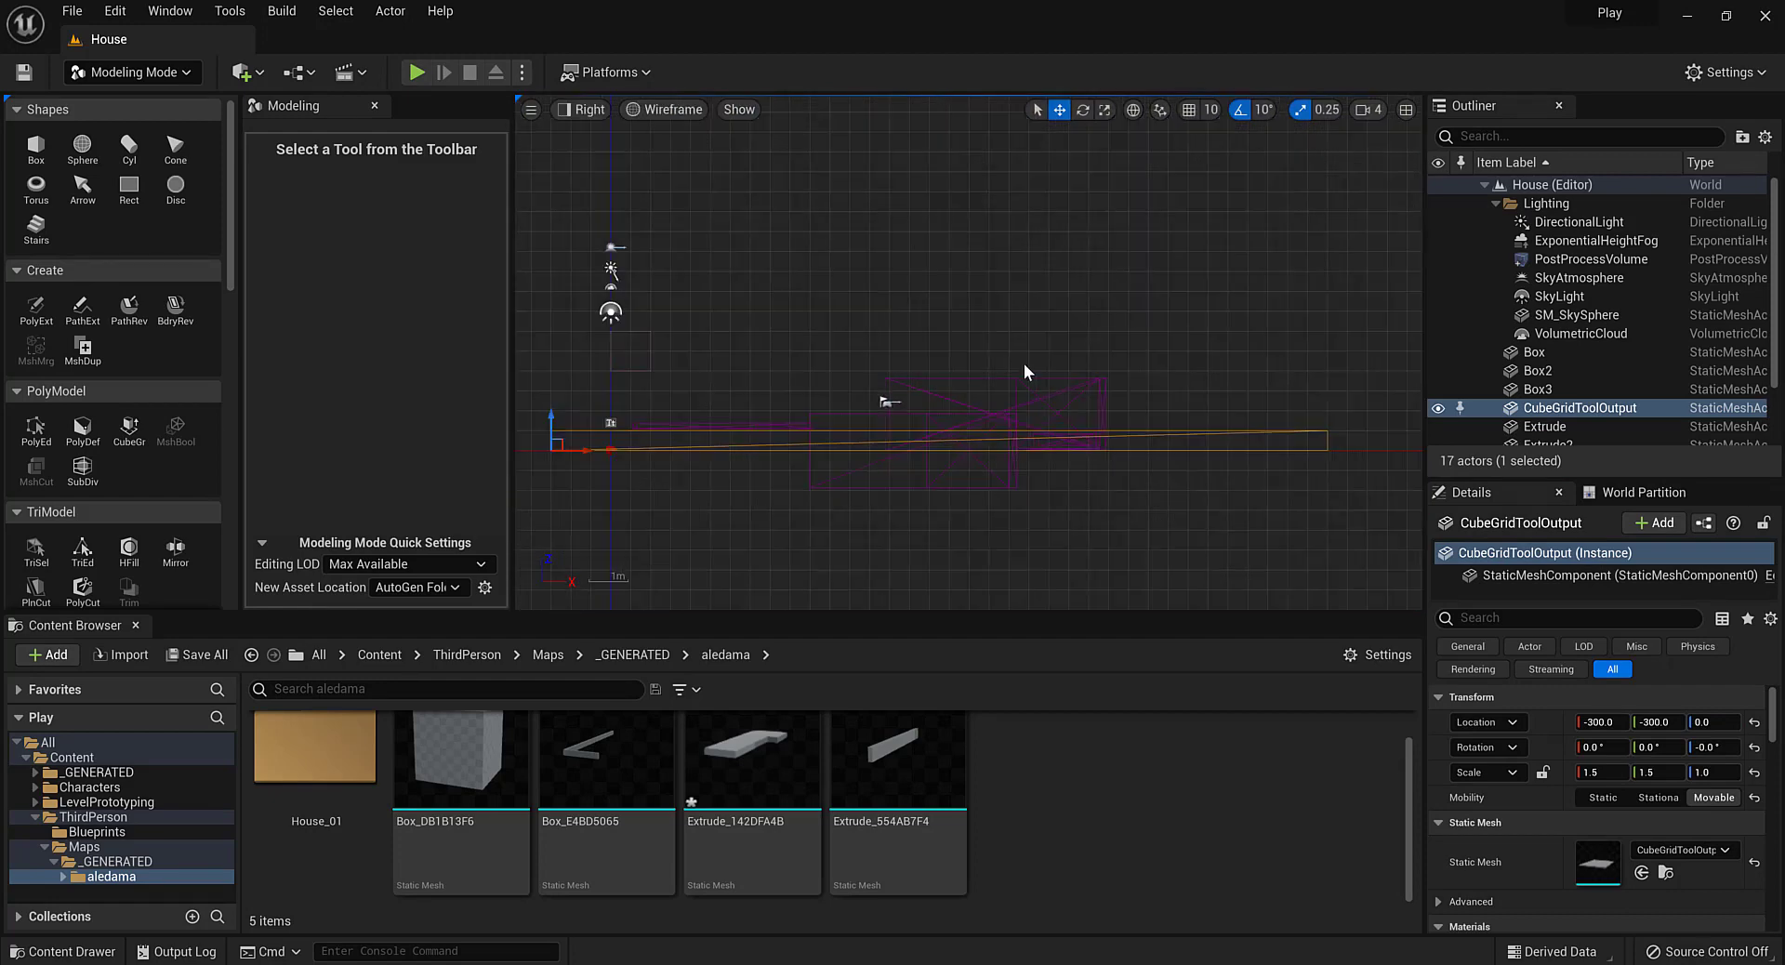
{"action": "scroll", "coordinate": [621, 450], "scroll_direction": "up", "scroll_amount": 3}
{"action": "scroll", "coordinate": [598, 449], "scroll_direction": "down", "scroll_amount": 1}
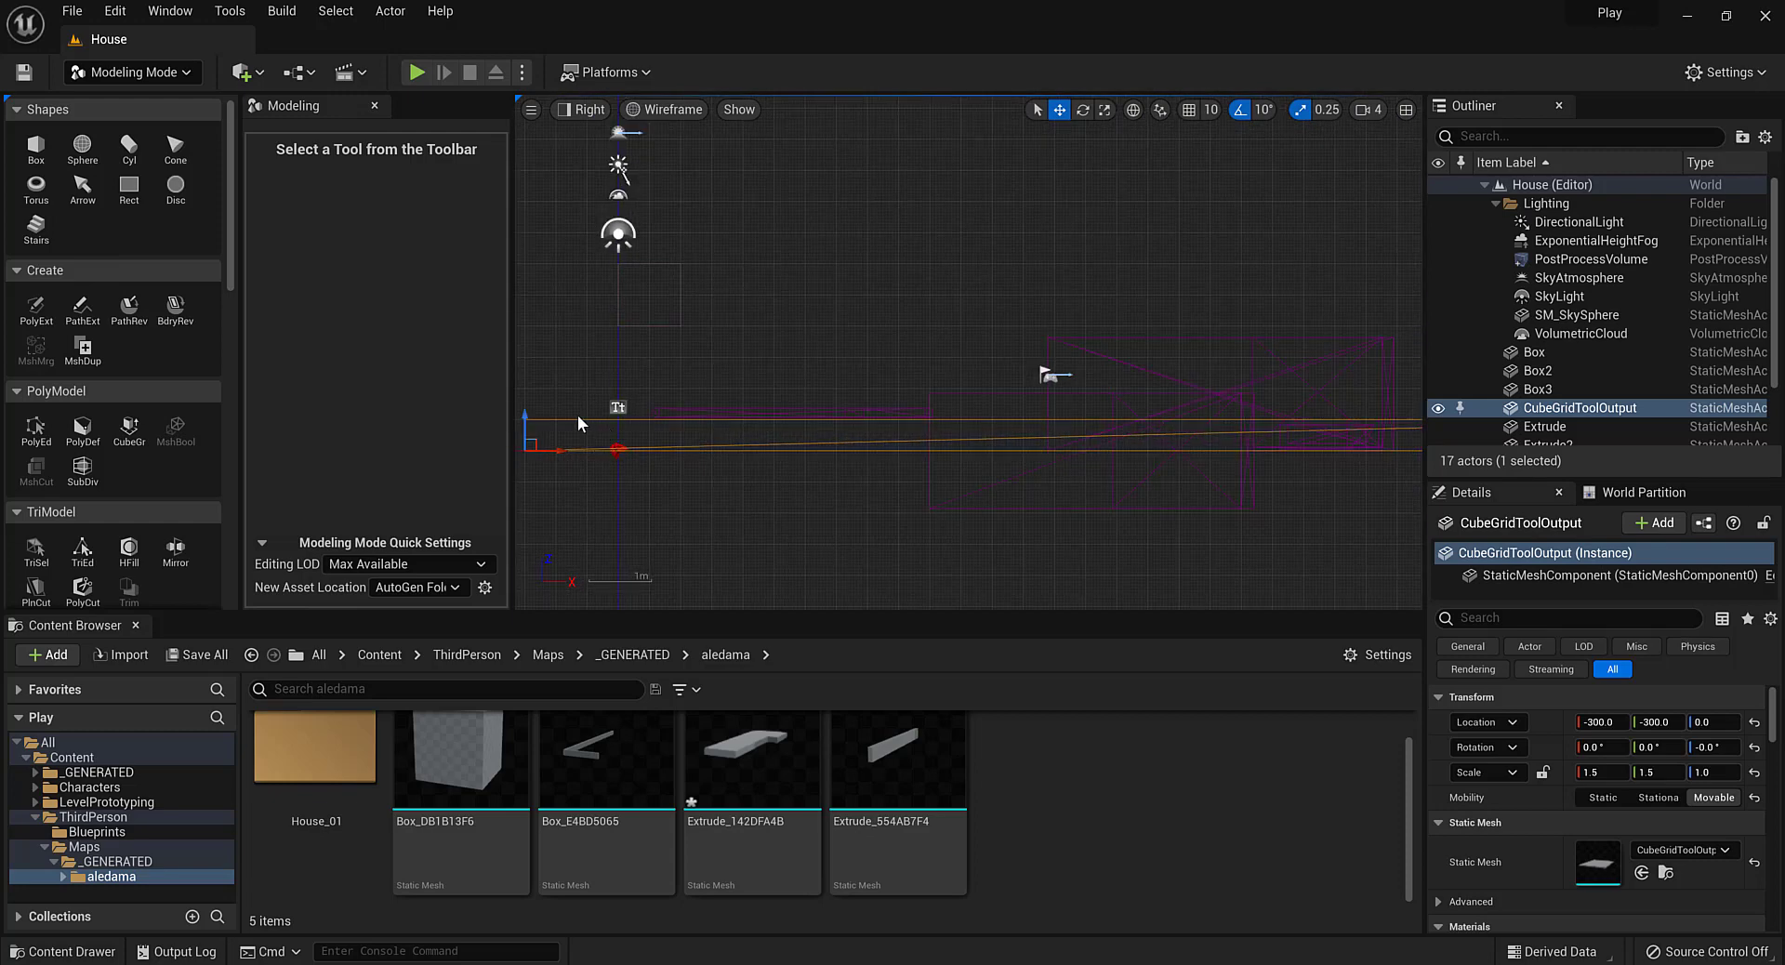
{"action": "left_click_drag", "start_coordinate": [537, 415], "coordinate": [518, 509]}
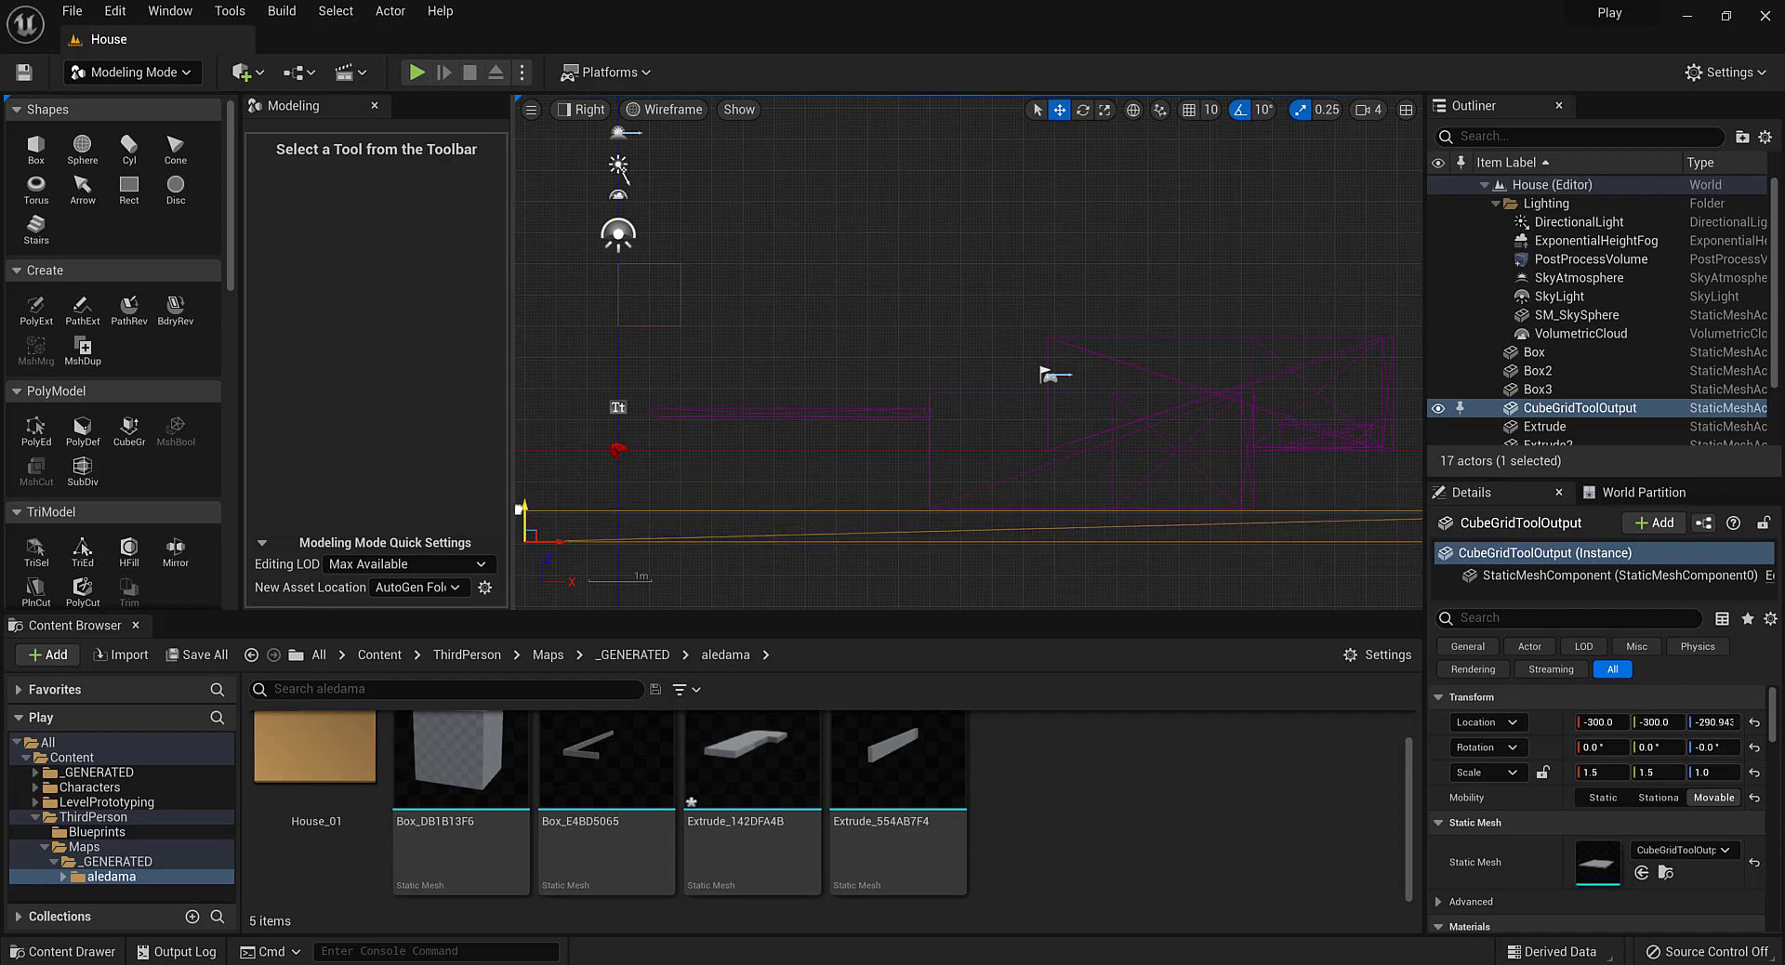
Select the deck slab (Extrude2) and set its Z location to 0
{"action": "left_click", "coordinate": [797, 409]}
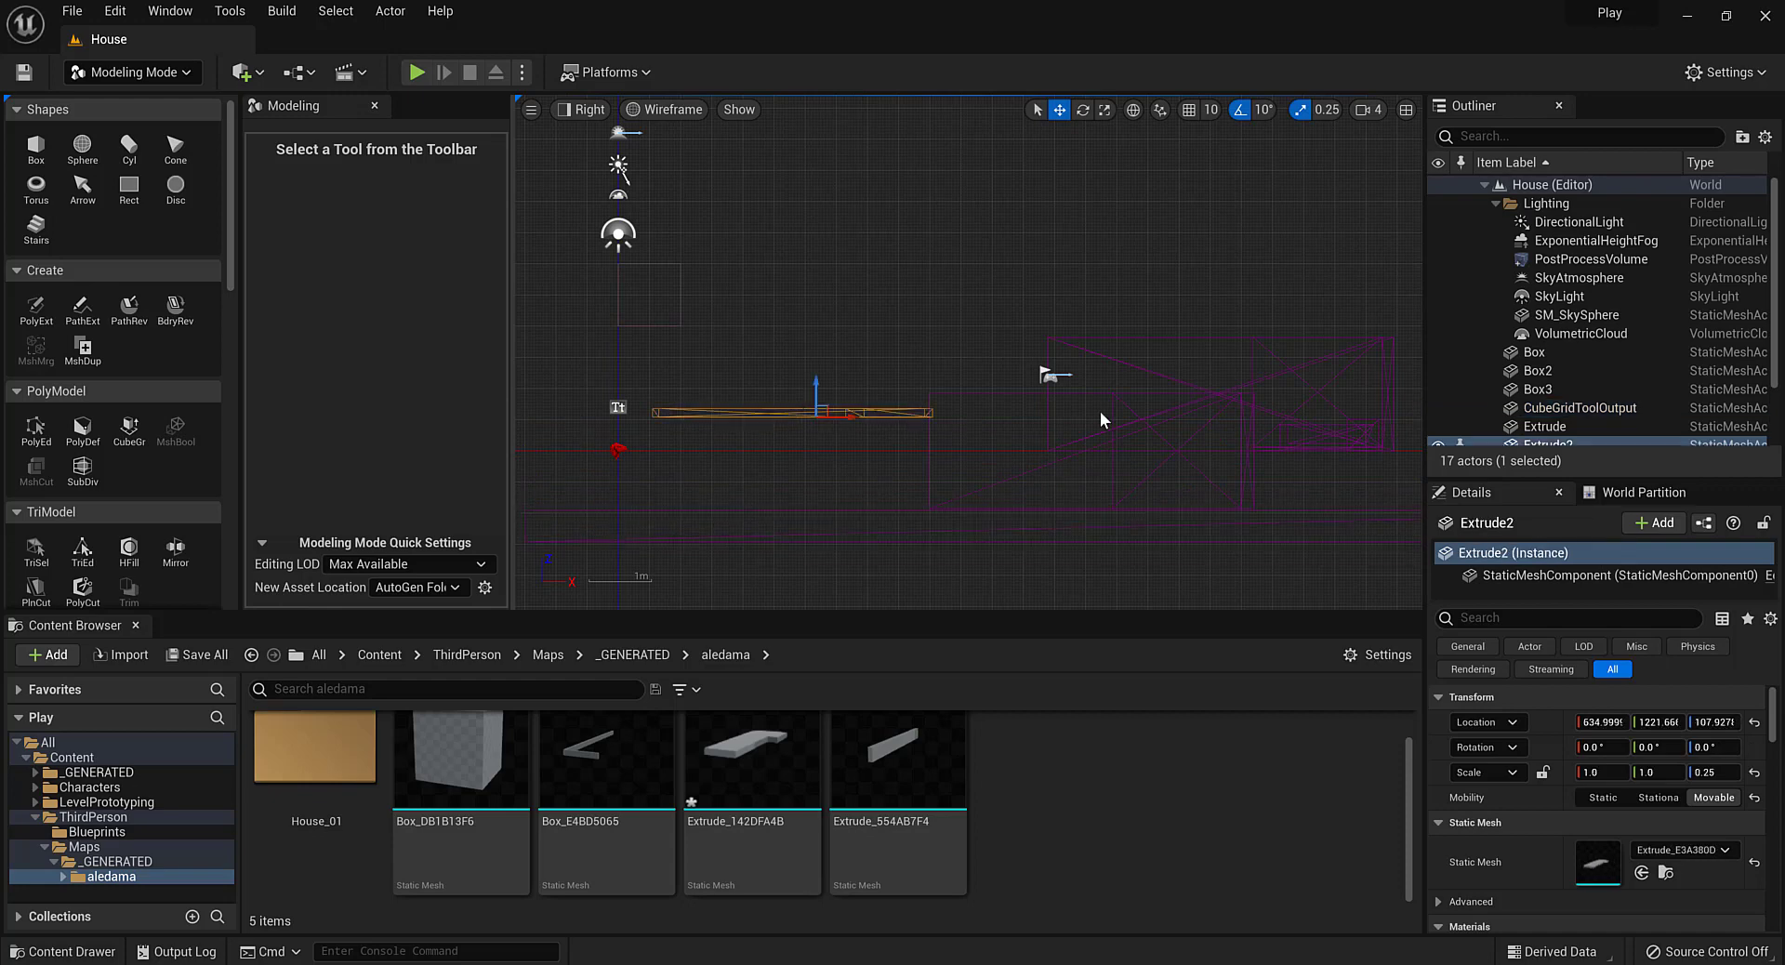
{"action": "left_click", "coordinate": [1715, 722]}
{"action": "type", "text": "0"}
{"action": "key", "text": "Return"}
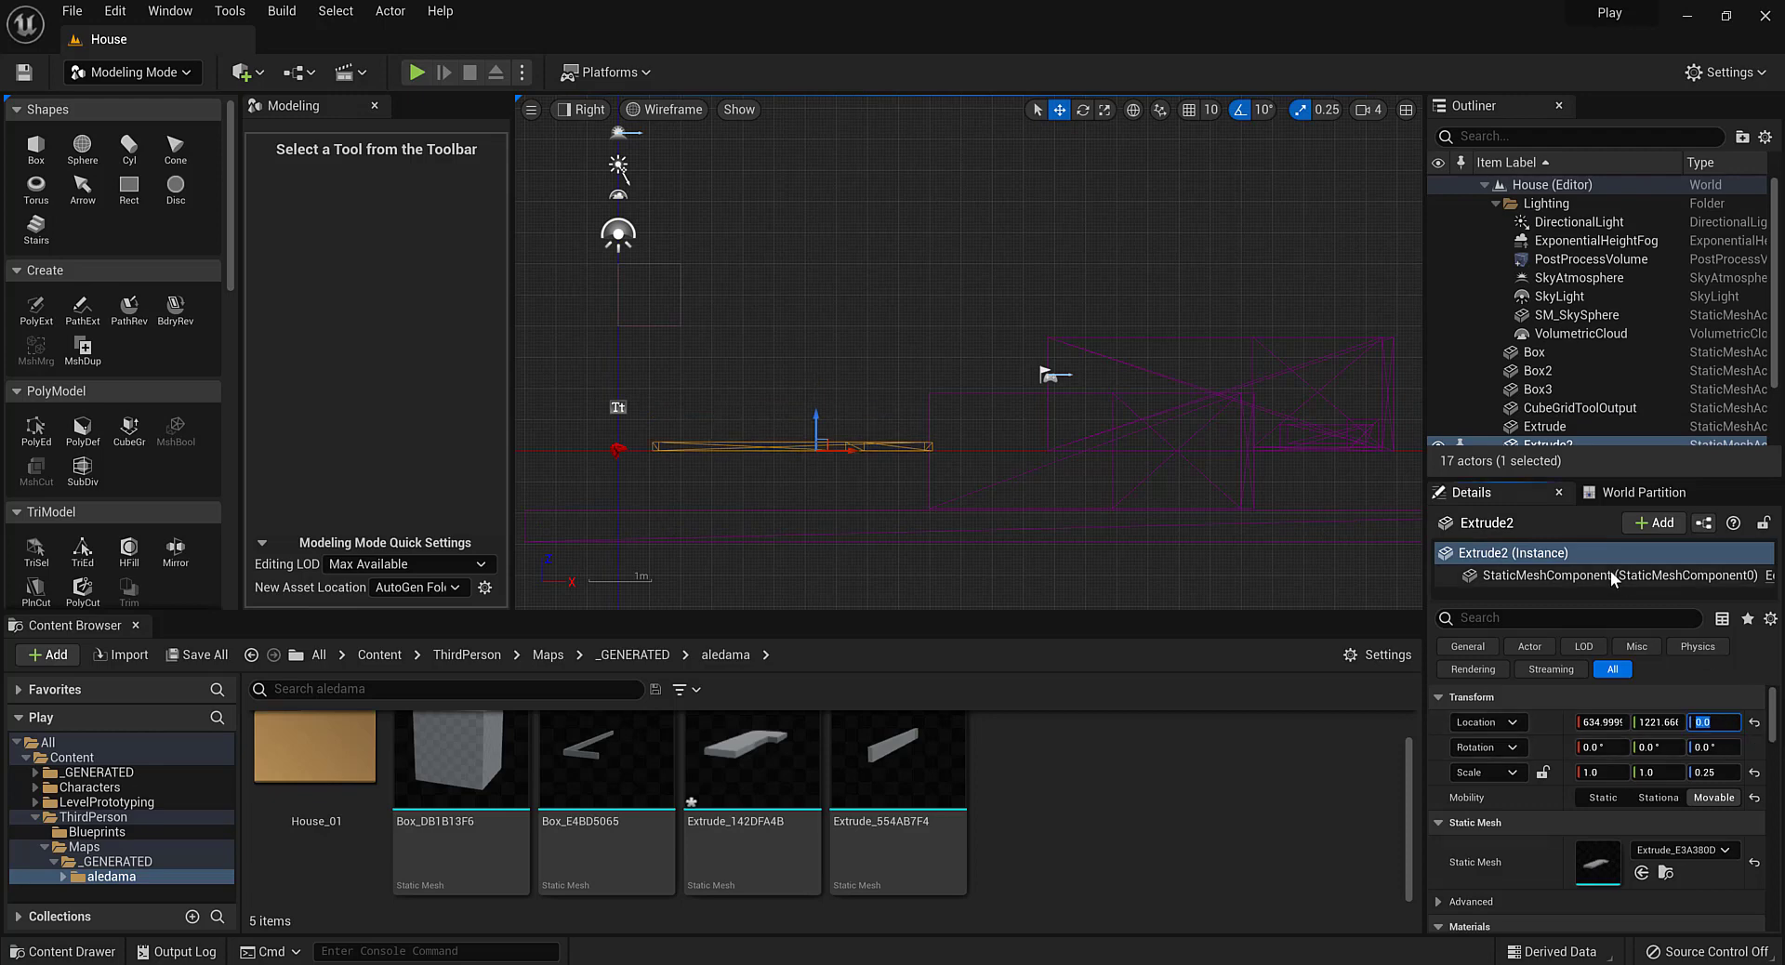
{"action": "left_click_drag", "start_coordinate": [1181, 299], "coordinate": [1197, 279]}
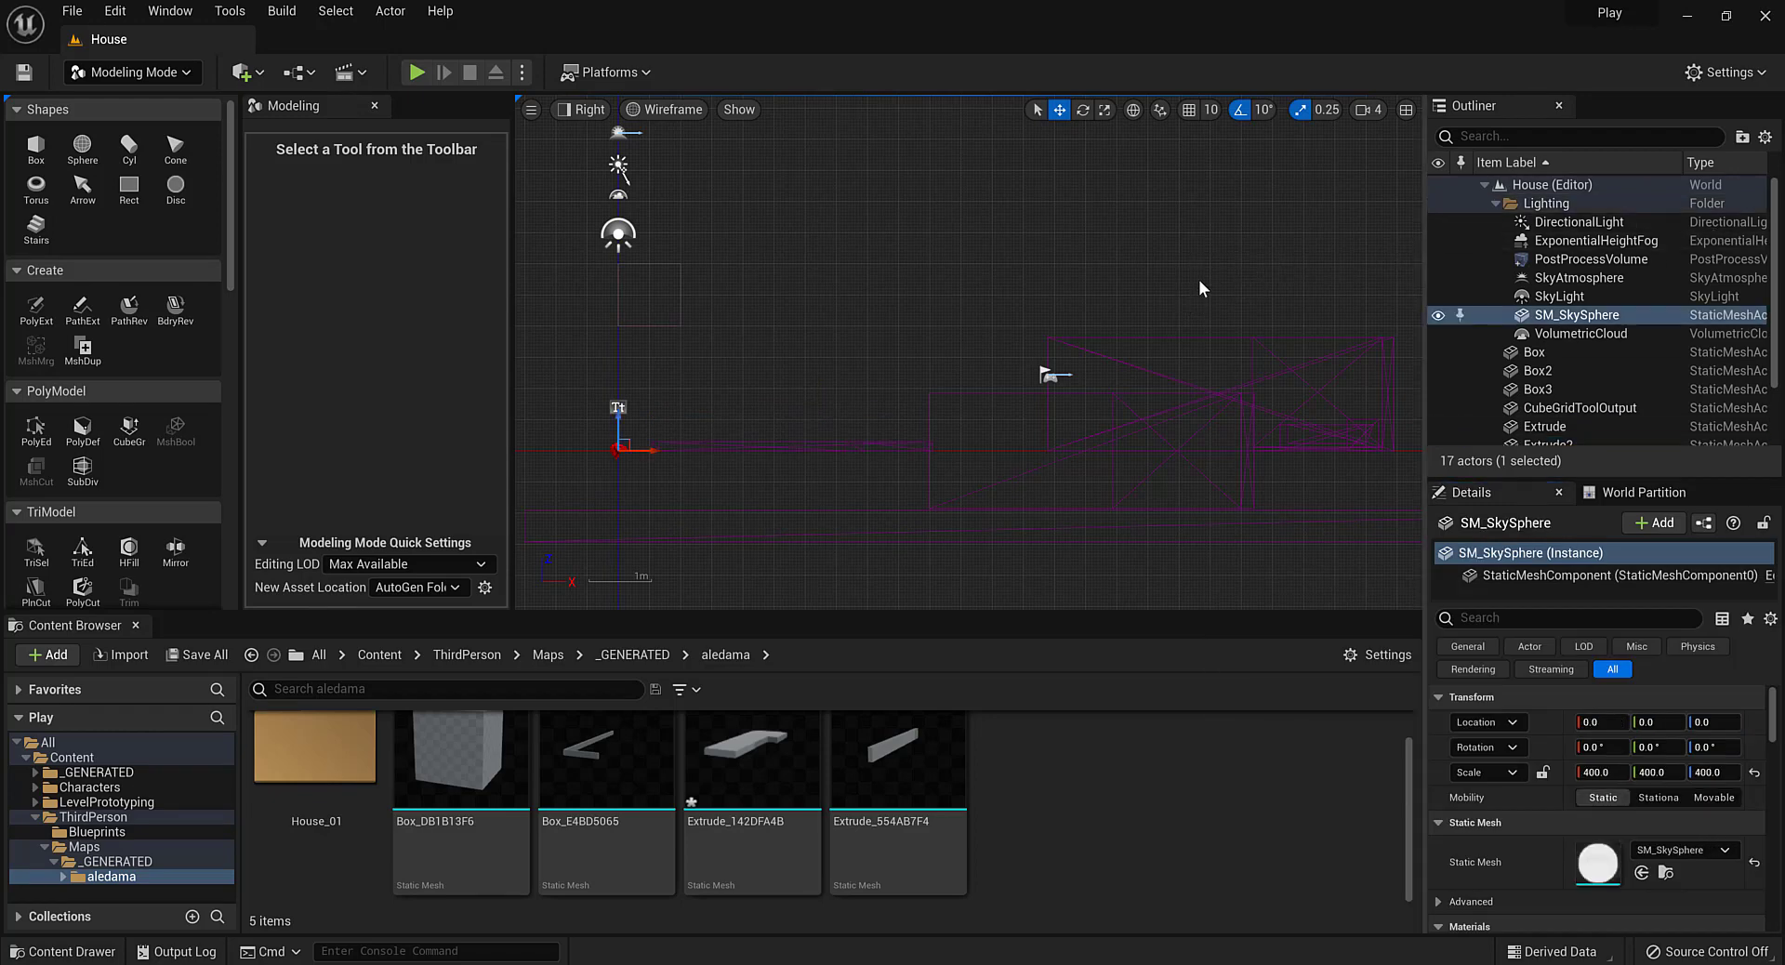
Return to the perspective view and raise the sunken Box walls beside the guest room to a Z location of about 176
{"action": "left_click", "coordinate": [600, 114]}
{"action": "left_click", "coordinate": [614, 140]}
{"action": "left_click_drag", "start_coordinate": [1028, 264], "coordinate": [1189, 279], "text": "alt"}
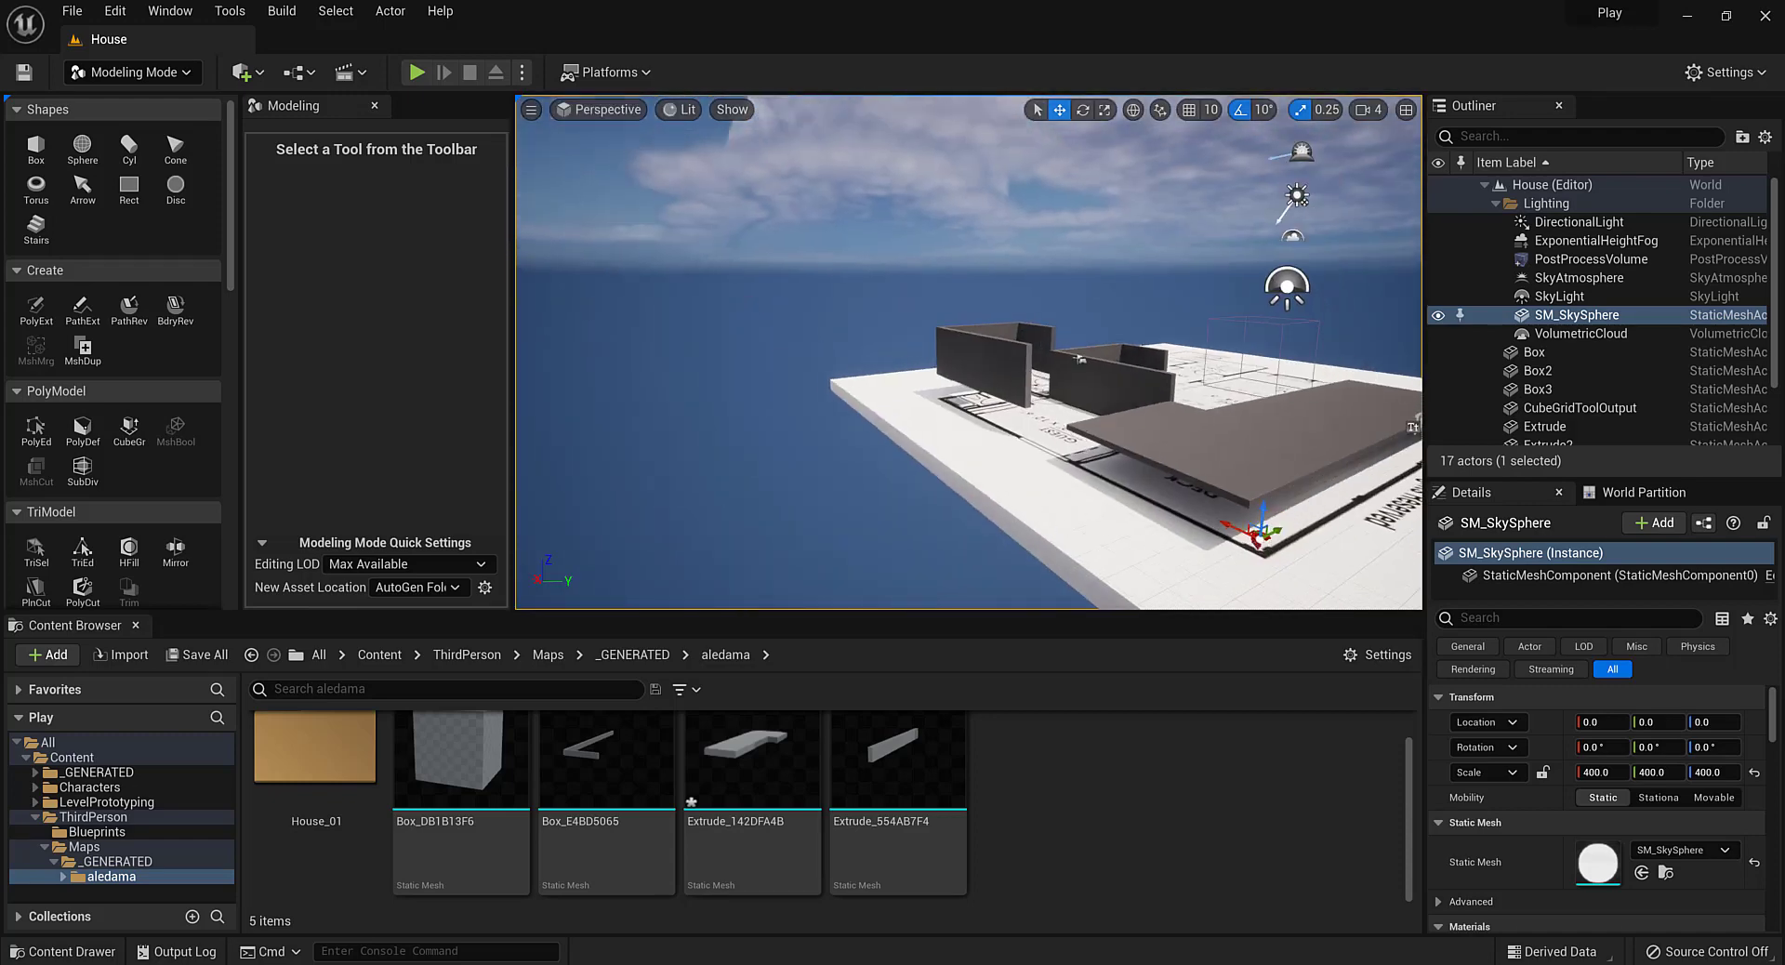
{"action": "left_click_drag", "start_coordinate": [1144, 563], "coordinate": [1111, 507], "text": "alt"}
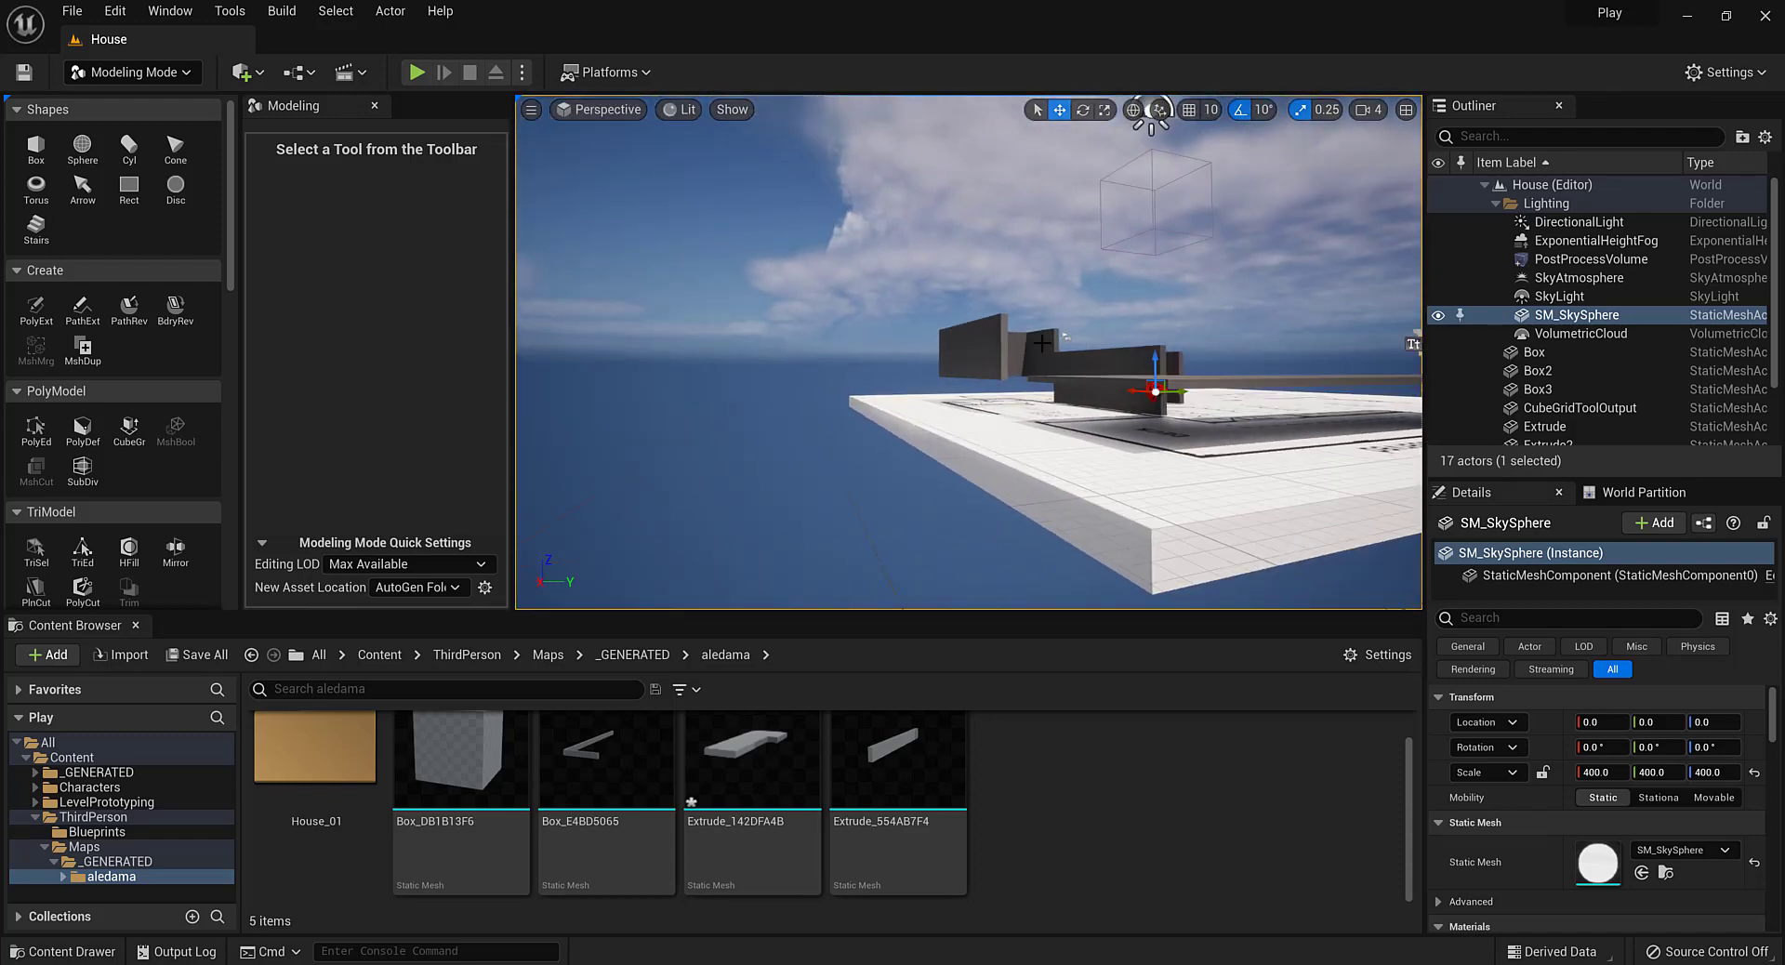
{"action": "left_click", "coordinate": [1098, 381]}
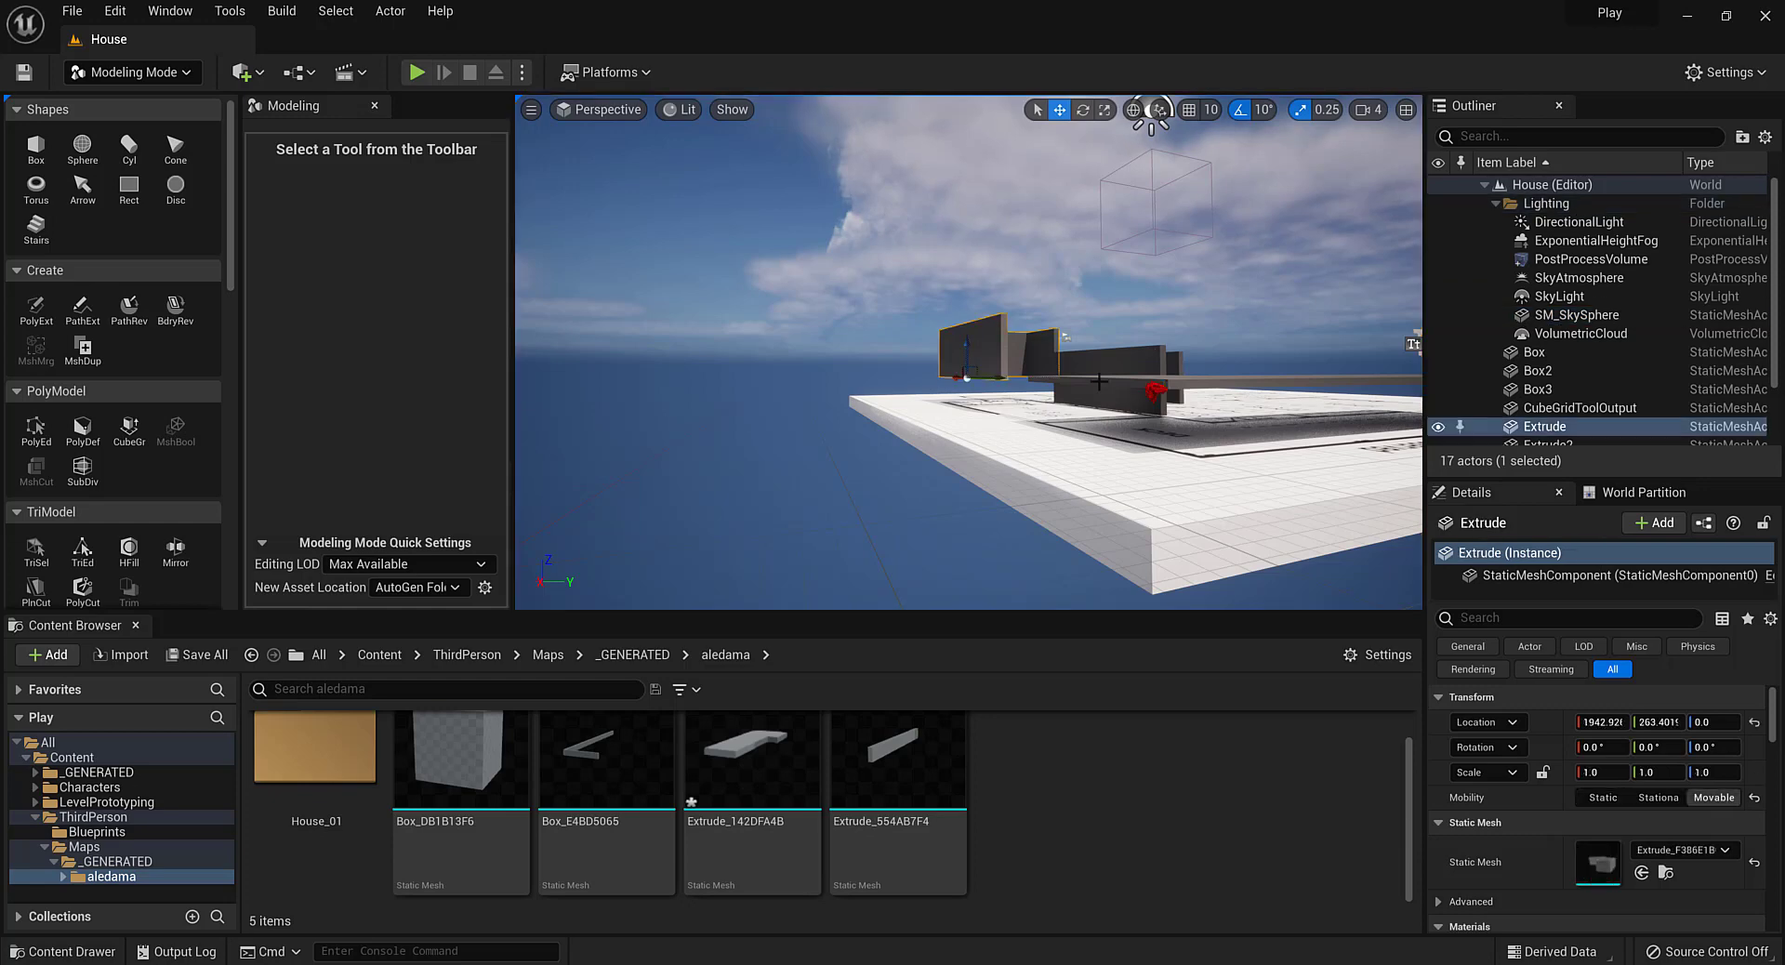
{"action": "left_click", "coordinate": [1229, 363]}
{"action": "left_click", "coordinate": [1127, 353]}
{"action": "left_click_drag", "start_coordinate": [1127, 353], "coordinate": [976, 321], "text": "alt"}
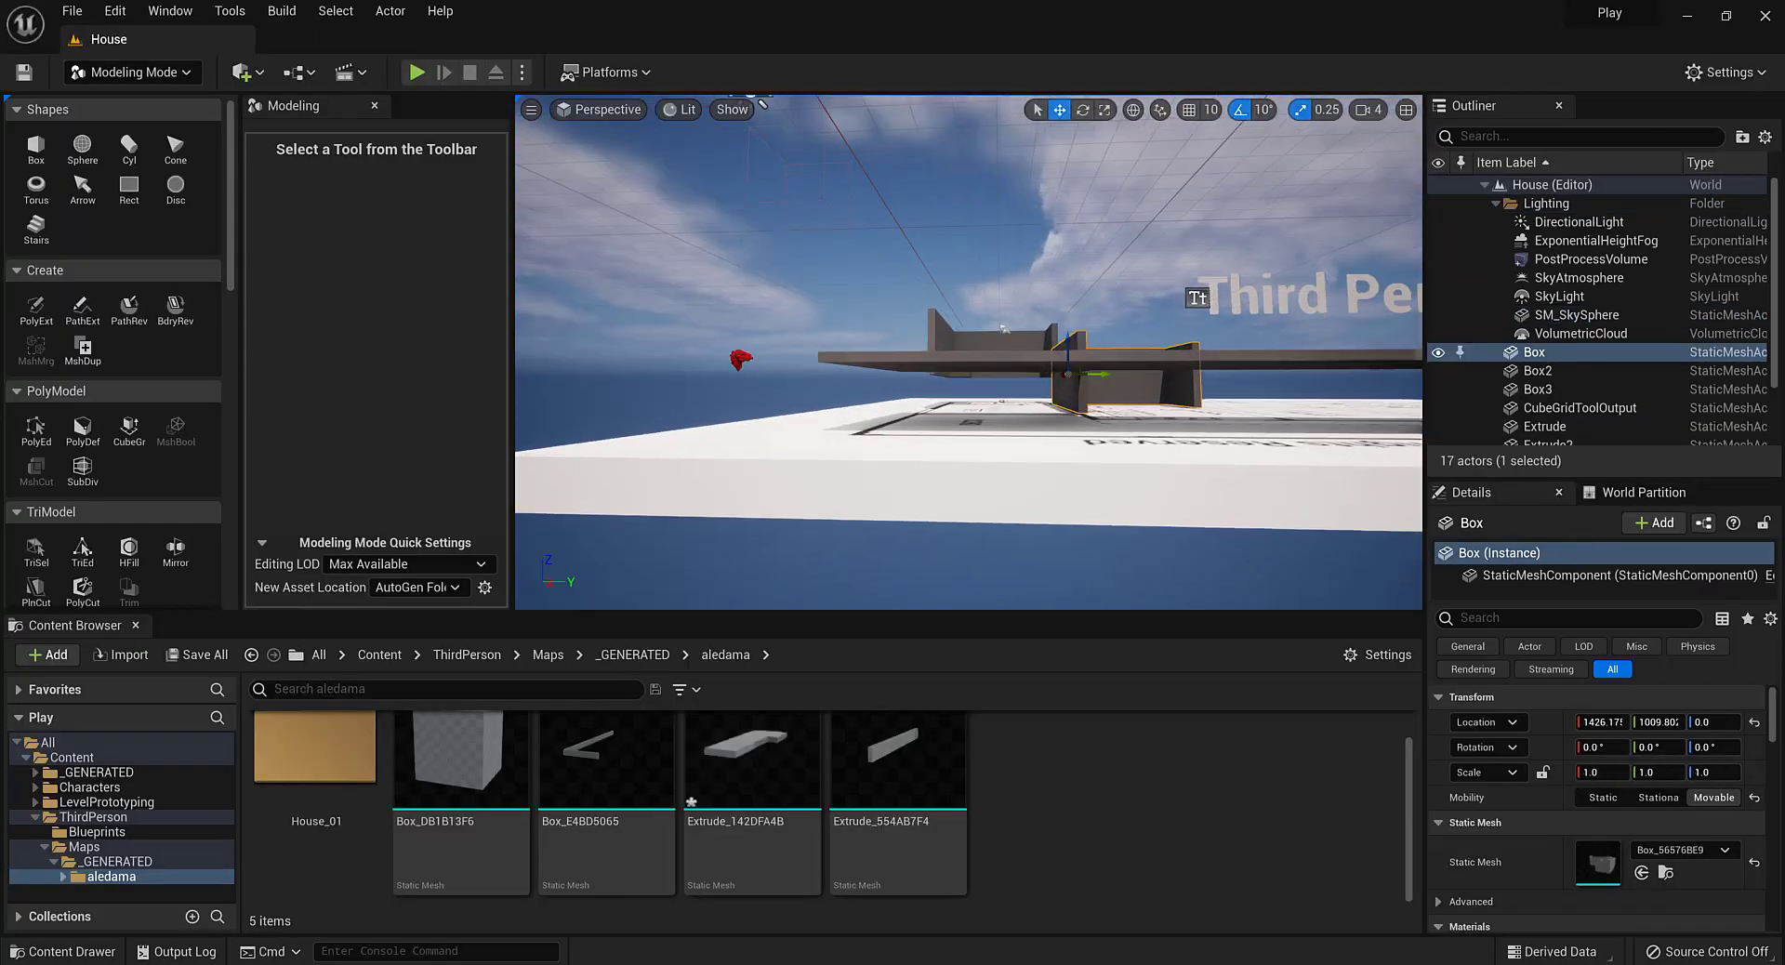
{"action": "key", "text": "w"}
{"action": "left_click_drag", "start_coordinate": [1081, 357], "coordinate": [1134, 338], "text": "alt"}
{"action": "left_click_drag", "start_coordinate": [1243, 269], "coordinate": [1199, 240], "text": "alt"}
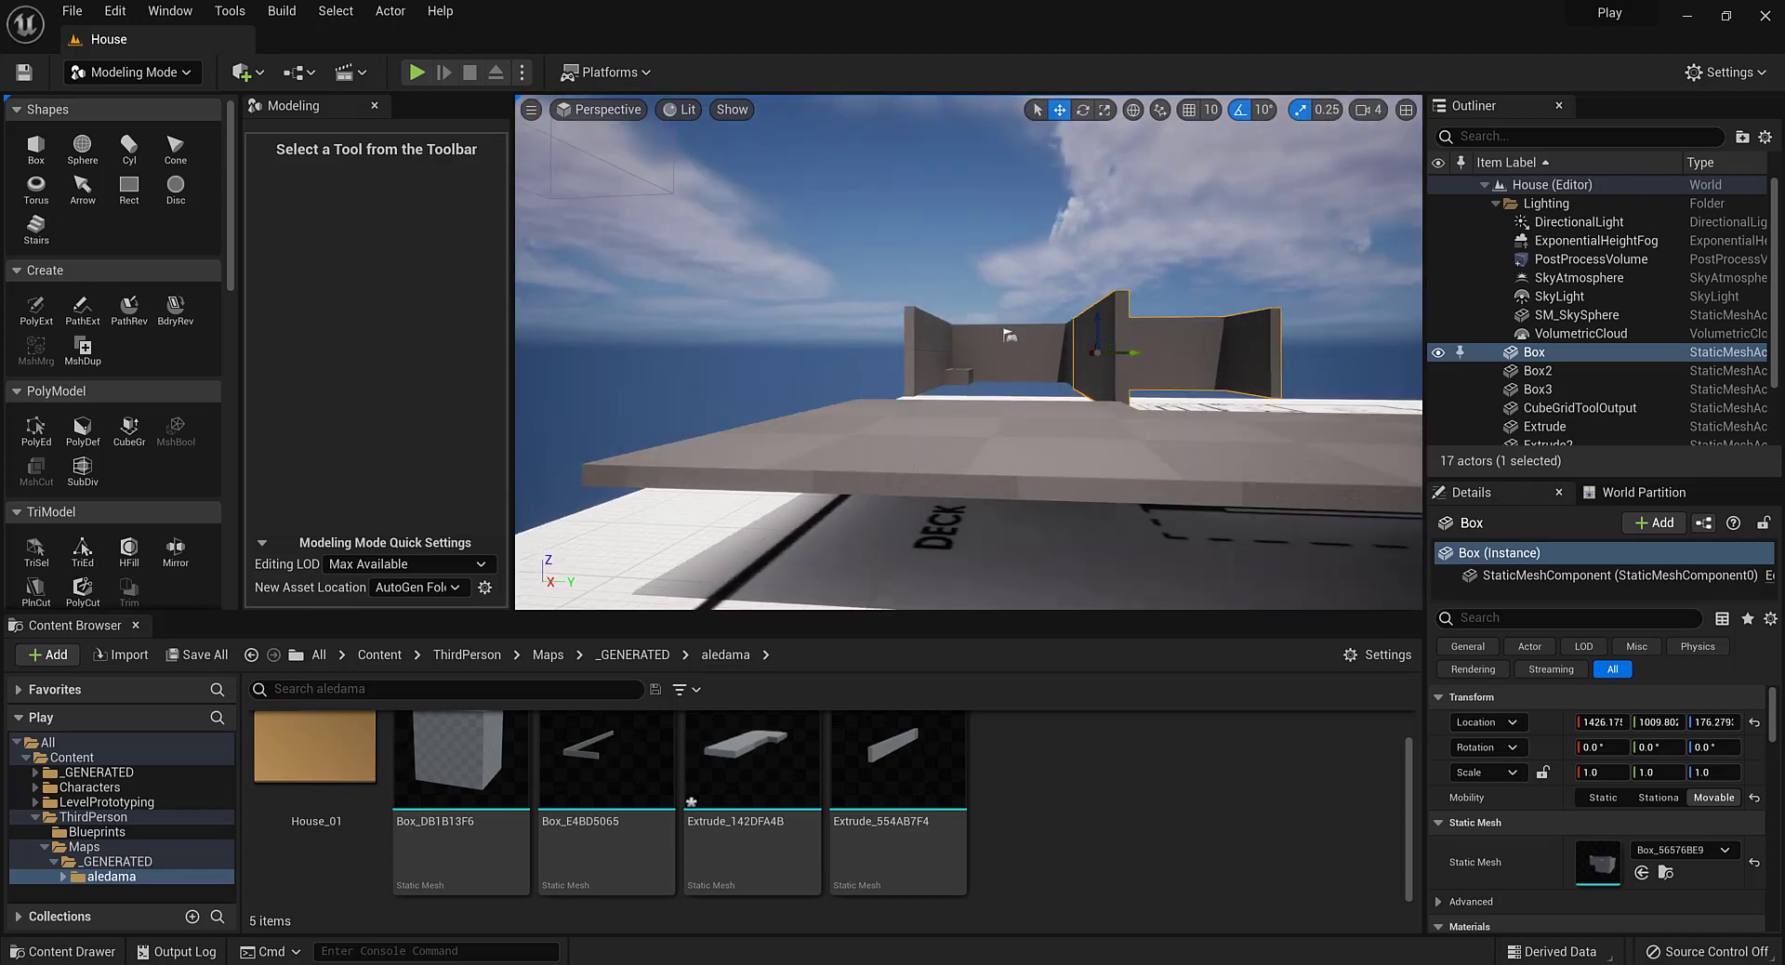
Use Edit Pivot to place the Box walls' pivot at the bottom of their bounding box, and accept it
{"action": "scroll", "coordinate": [109, 429], "scroll_direction": "down", "scroll_amount": 5}
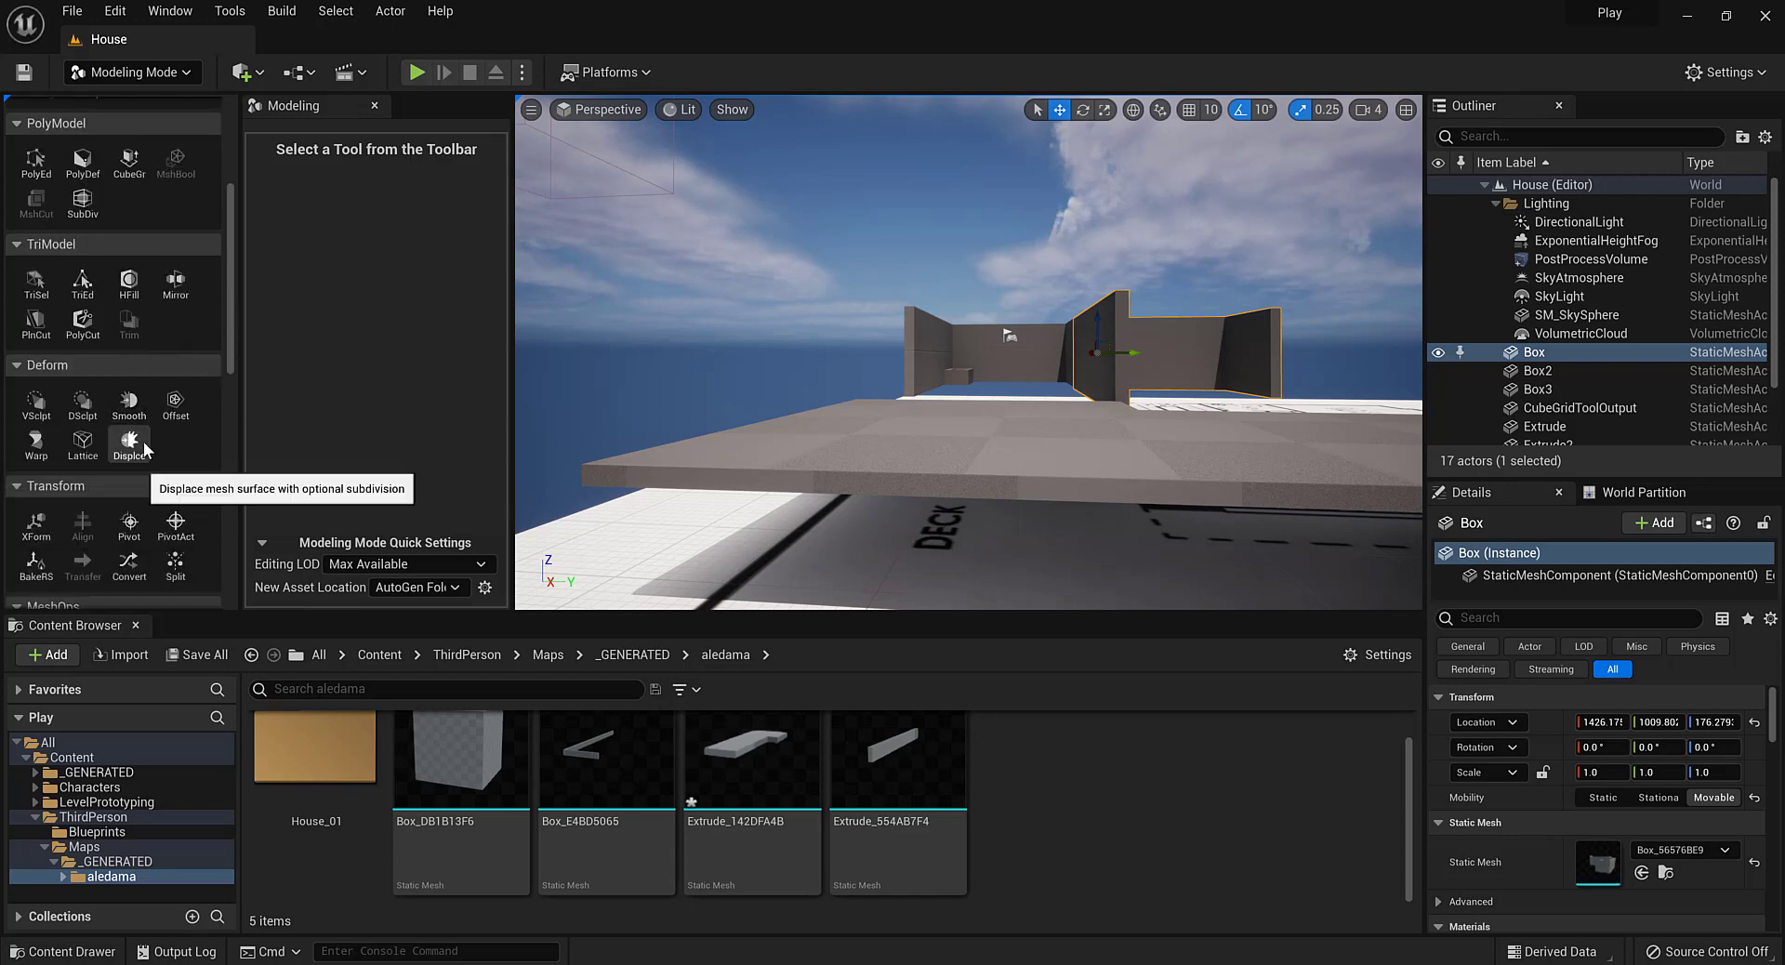
{"action": "left_click", "coordinate": [127, 437]}
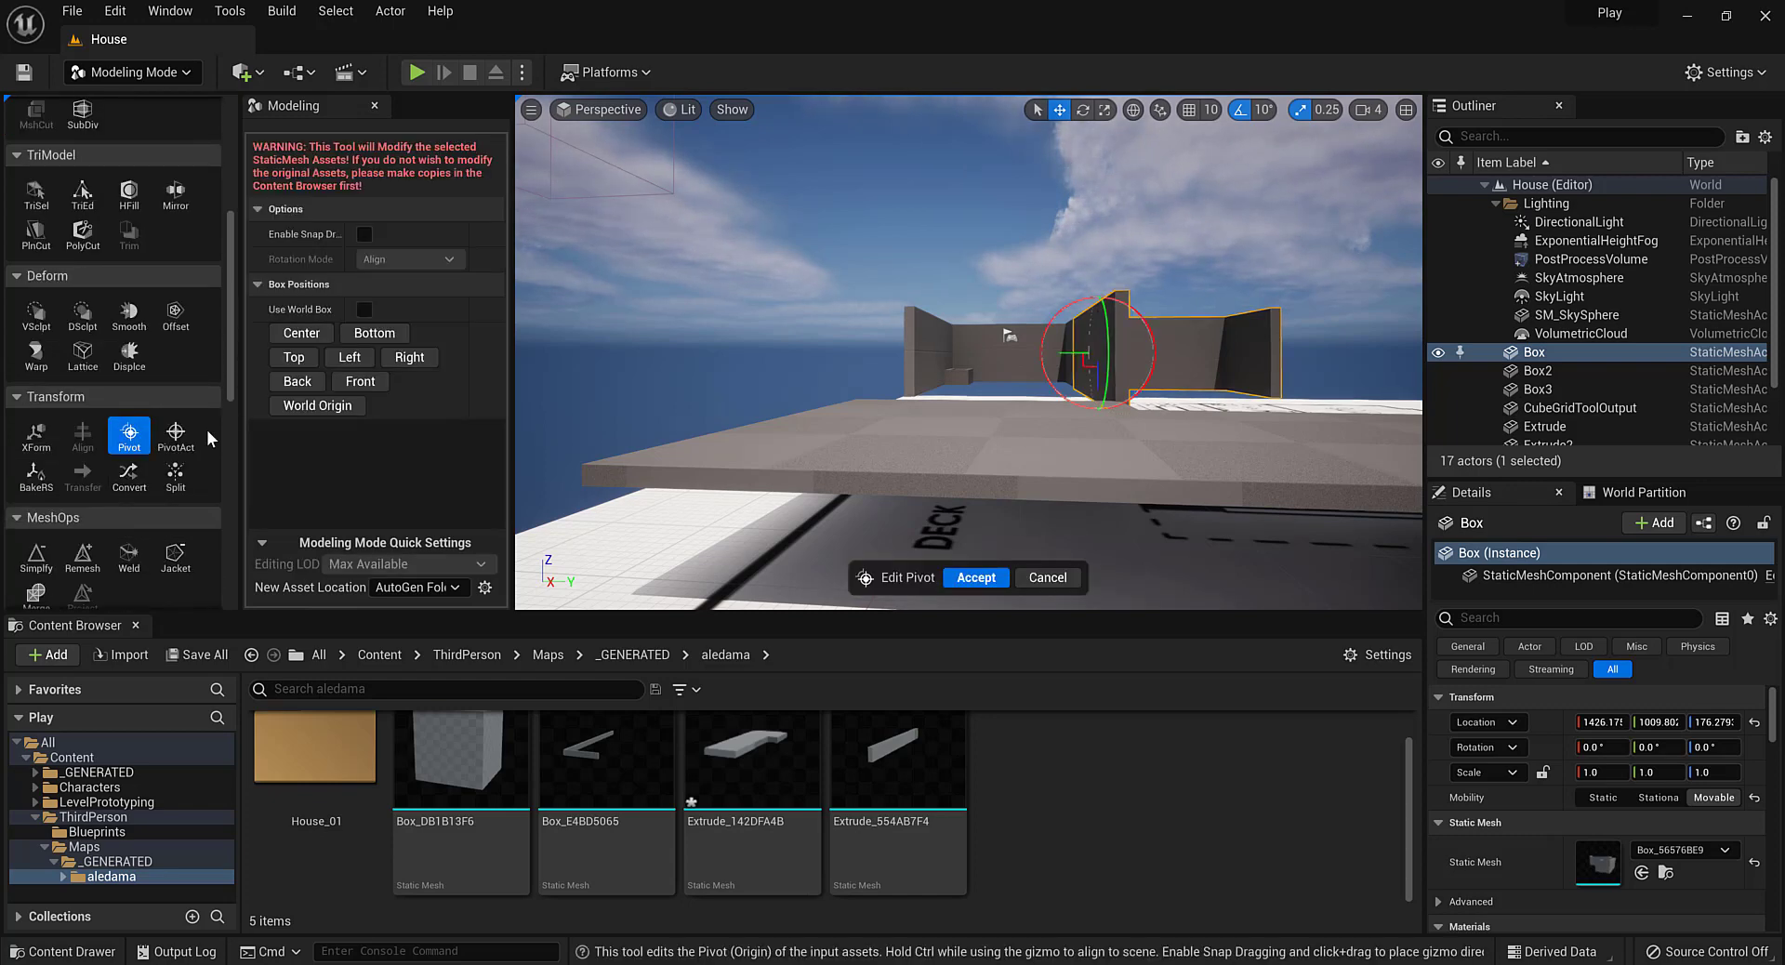
{"action": "left_click_drag", "start_coordinate": [1061, 302], "coordinate": [1209, 395], "text": "alt"}
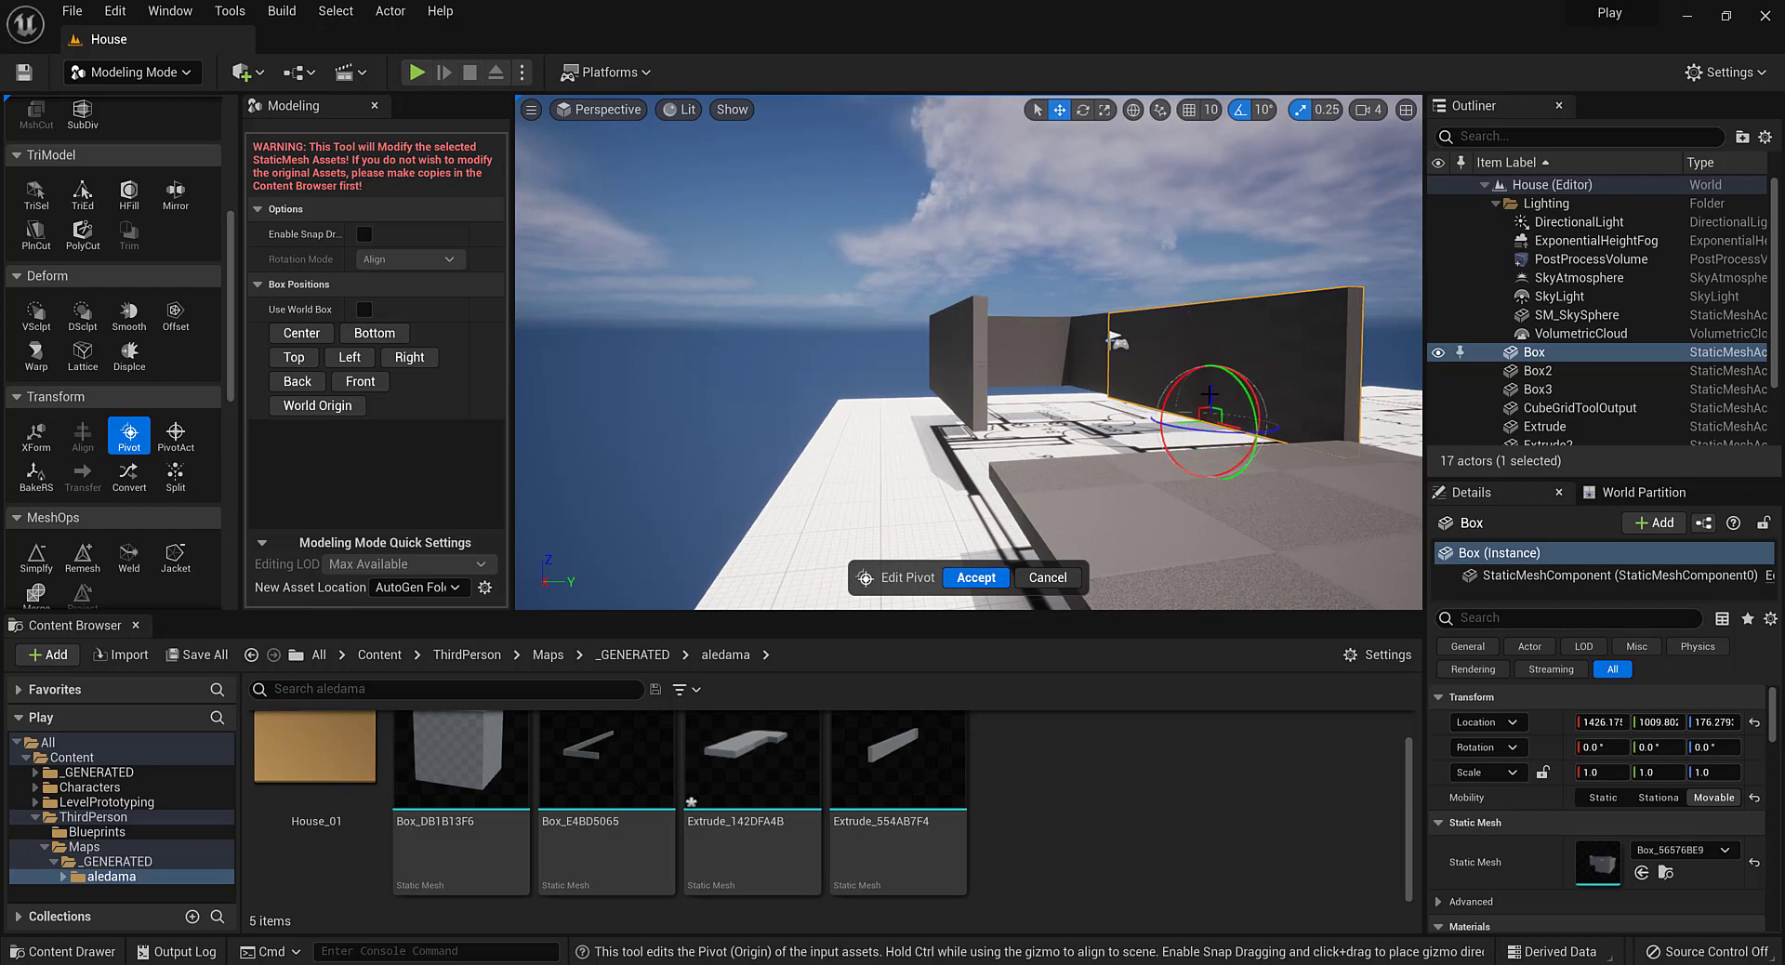
{"action": "left_click", "coordinate": [610, 108]}
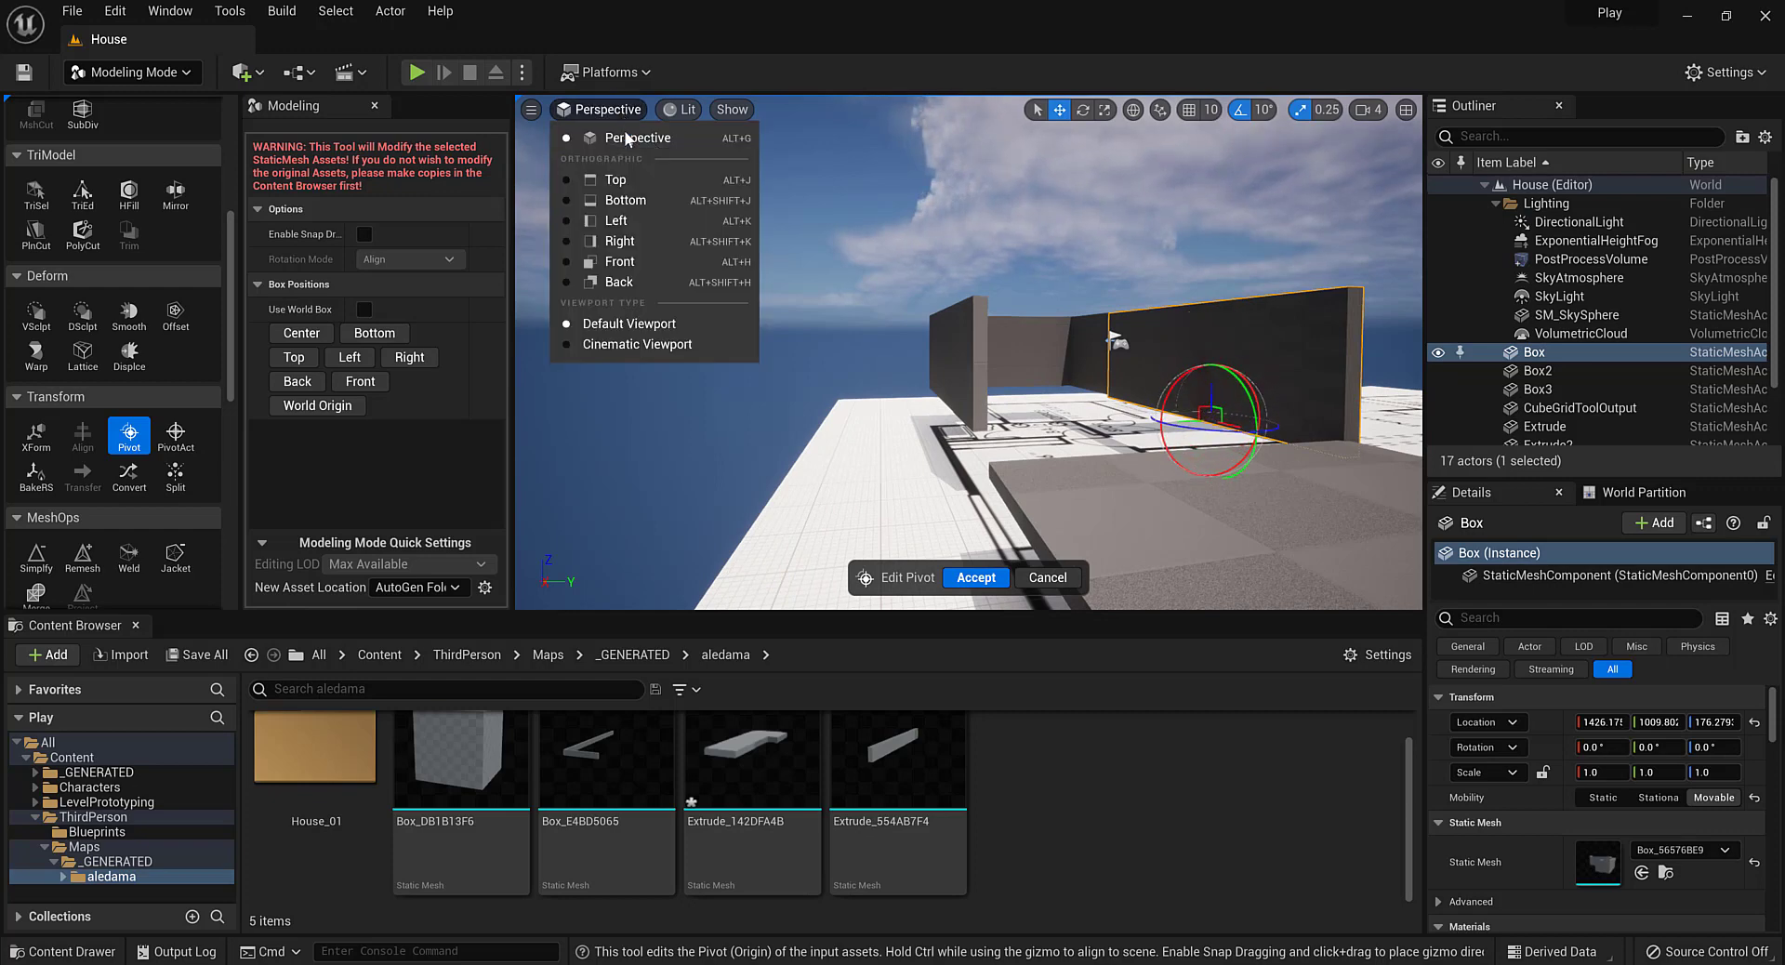
{"action": "left_click", "coordinate": [609, 244]}
{"action": "scroll", "coordinate": [1064, 455], "scroll_direction": "up", "scroll_amount": 4}
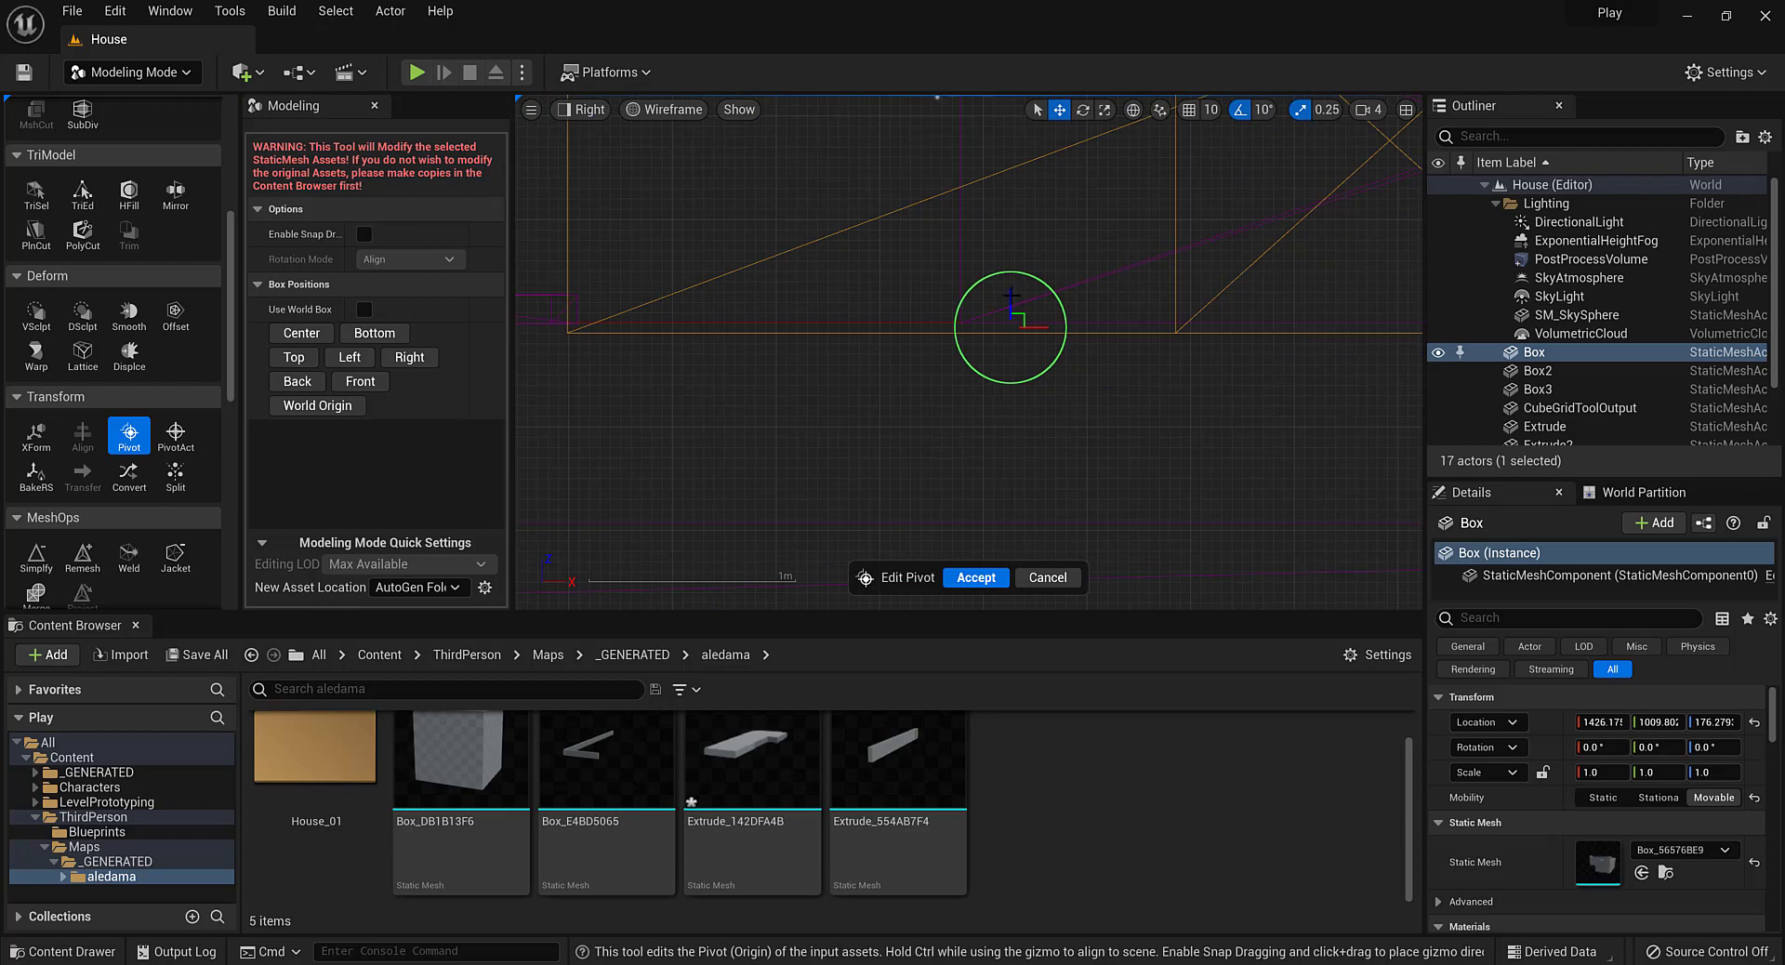
{"action": "left_click_drag", "start_coordinate": [1012, 296], "coordinate": [1010, 299]}
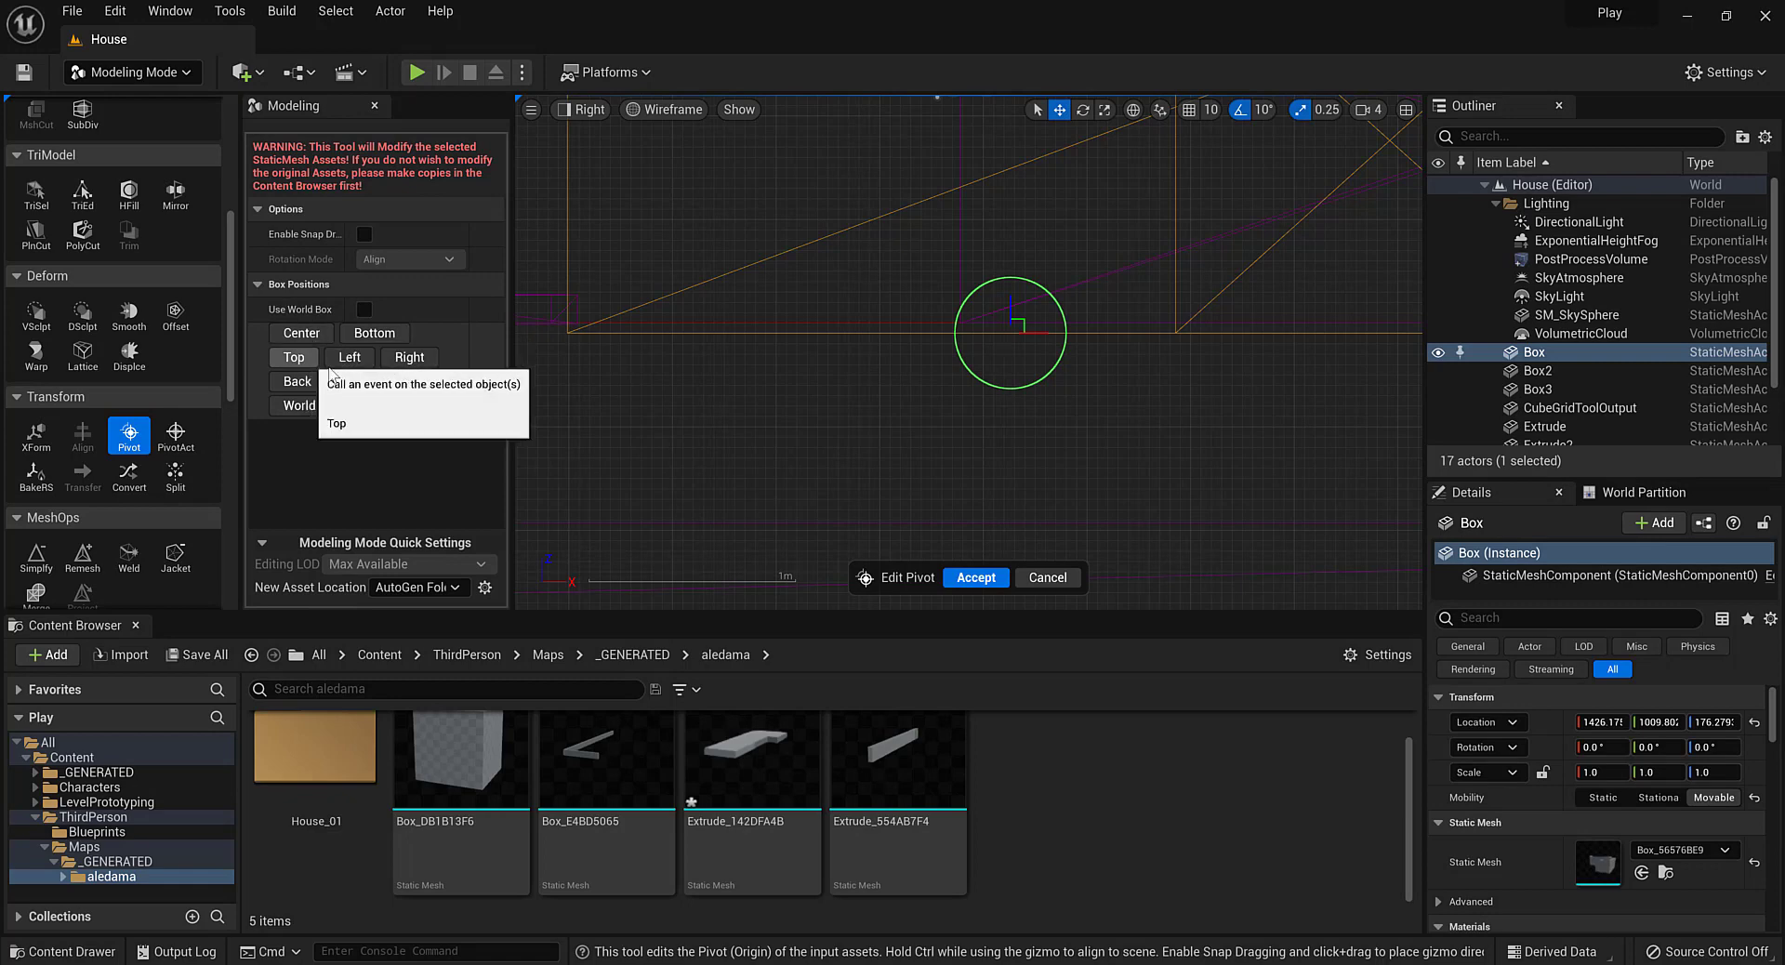
{"action": "left_click", "coordinate": [372, 336]}
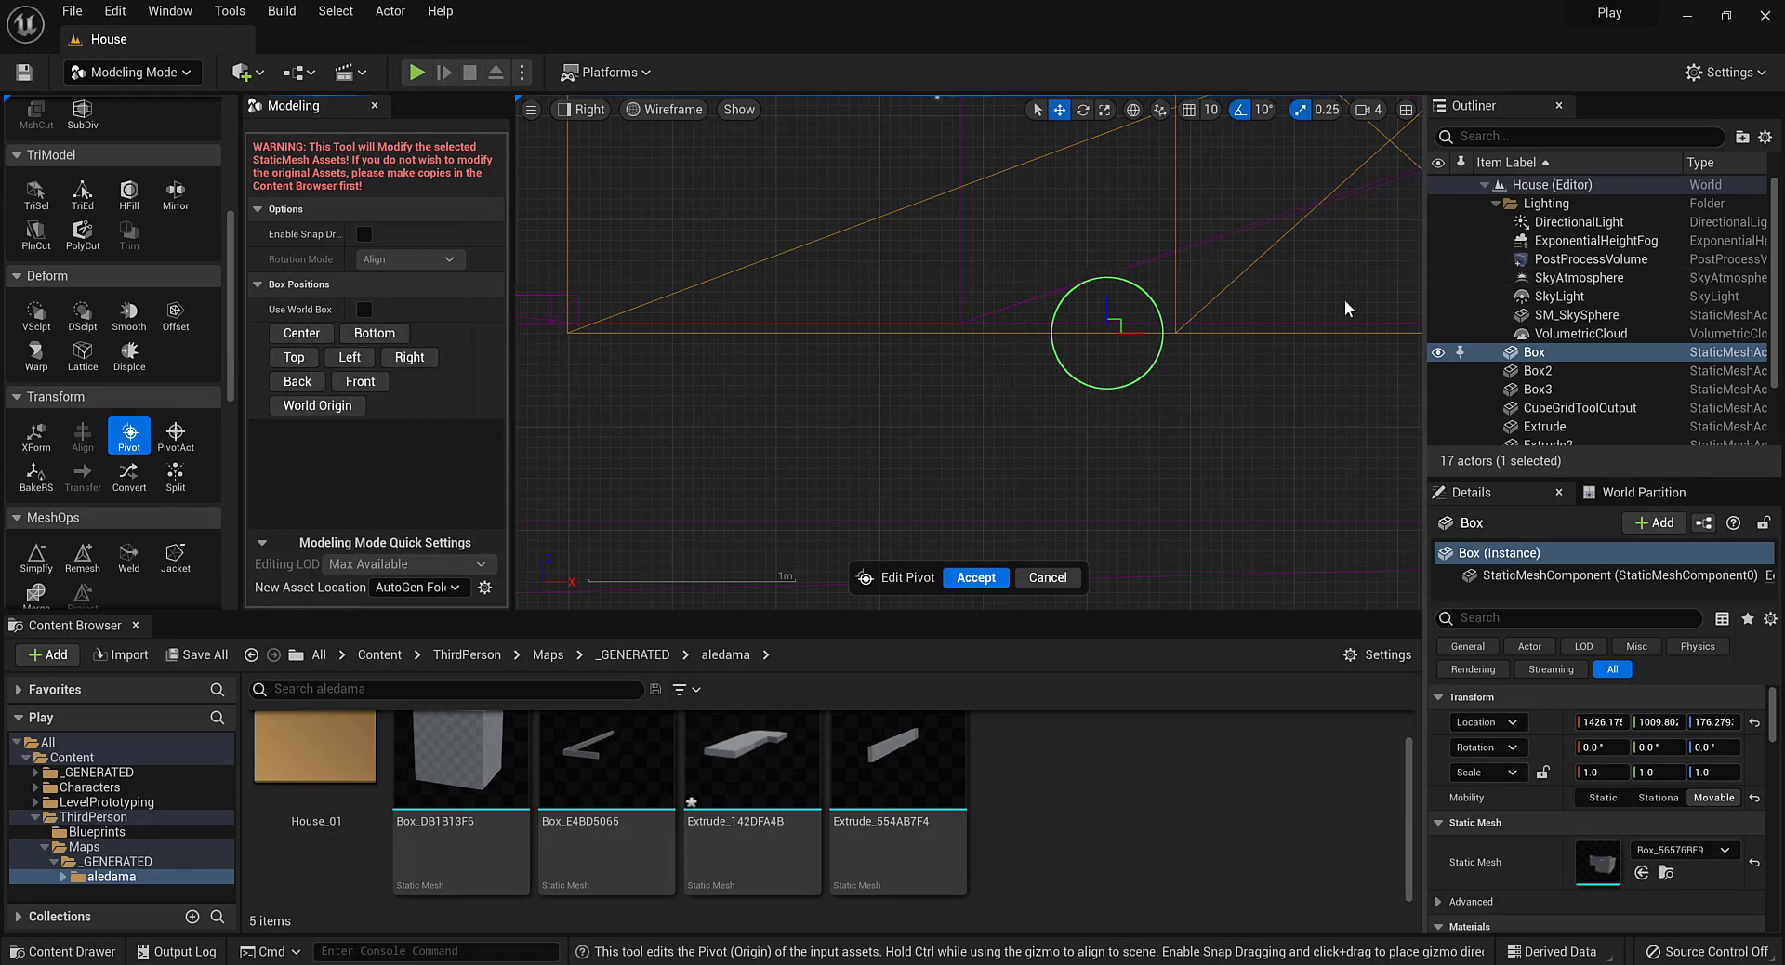
{"action": "left_click", "coordinate": [975, 577]}
{"action": "scroll", "coordinate": [1103, 459], "scroll_direction": "down", "scroll_amount": 6}
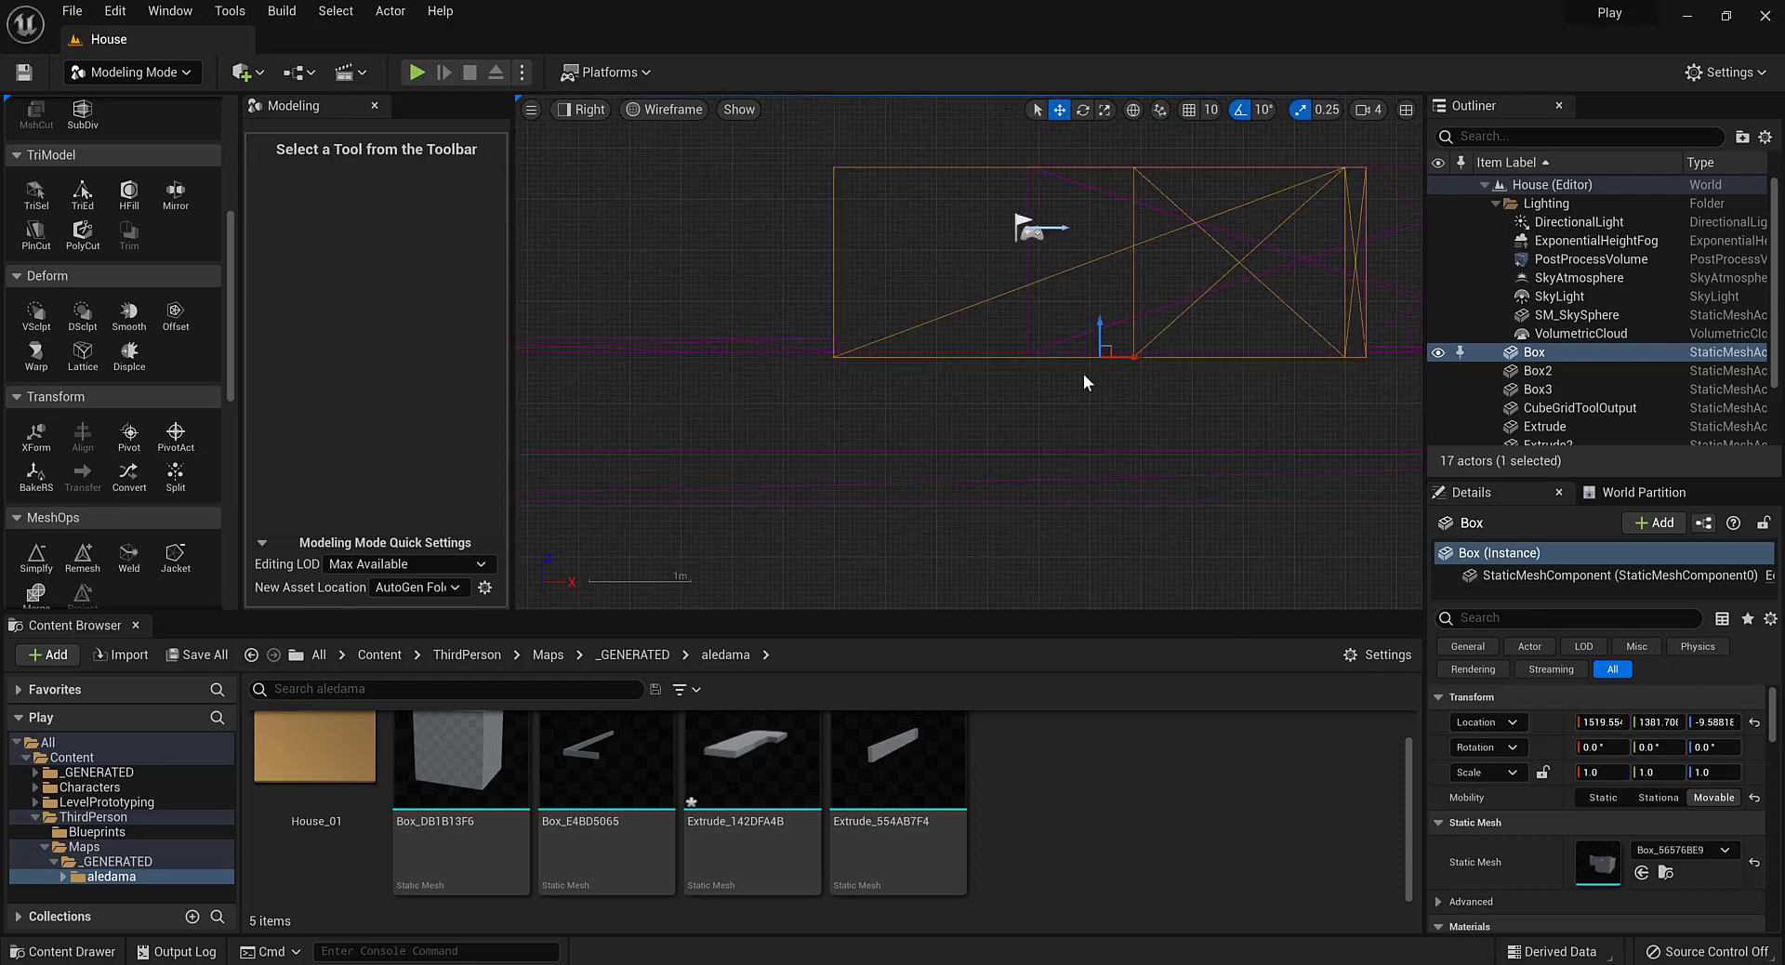
Return to the perspective view and select the PlayerStart hovering over the guest room
{"action": "scroll", "coordinate": [1050, 426], "scroll_direction": "up", "scroll_amount": 2}
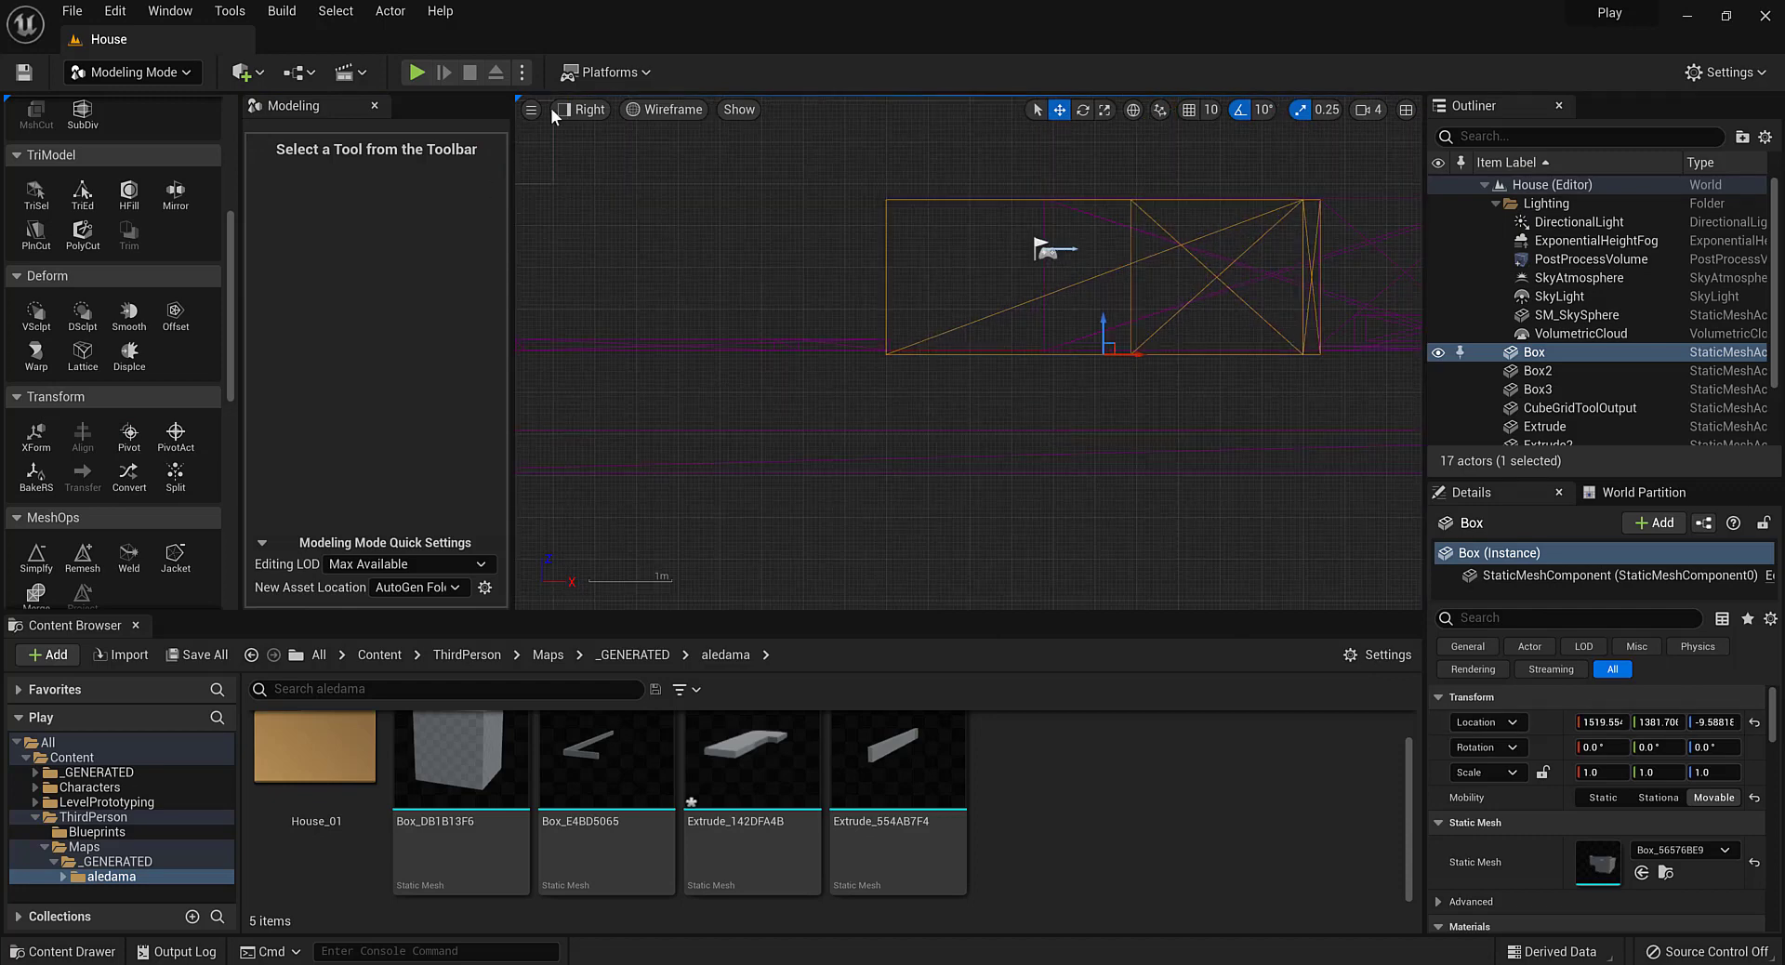
{"action": "left_click", "coordinate": [577, 109]}
{"action": "left_click", "coordinate": [603, 141]}
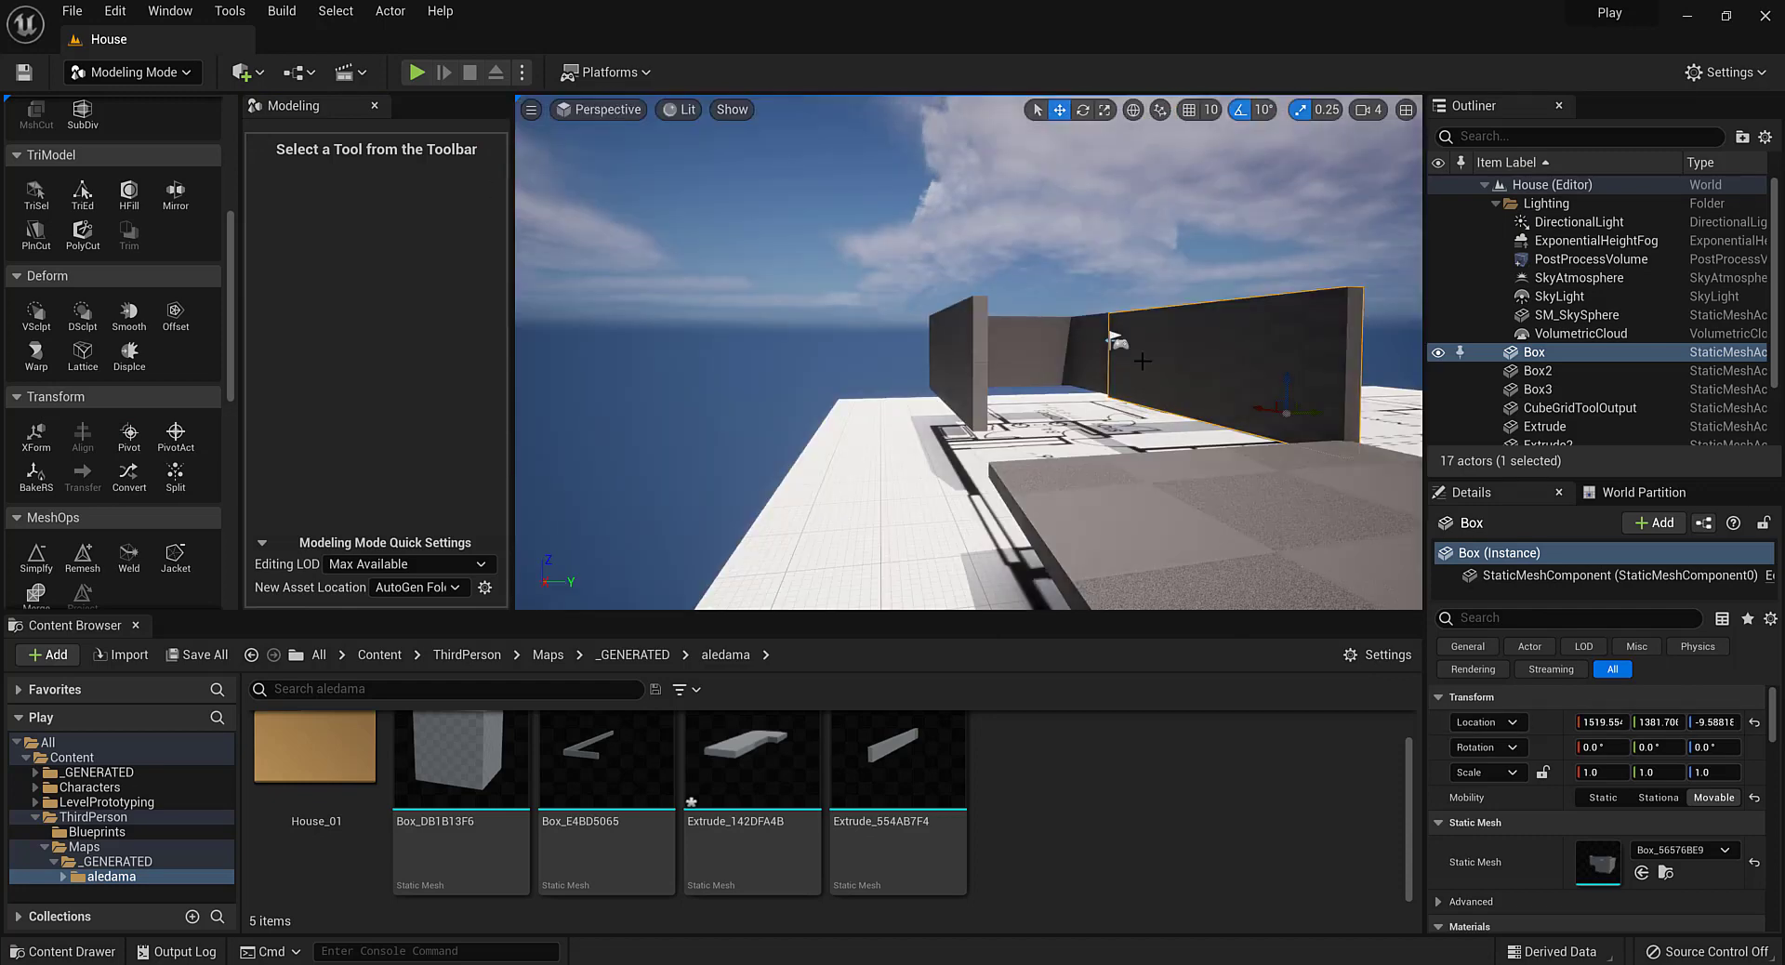
{"action": "left_click", "coordinate": [1123, 343]}
{"action": "right_click_drag", "start_coordinate": [1162, 409], "coordinate": [1140, 409]}
{"action": "key", "text": "d"}
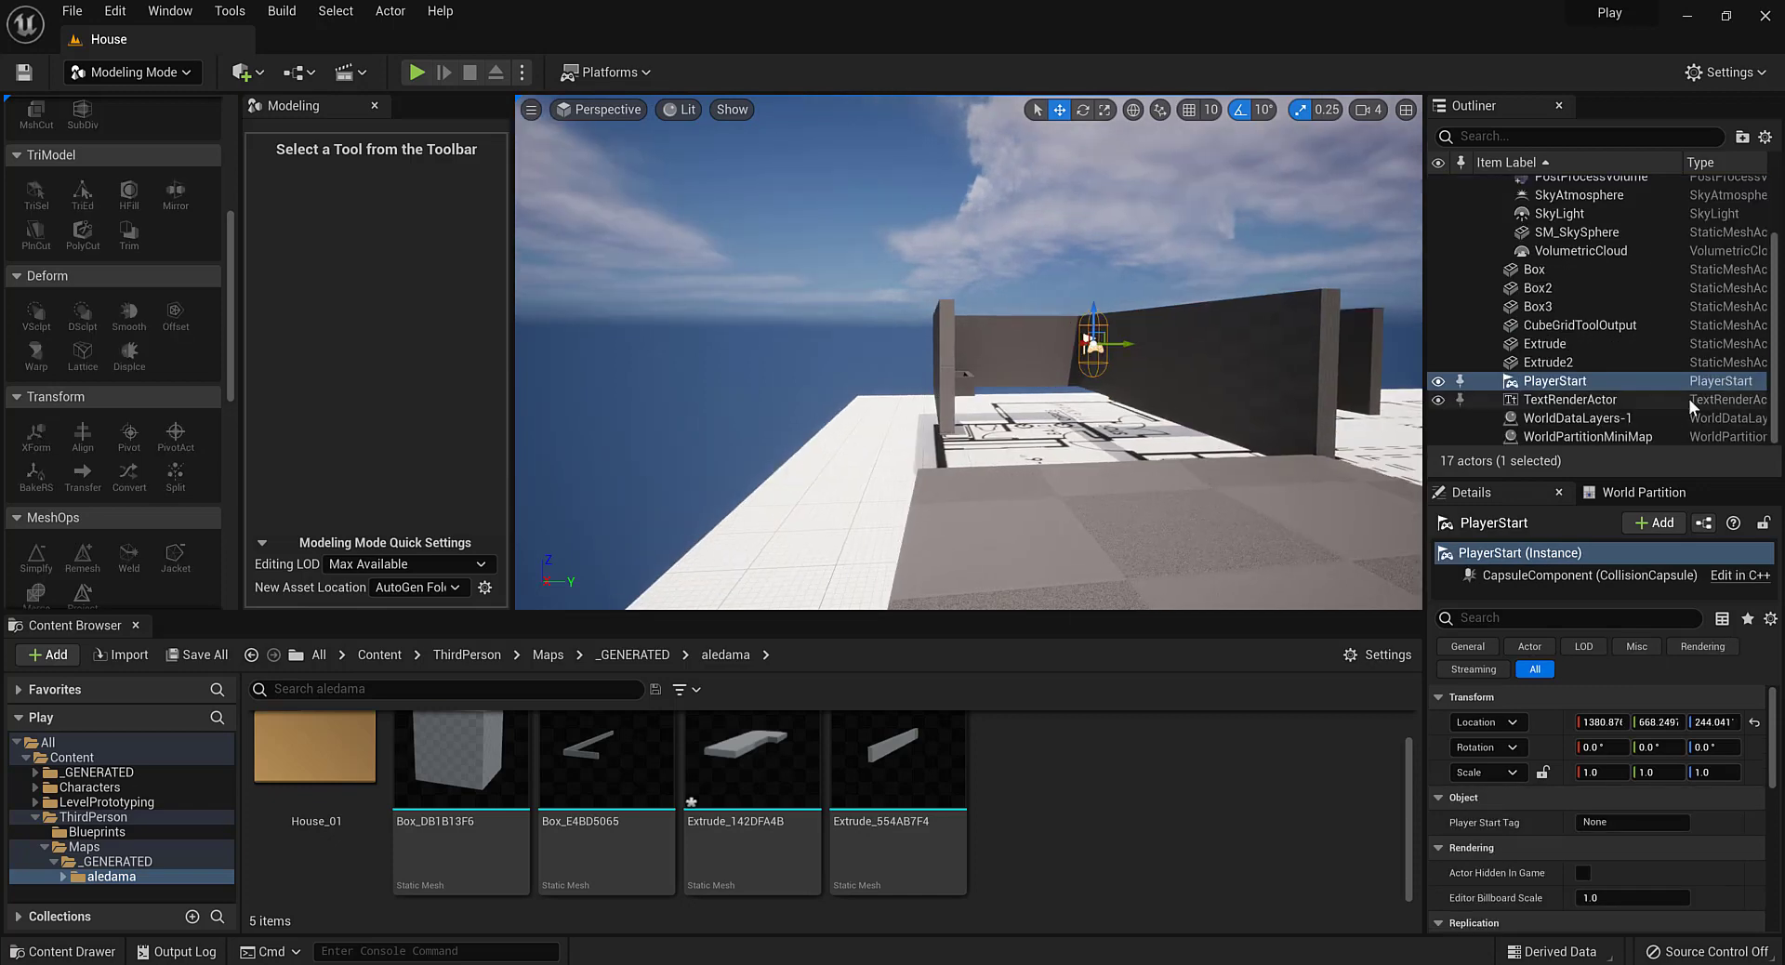
{"action": "left_click", "coordinate": [1717, 720]}
{"action": "left_click", "coordinate": [908, 319]}
{"action": "scroll", "coordinate": [907, 319], "scroll_direction": "up", "scroll_amount": 2}
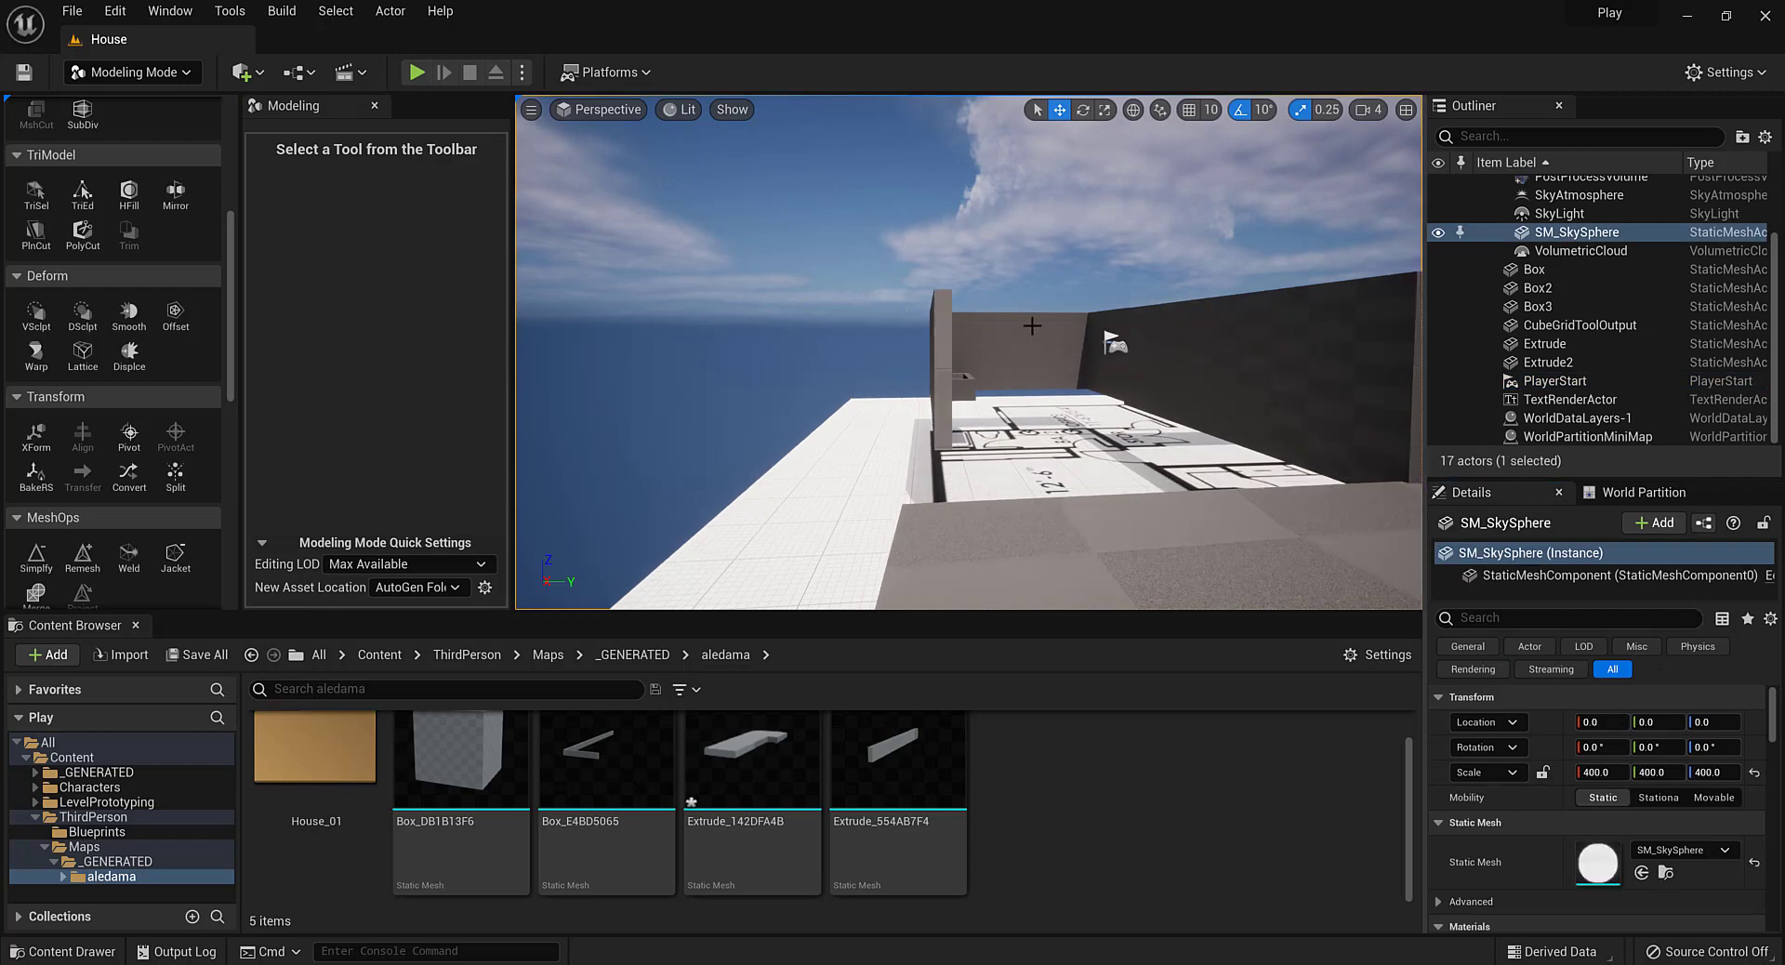
Lower the PlayerStart in the guest room toward the floor plan, and undo the last move
{"action": "left_click", "coordinate": [1115, 343]}
{"action": "left_click_drag", "start_coordinate": [1118, 309], "coordinate": [1115, 371]}
{"action": "mouse_move", "coordinate": [1080, 392]}
{"action": "right_mouse_down"}
{"action": "mouse_move", "coordinate": [1051, 392]}
{"action": "mouse_move", "coordinate": [1079, 393]}
{"action": "right_mouse_up"}
{"action": "left_click_drag", "start_coordinate": [1025, 402], "coordinate": [1028, 499]}
{"action": "right_click_drag", "start_coordinate": [624, 428], "coordinate": [875, 416]}
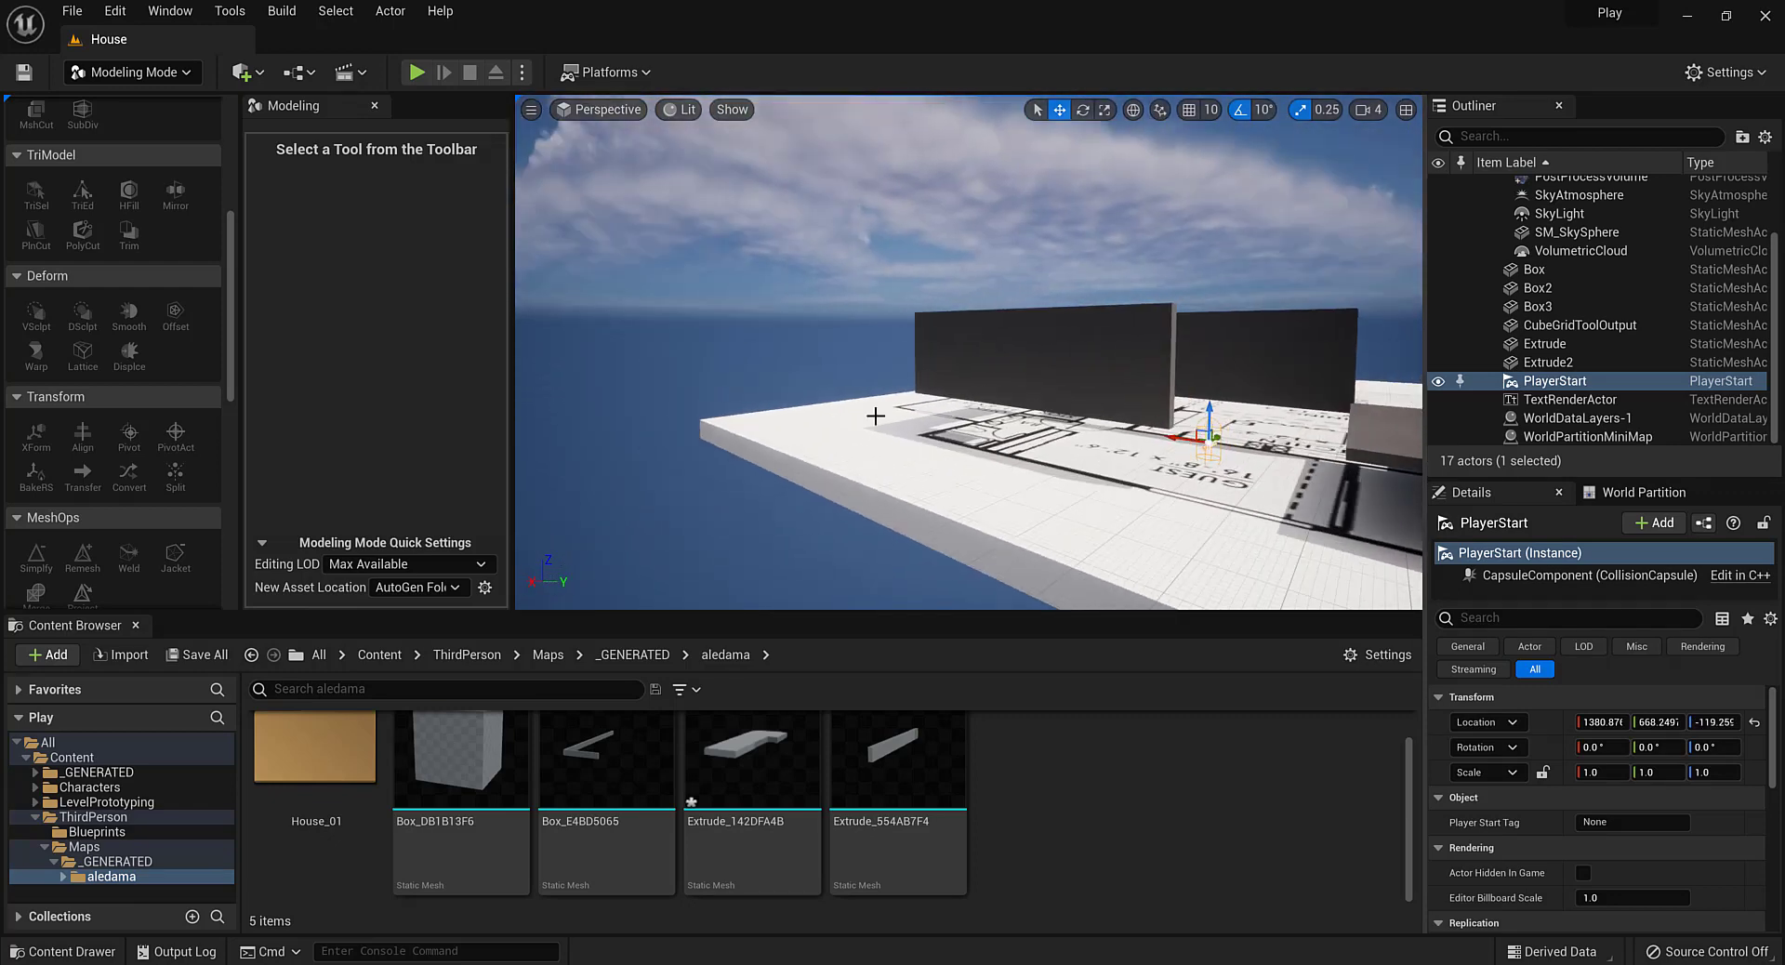
{"action": "key", "text": "ctrl+z"}
Use Edit Pivot to place the floor plan slab's pivot at the bottom of its bounding box, and try Z locations of 0 and about -121
{"action": "left_click", "coordinate": [1108, 506]}
{"action": "right_click_drag", "start_coordinate": [1108, 506], "coordinate": [1223, 474]}
{"action": "left_click_drag", "start_coordinate": [1108, 474], "coordinate": [1175, 418], "text": "alt"}
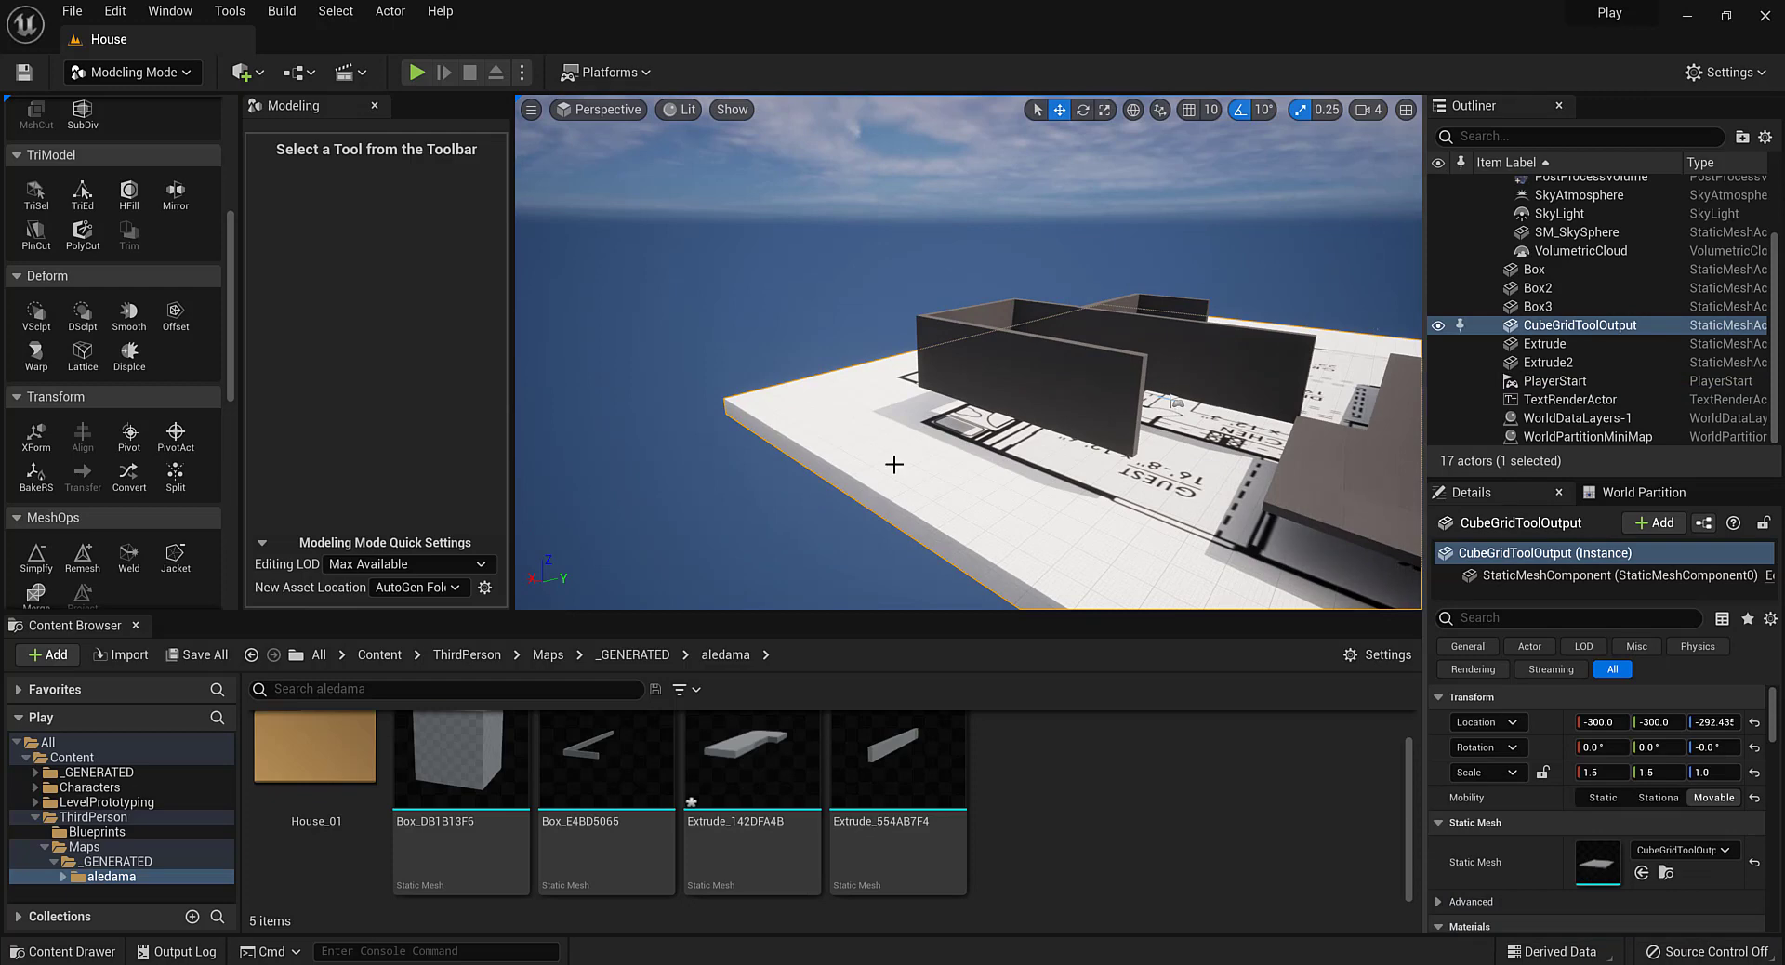
{"action": "left_click_drag", "start_coordinate": [894, 464], "coordinate": [1327, 358], "text": "alt"}
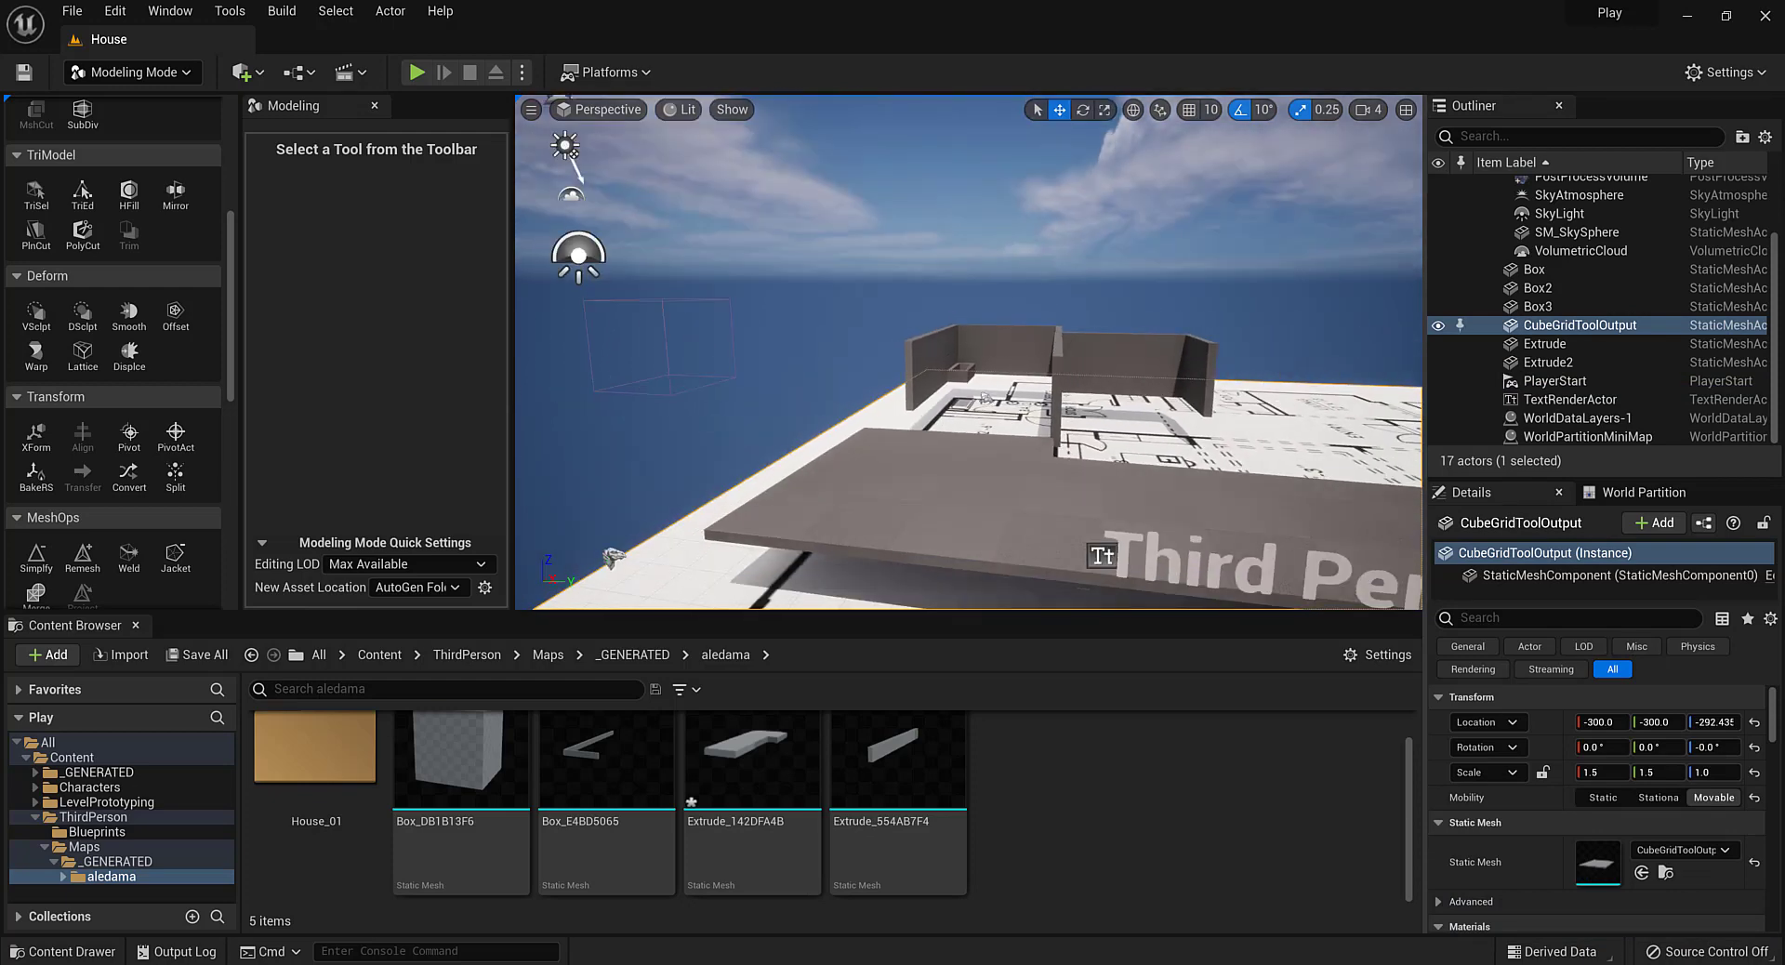
{"action": "middle_click_drag", "start_coordinate": [1326, 358], "coordinate": [1755, 675]}
{"action": "scroll", "coordinate": [838, 354], "scroll_direction": "down", "scroll_amount": 3}
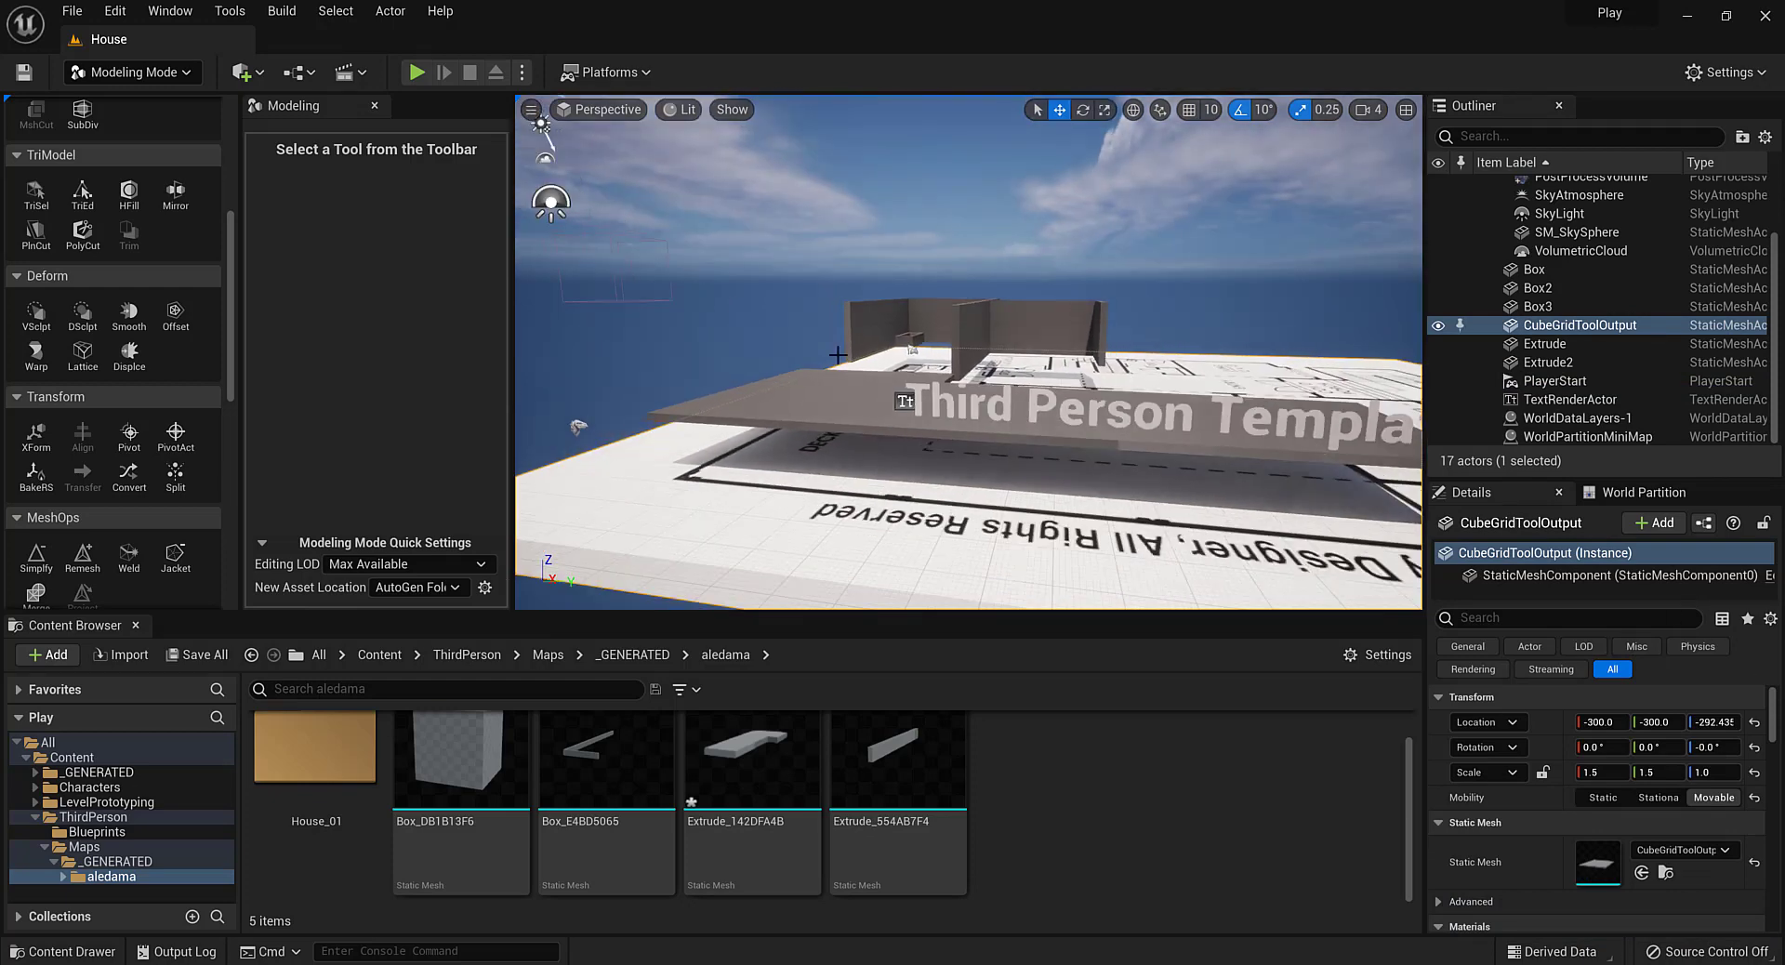
{"action": "left_click", "coordinate": [139, 451]}
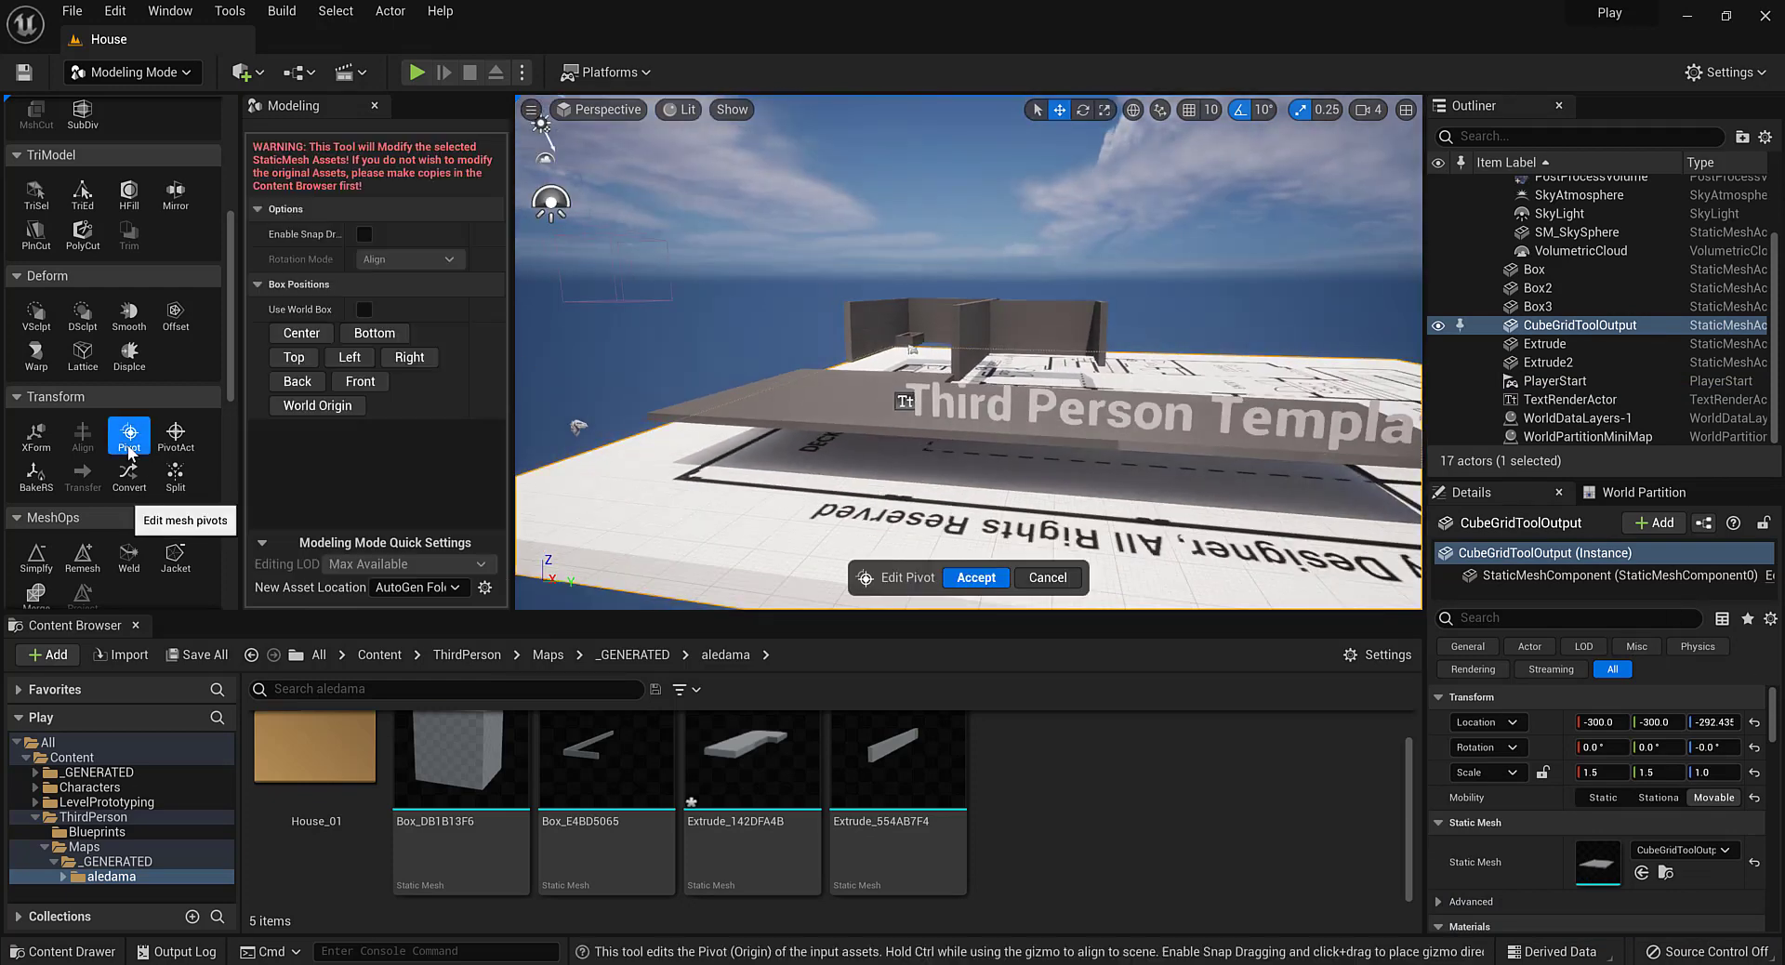
{"action": "left_click", "coordinate": [367, 357]}
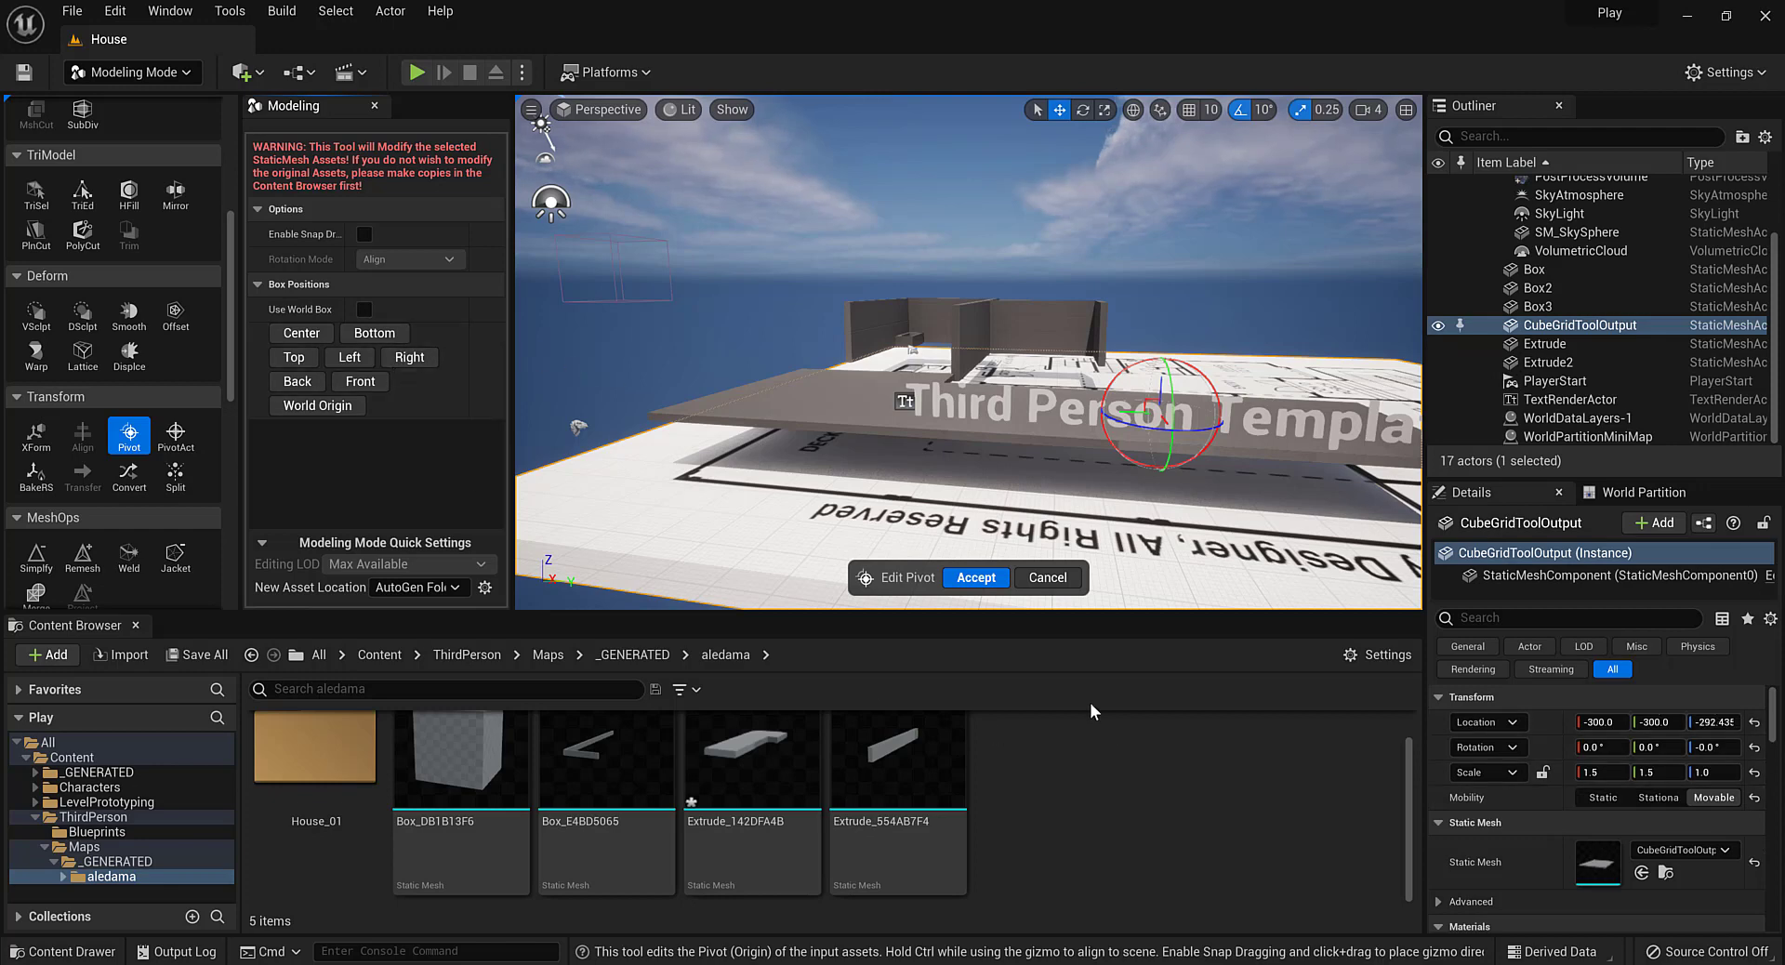
{"action": "left_click", "coordinate": [976, 577]}
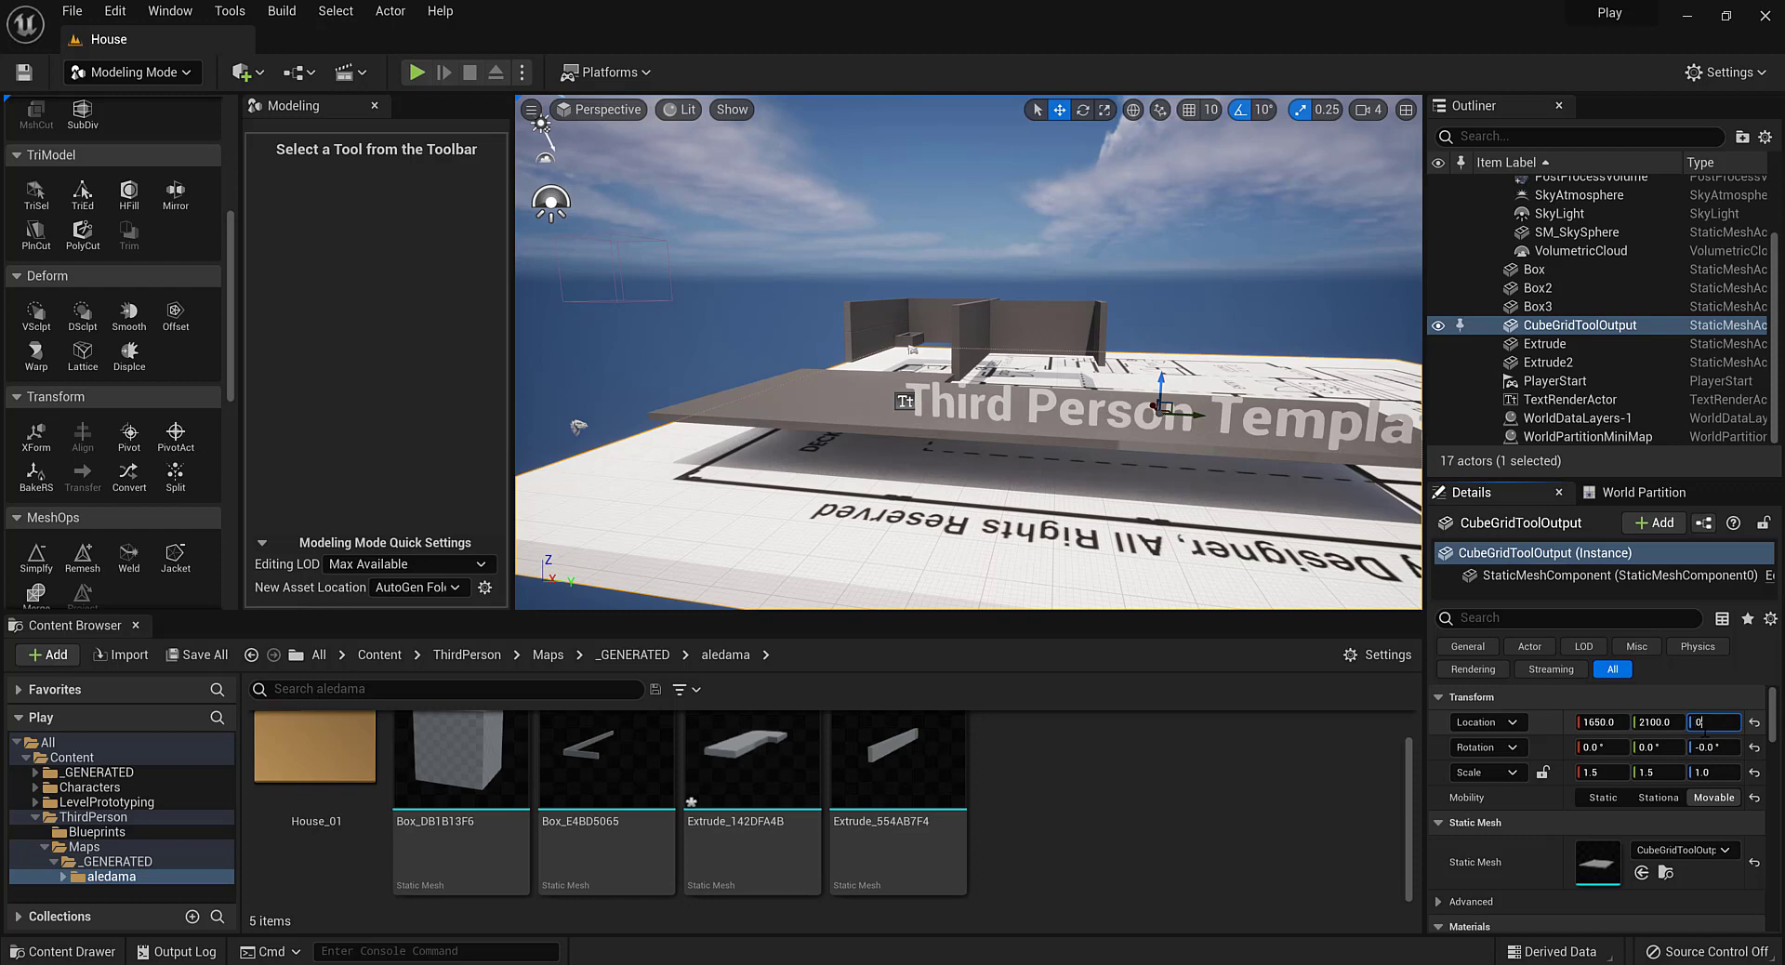
{"action": "key", "text": "Return"}
{"action": "right_click_drag", "start_coordinate": [667, 215], "coordinate": [947, 331]}
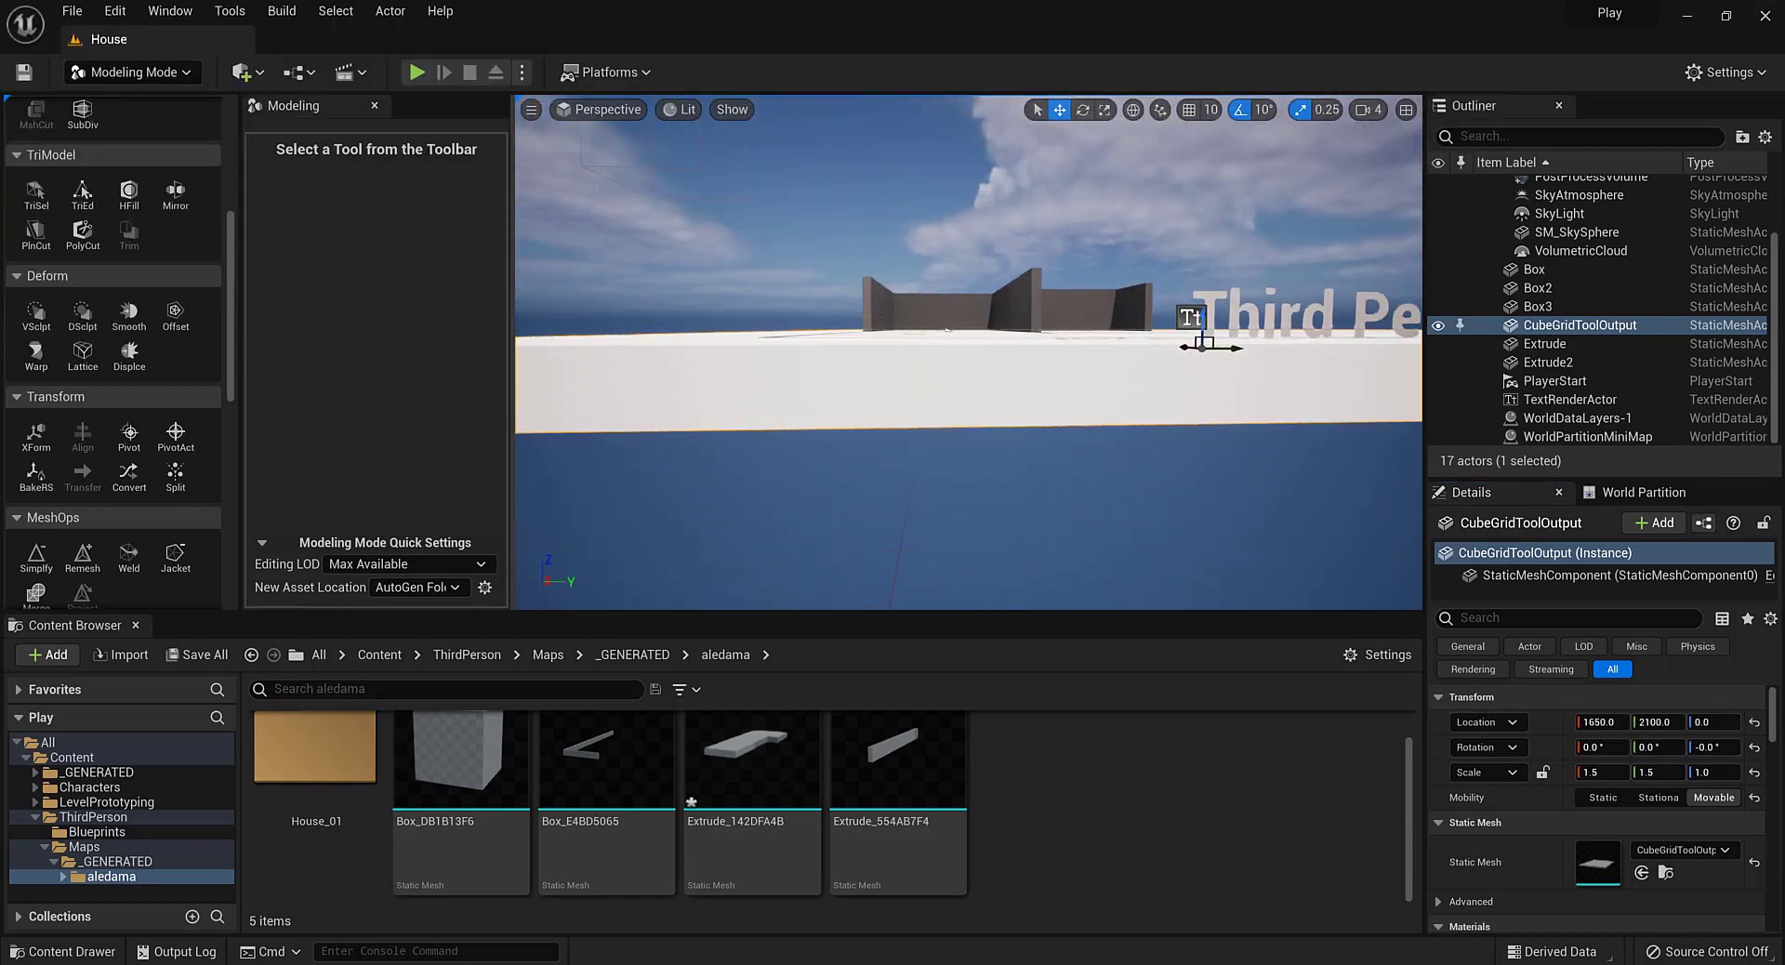
{"action": "left_click_drag", "start_coordinate": [1199, 320], "coordinate": [1200, 345]}
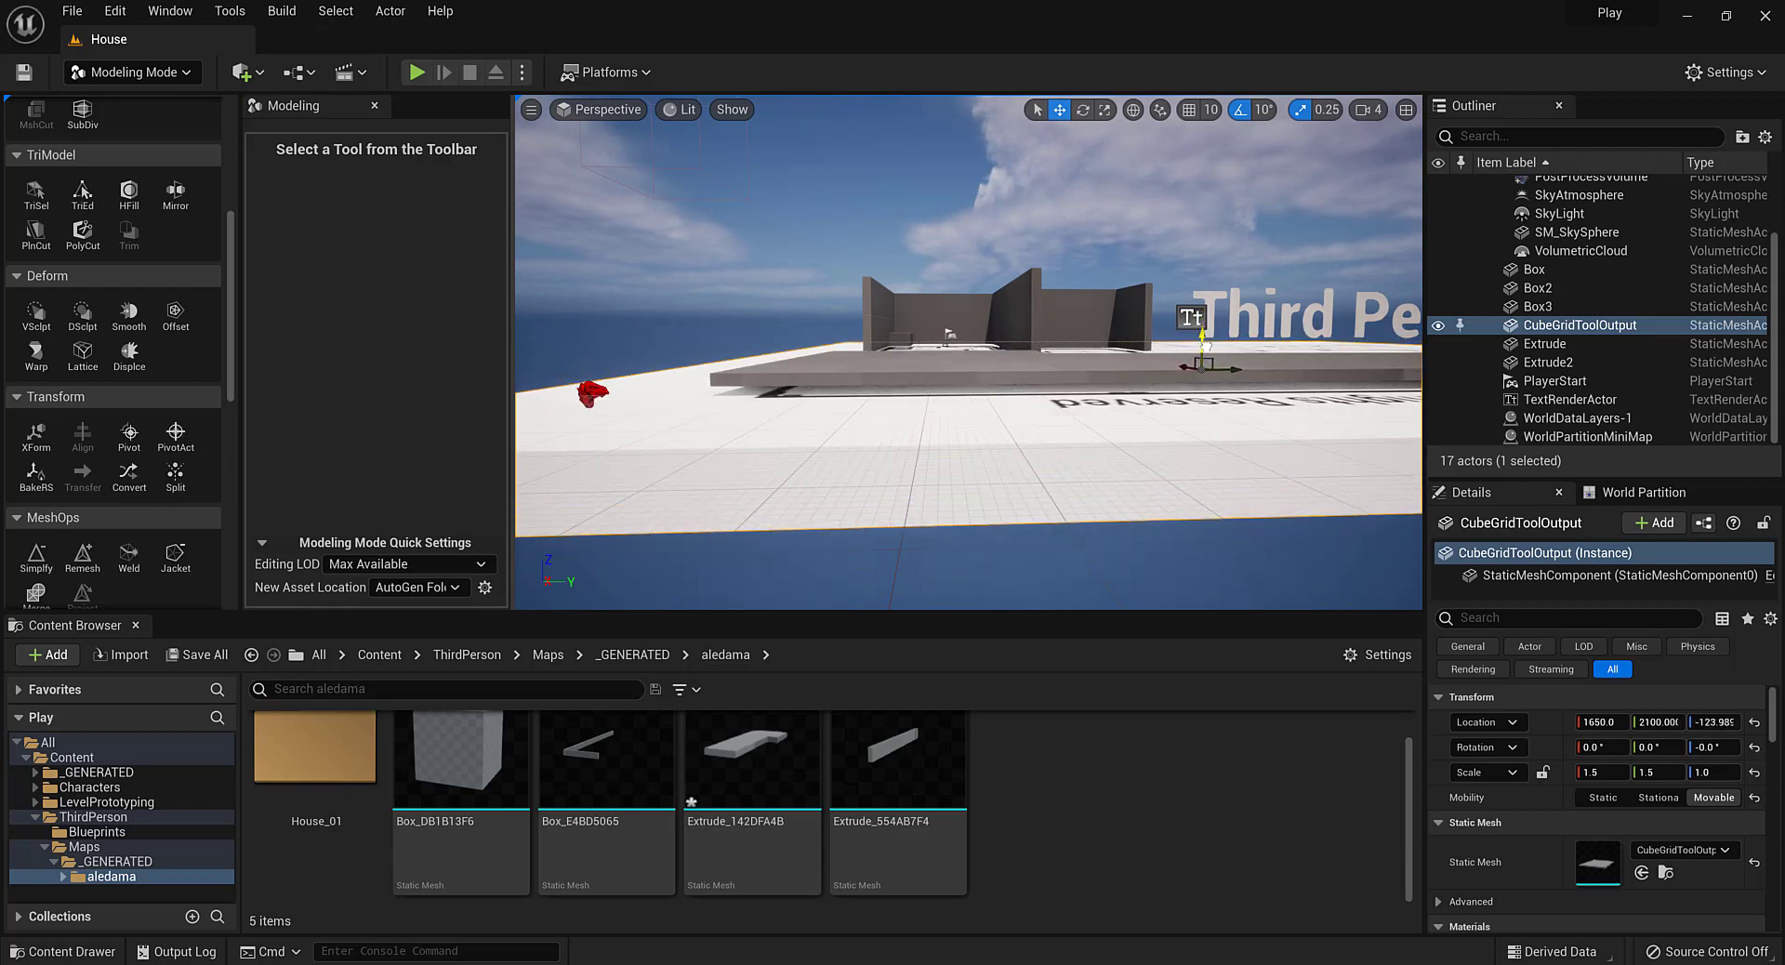
Use Edit Pivot to place the floor plan slab's pivot at the top of its bounding box, and set its Z location to 0
{"action": "left_click", "coordinate": [129, 433]}
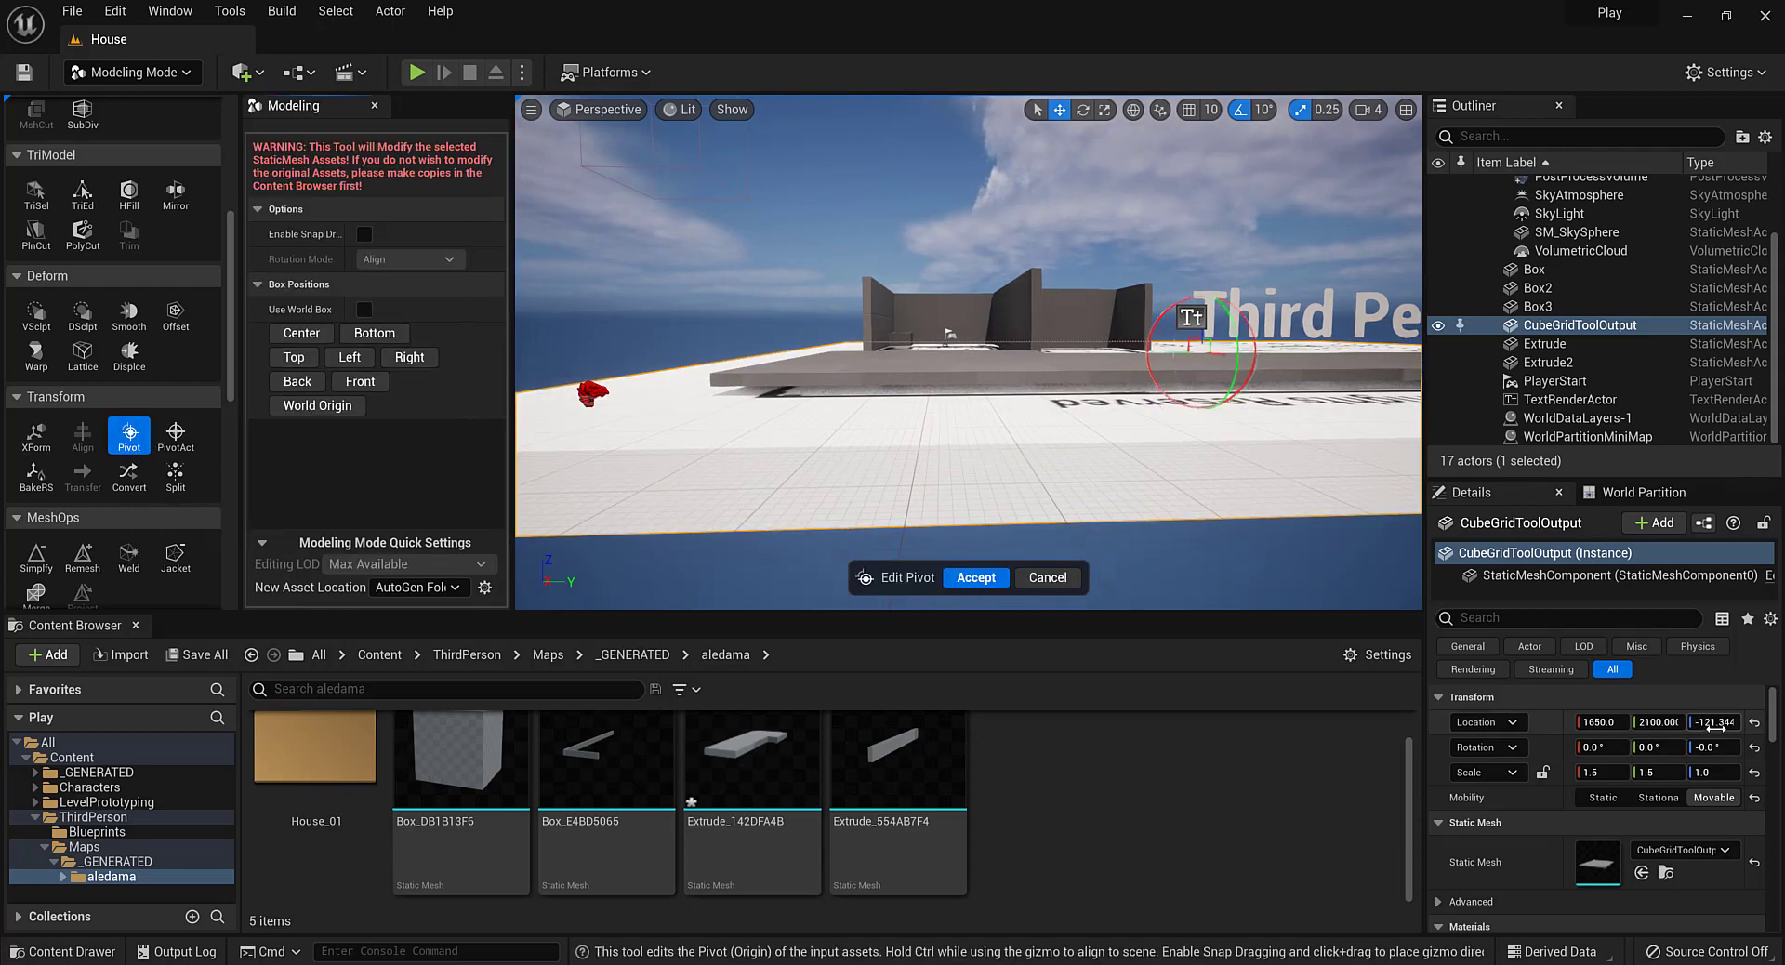
{"action": "left_click", "coordinate": [975, 577]}
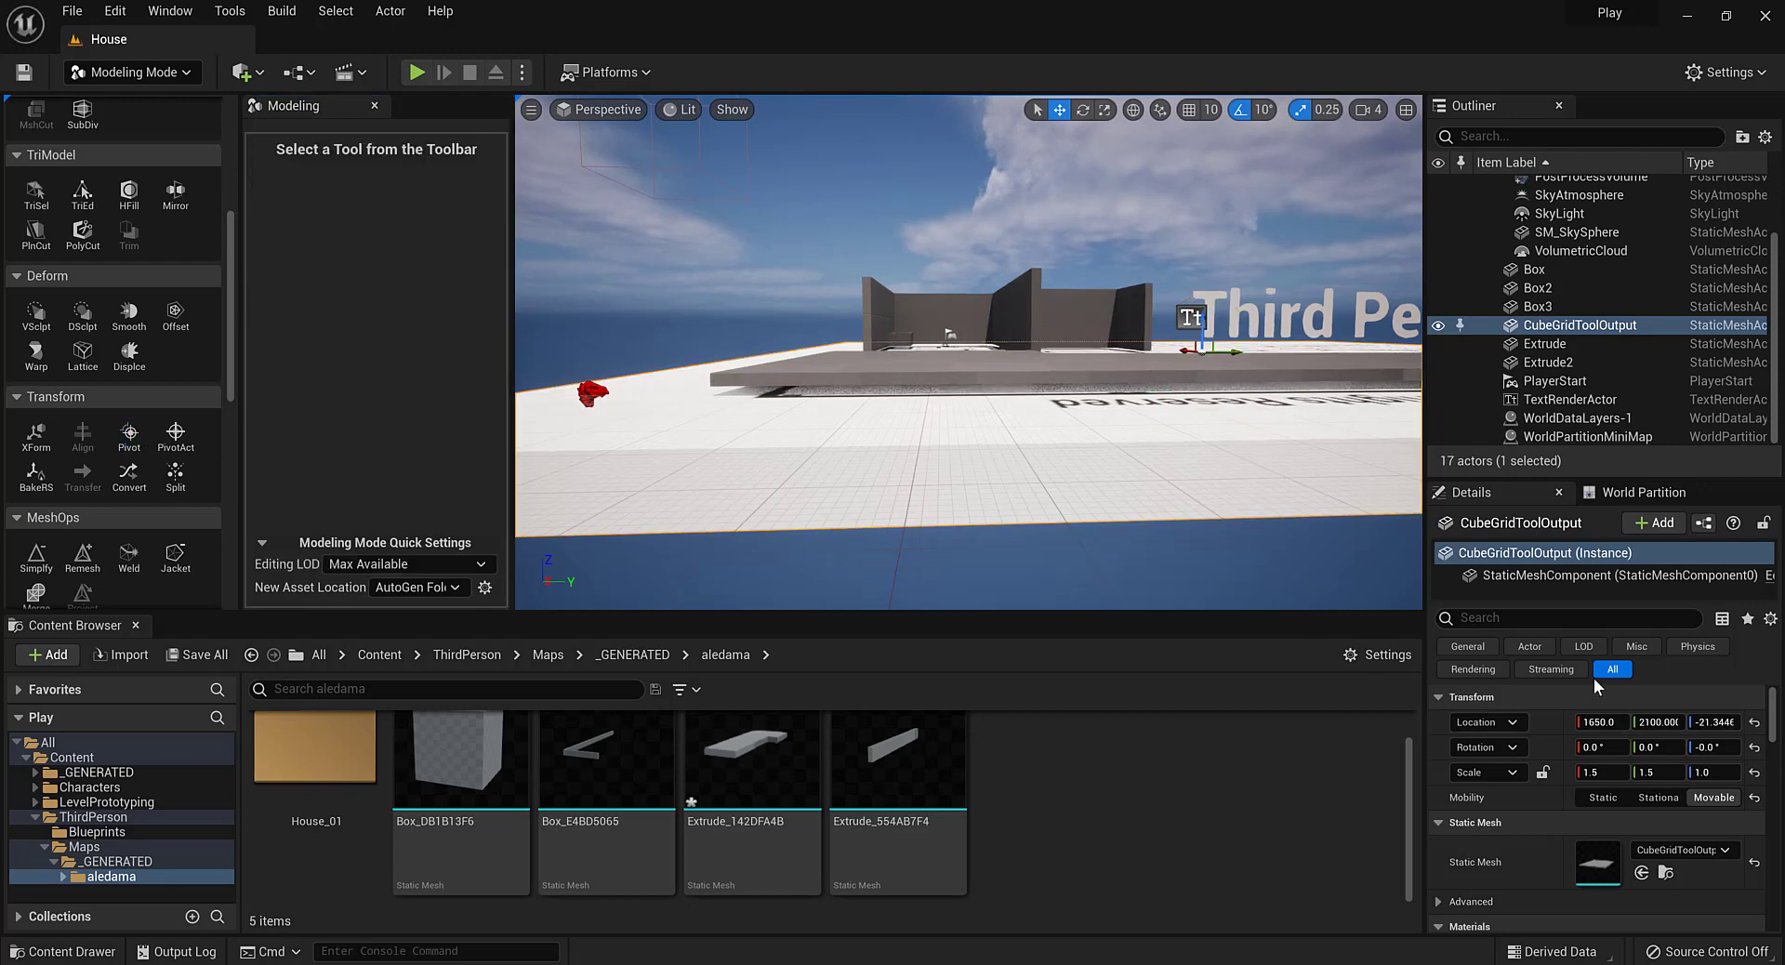
{"action": "left_click", "coordinate": [1715, 722]}
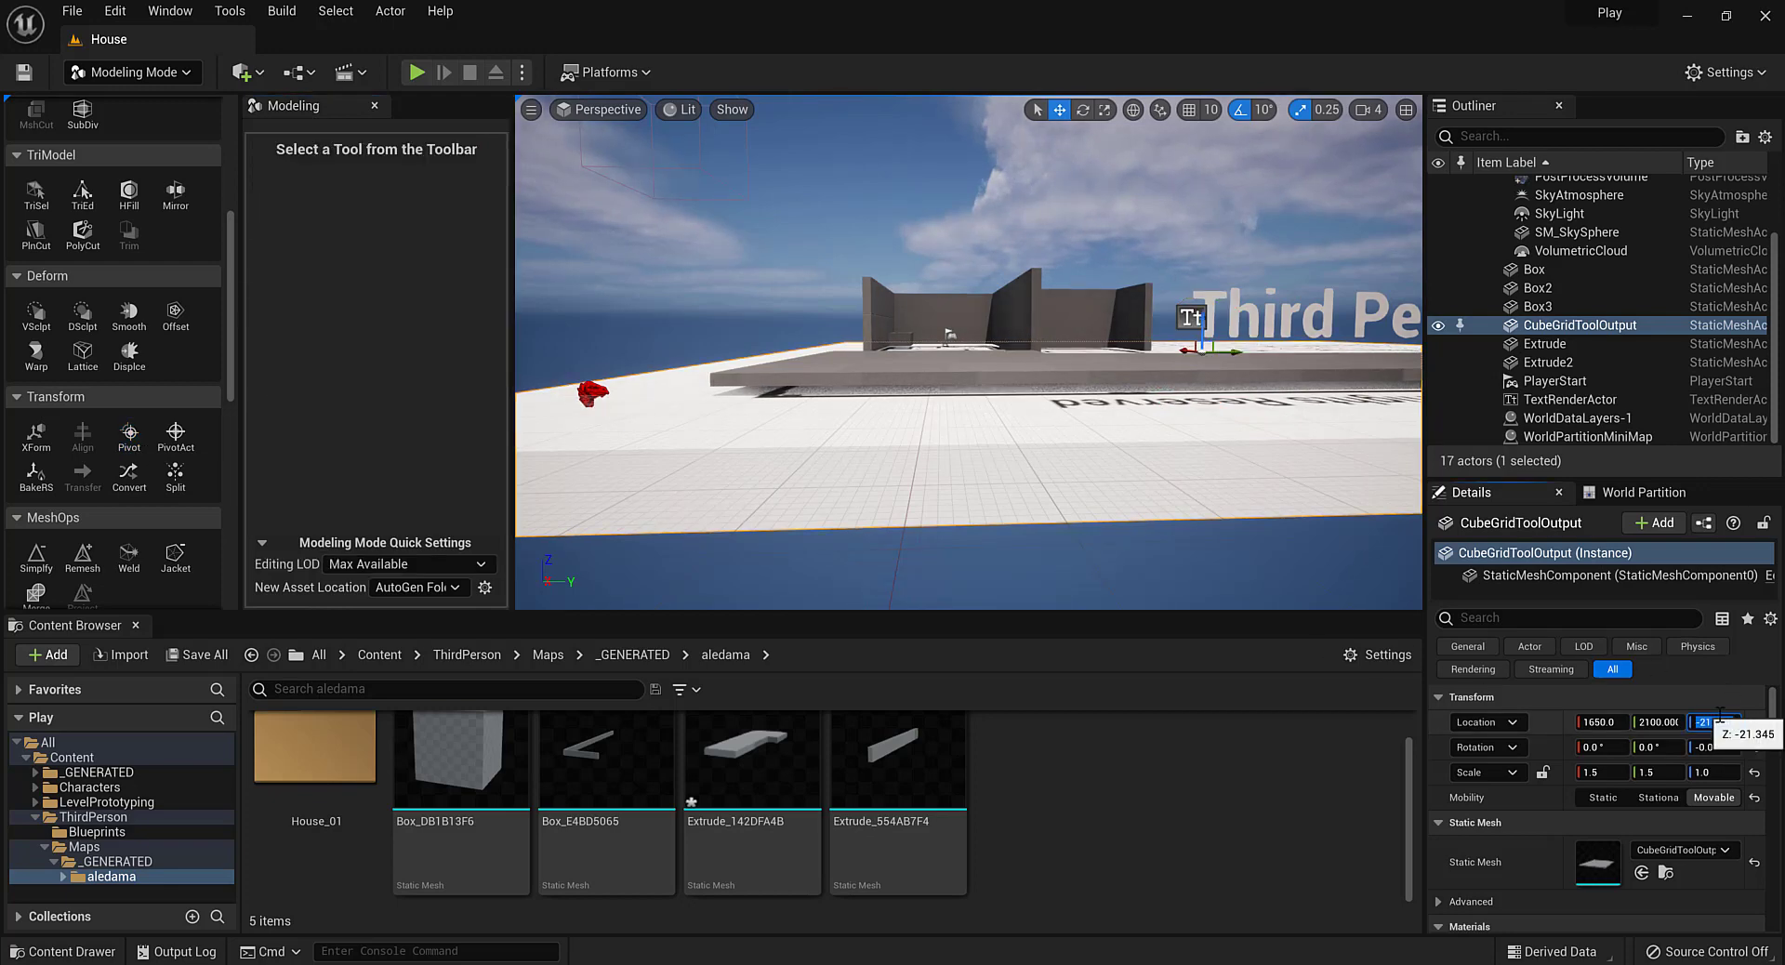
{"action": "type", "text": "0"}
{"action": "key", "text": "Return"}
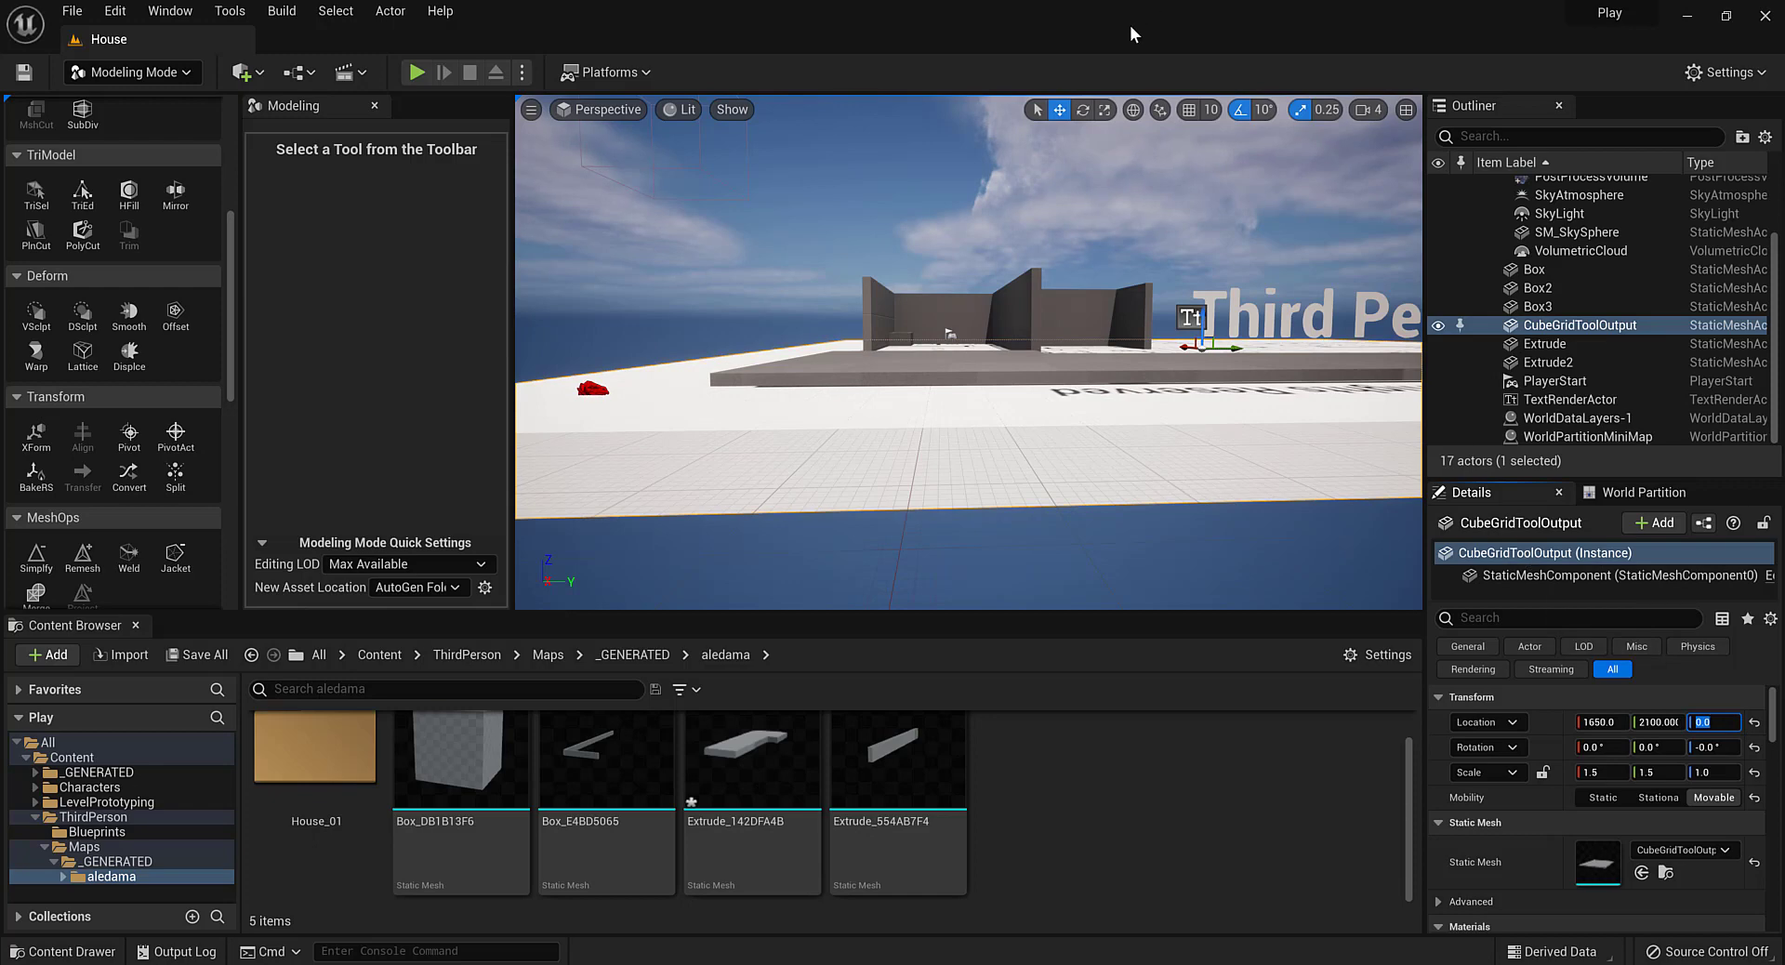
Play the level, run the character out of the guest room and onto the deck, and stop playing
{"action": "left_click_drag", "start_coordinate": [1143, 145], "coordinate": [1099, 223], "text": "alt"}
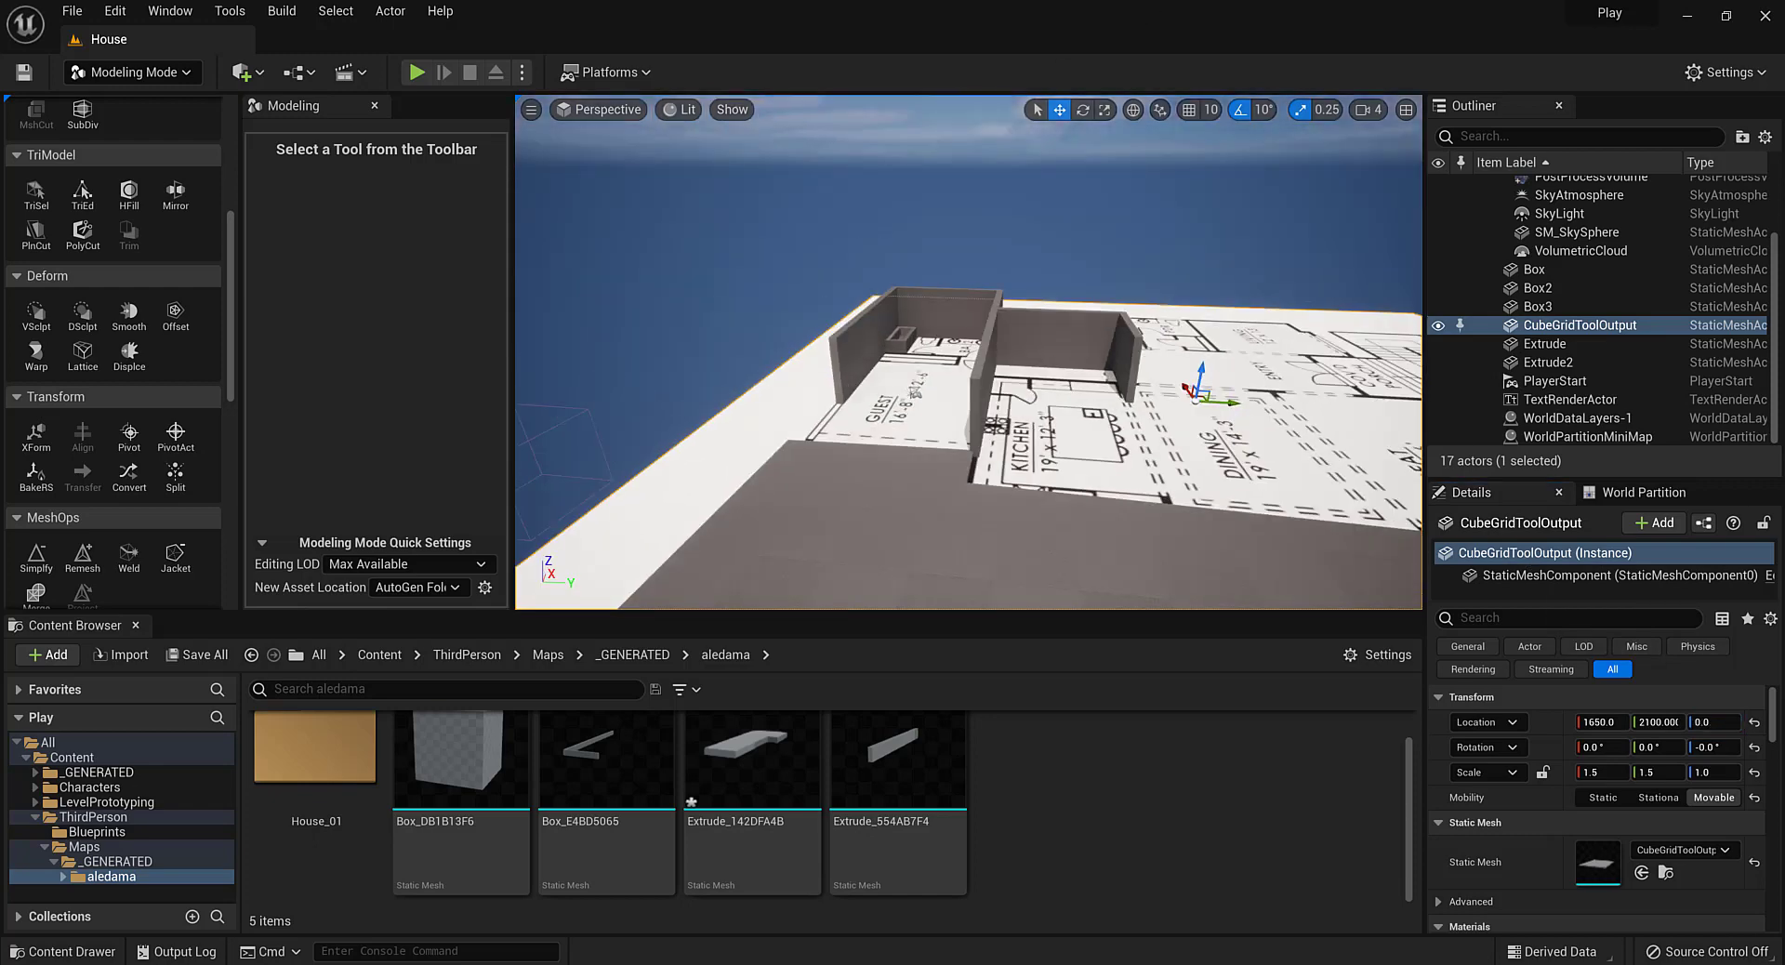
{"action": "key", "text": "alt+p"}
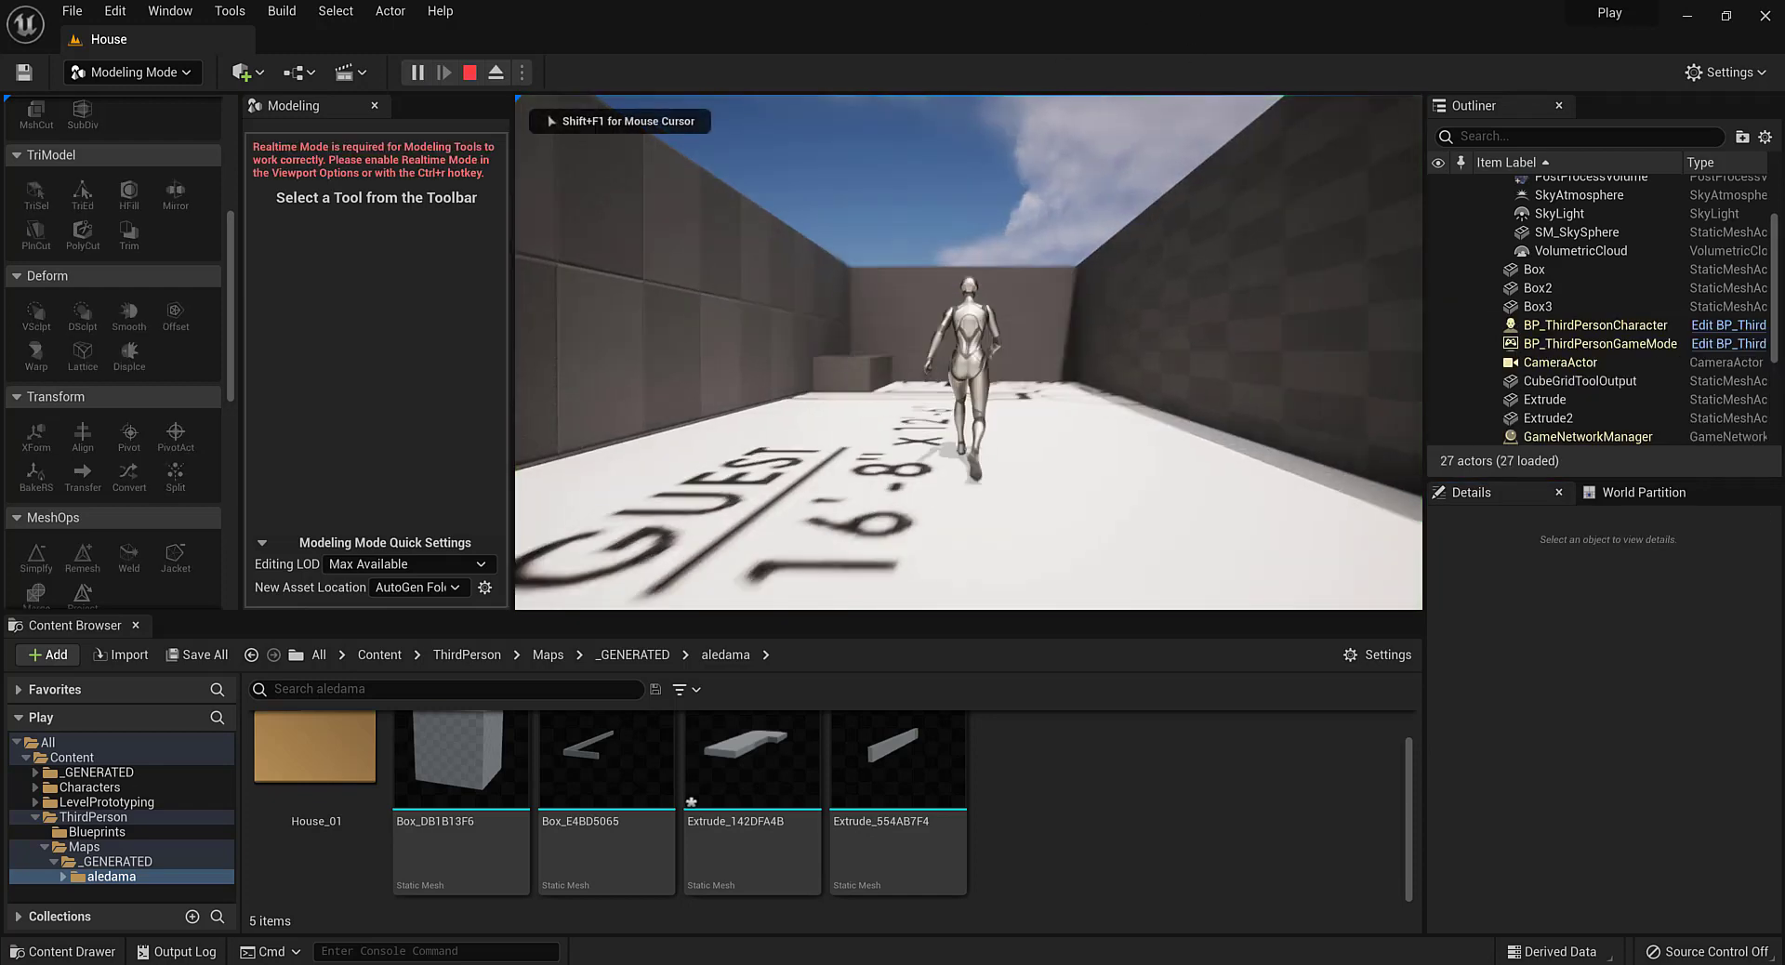
{"action": "key", "text": "w"}
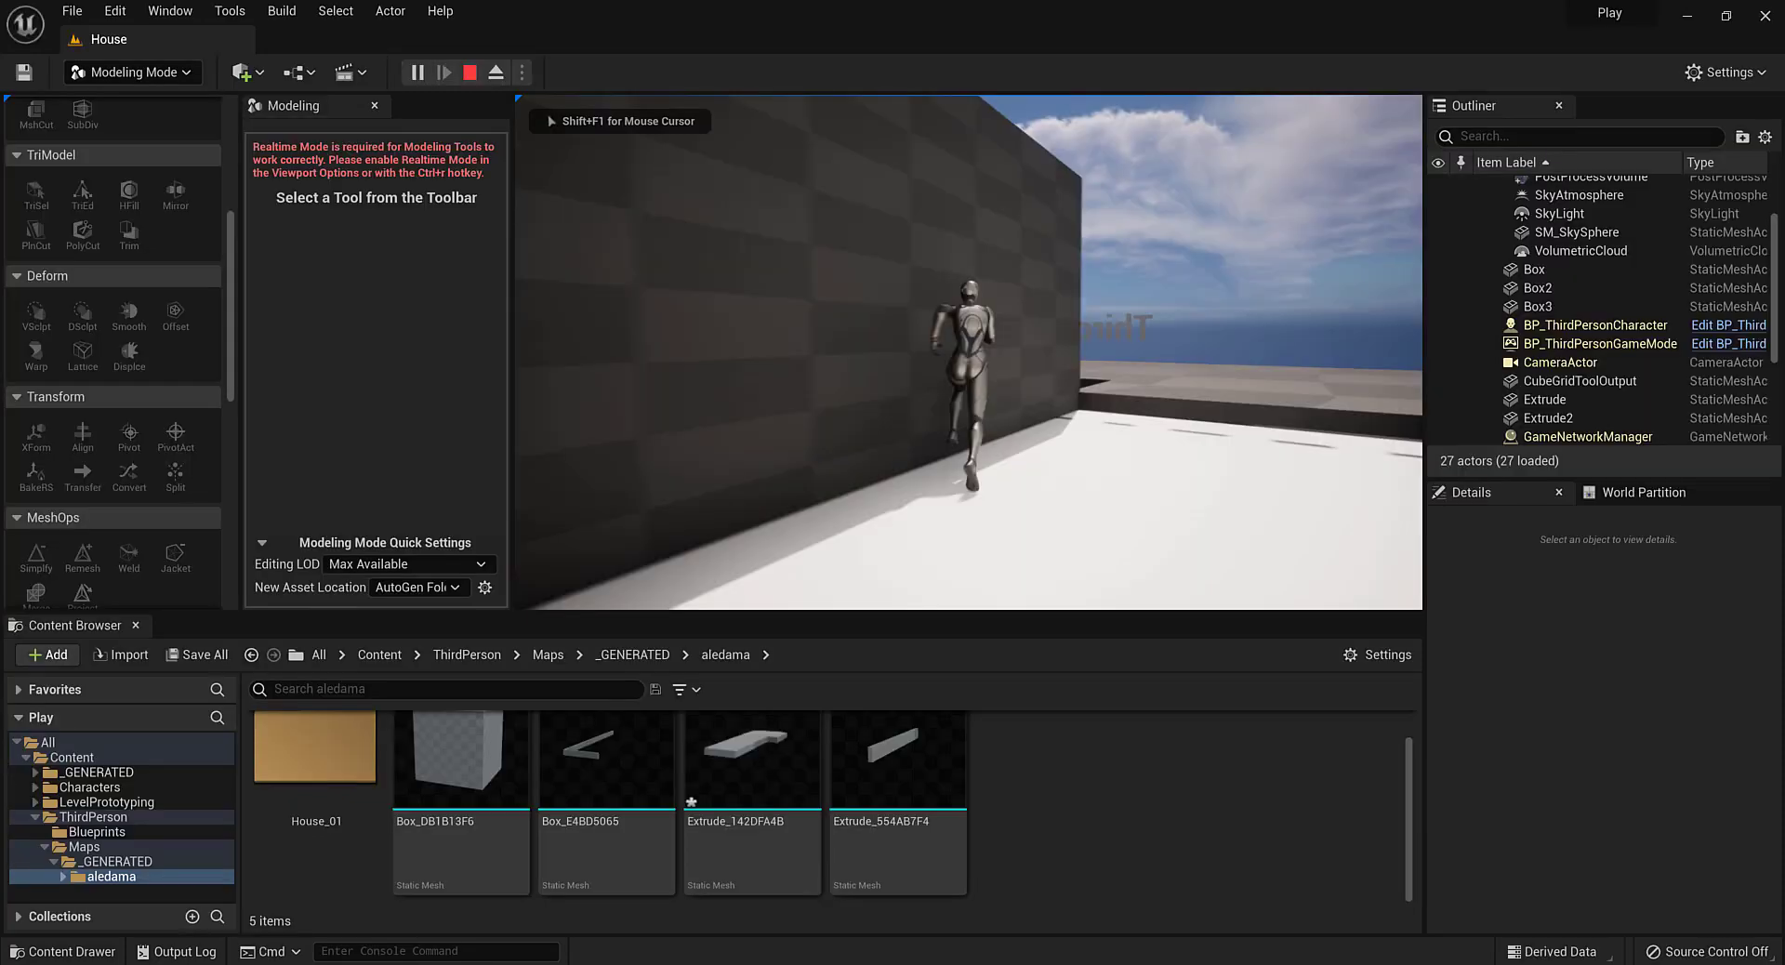
{"action": "key", "text": "w"}
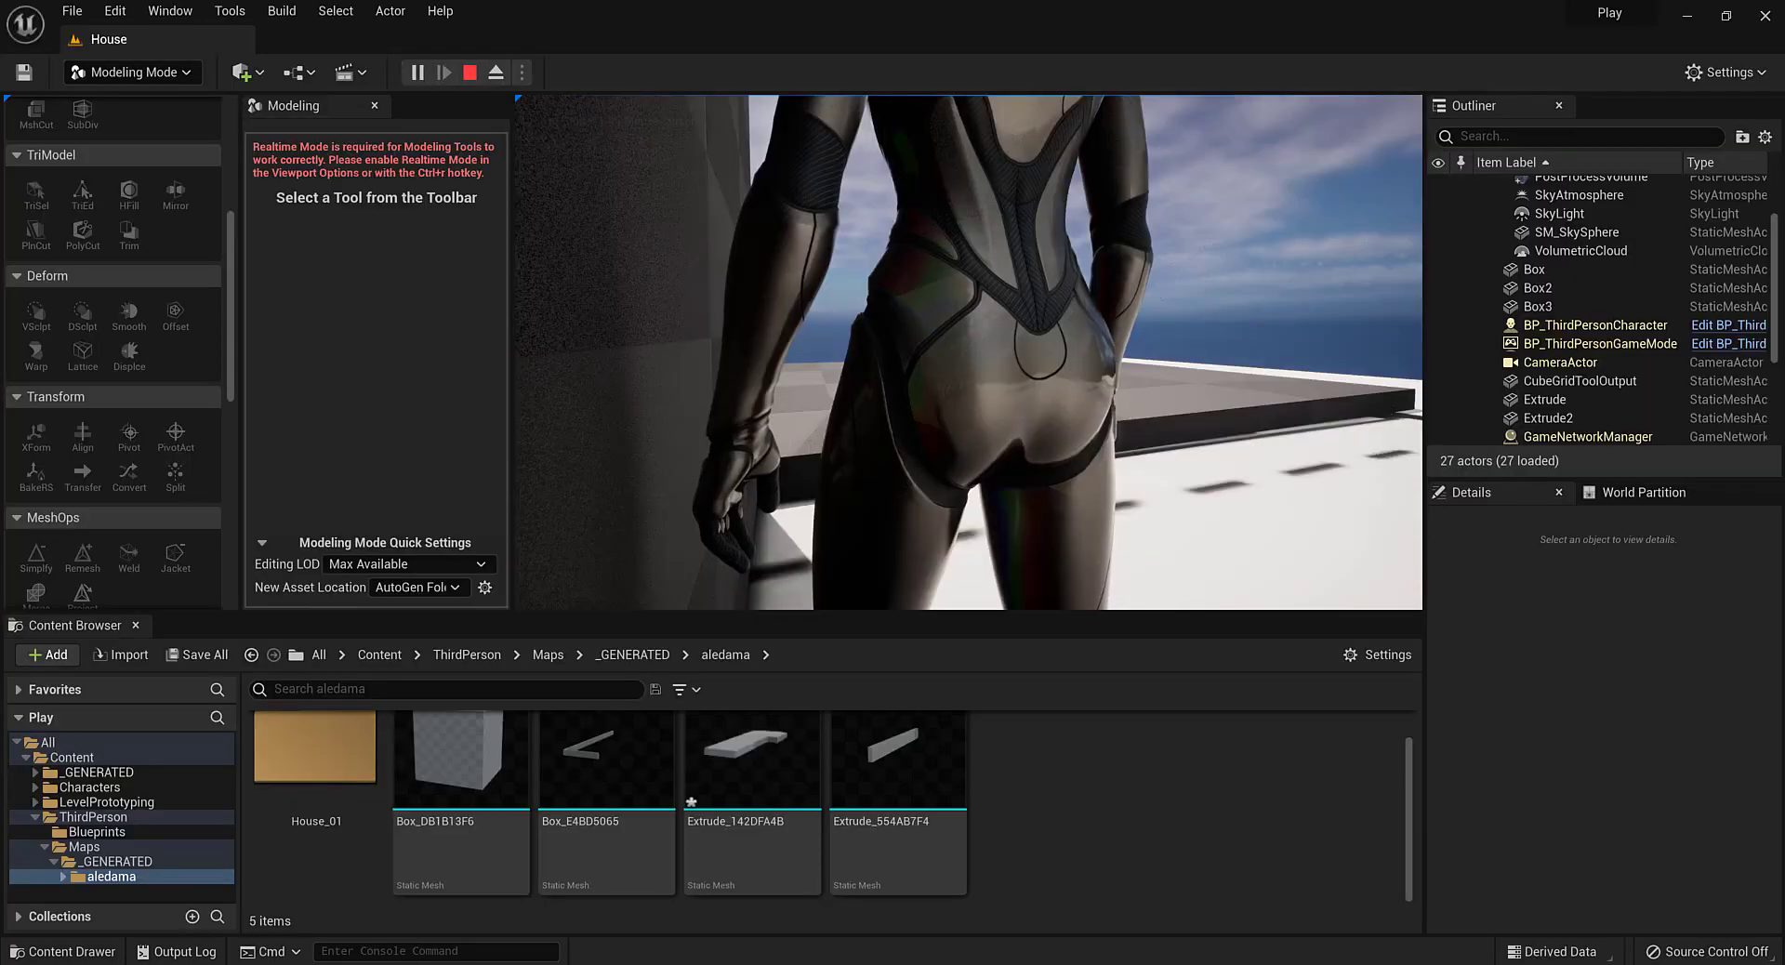
{"action": "key", "text": "w"}
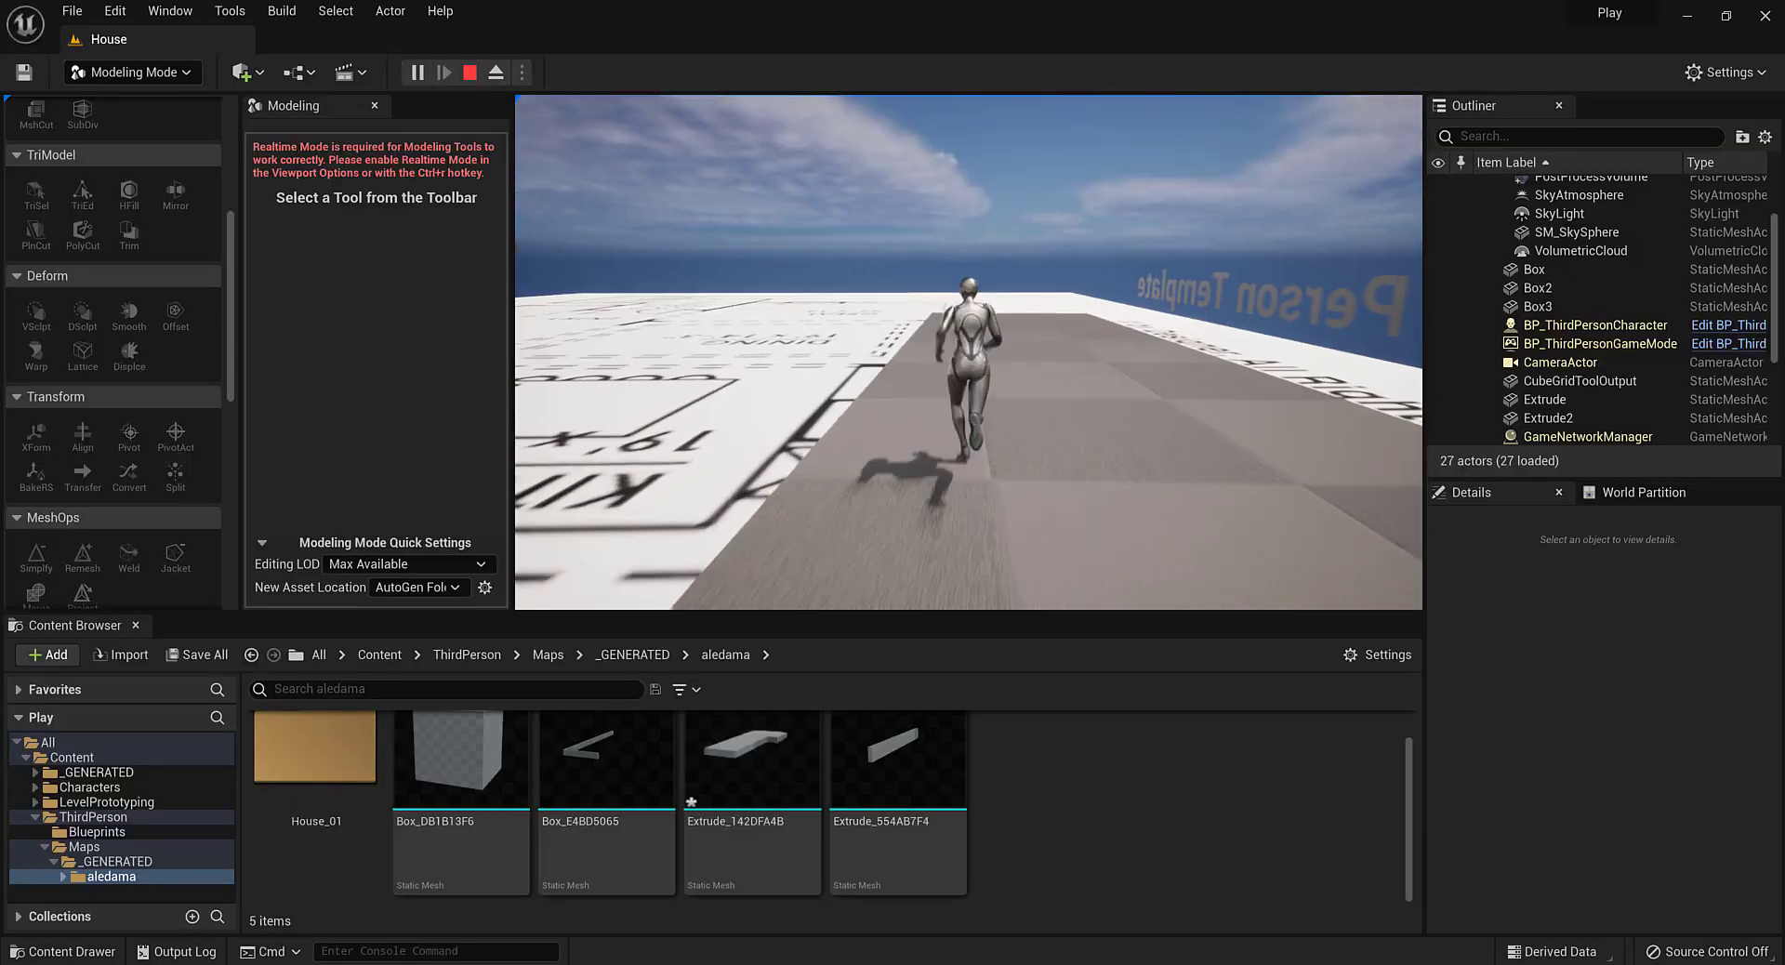
{"action": "key", "text": "Escape"}
Place a 100 x 100 x 100 box on the floor plan's staircase, and delete it
{"action": "right_click_drag", "start_coordinate": [915, 304], "coordinate": [772, 381]}
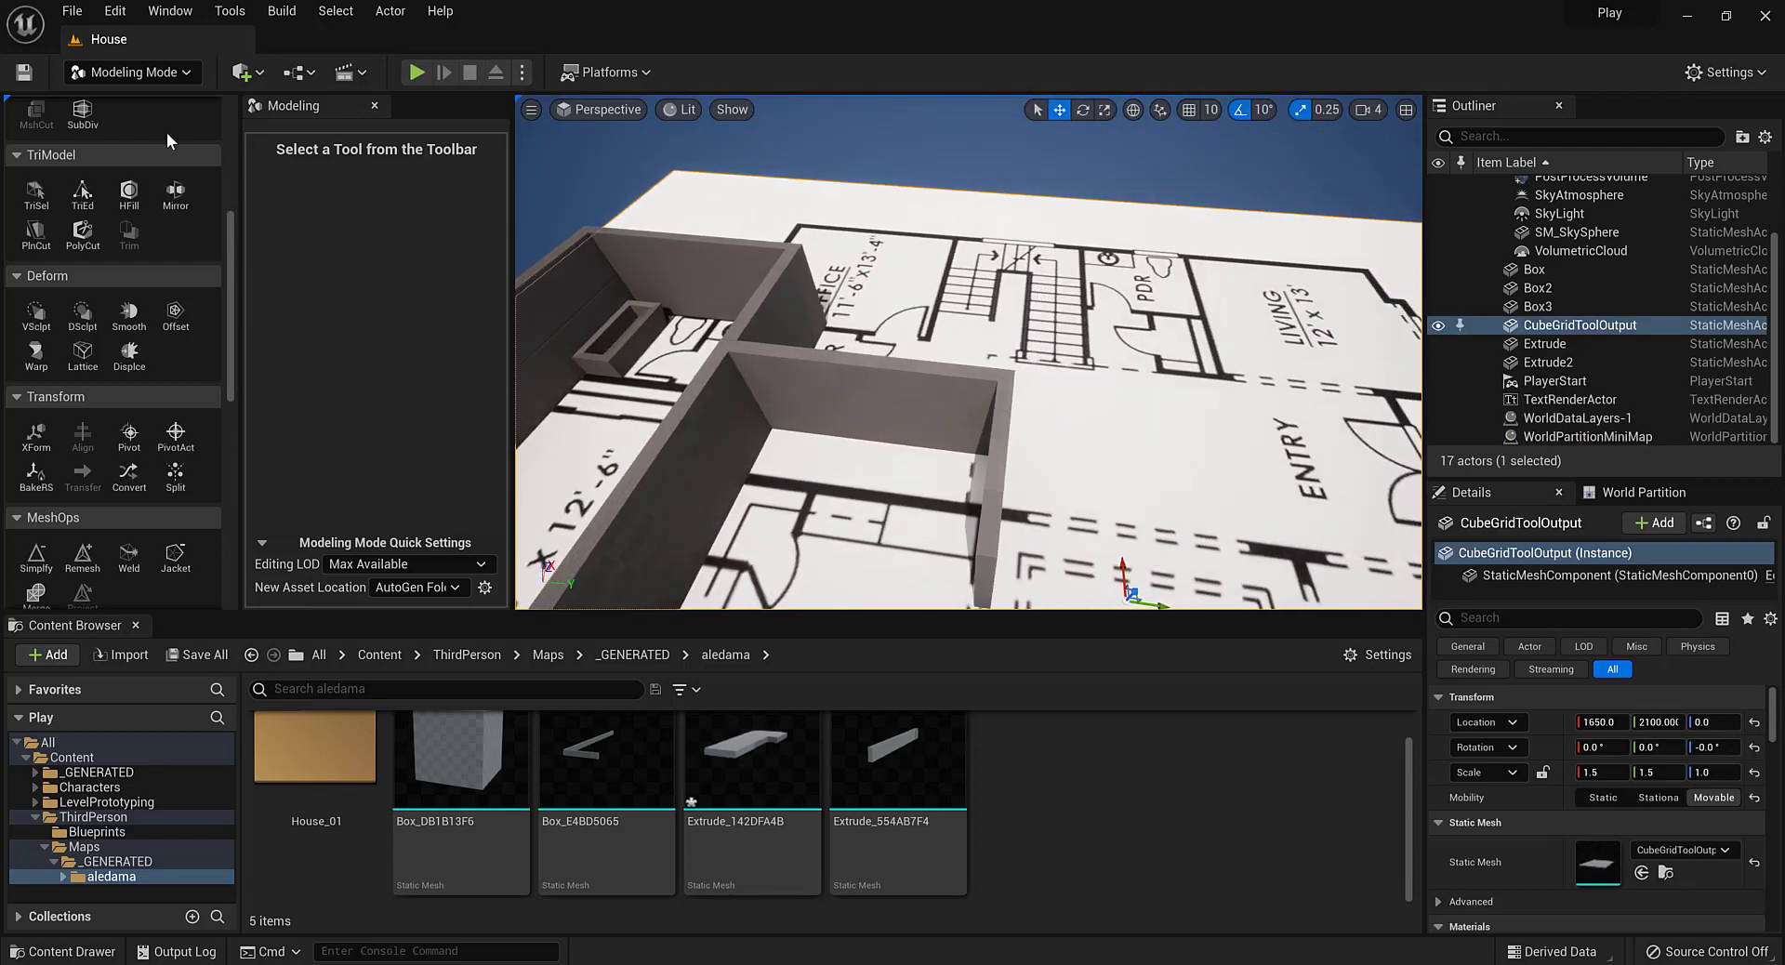
{"action": "scroll", "coordinate": [166, 132], "scroll_direction": "up", "scroll_amount": 5}
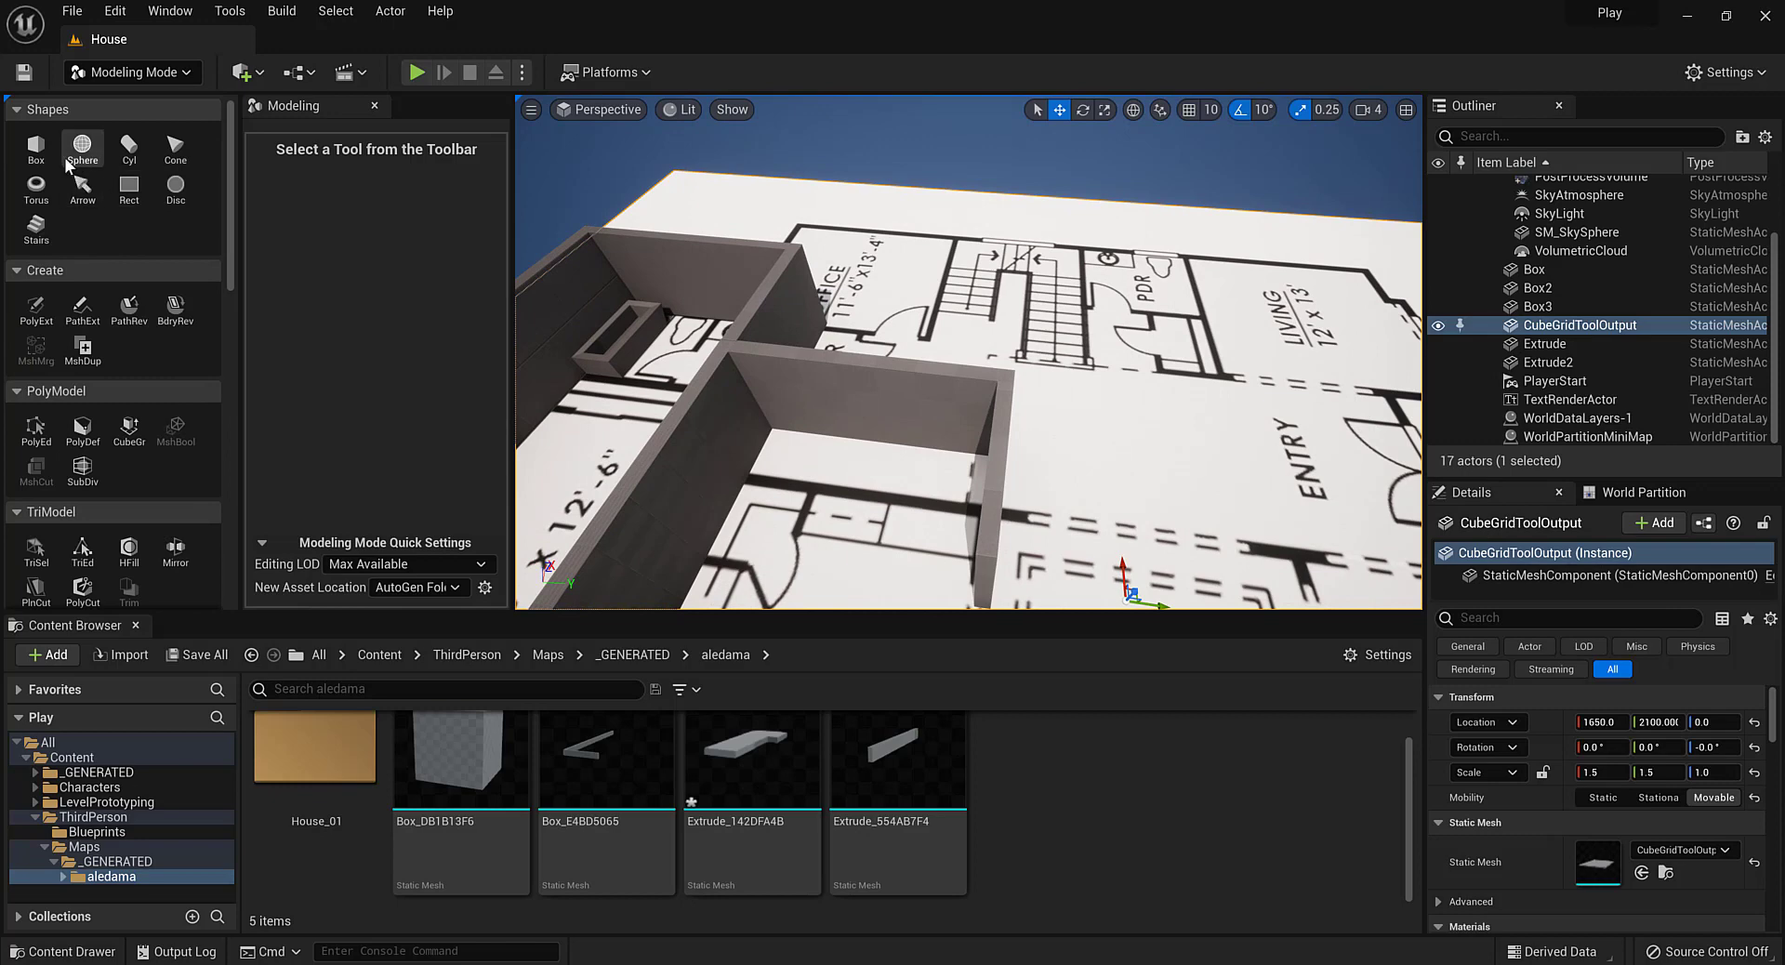
{"action": "left_click", "coordinate": [35, 148]}
{"action": "left_click", "coordinate": [1072, 342]}
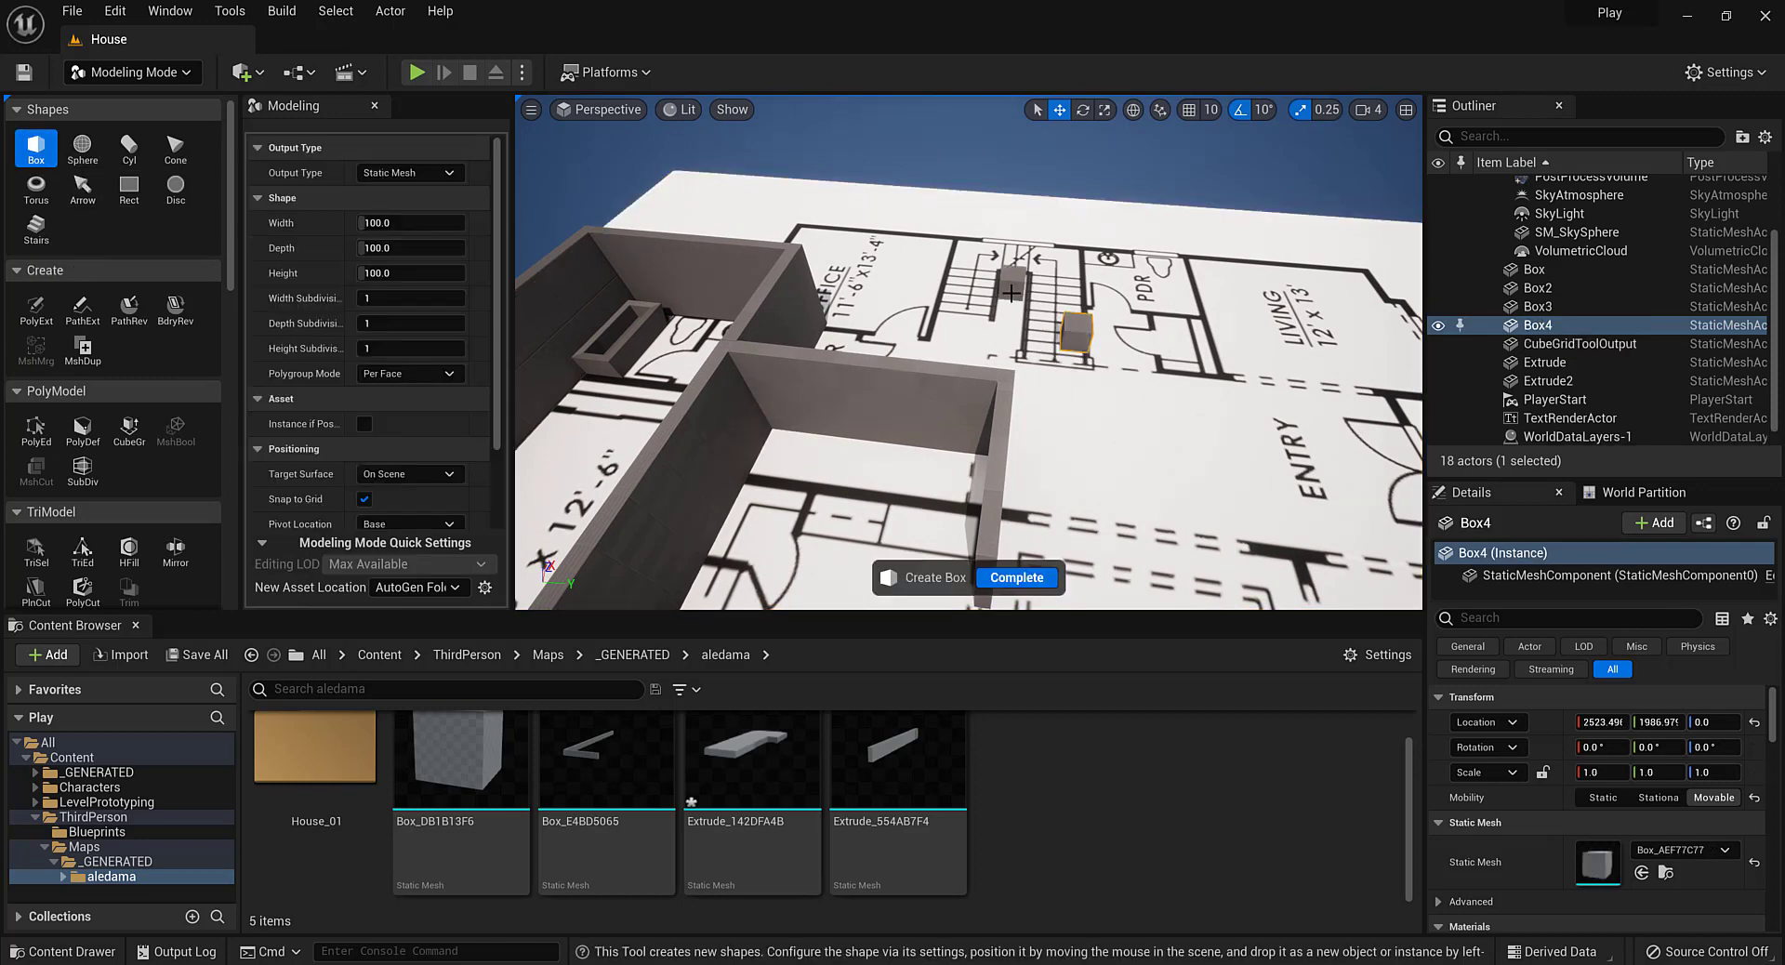
{"action": "right_click_drag", "start_coordinate": [1094, 384], "coordinate": [986, 363]}
{"action": "key", "text": "Escape"}
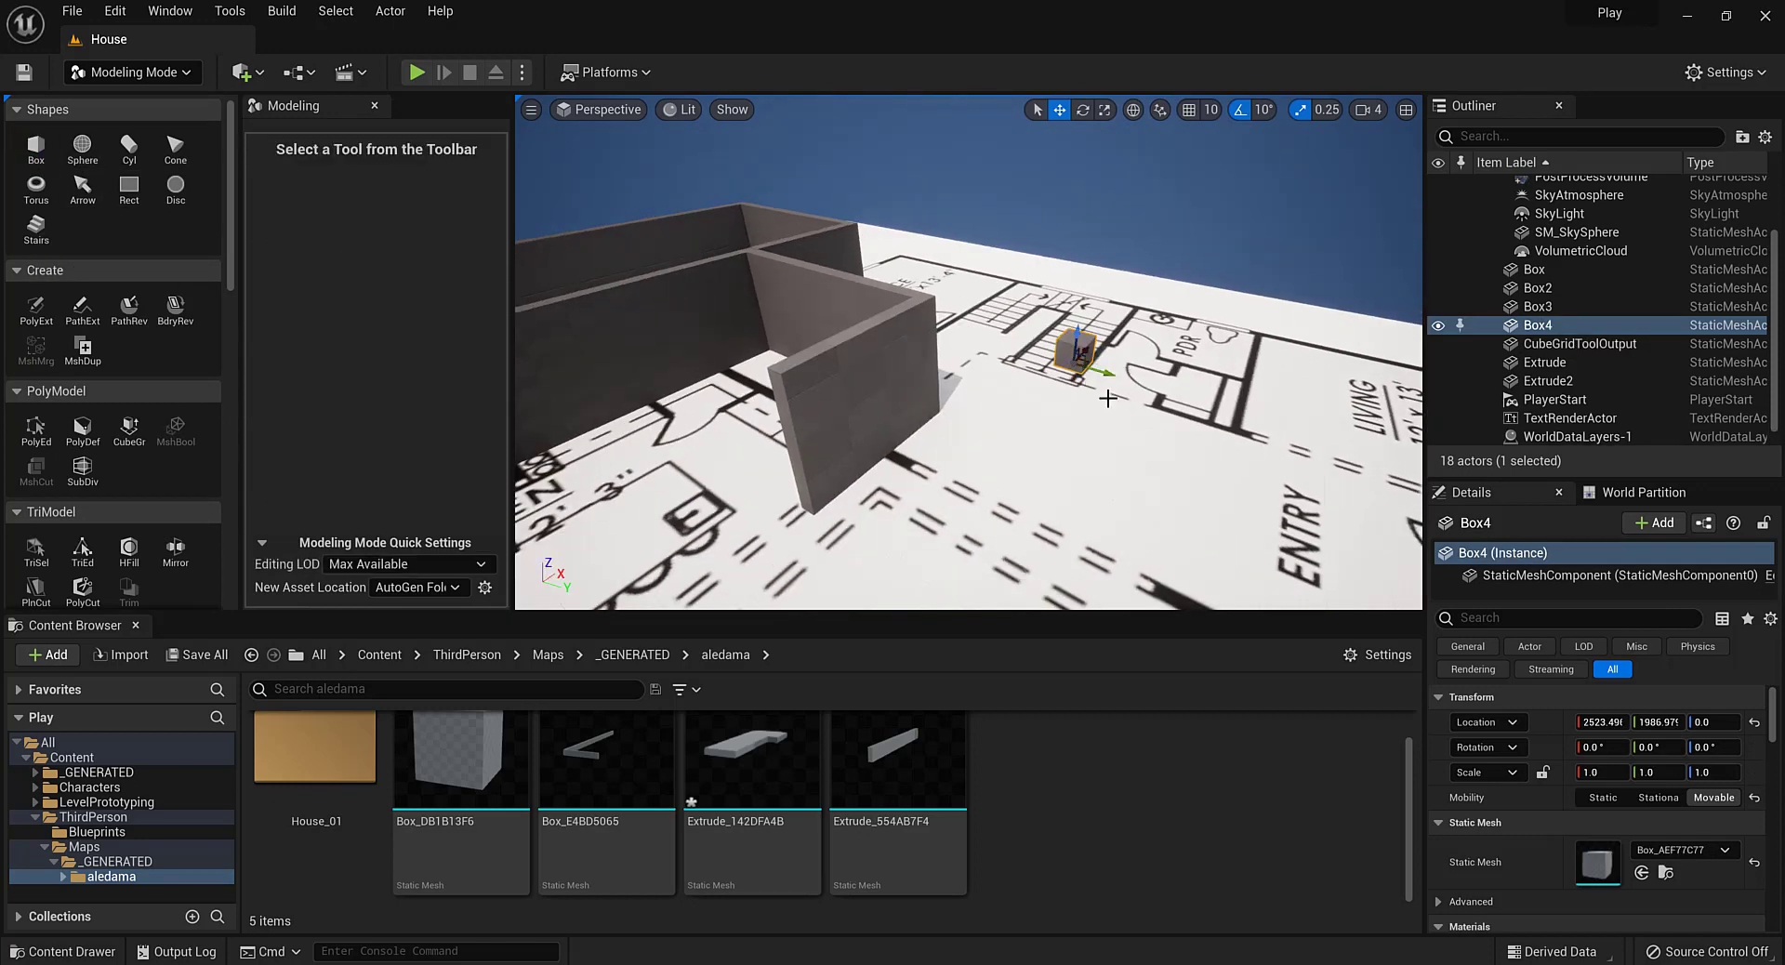
{"action": "key", "text": "Delete"}
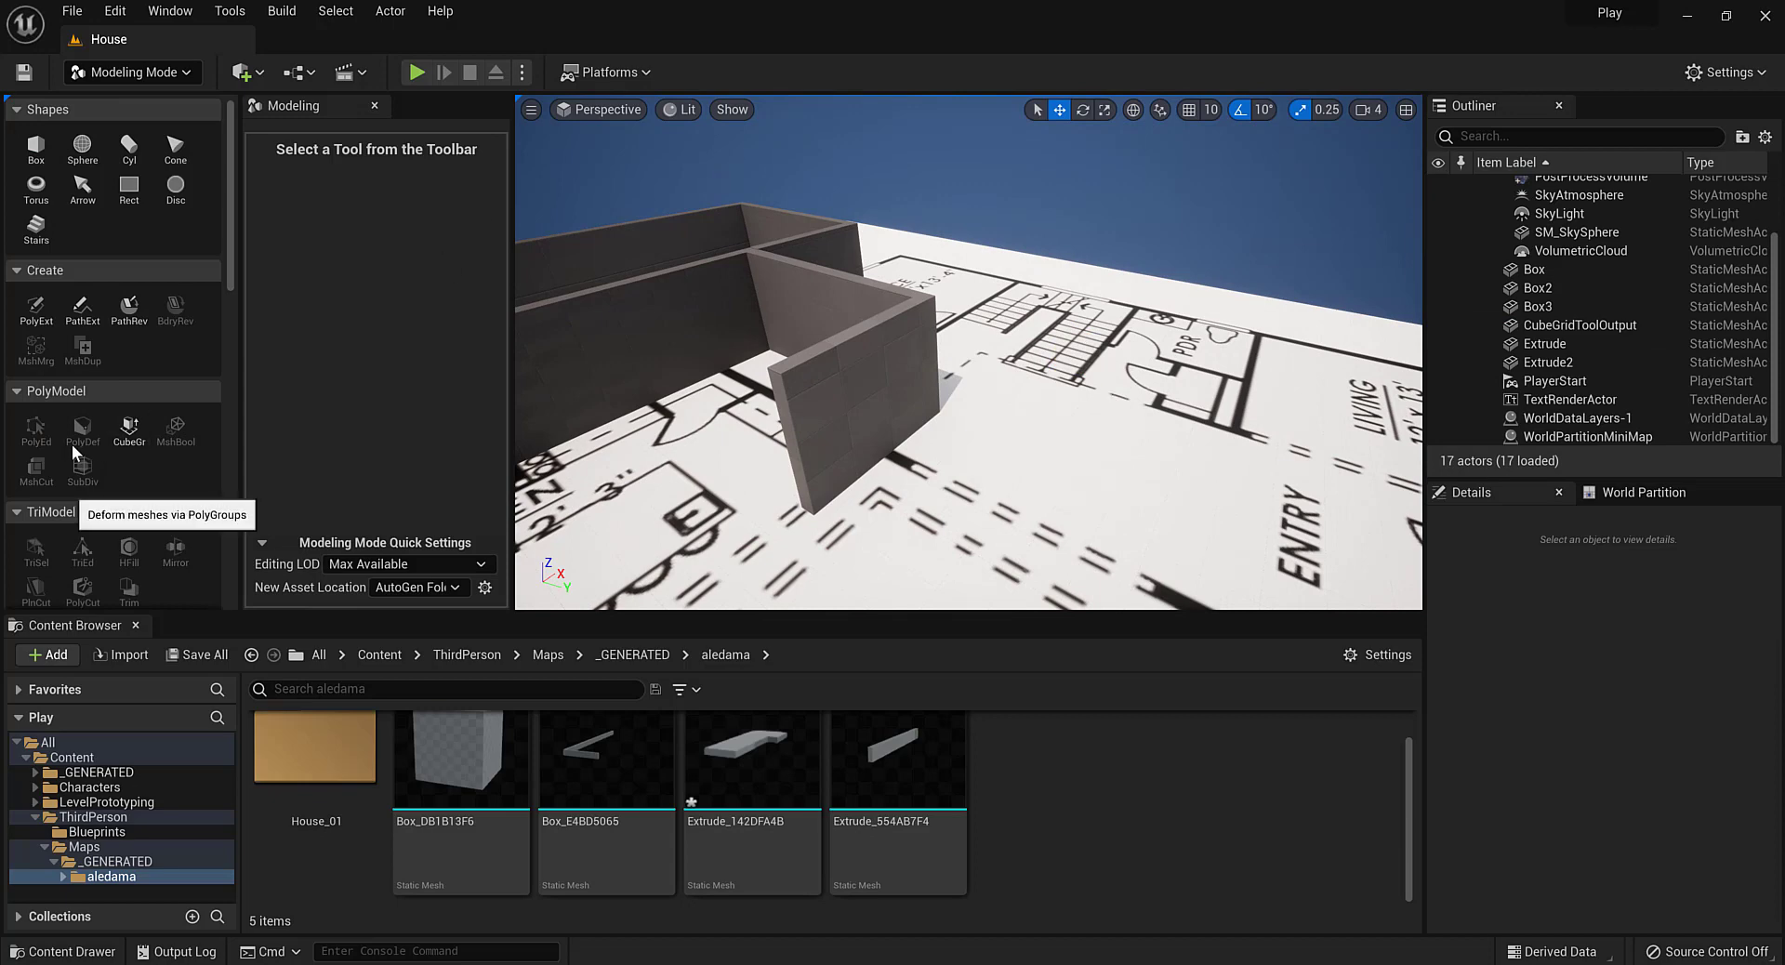
Use the Cube Grid Tool to pull up a rectangular block between the staircase and the entry, complete it, and delete it
{"action": "scroll", "coordinate": [54, 362], "scroll_direction": "down", "scroll_amount": 4}
{"action": "scroll", "coordinate": [71, 400], "scroll_direction": "down", "scroll_amount": 2}
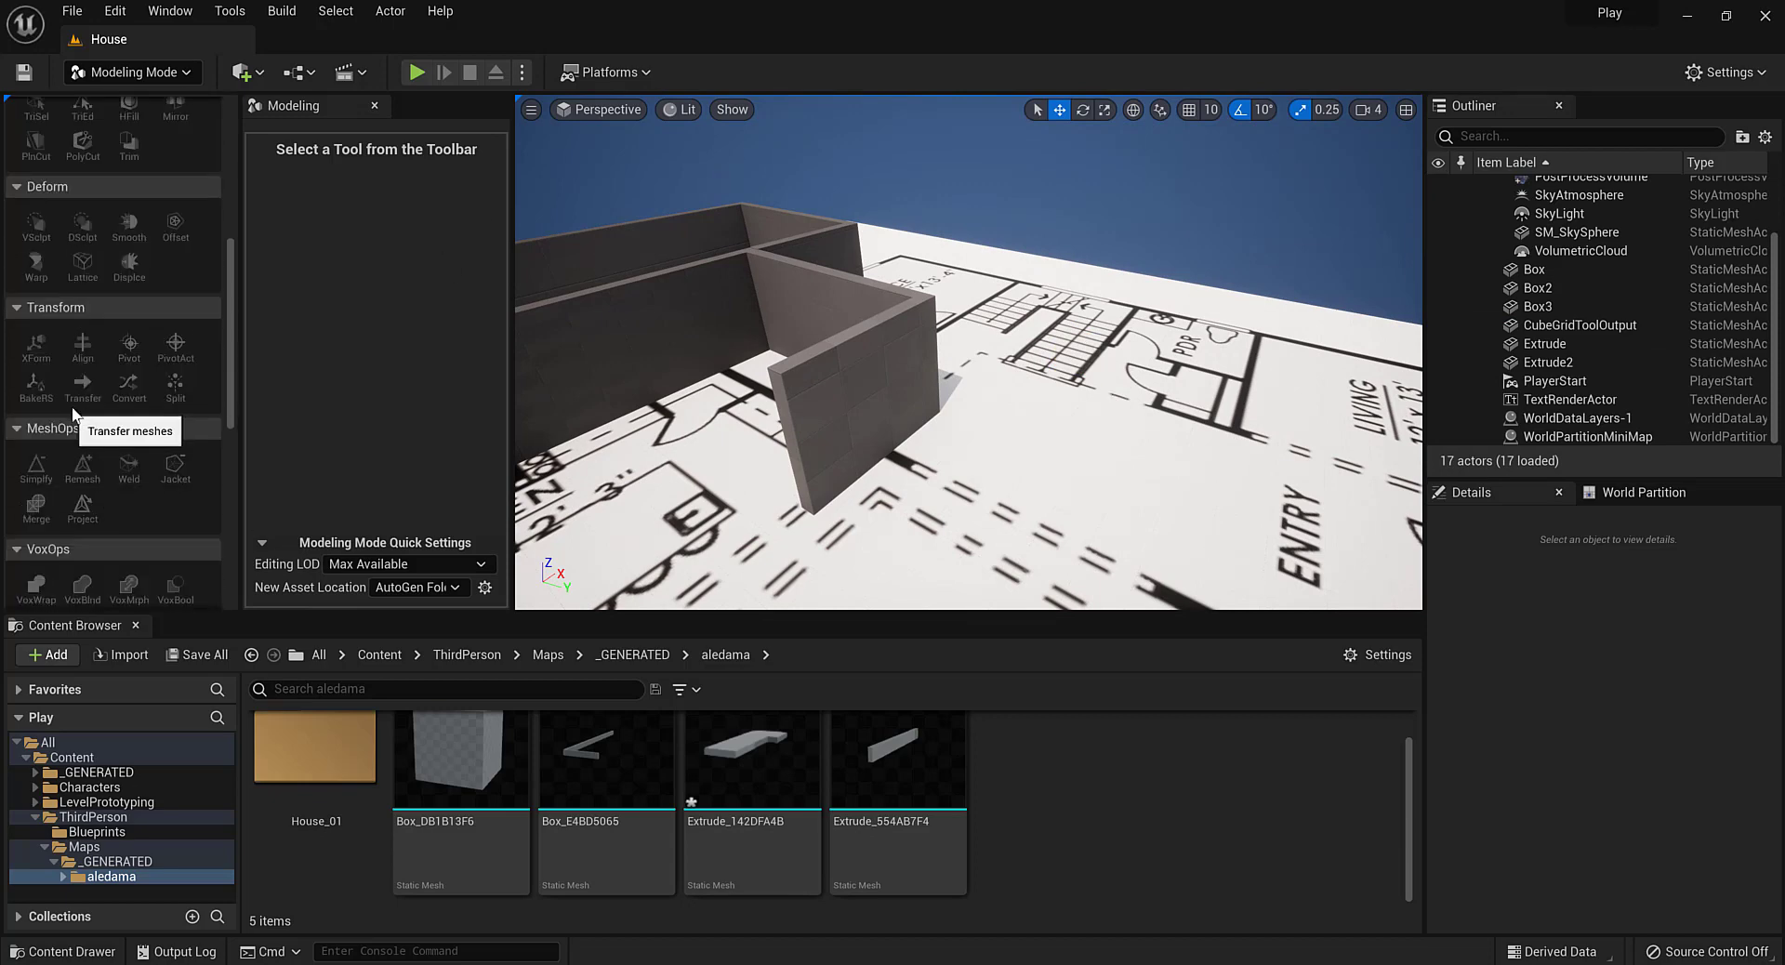
{"action": "scroll", "coordinate": [73, 409], "scroll_direction": "up", "scroll_amount": 4}
{"action": "scroll", "coordinate": [80, 409], "scroll_direction": "up", "scroll_amount": 2}
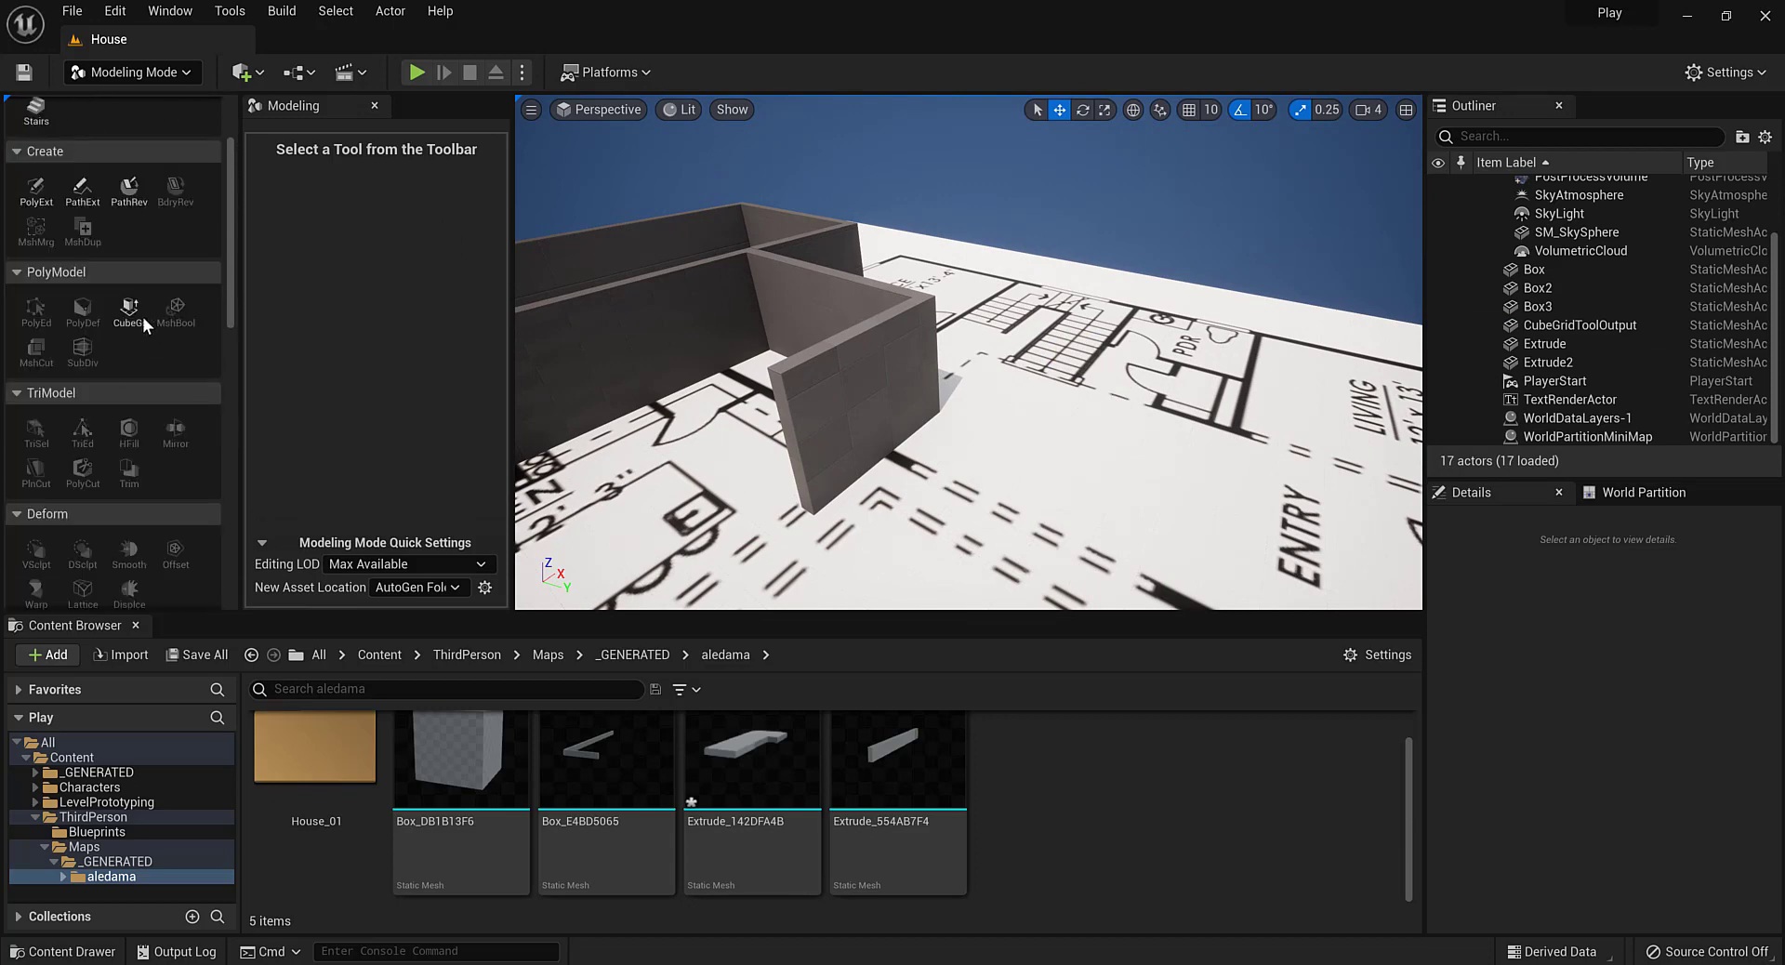
{"action": "left_click", "coordinate": [126, 312]}
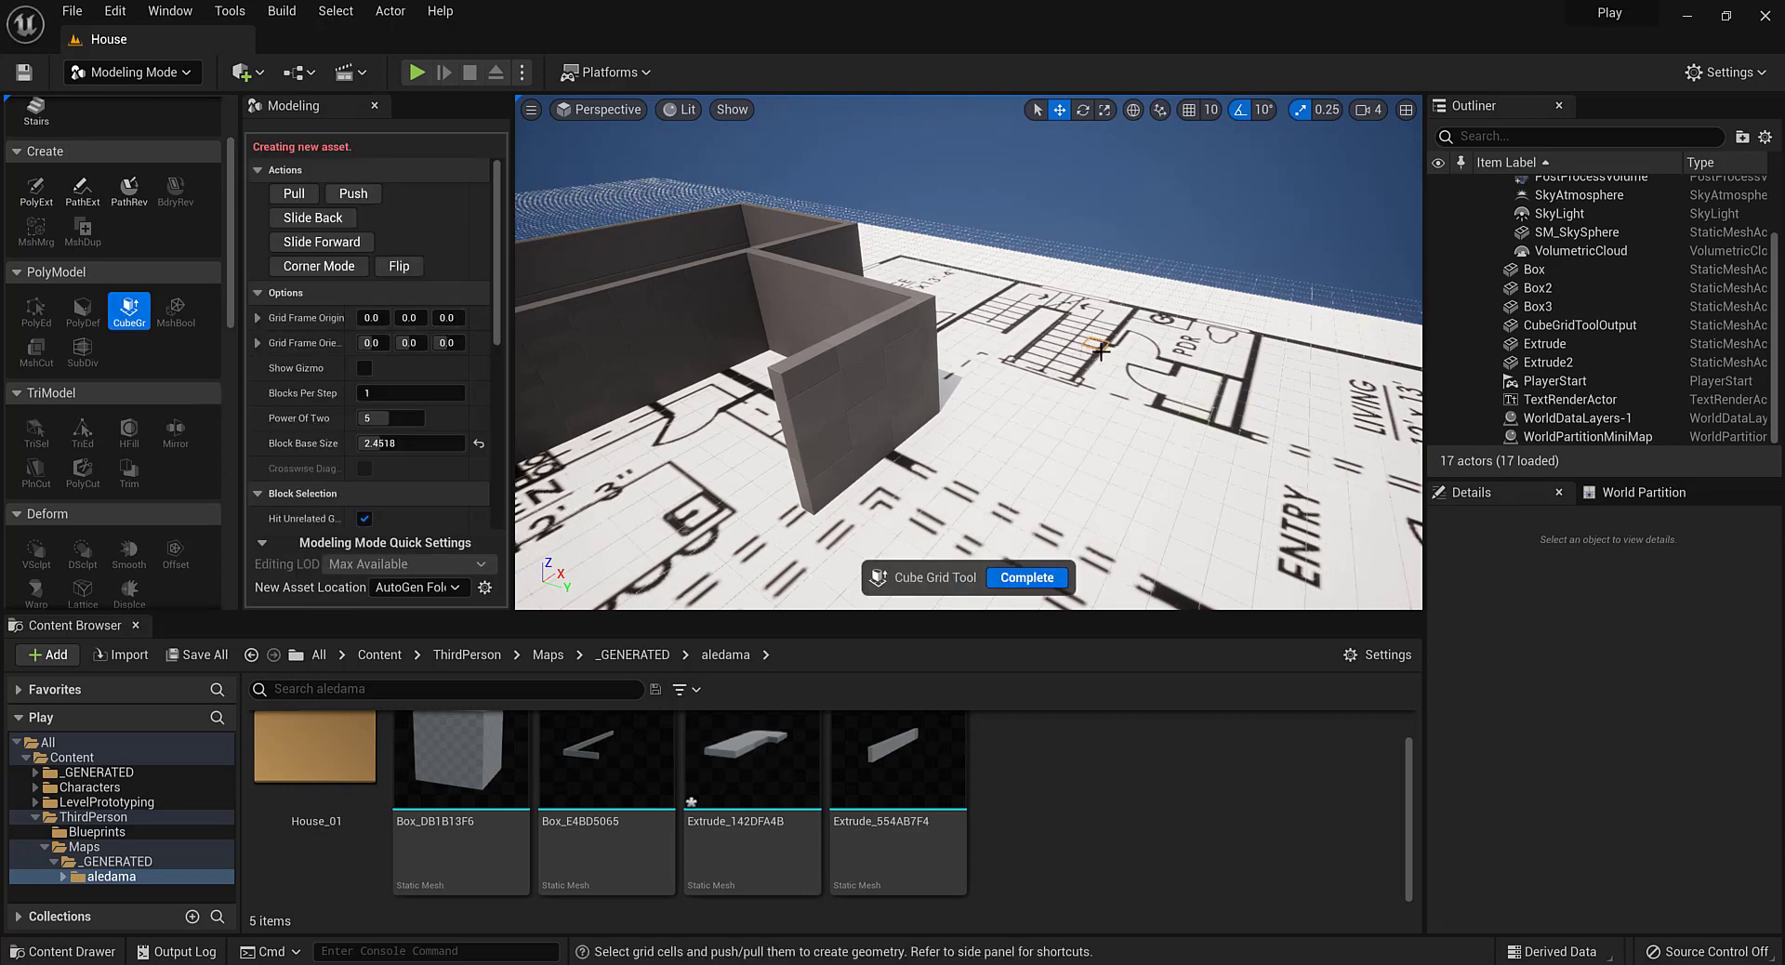
{"action": "left_click_drag", "start_coordinate": [1100, 349], "coordinate": [1205, 549]}
{"action": "key", "text": "e"}
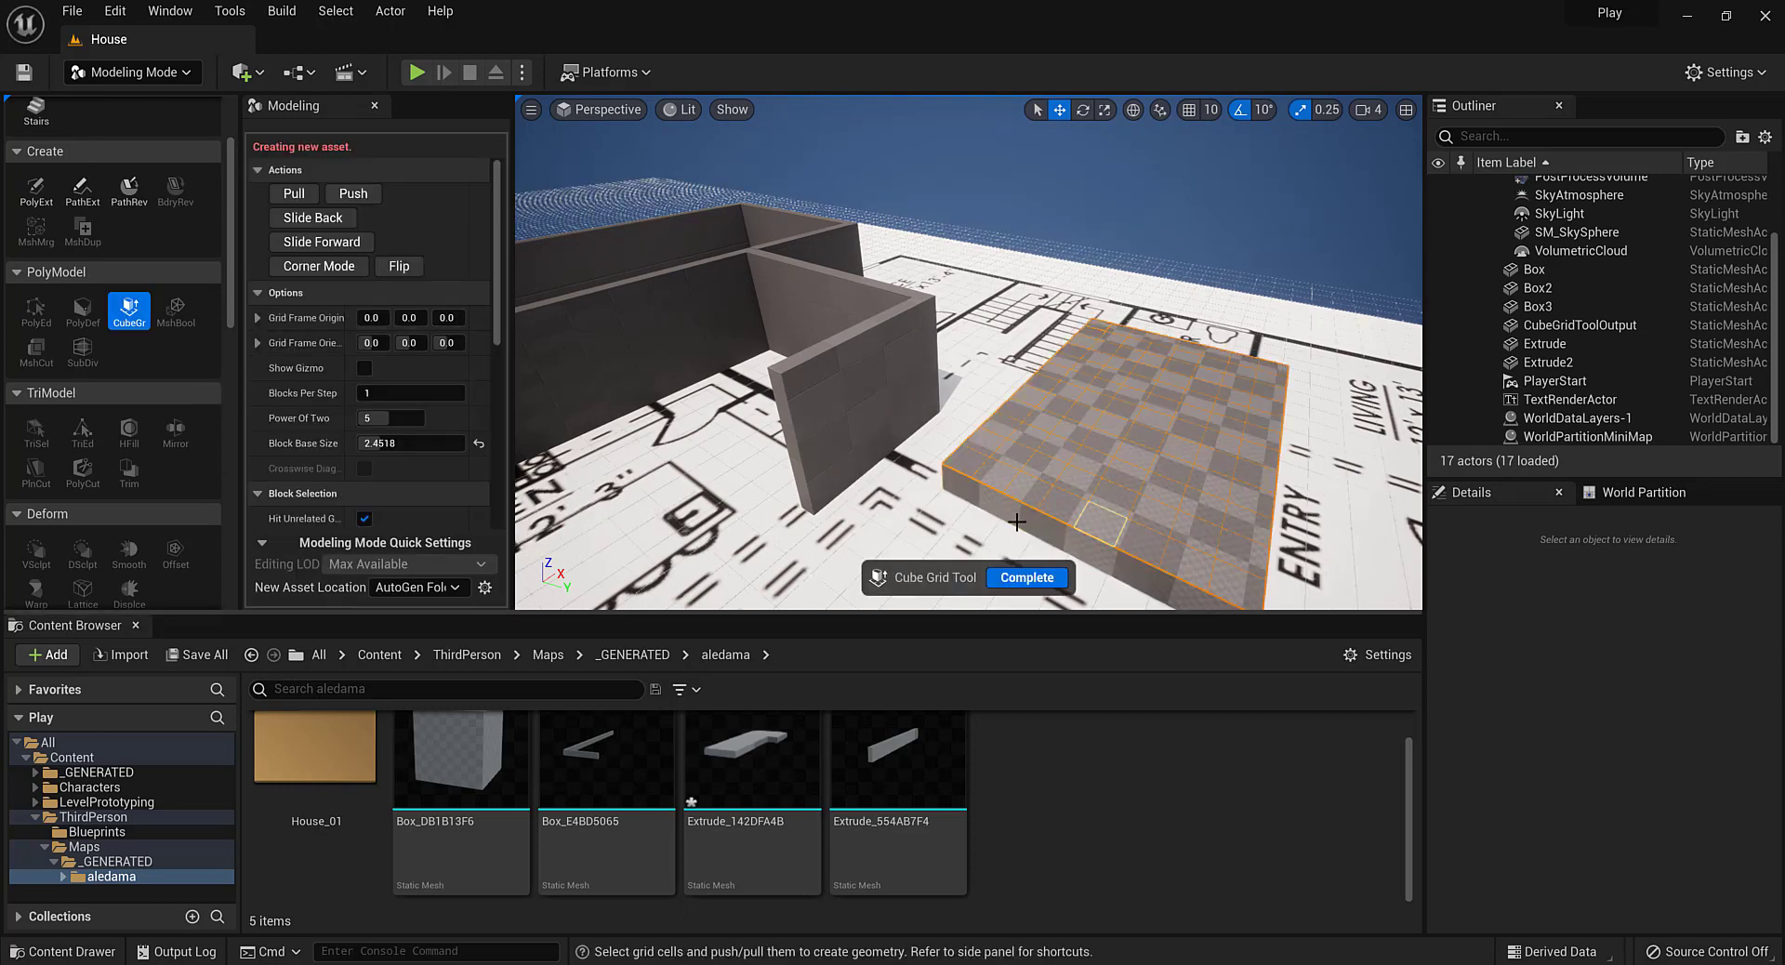
{"action": "left_click_drag", "start_coordinate": [967, 504], "coordinate": [1087, 398], "text": "alt"}
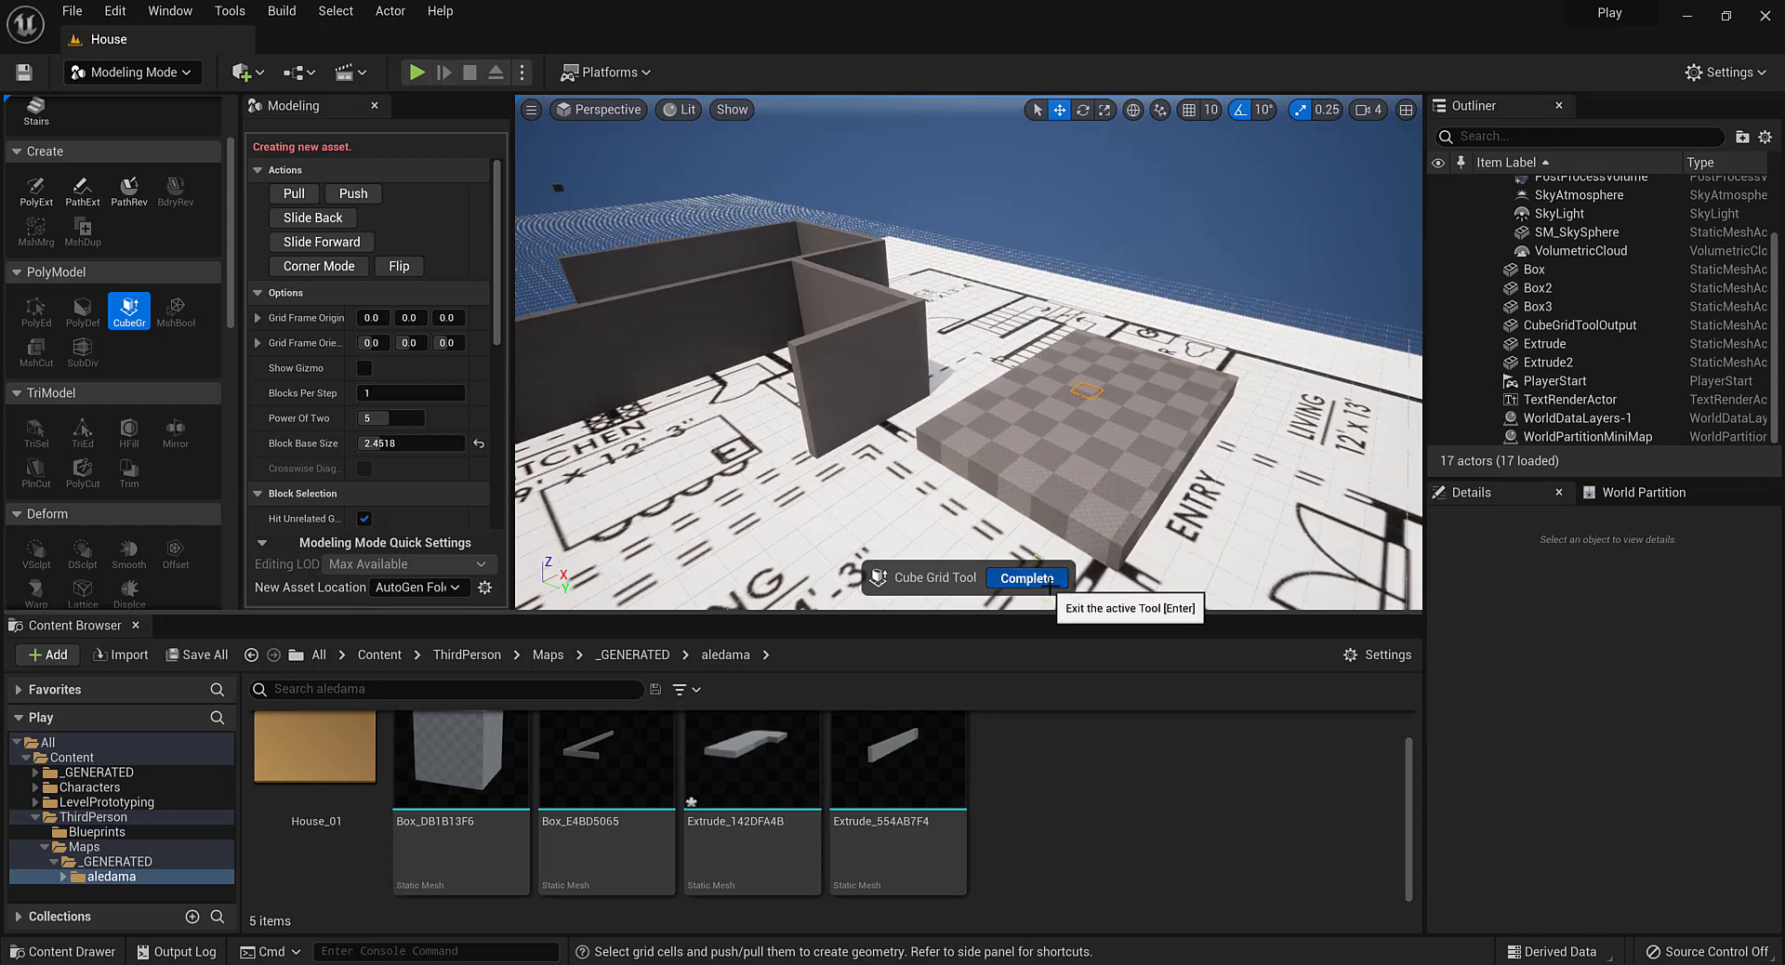
{"action": "left_click", "coordinate": [1050, 578]}
{"action": "key", "text": "Delete"}
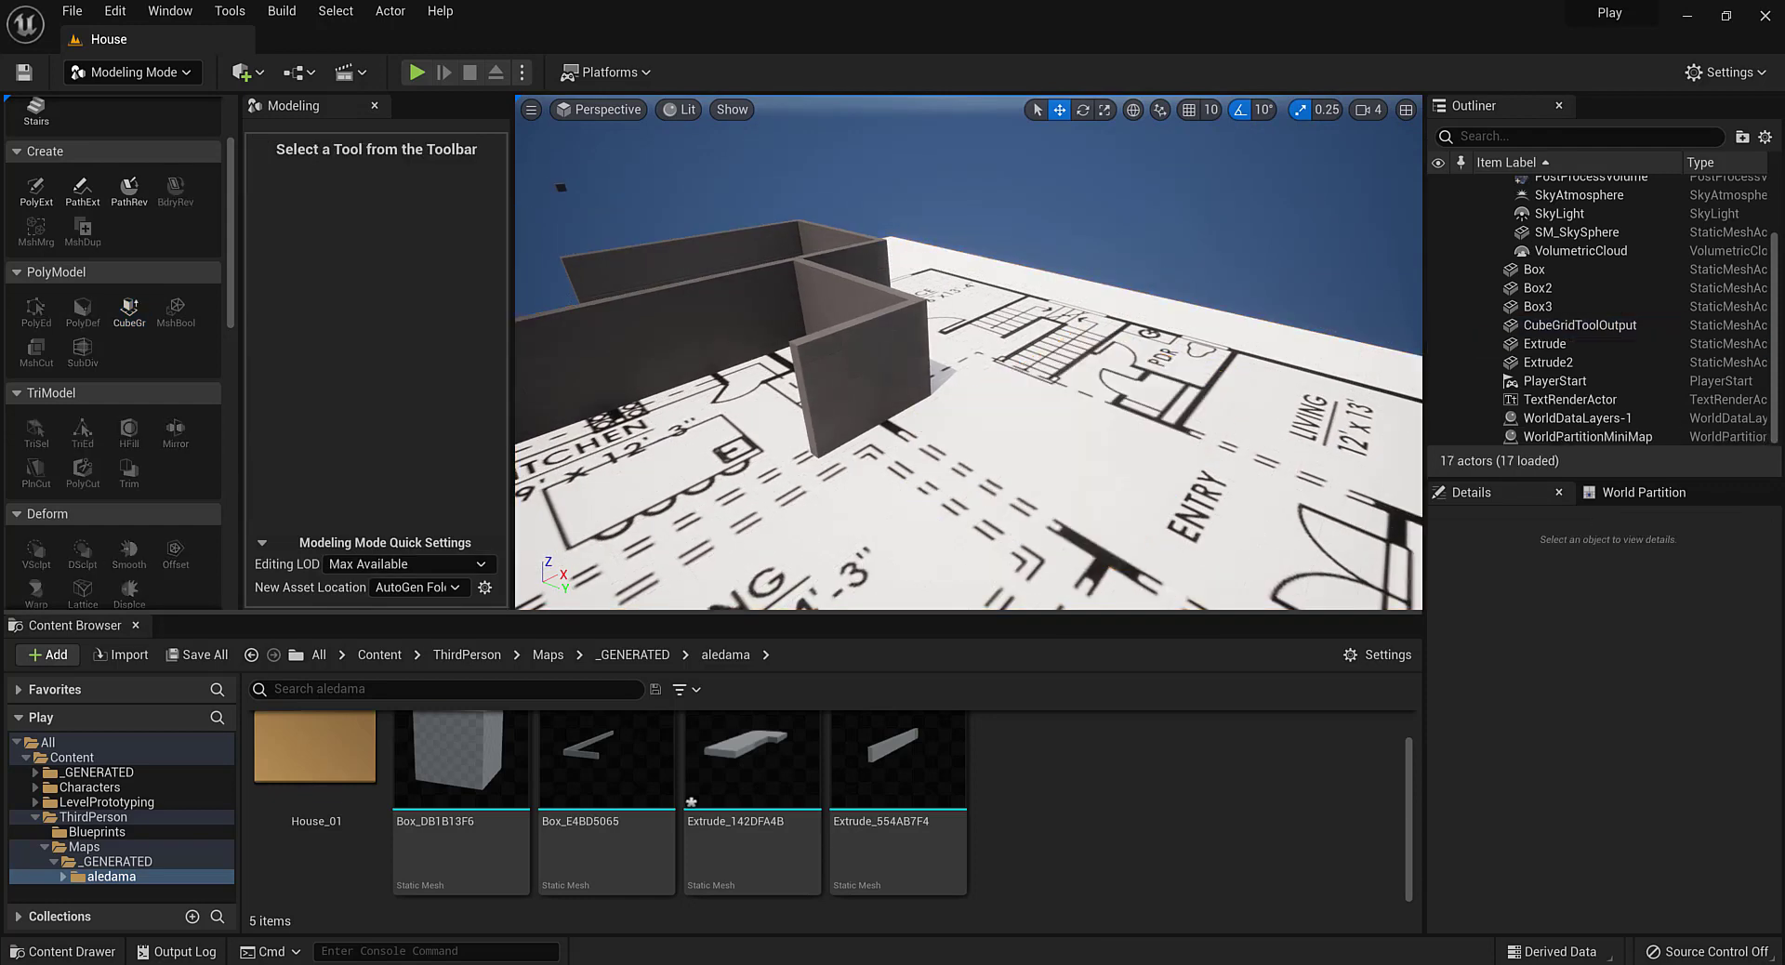
{"action": "scroll", "coordinate": [1108, 440], "scroll_direction": "down", "scroll_amount": 4}
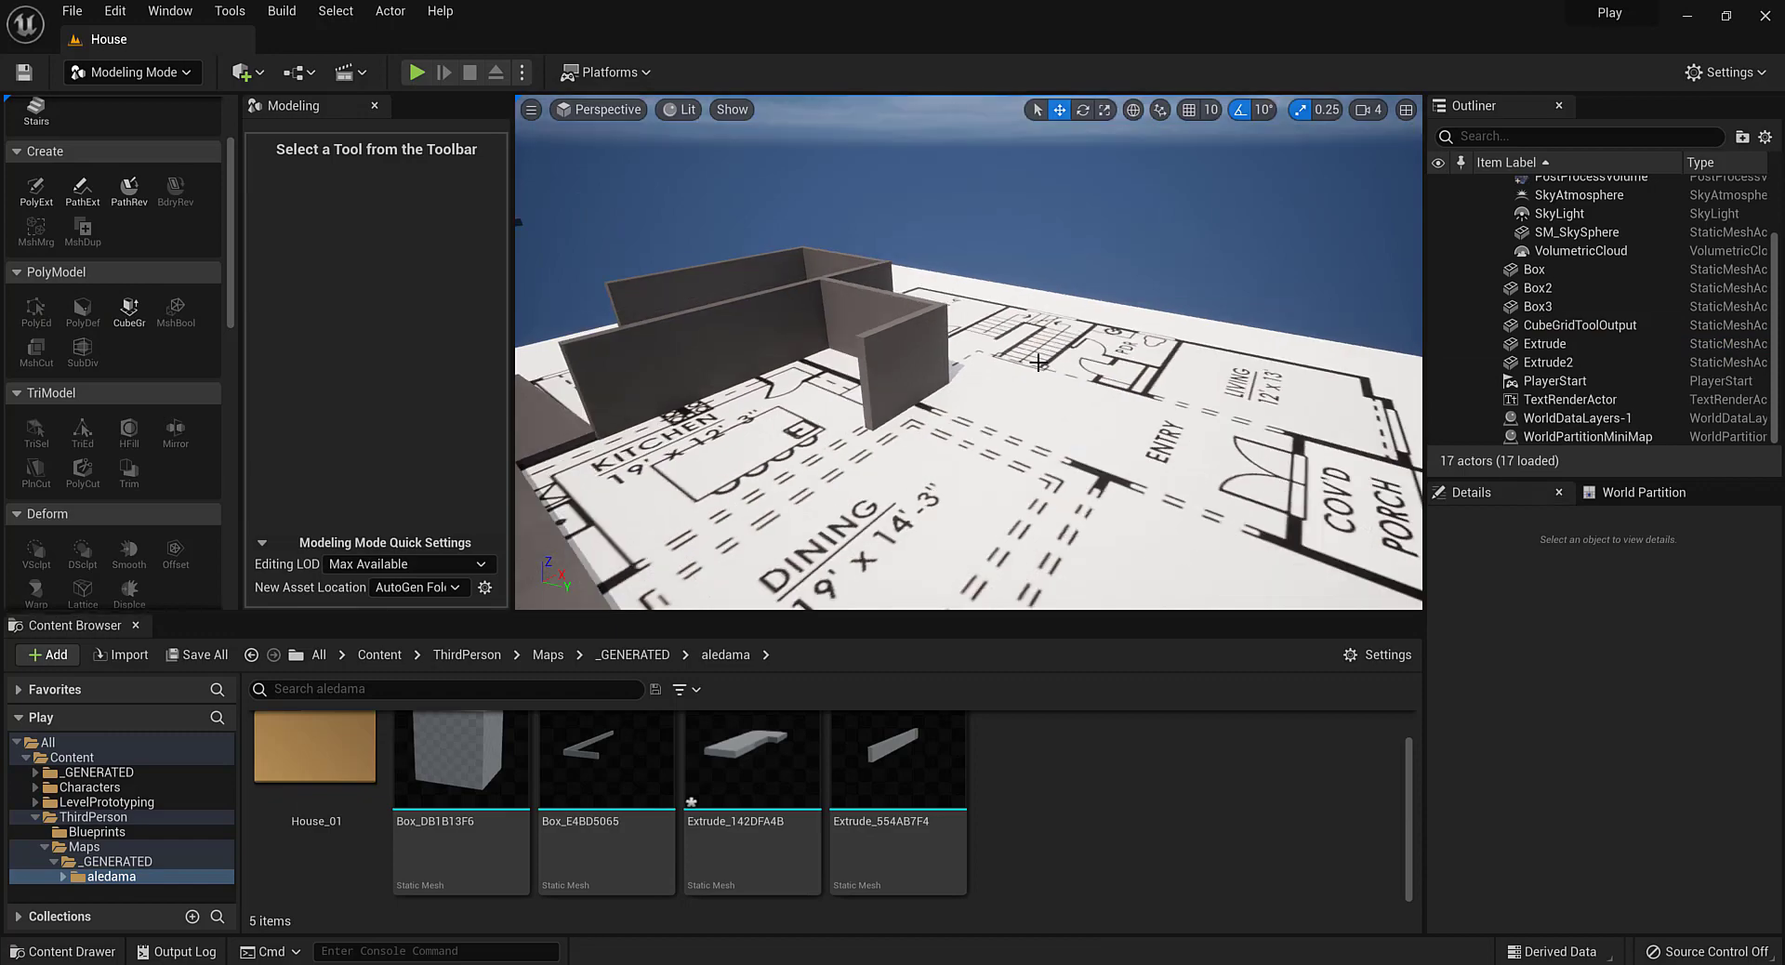
{"action": "right_click_drag", "start_coordinate": [741, 310], "coordinate": [685, 499]}
{"action": "key", "text": "w"}
{"action": "right_click_drag", "start_coordinate": [1108, 439], "coordinate": [993, 325]}
{"action": "right_click_drag", "start_coordinate": [835, 531], "coordinate": [974, 377]}
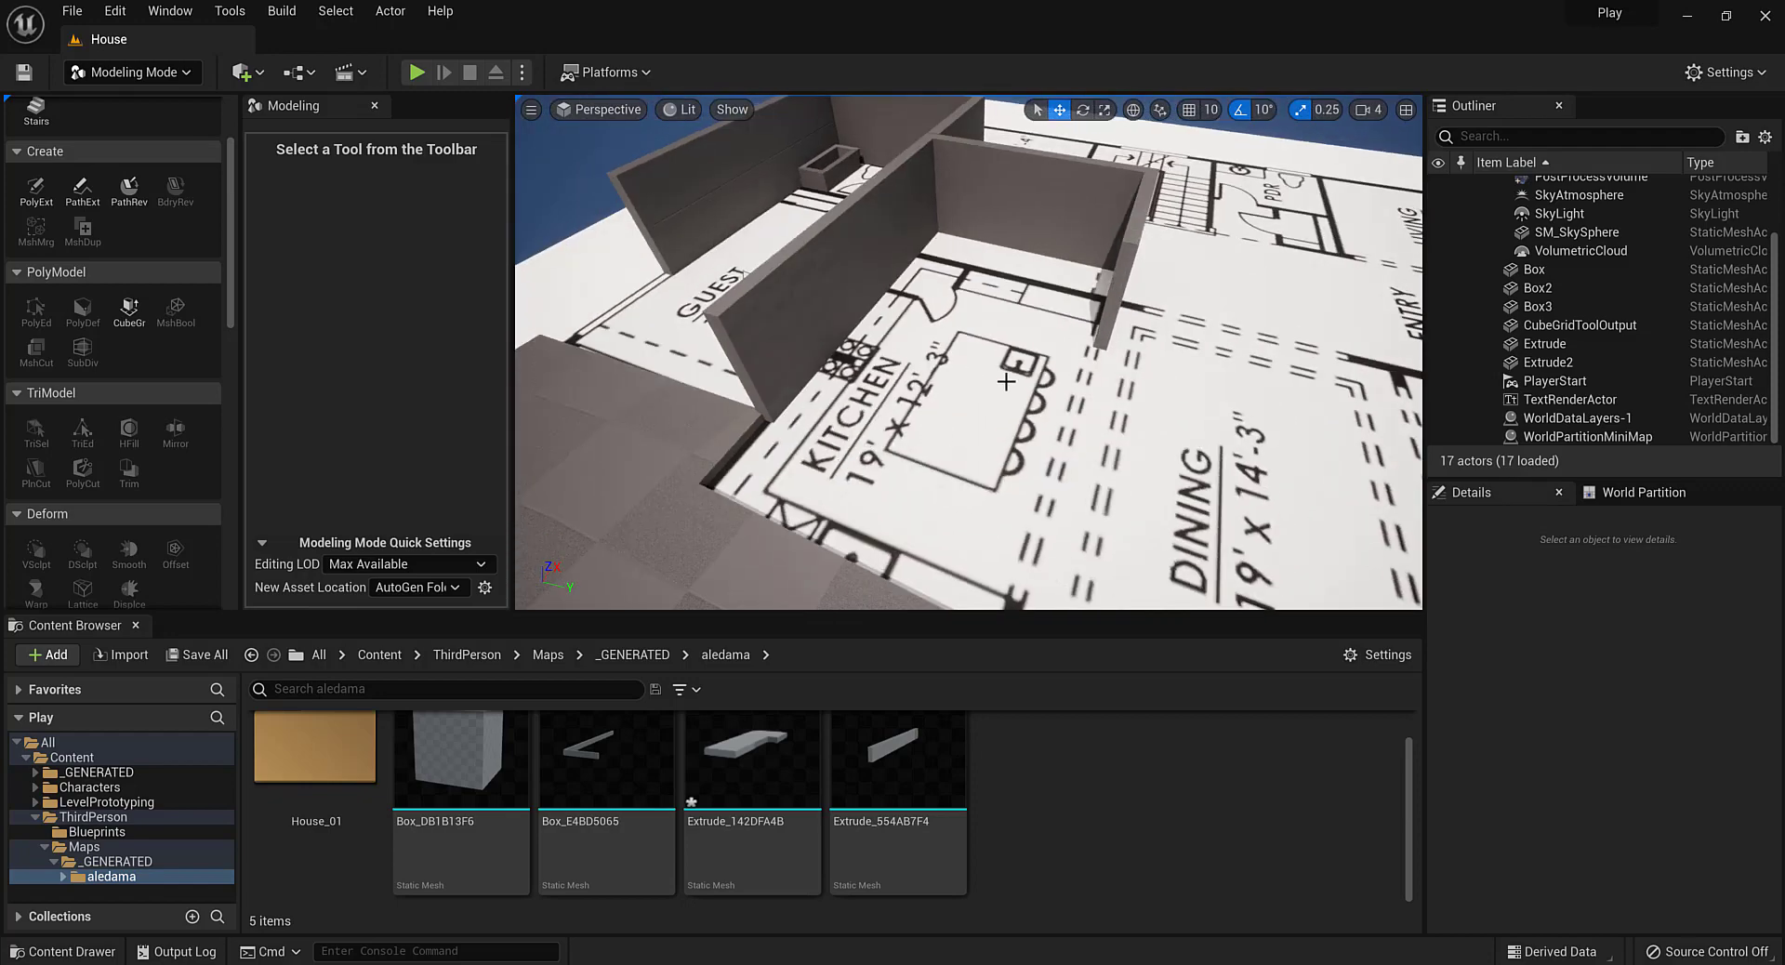
Place a 100 x 100 x 100 box on the floor plan's office area and raise it to about Z 71
{"action": "right_click_drag", "start_coordinate": [1149, 467], "coordinate": [1116, 423]}
{"action": "mouse_move", "coordinate": [1364, 386]}
{"action": "right_mouse_down"}
{"action": "mouse_move", "coordinate": [1187, 346]}
{"action": "mouse_move", "coordinate": [1329, 340]}
{"action": "right_mouse_up"}
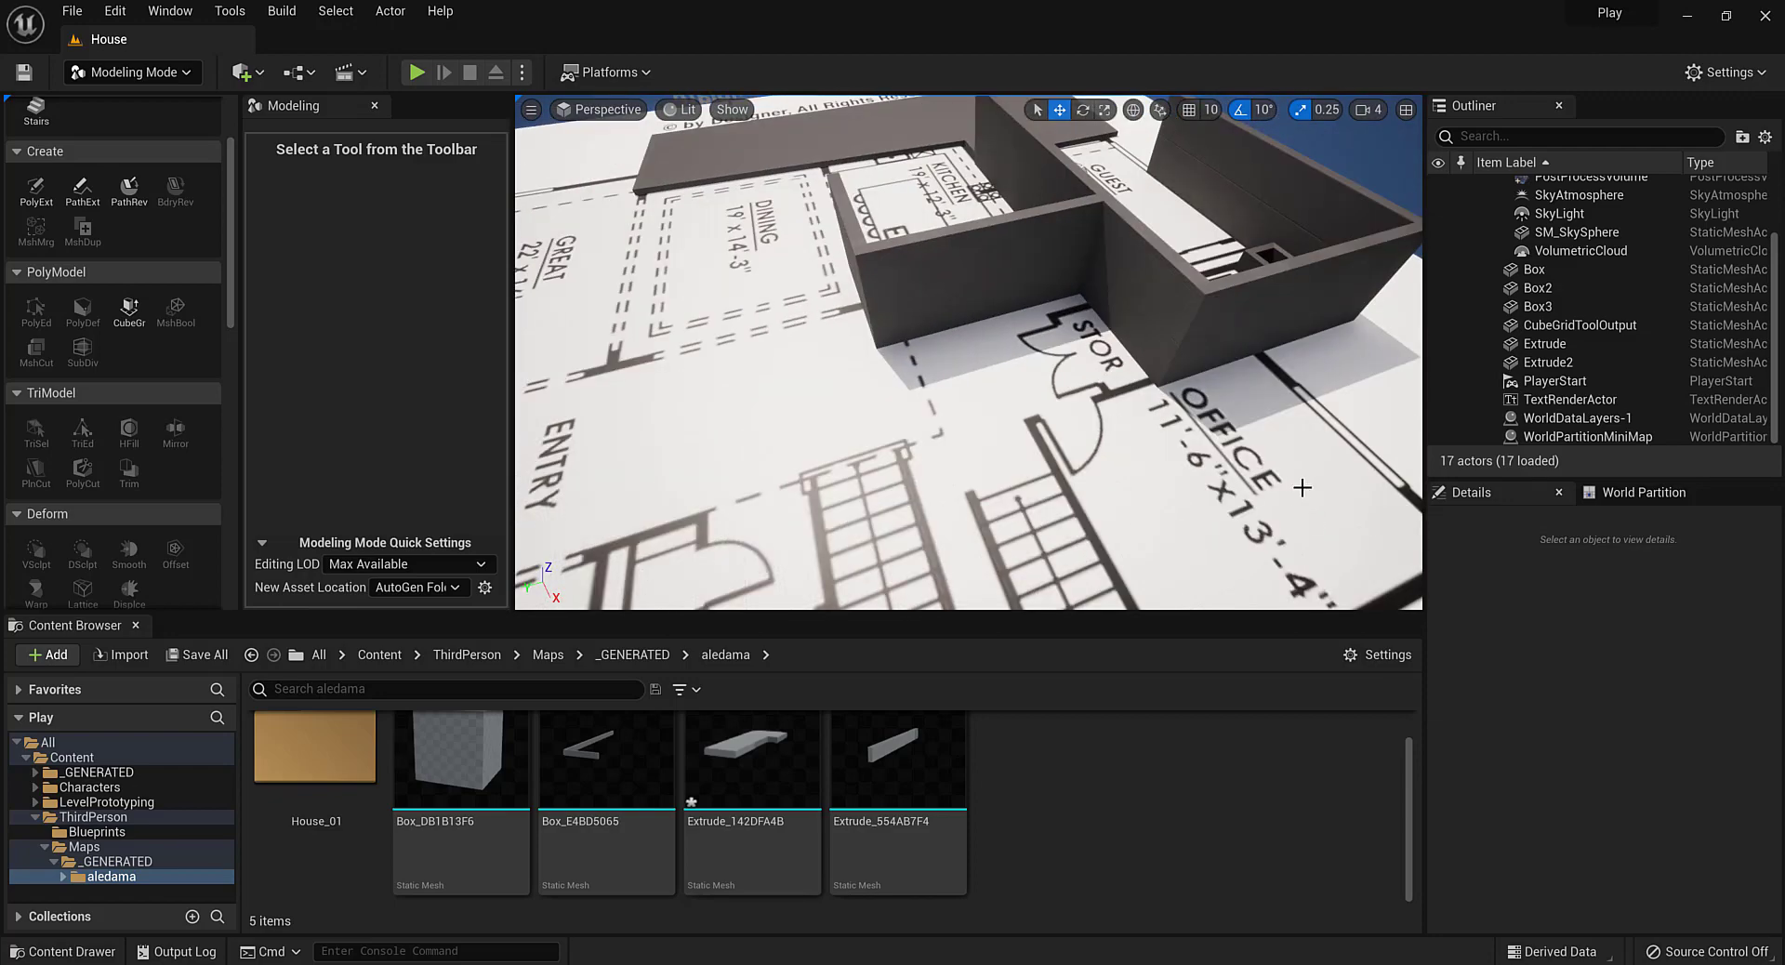
{"action": "right_click_drag", "start_coordinate": [1252, 526], "coordinate": [1262, 461]}
{"action": "scroll", "coordinate": [1078, 455], "scroll_direction": "down", "scroll_amount": 4}
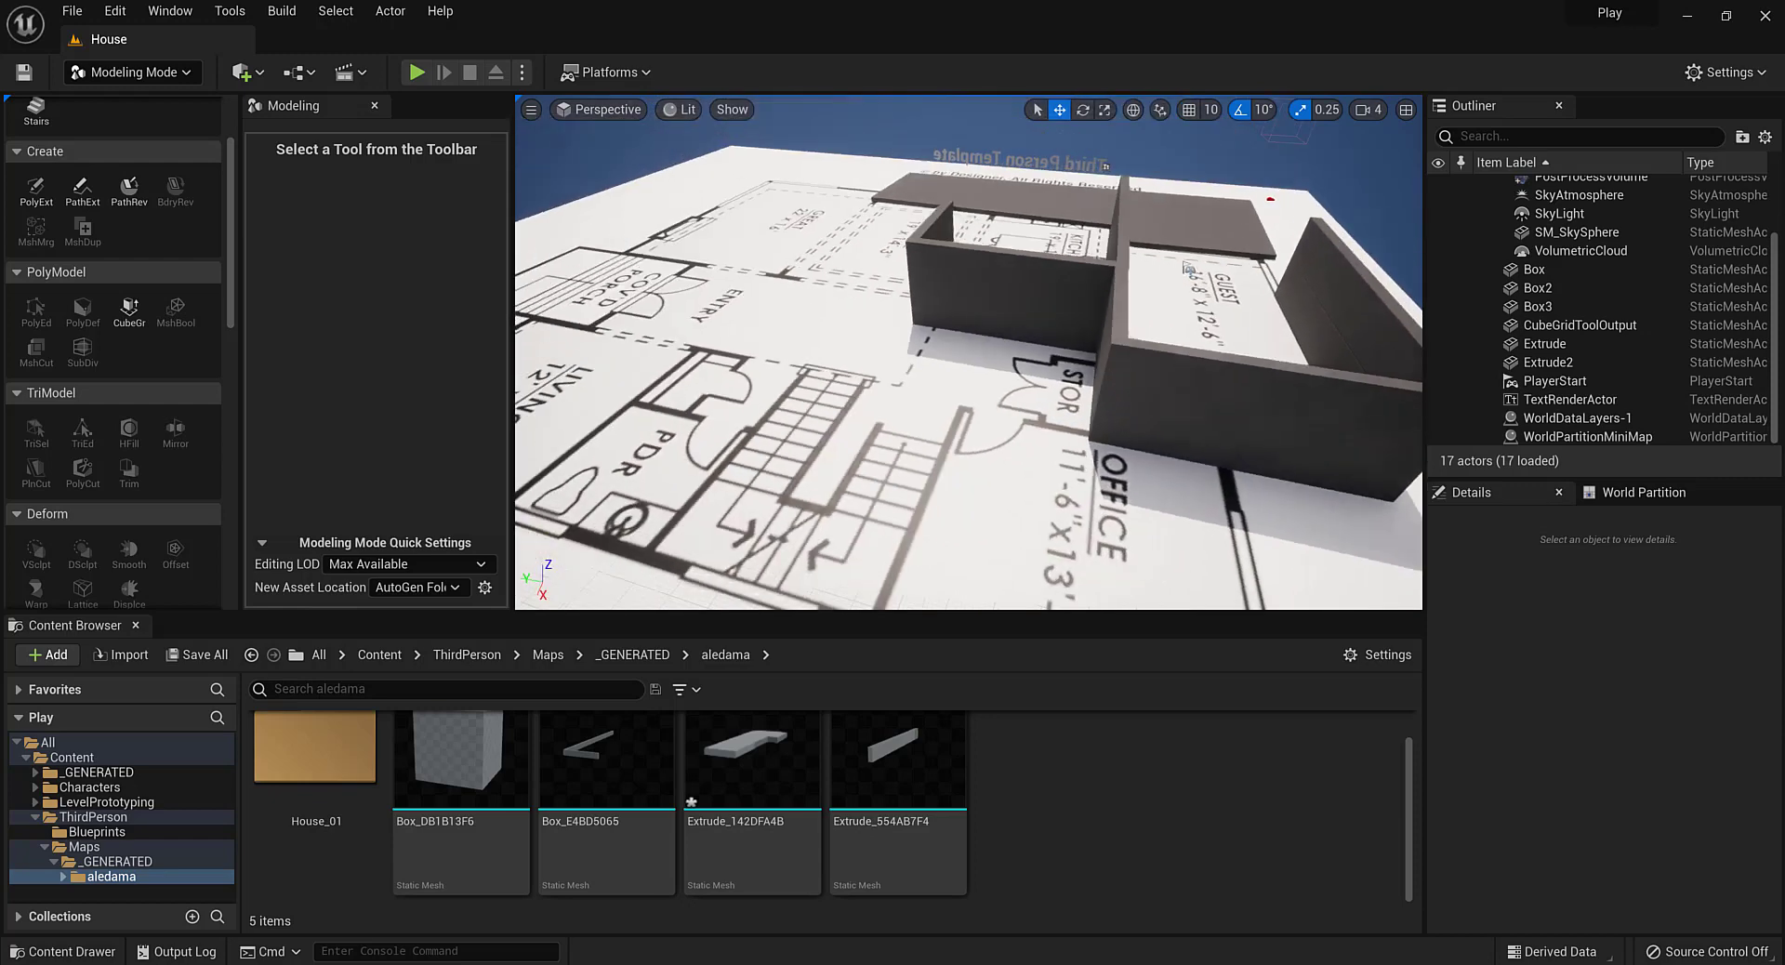
{"action": "scroll", "coordinate": [1010, 466], "scroll_direction": "up", "scroll_amount": 4}
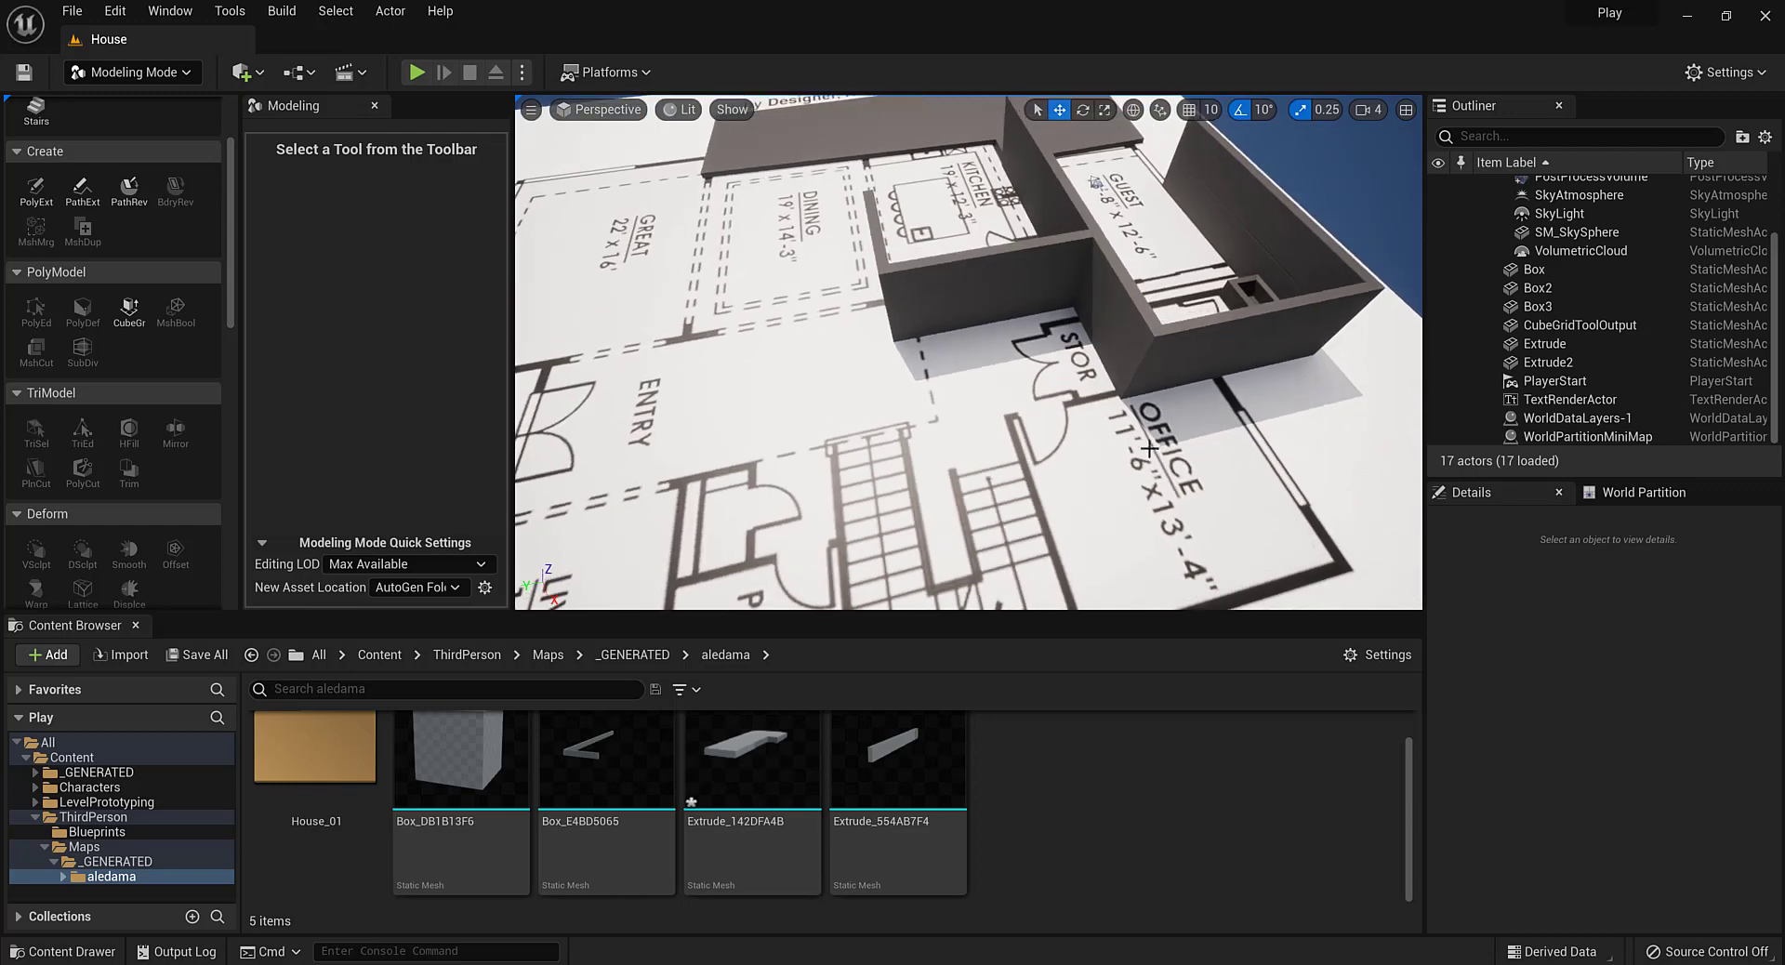
{"action": "scroll", "coordinate": [1098, 509], "scroll_direction": "up", "scroll_amount": 6}
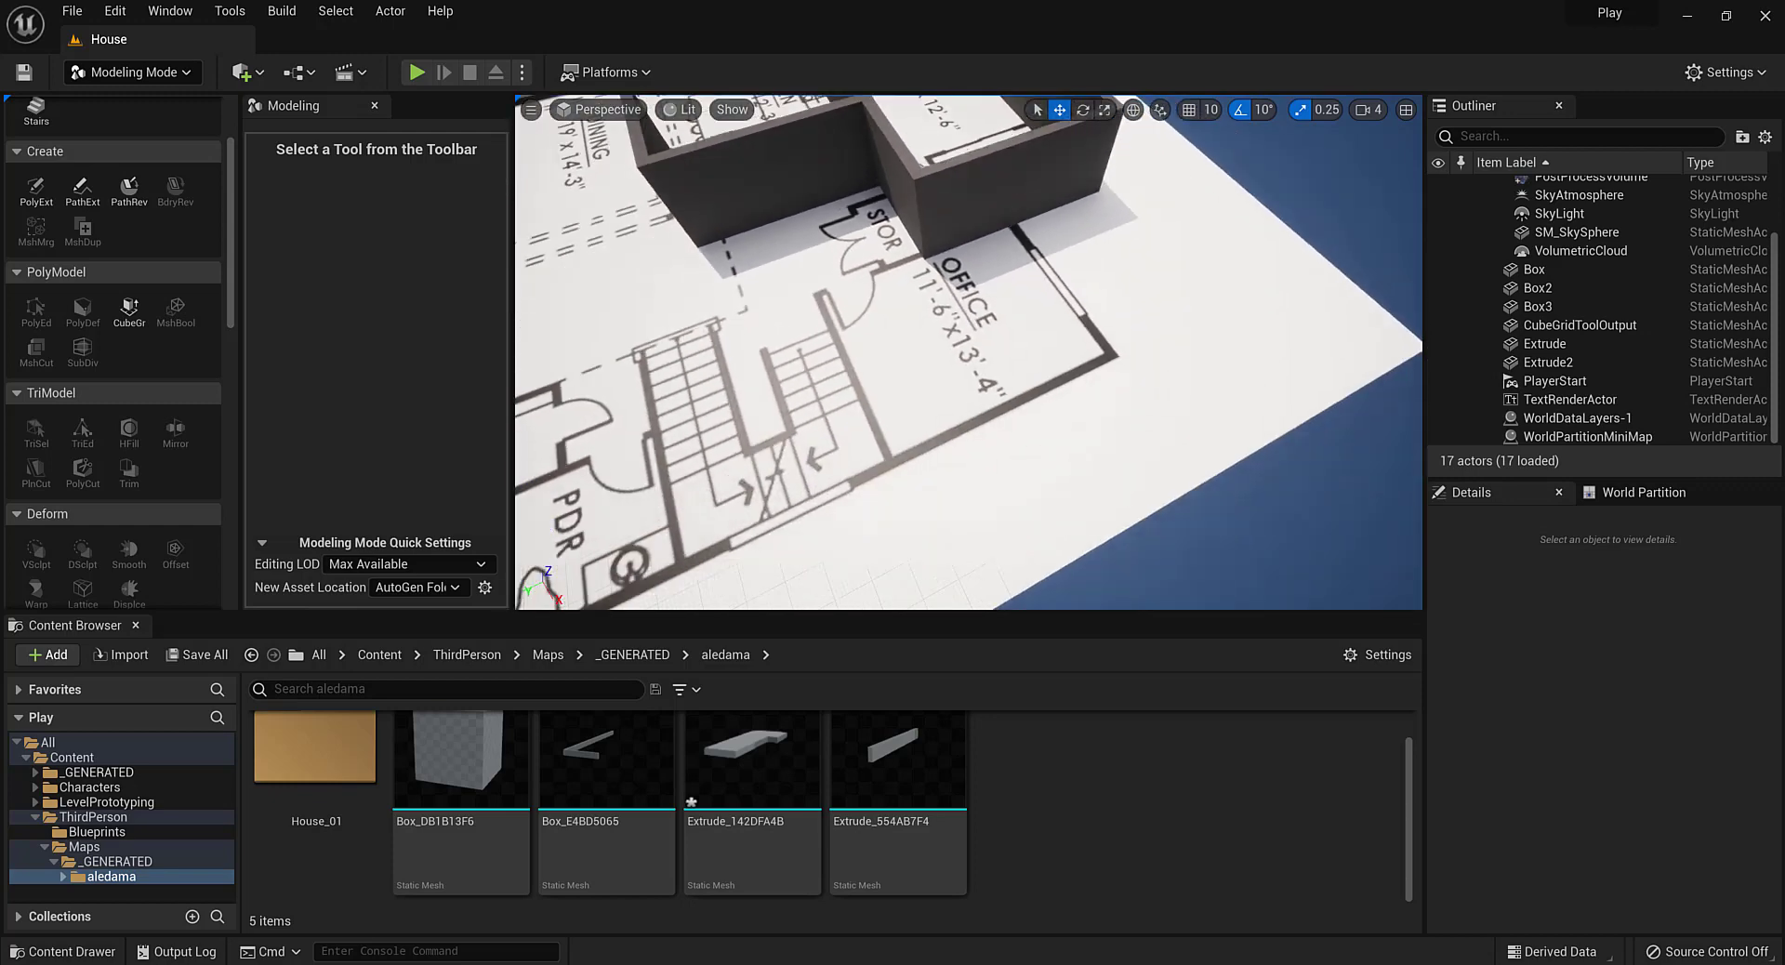
{"action": "right_click_drag", "start_coordinate": [966, 331], "coordinate": [1026, 329]}
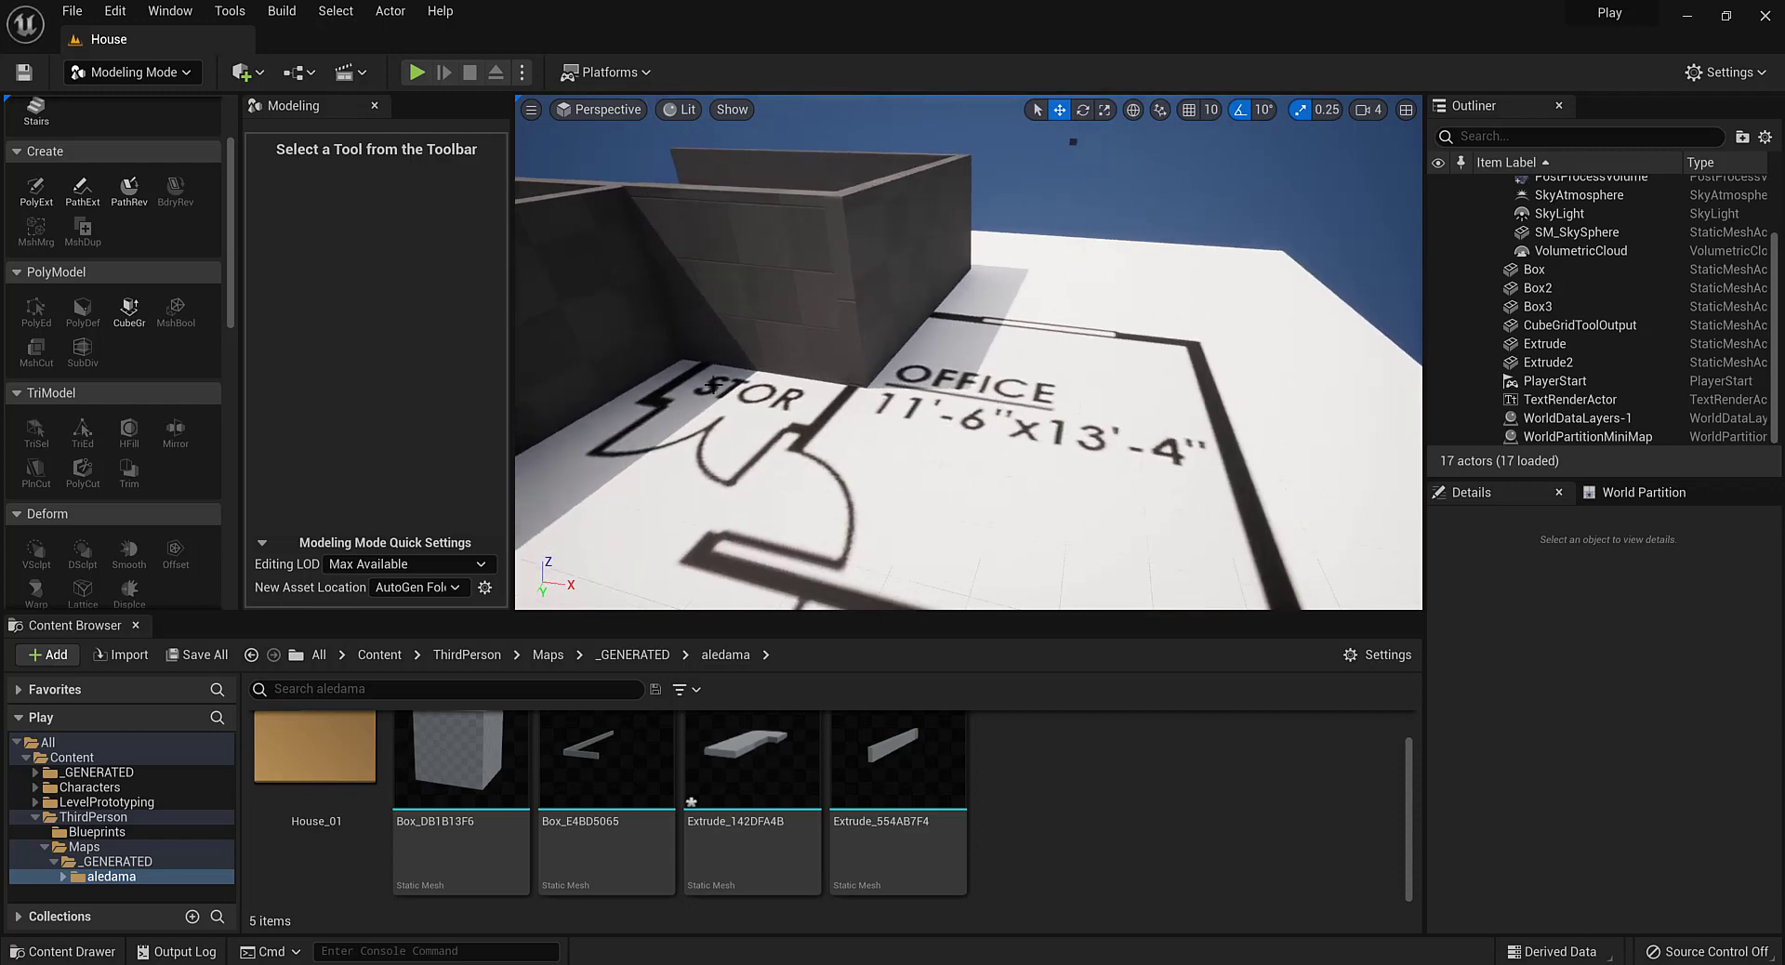
{"action": "scroll", "coordinate": [139, 362], "scroll_direction": "up", "scroll_amount": 1}
{"action": "scroll", "coordinate": [139, 370], "scroll_direction": "up", "scroll_amount": 2}
{"action": "left_click", "coordinate": [35, 147]}
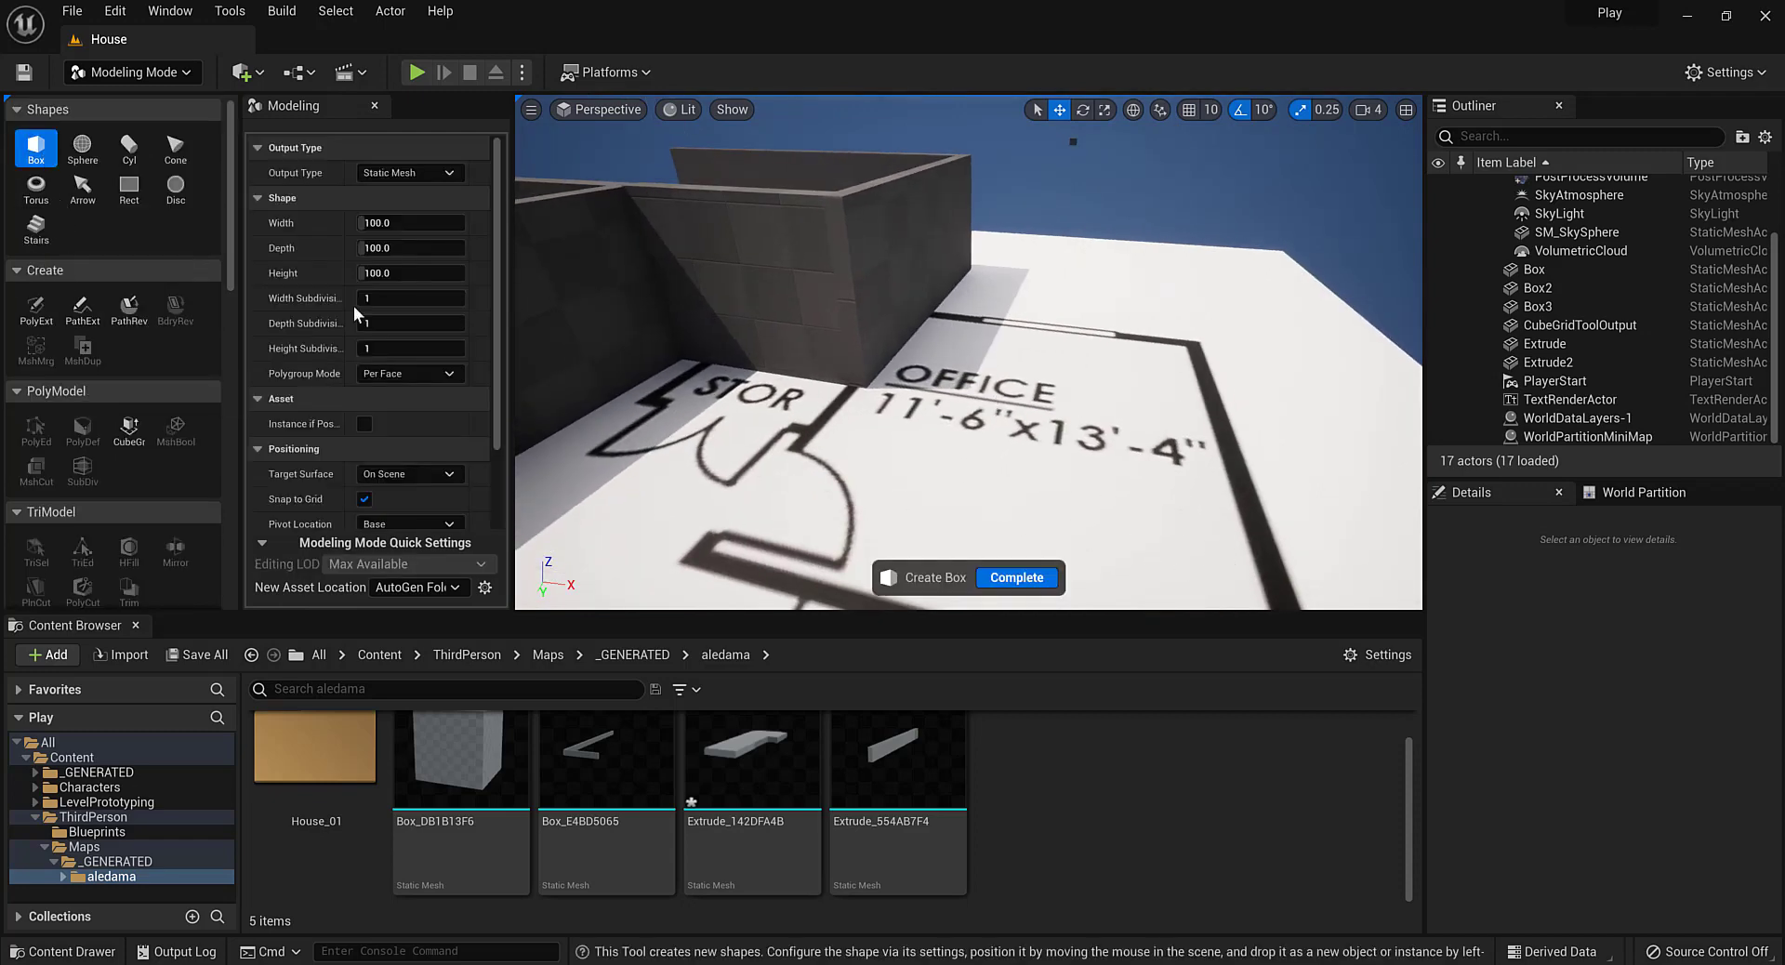
{"action": "left_click", "coordinate": [1025, 462]}
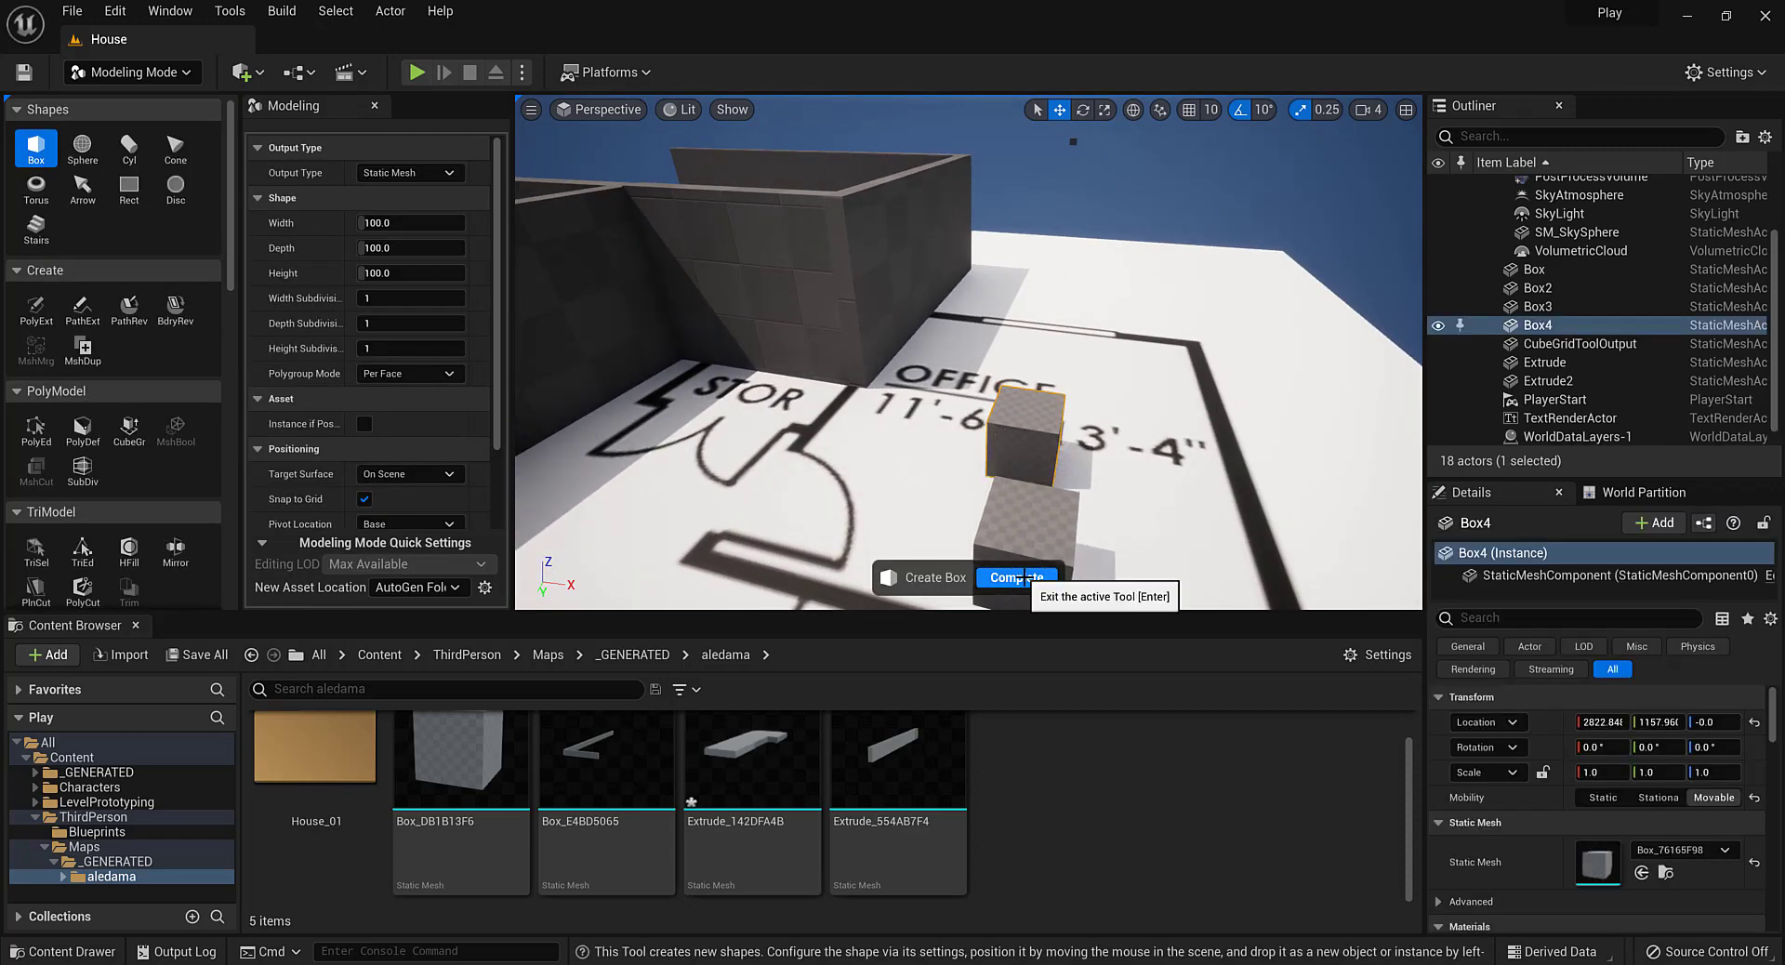
{"action": "left_click", "coordinate": [1027, 579]}
{"action": "right_click_drag", "start_coordinate": [1054, 442], "coordinate": [967, 440]}
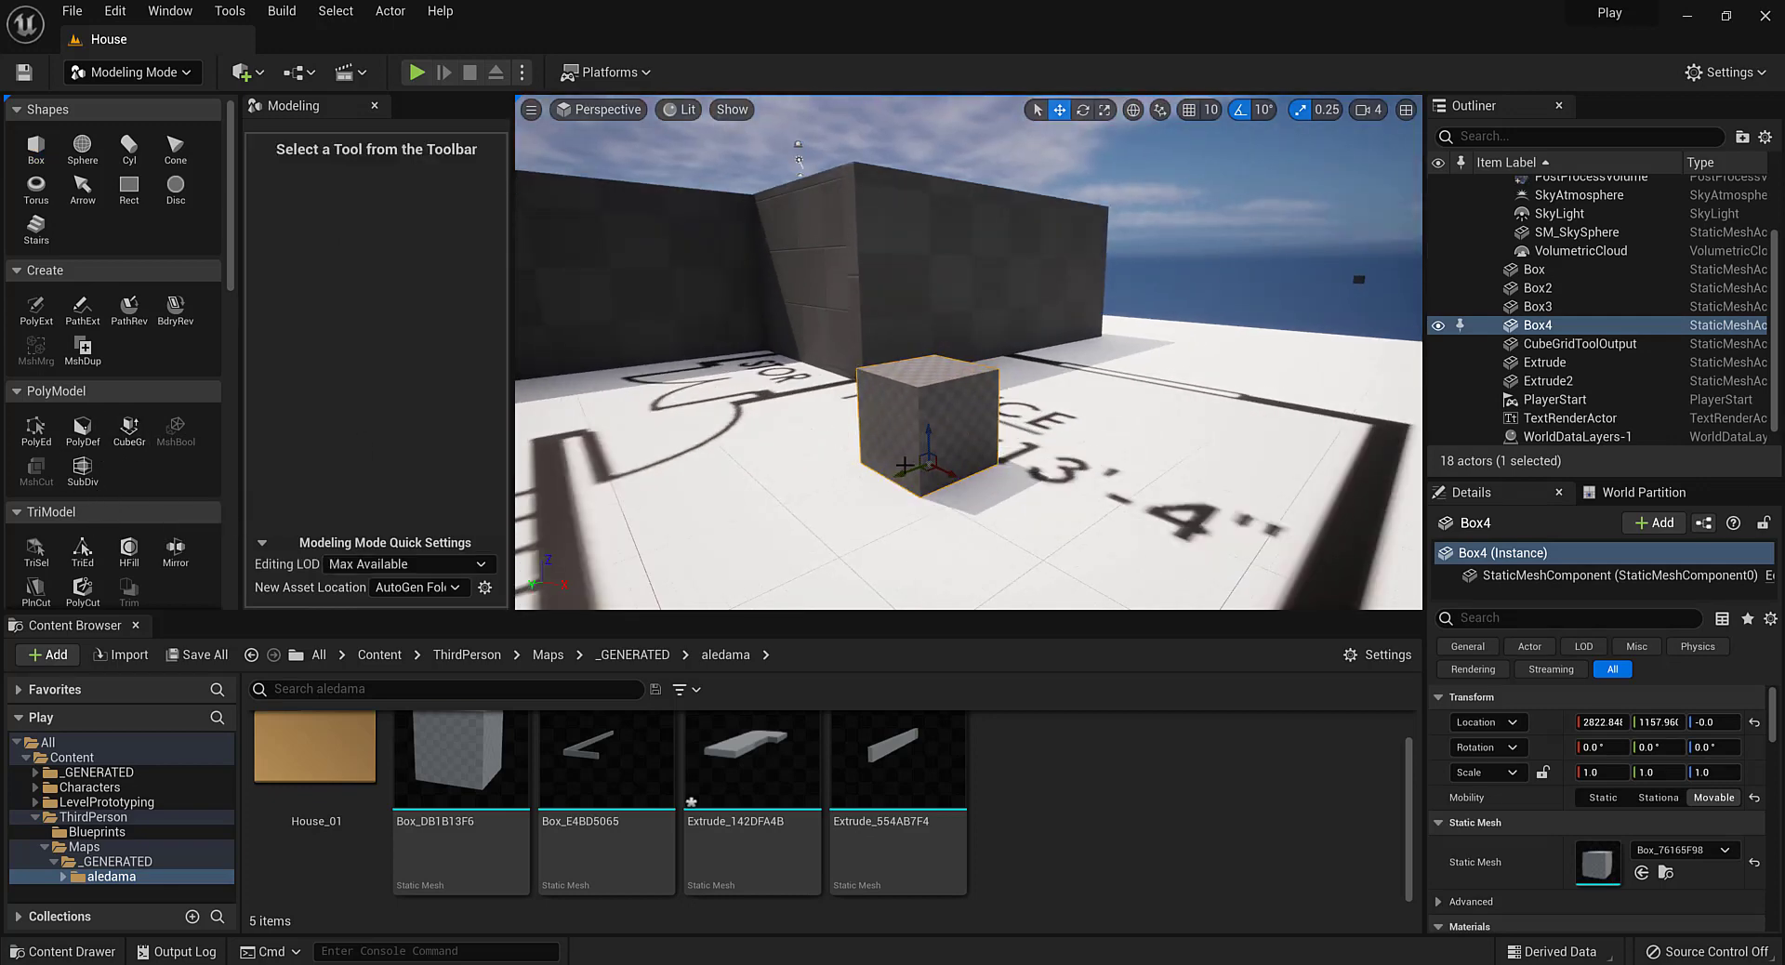
{"action": "left_click_drag", "start_coordinate": [933, 430], "coordinate": [935, 361]}
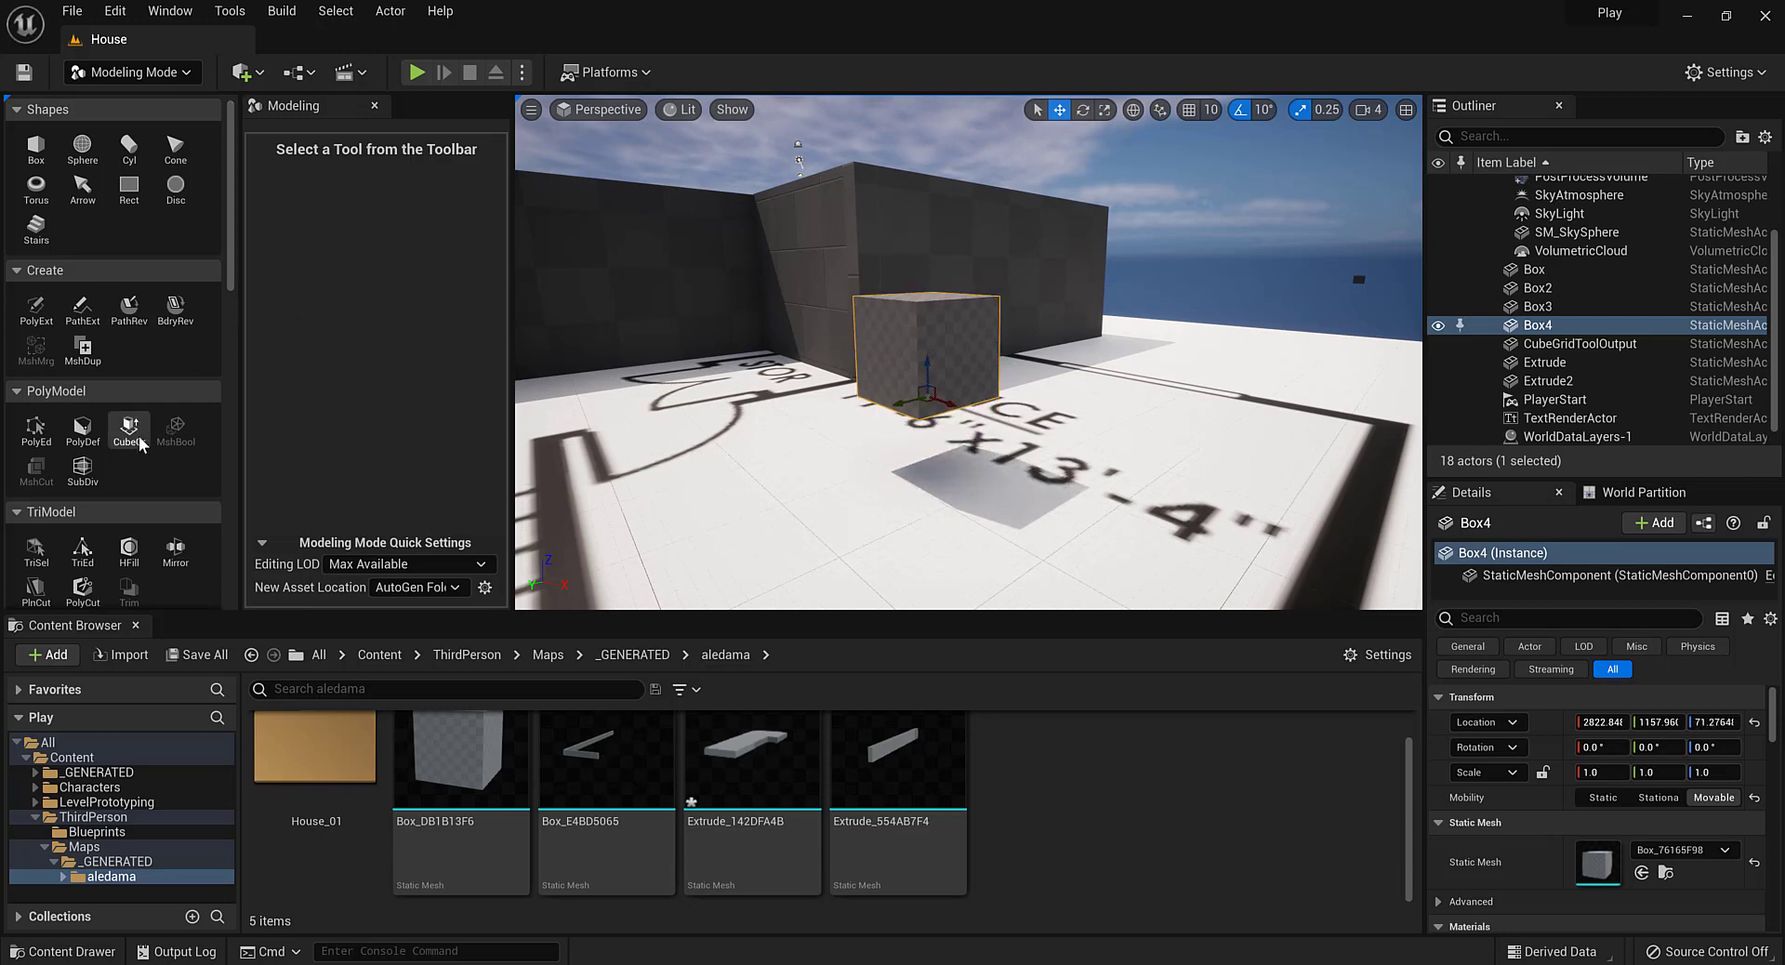
Place a second 100 x 100 x 100 box at floor level beside the raised box in the office area
{"action": "left_click", "coordinate": [35, 147]}
{"action": "left_click", "coordinate": [732, 504]}
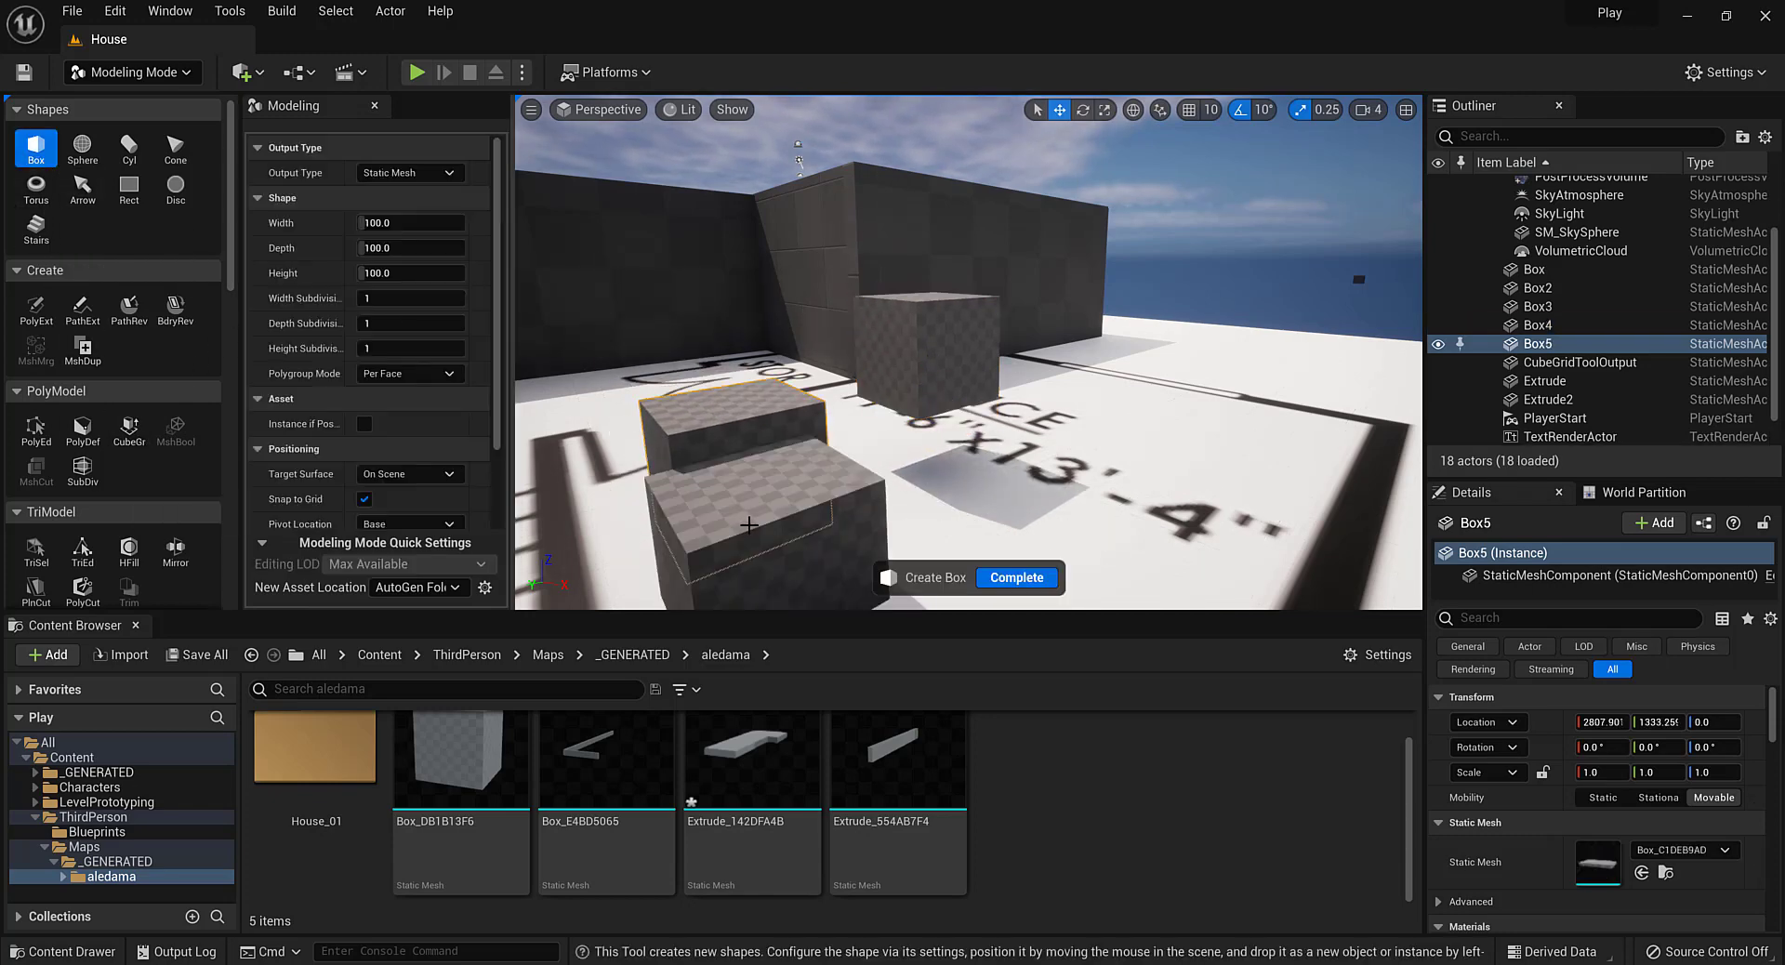
{"action": "left_click", "coordinate": [1017, 577]}
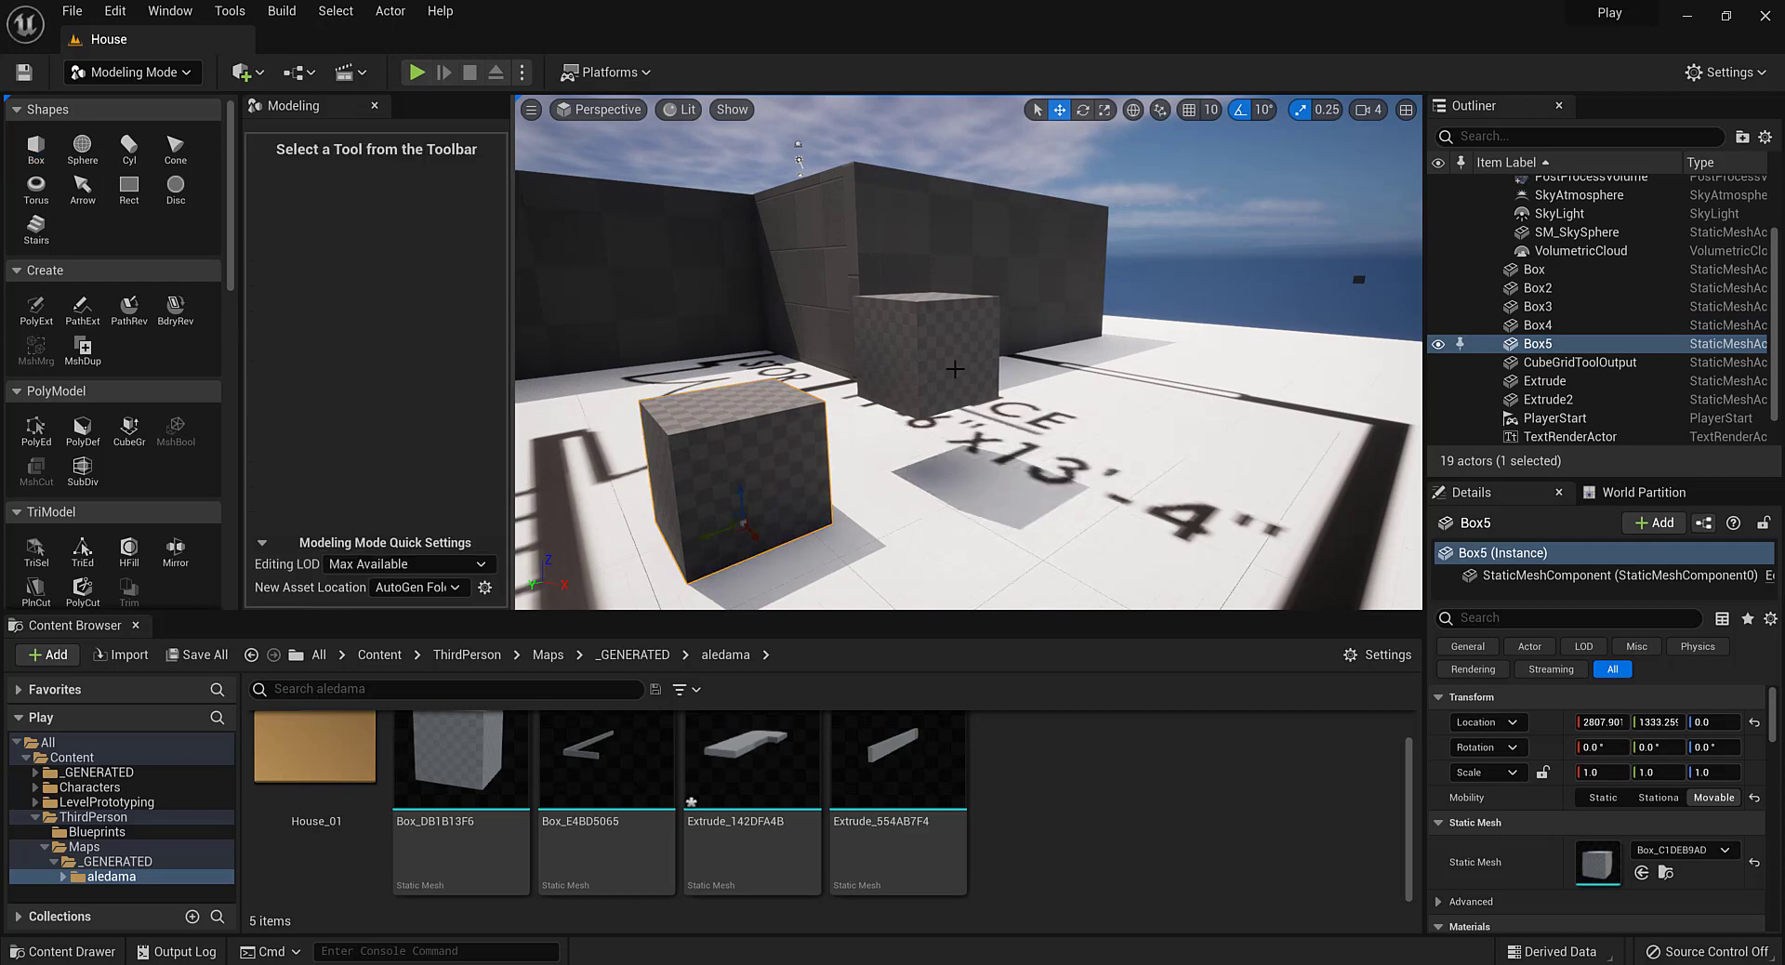
Use PolyGroup Edit to lower the raised box's top face, flattening it into a thin slab, and accept
{"action": "left_click", "coordinate": [955, 369]}
{"action": "scroll", "coordinate": [140, 511], "scroll_direction": "down", "scroll_amount": 10}
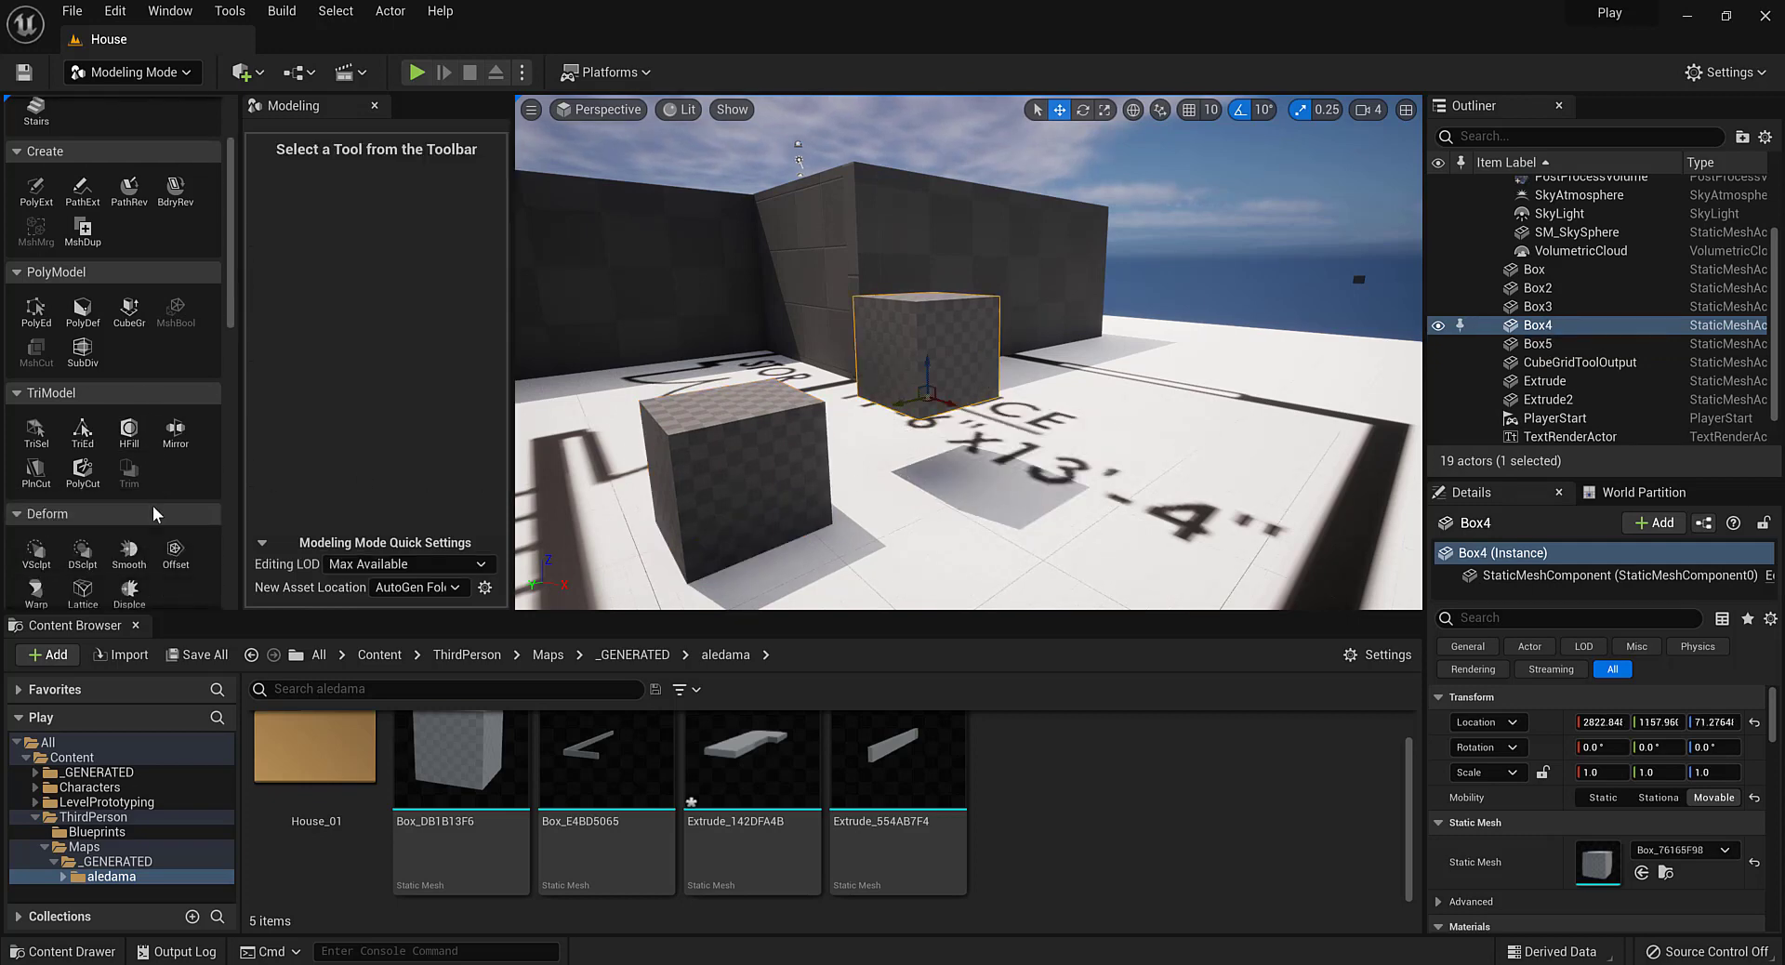
{"action": "scroll", "coordinate": [116, 511], "scroll_direction": "up", "scroll_amount": 4}
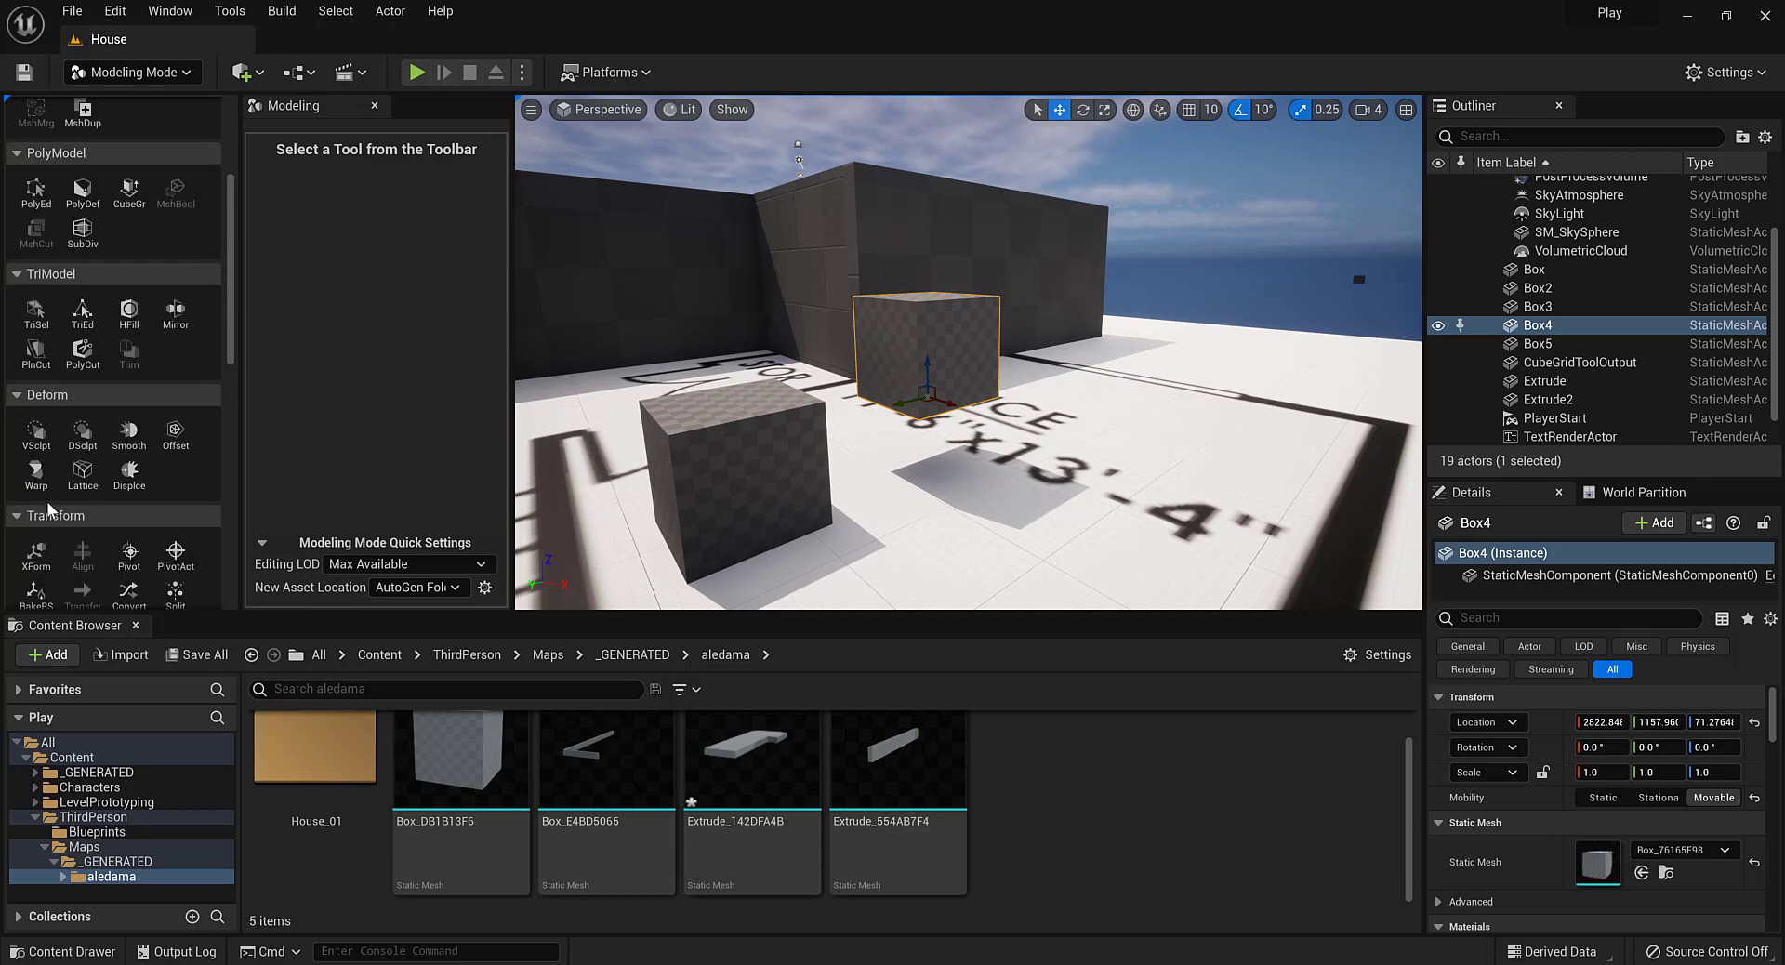
{"action": "scroll", "coordinate": [82, 478], "scroll_direction": "up", "scroll_amount": 1}
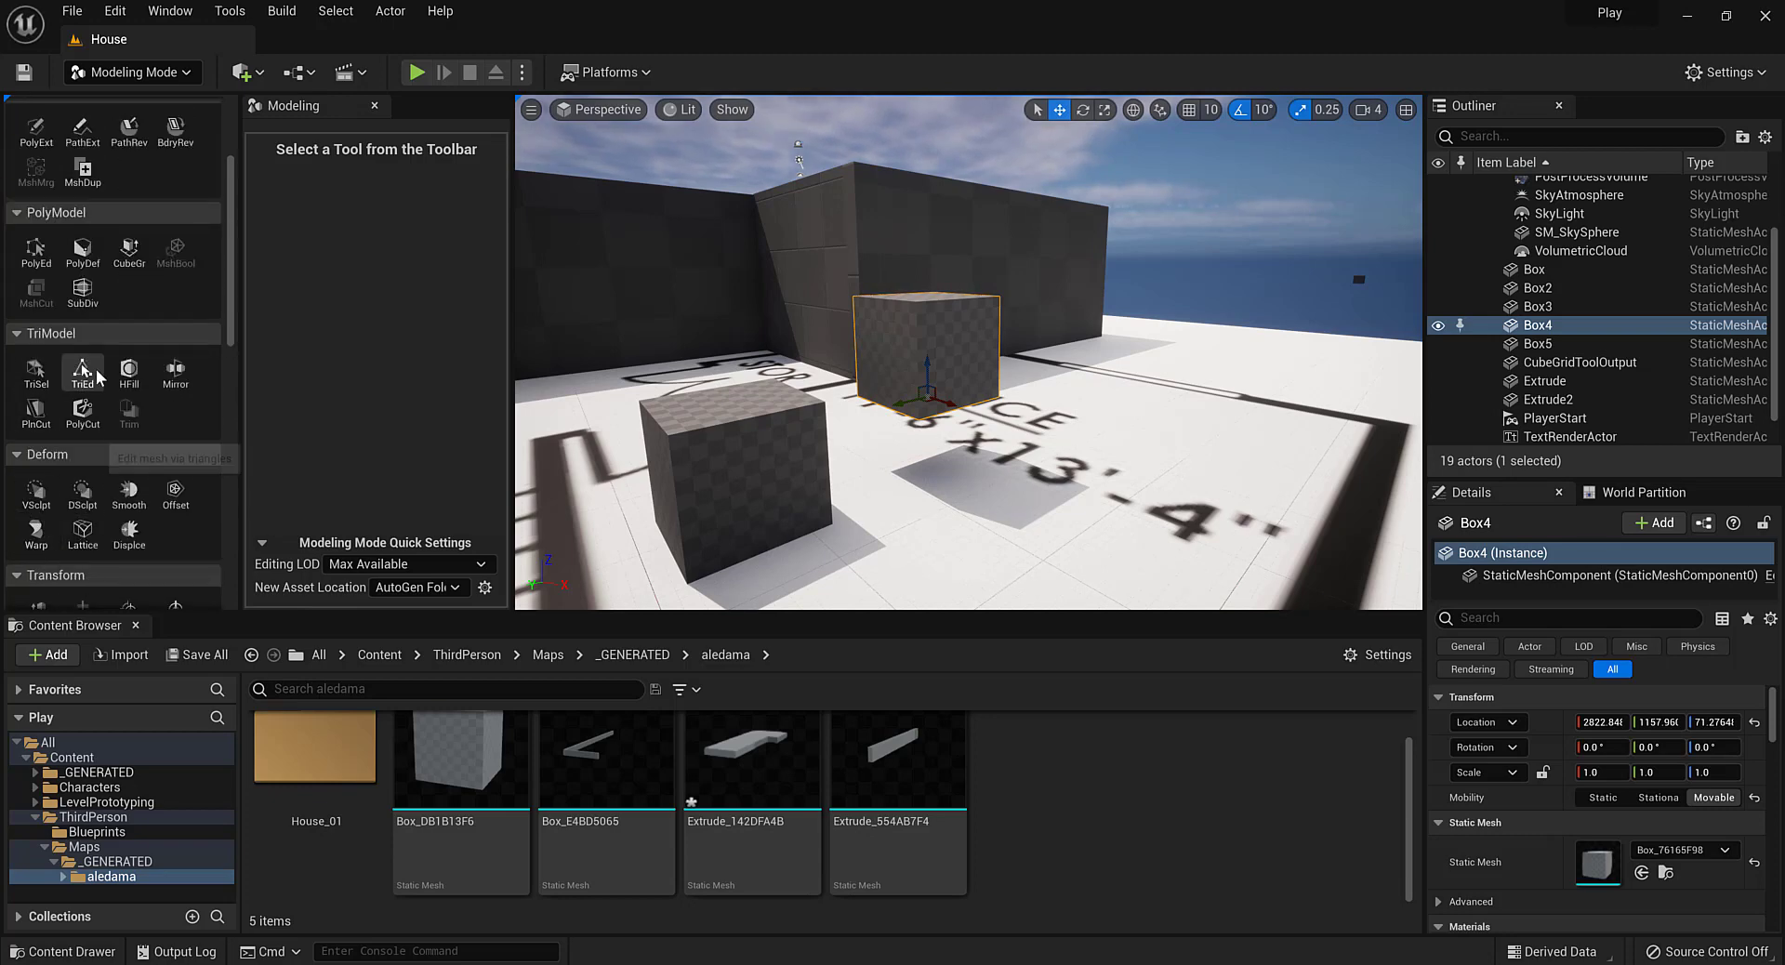
{"action": "left_click", "coordinate": [35, 251]}
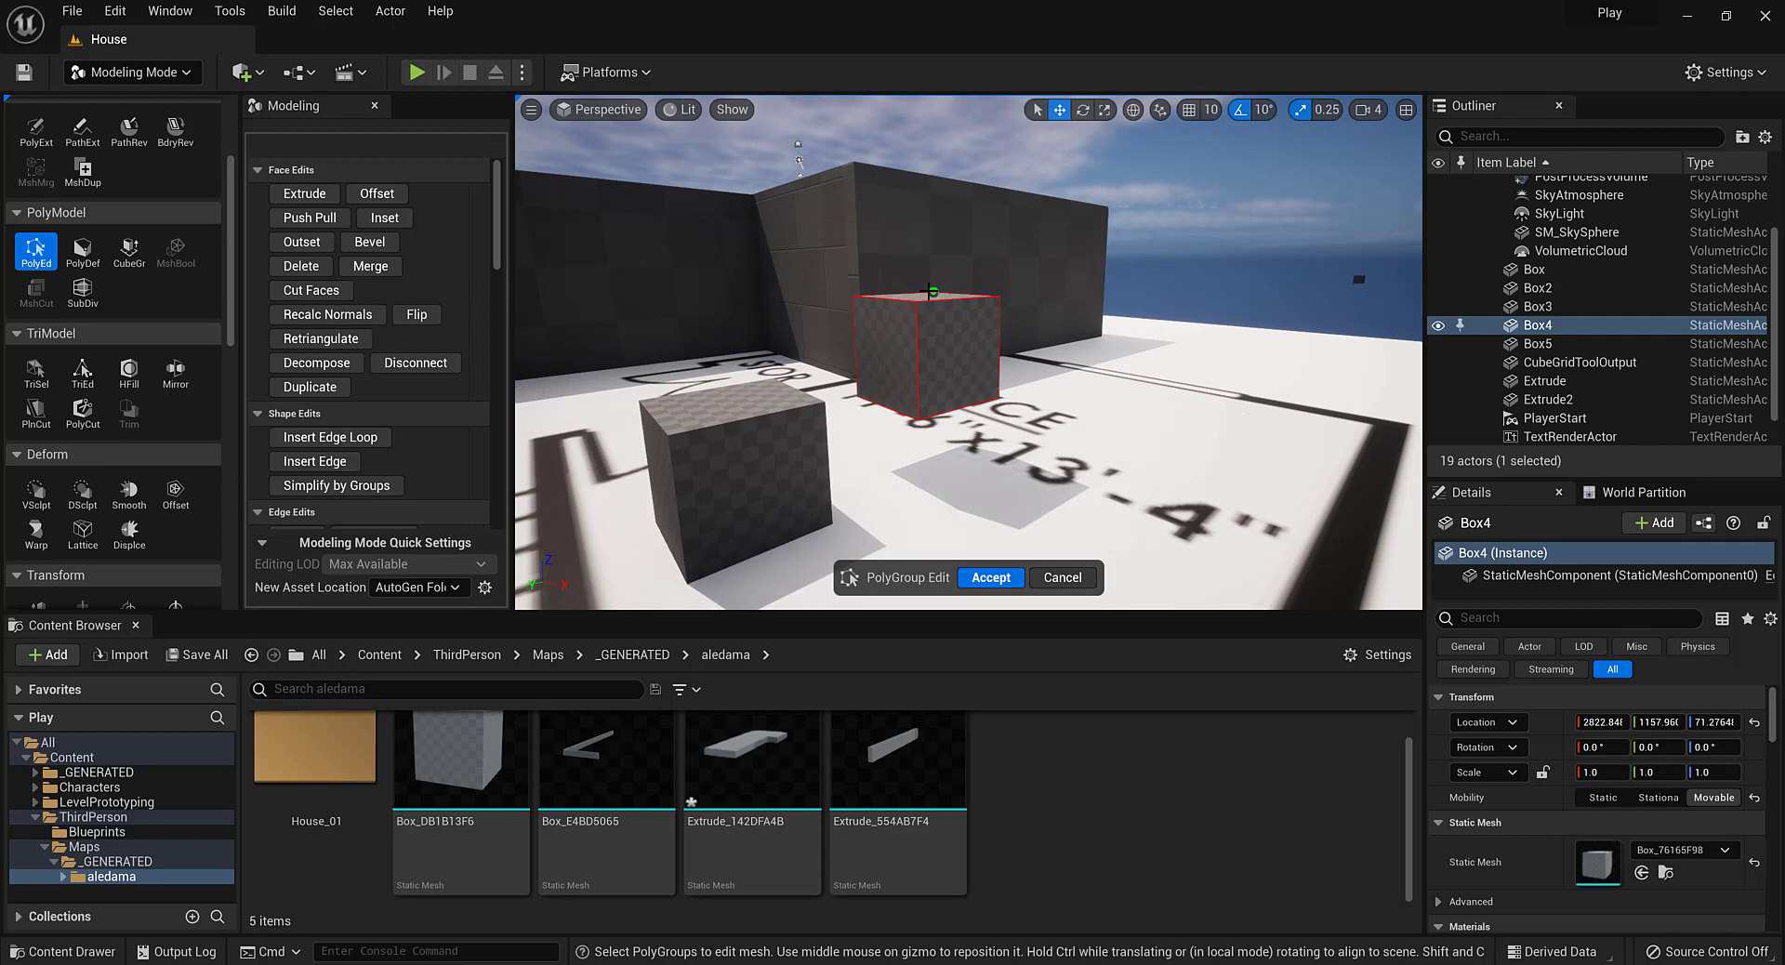
{"action": "left_click", "coordinate": [926, 296]}
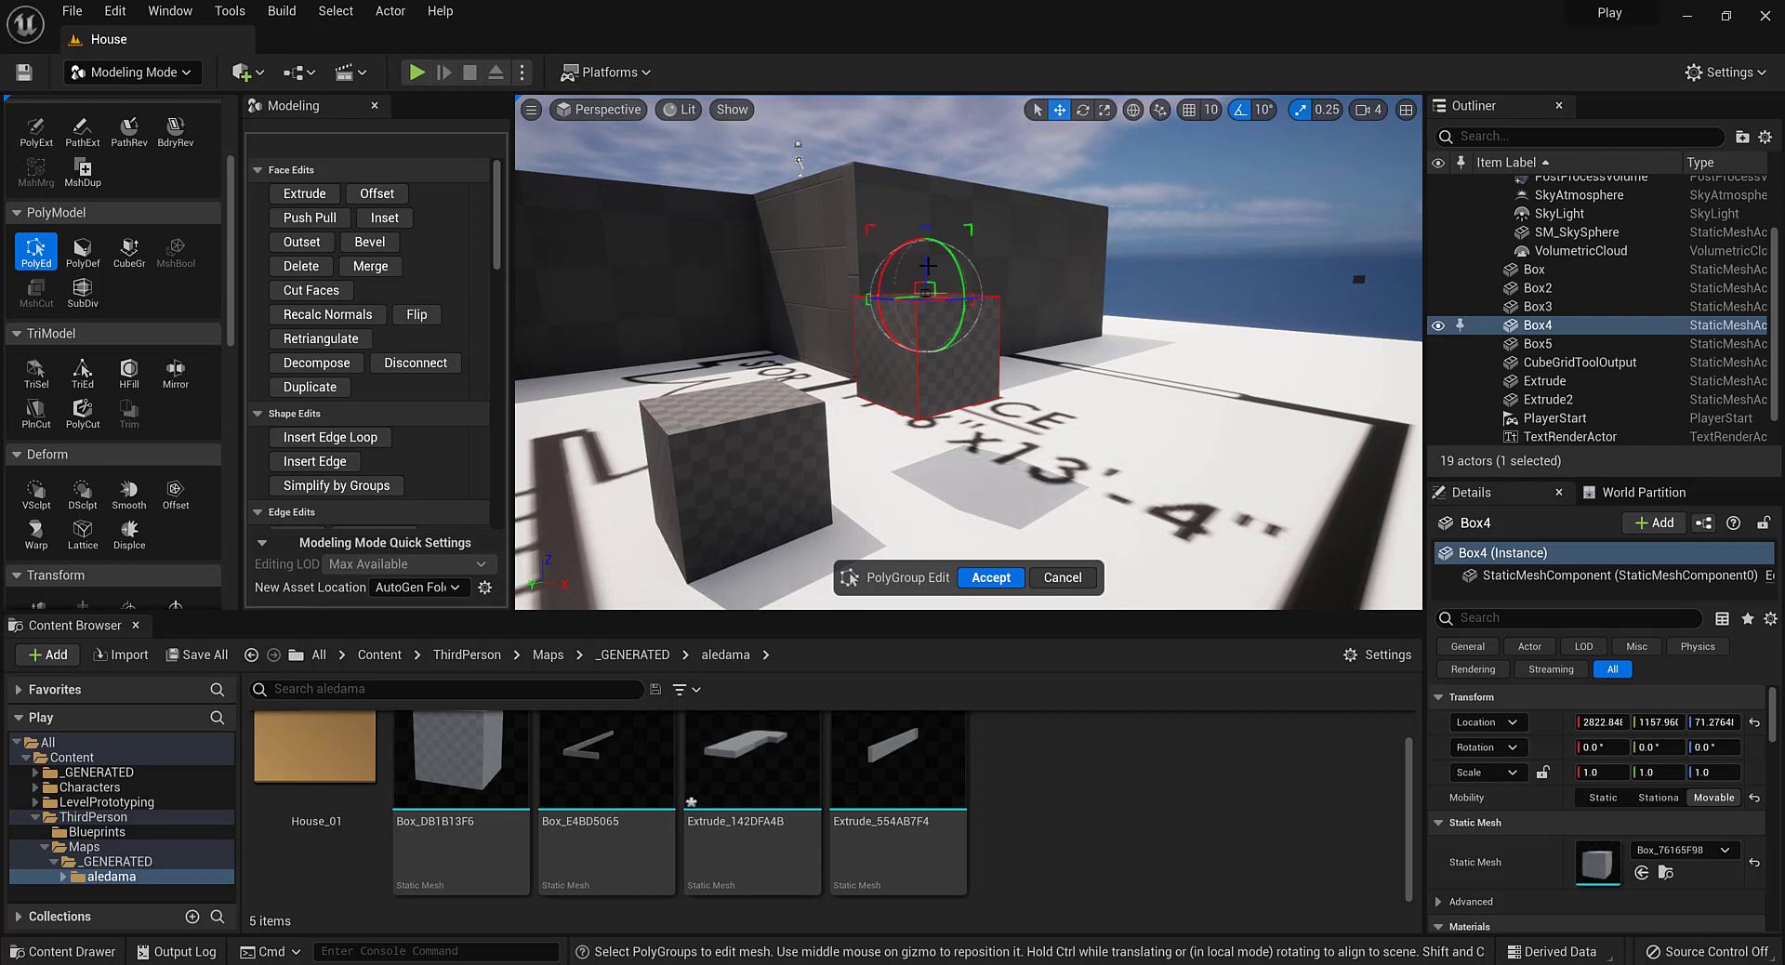
{"action": "left_click_drag", "start_coordinate": [927, 266], "coordinate": [929, 348]}
{"action": "scroll", "coordinate": [993, 423], "scroll_direction": "up", "scroll_amount": 3}
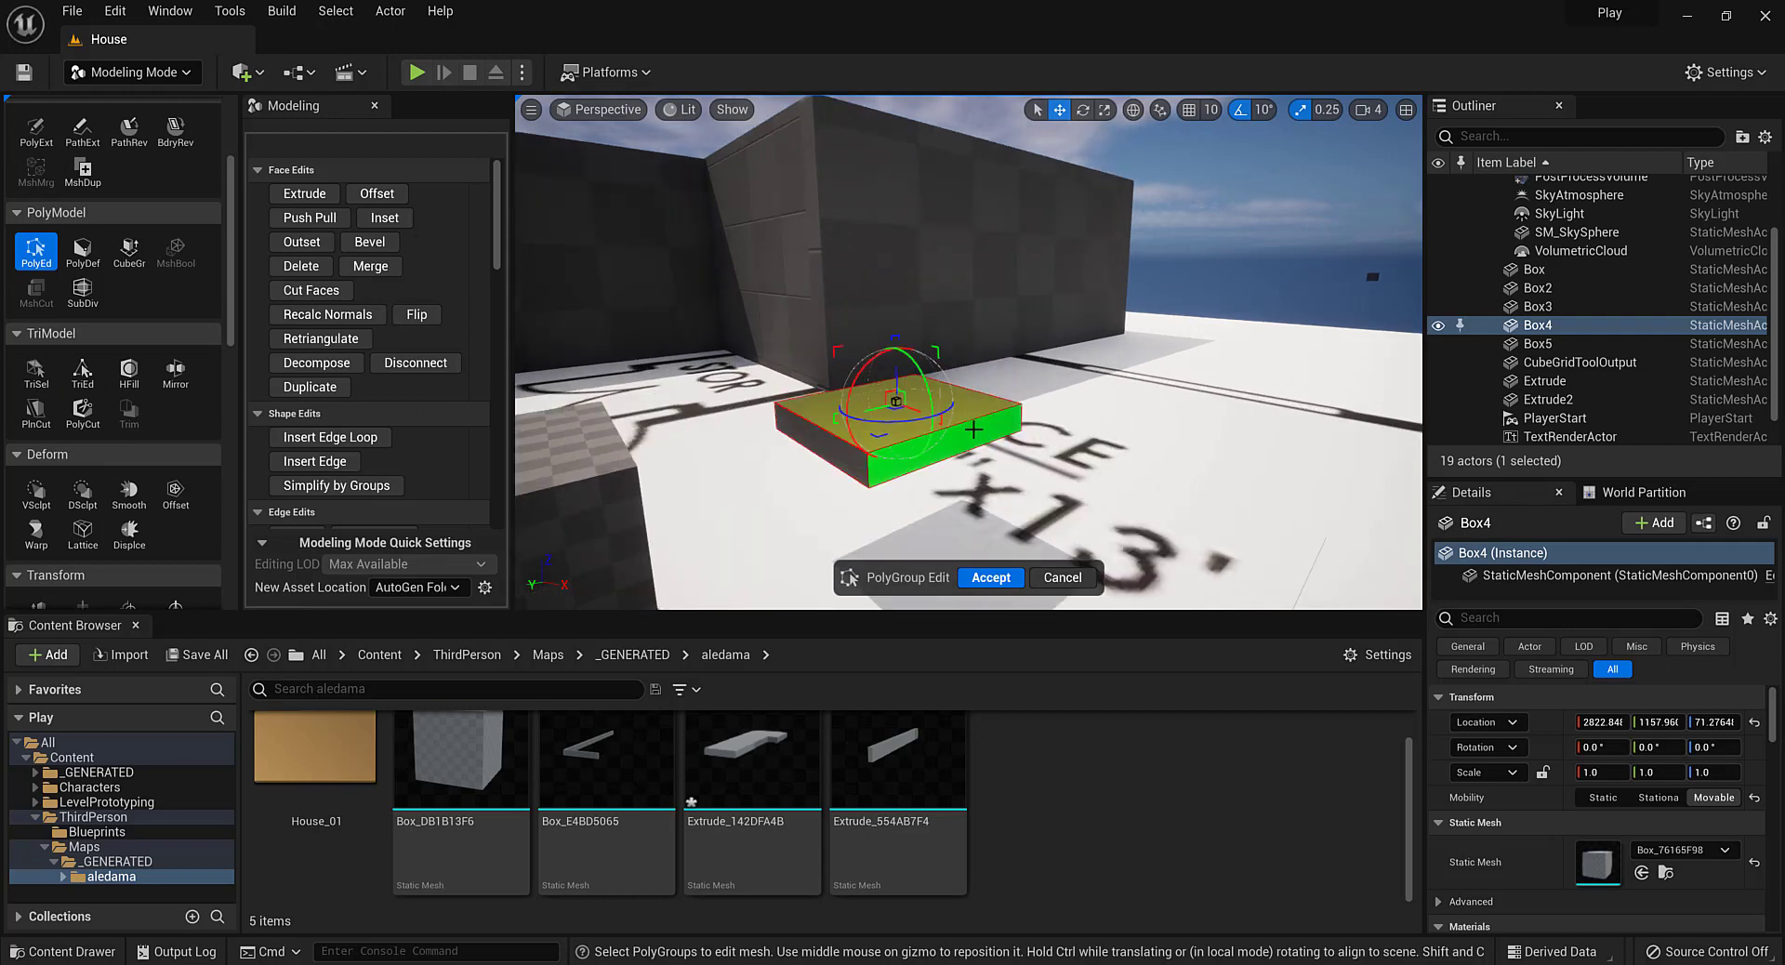
{"action": "scroll", "coordinate": [973, 429], "scroll_direction": "down", "scroll_amount": 3}
{"action": "left_click", "coordinate": [991, 577]}
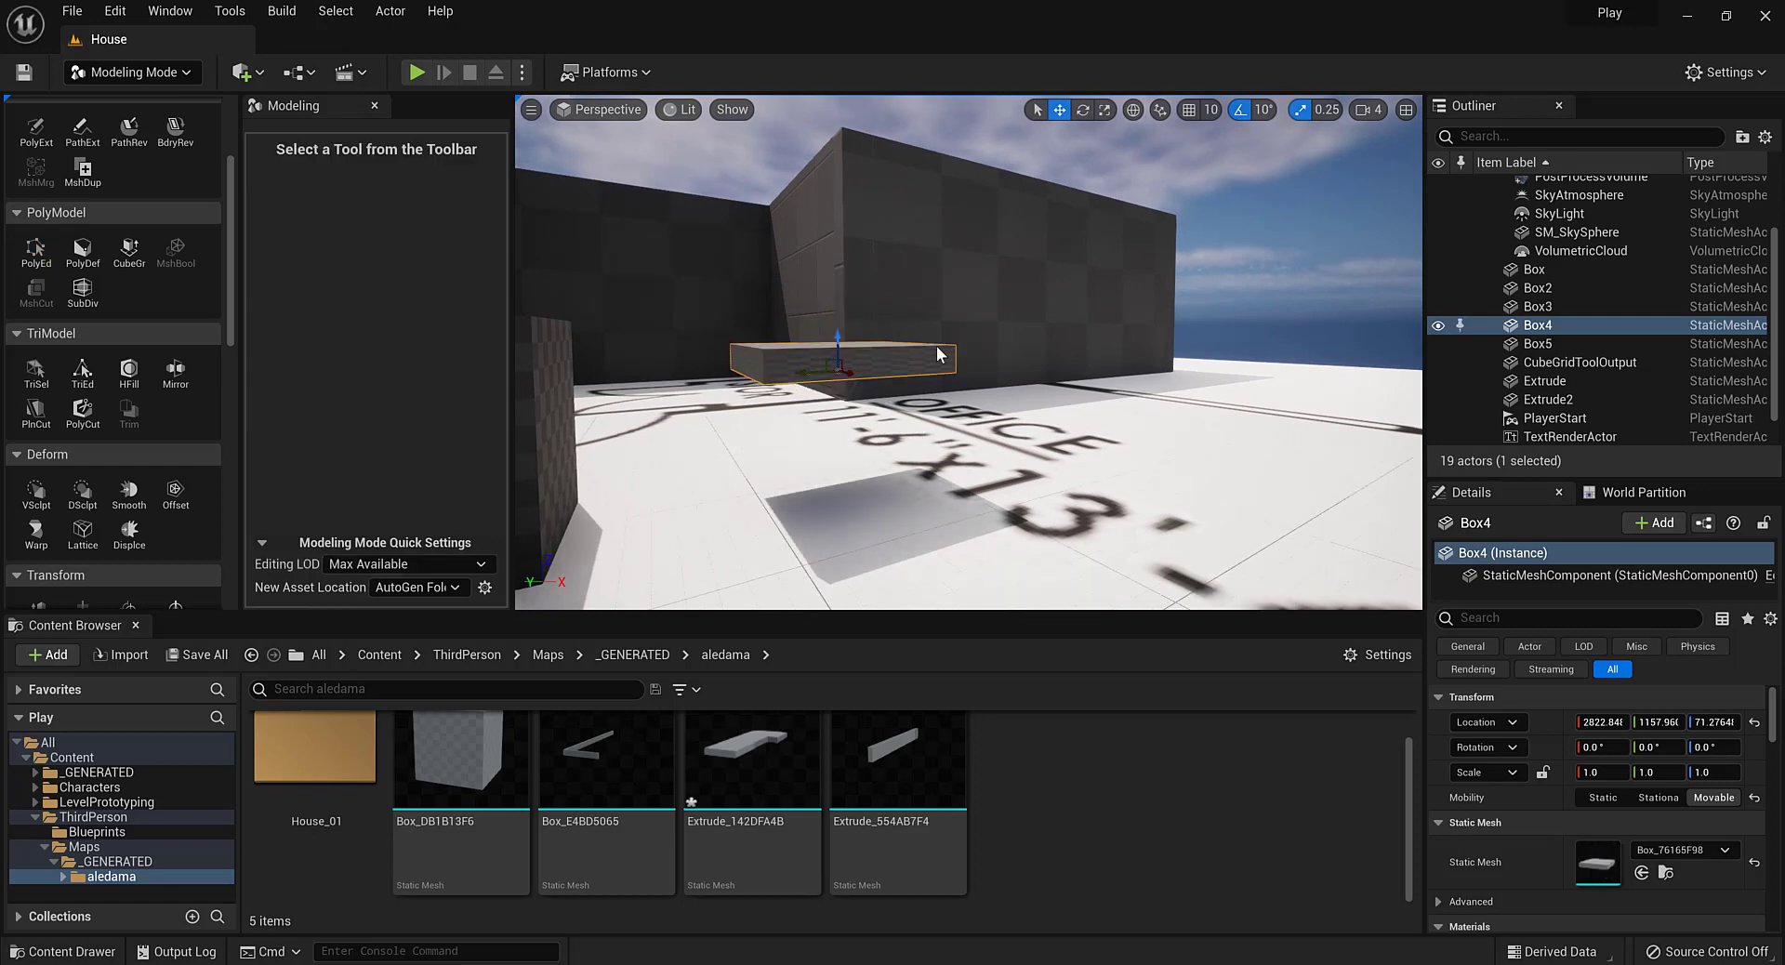
Scale the thin slab to 1.75 in X and 2.5 in Y, and raise it to about Z 119
{"action": "left_click_drag", "start_coordinate": [953, 331], "coordinate": [953, 427], "text": "alt"}
{"action": "key", "text": "e"}
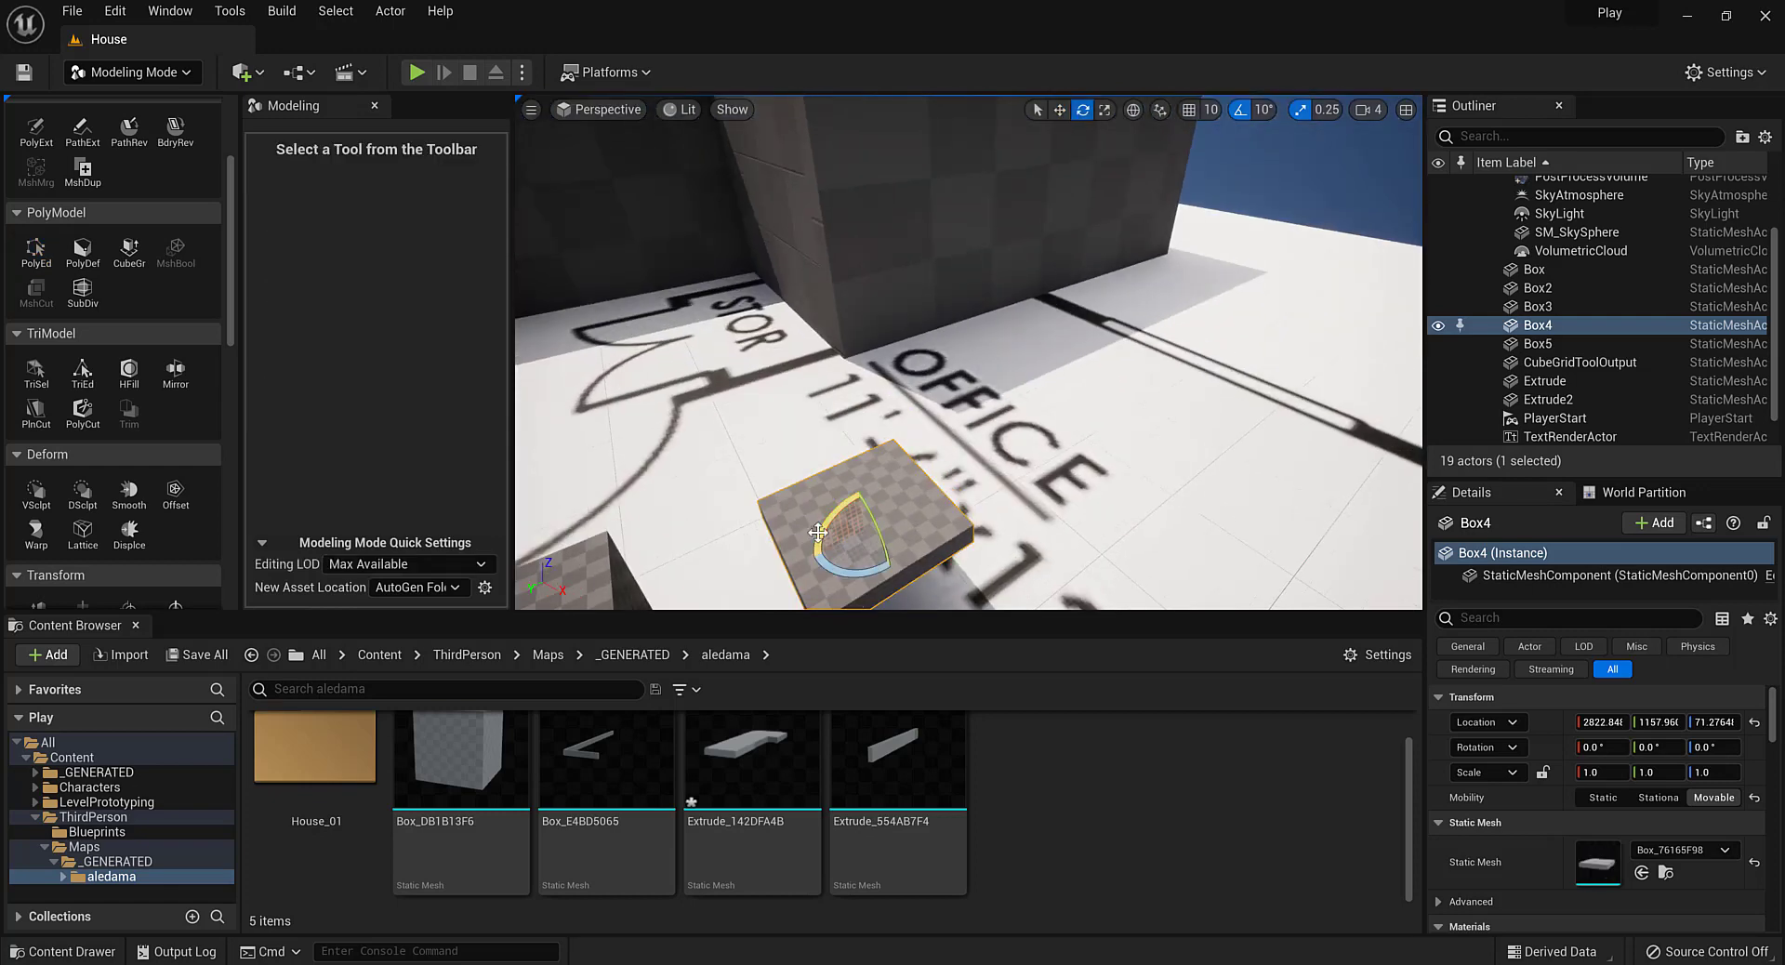
{"action": "key", "text": "r"}
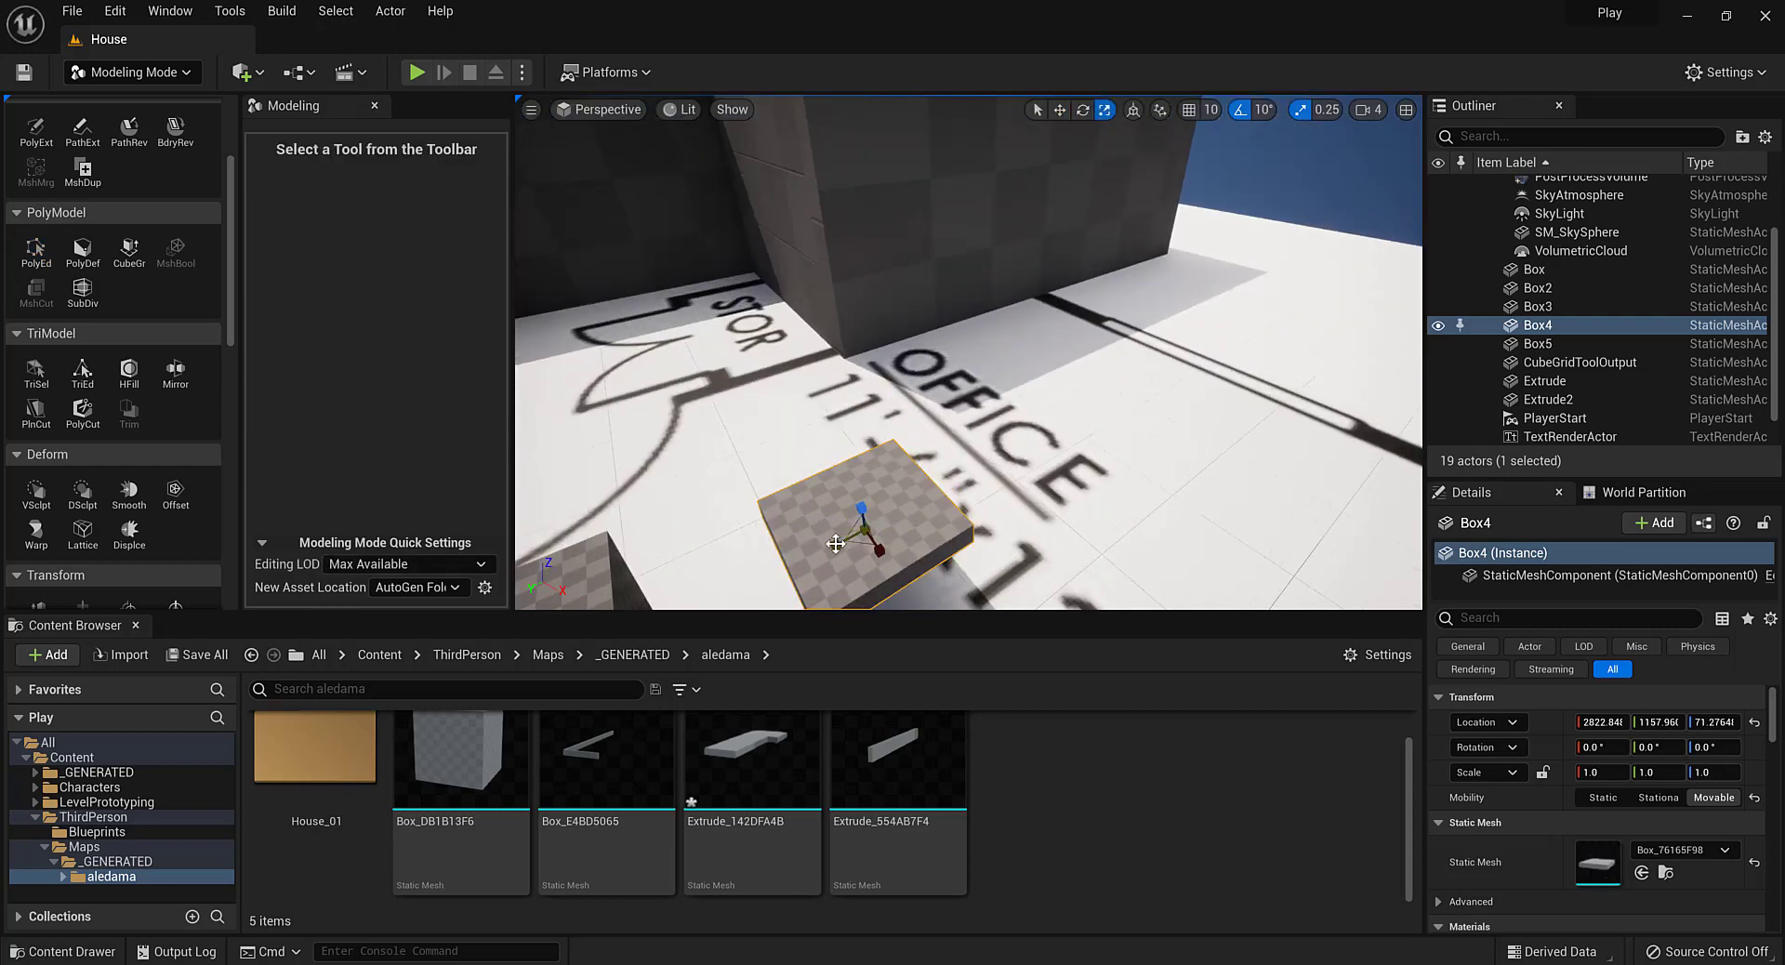
{"action": "left_click_drag", "start_coordinate": [836, 543], "coordinate": [922, 587]}
{"action": "right_click_drag", "start_coordinate": [976, 482], "coordinate": [867, 436]}
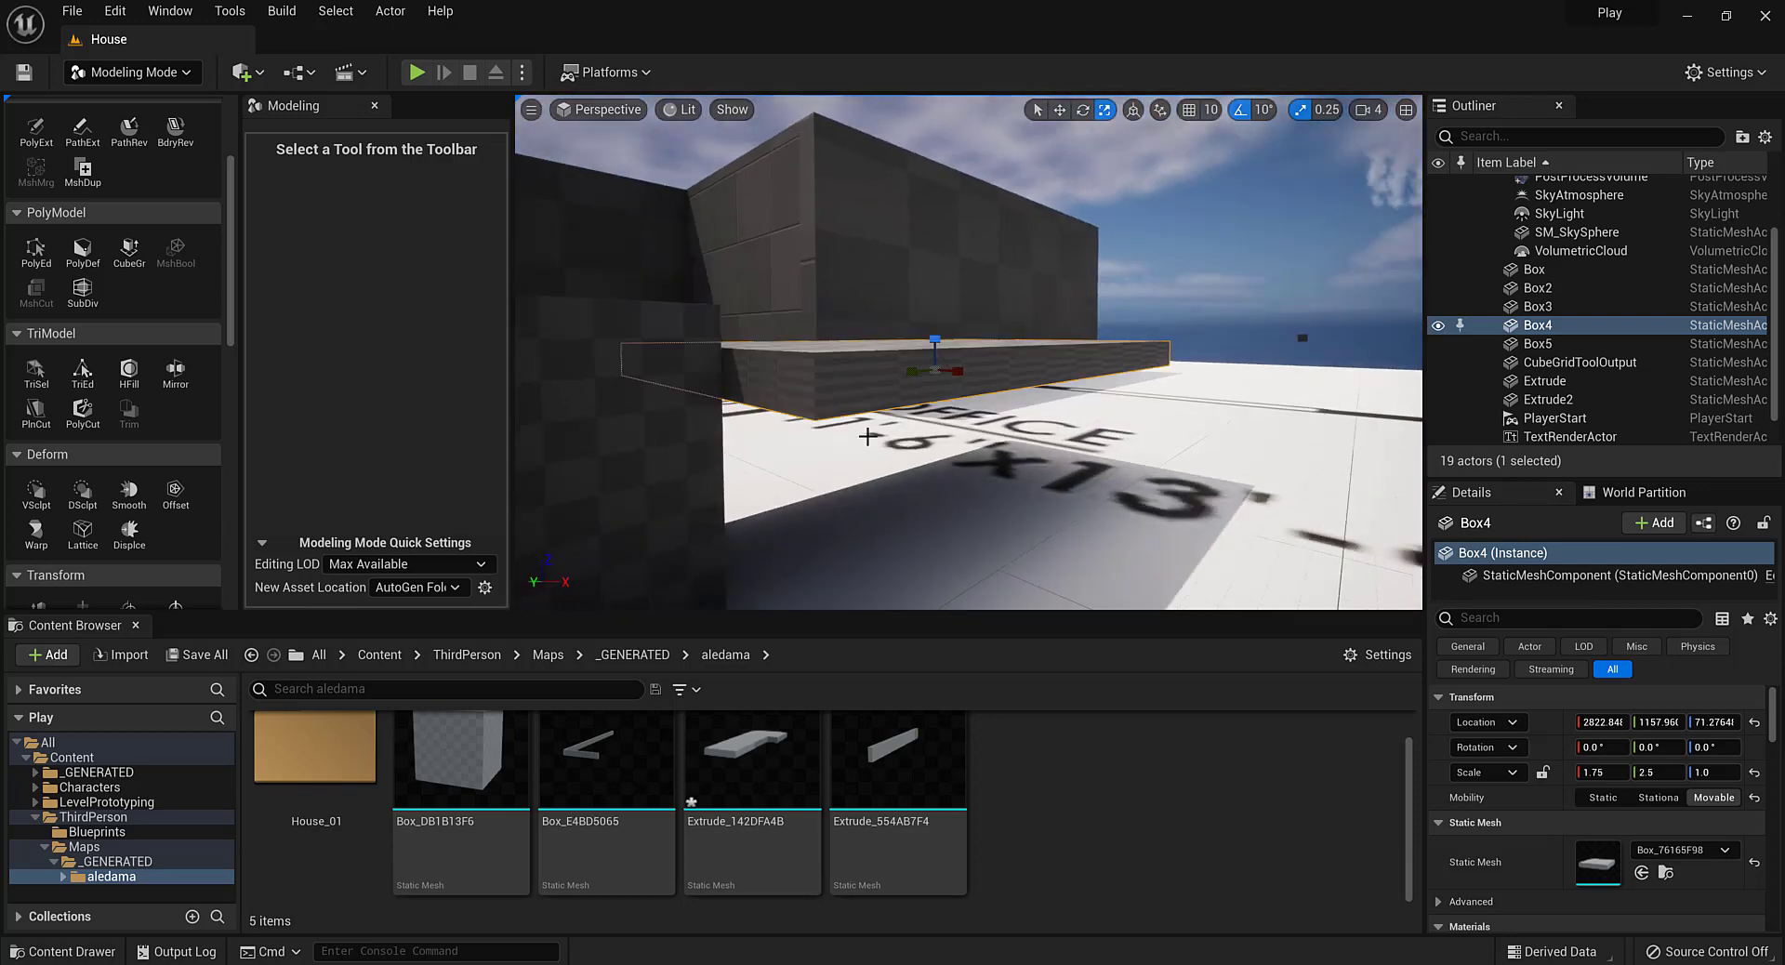
{"action": "key", "text": "q"}
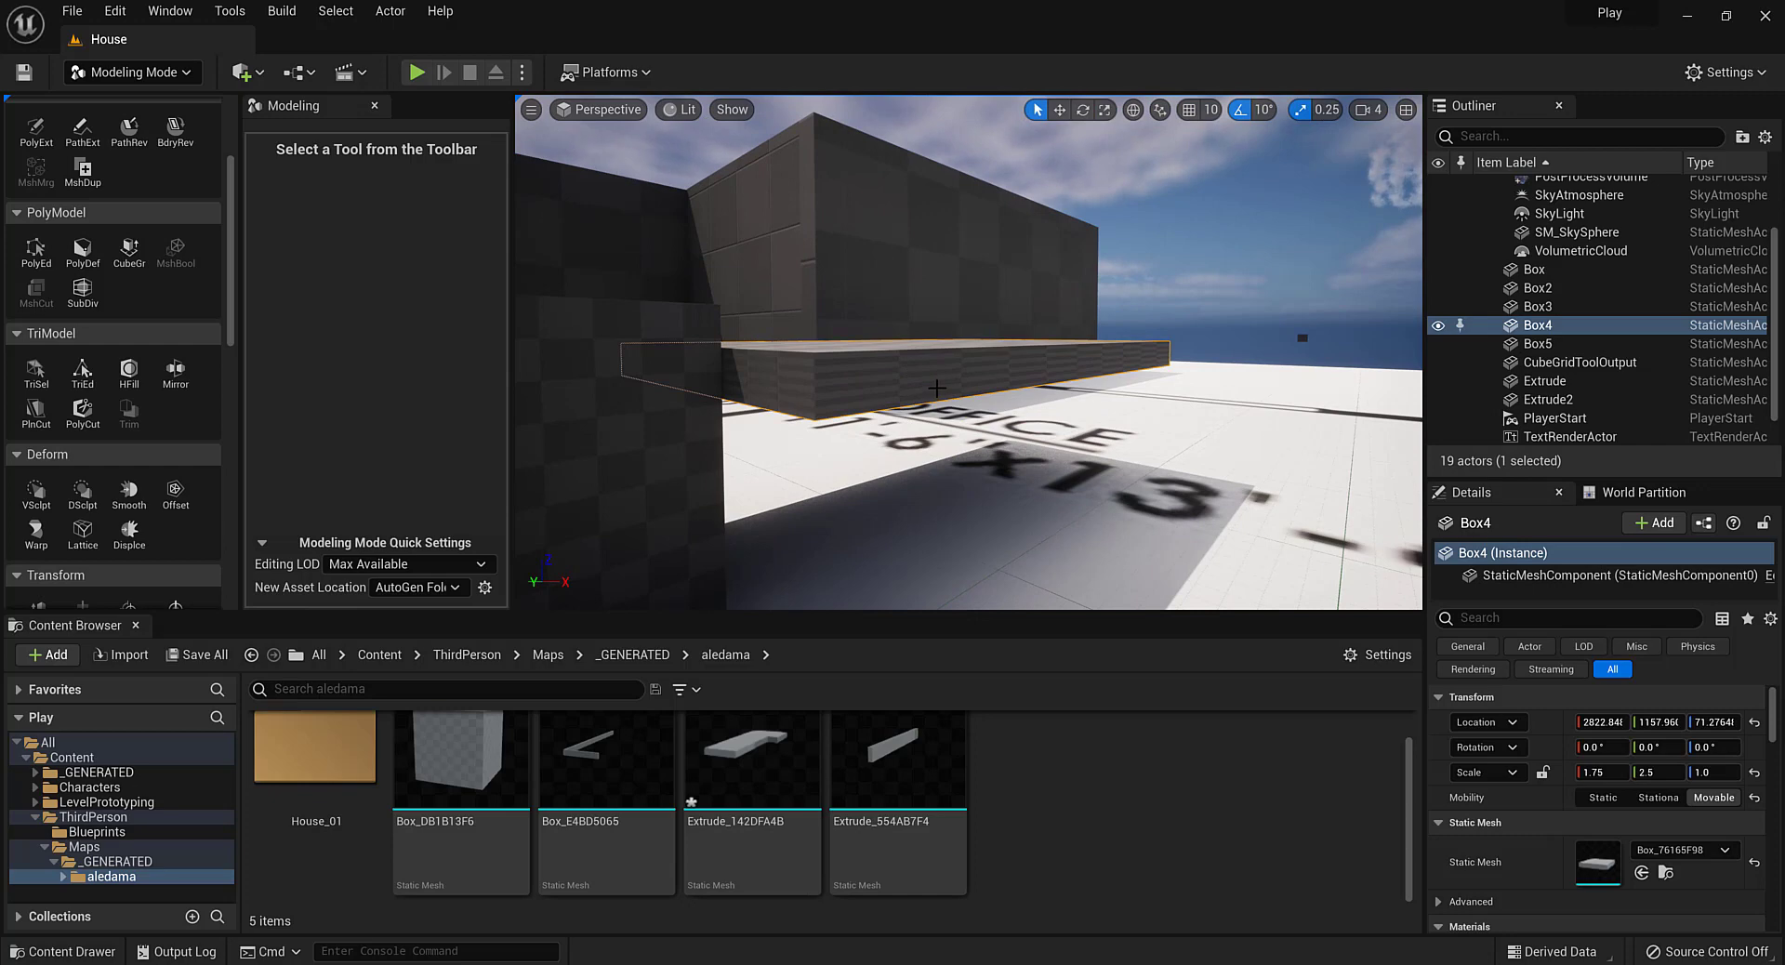
{"action": "left_click_drag", "start_coordinate": [937, 348], "coordinate": [937, 260]}
{"action": "scroll", "coordinate": [934, 270], "scroll_direction": "down", "scroll_amount": 5}
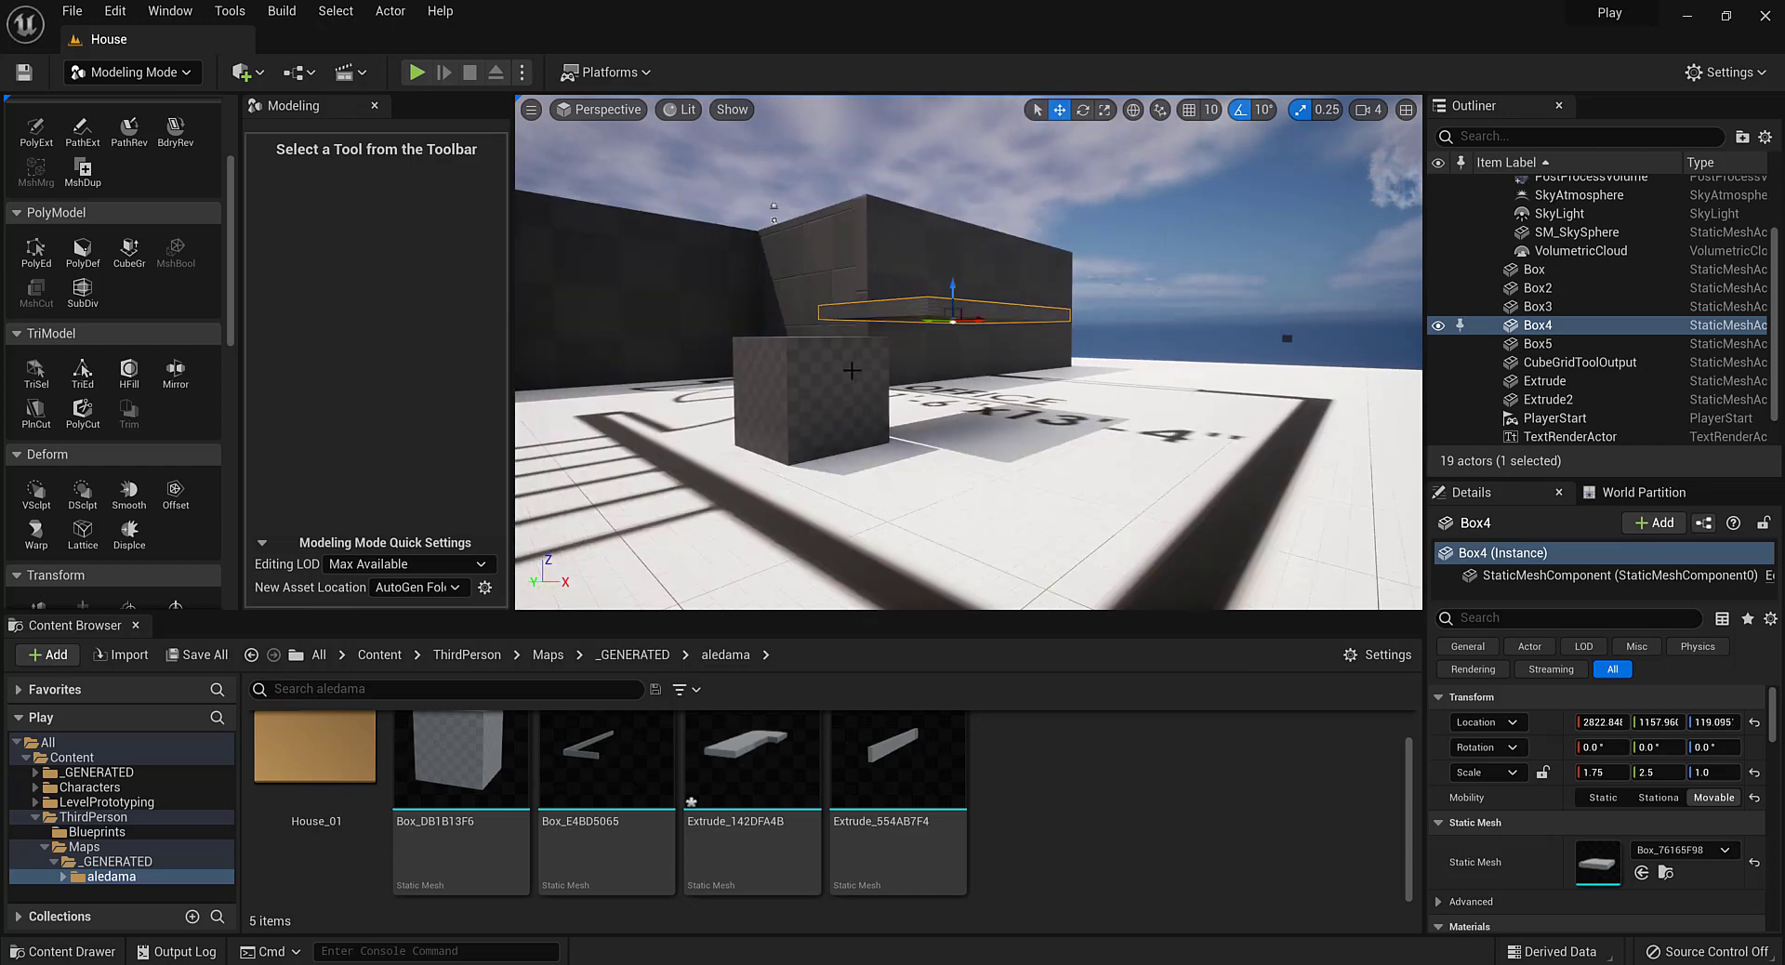
Select the box standing on the floor in front of the raised slab and view both objects up close
{"action": "left_click", "coordinate": [866, 357]}
{"action": "right_click_drag", "start_coordinate": [867, 357], "coordinate": [817, 416]}
{"action": "scroll", "coordinate": [890, 424], "scroll_direction": "up", "scroll_amount": 4}
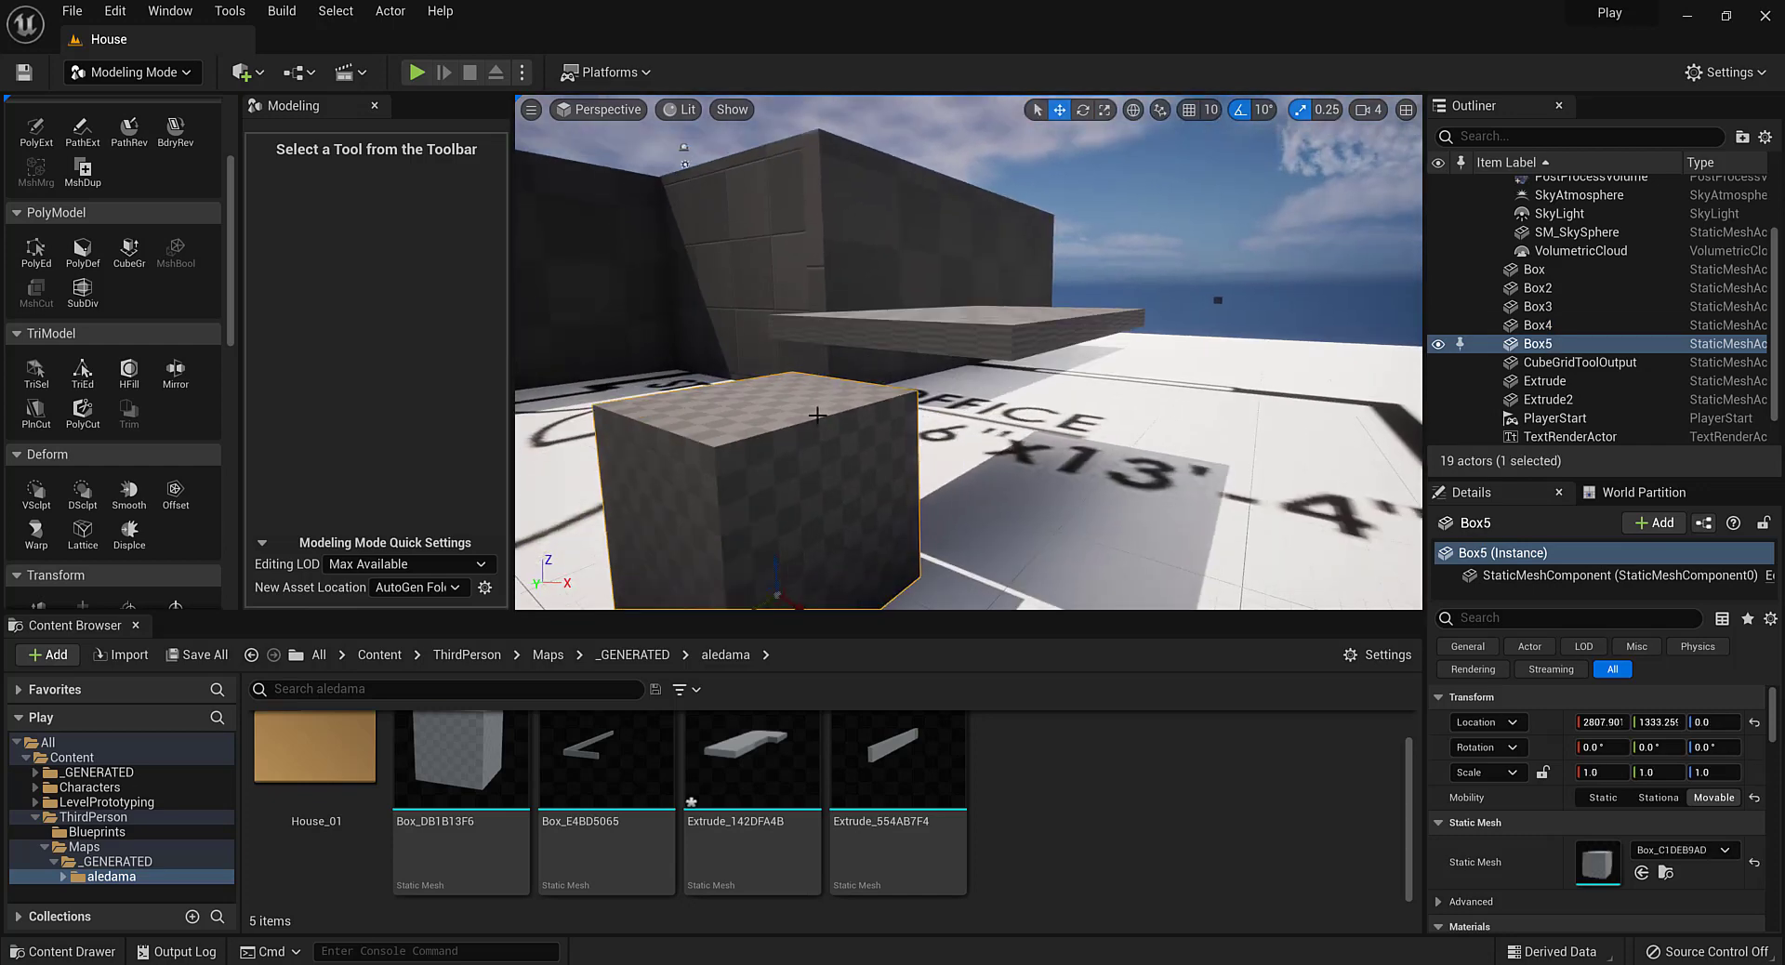
{"action": "scroll", "coordinate": [726, 371], "scroll_direction": "down", "scroll_amount": 3}
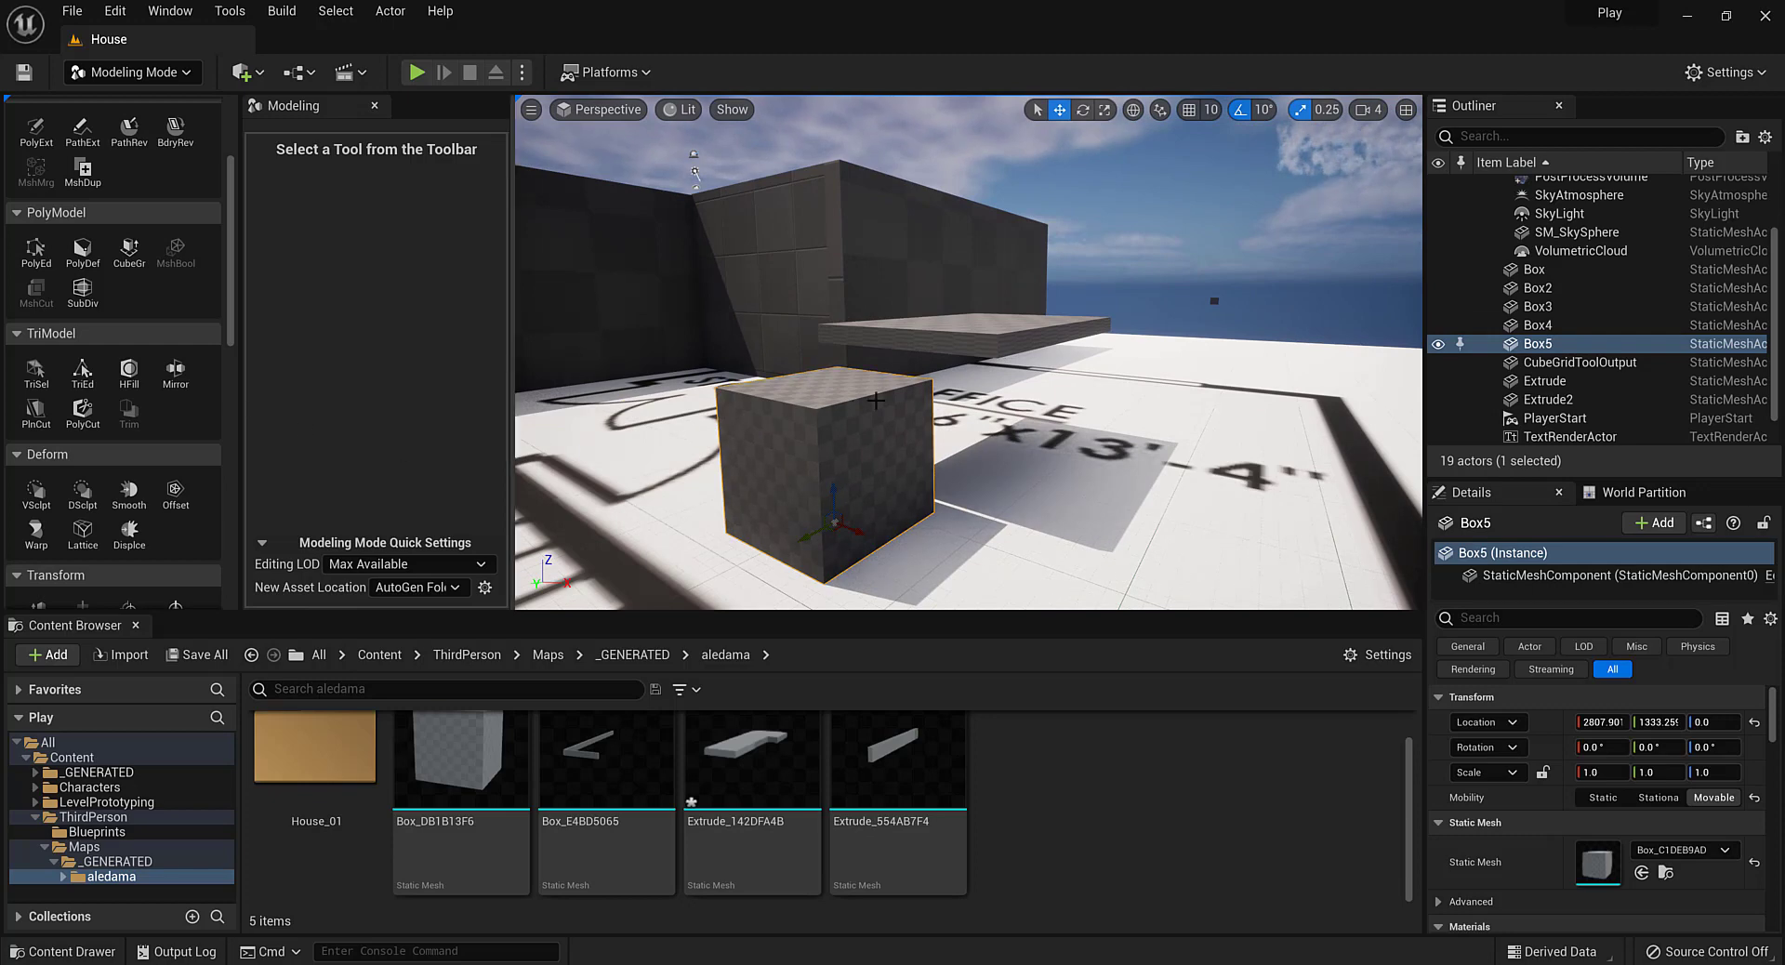
{"action": "right_click_drag", "start_coordinate": [853, 398], "coordinate": [855, 468]}
{"action": "scroll", "coordinate": [143, 403], "scroll_direction": "up", "scroll_amount": 2}
{"action": "scroll", "coordinate": [143, 394], "scroll_direction": "up", "scroll_amount": 3}
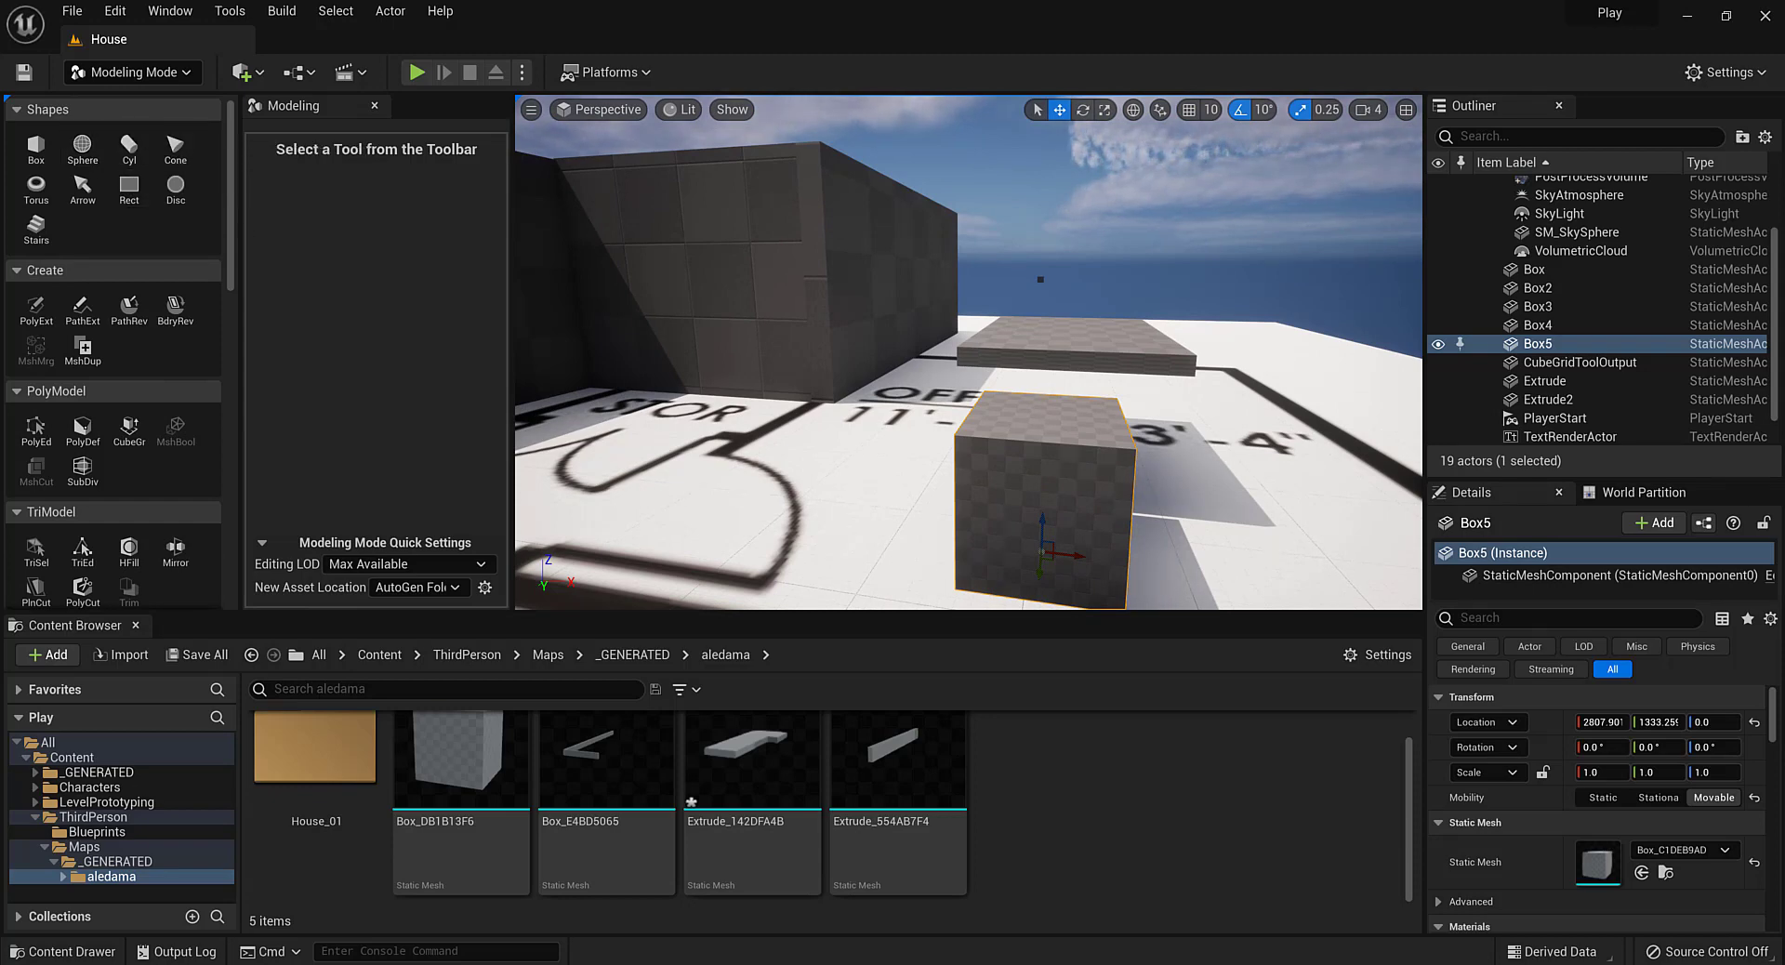
{"action": "right_click_drag", "start_coordinate": [1035, 482], "coordinate": [1002, 476]}
{"action": "key", "text": "d"}
{"action": "scroll", "coordinate": [986, 446], "scroll_direction": "up", "scroll_amount": 2}
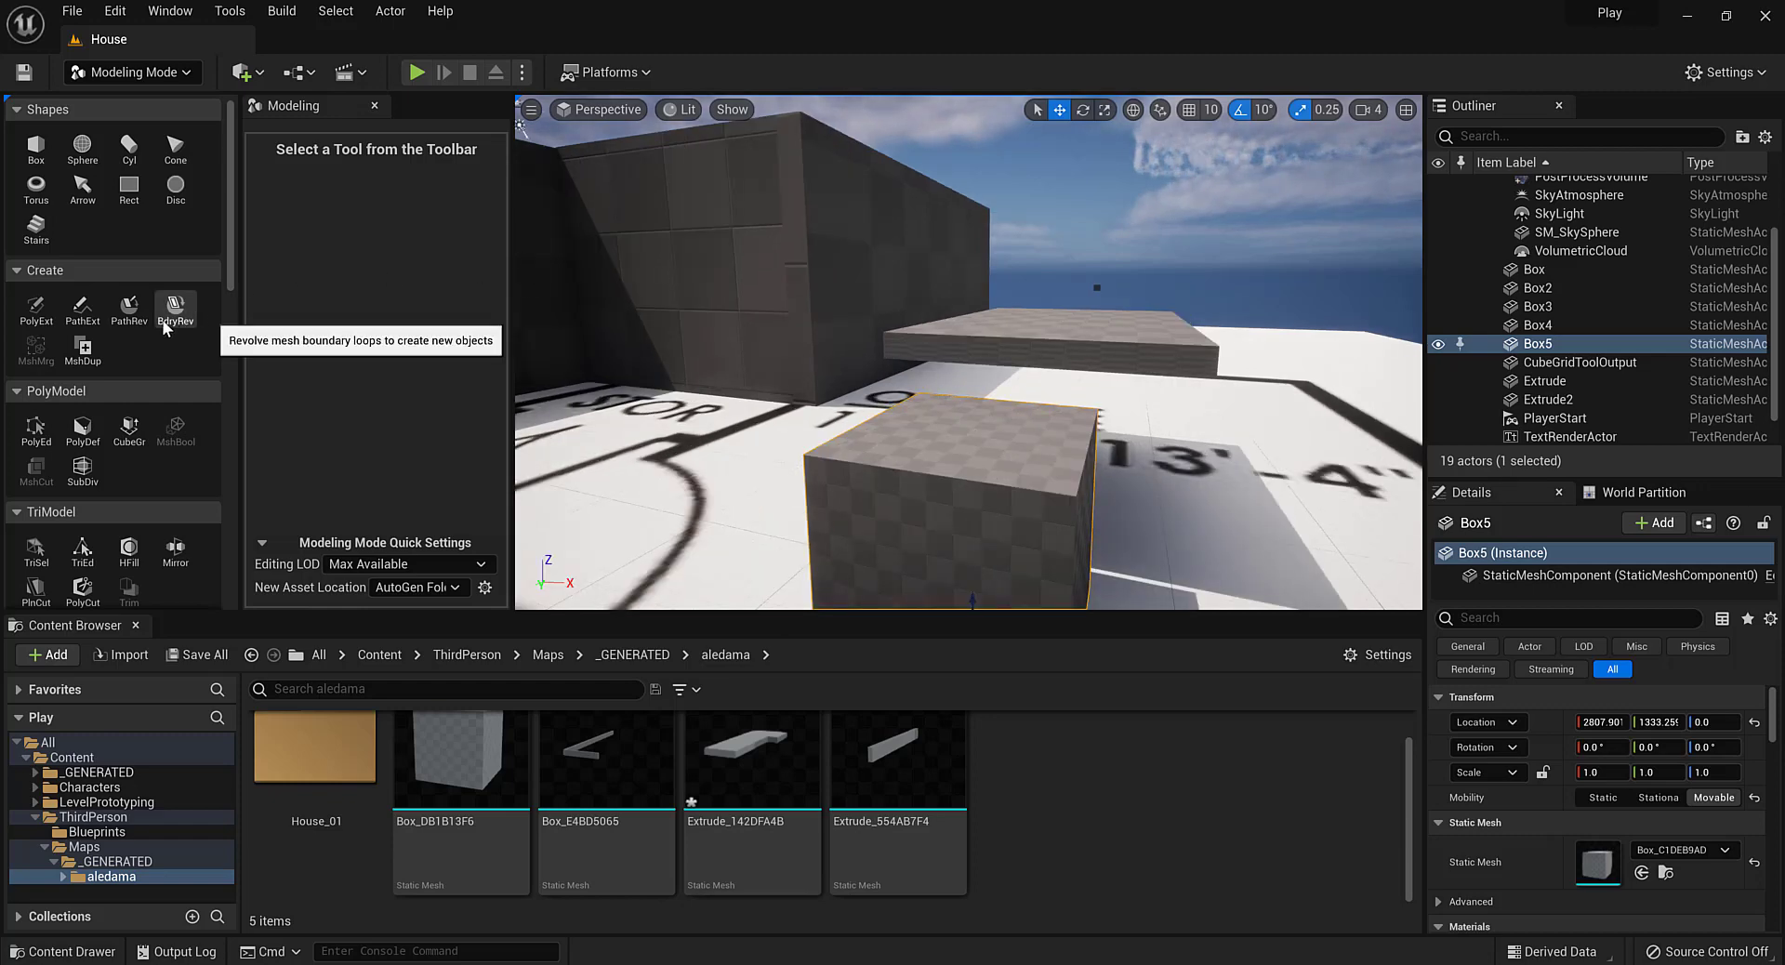
Look through the available modeling tools for the selected box, from PolyModel and Deform down to Volumes and LODs
{"action": "scroll", "coordinate": [147, 331], "scroll_direction": "down", "scroll_amount": 5}
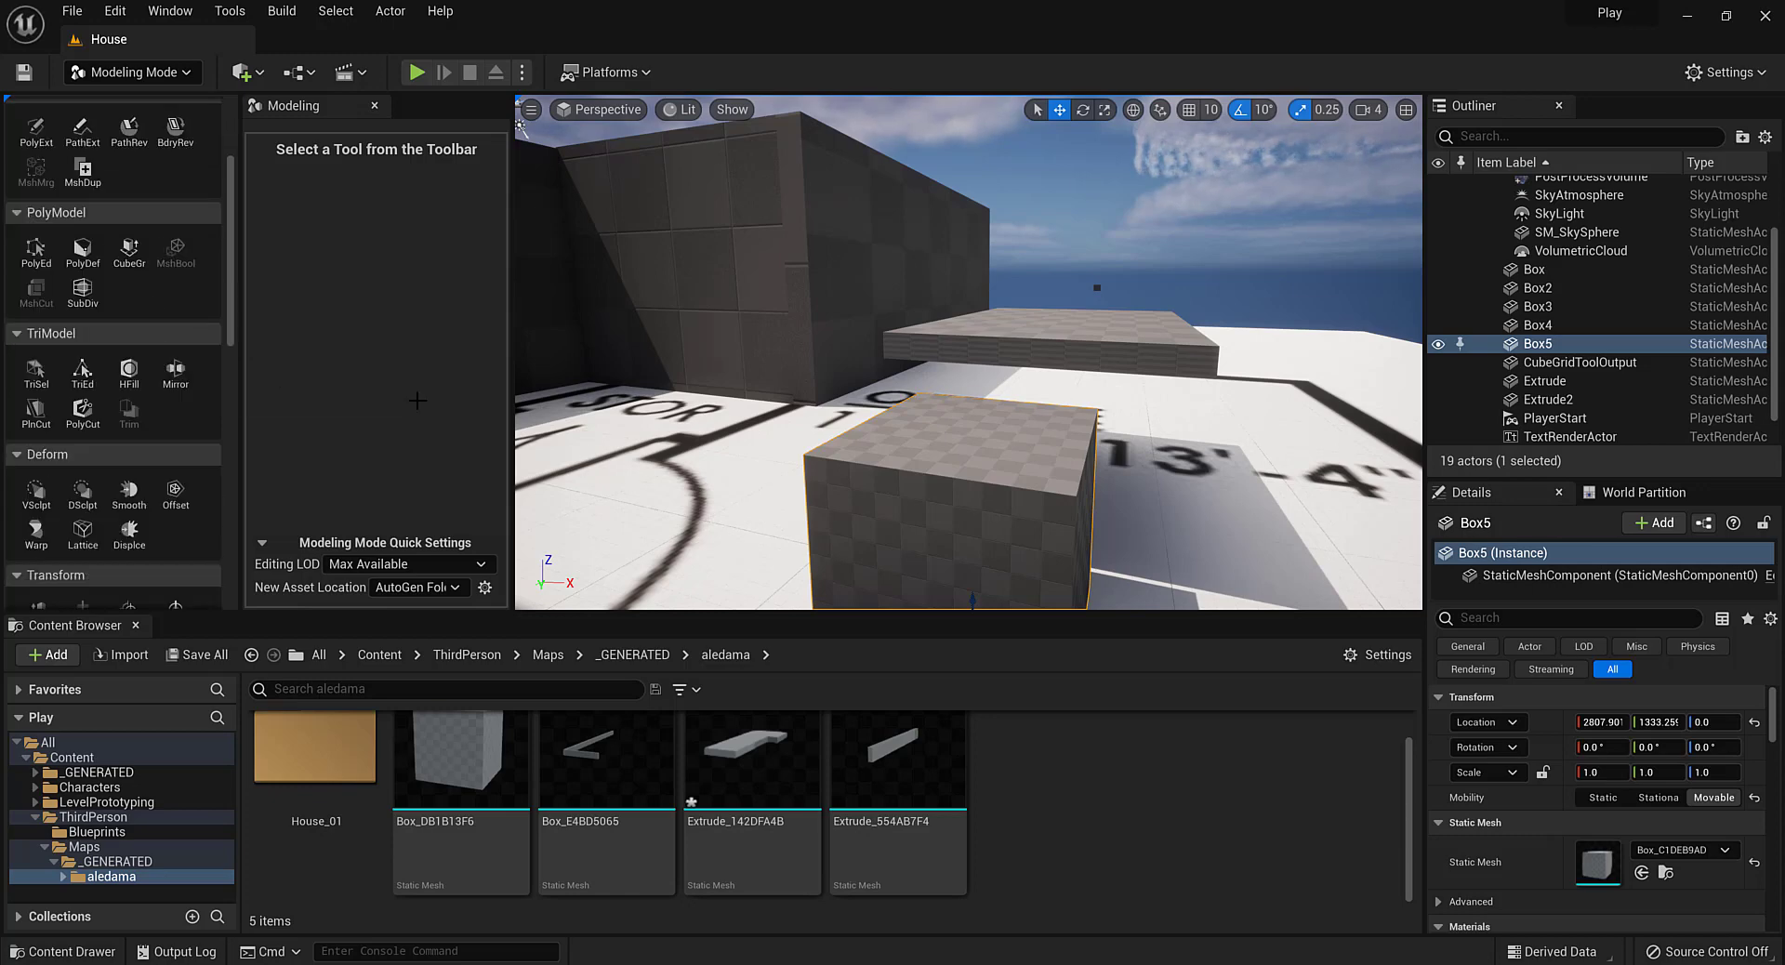
{"action": "scroll", "coordinate": [139, 402], "scroll_direction": "down", "scroll_amount": 3}
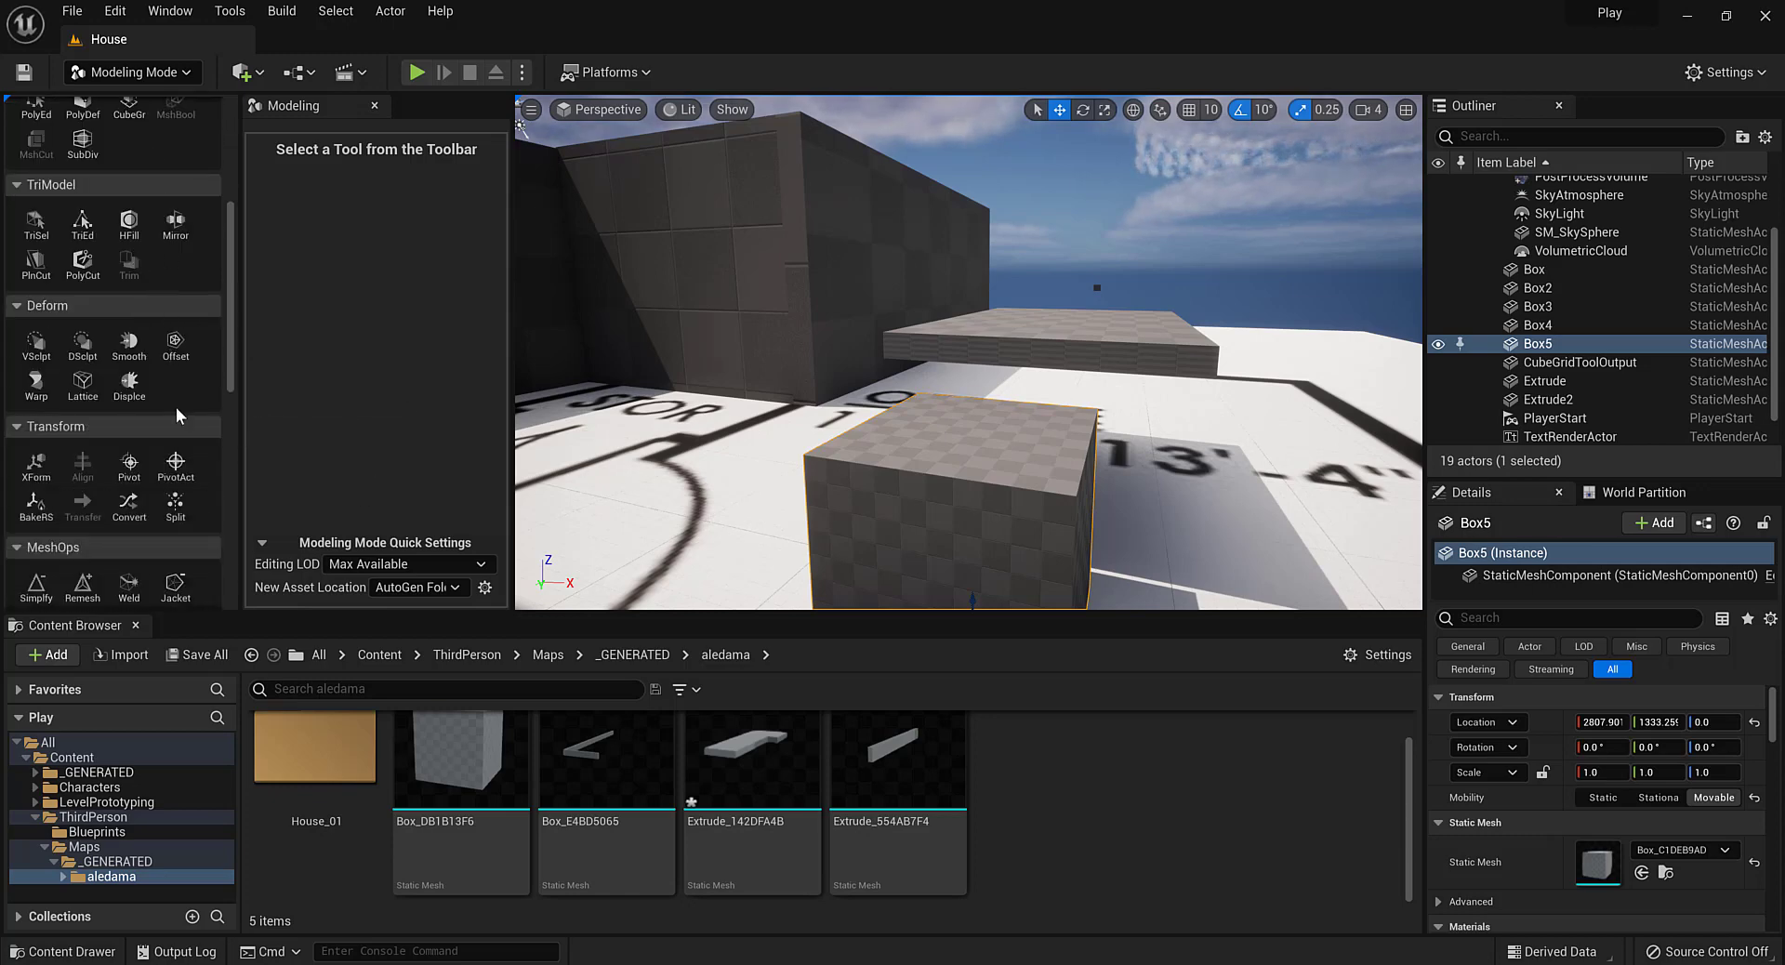
{"action": "scroll", "coordinate": [204, 409], "scroll_direction": "down", "scroll_amount": 3}
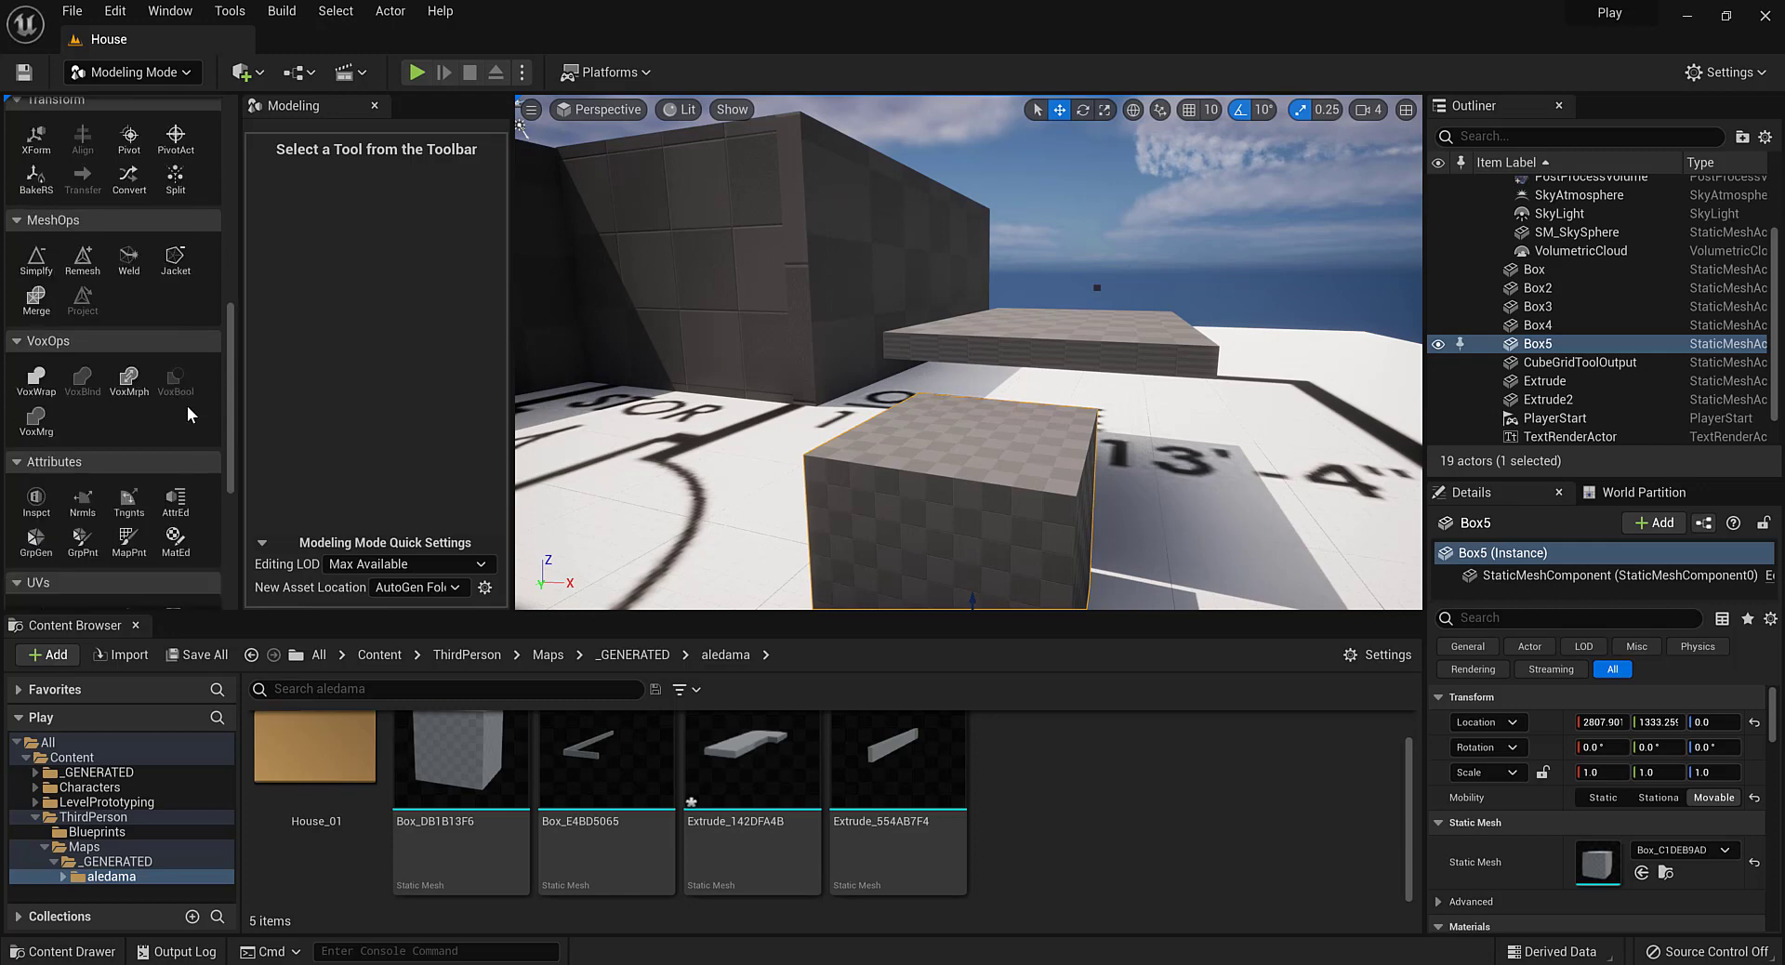
{"action": "scroll", "coordinate": [142, 423], "scroll_direction": "down", "scroll_amount": 3}
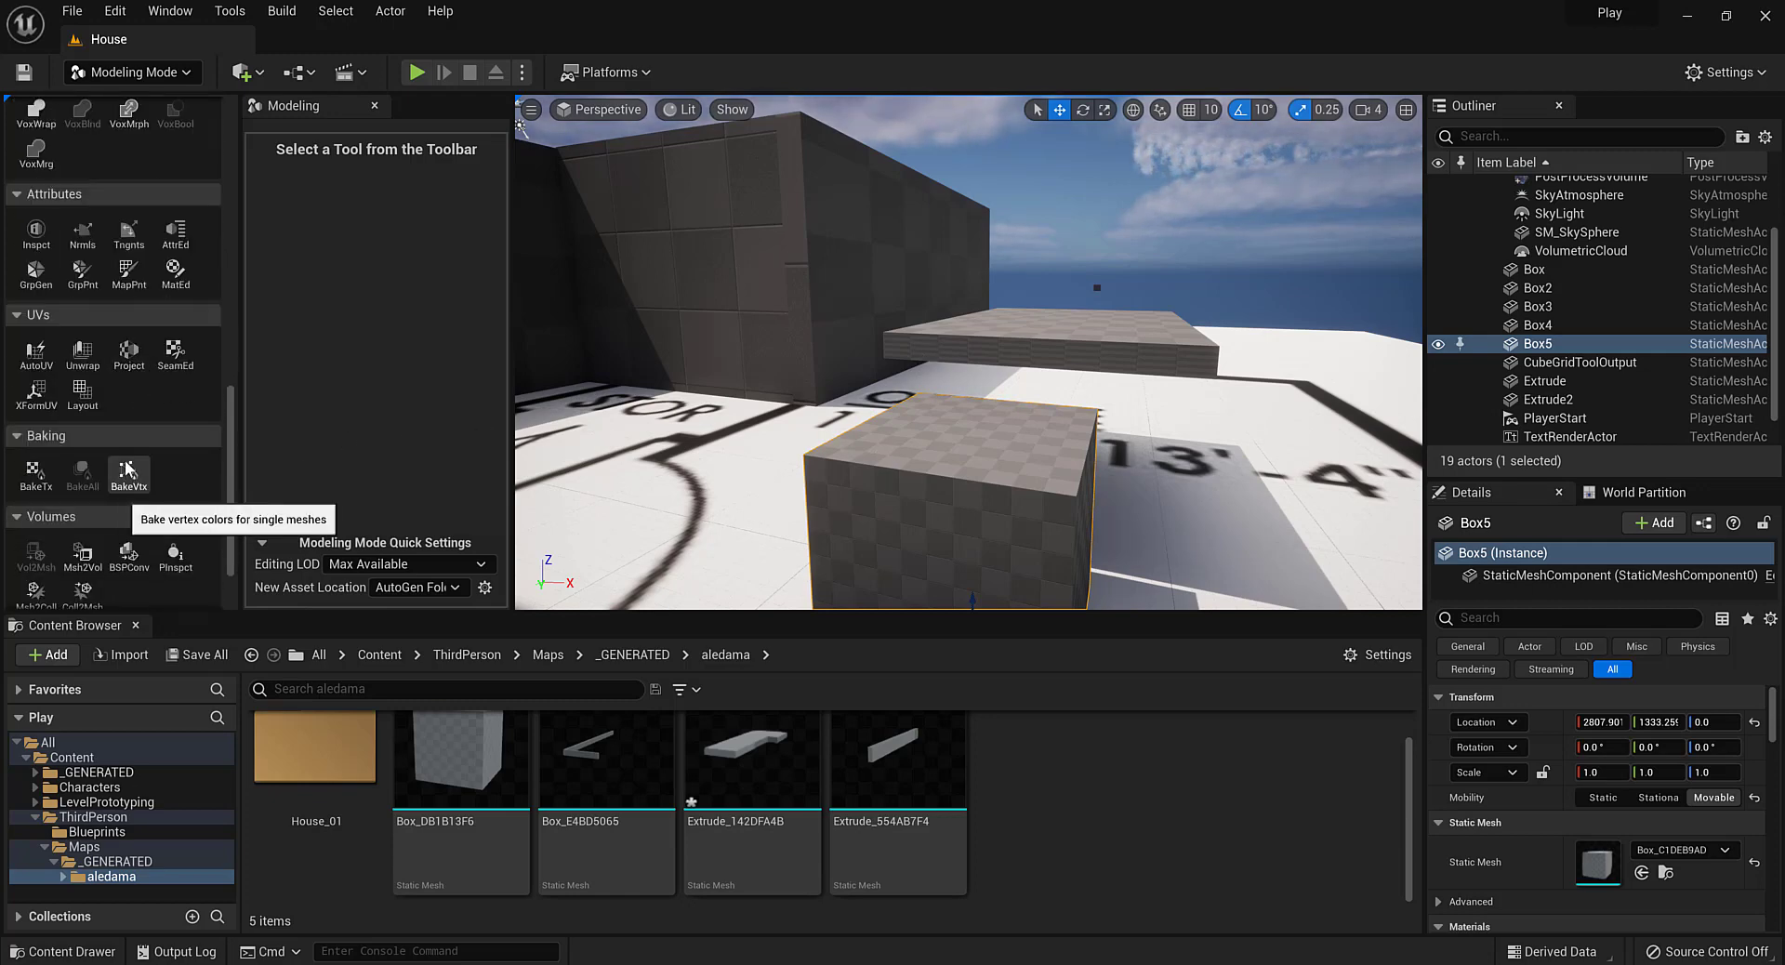
{"action": "scroll", "coordinate": [126, 469], "scroll_direction": "down", "scroll_amount": 1}
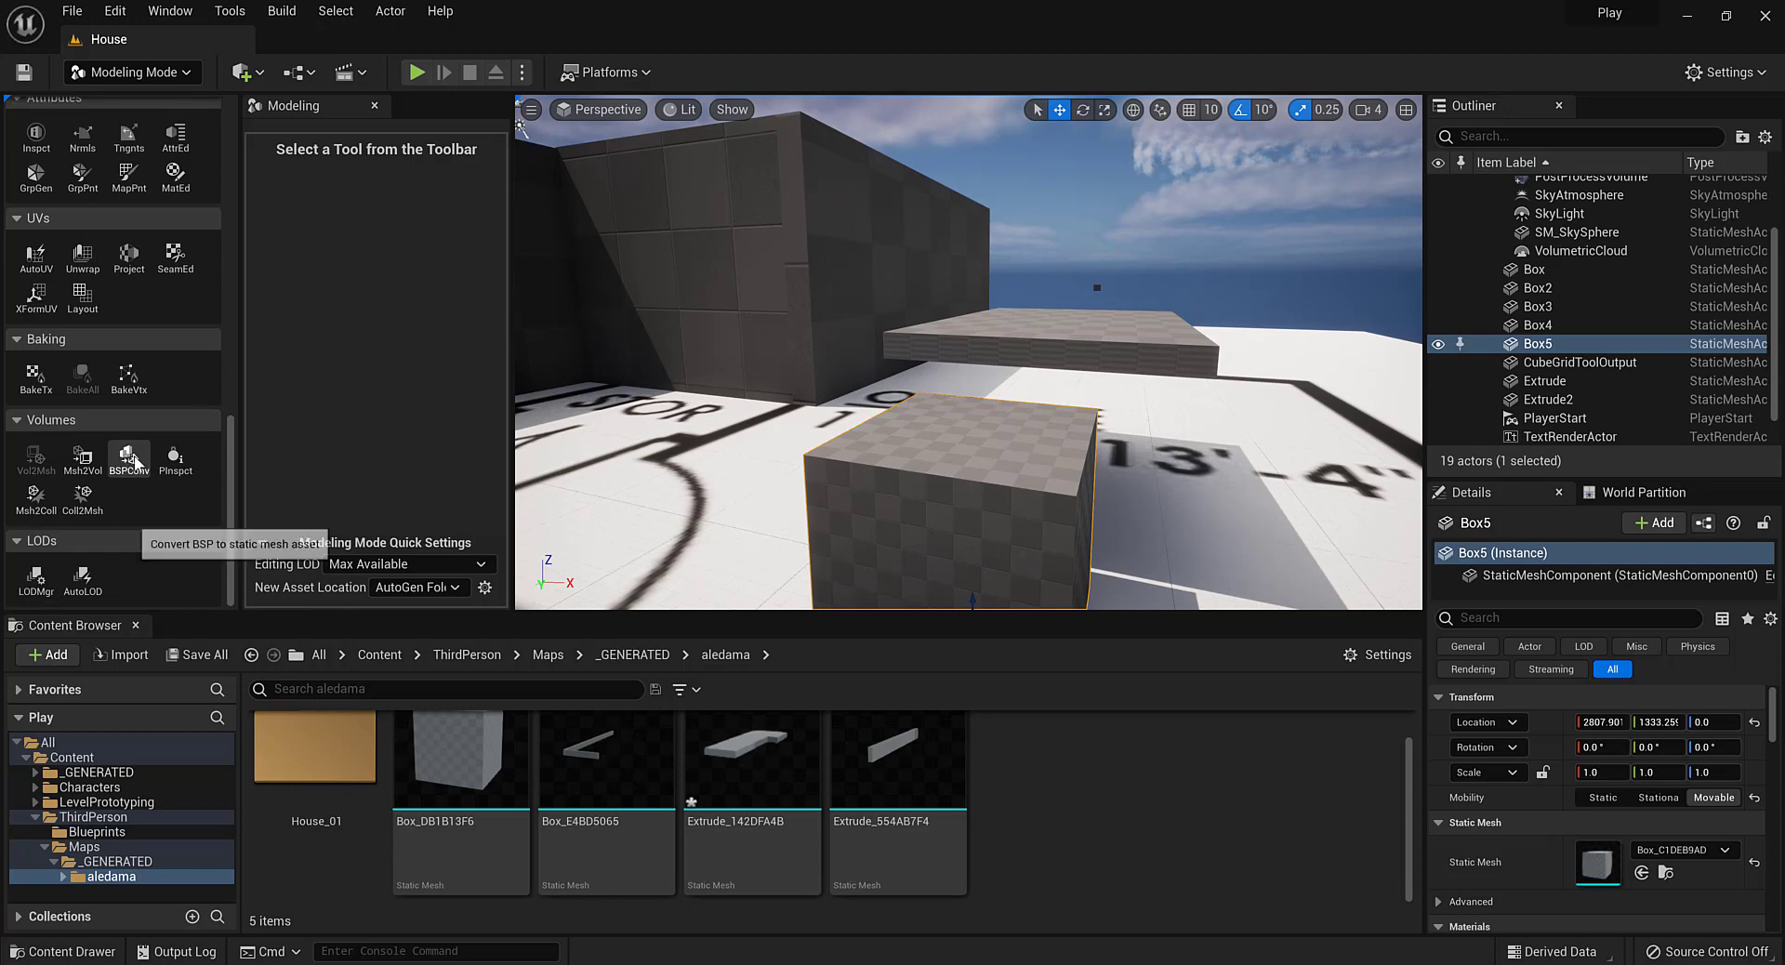
{"action": "scroll", "coordinate": [130, 464], "scroll_direction": "up", "scroll_amount": 1}
{"action": "scroll", "coordinate": [134, 454], "scroll_direction": "up", "scroll_amount": 4}
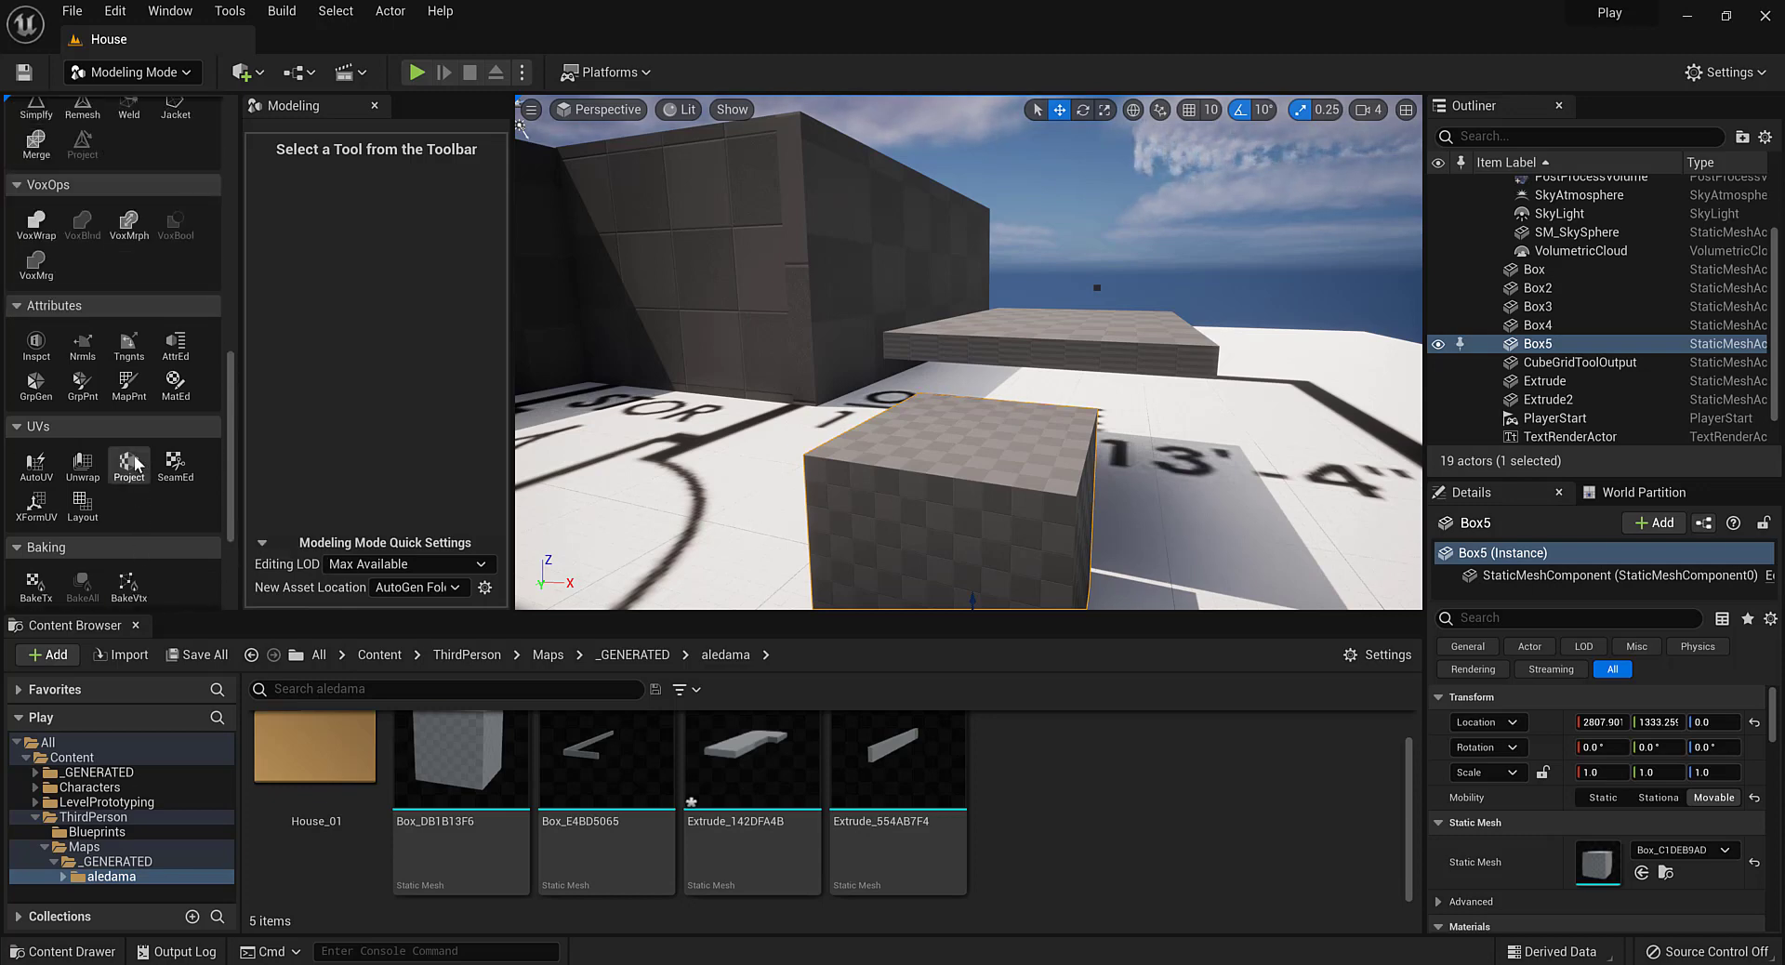
{"action": "scroll", "coordinate": [192, 490], "scroll_direction": "up", "scroll_amount": 4}
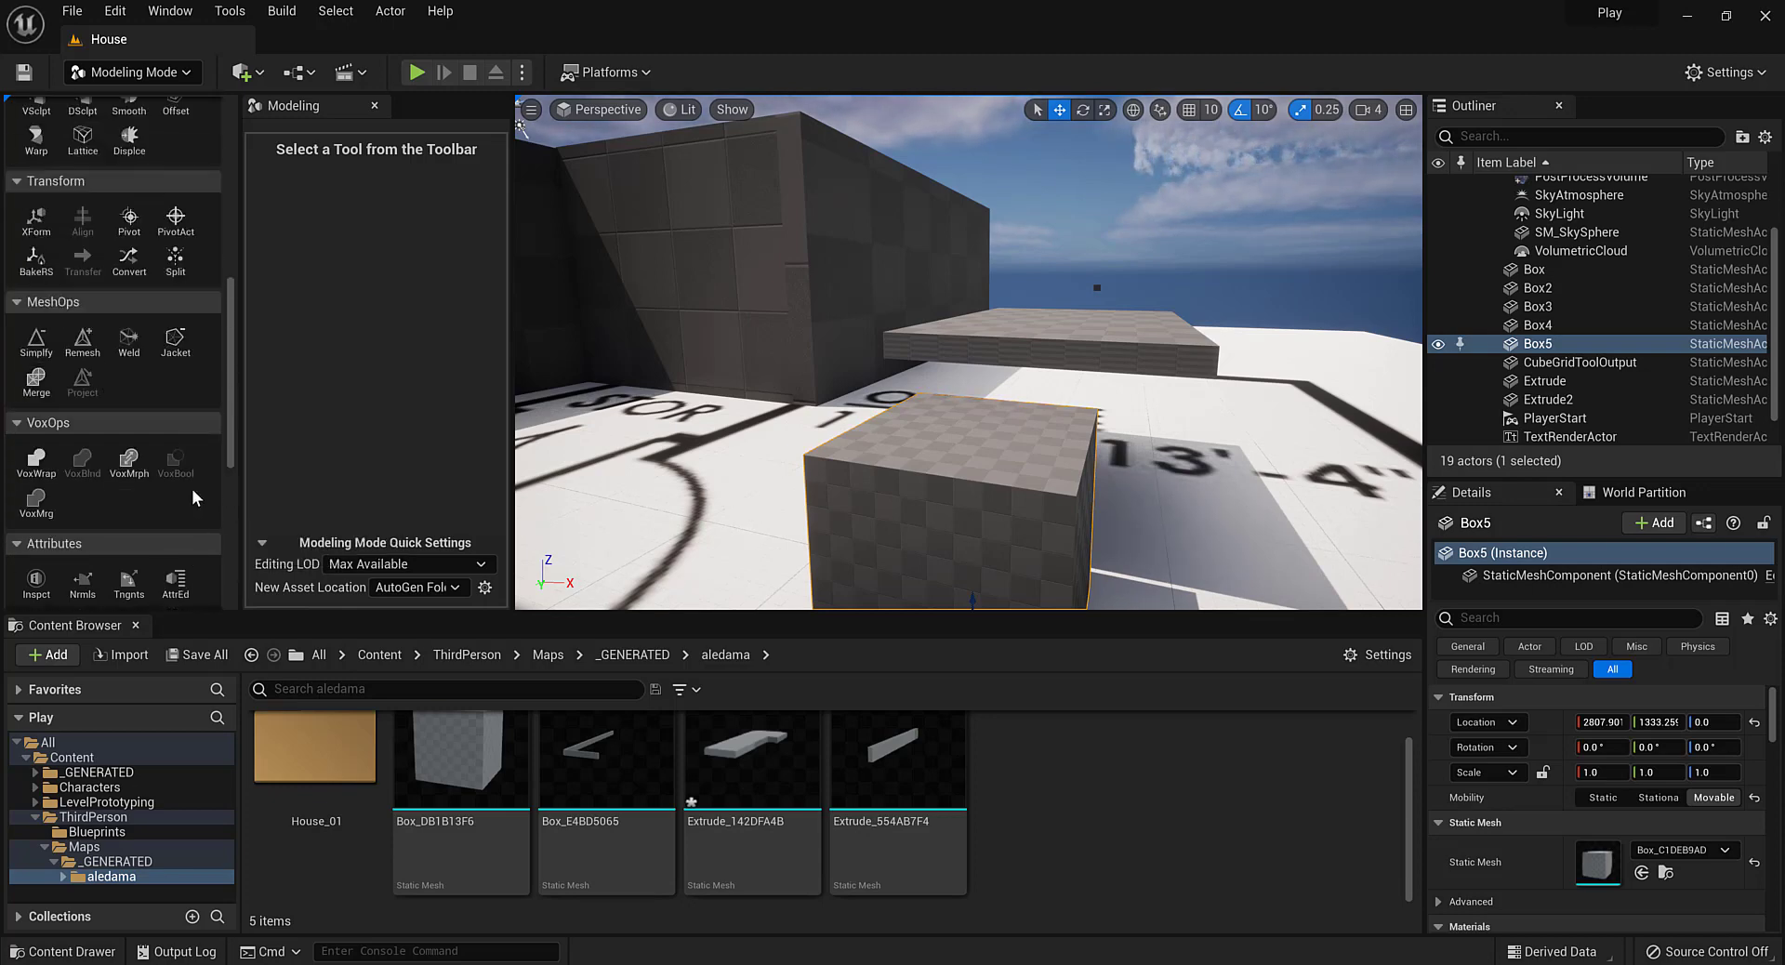
{"action": "scroll", "coordinate": [191, 438], "scroll_direction": "up", "scroll_amount": 2}
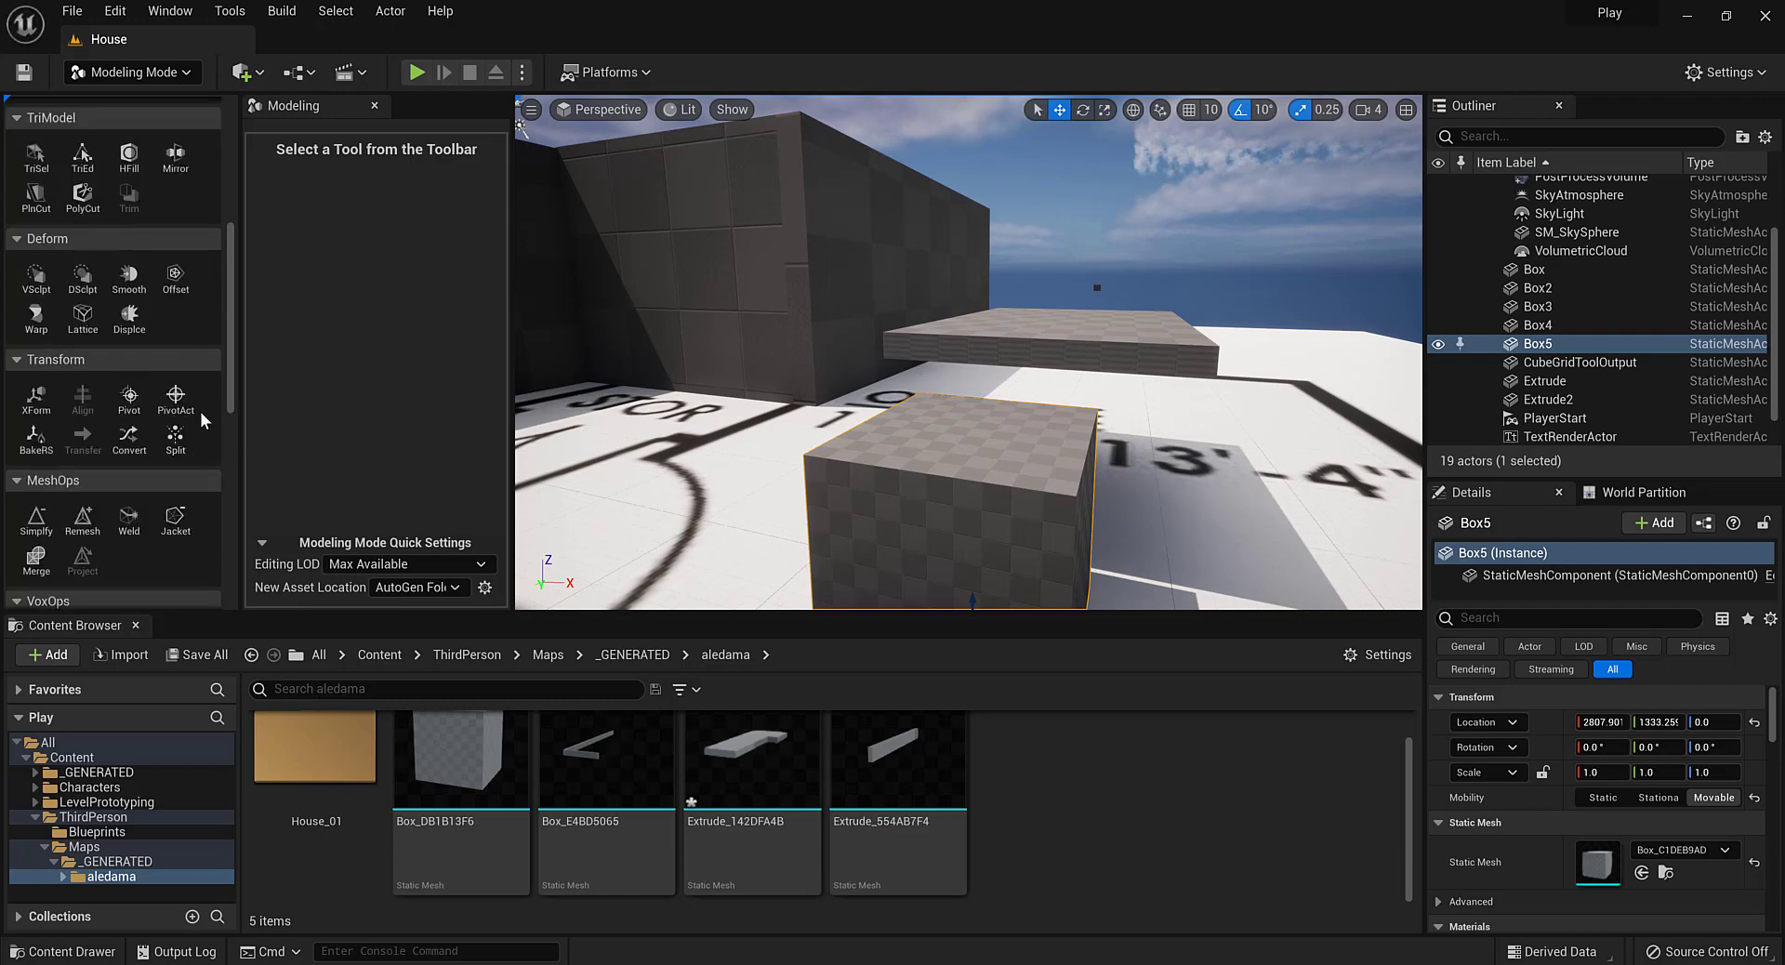
Try subdividing the plain box with a subdivision level of 2
{"action": "scroll", "coordinate": [198, 381], "scroll_direction": "up", "scroll_amount": 5}
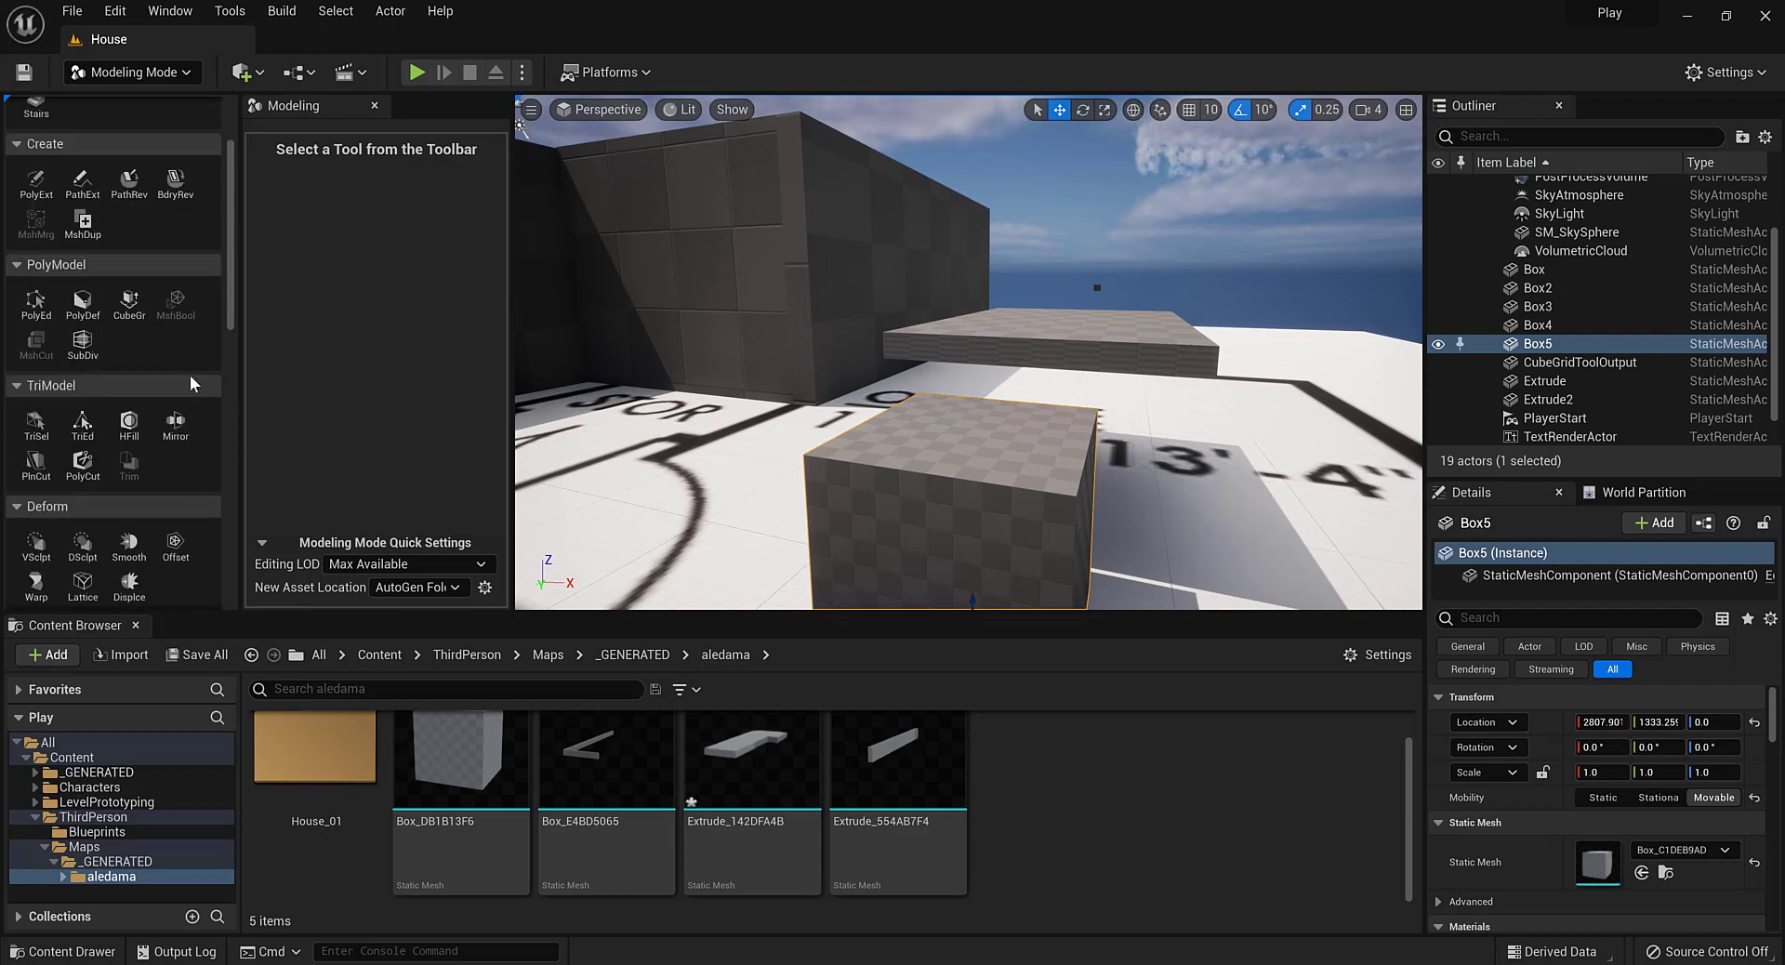
{"action": "left_click", "coordinate": [83, 342]}
{"action": "left_click_drag", "start_coordinate": [835, 339], "coordinate": [778, 335], "text": "alt"}
{"action": "scroll", "coordinate": [779, 378], "scroll_direction": "up", "scroll_amount": 2}
{"action": "scroll", "coordinate": [777, 379], "scroll_direction": "down", "scroll_amount": 2}
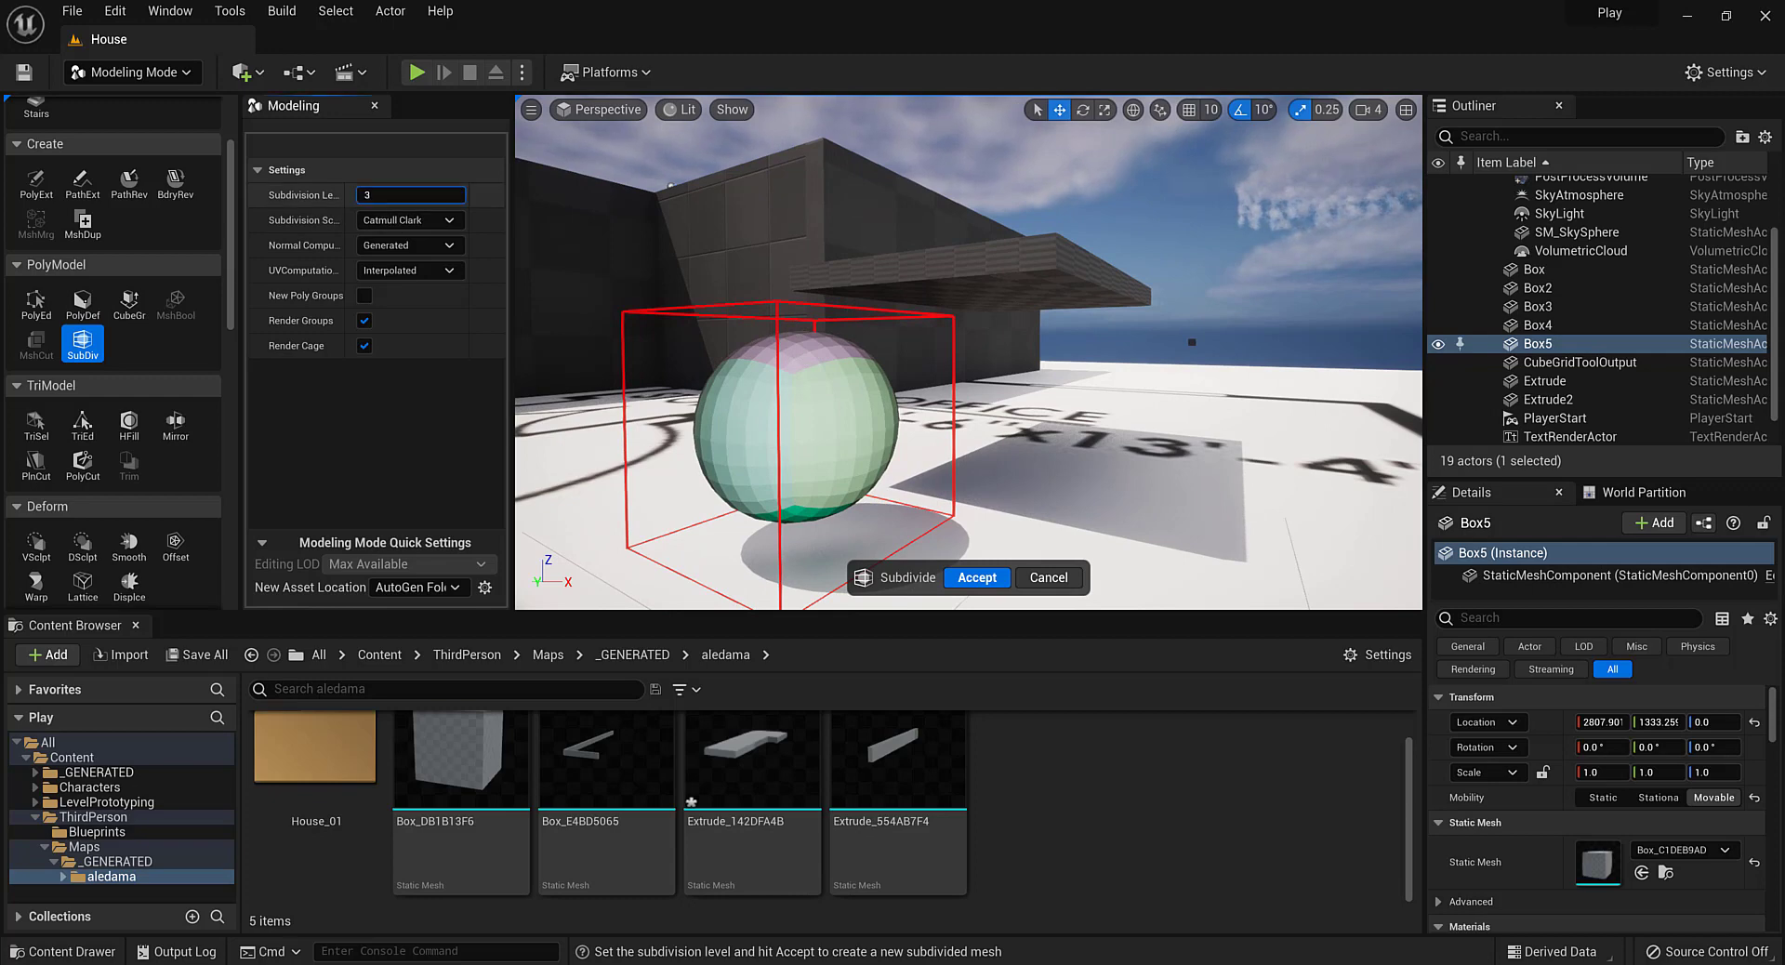
{"action": "left_click_drag", "start_coordinate": [411, 196], "coordinate": [392, 195]}
{"action": "left_click_drag", "start_coordinate": [688, 307], "coordinate": [725, 302], "text": "alt"}
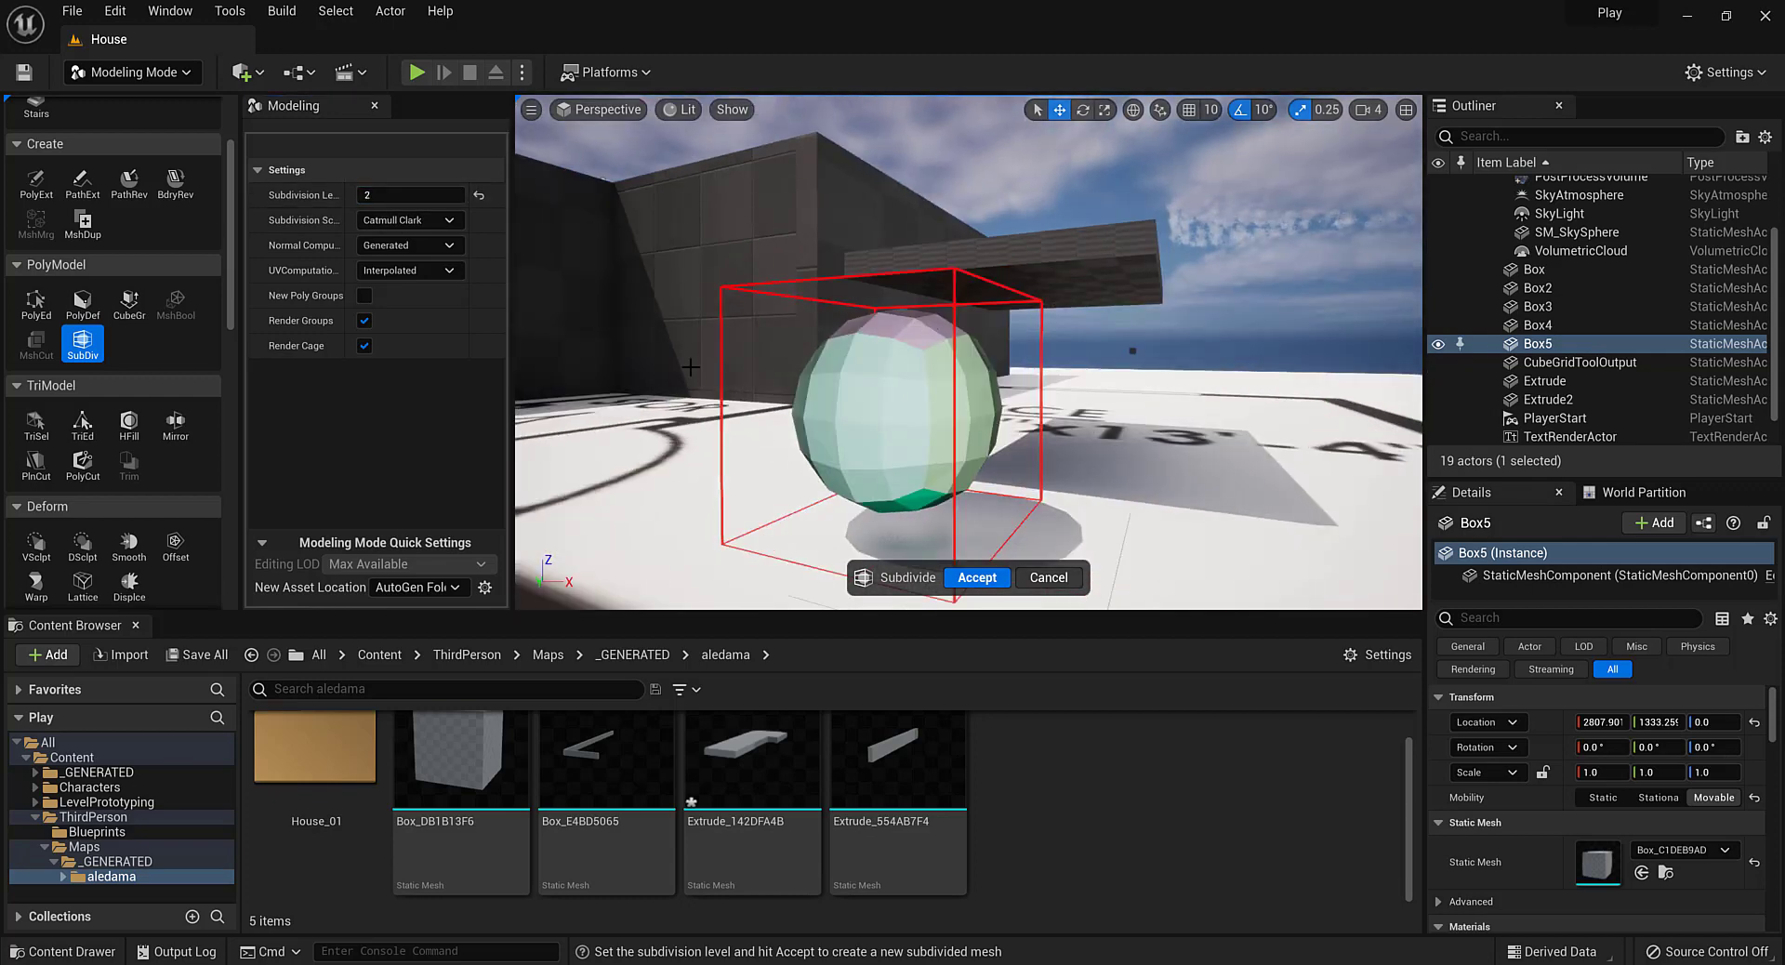
{"action": "left_click", "coordinate": [972, 576]}
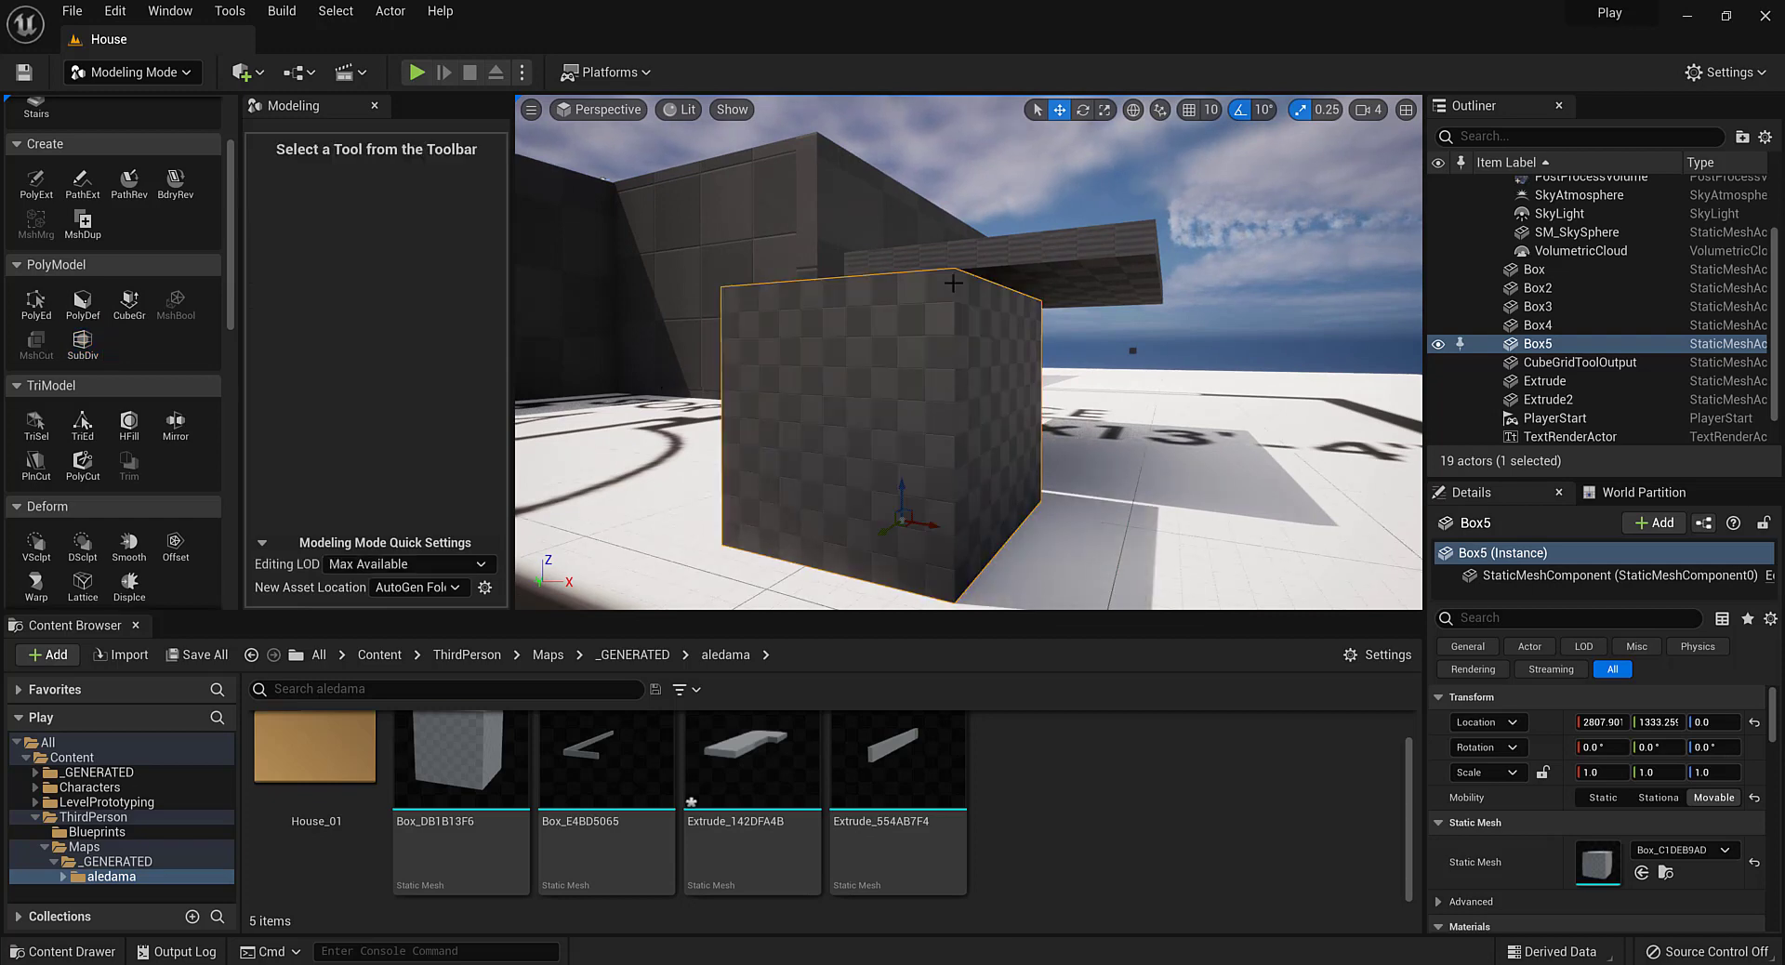
Use PolyGroup Edit to insert edge loops near the box's upper and lower ends, and accept
{"action": "scroll", "coordinate": [135, 372], "scroll_direction": "down", "scroll_amount": 4}
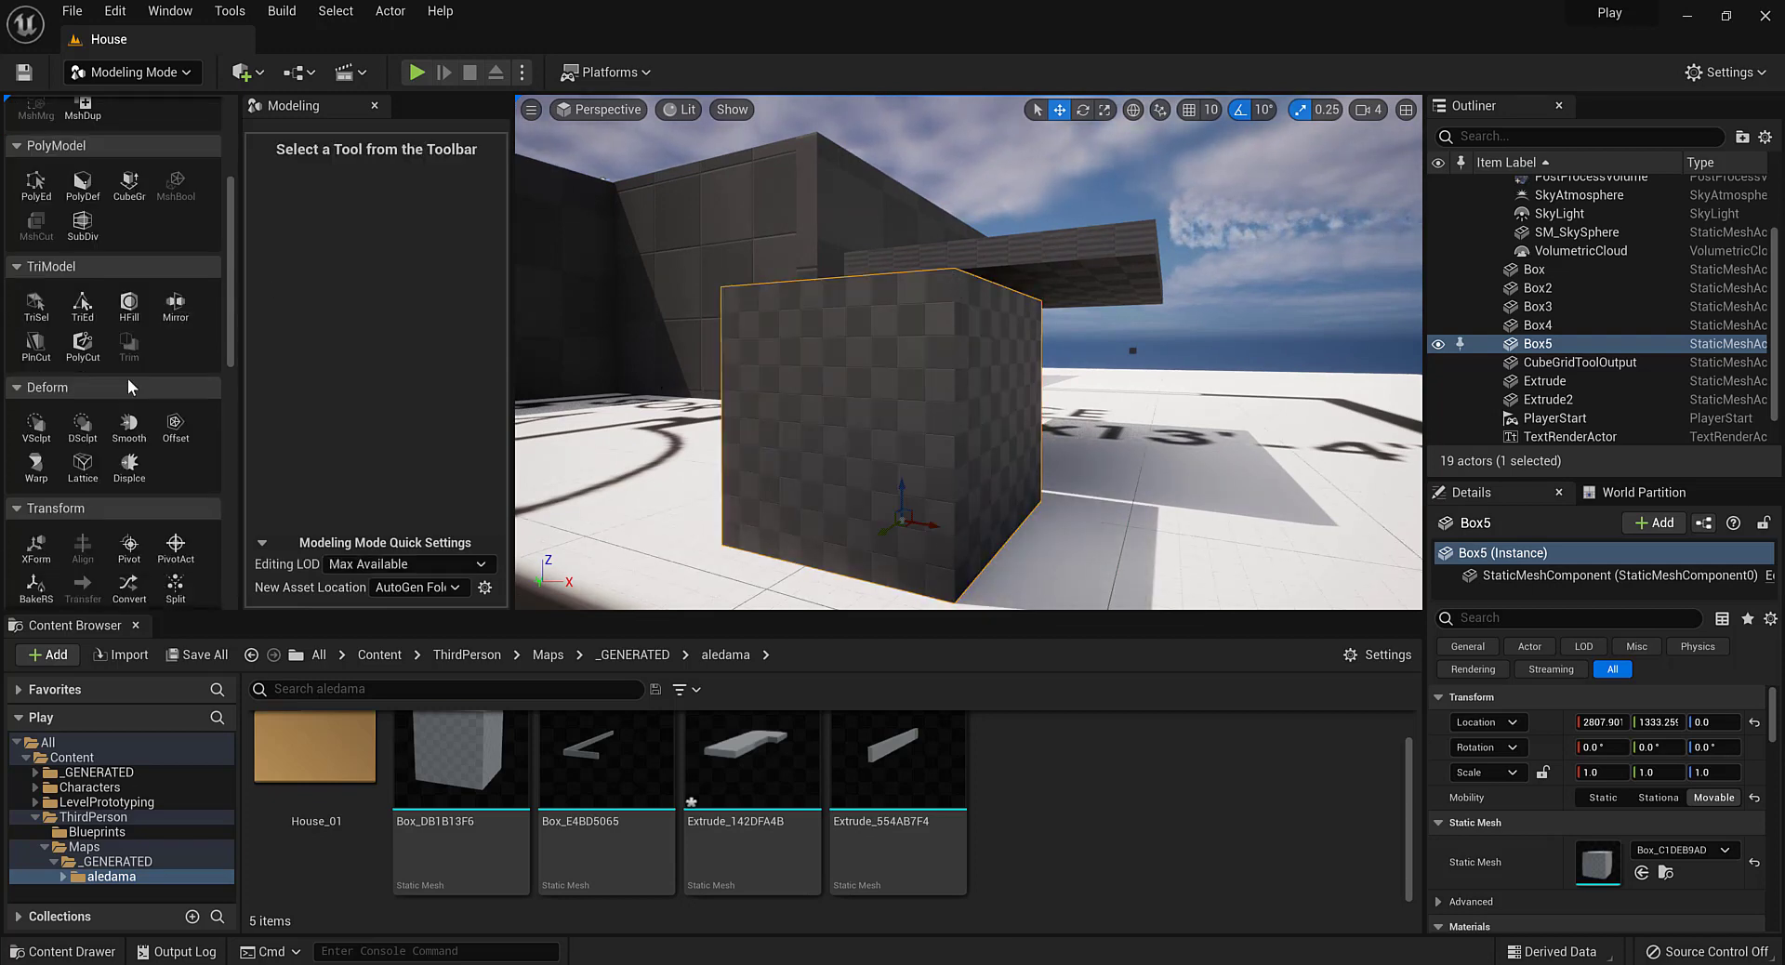
{"action": "scroll", "coordinate": [140, 338], "scroll_direction": "down", "scroll_amount": 3}
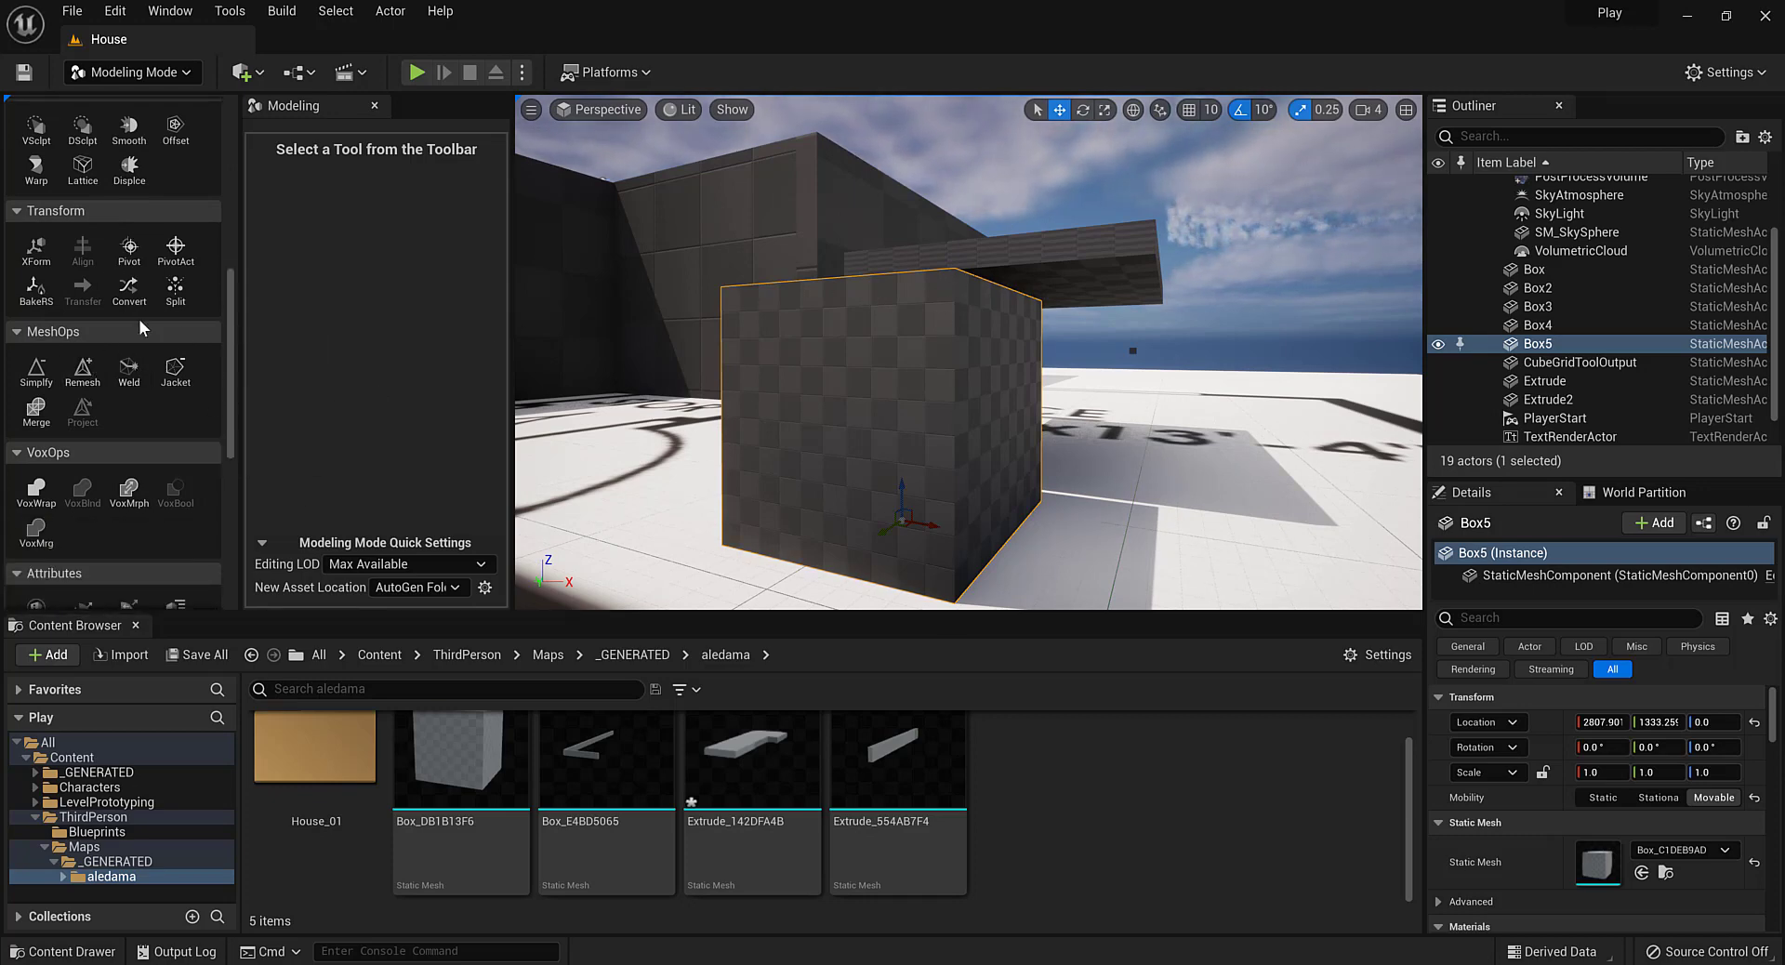
{"action": "scroll", "coordinate": [141, 321], "scroll_direction": "up", "scroll_amount": 3}
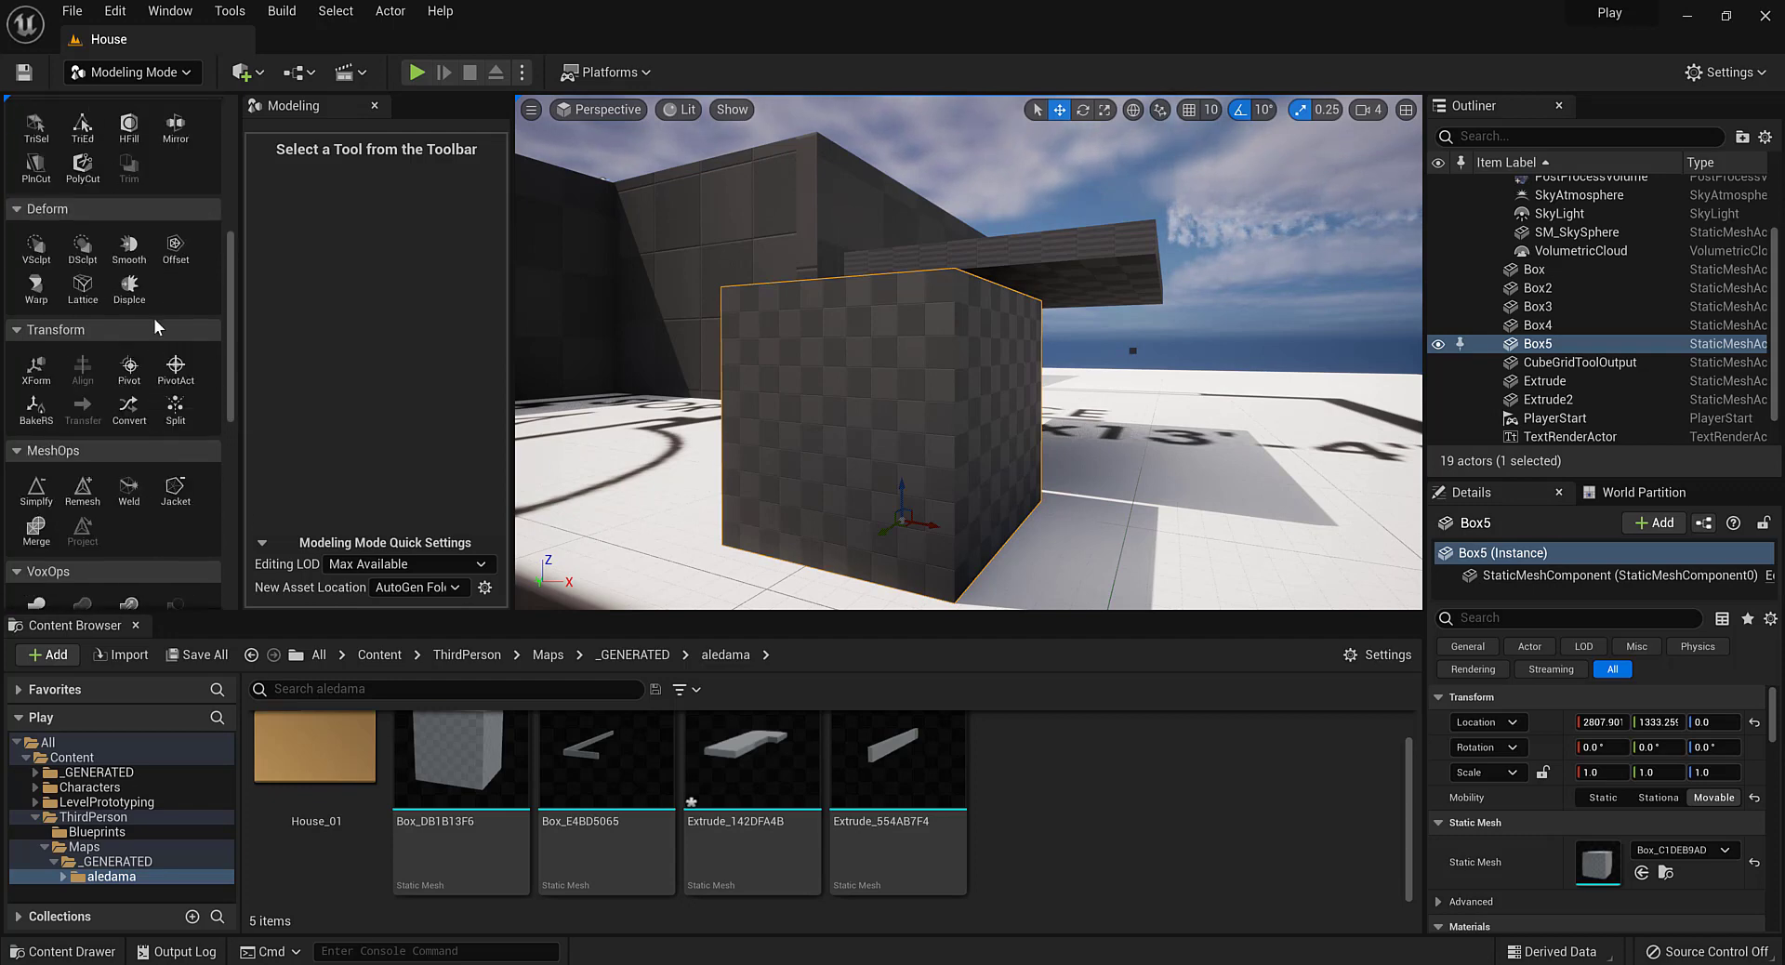
{"action": "scroll", "coordinate": [133, 347], "scroll_direction": "up", "scroll_amount": 1}
{"action": "left_click", "coordinate": [35, 156]}
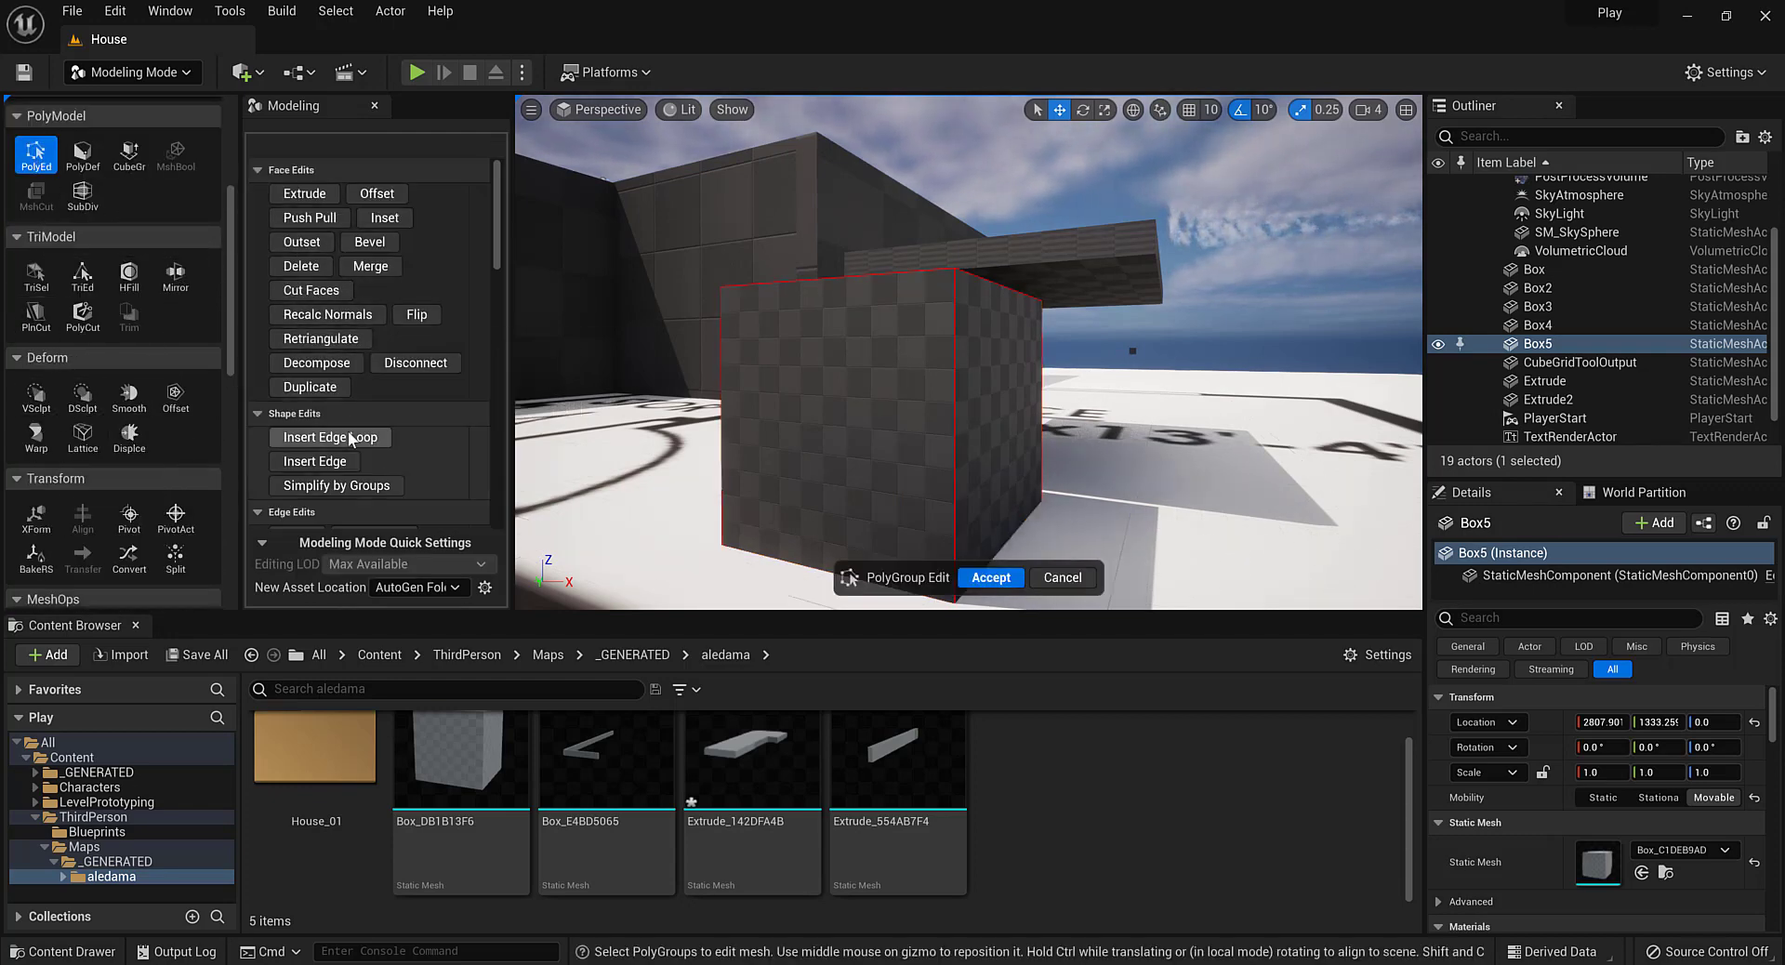
{"action": "left_click", "coordinate": [321, 437]}
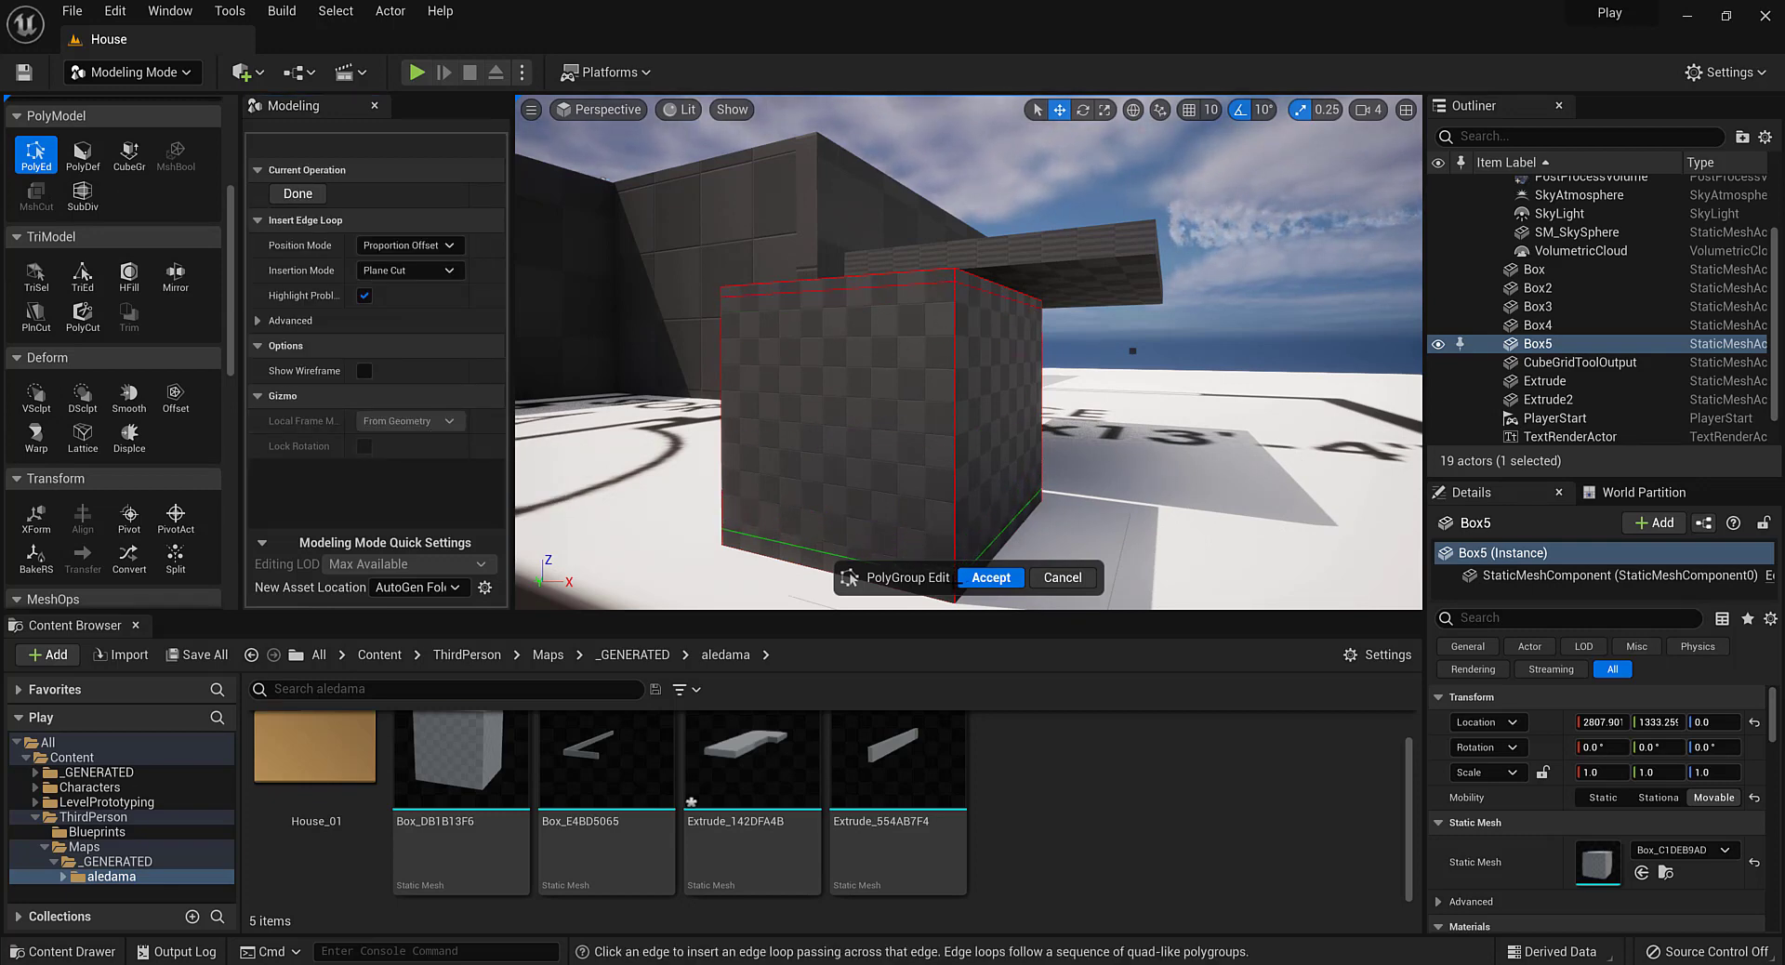
{"action": "left_click", "coordinate": [991, 577]}
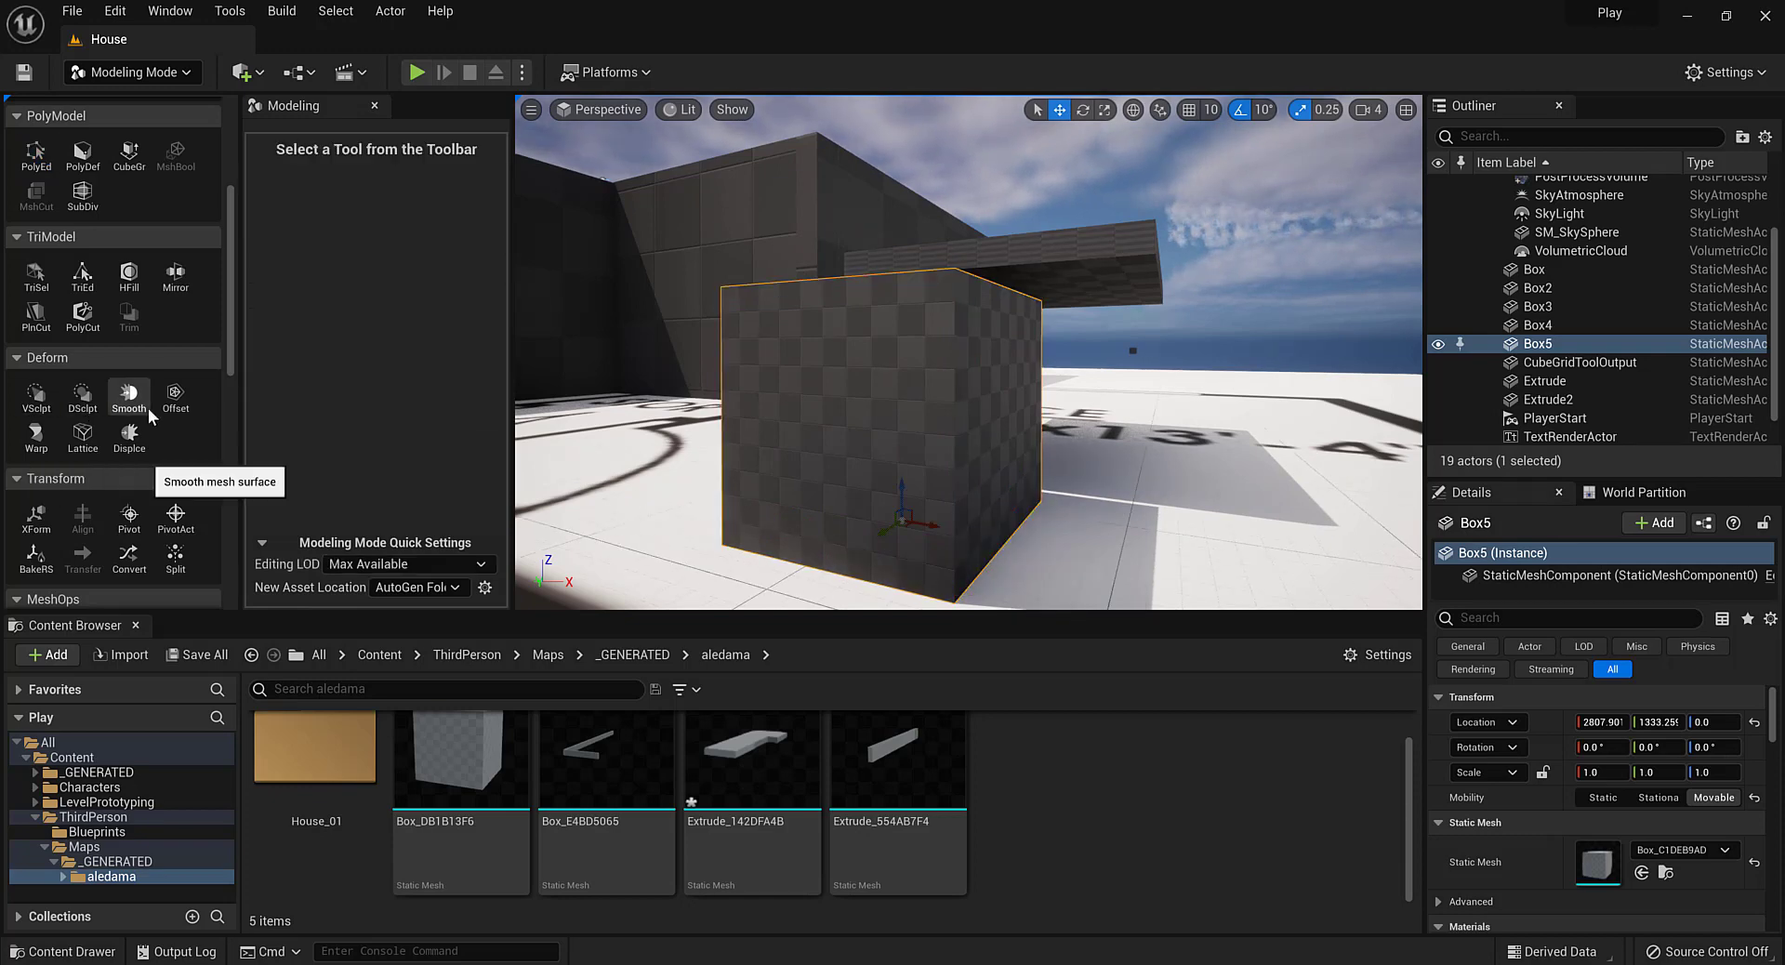
Subdivide the box with its subdivision level set to 1 and accept the rounded, pillar-like shape
{"action": "scroll", "coordinate": [117, 375], "scroll_direction": "down", "scroll_amount": 1}
{"action": "left_click", "coordinate": [80, 174]}
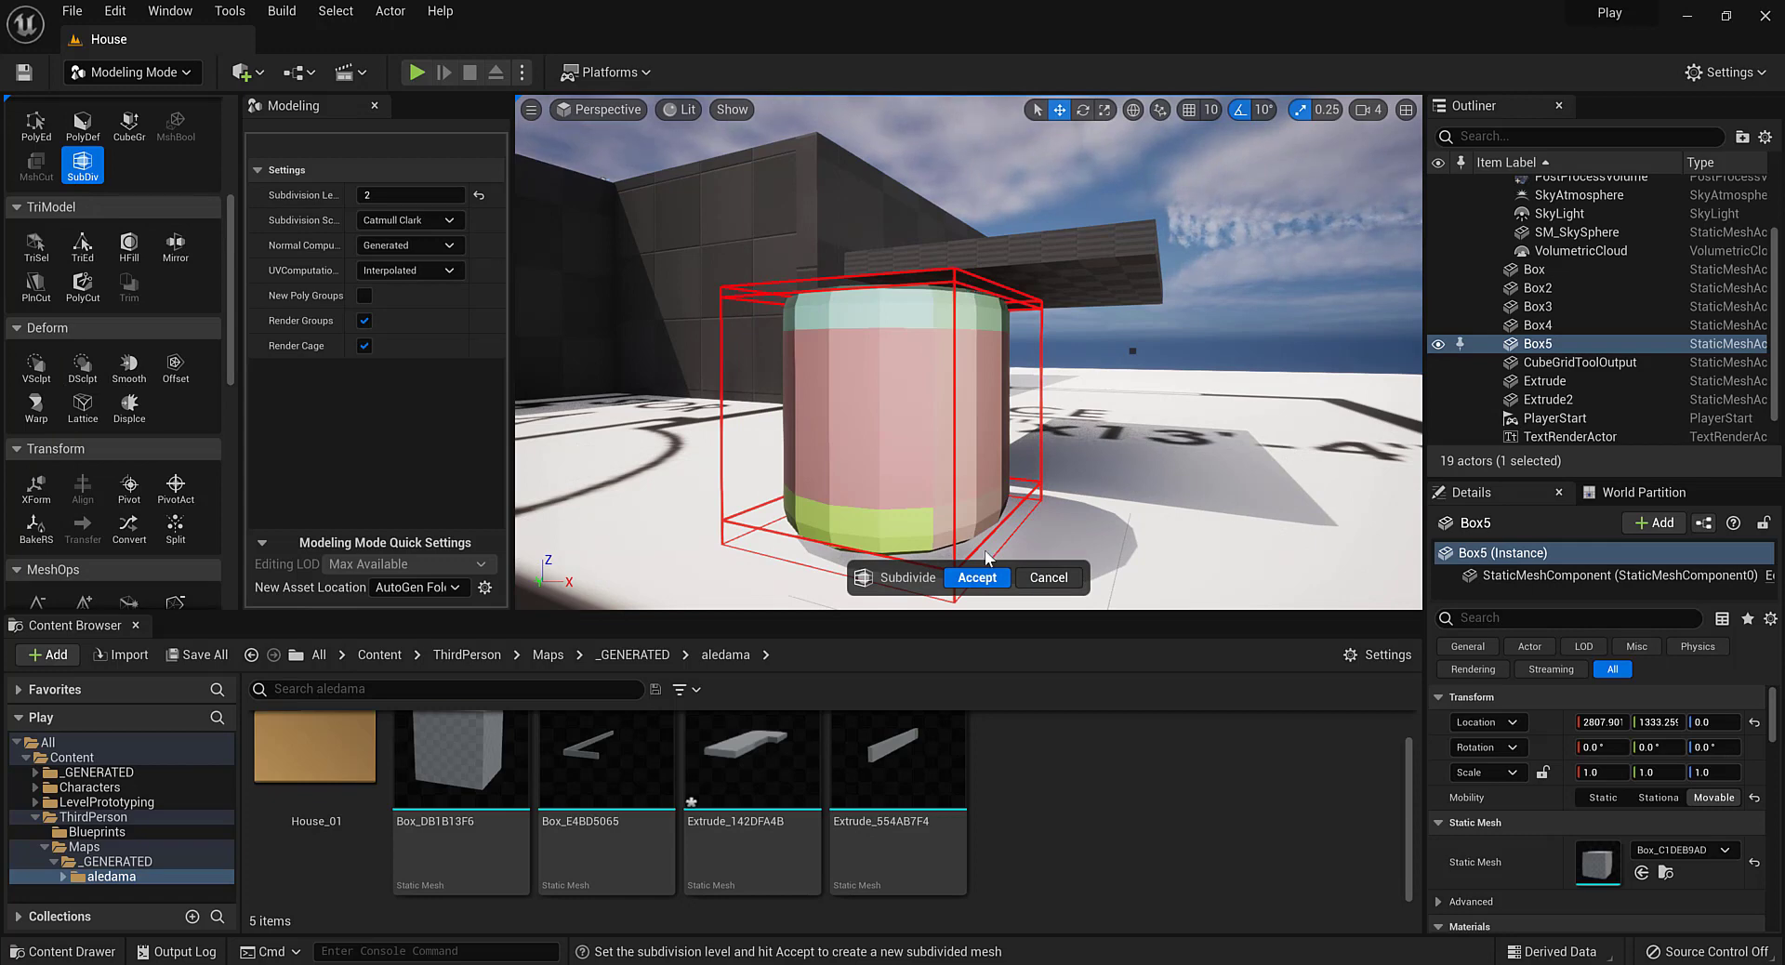
{"action": "scroll", "coordinate": [1136, 316], "scroll_direction": "down", "scroll_amount": 5}
{"action": "left_click_drag", "start_coordinate": [1136, 317], "coordinate": [939, 406], "text": "alt"}
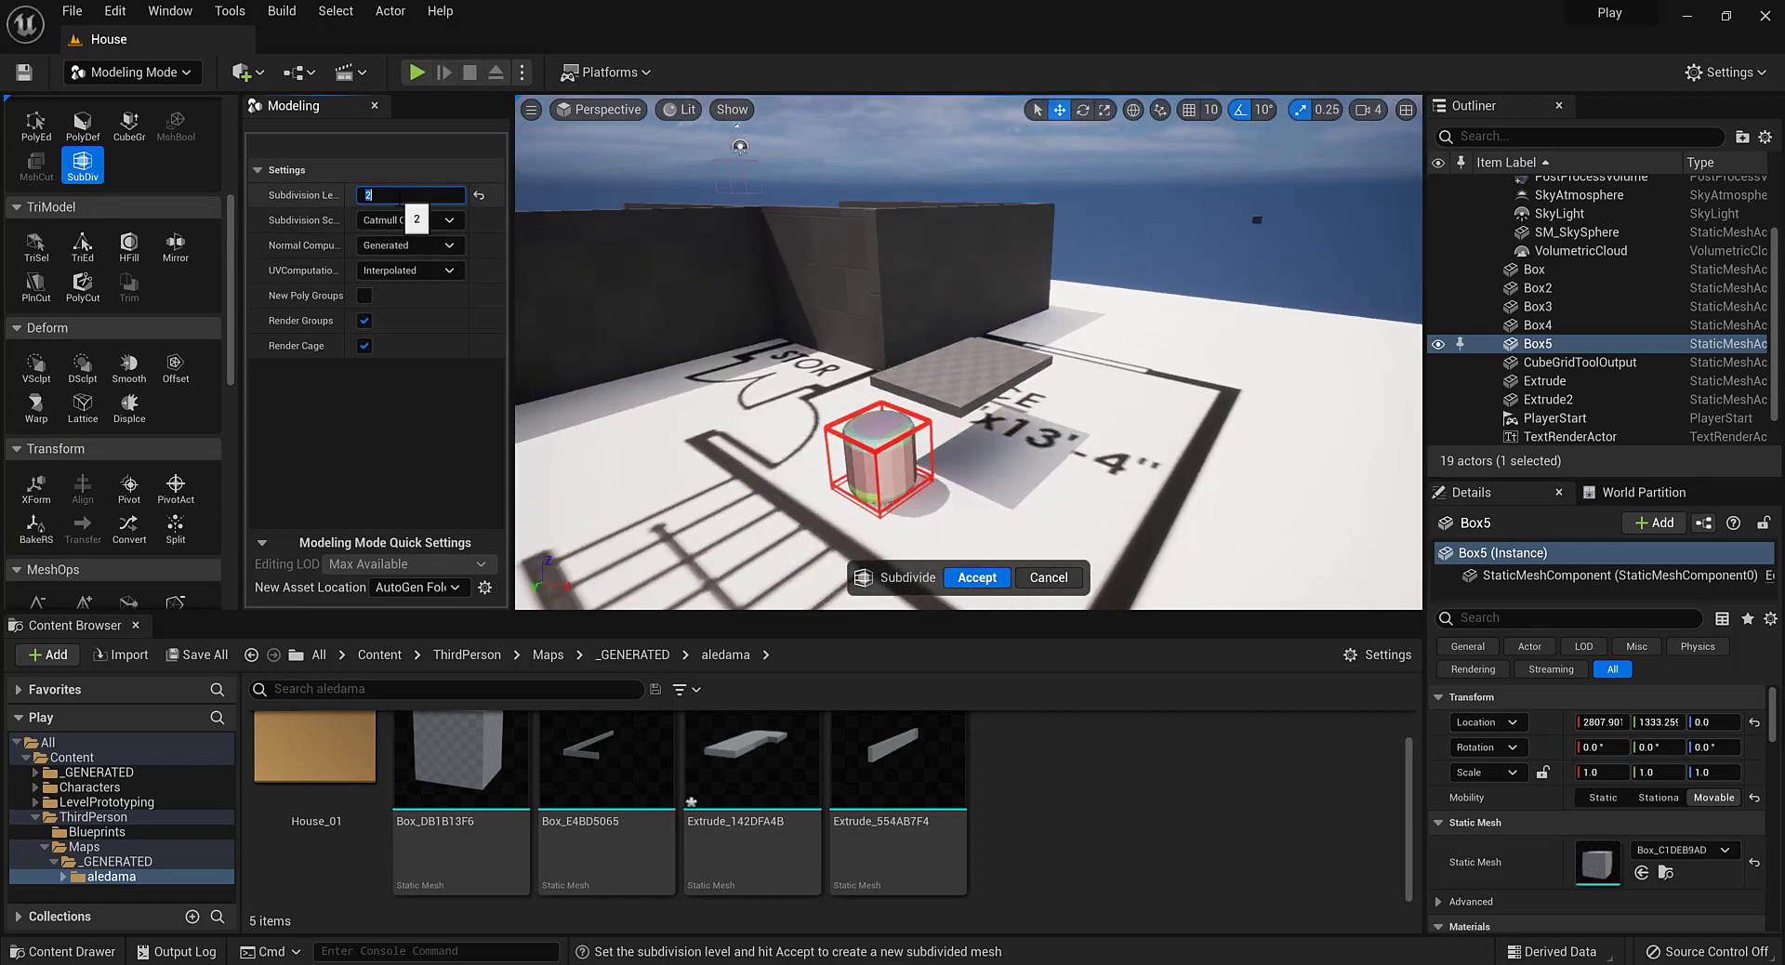
{"action": "type", "text": "1"}
{"action": "left_click", "coordinate": [999, 574]}
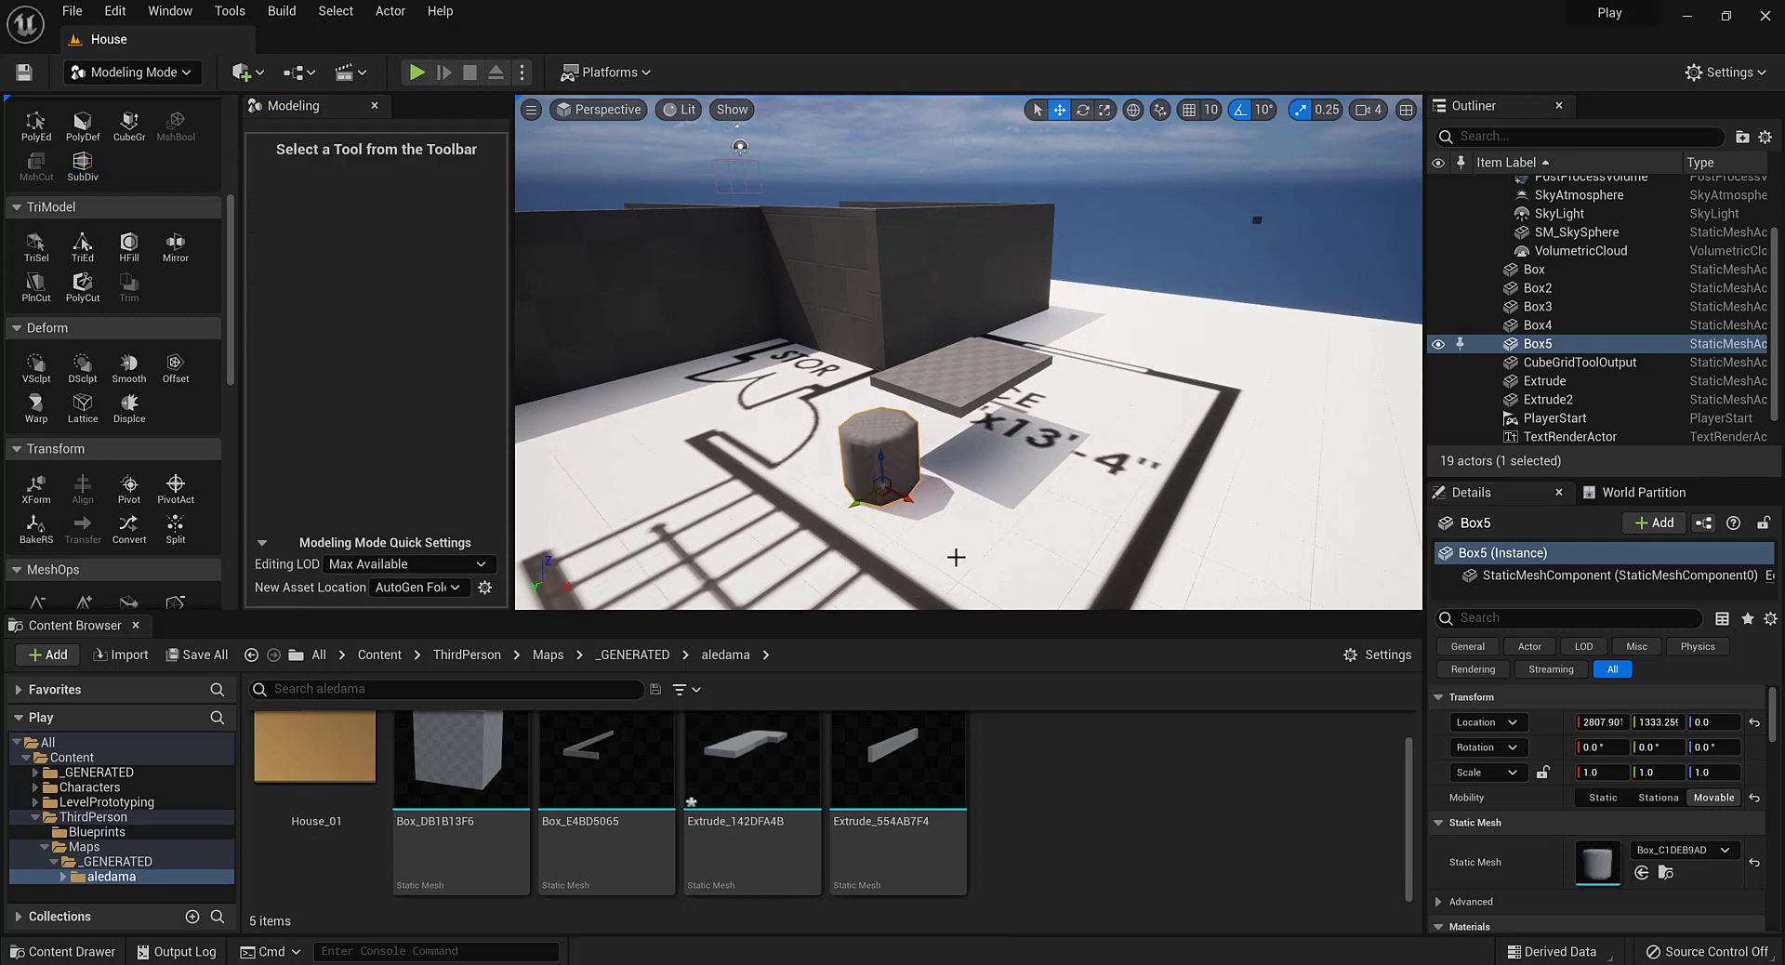
Scale the rounded pillar to 0.25 in X and Y and 1.5 in Z to form a slender leg
{"action": "scroll", "coordinate": [1269, 203], "scroll_direction": "up", "scroll_amount": 5}
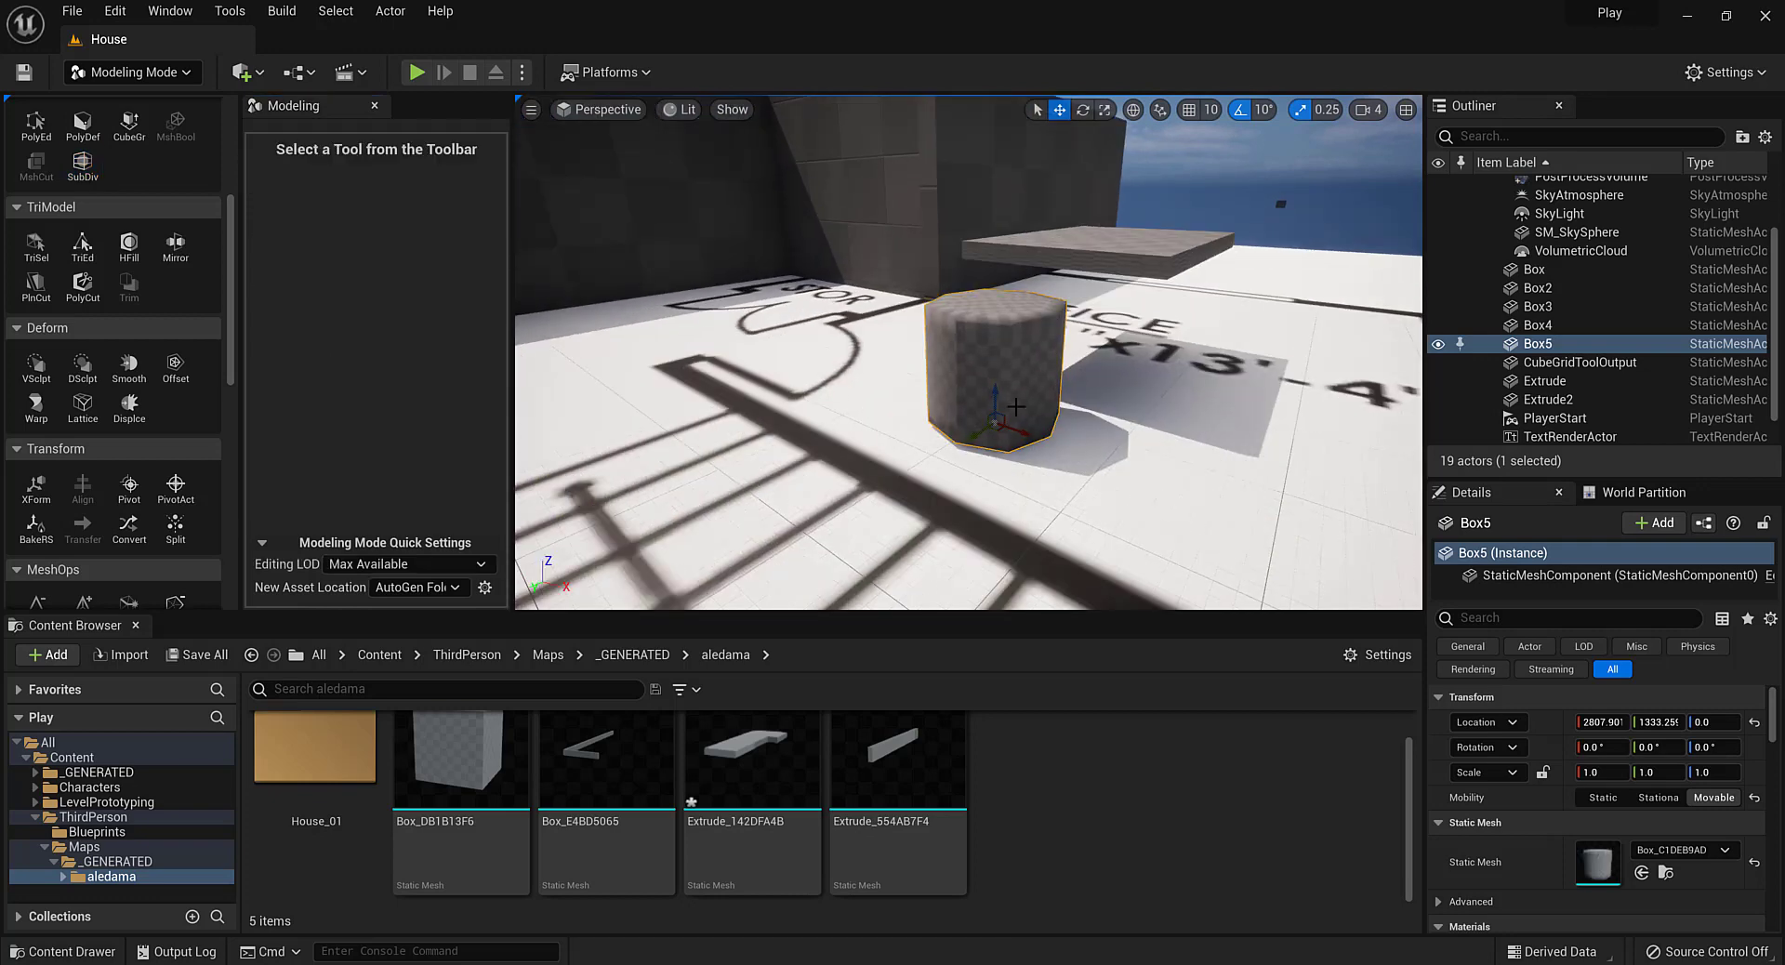
{"action": "key", "text": "r"}
{"action": "left_click_drag", "start_coordinate": [1003, 427], "coordinate": [996, 232]}
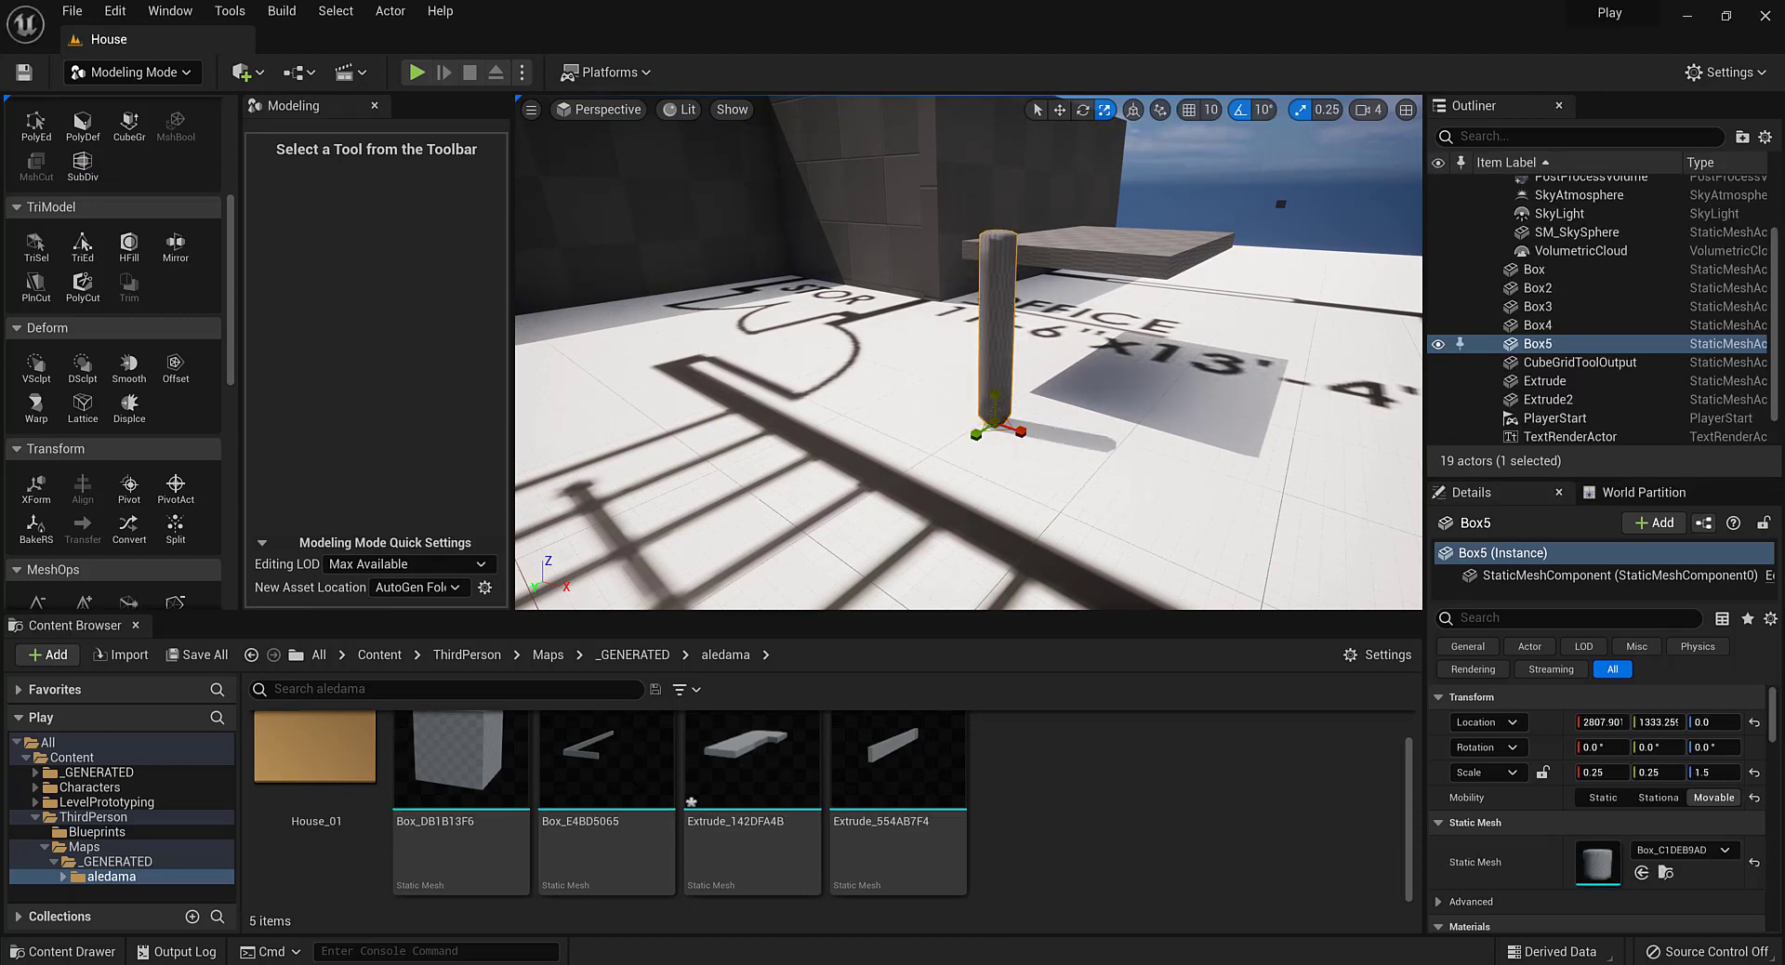
{"action": "left_click_drag", "start_coordinate": [994, 426], "coordinate": [998, 418]}
Move the leg along Y to about 1232 so it stands beneath the raised slab
{"action": "right_click_drag", "start_coordinate": [1054, 366], "coordinate": [957, 417]}
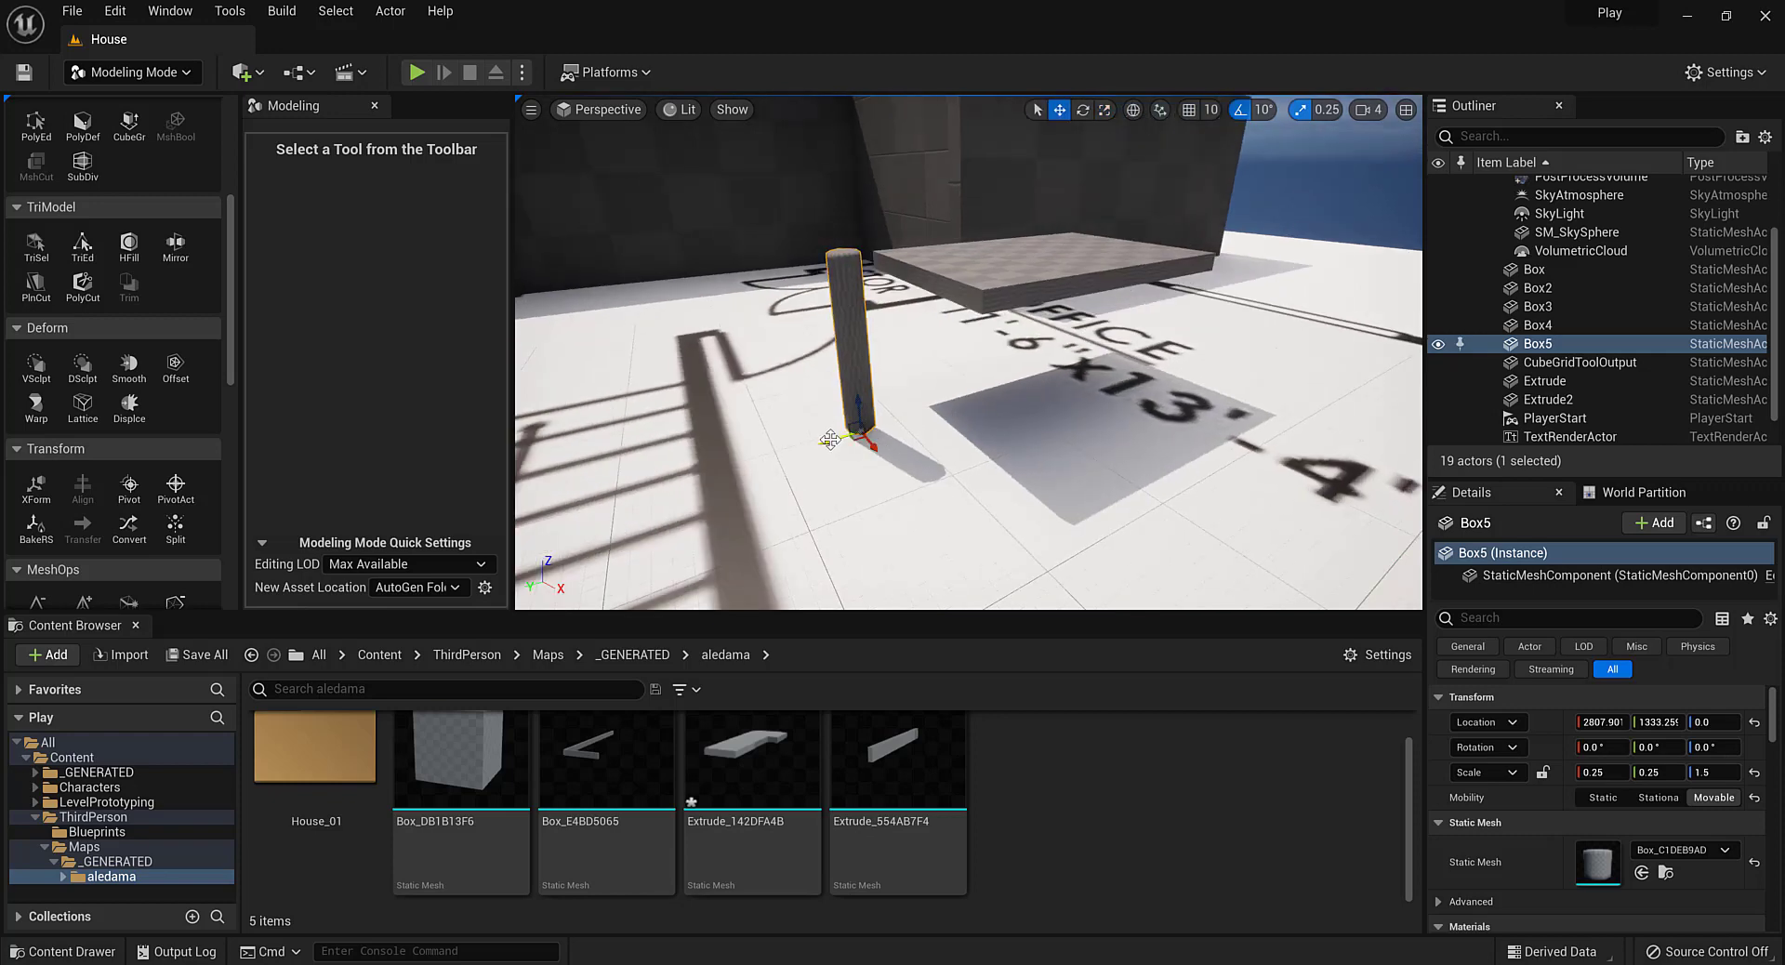
{"action": "left_click_drag", "start_coordinate": [830, 439], "coordinate": [928, 410]}
{"action": "right_click_drag", "start_coordinate": [966, 339], "coordinate": [996, 384]}
{"action": "key", "text": "w"}
{"action": "key", "text": "q"}
{"action": "key", "text": "e"}
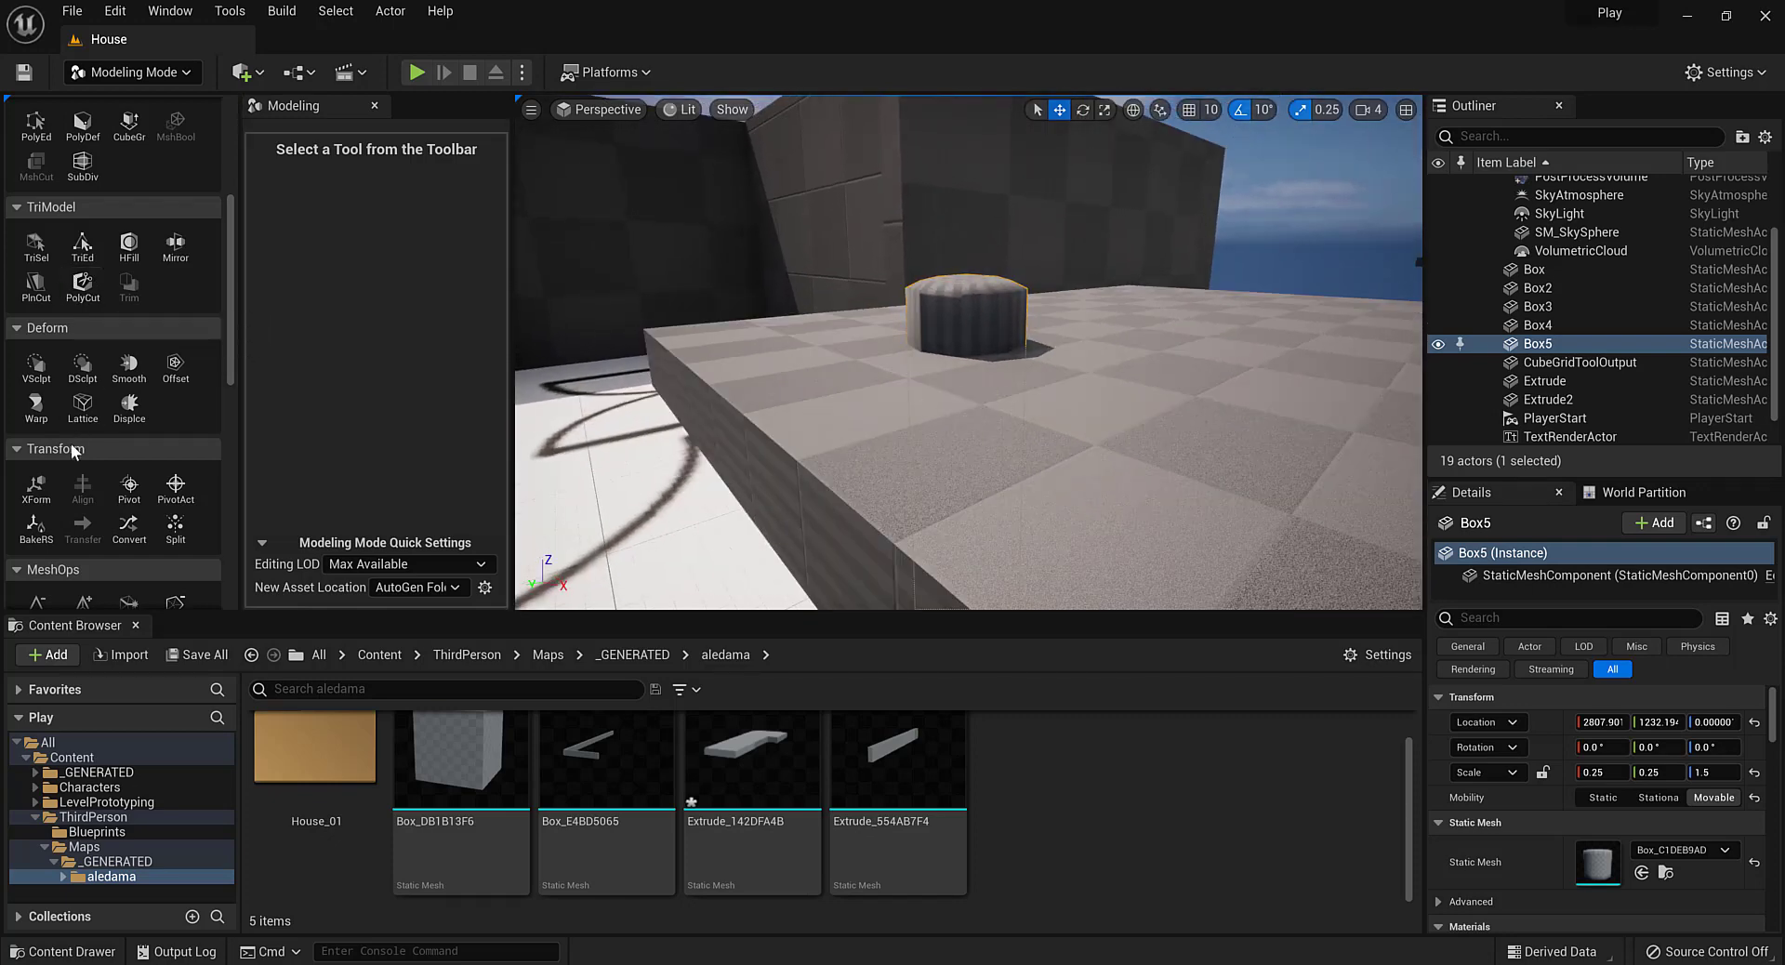
Start PolyGroup Edit on the leg and select its top face protruding above the slab
{"action": "scroll", "coordinate": [50, 288], "scroll_direction": "up", "scroll_amount": 1}
{"action": "left_click", "coordinate": [35, 153]}
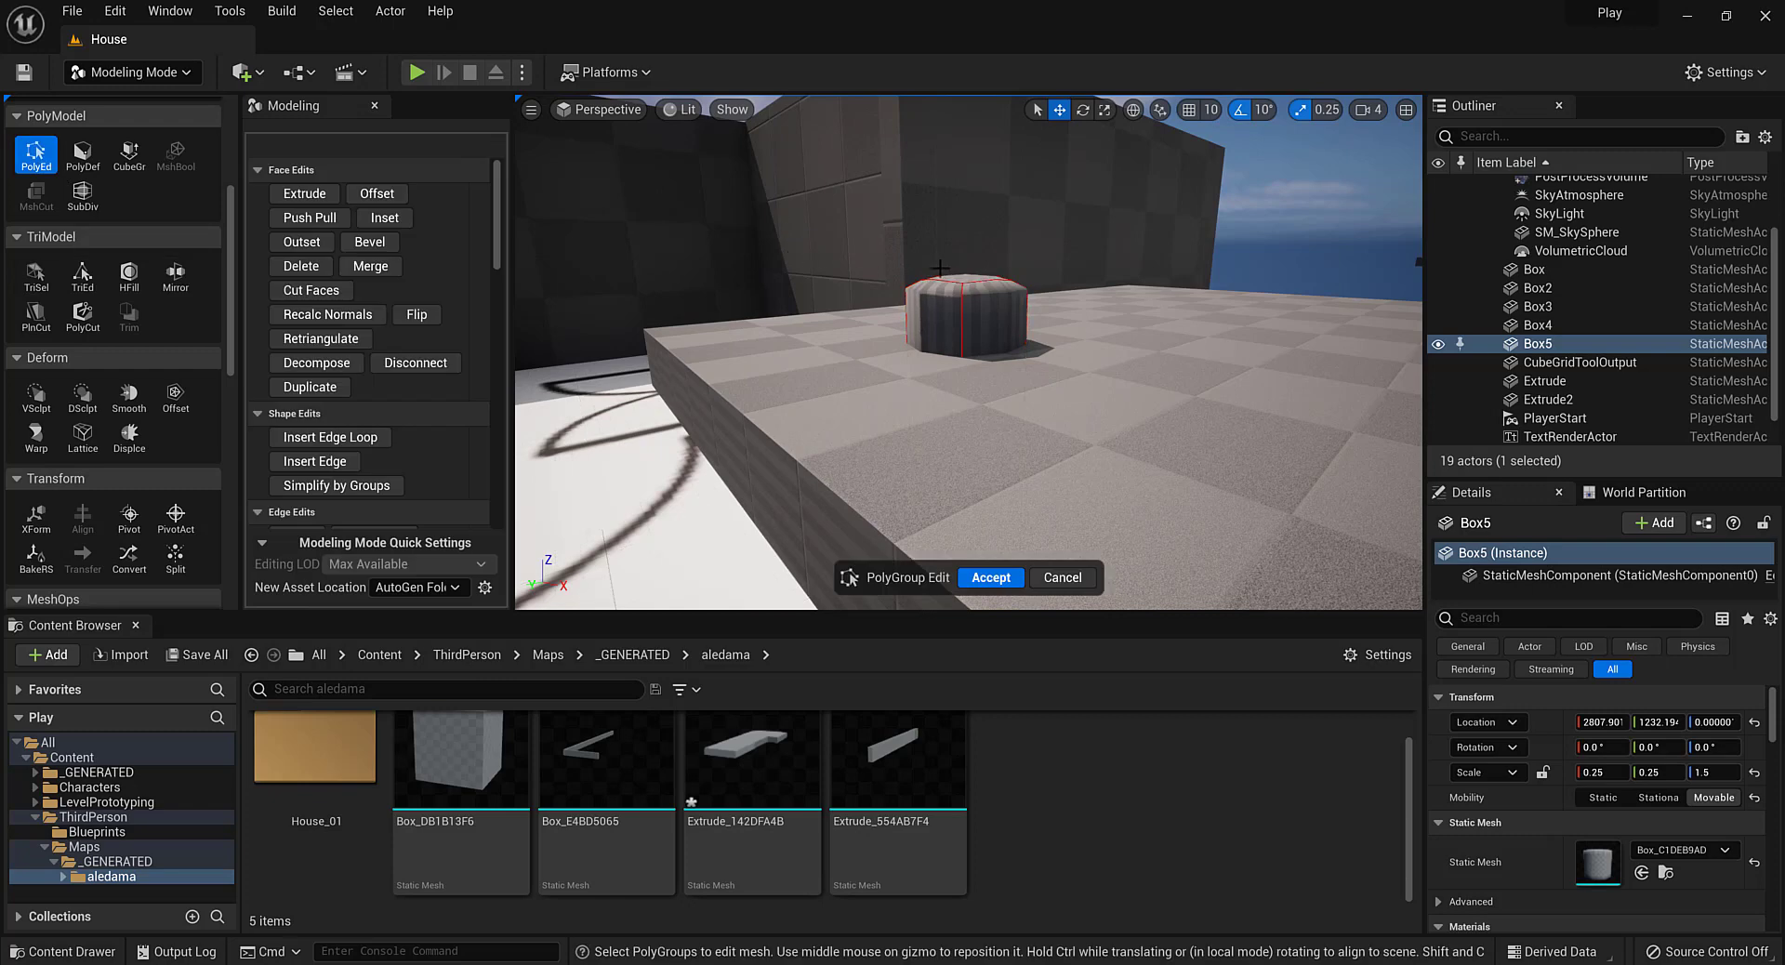
{"action": "left_click", "coordinate": [965, 277]}
{"action": "right_click_drag", "start_coordinate": [965, 277], "coordinate": [1105, 305]}
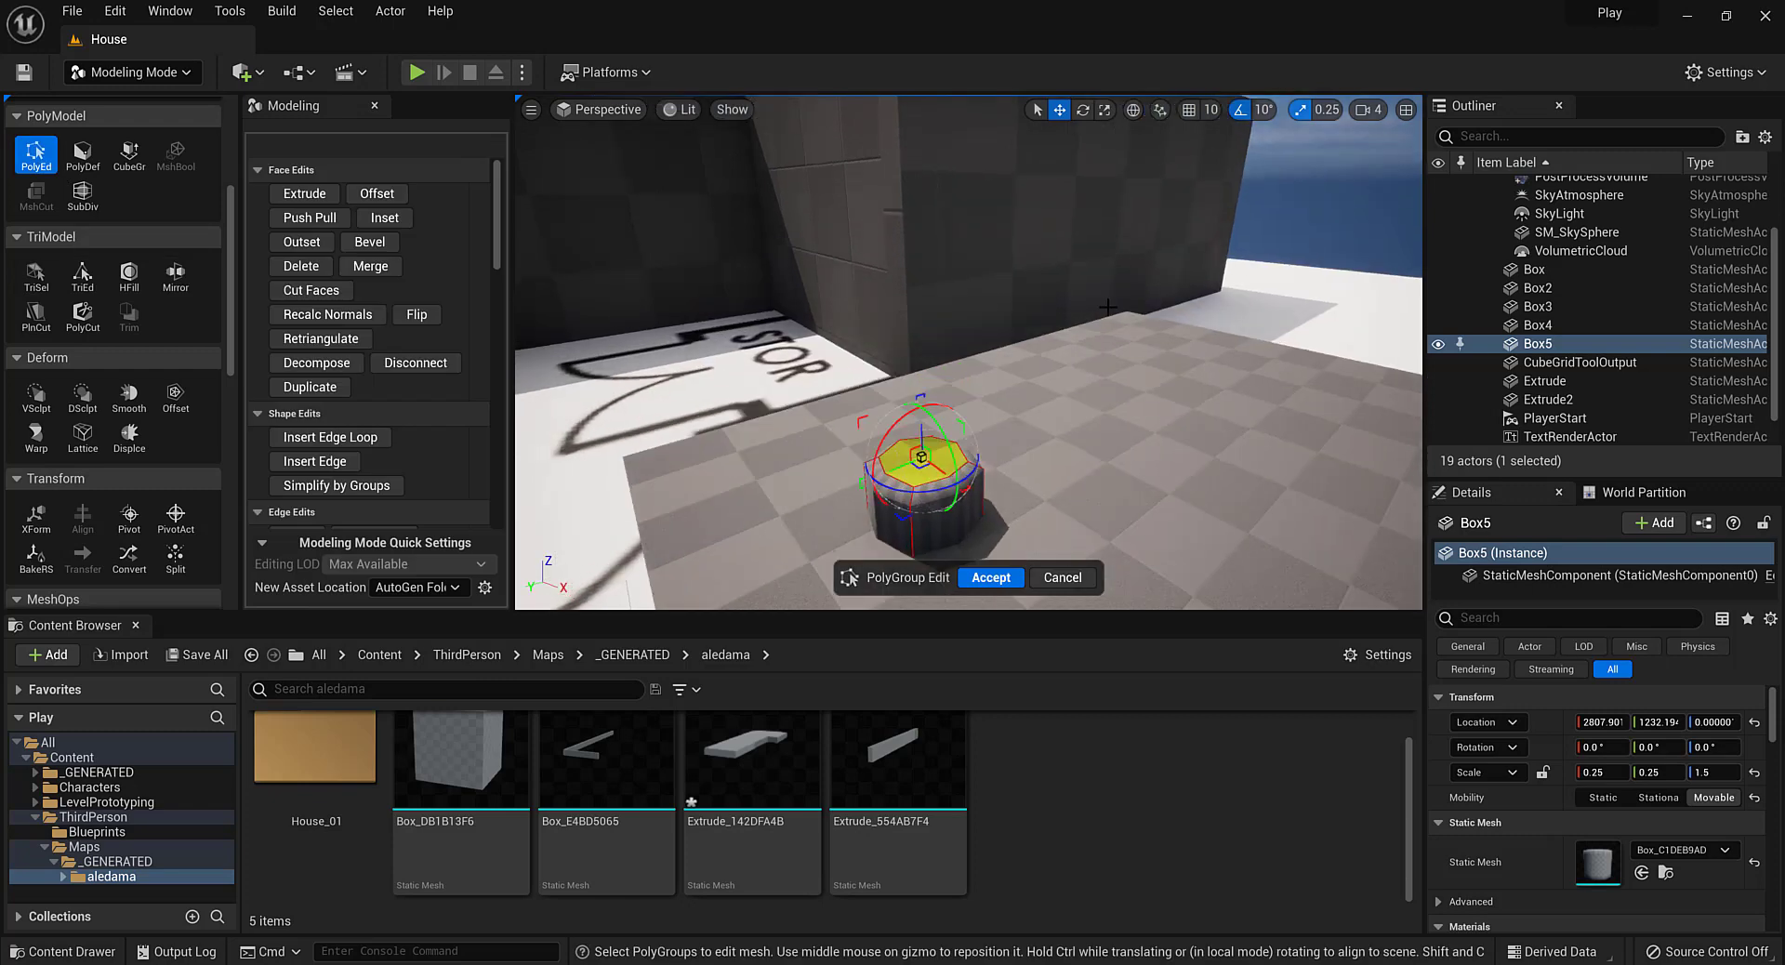
Try moving only the leg's top face vertically and undo the transform
{"action": "left_click", "coordinate": [1107, 307]}
{"action": "key", "text": "ctrl+z"}
{"action": "mouse_move", "coordinate": [921, 433]}
{"action": "left_mouse_down"}
{"action": "mouse_move", "coordinate": [920, 483]}
{"action": "mouse_move", "coordinate": [919, 438]}
{"action": "left_mouse_up"}
{"action": "key", "text": "ctrl+z"}
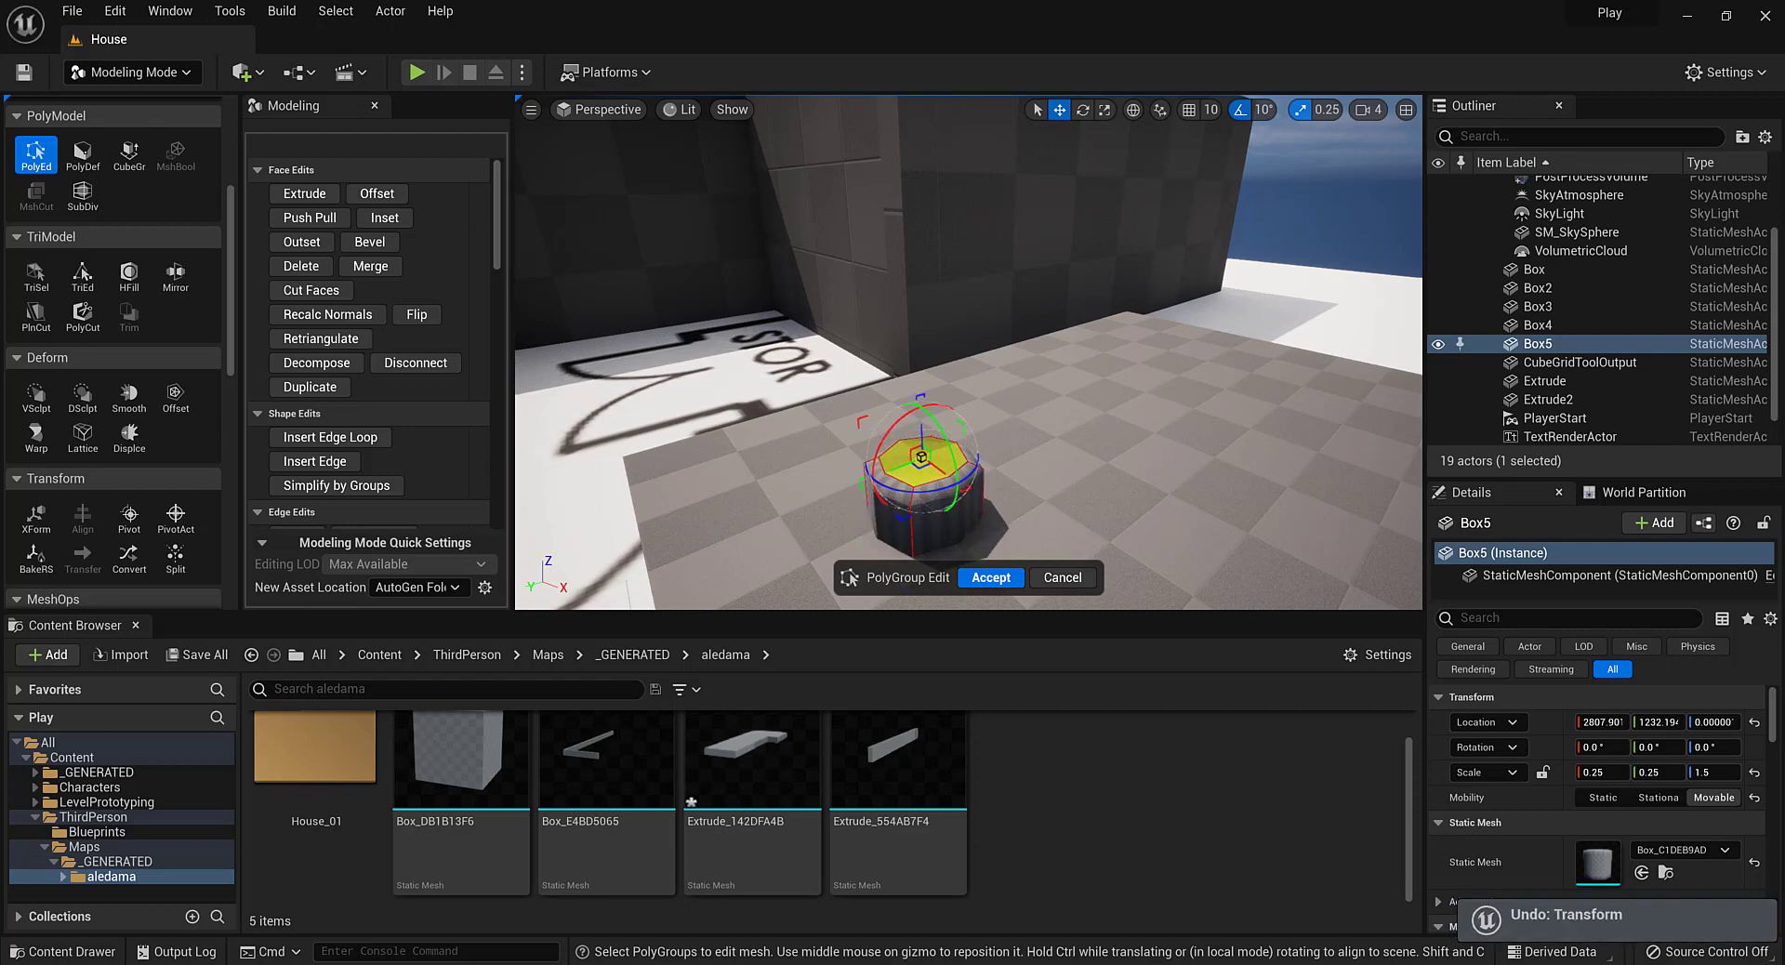
Try selecting individual side and top faces at the leg's protruding end
{"action": "right_click_drag", "start_coordinate": [1023, 415], "coordinate": [1008, 325]}
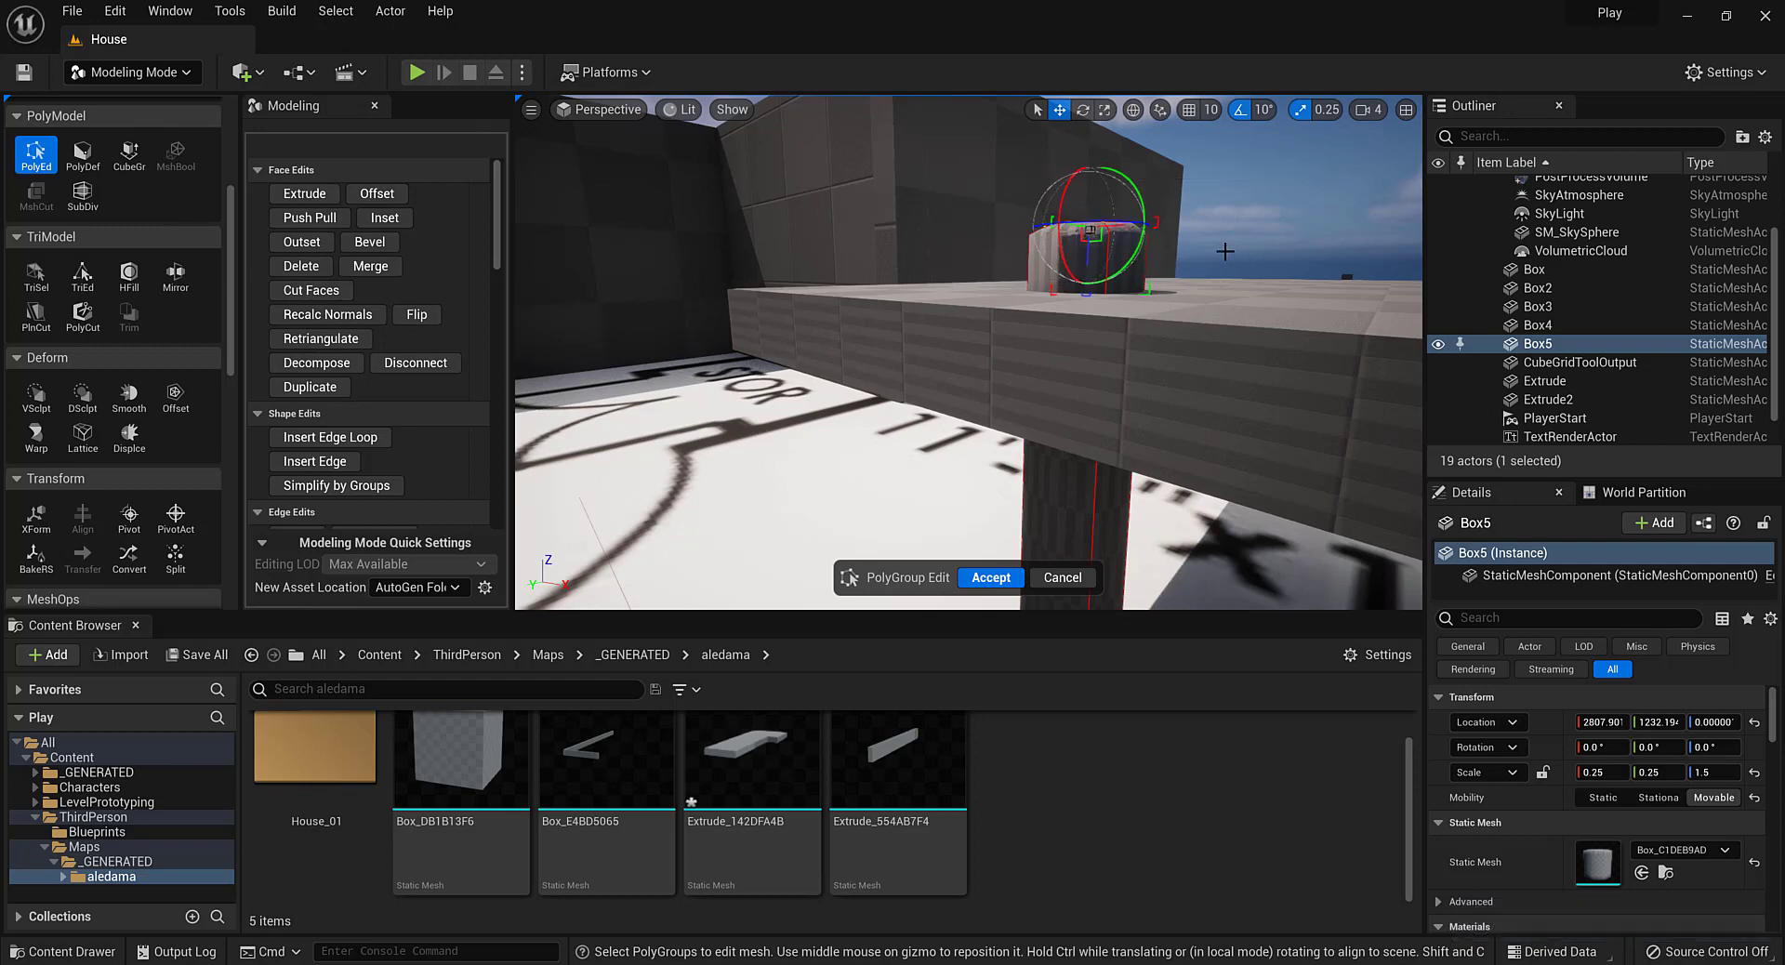
{"action": "right_click_drag", "start_coordinate": [1227, 252], "coordinate": [1206, 304]}
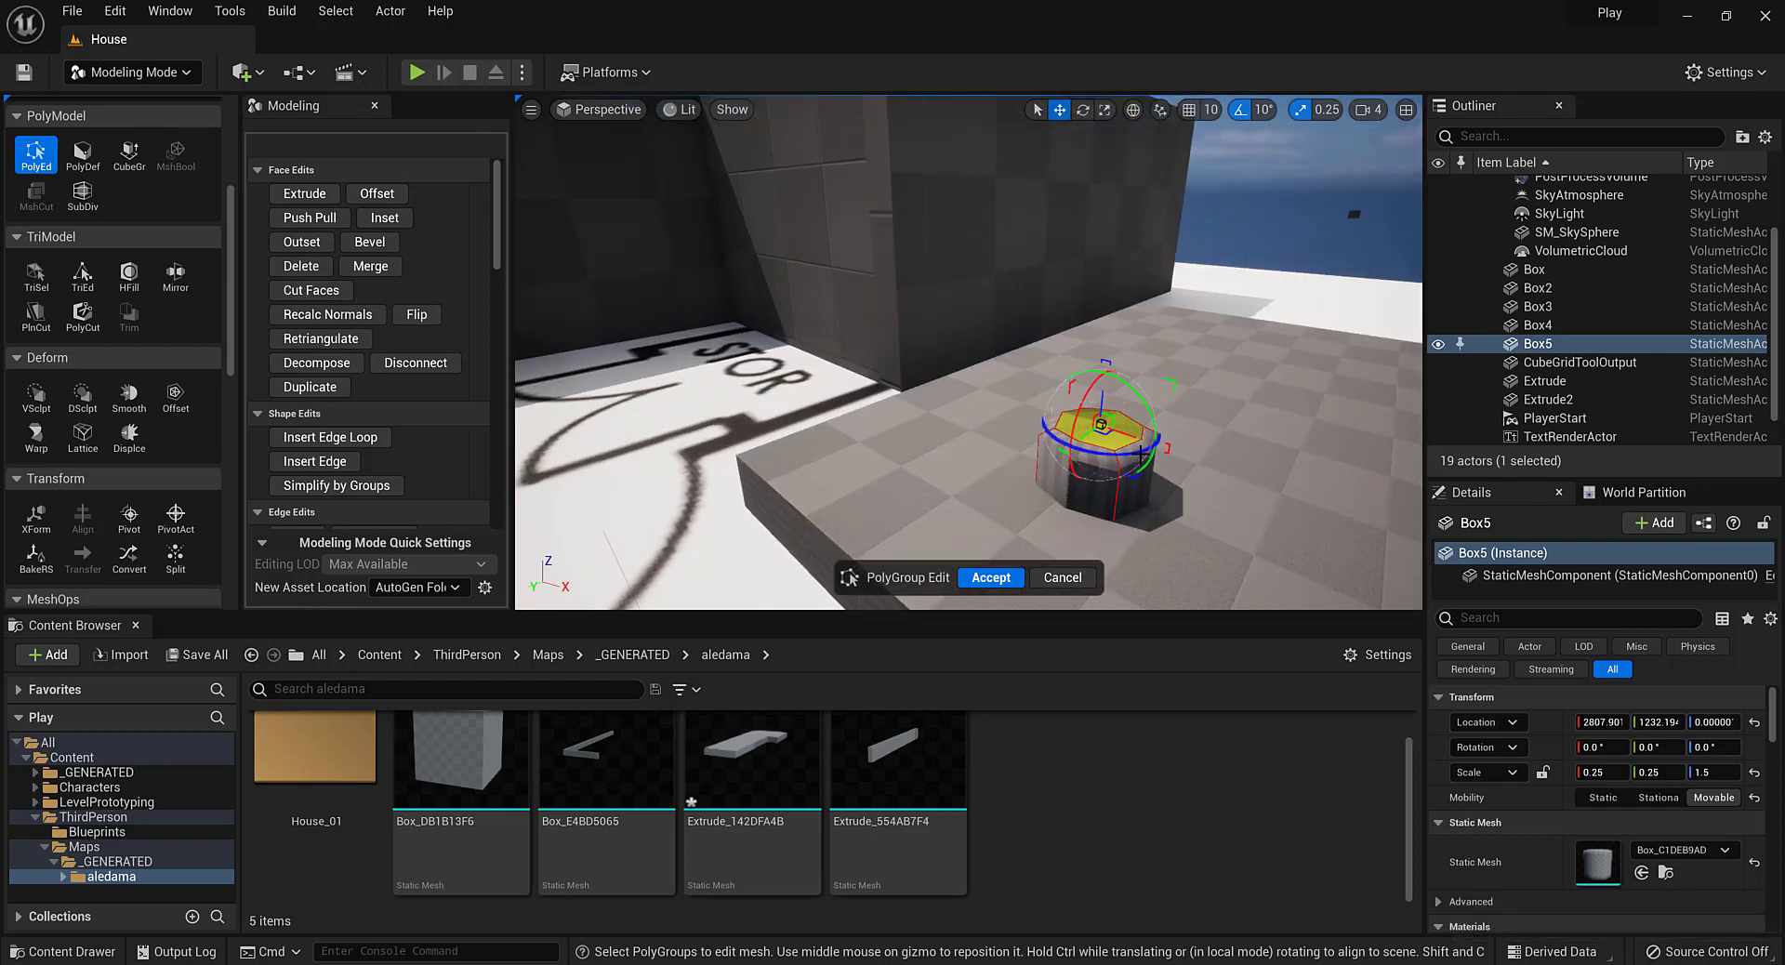
{"action": "left_click", "coordinate": [1120, 462]}
{"action": "key", "text": "ctrl+z"}
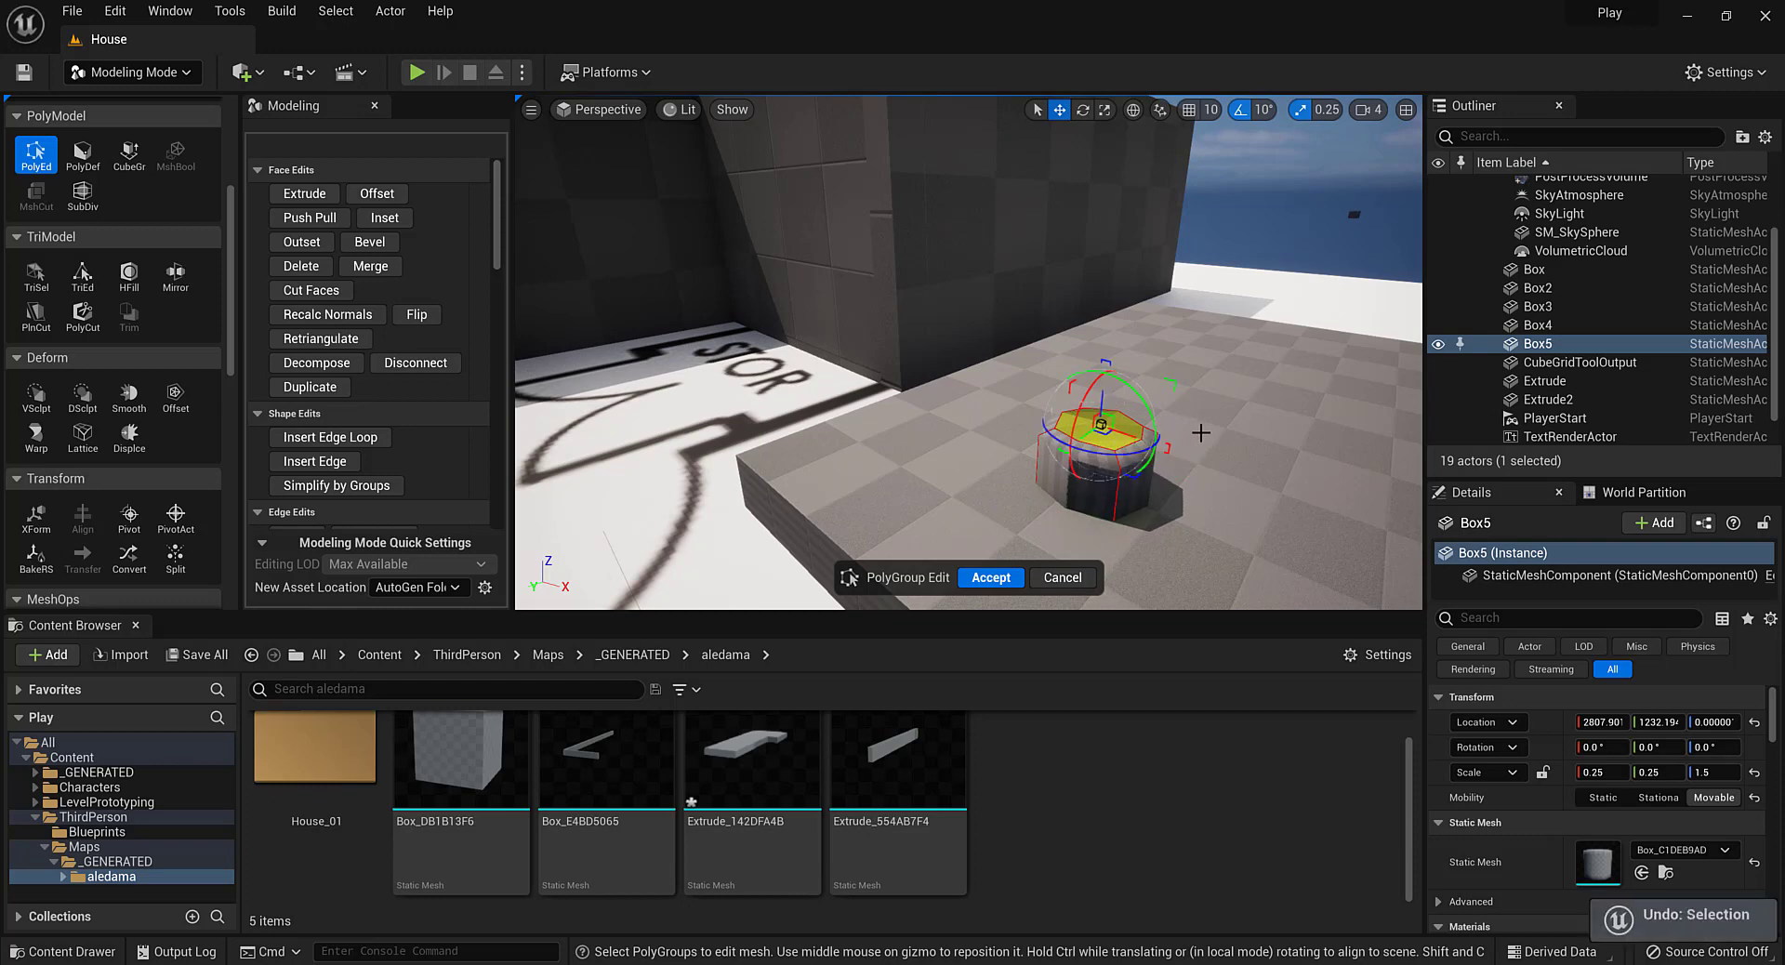
{"action": "right_click_drag", "start_coordinate": [1135, 468], "coordinate": [1134, 410]}
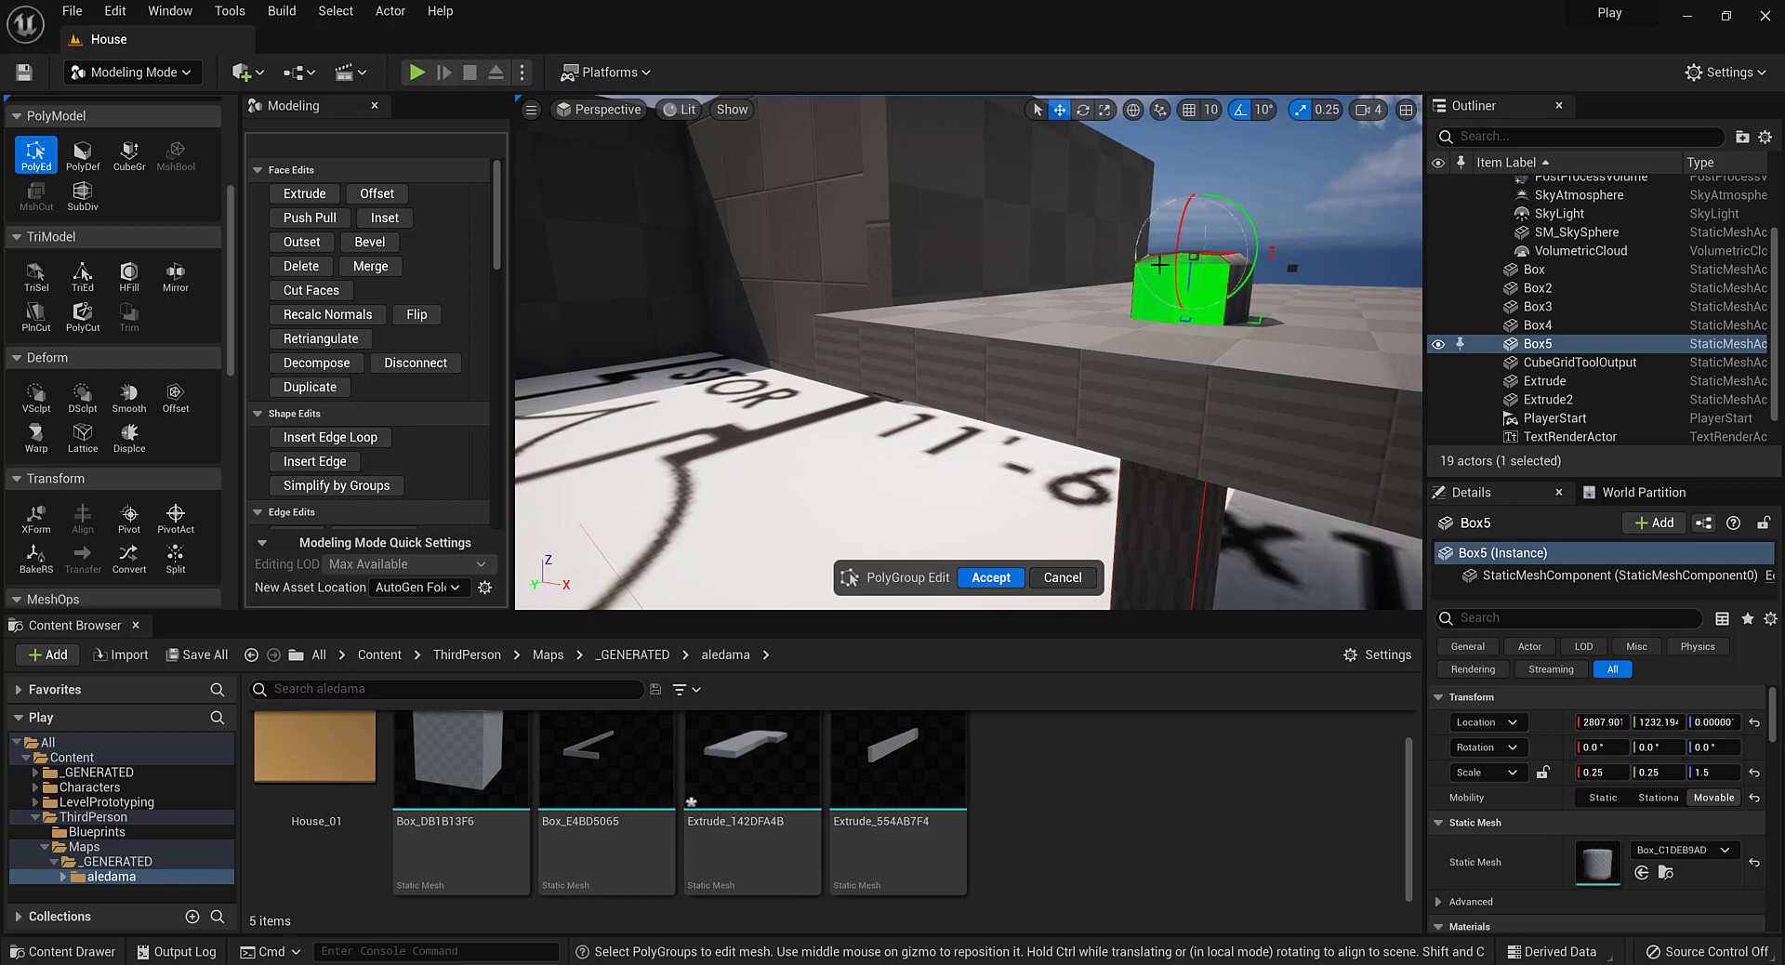
{"action": "left_click", "coordinate": [1159, 264]}
{"action": "right_click_drag", "start_coordinate": [1159, 264], "coordinate": [1105, 460]}
{"action": "left_click", "coordinate": [1098, 461]}
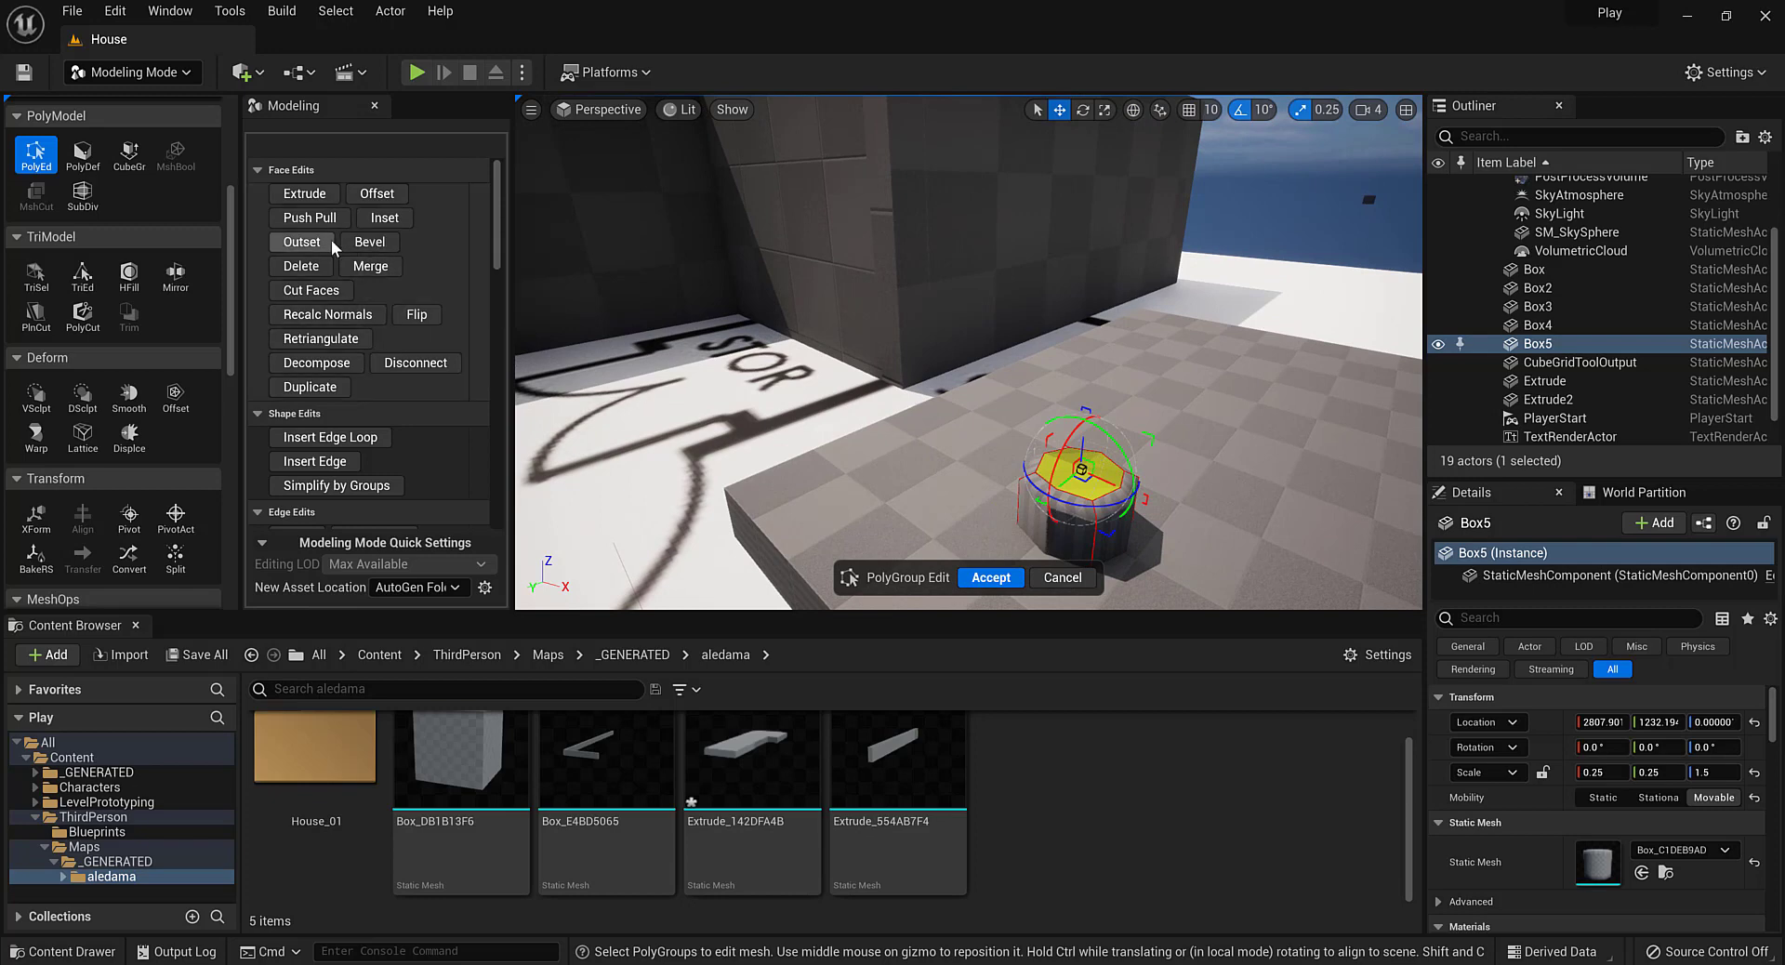
{"action": "scroll", "coordinate": [201, 286], "scroll_direction": "up", "scroll_amount": 1}
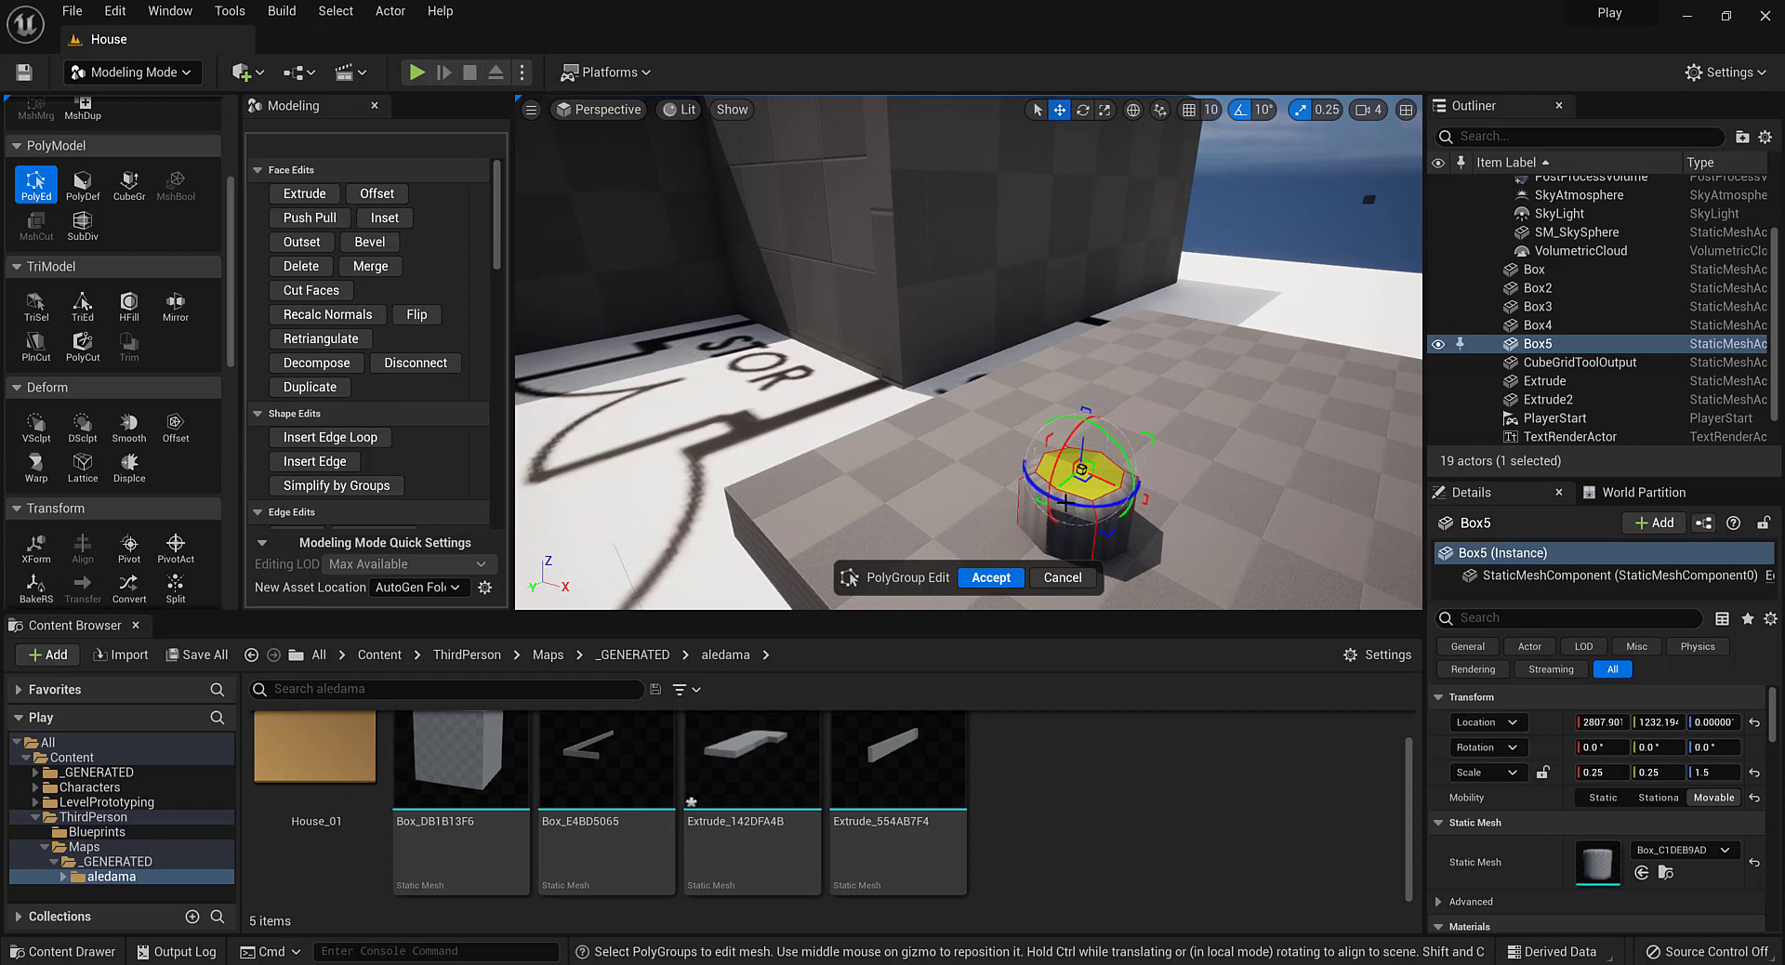
Select all the faces forming the leg's upper end together by enclosing them in a selection area
{"action": "right_click_drag", "start_coordinate": [1066, 502], "coordinate": [1151, 281]}
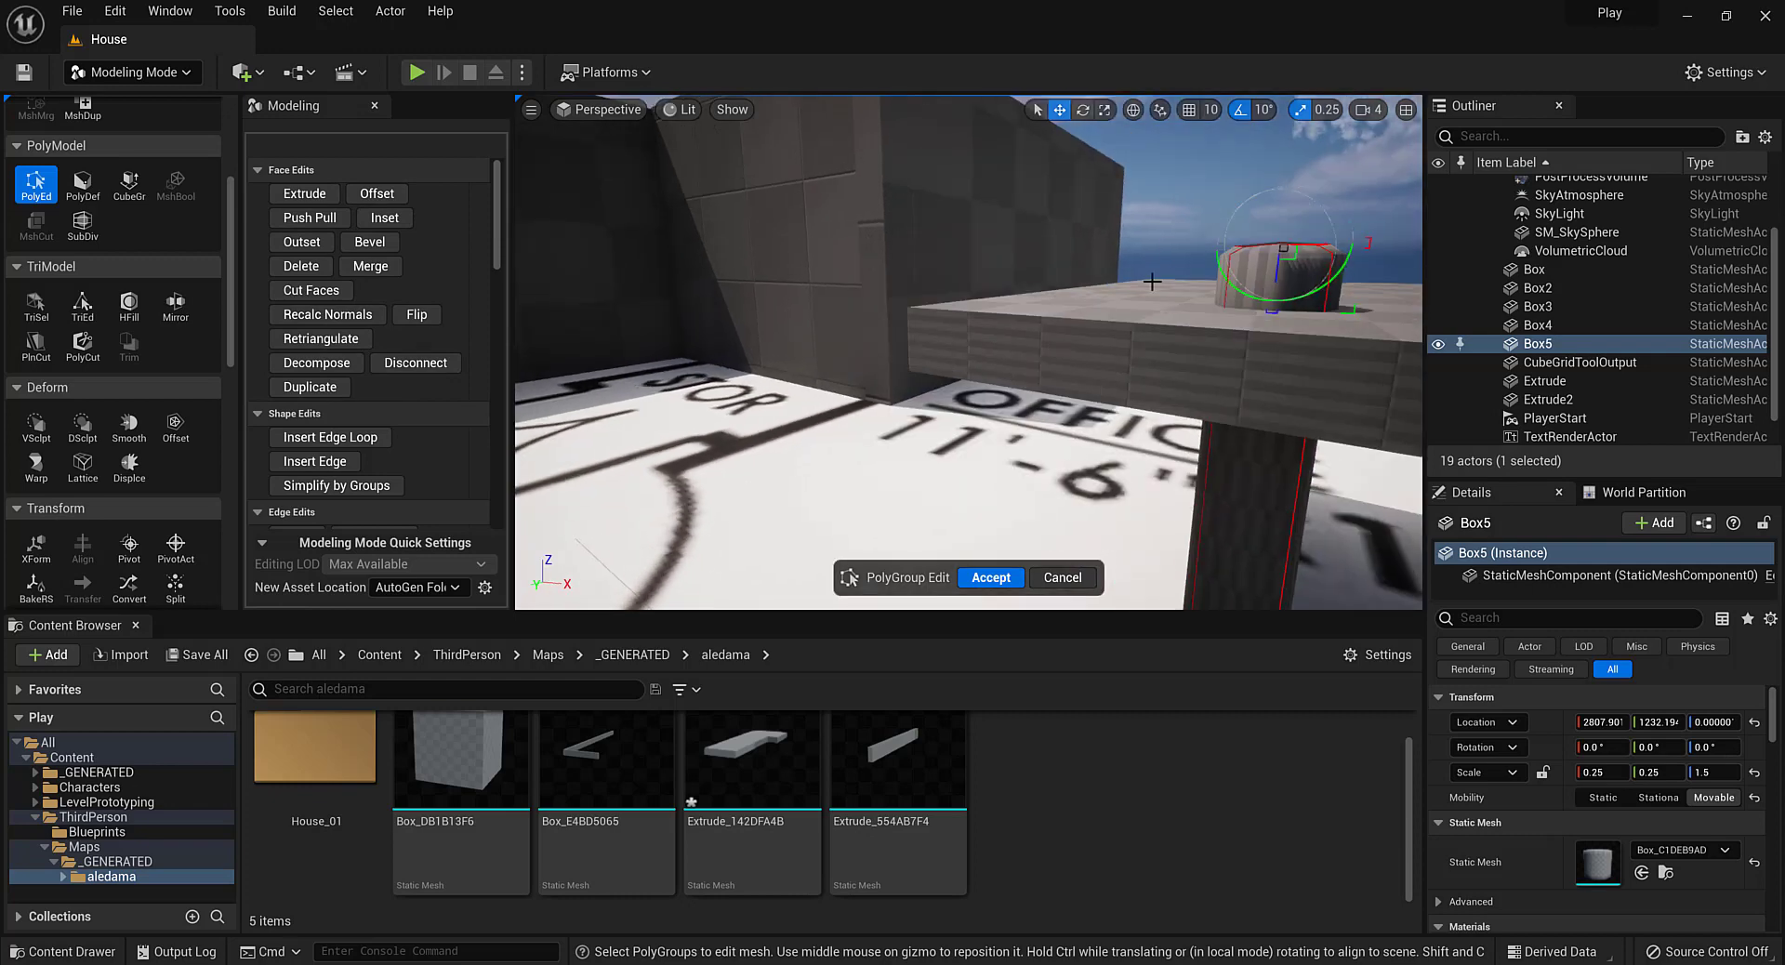
{"action": "left_click_drag", "start_coordinate": [1498, 267], "coordinate": [1498, 267]}
{"action": "right_click_drag", "start_coordinate": [1173, 223], "coordinate": [1173, 186]}
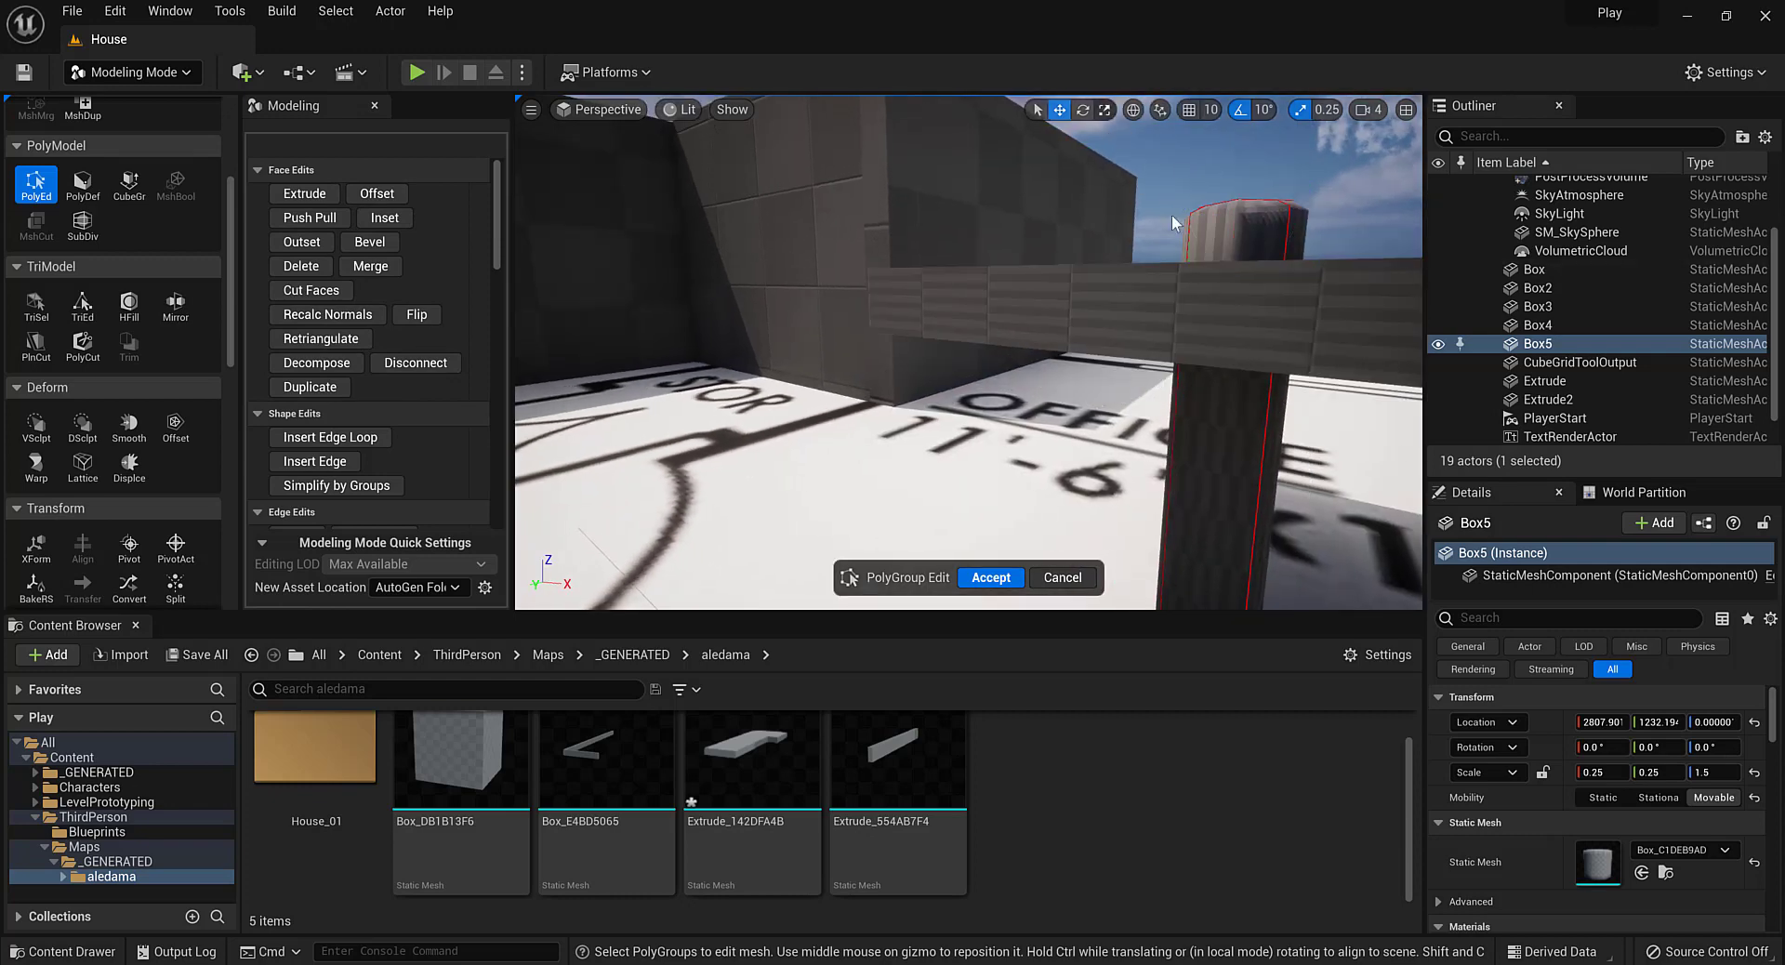
{"action": "left_click_drag", "start_coordinate": [1343, 358], "coordinate": [1343, 358]}
{"action": "right_click_drag", "start_coordinate": [1343, 358], "coordinate": [1255, 409]}
{"action": "mouse_move", "coordinate": [1054, 291]}
{"action": "right_mouse_down"}
{"action": "mouse_move", "coordinate": [1041, 307]}
{"action": "mouse_move", "coordinate": [1054, 291]}
{"action": "right_mouse_up"}
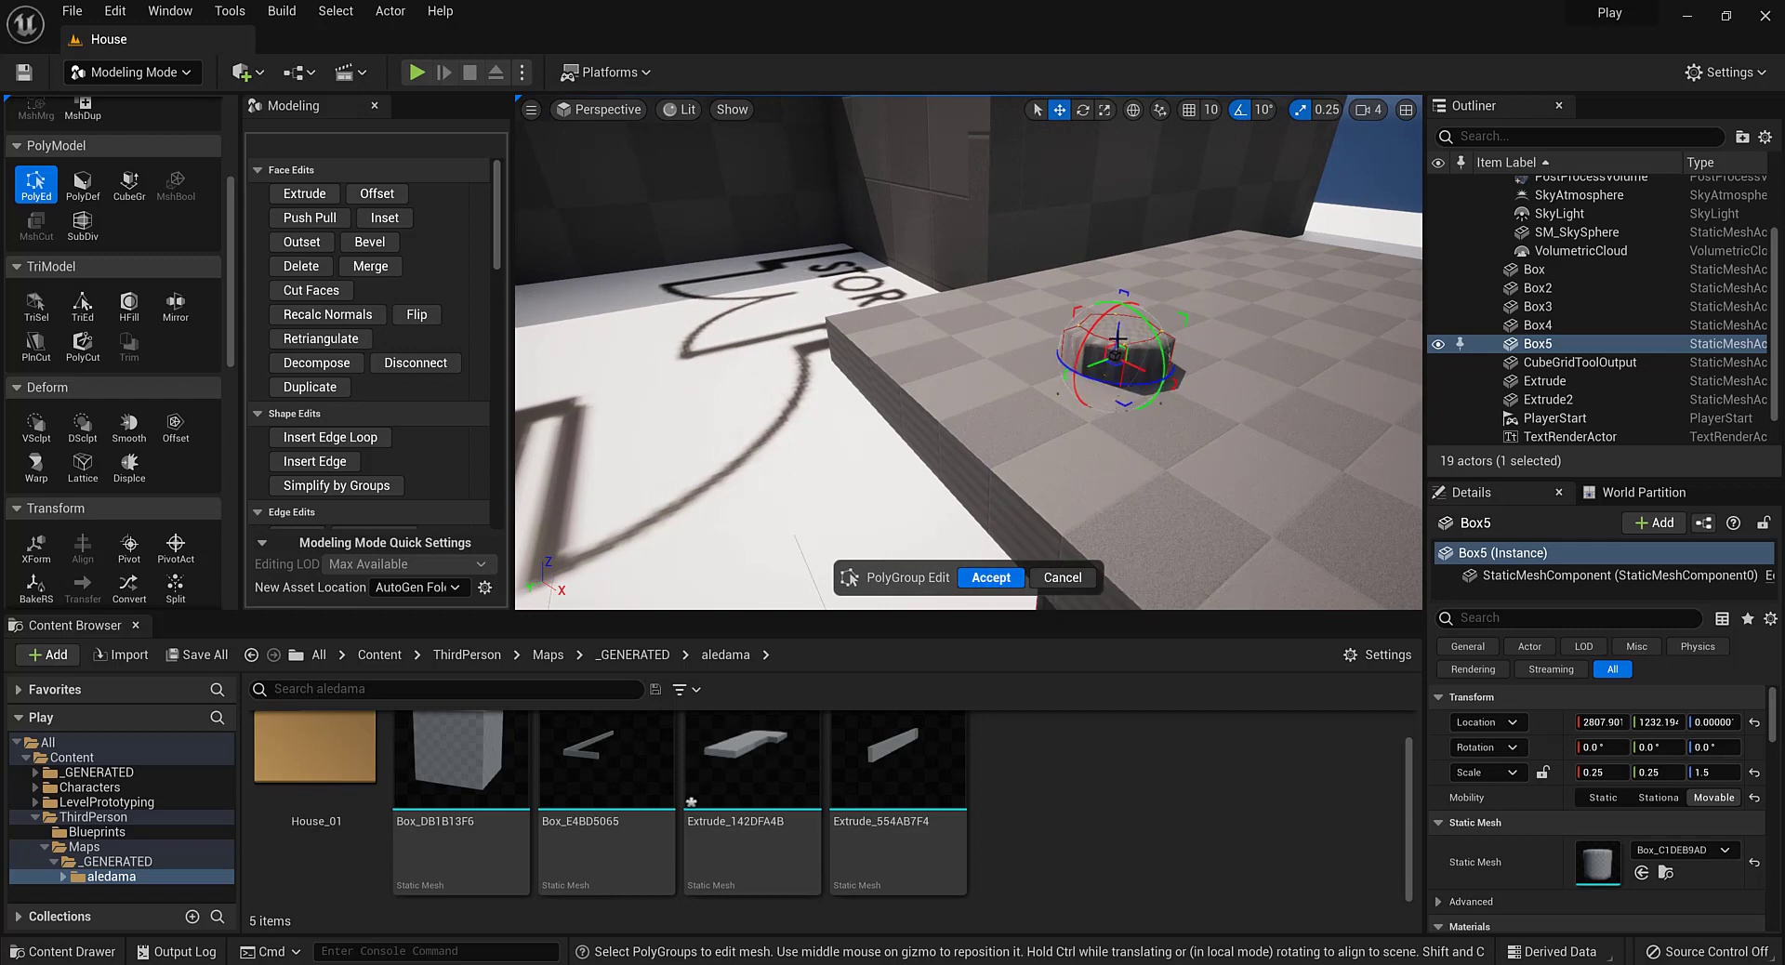
Try lowering the leg's selected upper end beneath the slab and undo the transform
{"action": "left_click_drag", "start_coordinate": [1118, 340], "coordinate": [1114, 390]}
{"action": "right_click_drag", "start_coordinate": [1024, 422], "coordinate": [1050, 396]}
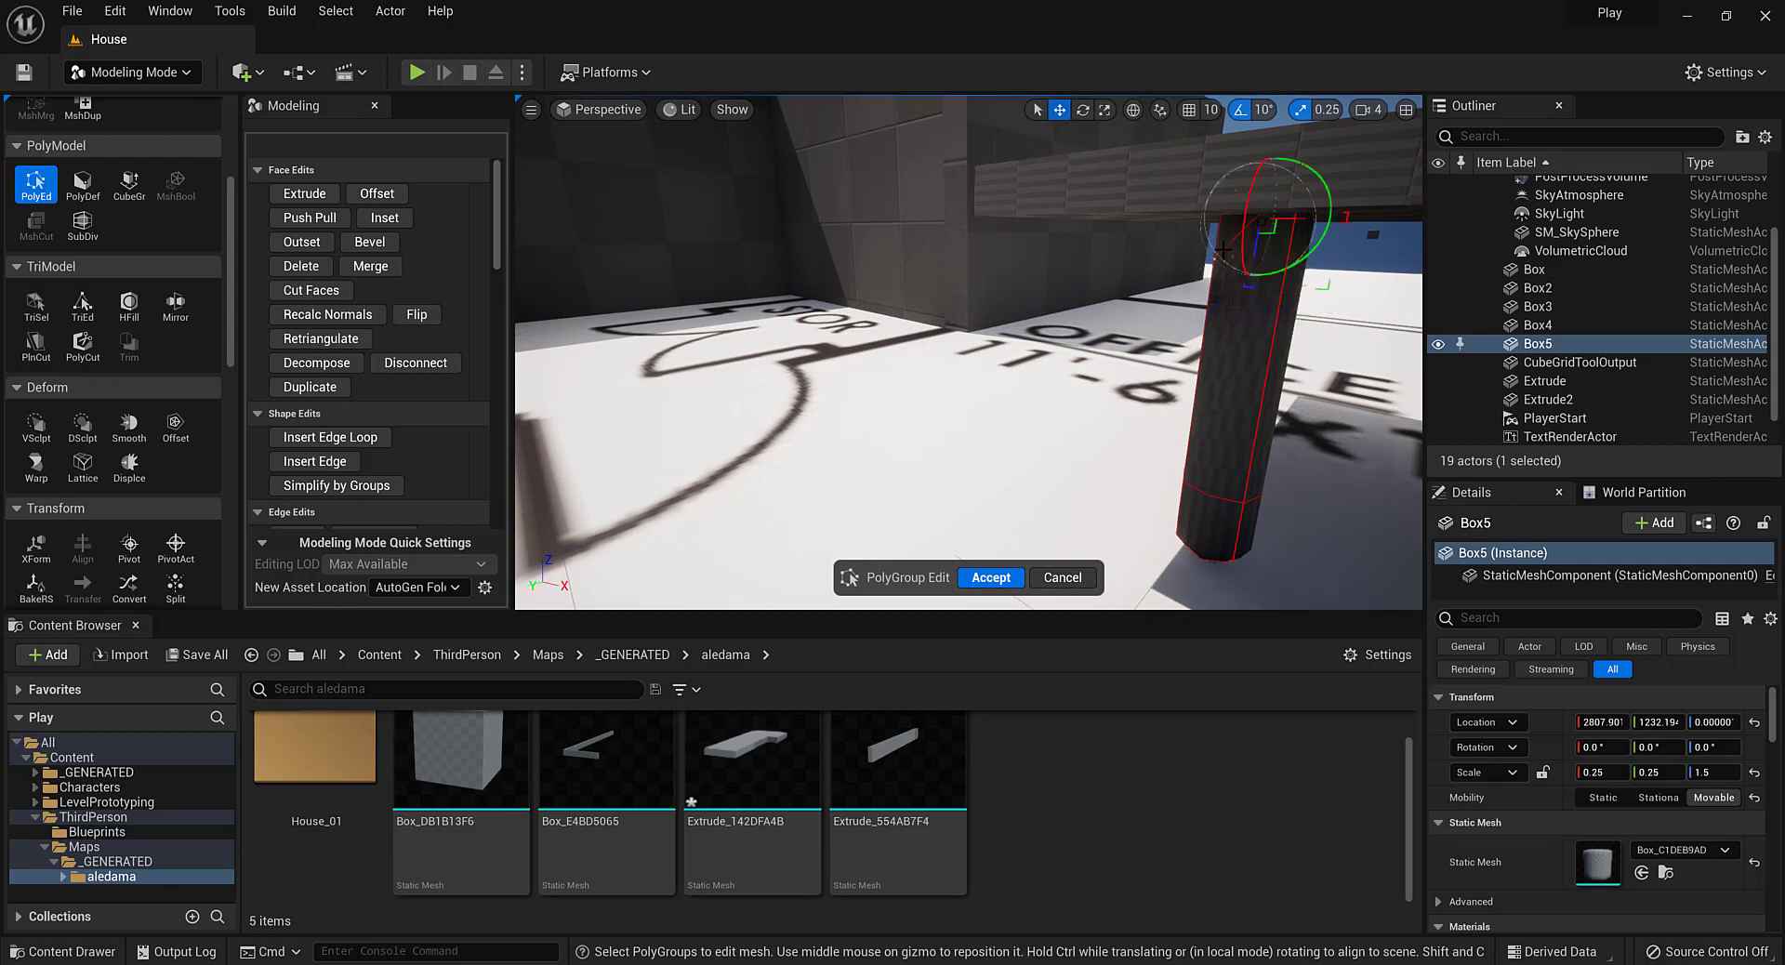
{"action": "key", "text": "ctrl+z"}
Lower the leg's selected upper end until it meets the slab's underside, and accept the PolyGroup edit
{"action": "right_click_drag", "start_coordinate": [1210, 232], "coordinate": [1199, 244]}
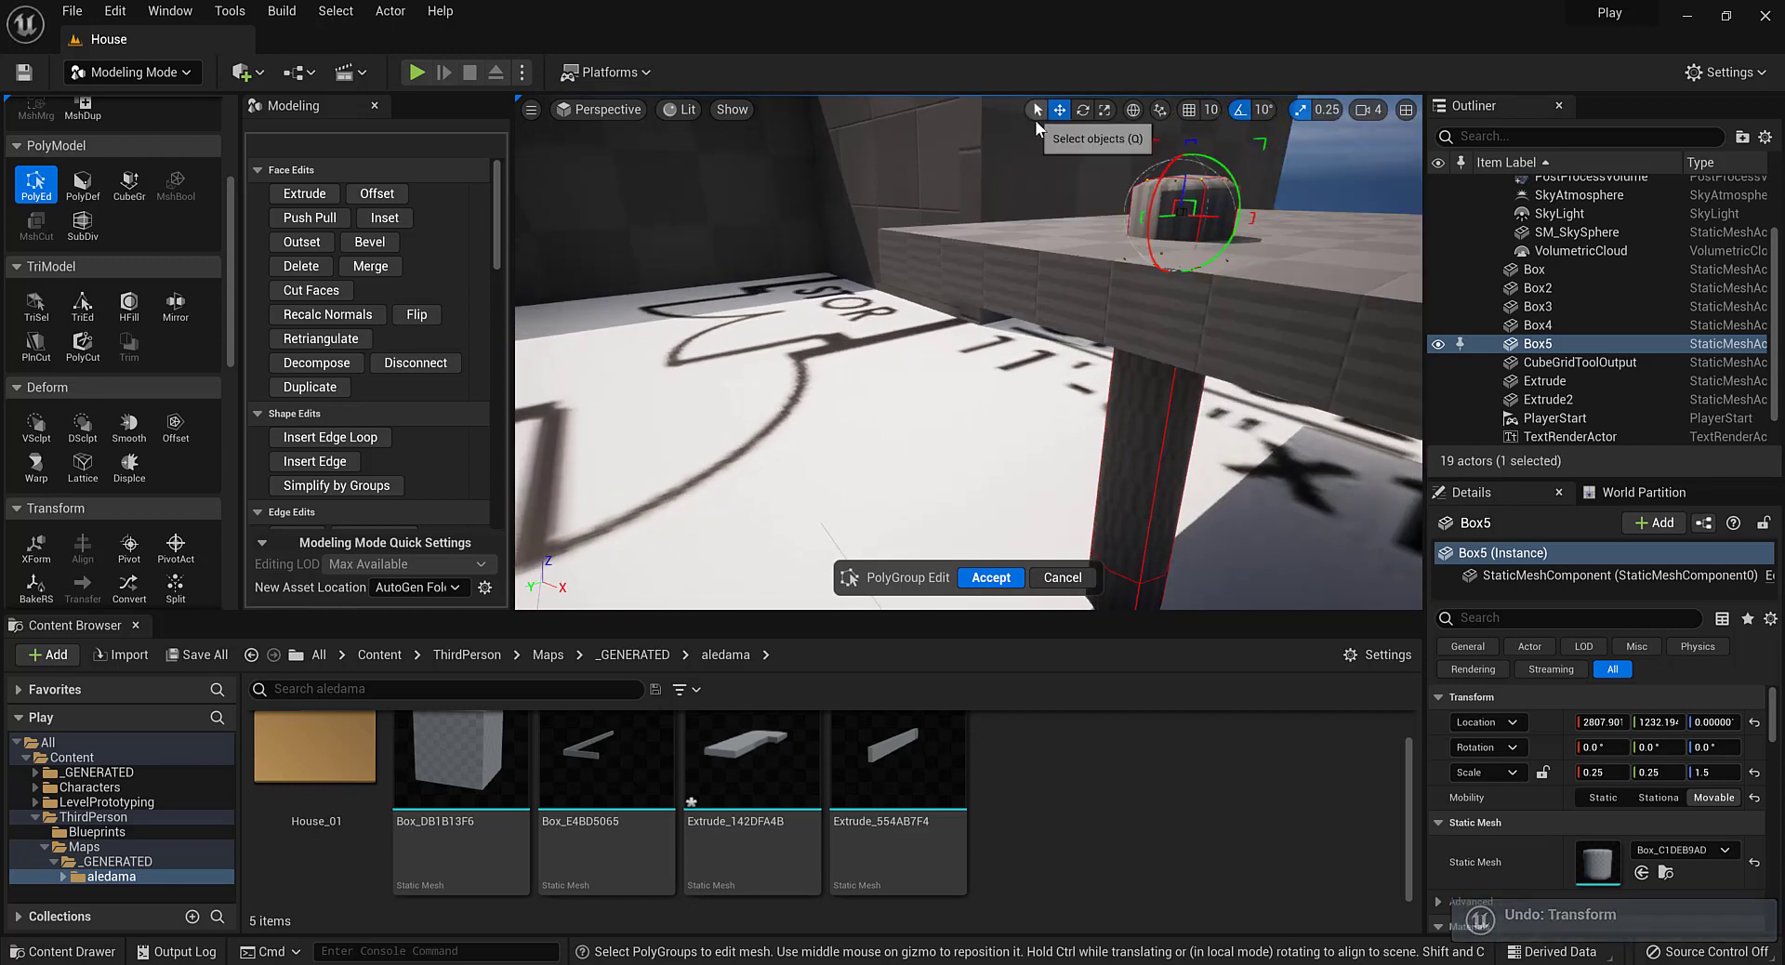
{"action": "left_click", "coordinate": [1161, 221]}
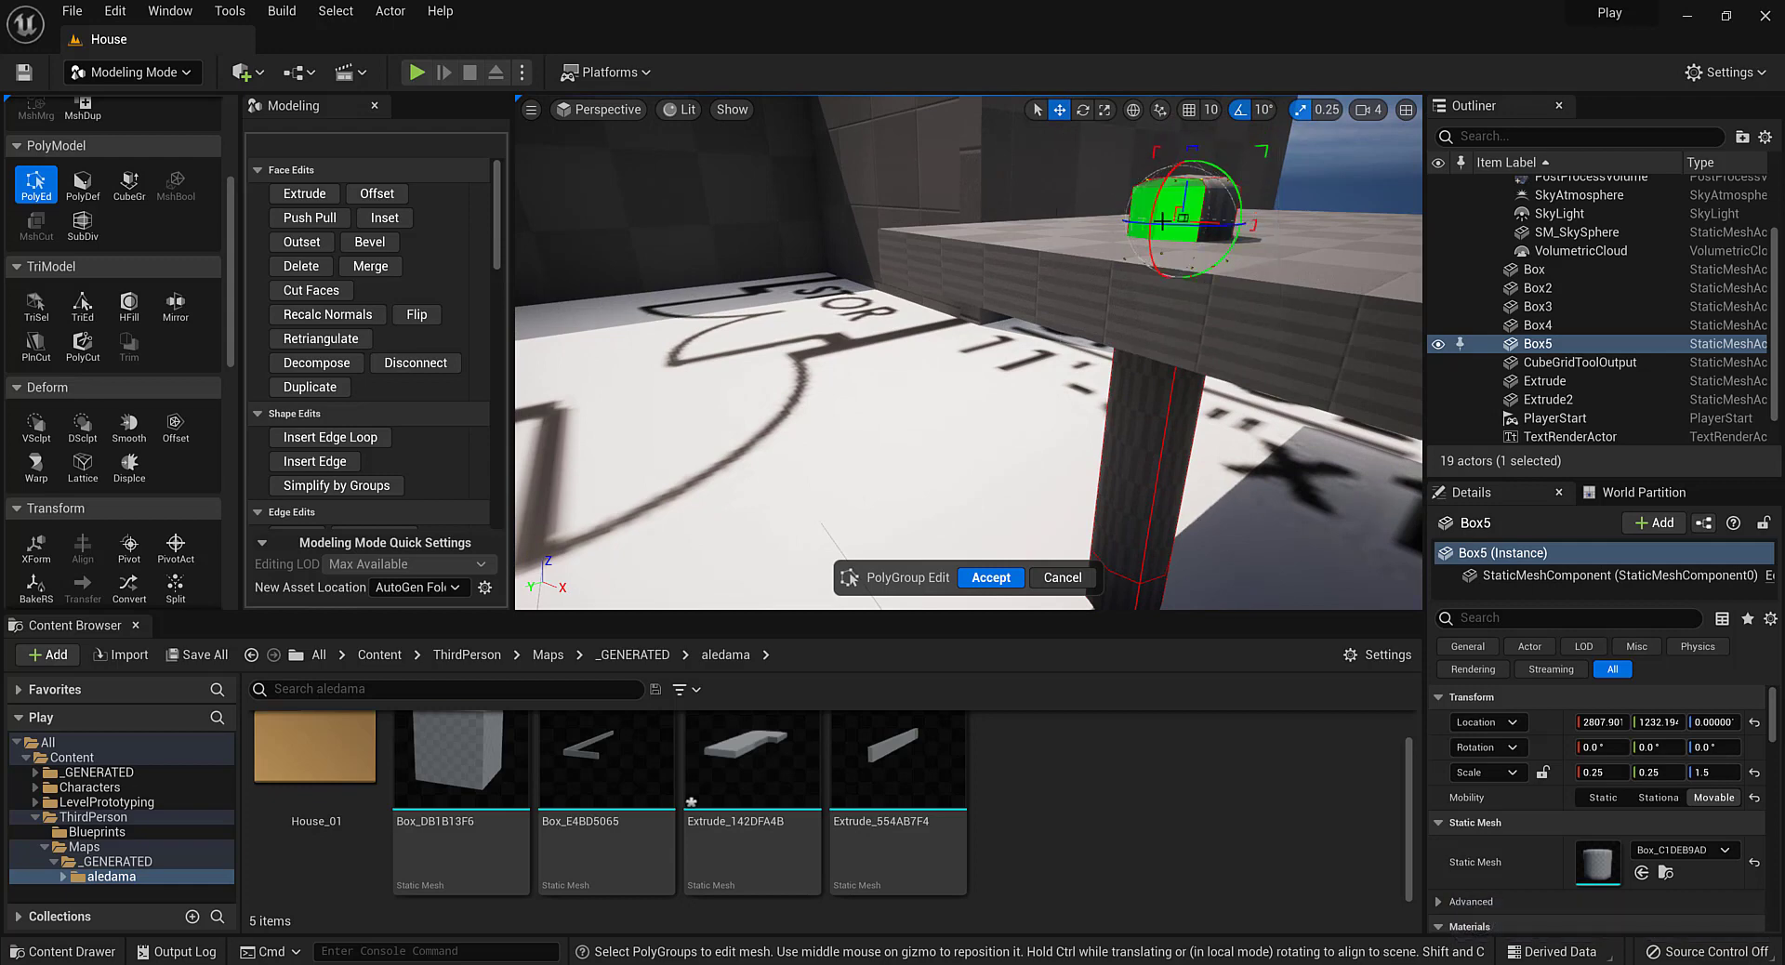
{"action": "left_click_drag", "start_coordinate": [1161, 221], "coordinate": [1153, 309]}
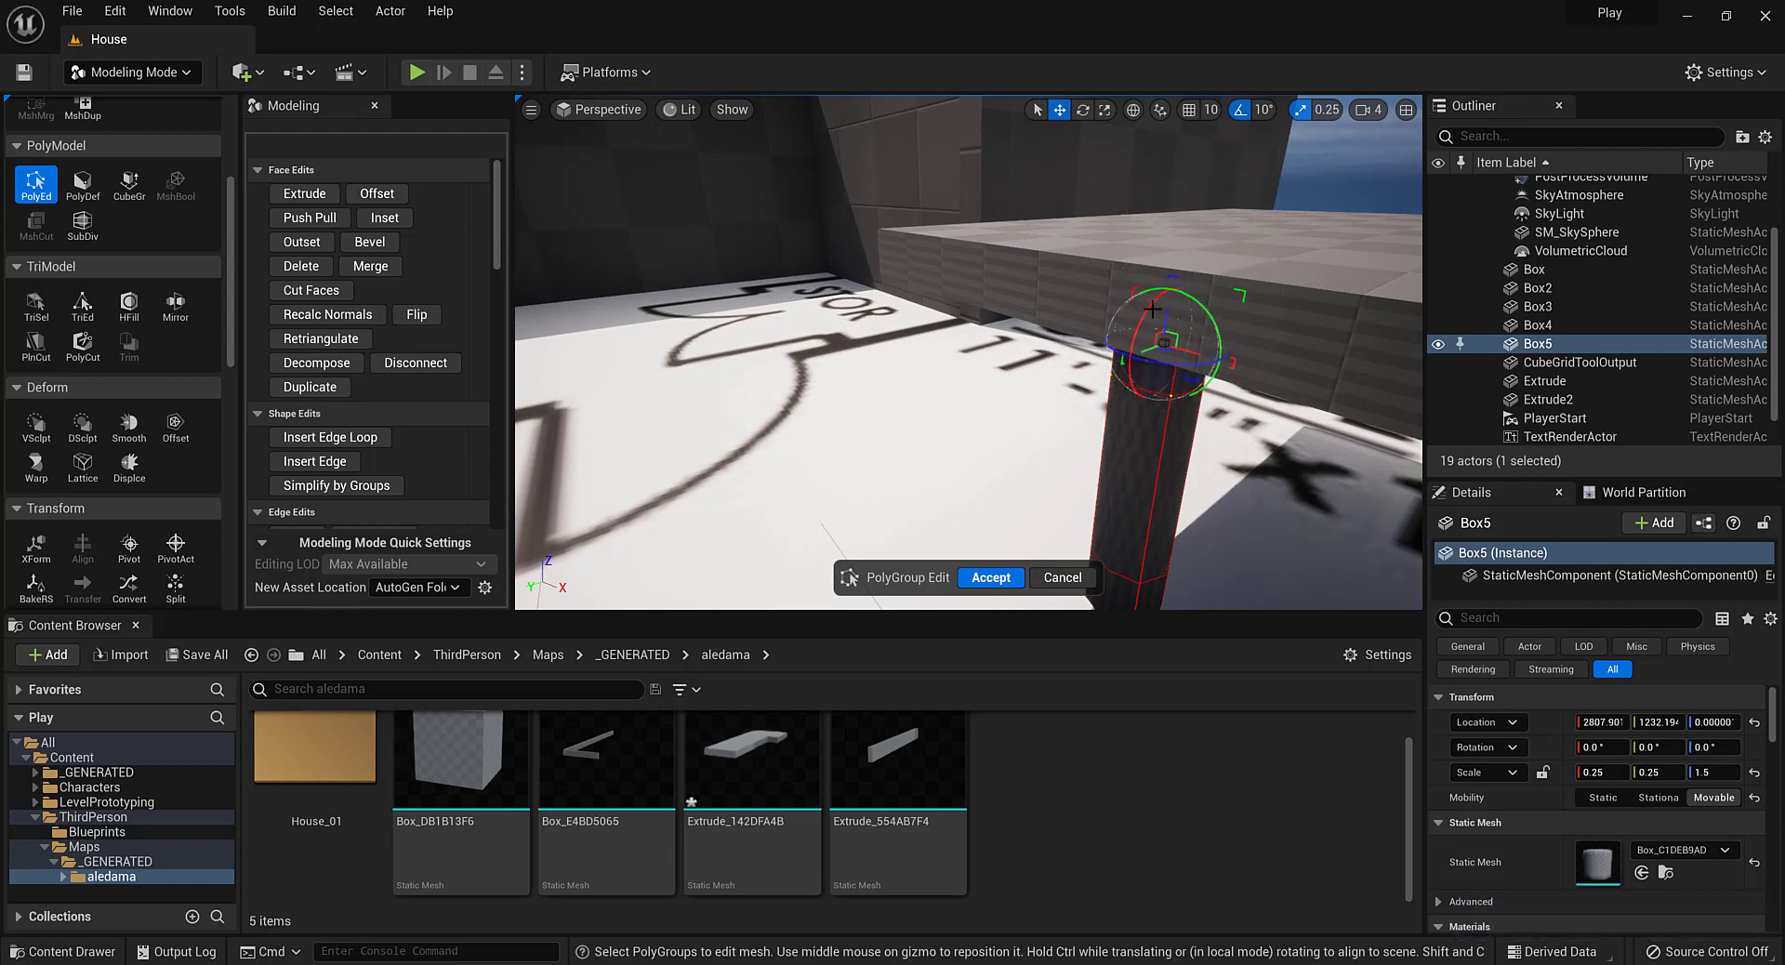
{"action": "right_click_drag", "start_coordinate": [1043, 314], "coordinate": [1039, 295]}
{"action": "right_click_drag", "start_coordinate": [1227, 251], "coordinate": [1229, 253]}
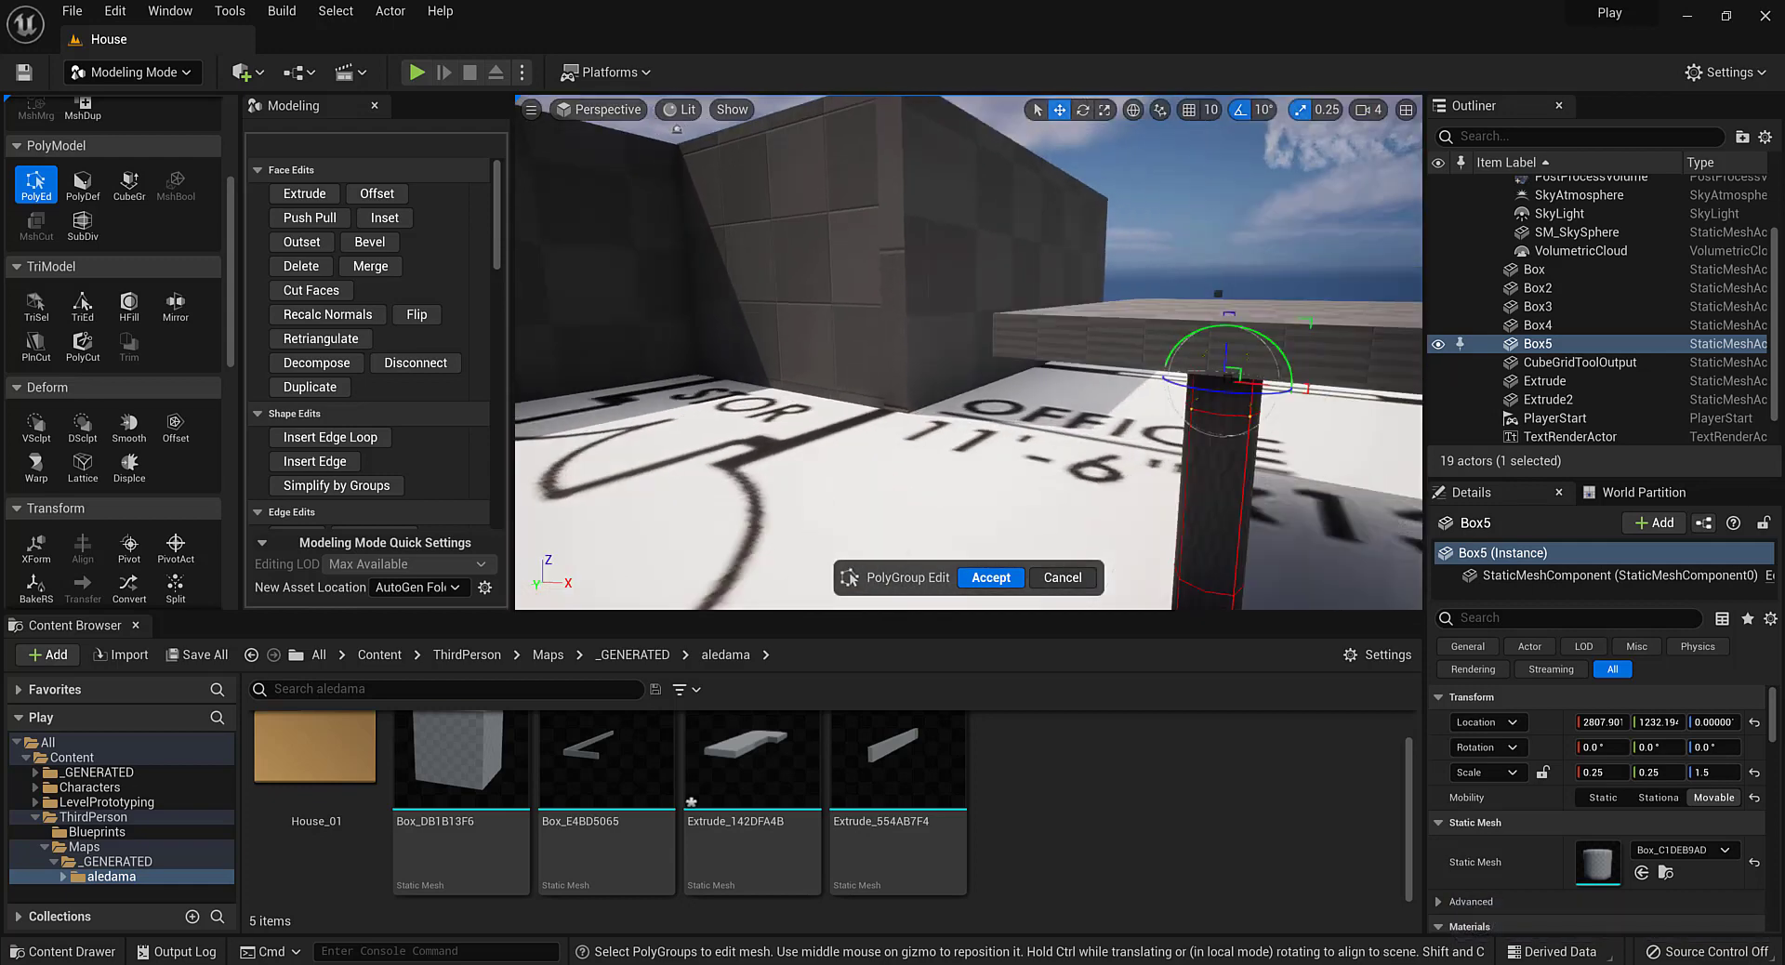
{"action": "left_click", "coordinate": [991, 577]}
{"action": "right_click_drag", "start_coordinate": [1147, 484], "coordinate": [1098, 474]}
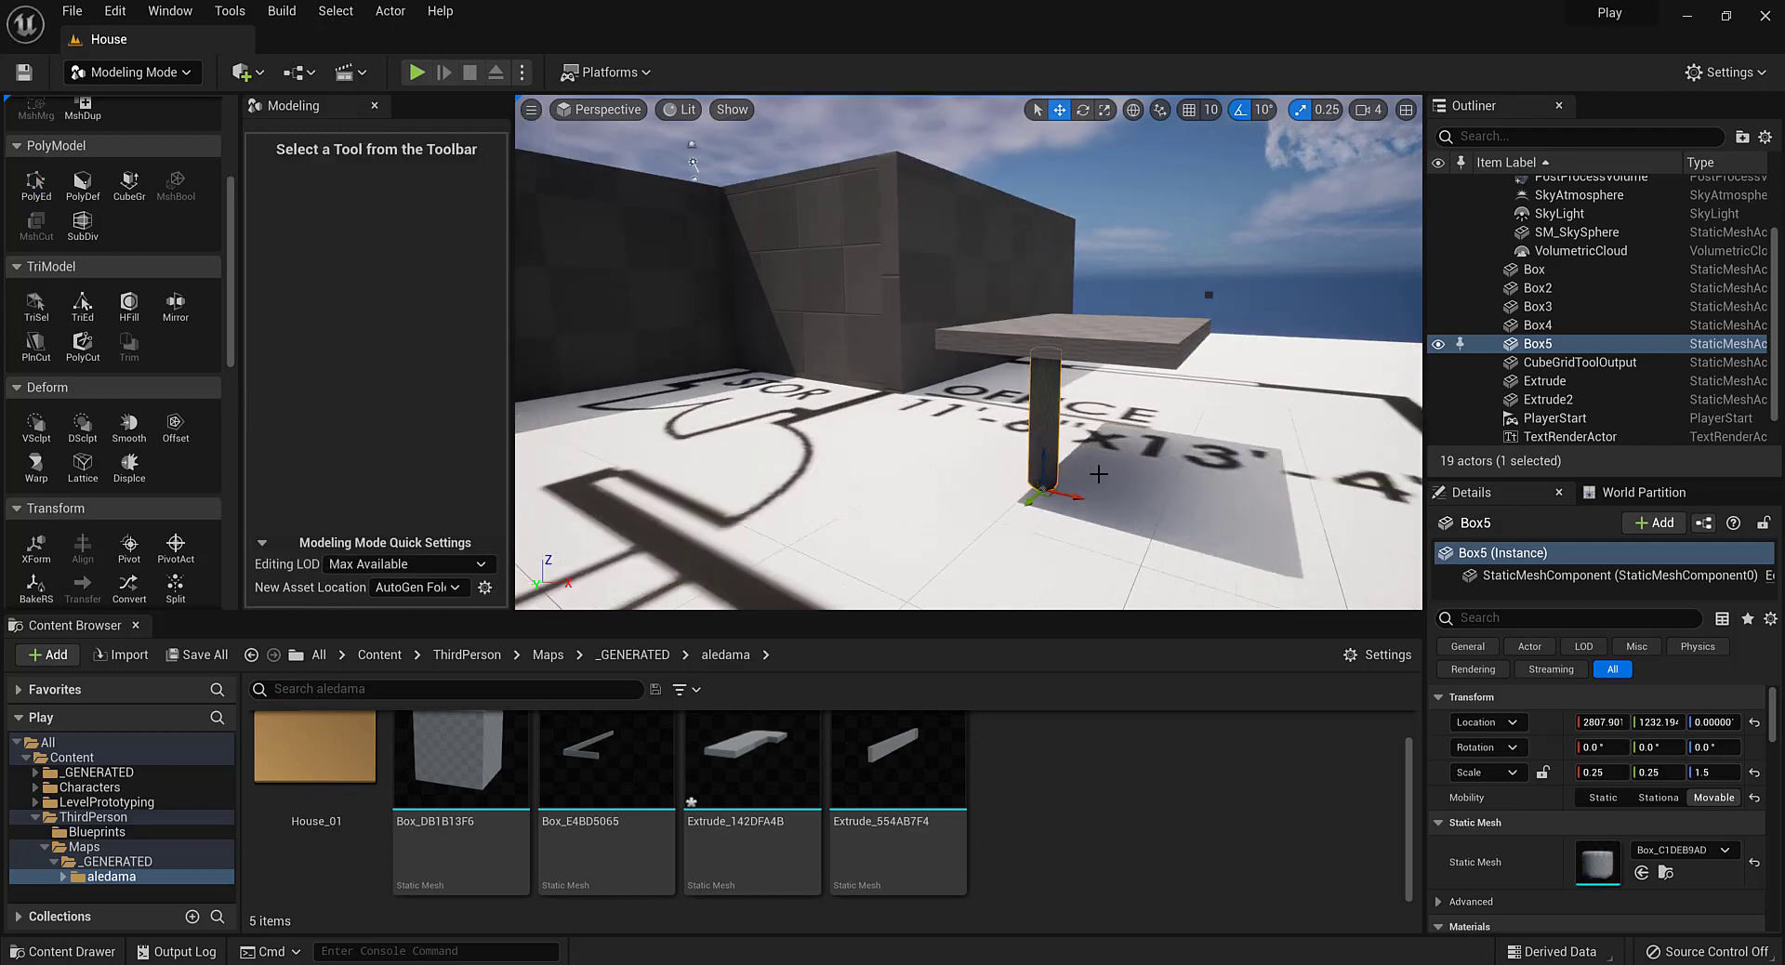
Duplicate the leg across the tabletop's width, and copy that pair to the opposite end, making four legs
{"action": "left_click_drag", "start_coordinate": [1086, 500], "coordinate": [1179, 537], "text": "alt"}
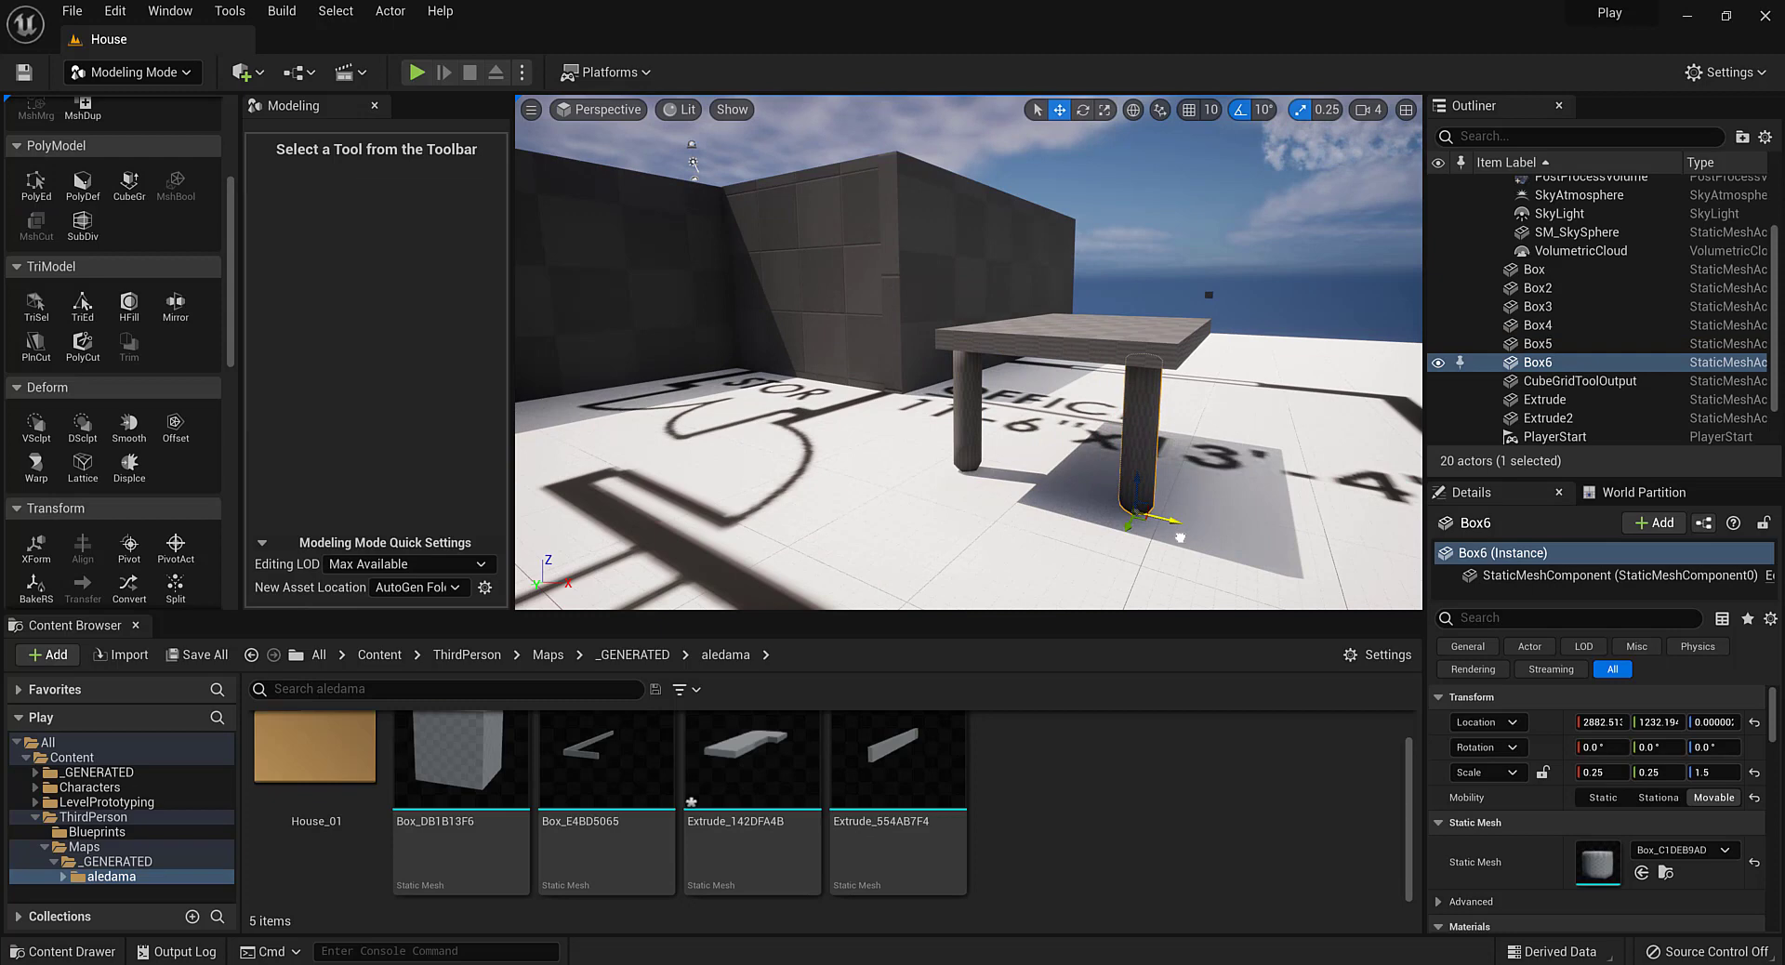
{"action": "left_click", "coordinate": [970, 441], "text": "ctrl"}
{"action": "right_click_drag", "start_coordinate": [970, 441], "coordinate": [945, 479]}
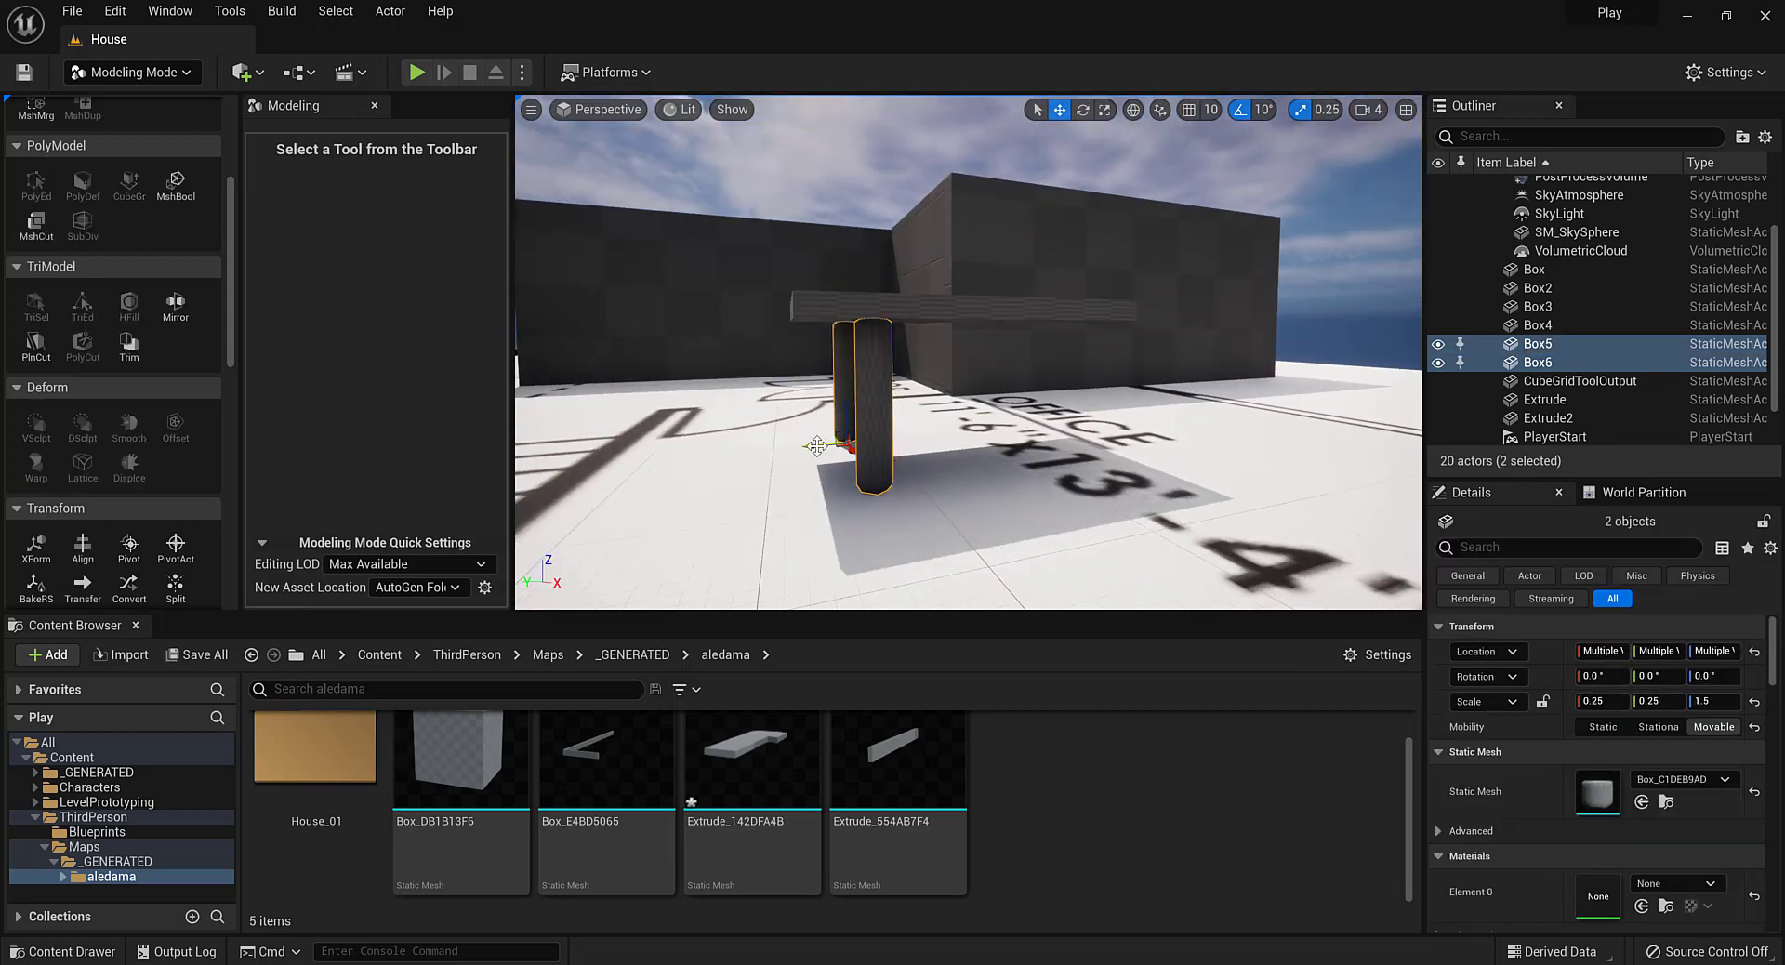
{"action": "left_click_drag", "start_coordinate": [817, 446], "coordinate": [1043, 440], "text": "alt"}
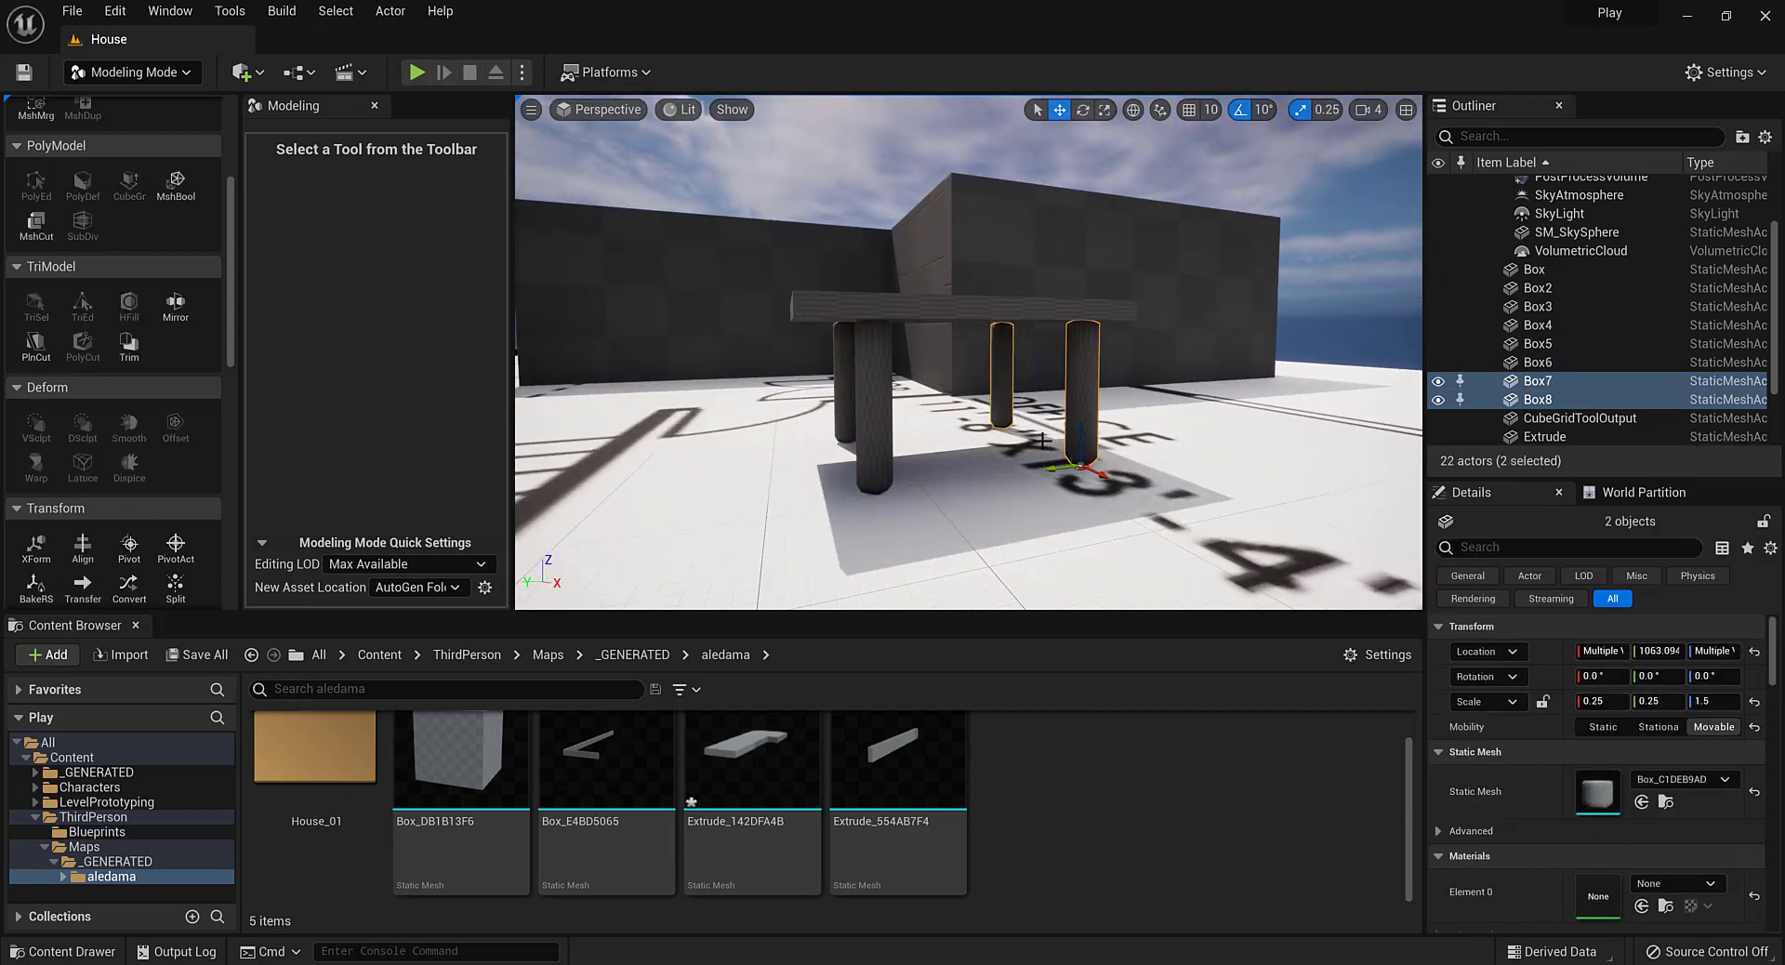
{"action": "left_click", "coordinate": [867, 385], "text": "ctrl"}
{"action": "left_click", "coordinate": [846, 370], "text": "ctrl"}
{"action": "left_click", "coordinate": [978, 318], "text": "ctrl"}
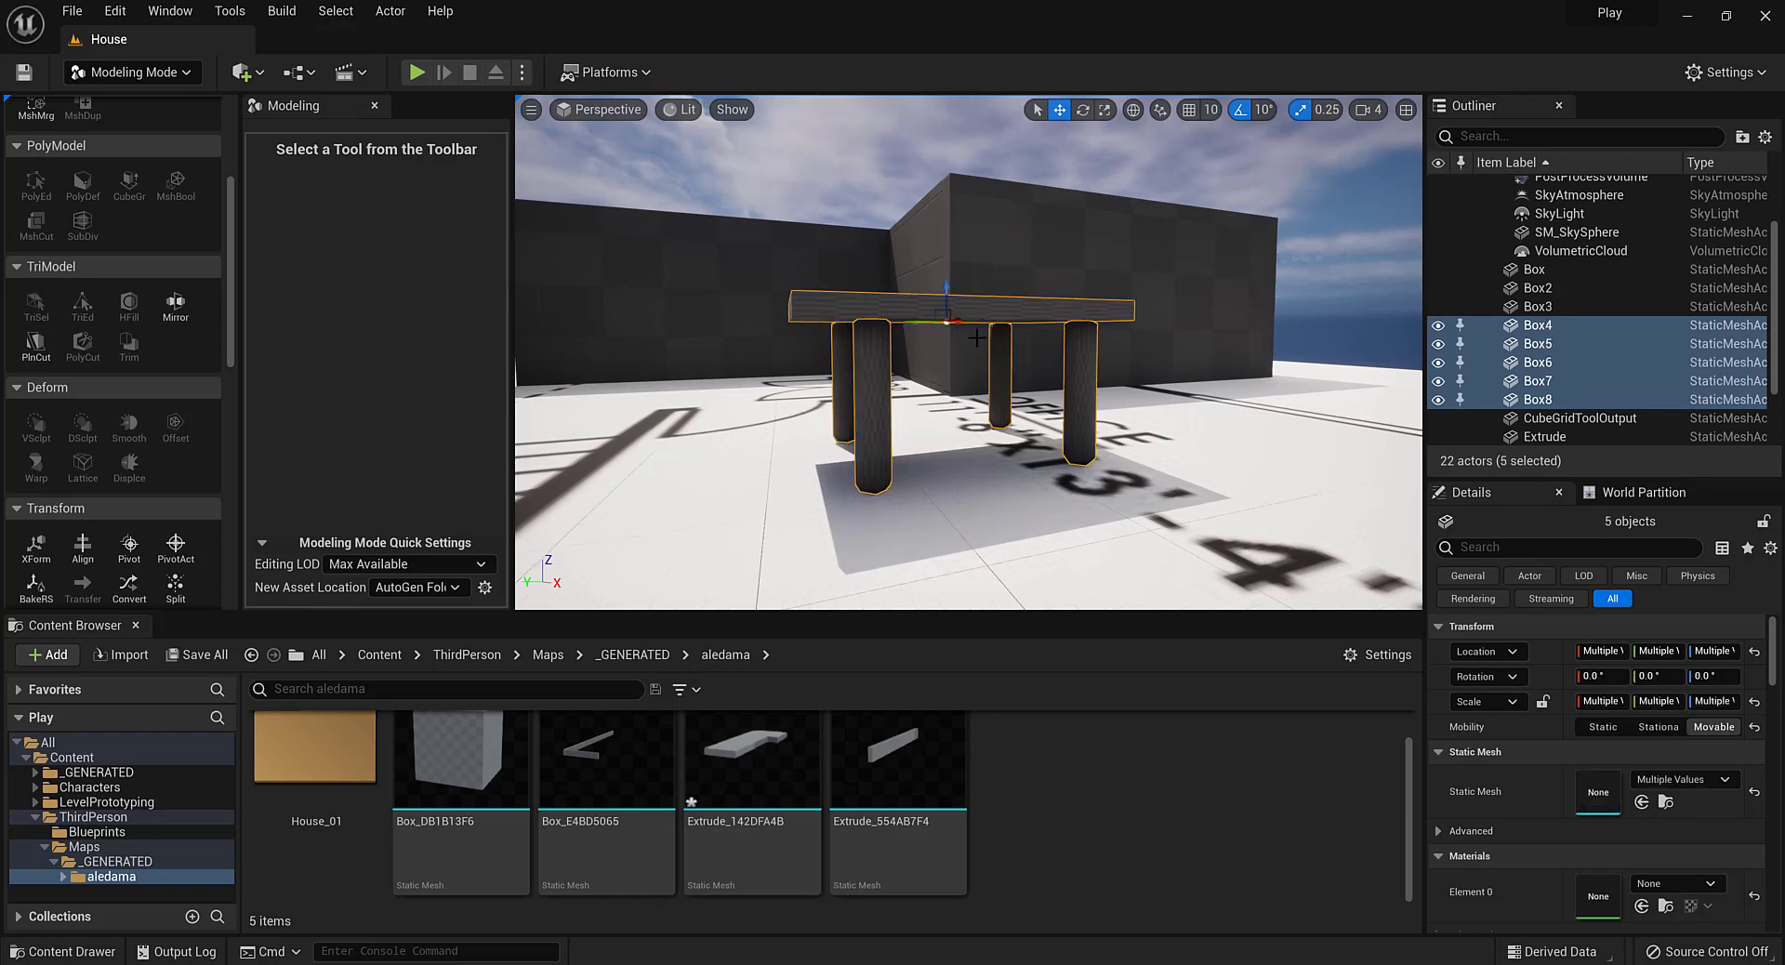
{"action": "right_click_drag", "start_coordinate": [1047, 396], "coordinate": [1069, 400]}
{"action": "right_click_drag", "start_coordinate": [937, 277], "coordinate": [920, 275]}
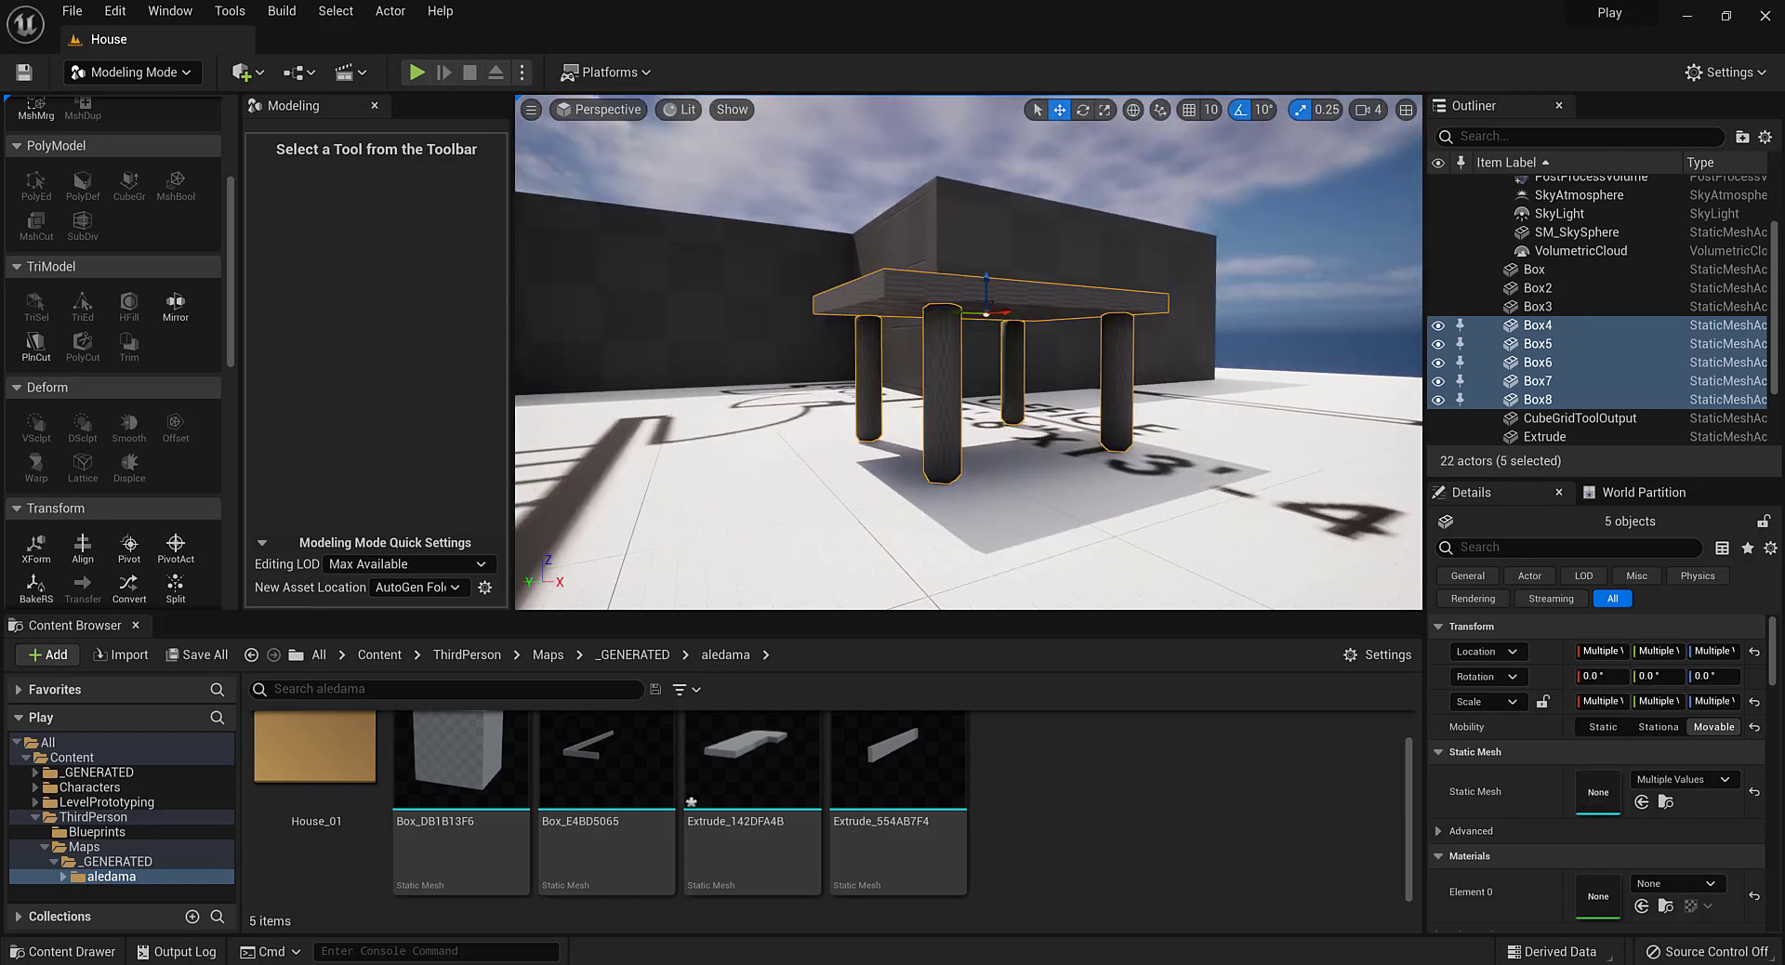
Lower the tabletop slightly so that it rests on its four legs
{"action": "left_click", "coordinate": [966, 290]}
{"action": "left_click_drag", "start_coordinate": [986, 281], "coordinate": [987, 290]}
{"action": "left_click_drag", "start_coordinate": [1010, 365], "coordinate": [1010, 381], "text": "alt"}
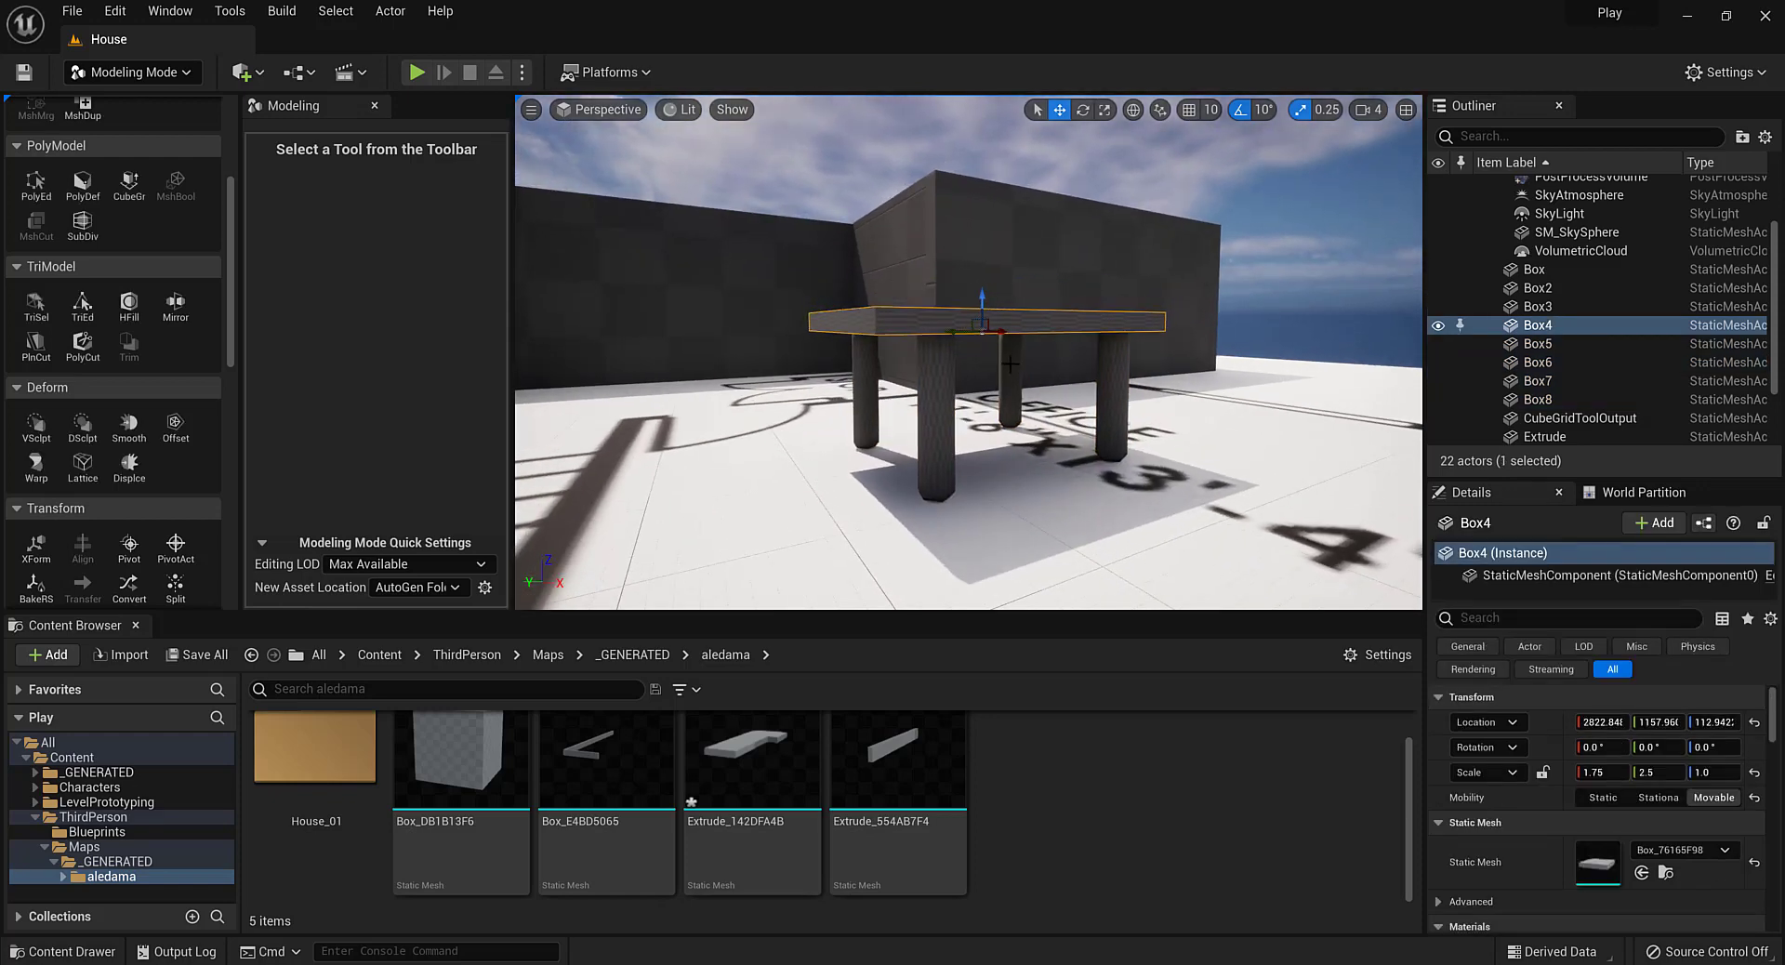
Select the tabletop together with all four legs
{"action": "left_click", "coordinate": [1010, 364], "text": "ctrl"}
{"action": "left_click", "coordinate": [950, 400], "text": "ctrl"}
{"action": "left_click", "coordinate": [868, 389], "text": "ctrl"}
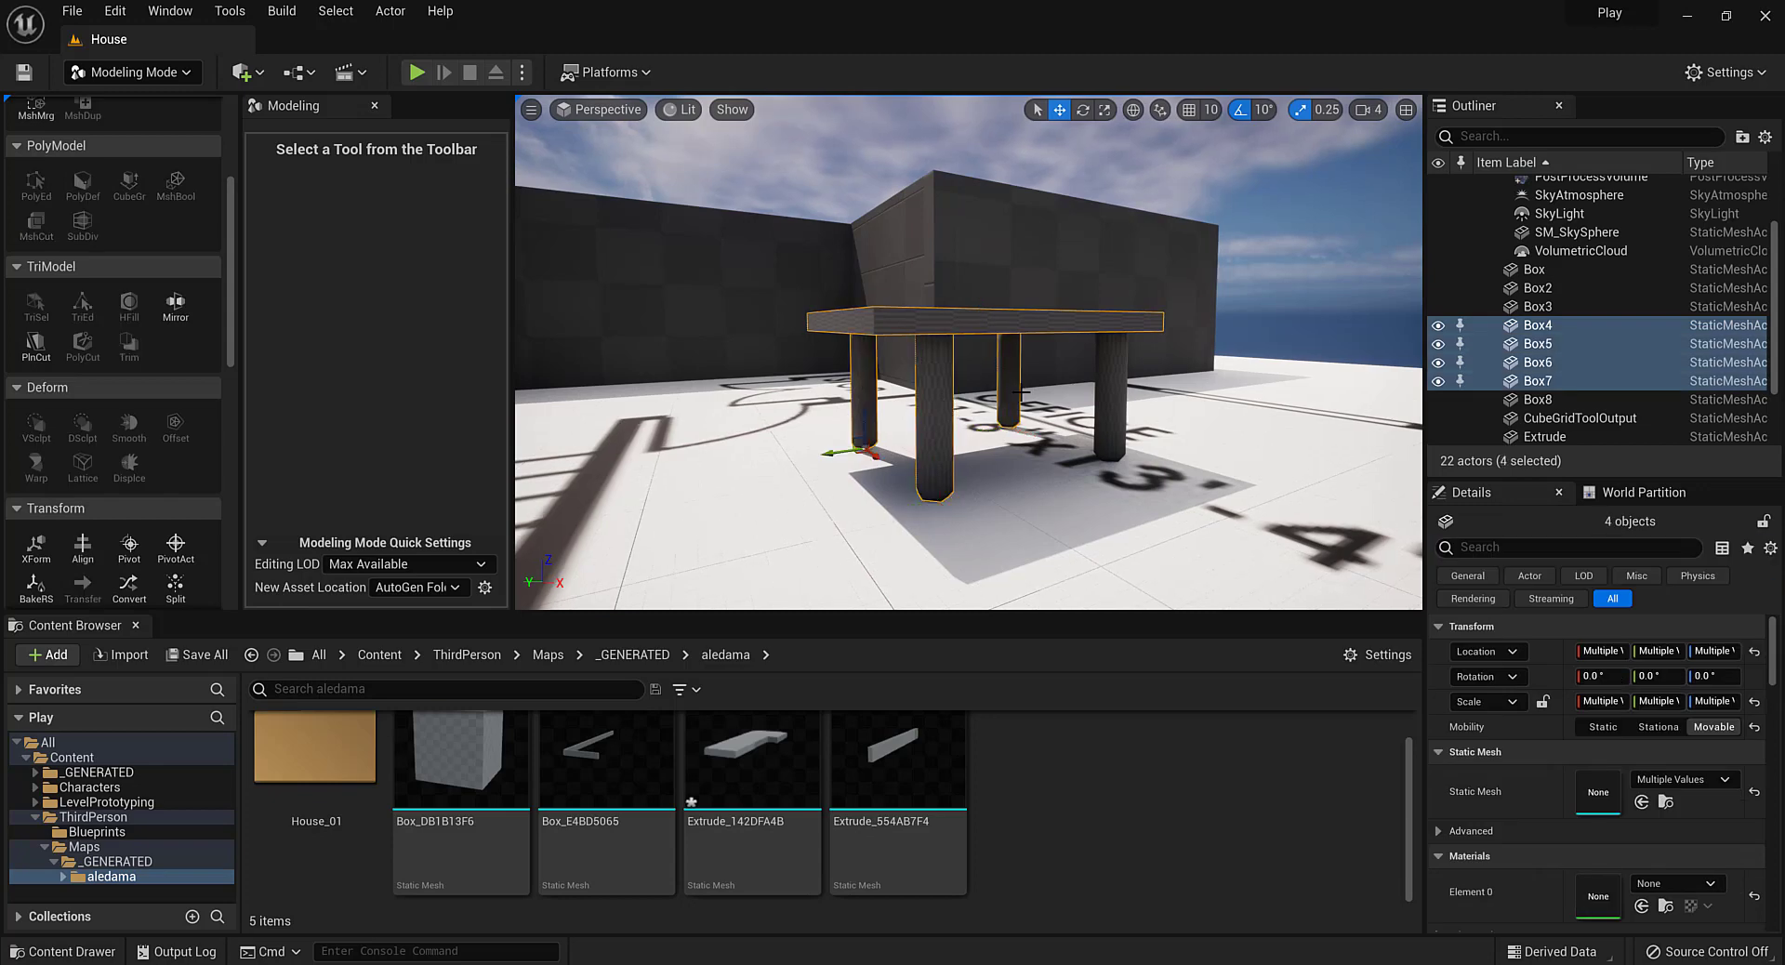
{"action": "left_click", "coordinate": [1106, 394], "text": "ctrl"}
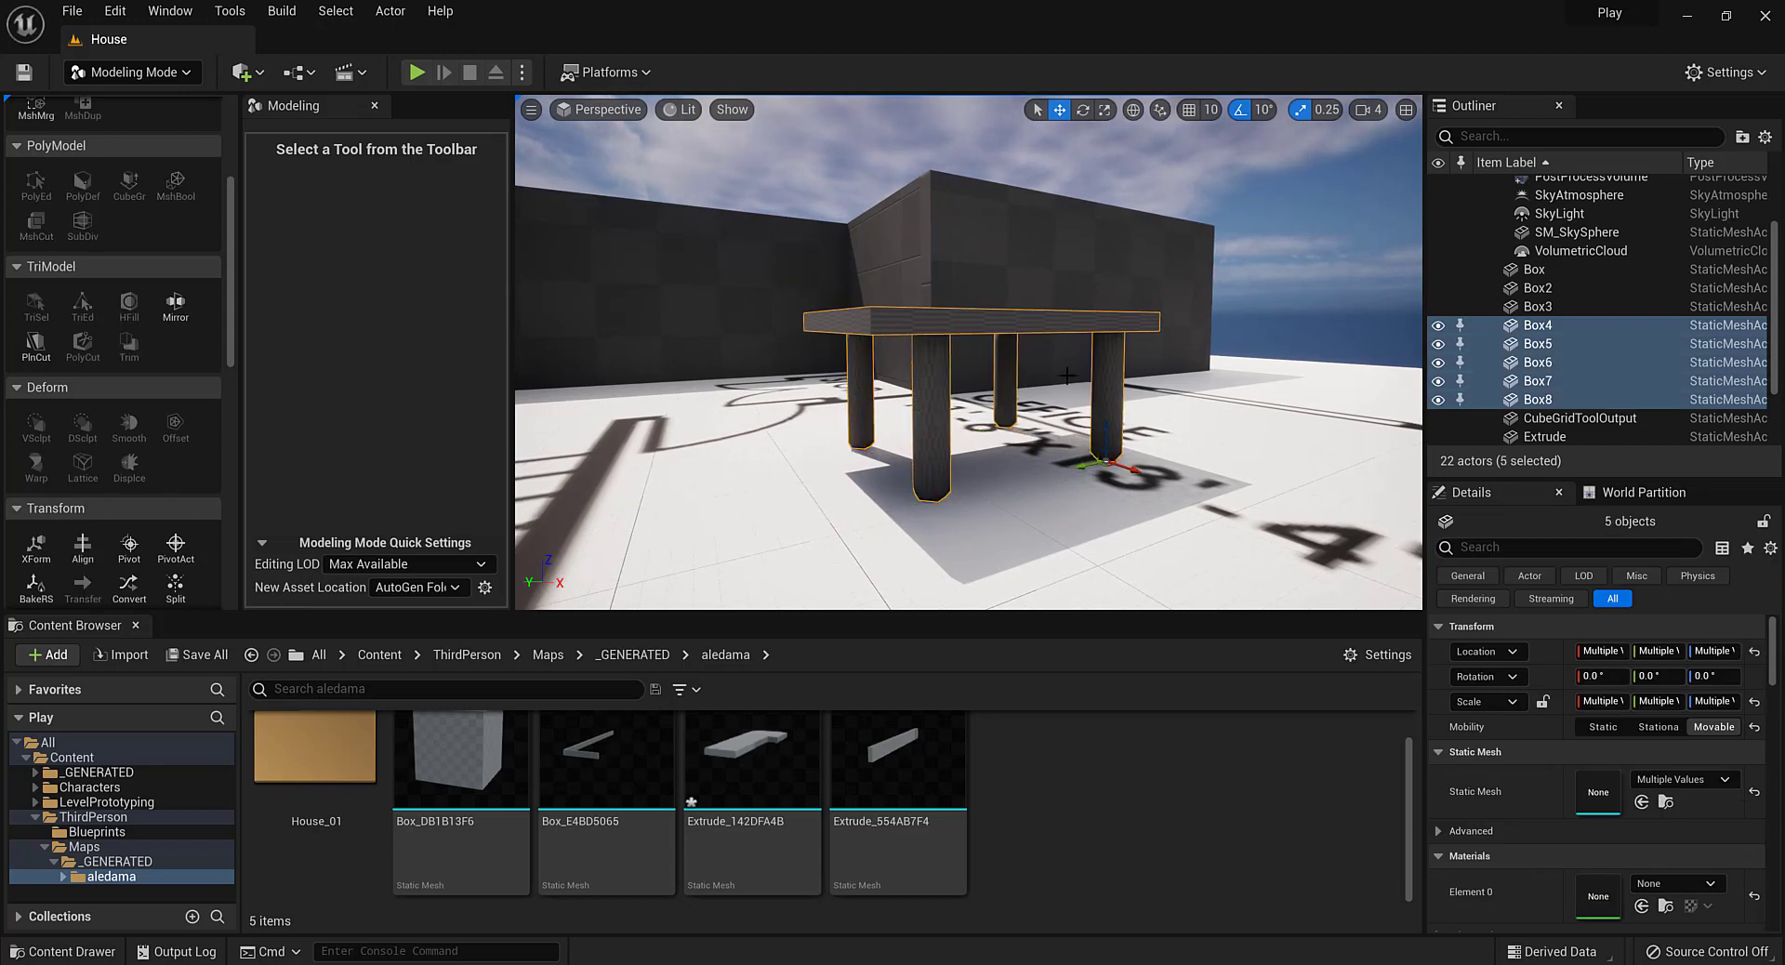
{"action": "left_click_drag", "start_coordinate": [1006, 365], "coordinate": [1033, 383], "text": "alt"}
Merge the selected tabletop and legs into a new object with the Merge mesh operation, and accept it
{"action": "scroll", "coordinate": [108, 428], "scroll_direction": "down", "scroll_amount": 1}
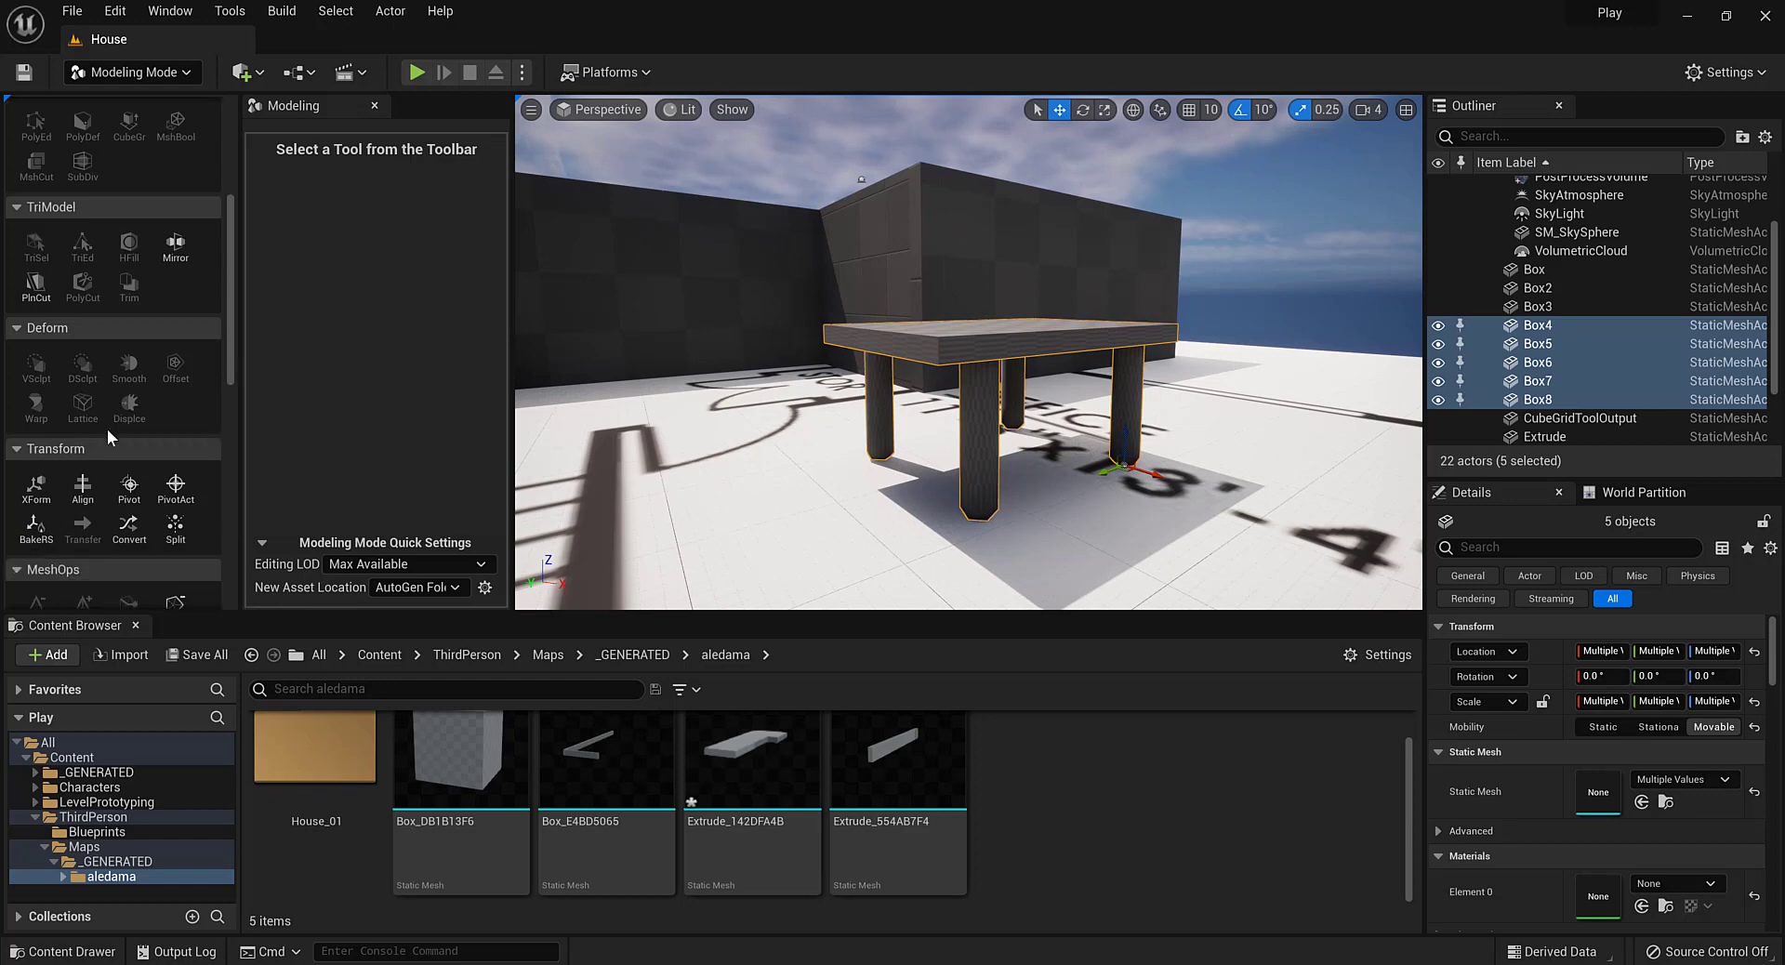
{"action": "scroll", "coordinate": [114, 427], "scroll_direction": "up", "scroll_amount": 2}
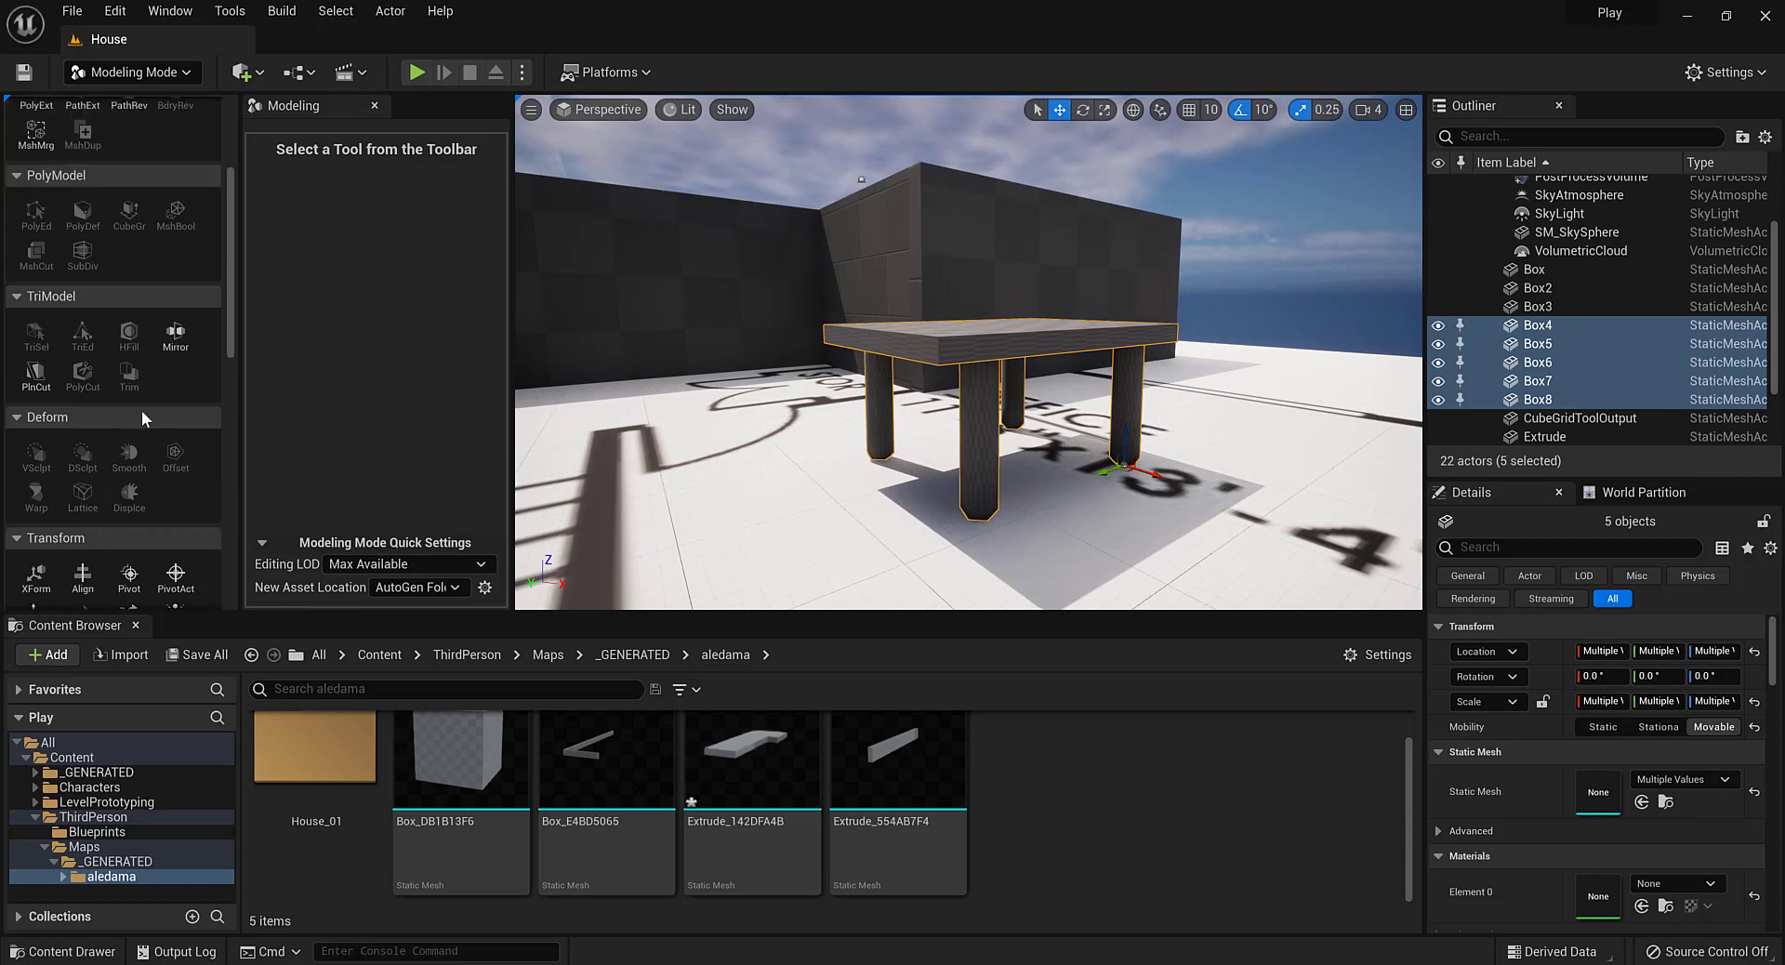
{"action": "scroll", "coordinate": [149, 410], "scroll_direction": "up", "scroll_amount": 2}
{"action": "scroll", "coordinate": [174, 335], "scroll_direction": "down", "scroll_amount": 2}
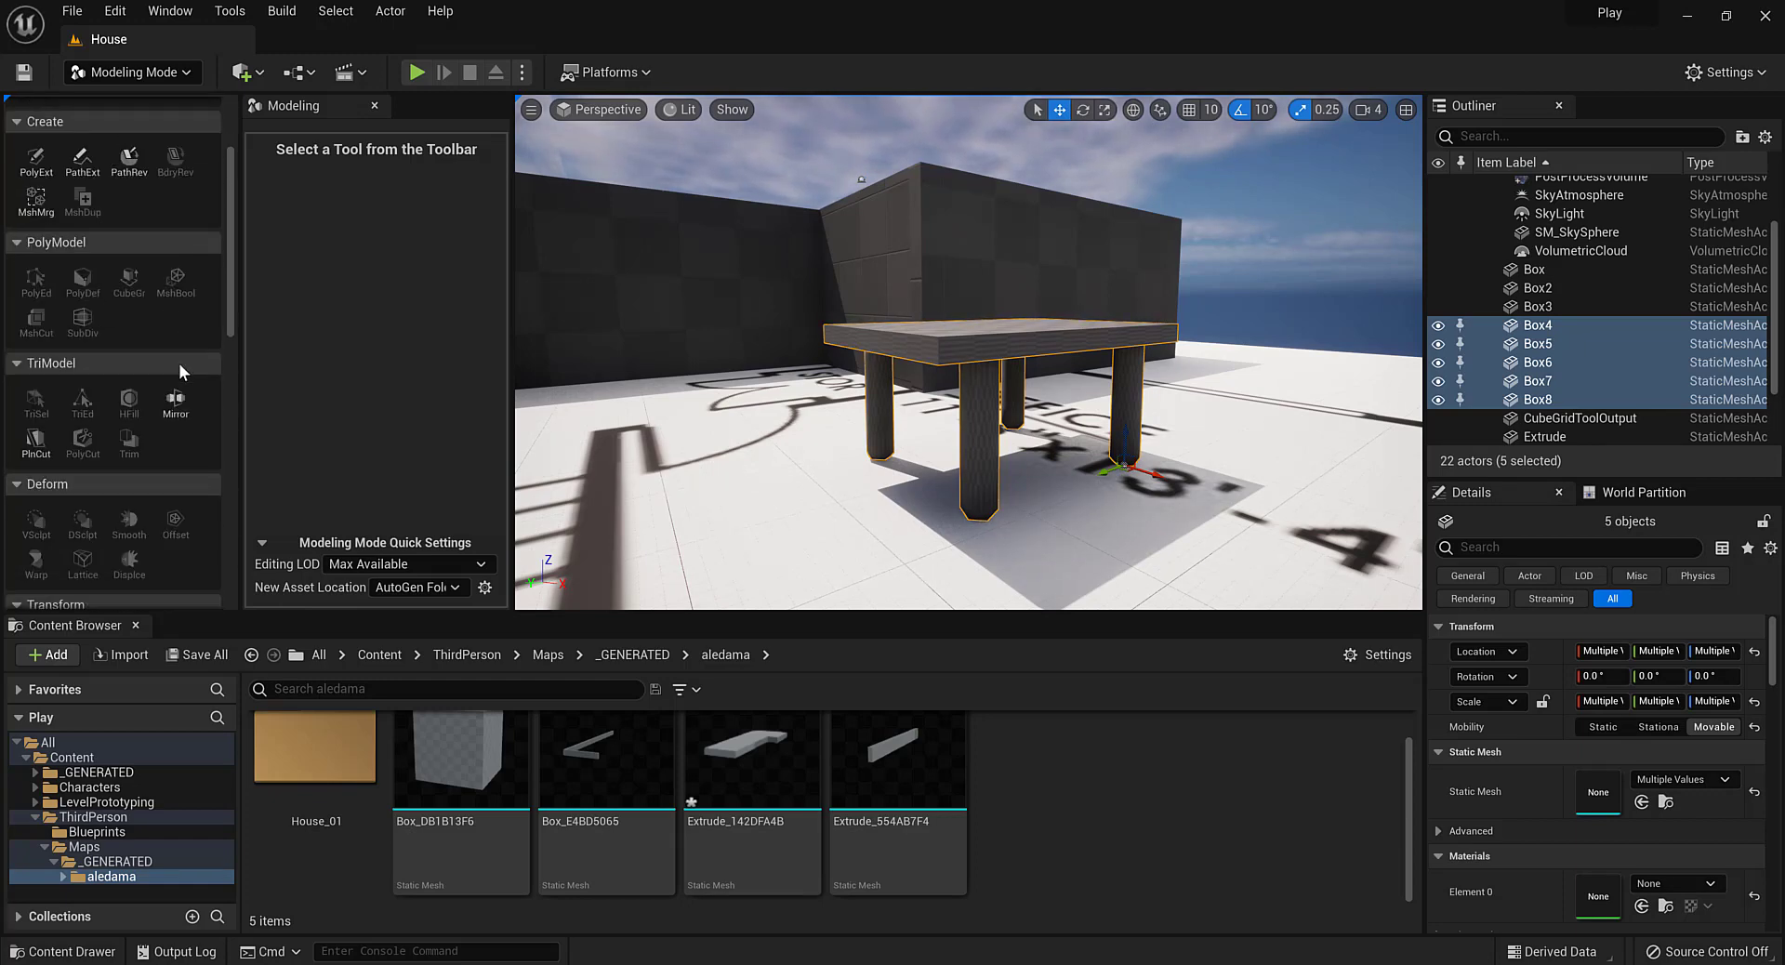
{"action": "scroll", "coordinate": [167, 374], "scroll_direction": "down", "scroll_amount": 5}
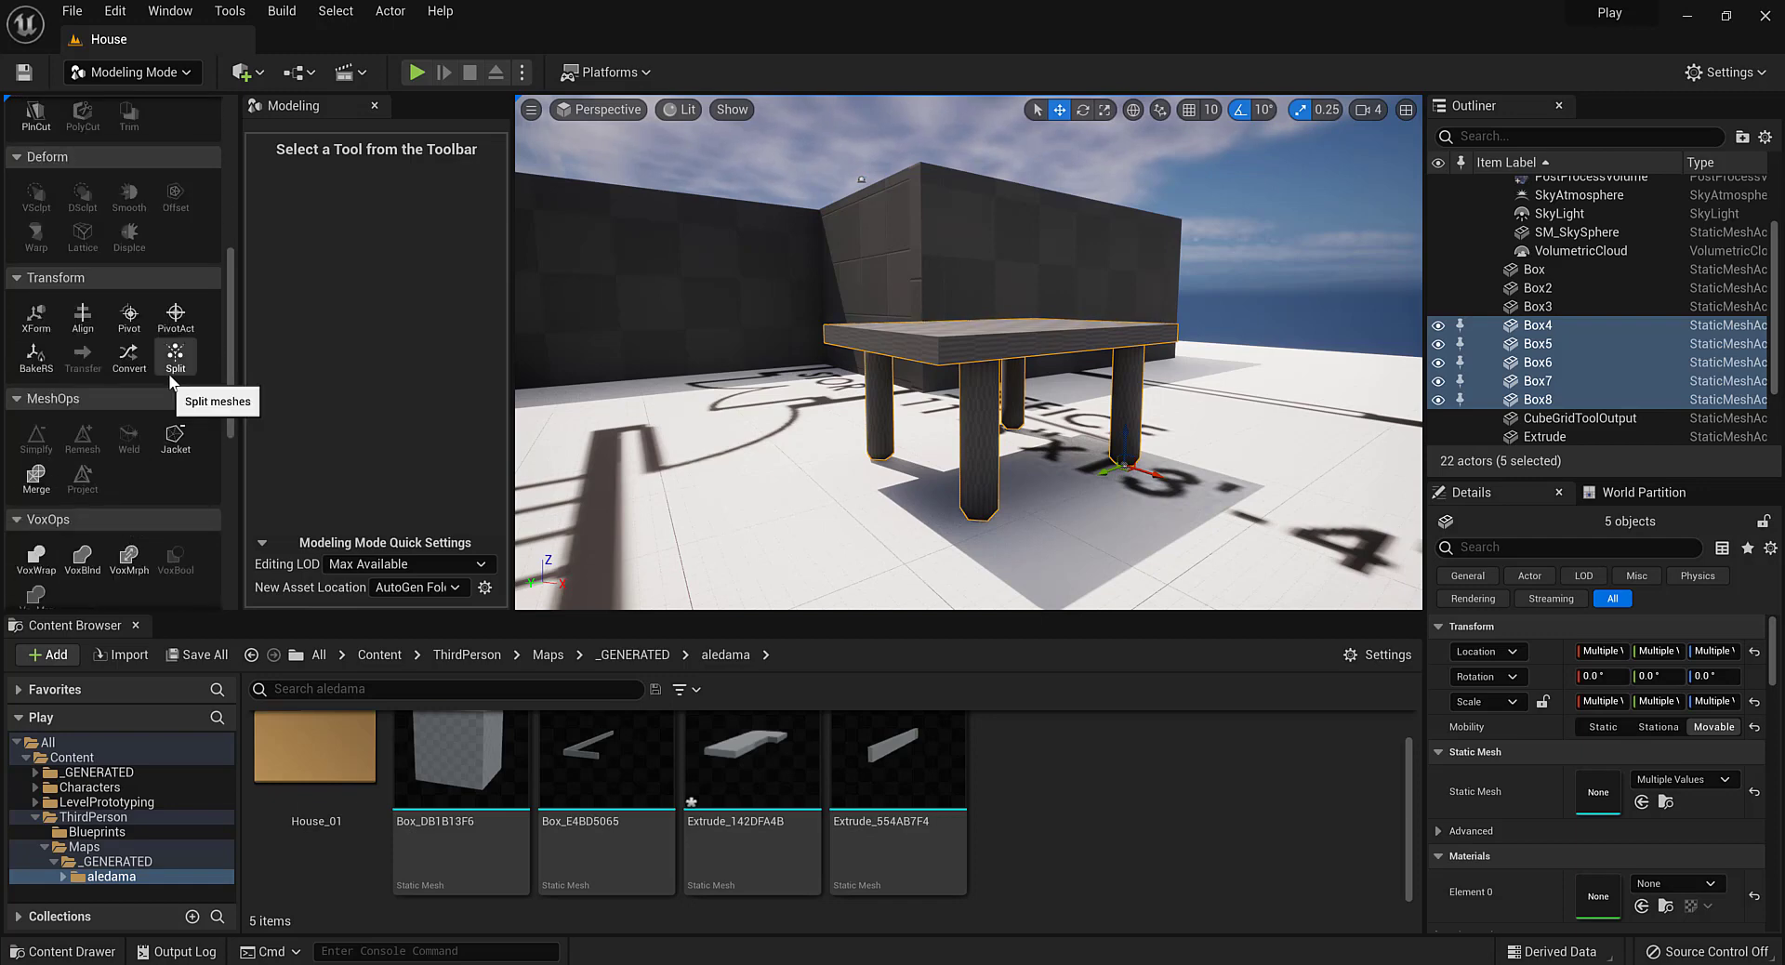
{"action": "left_click", "coordinate": [36, 416]}
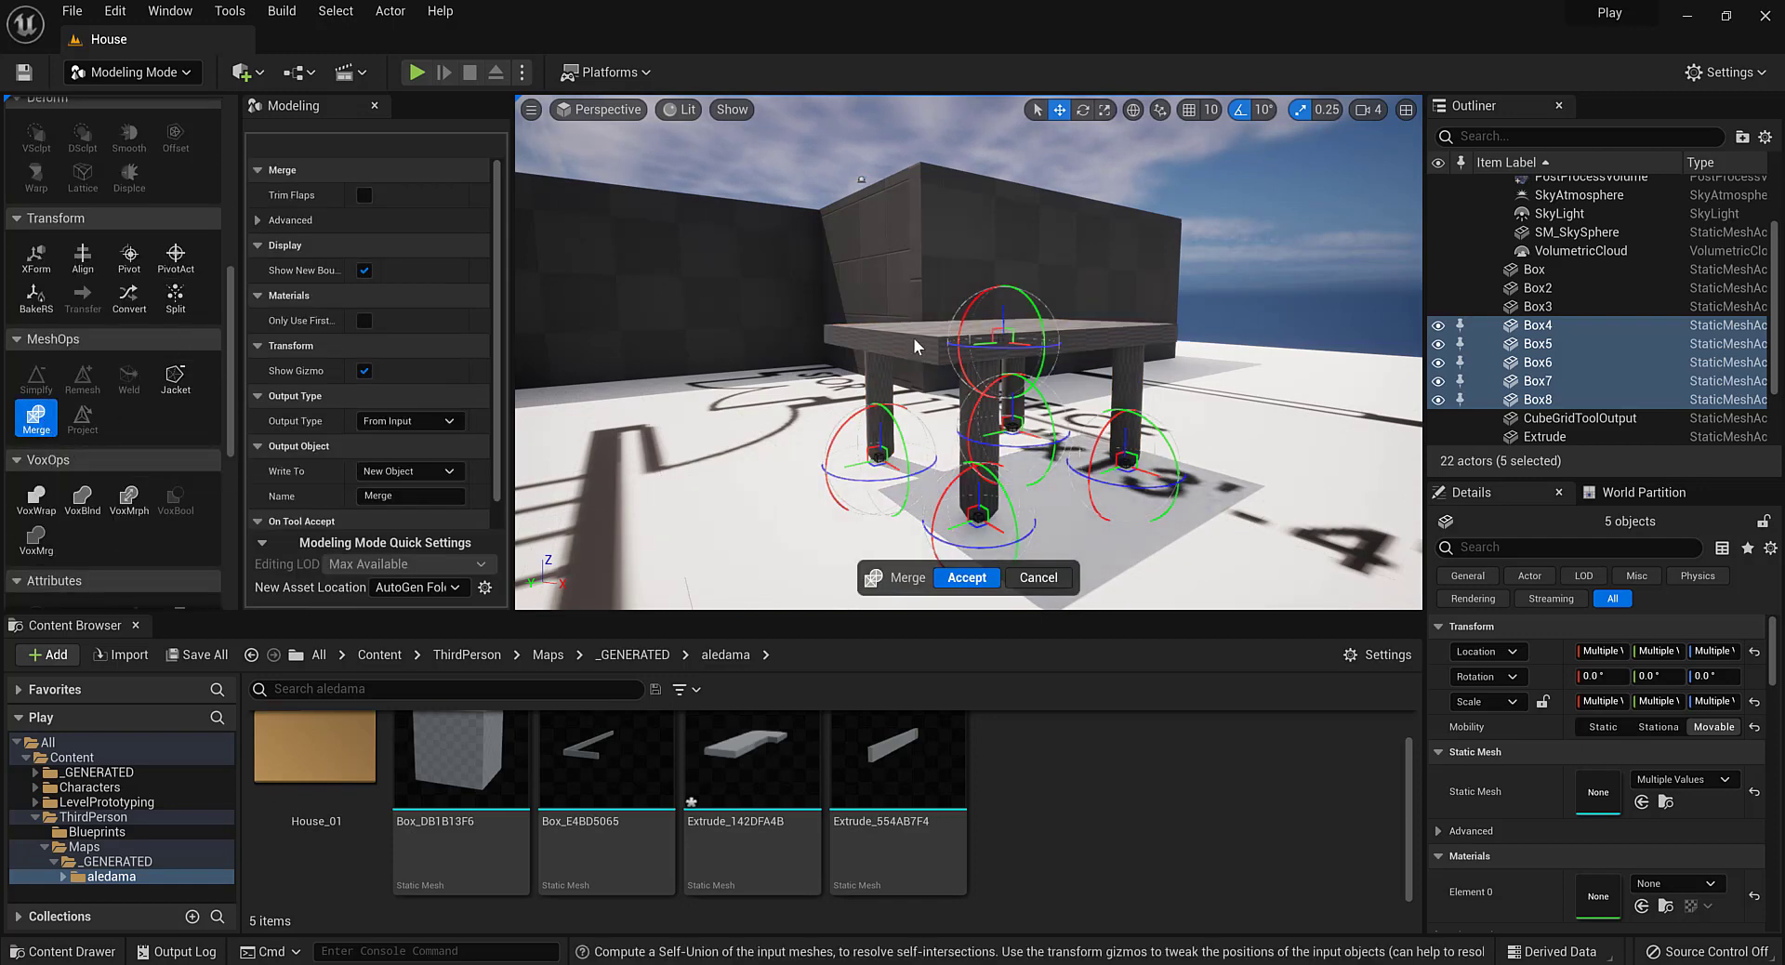
{"action": "right_click_drag", "start_coordinate": [912, 338], "coordinate": [874, 335]}
{"action": "left_click", "coordinate": [967, 577]}
Select the merged table for a closer check, and undo the mesh merge
{"action": "left_click", "coordinate": [1139, 362]}
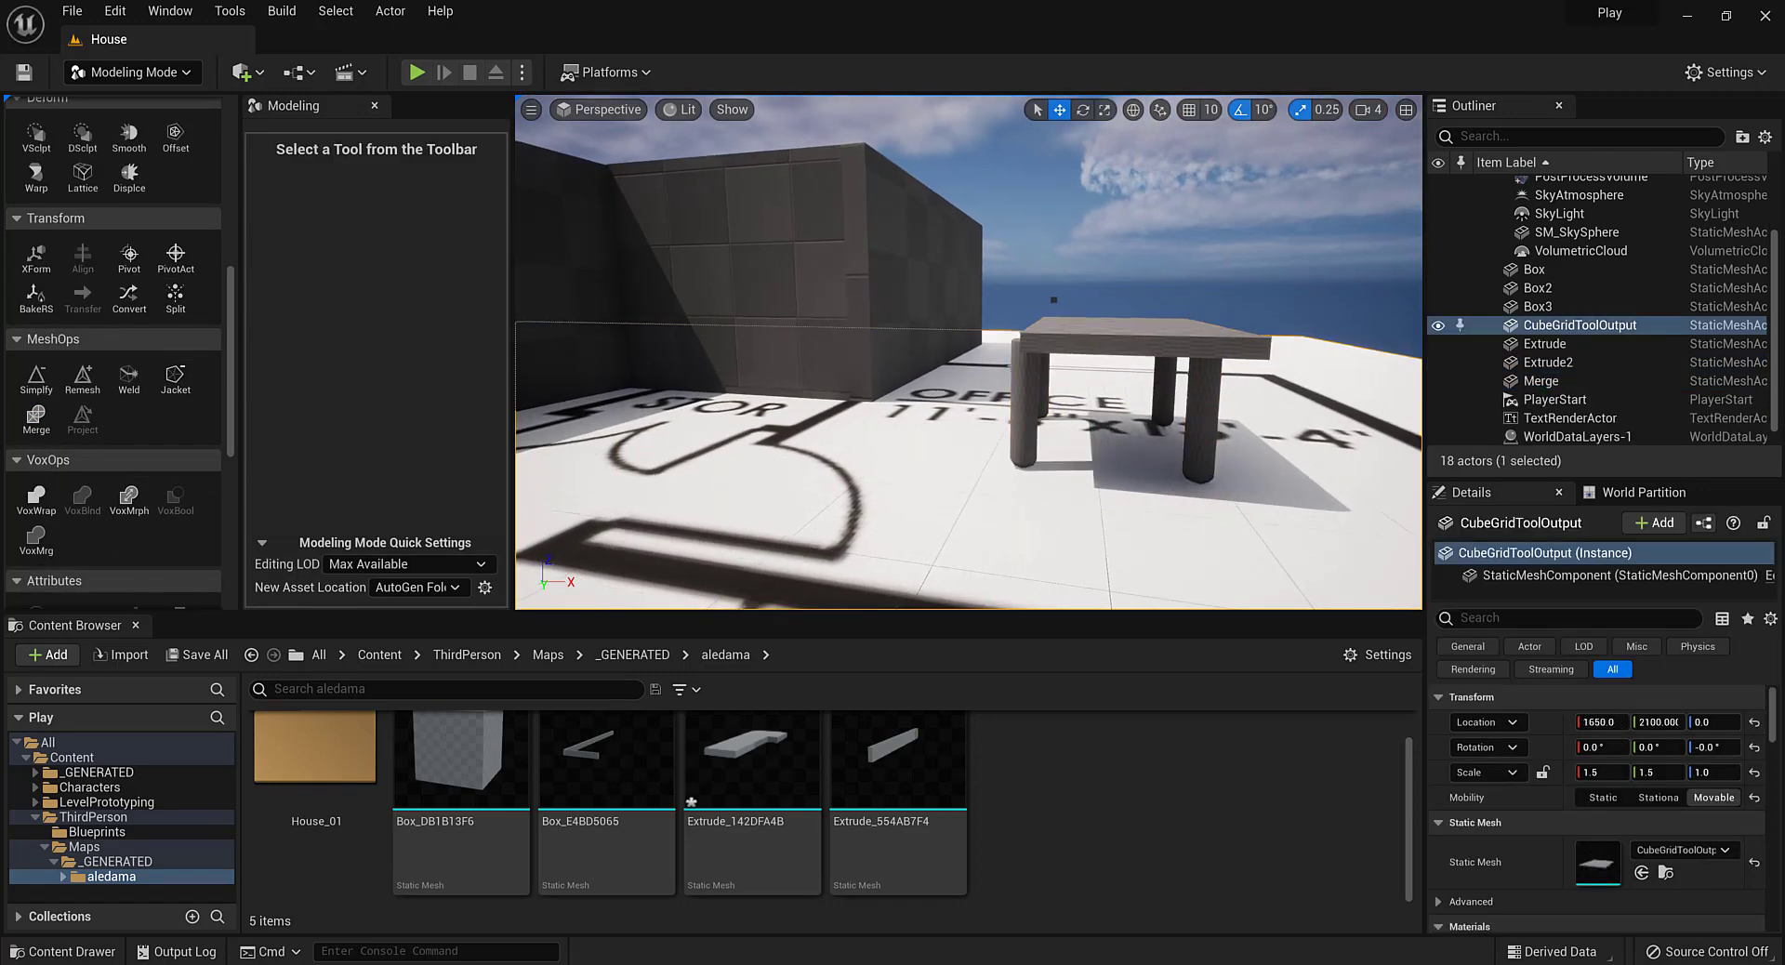
{"action": "left_click", "coordinate": [1139, 360]}
{"action": "scroll", "coordinate": [1218, 368], "scroll_direction": "up", "scroll_amount": 3}
{"action": "key", "text": "ctrl+z"}
{"action": "key", "text": "ctrl+z"}
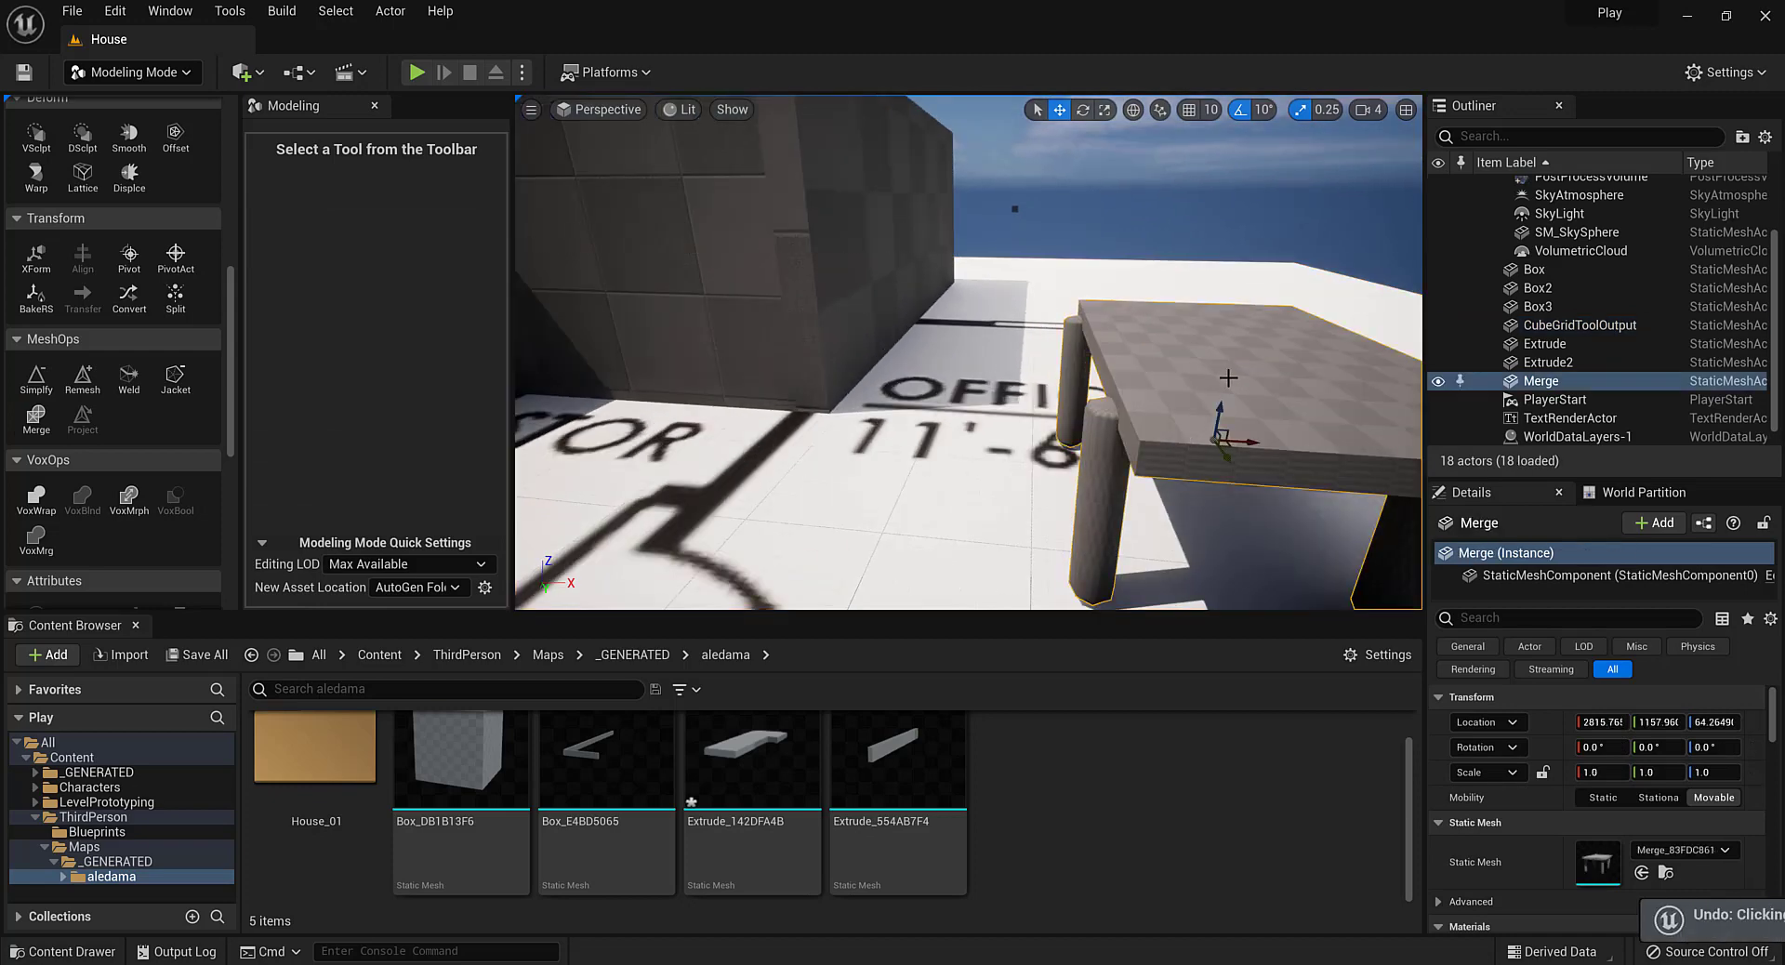
{"action": "key", "text": "ctrl+z"}
Shift the tabletop along the X axis to about 2804 so that it covers all the legs
{"action": "scroll", "coordinate": [1248, 385], "scroll_direction": "down", "scroll_amount": 2}
{"action": "left_click", "coordinate": [1280, 386]}
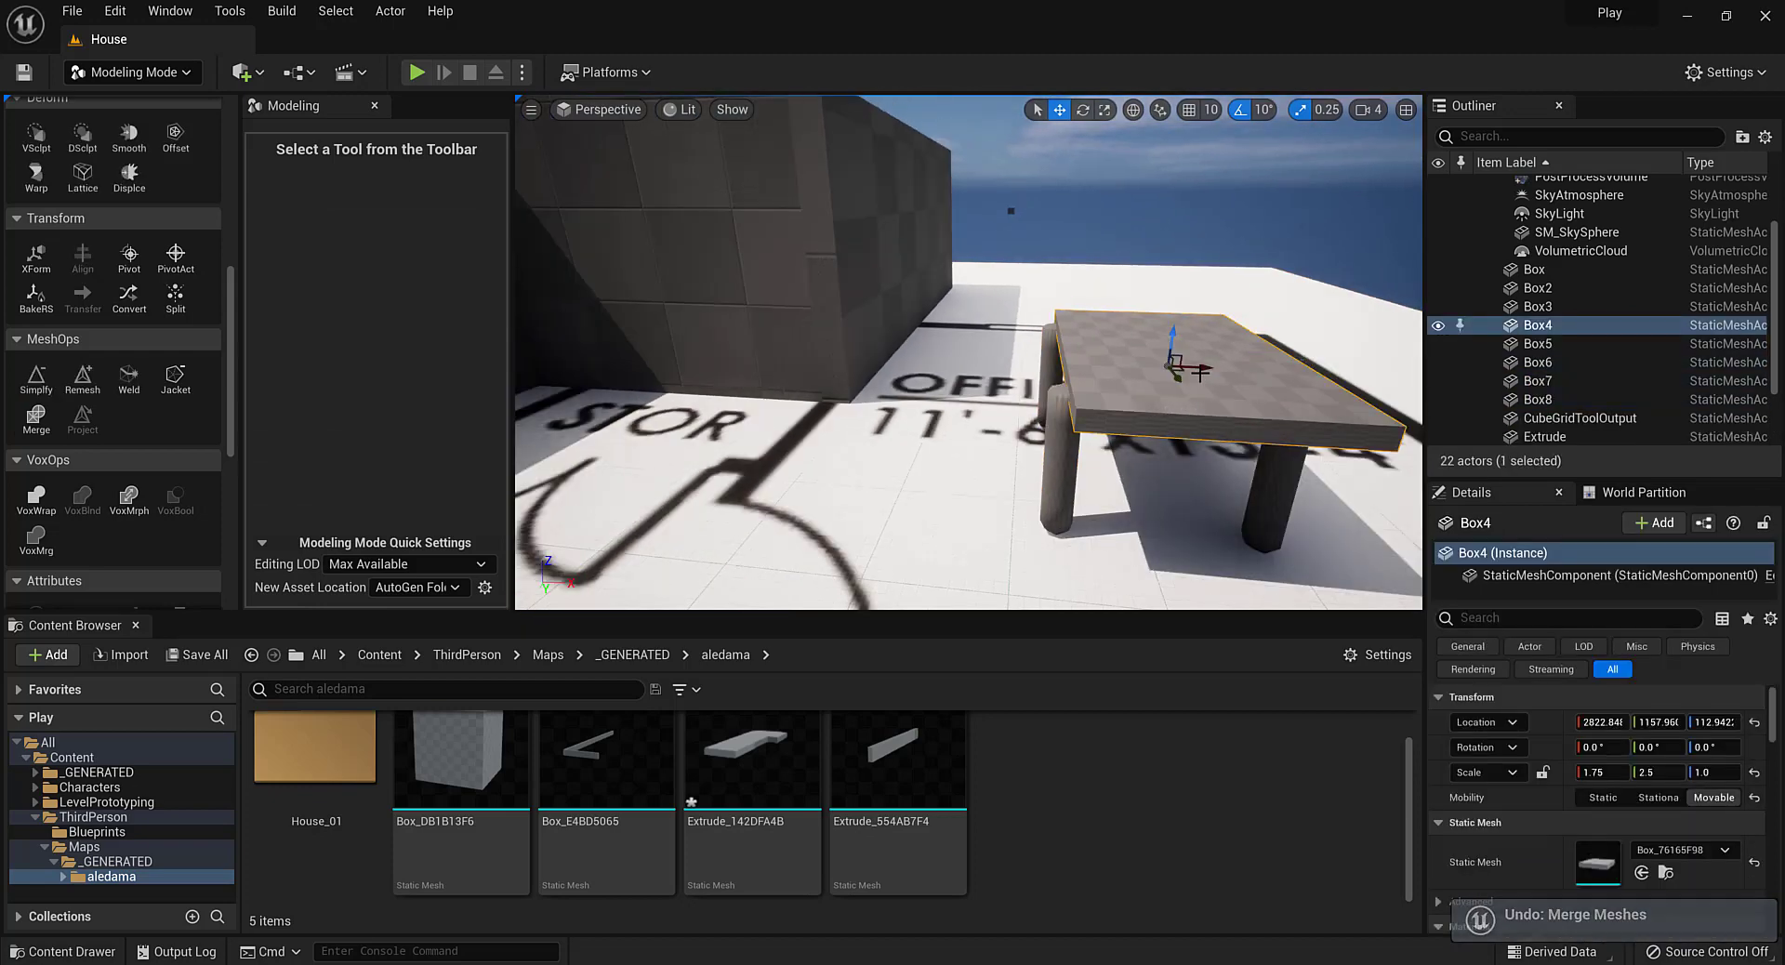
{"action": "left_click_drag", "start_coordinate": [1199, 372], "coordinate": [1169, 370]}
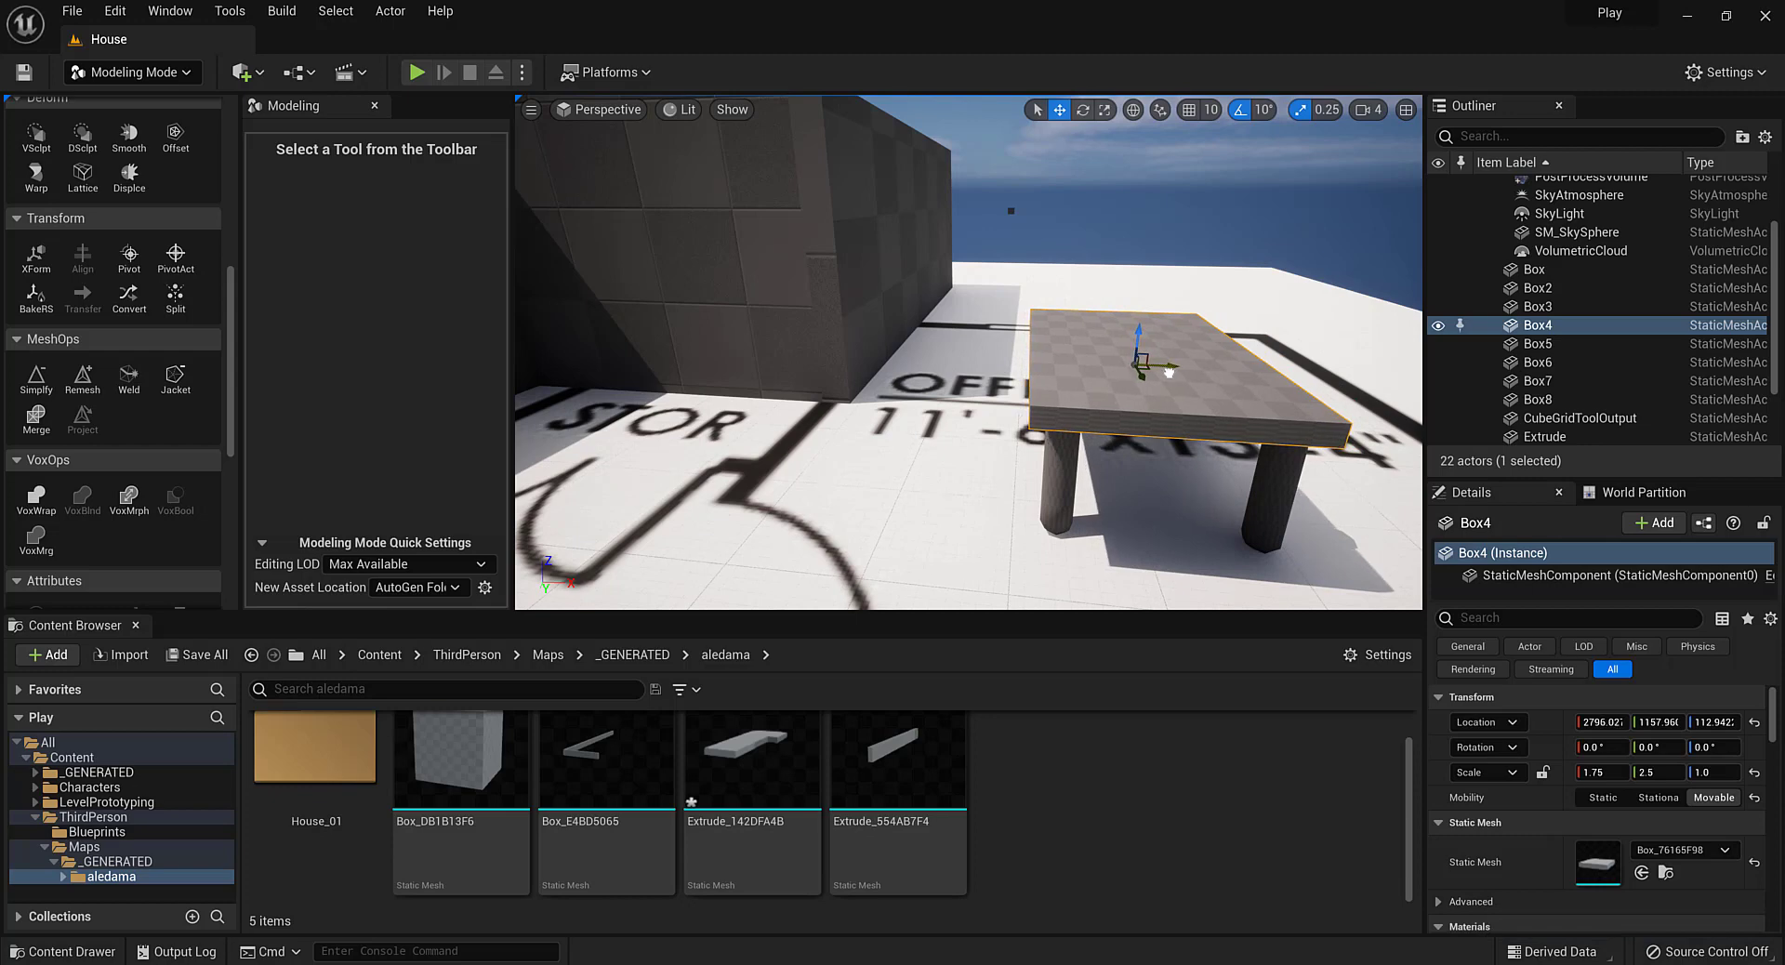
{"action": "right_click_drag", "start_coordinate": [1167, 411], "coordinate": [1136, 409]}
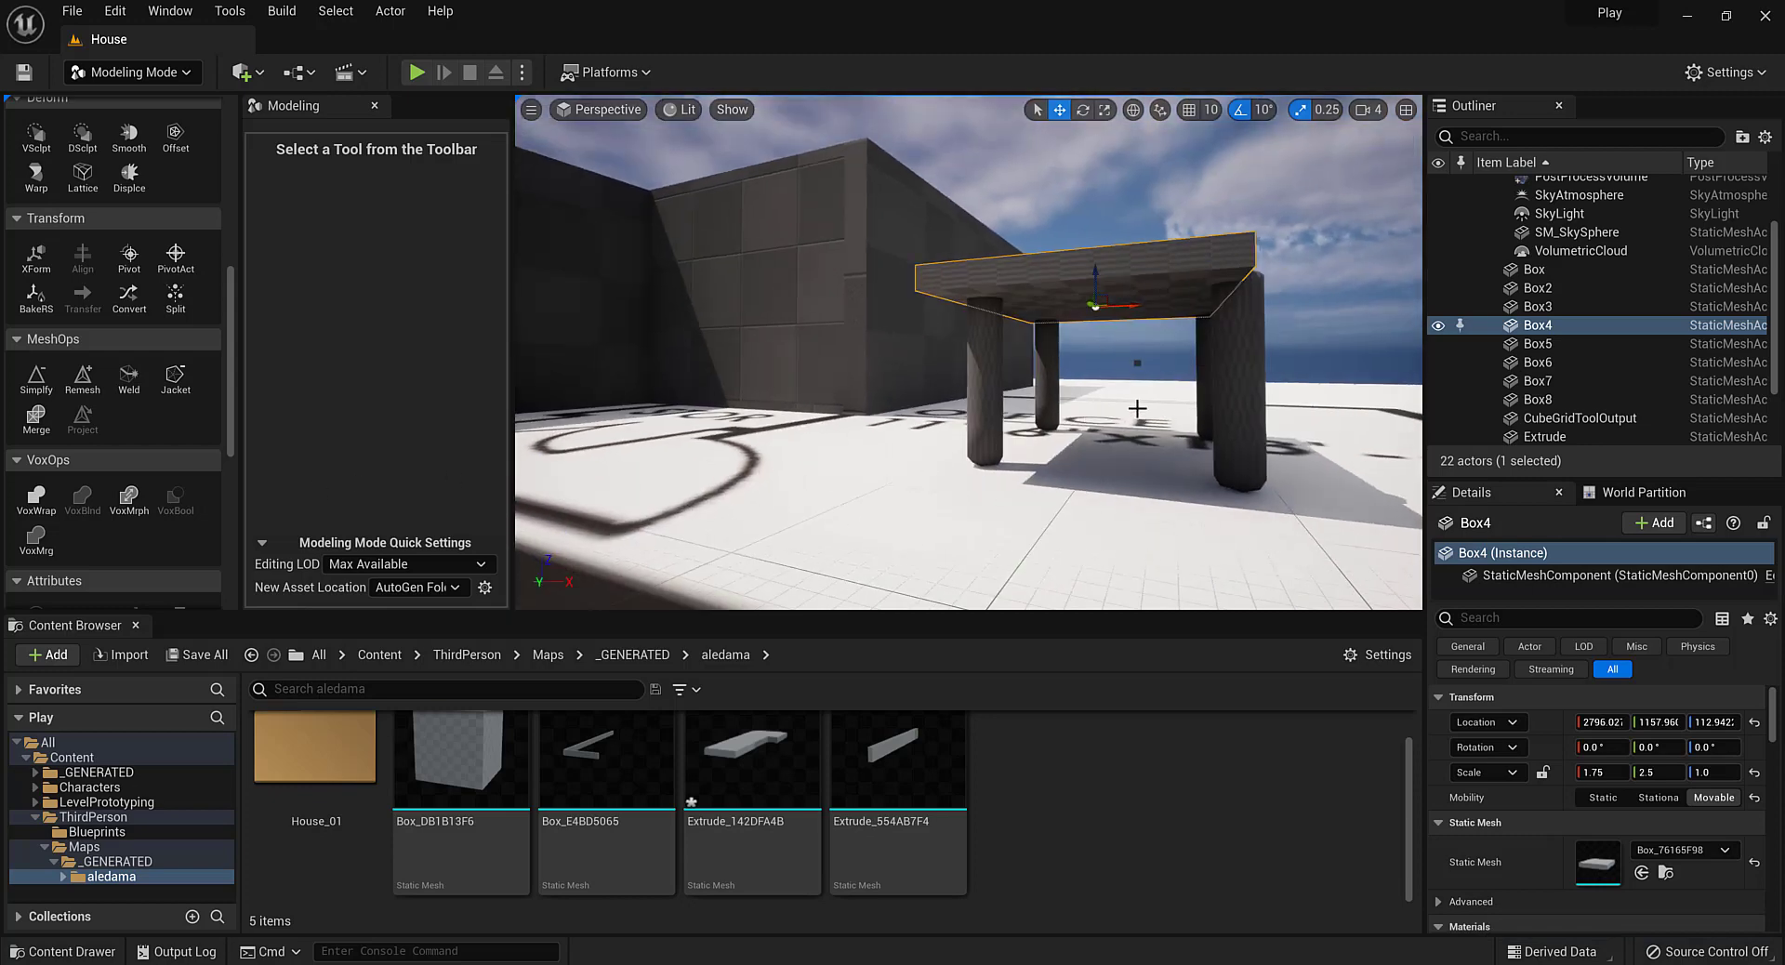
{"action": "left_click_drag", "start_coordinate": [1132, 304], "coordinate": [1141, 304]}
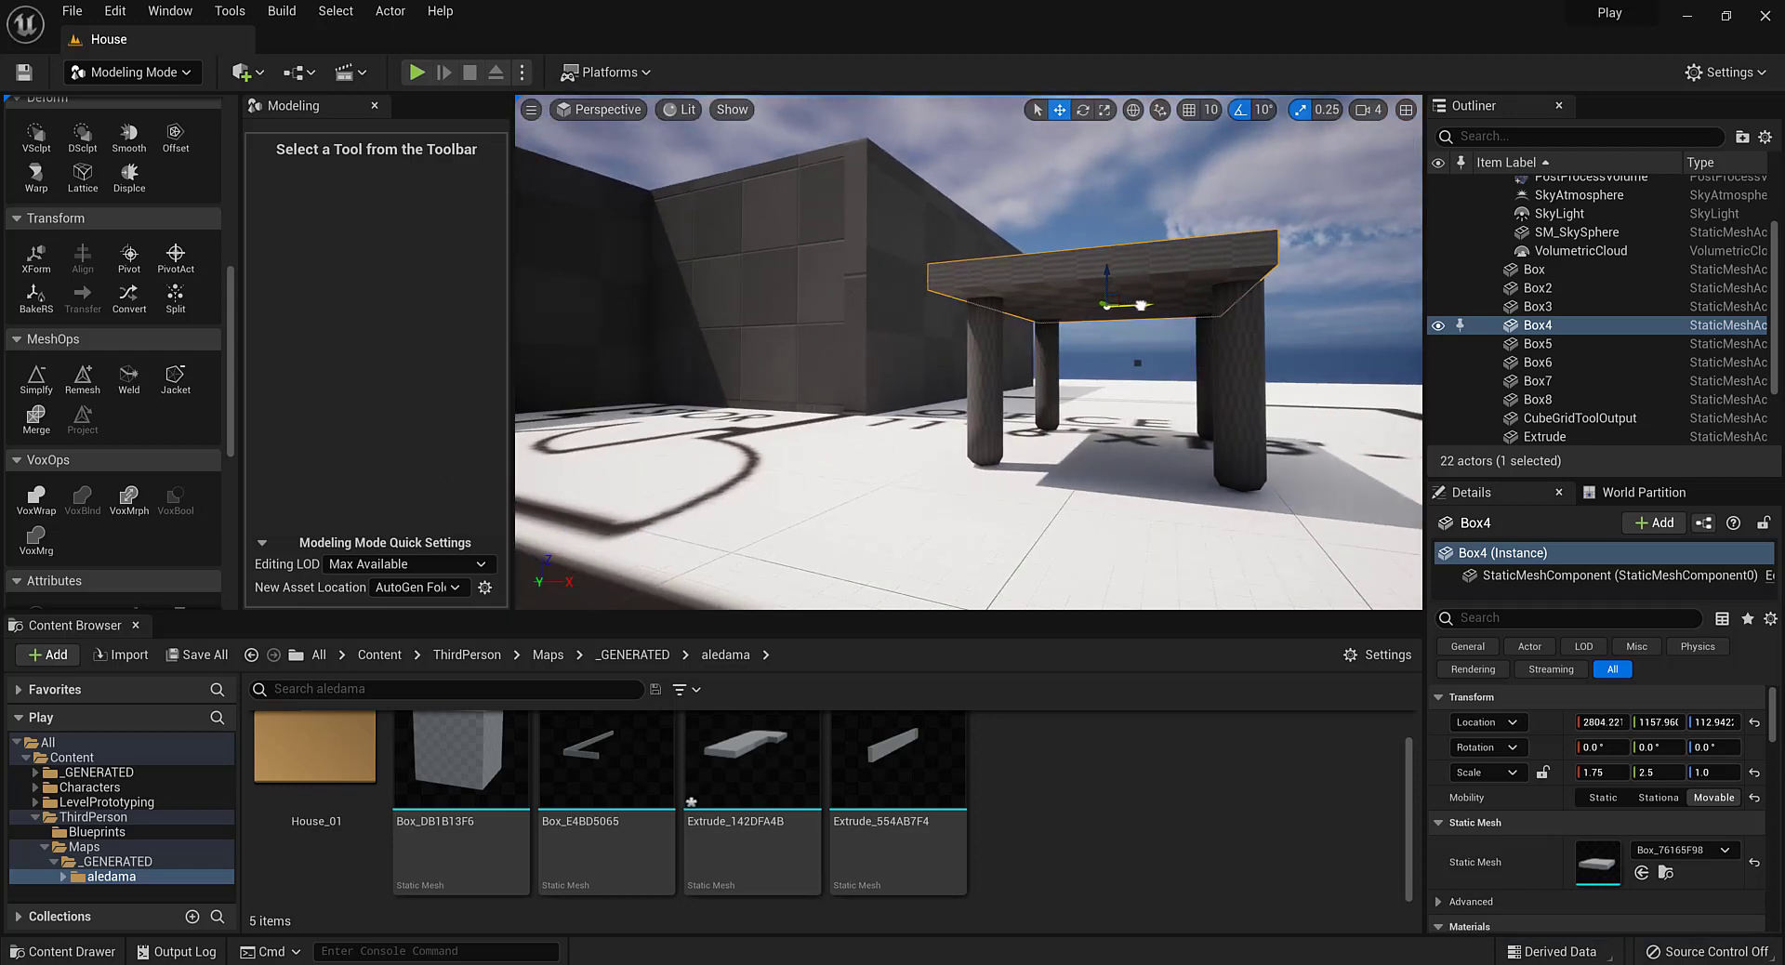
Move both pairs of legs inward along the X axis from the tabletop's long sides
{"action": "left_click", "coordinate": [1236, 388]}
{"action": "left_click", "coordinate": [1204, 383], "text": "ctrl"}
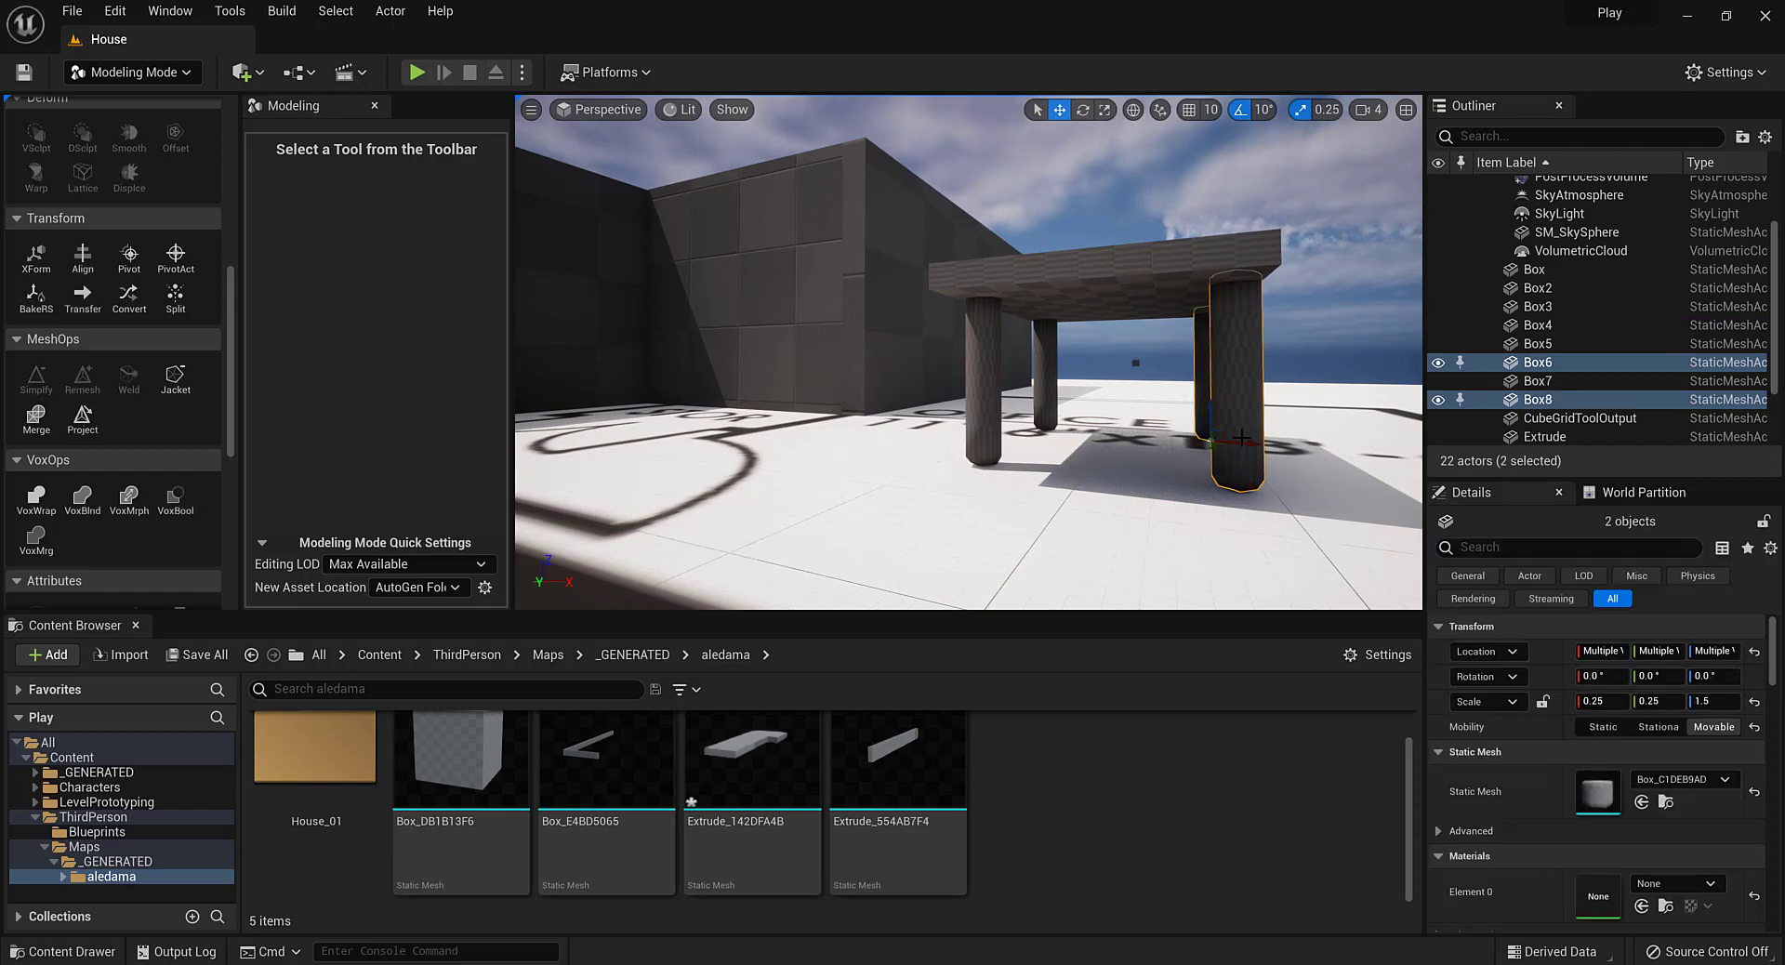
{"action": "left_click_drag", "start_coordinate": [1250, 444], "coordinate": [1228, 447]}
{"action": "left_click", "coordinate": [1045, 385]}
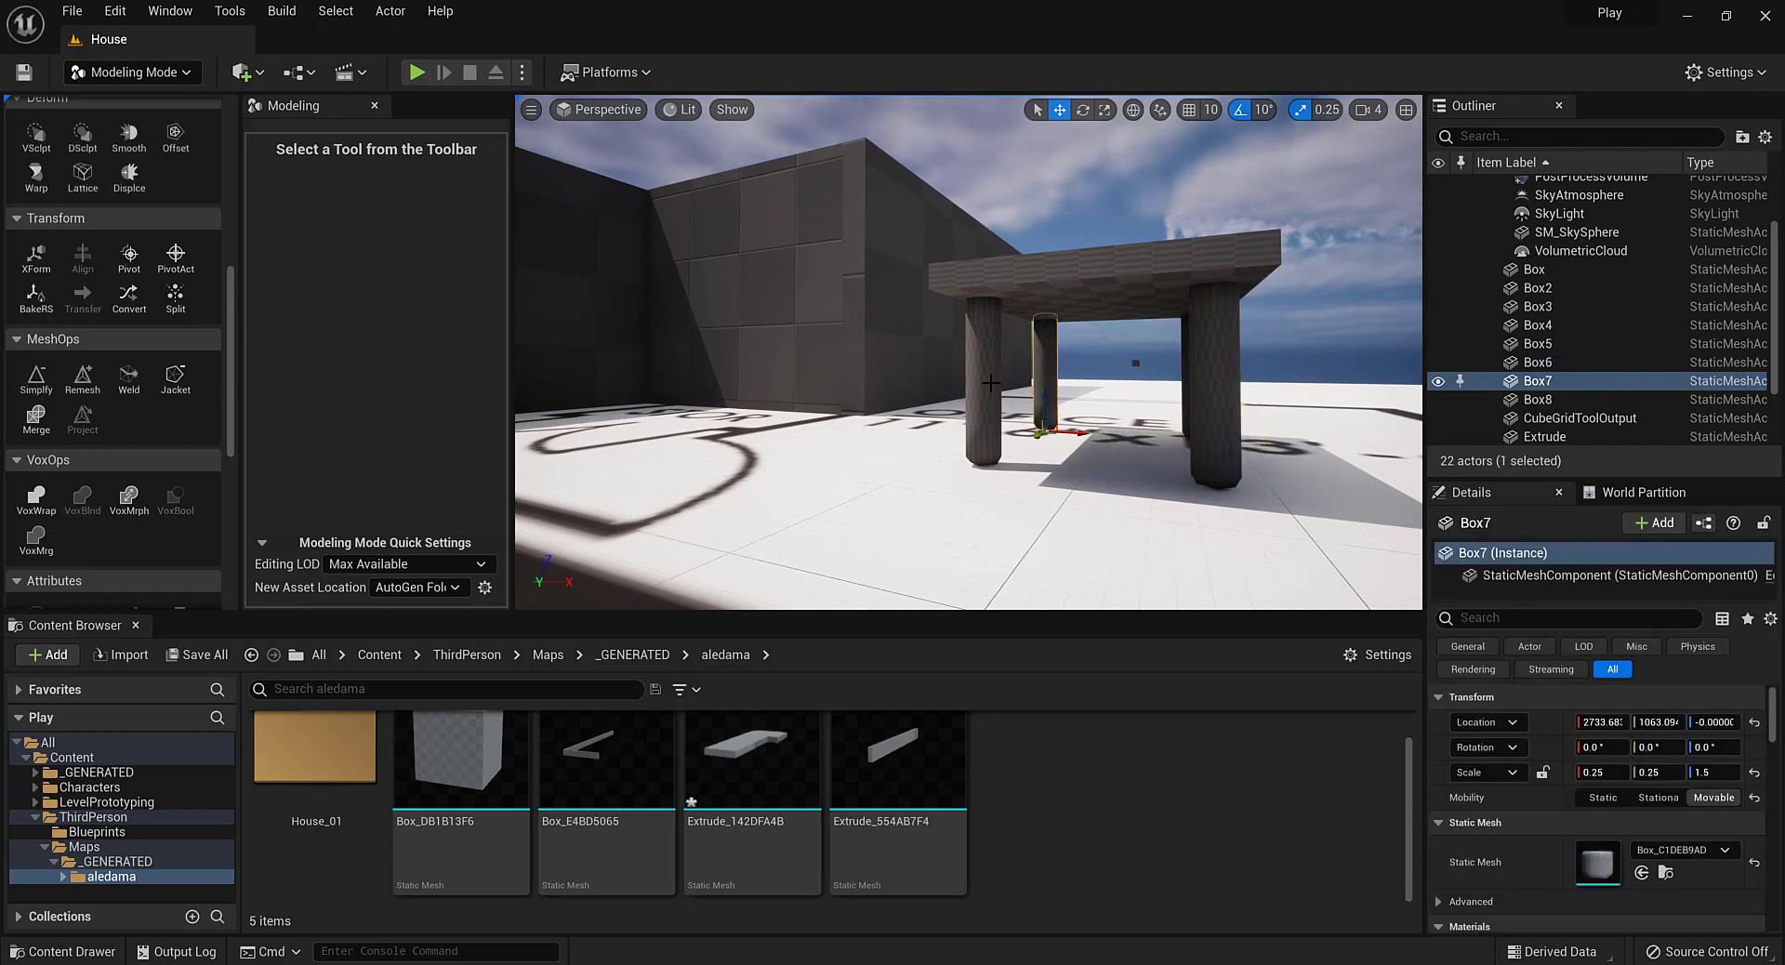
{"action": "left_click", "coordinate": [985, 385], "text": "ctrl"}
{"action": "left_click_drag", "start_coordinate": [1016, 467], "coordinate": [1021, 467]}
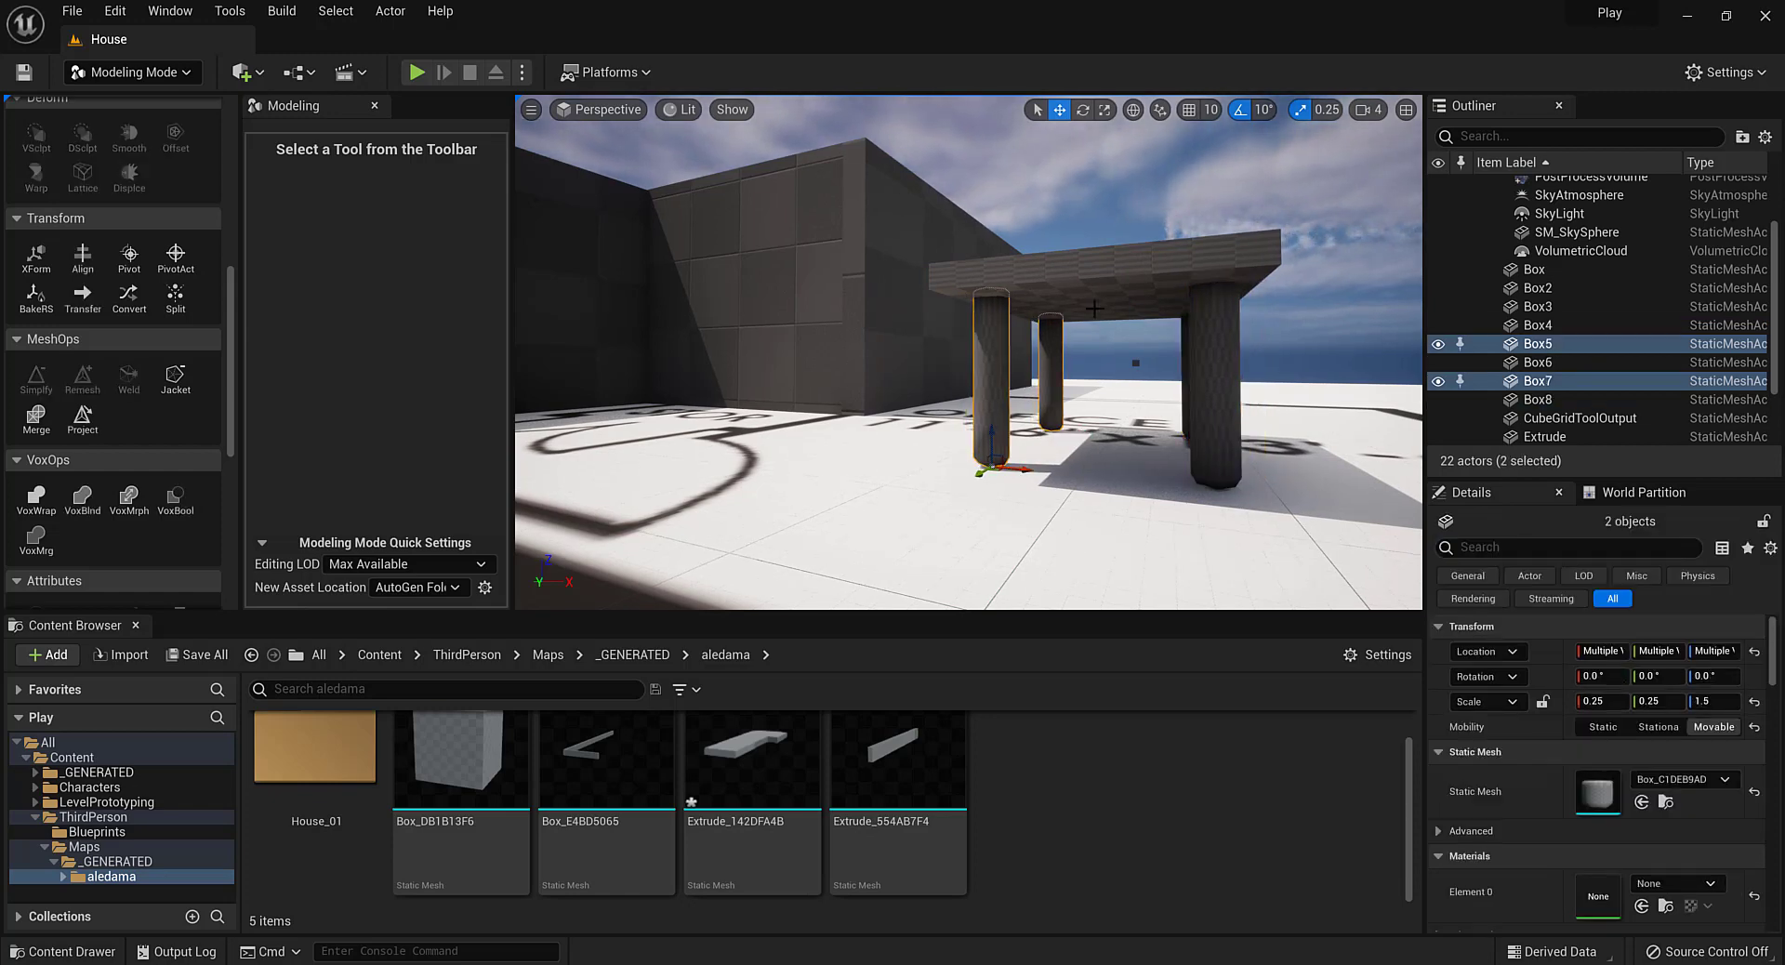
{"action": "left_click", "coordinate": [1090, 297], "text": "ctrl"}
{"action": "key", "text": "a"}
{"action": "right_click_drag", "start_coordinate": [1193, 366], "coordinate": [1069, 464]}
{"action": "left_click", "coordinate": [1192, 361], "text": "ctrl"}
{"action": "left_click", "coordinate": [1246, 388], "text": "ctrl"}
Move the inset pair of legs outward along the Y axis to the near end of the tabletop
{"action": "key", "text": "d"}
{"action": "key", "text": "s"}
{"action": "key", "text": "q"}
{"action": "right_click_drag", "start_coordinate": [864, 464], "coordinate": [857, 396]}
{"action": "left_click", "coordinate": [882, 370]}
{"action": "left_click", "coordinate": [922, 373], "text": "ctrl"}
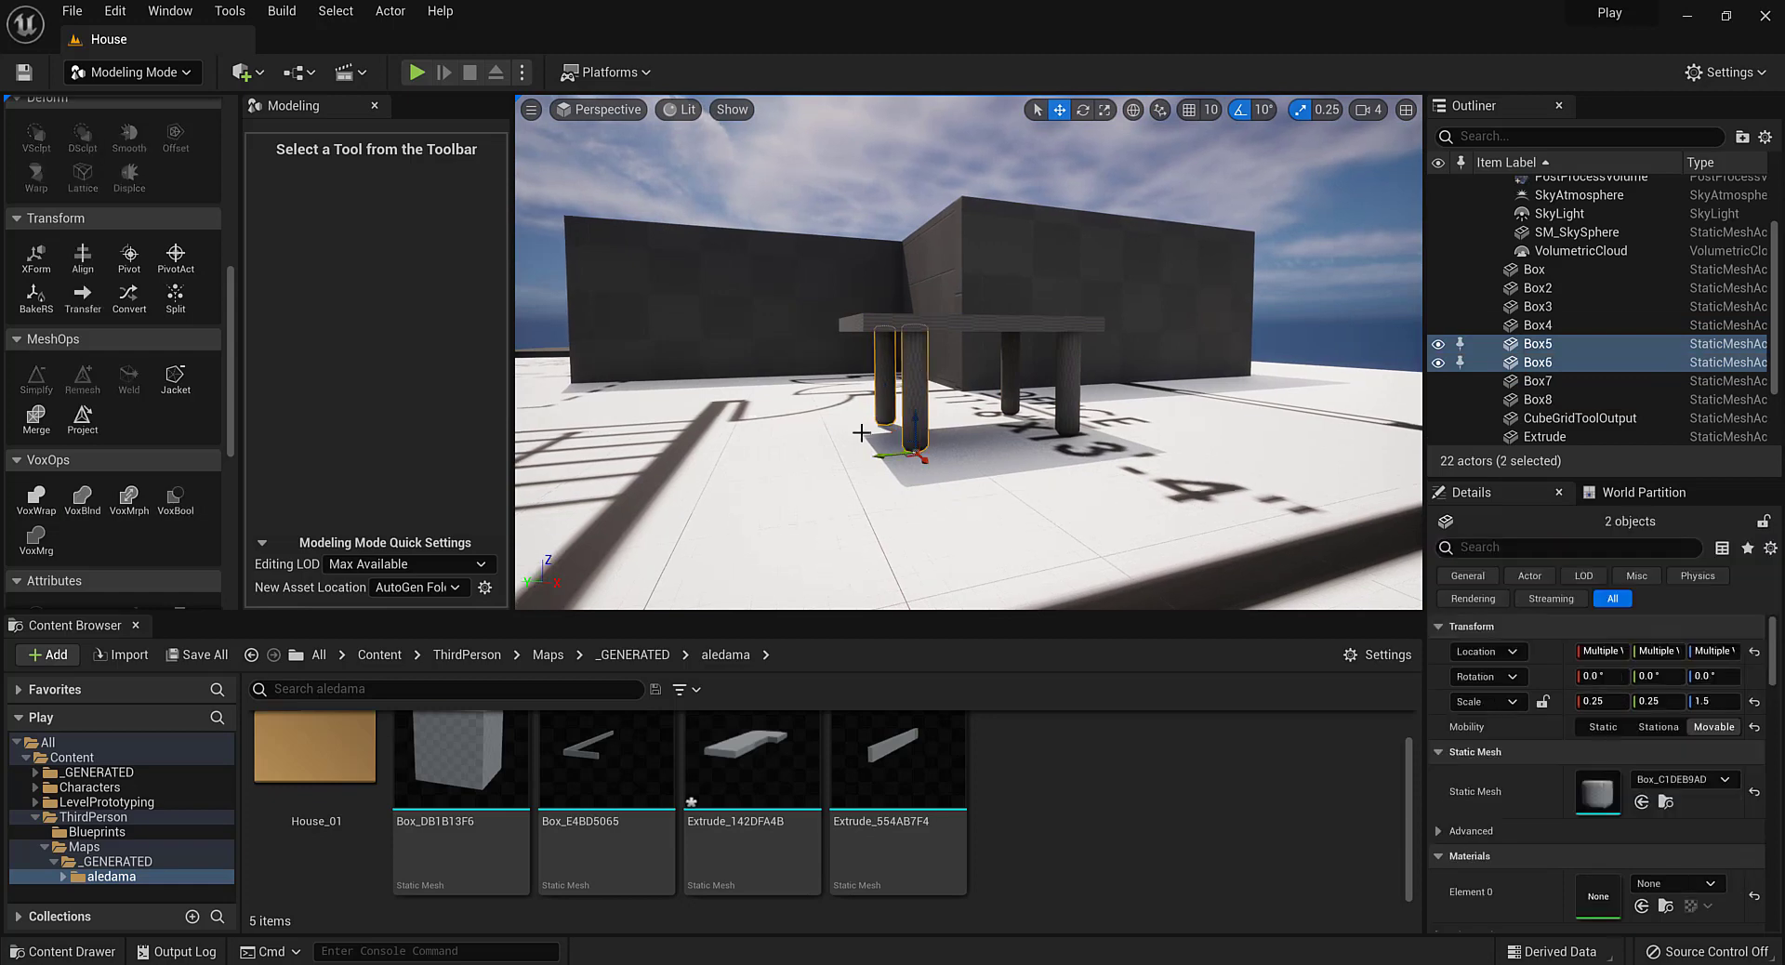
{"action": "left_click_drag", "start_coordinate": [879, 457], "coordinate": [853, 458]}
Merge the tabletop and all four legs into one new object, keeping the default settings, and accept it
{"action": "left_click", "coordinate": [999, 323], "text": "ctrl"}
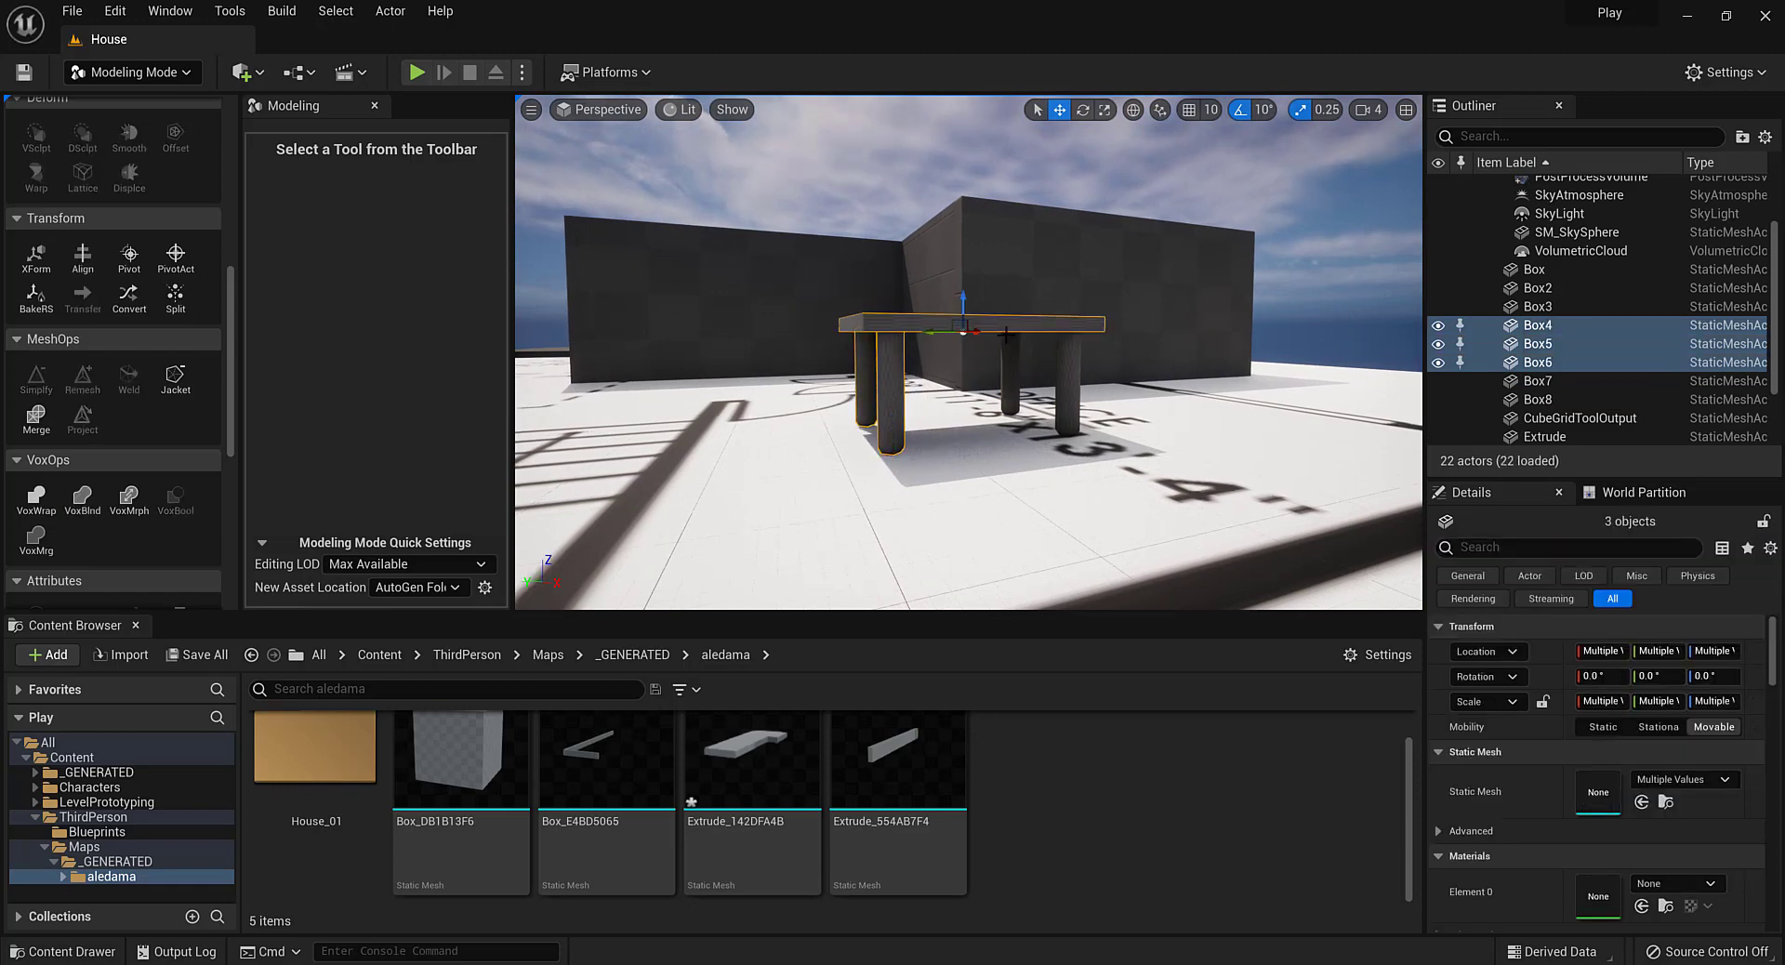
{"action": "left_click", "coordinate": [1009, 372], "text": "ctrl"}
{"action": "left_click", "coordinate": [1069, 383], "text": "ctrl"}
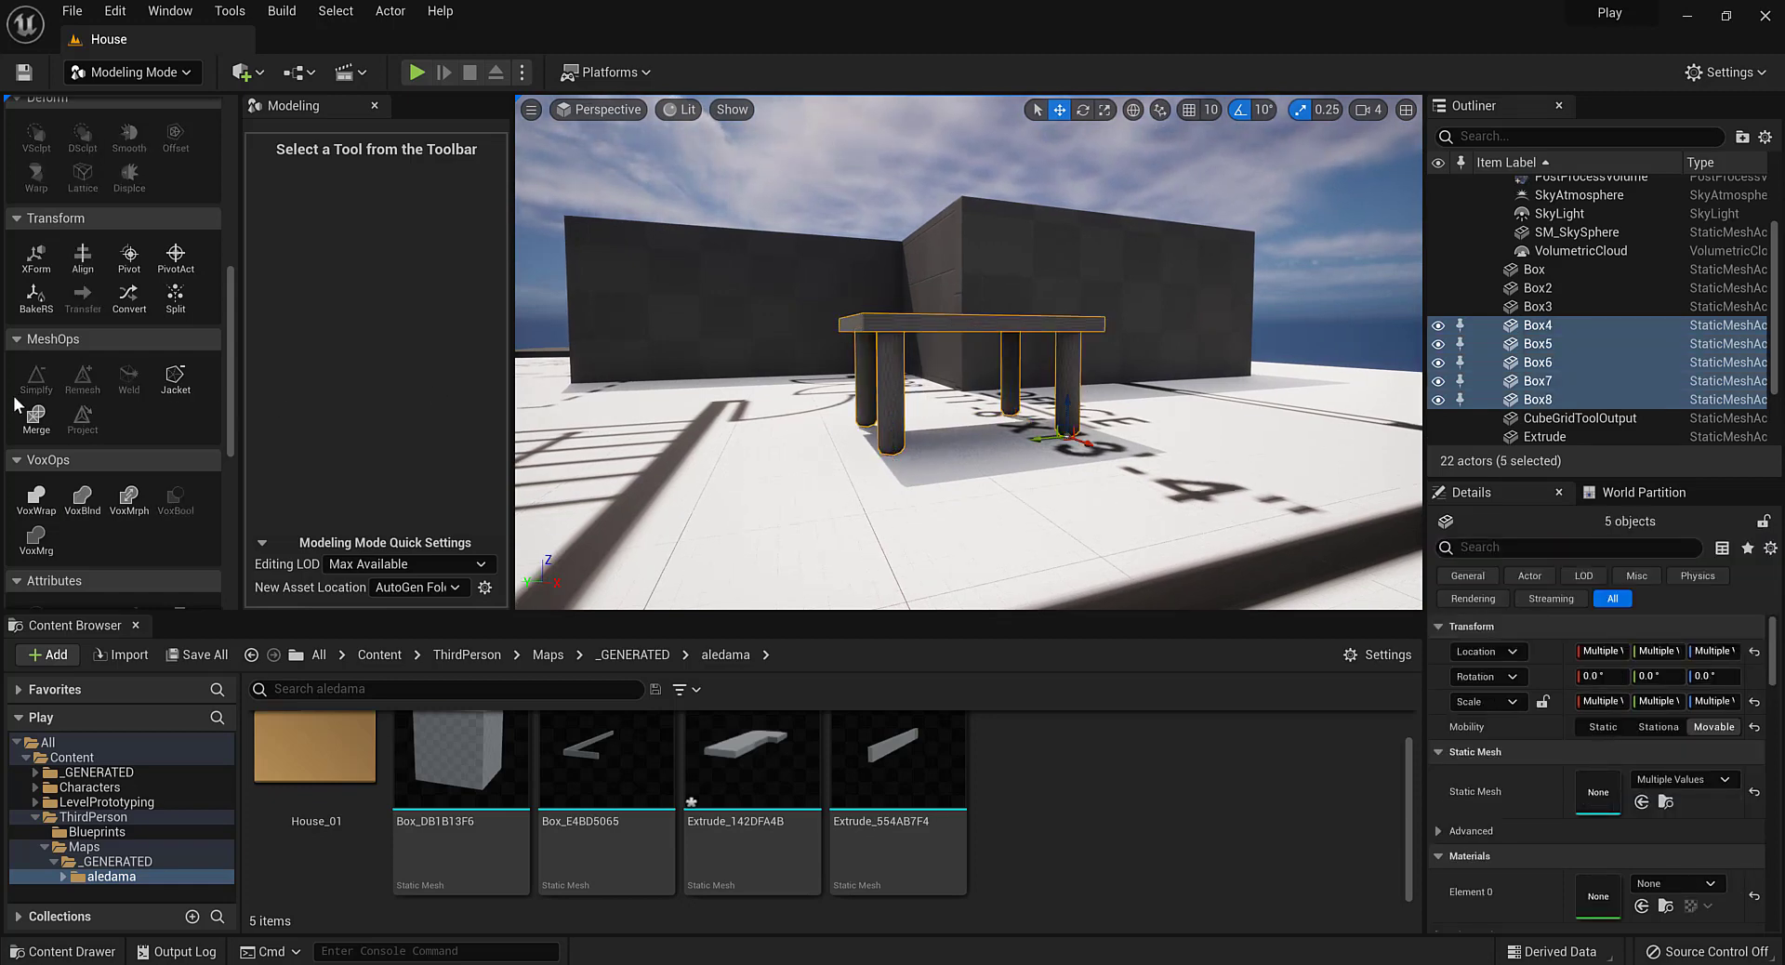
{"action": "left_click", "coordinate": [34, 420]}
{"action": "left_click_drag", "start_coordinate": [780, 435], "coordinate": [854, 471], "text": "alt"}
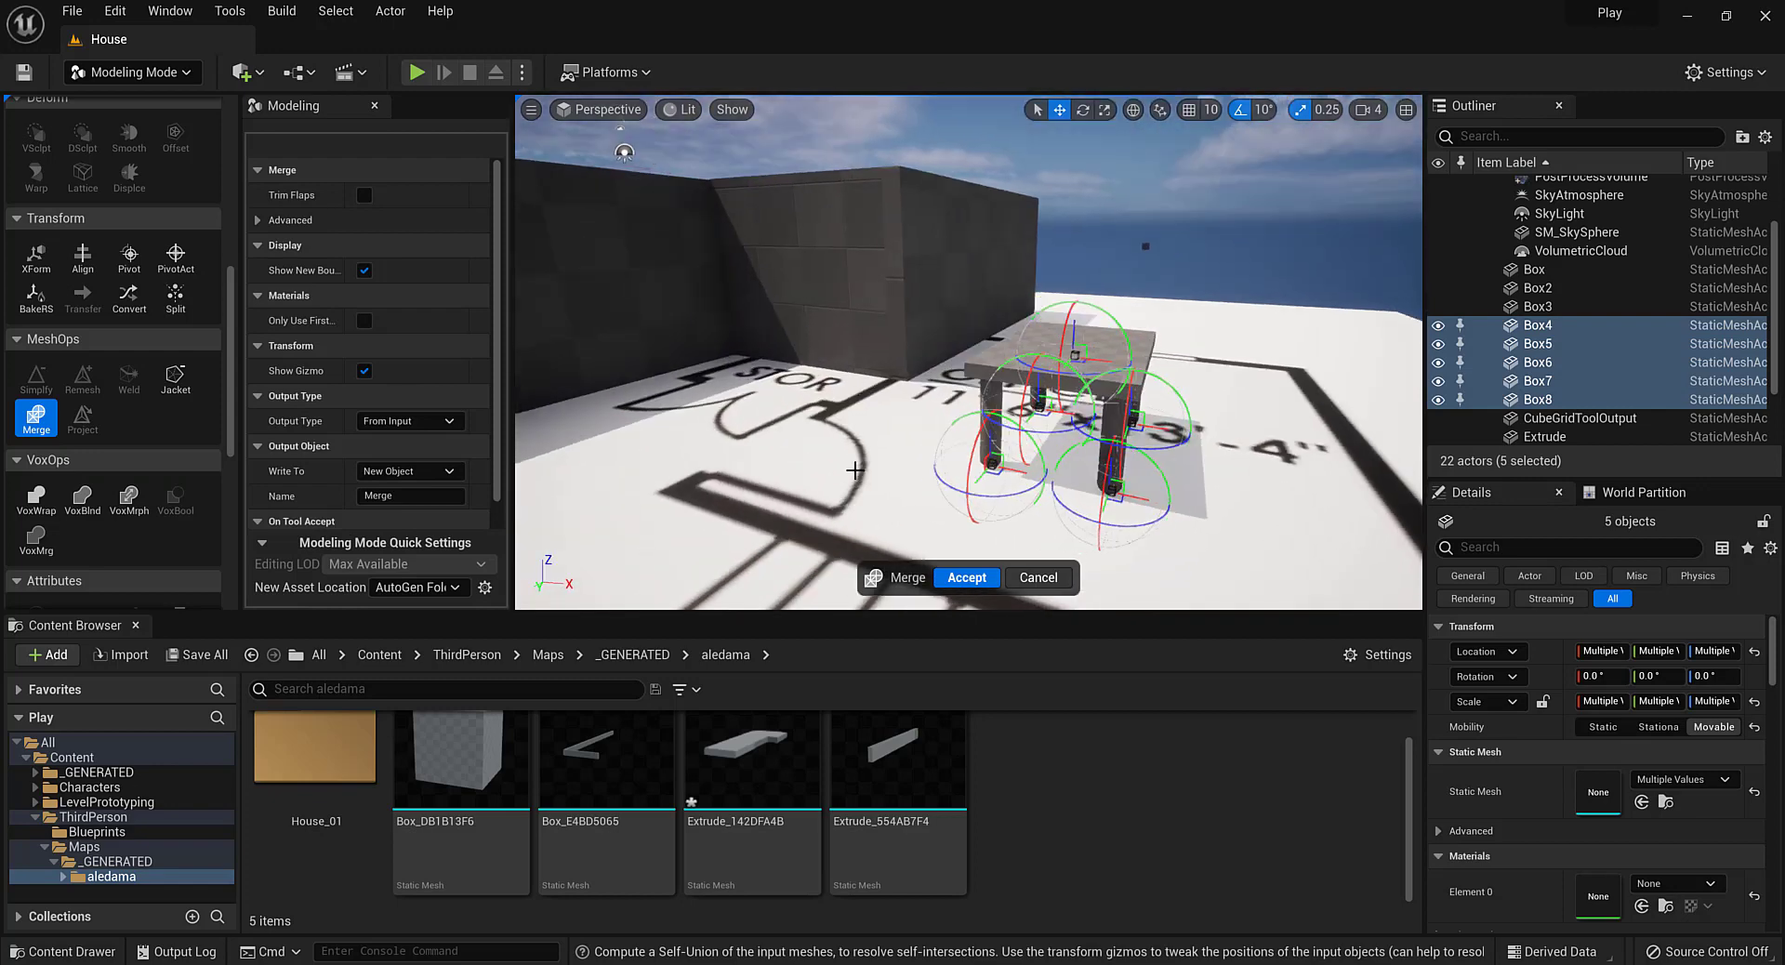
{"action": "left_click", "coordinate": [967, 577]}
Move the merged table farther into the office along the X axis, to about 2892
{"action": "left_click_drag", "start_coordinate": [967, 558], "coordinate": [1072, 342], "text": "alt"}
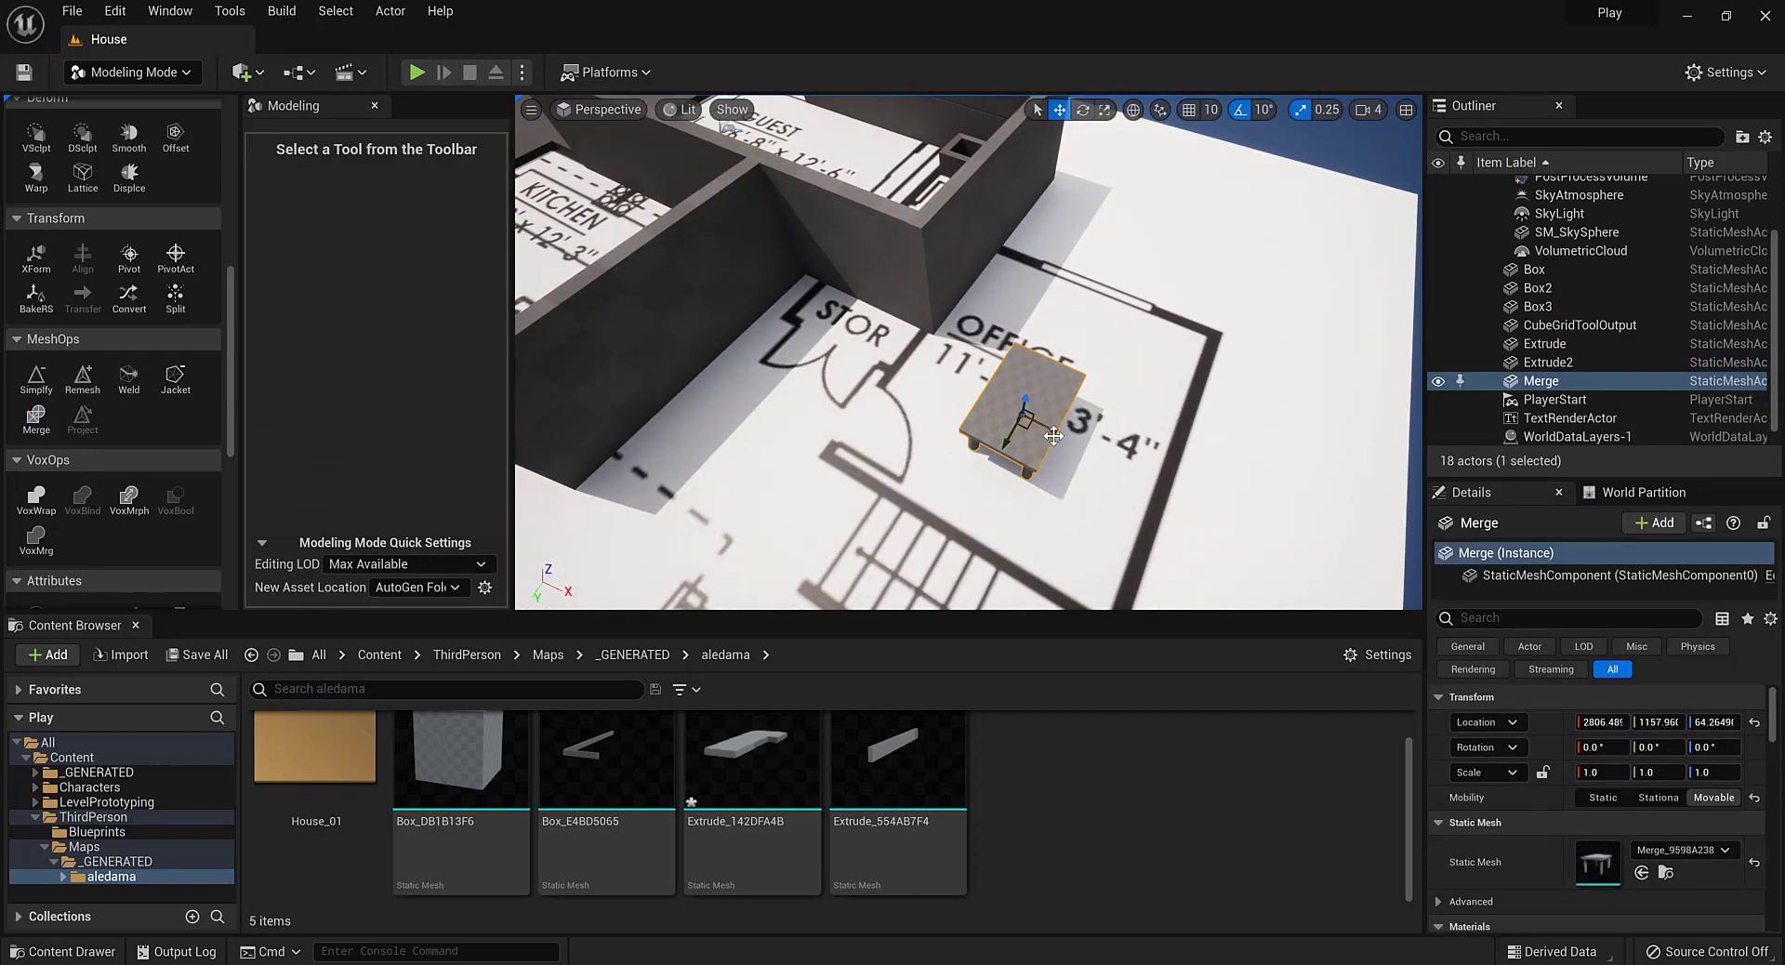
{"action": "left_click_drag", "start_coordinate": [1053, 436], "coordinate": [1106, 502]}
{"action": "scroll", "coordinate": [1088, 455], "scroll_direction": "down", "scroll_amount": 2}
{"action": "scroll", "coordinate": [969, 372], "scroll_direction": "down", "scroll_amount": 4}
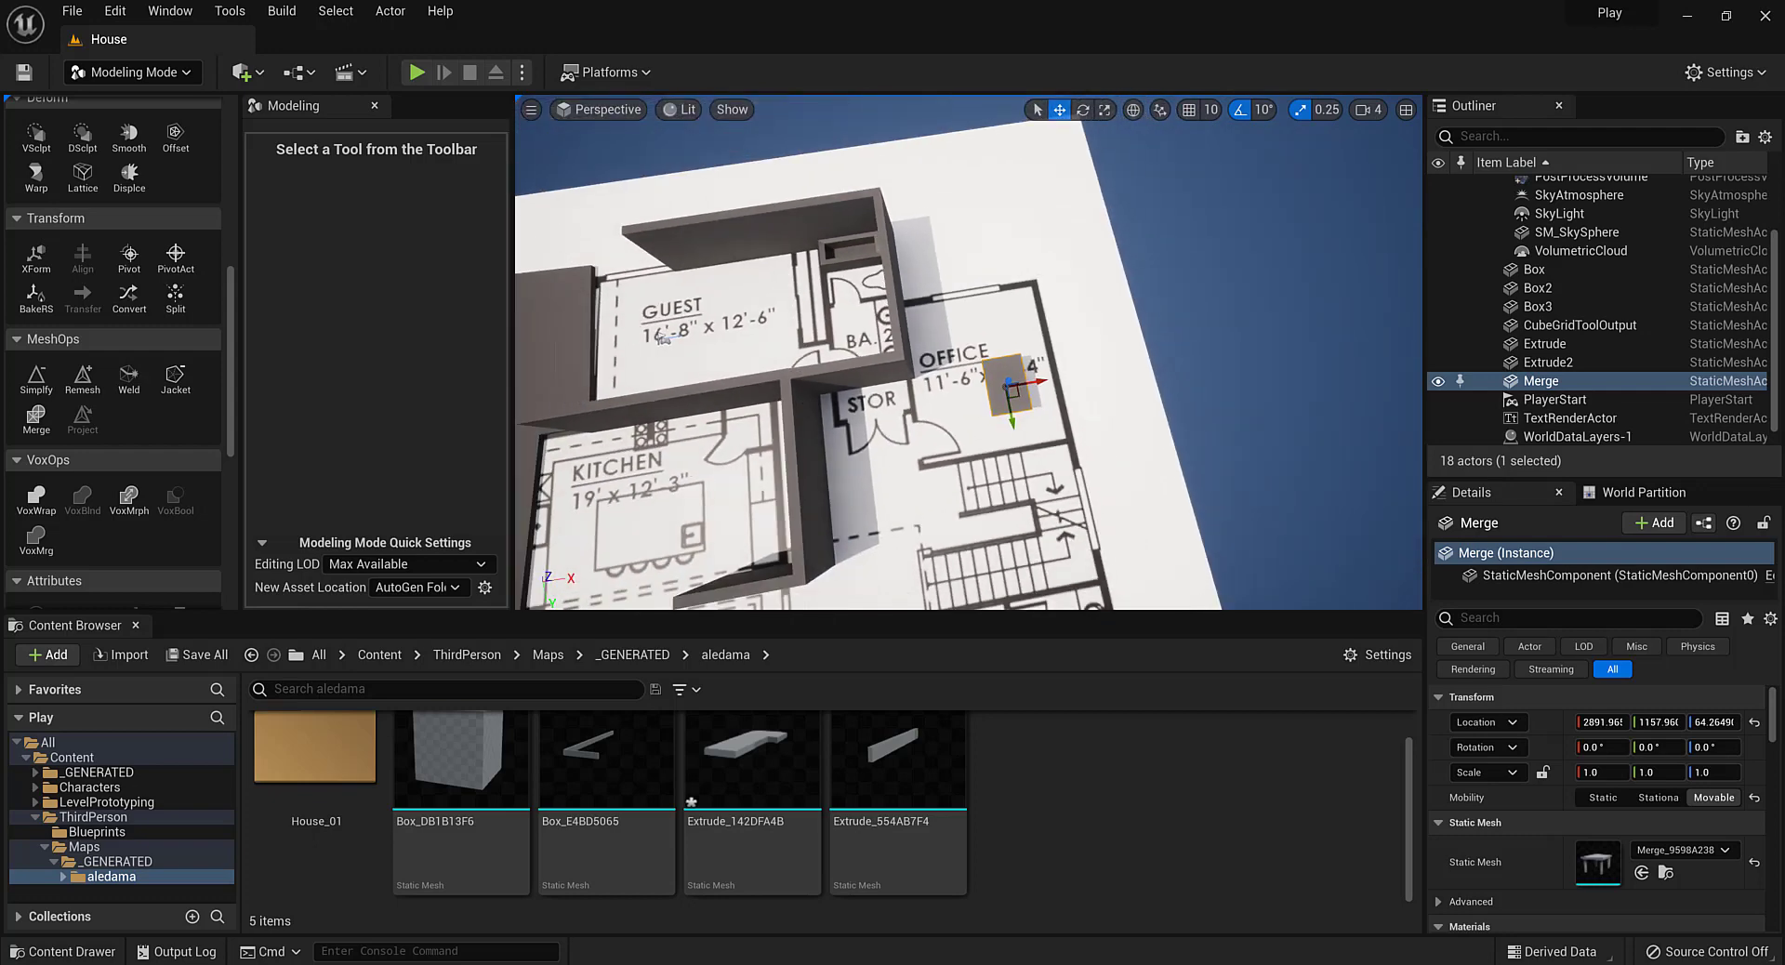
Duplicate the office table and place the copy in the dining area at about X 1194, Y 2065
{"action": "middle_click_drag", "start_coordinate": [967, 316], "coordinate": [857, 350]}
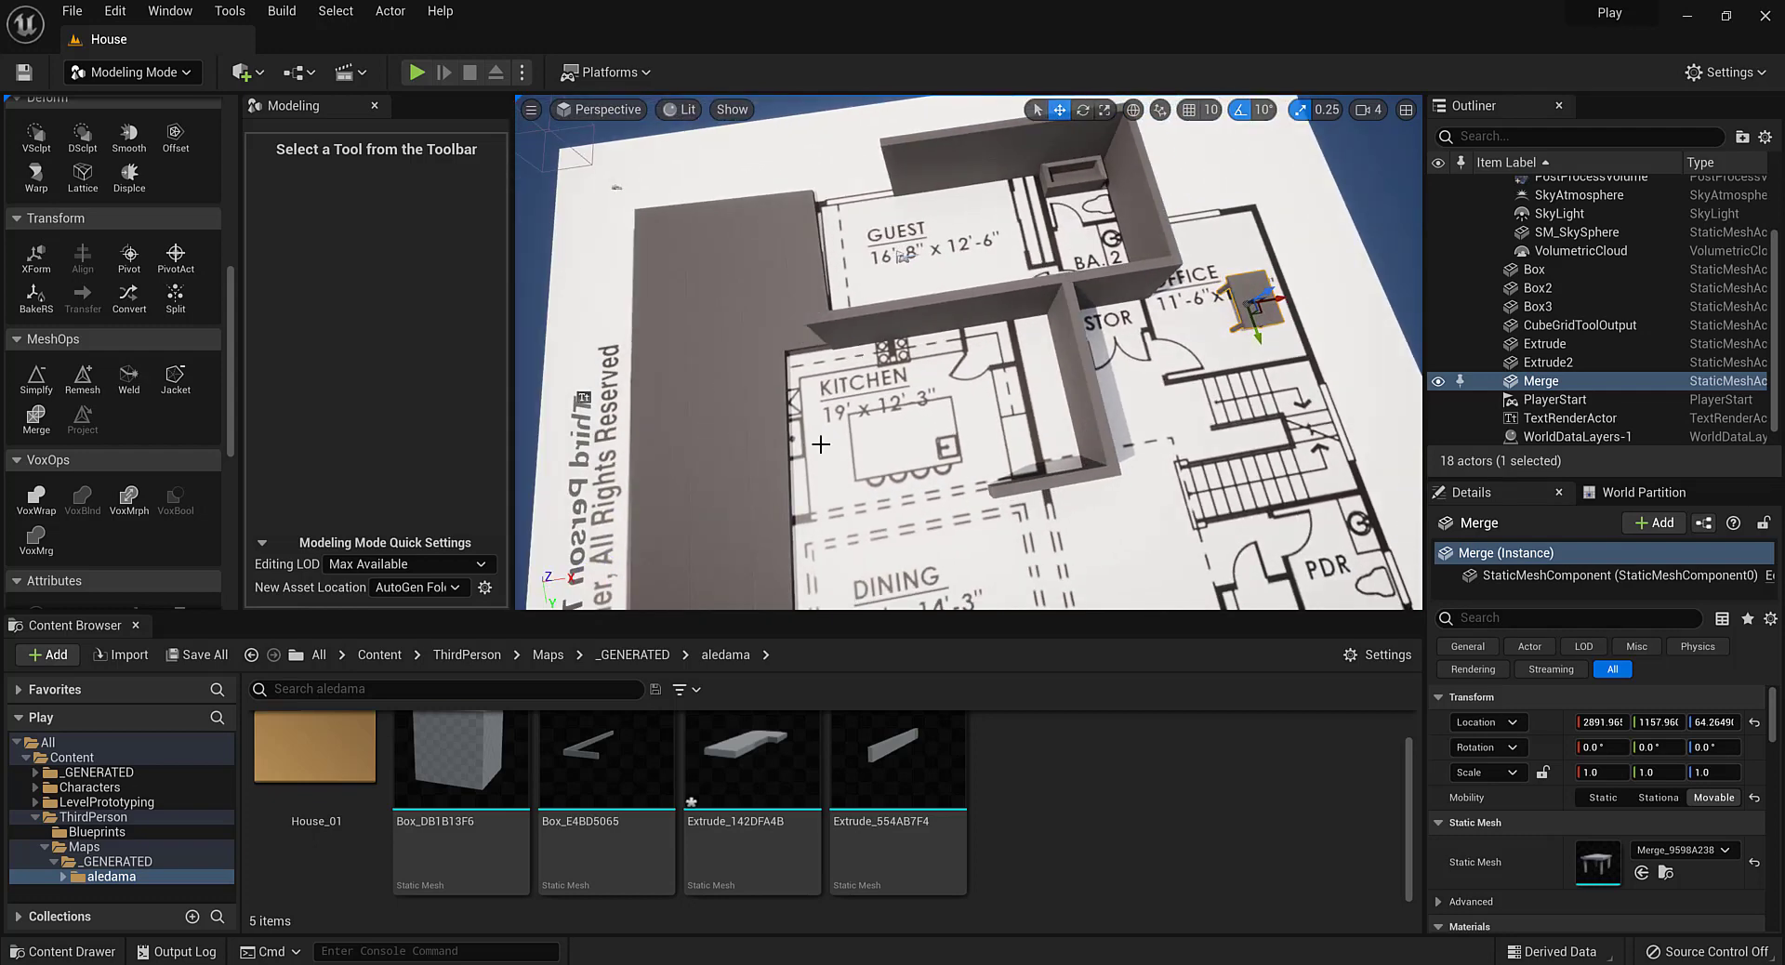
{"action": "scroll", "coordinate": [998, 405], "scroll_direction": "down", "scroll_amount": 2}
{"action": "left_click_drag", "start_coordinate": [998, 404], "coordinate": [1321, 457], "text": "alt"}
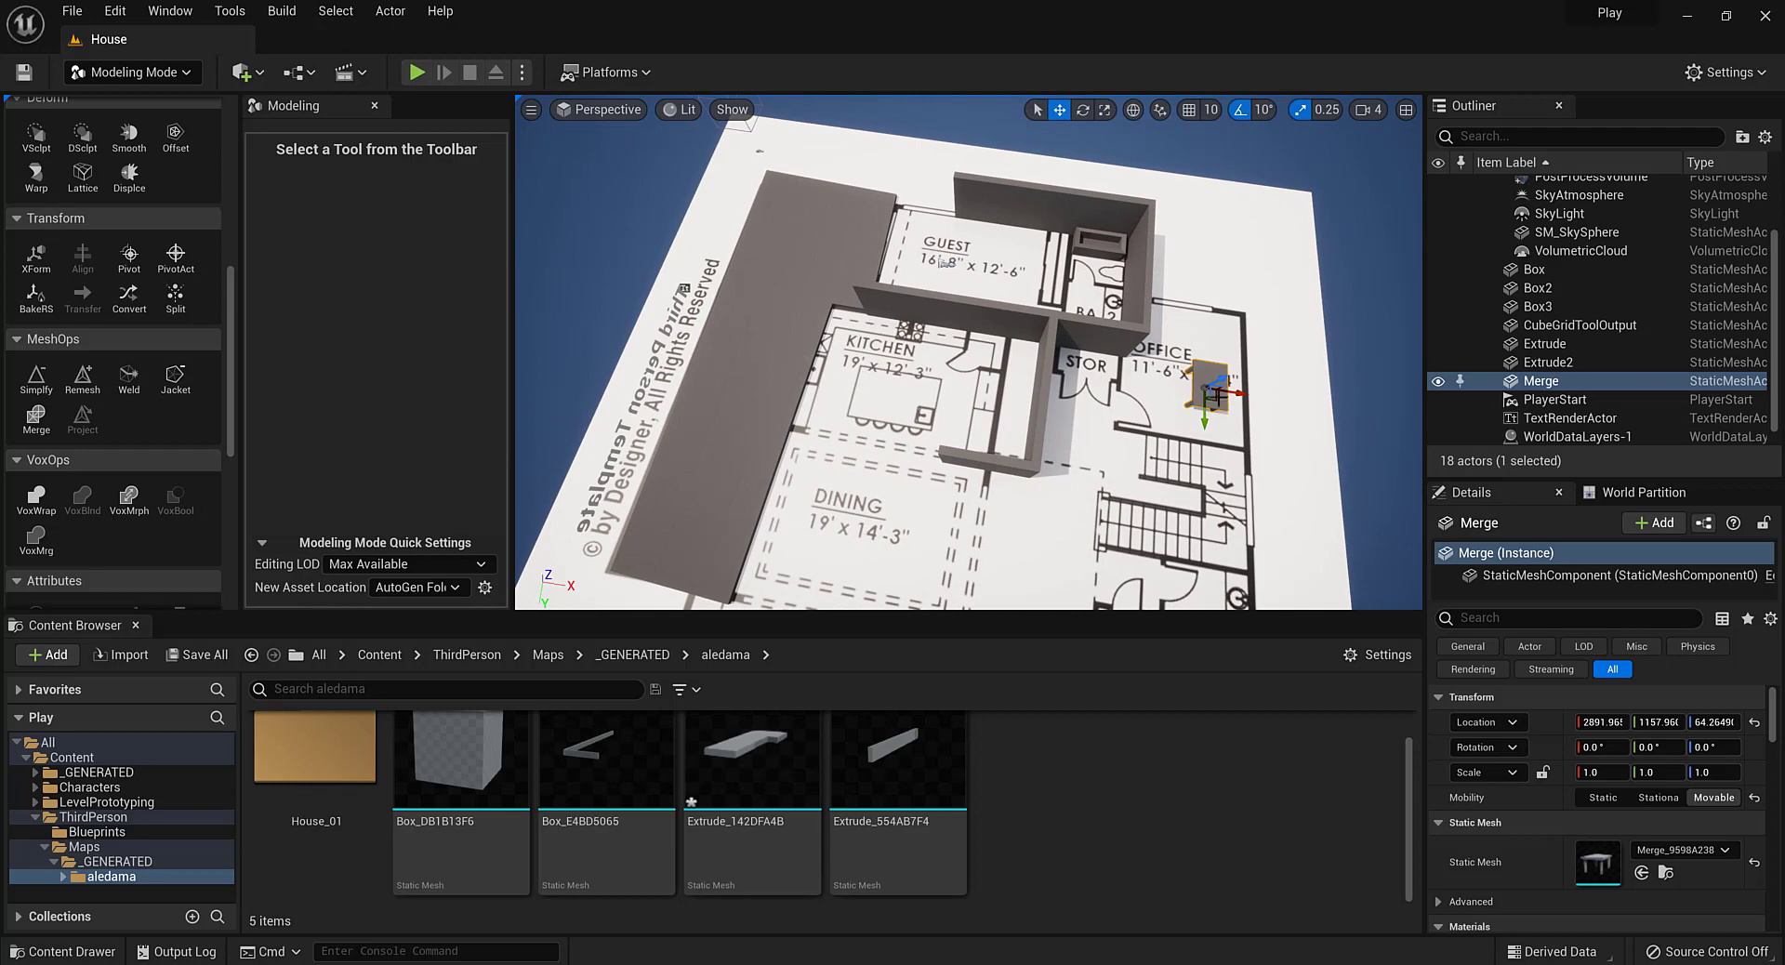
{"action": "left_click_drag", "start_coordinate": [1242, 394], "coordinate": [848, 398], "text": "alt"}
{"action": "scroll", "coordinate": [1023, 371], "scroll_direction": "up", "scroll_amount": 3}
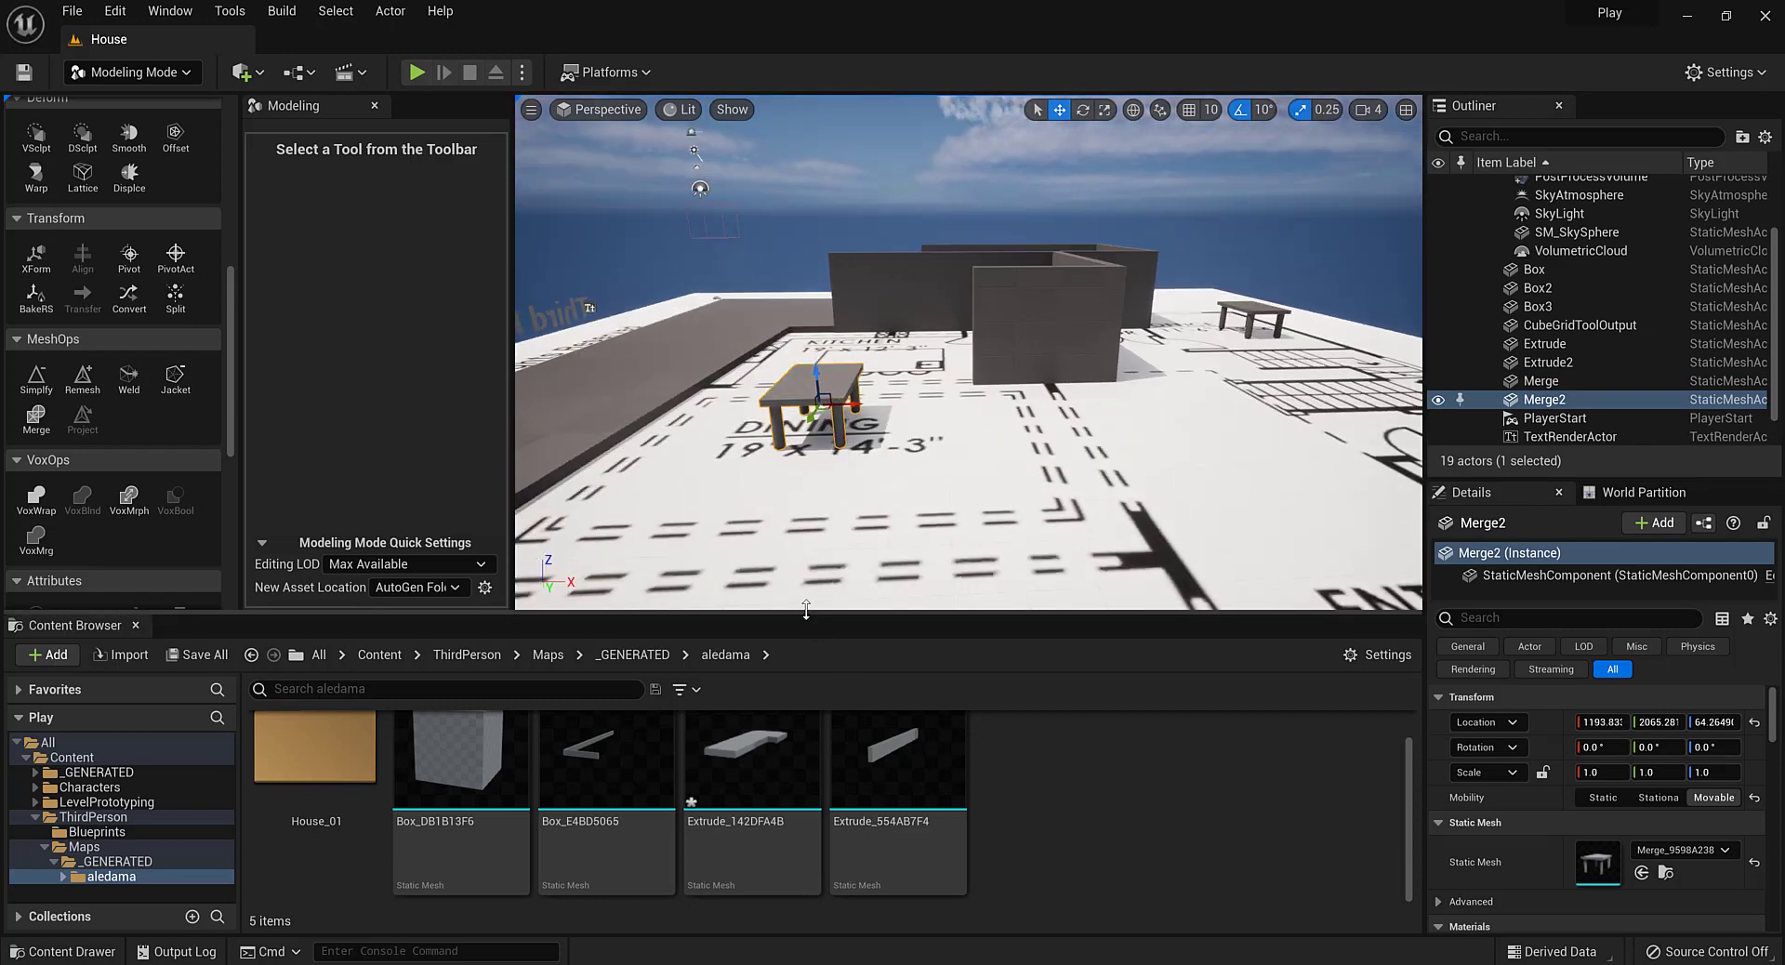
Enlarge the content browsing area and check the generated-asset folder and its House_01 subfolder
{"action": "left_click_drag", "start_coordinate": [809, 613], "coordinate": [808, 365]}
{"action": "left_click", "coordinate": [62, 625]}
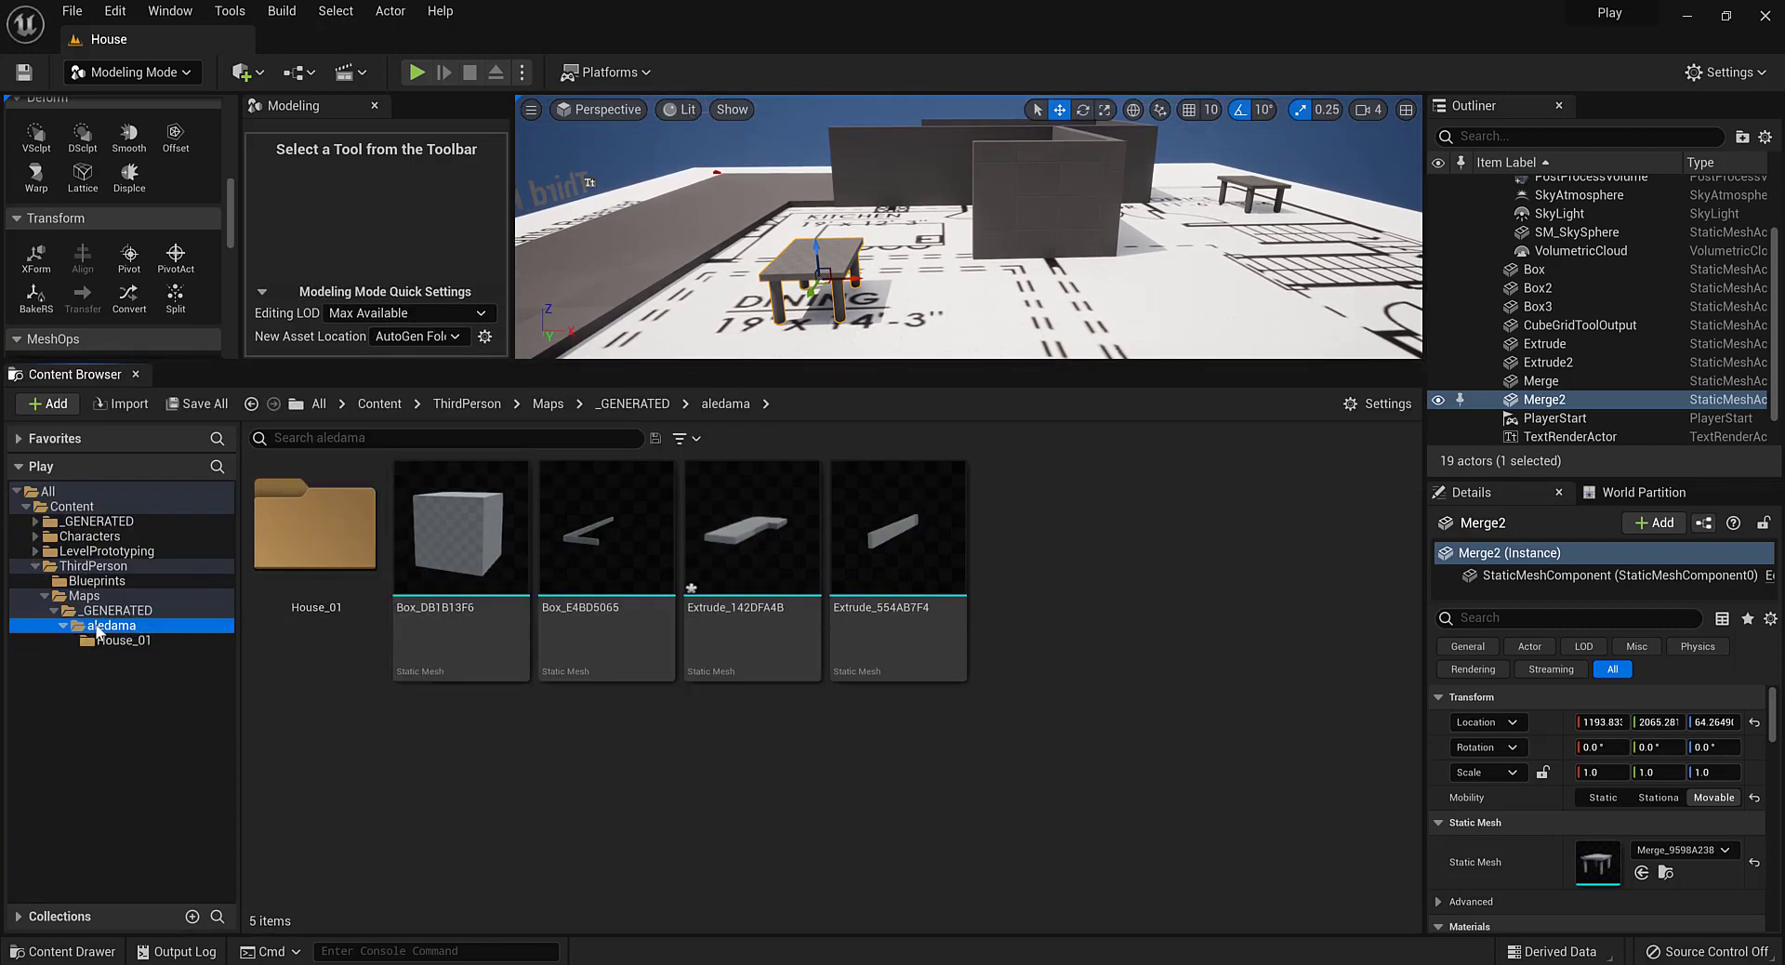
{"action": "left_click", "coordinate": [110, 641]}
{"action": "left_click", "coordinate": [107, 626]}
Focus on the dining area's table copy and rename its actor Table
{"action": "double_click", "coordinate": [1573, 402]}
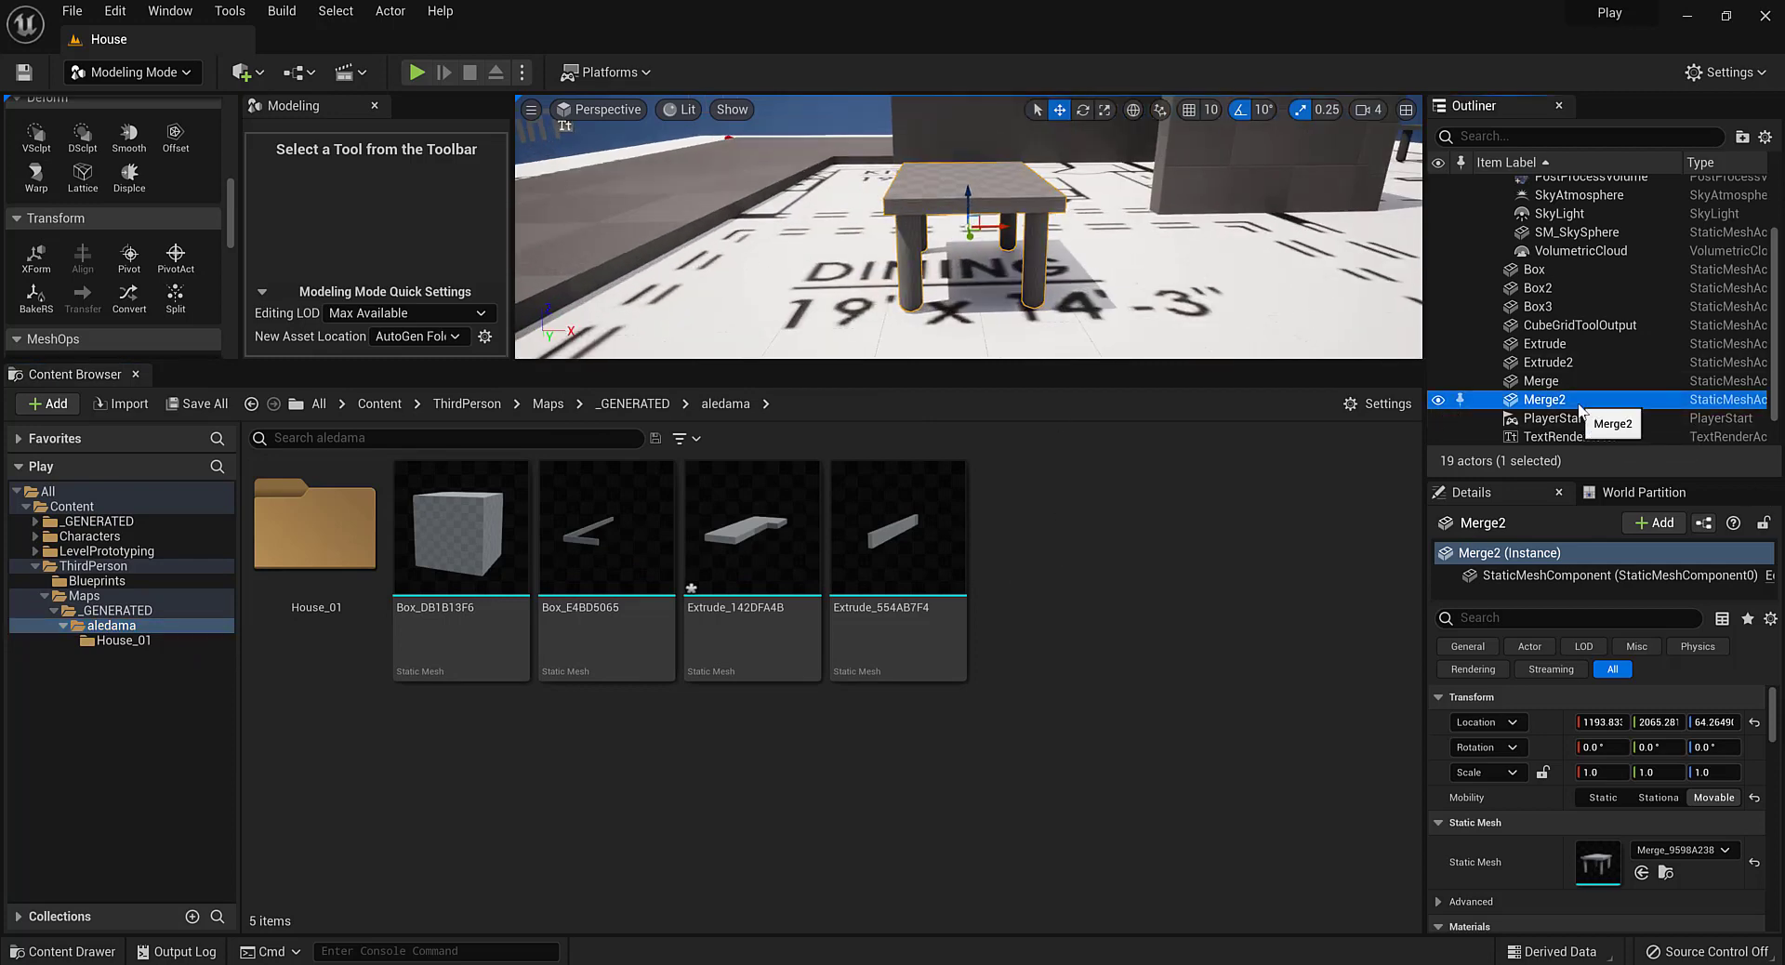
{"action": "left_click", "coordinate": [1573, 406]}
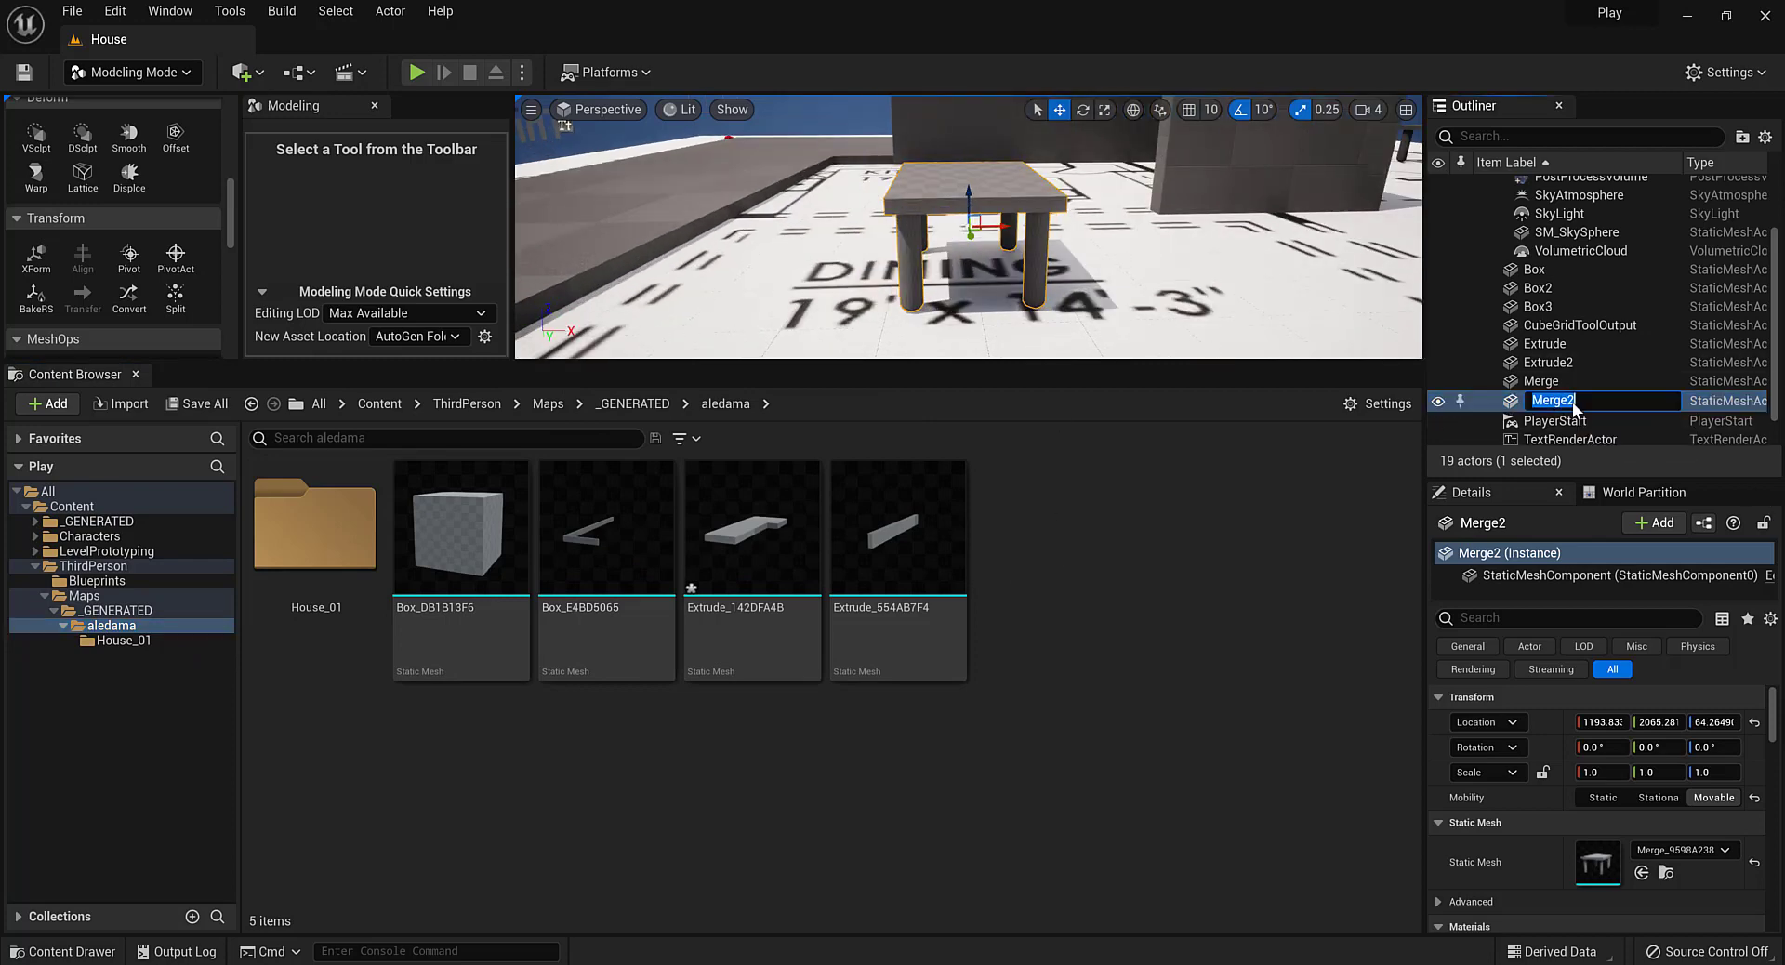
{"action": "key", "text": "Return"}
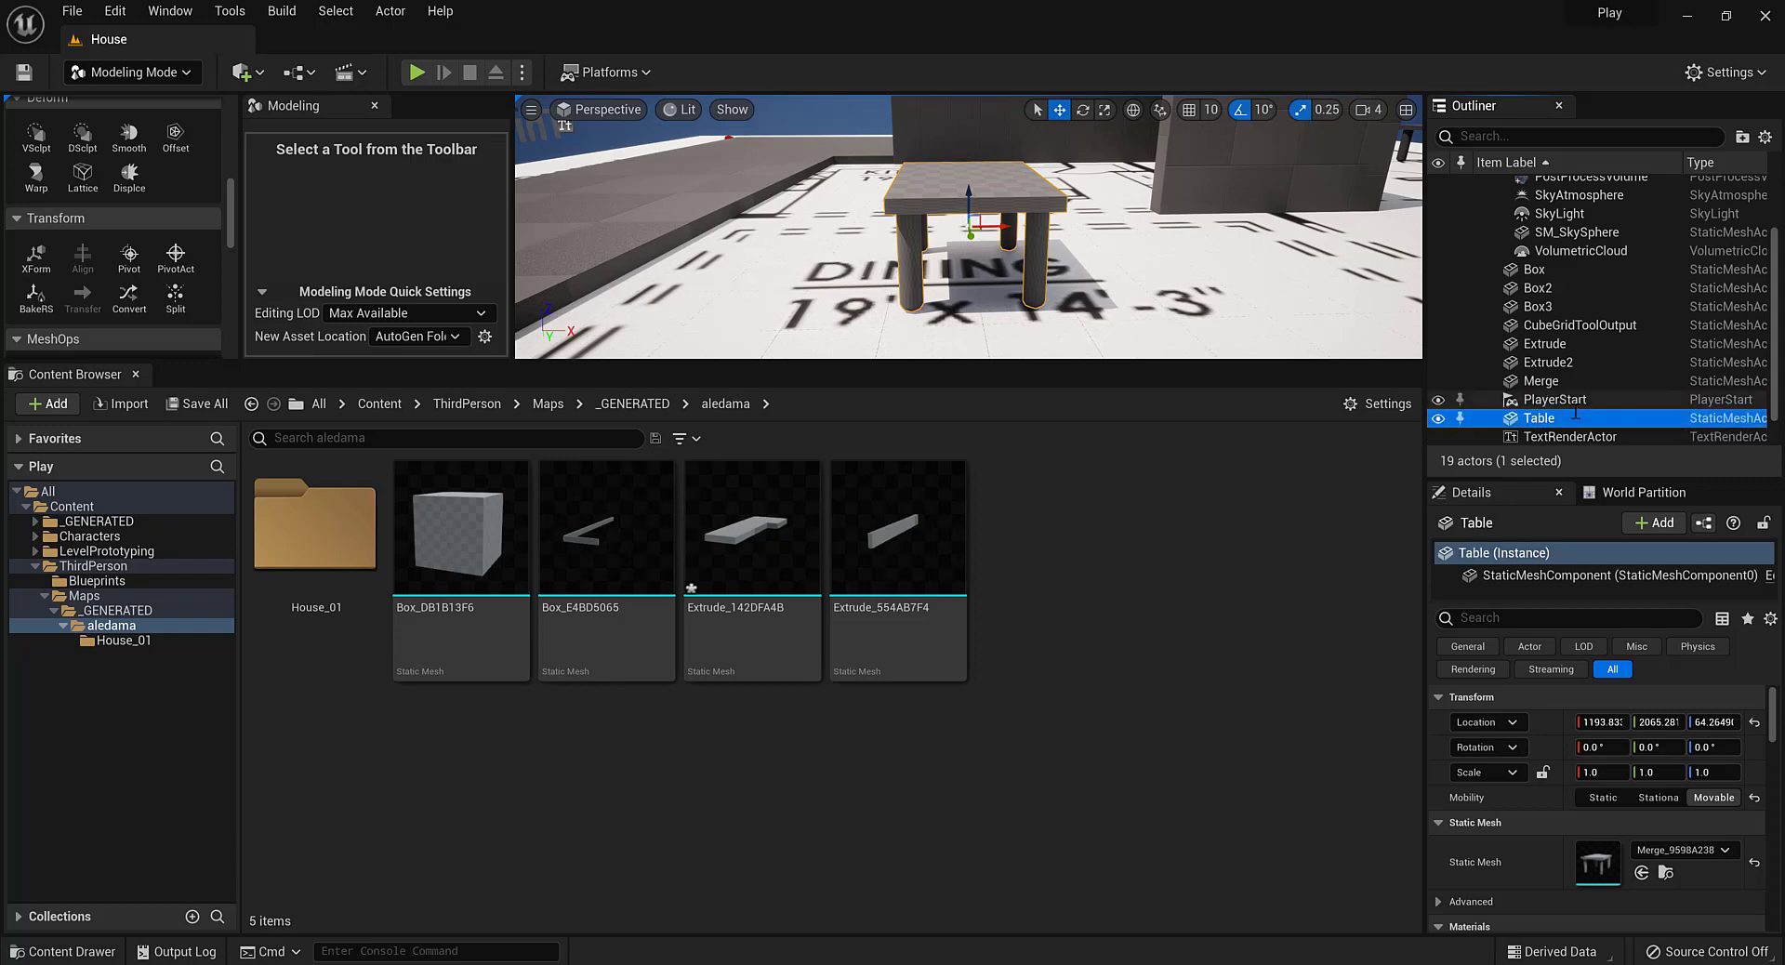
Check the box and extrude meshes in the generated-asset folder and the Table actor's static mesh and material details
{"action": "left_click", "coordinate": [615, 533]}
{"action": "left_click", "coordinate": [502, 517]}
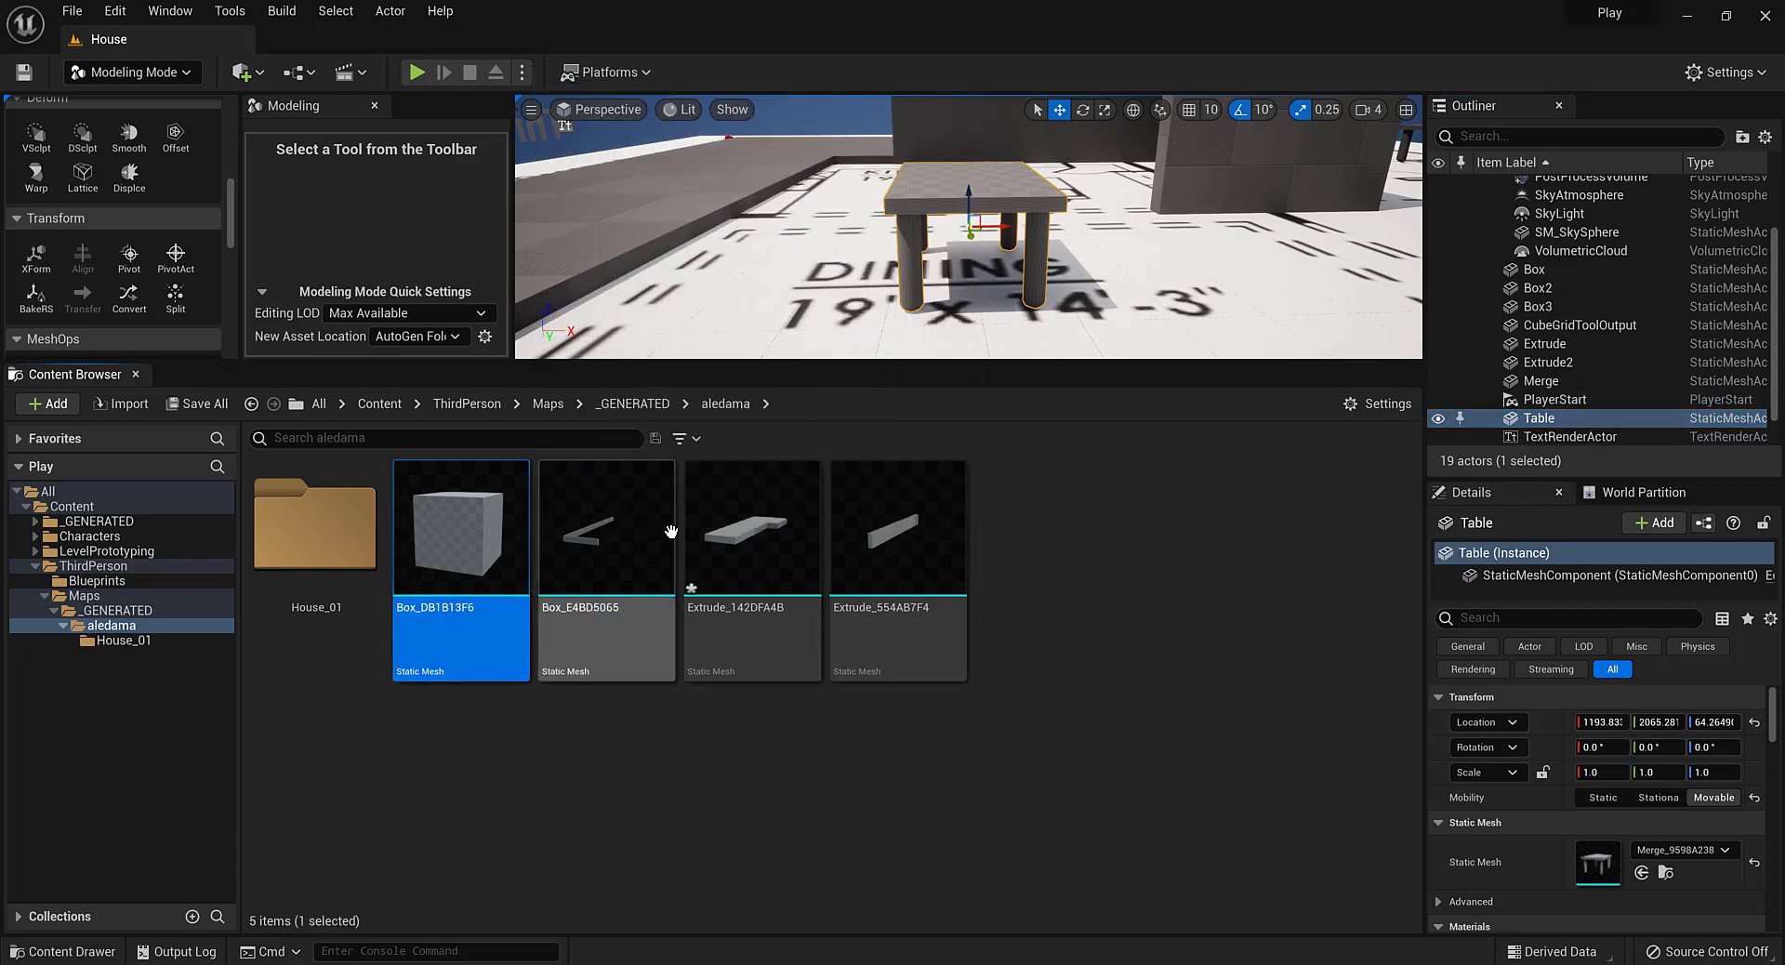
{"action": "left_click", "coordinate": [666, 531]}
{"action": "left_click", "coordinate": [898, 547]}
{"action": "scroll", "coordinate": [1617, 828], "scroll_direction": "down", "scroll_amount": 1}
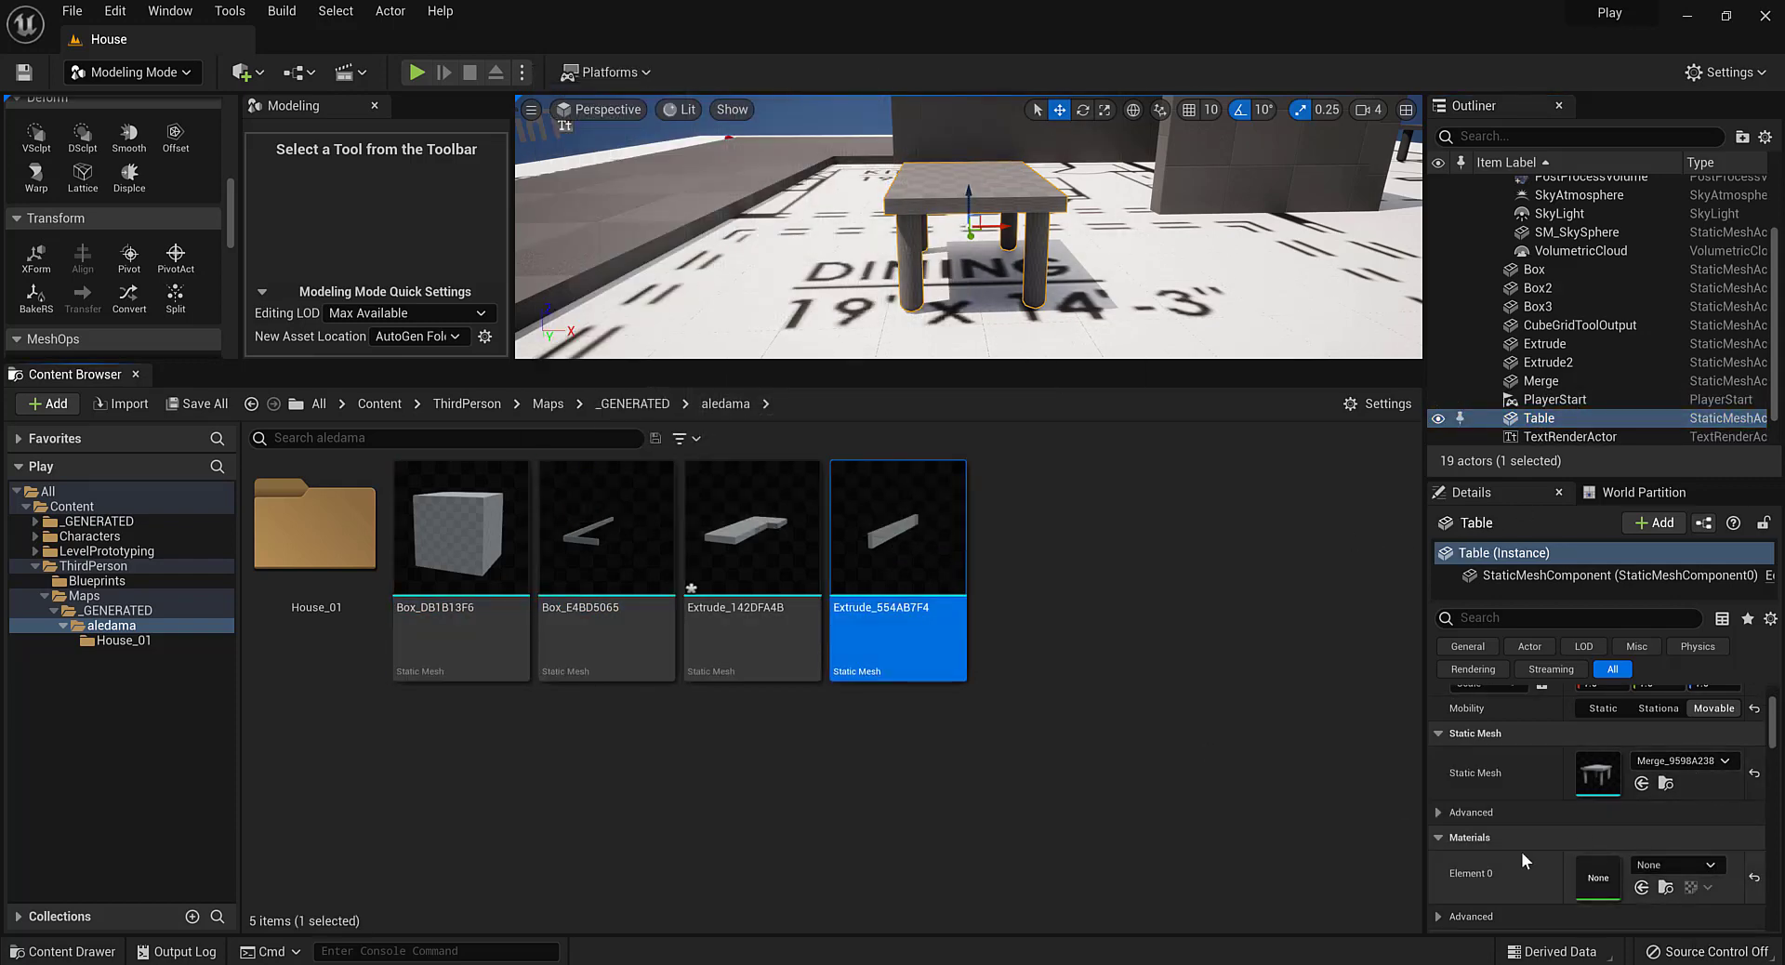
{"action": "scroll", "coordinate": [1537, 739], "scroll_direction": "up", "scroll_amount": 1}
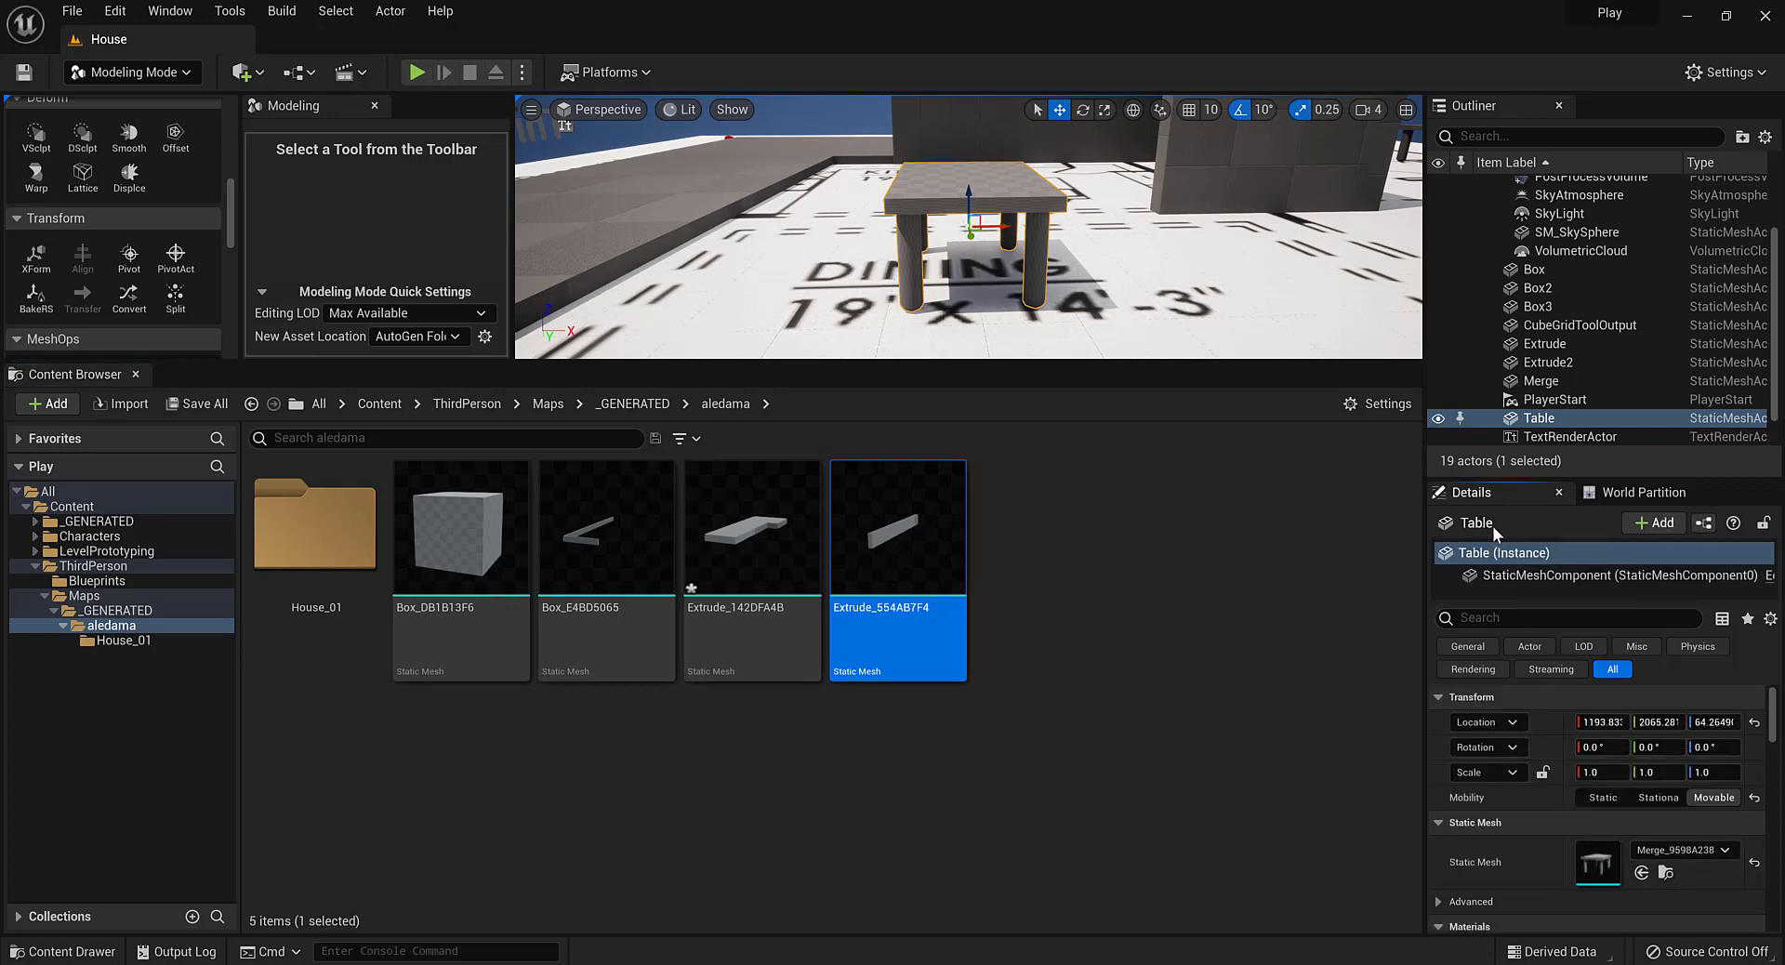
{"action": "left_click", "coordinate": [1495, 553]}
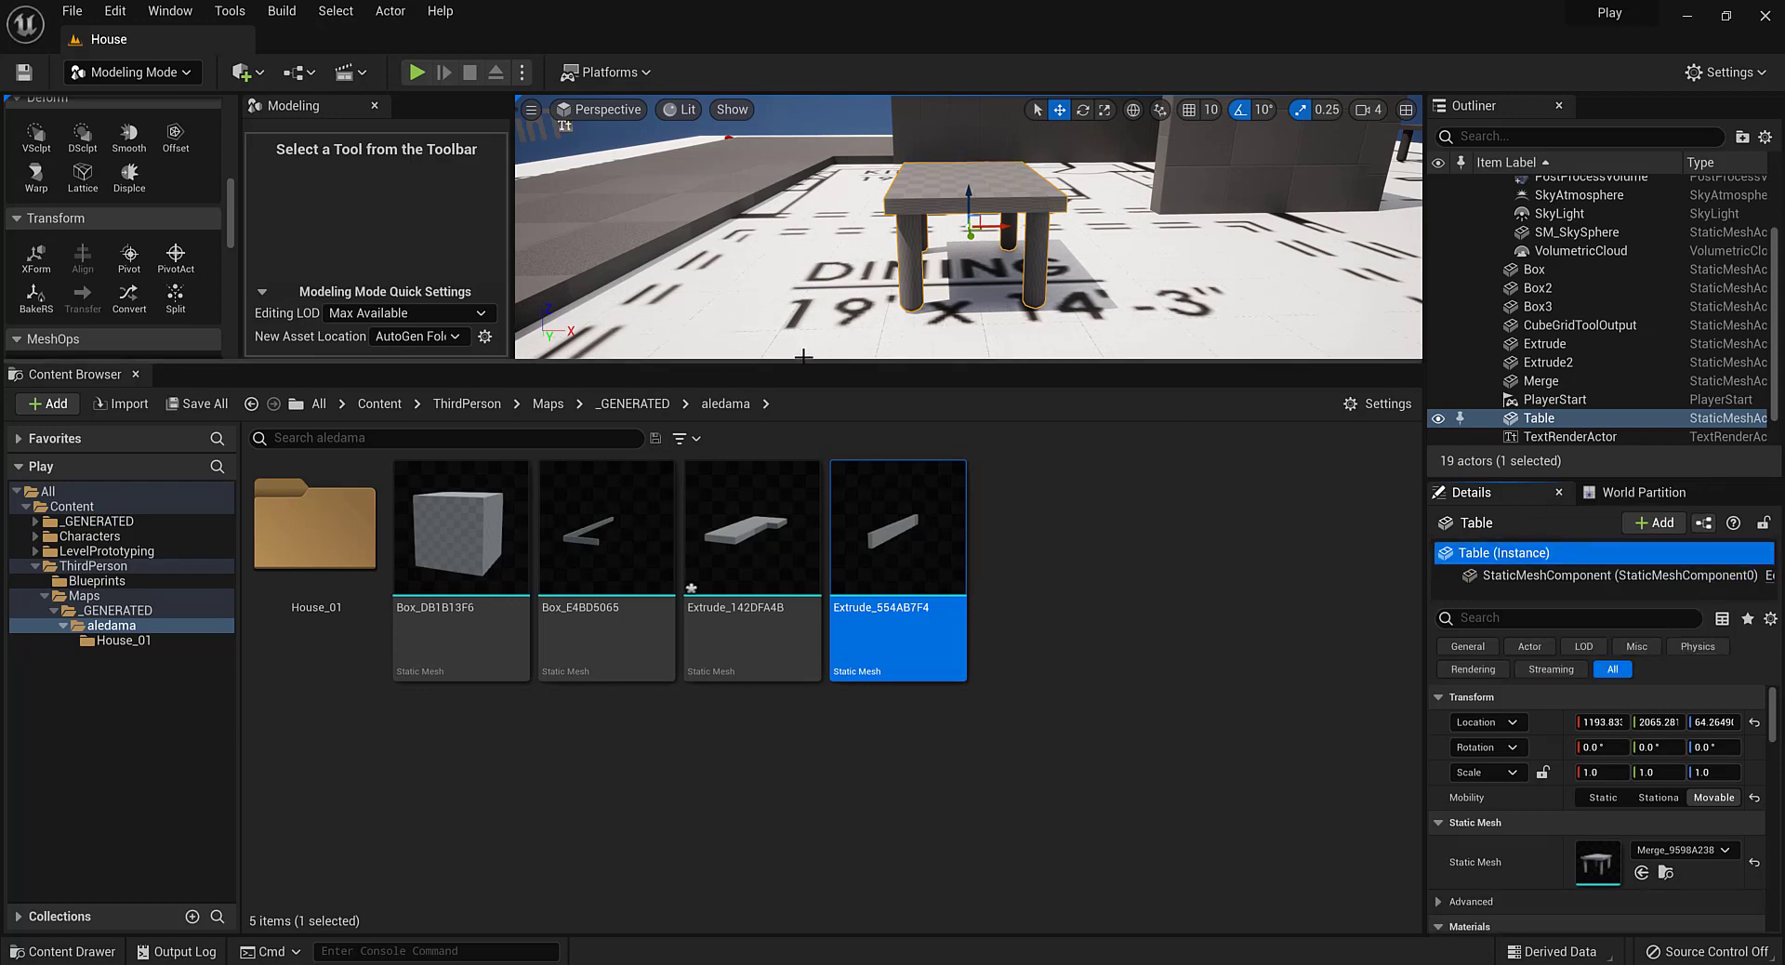
Enlarge the viewport and examine the blocked-out walls and both tables over the floor plan from above
{"action": "left_click_drag", "start_coordinate": [801, 361], "coordinate": [801, 593]}
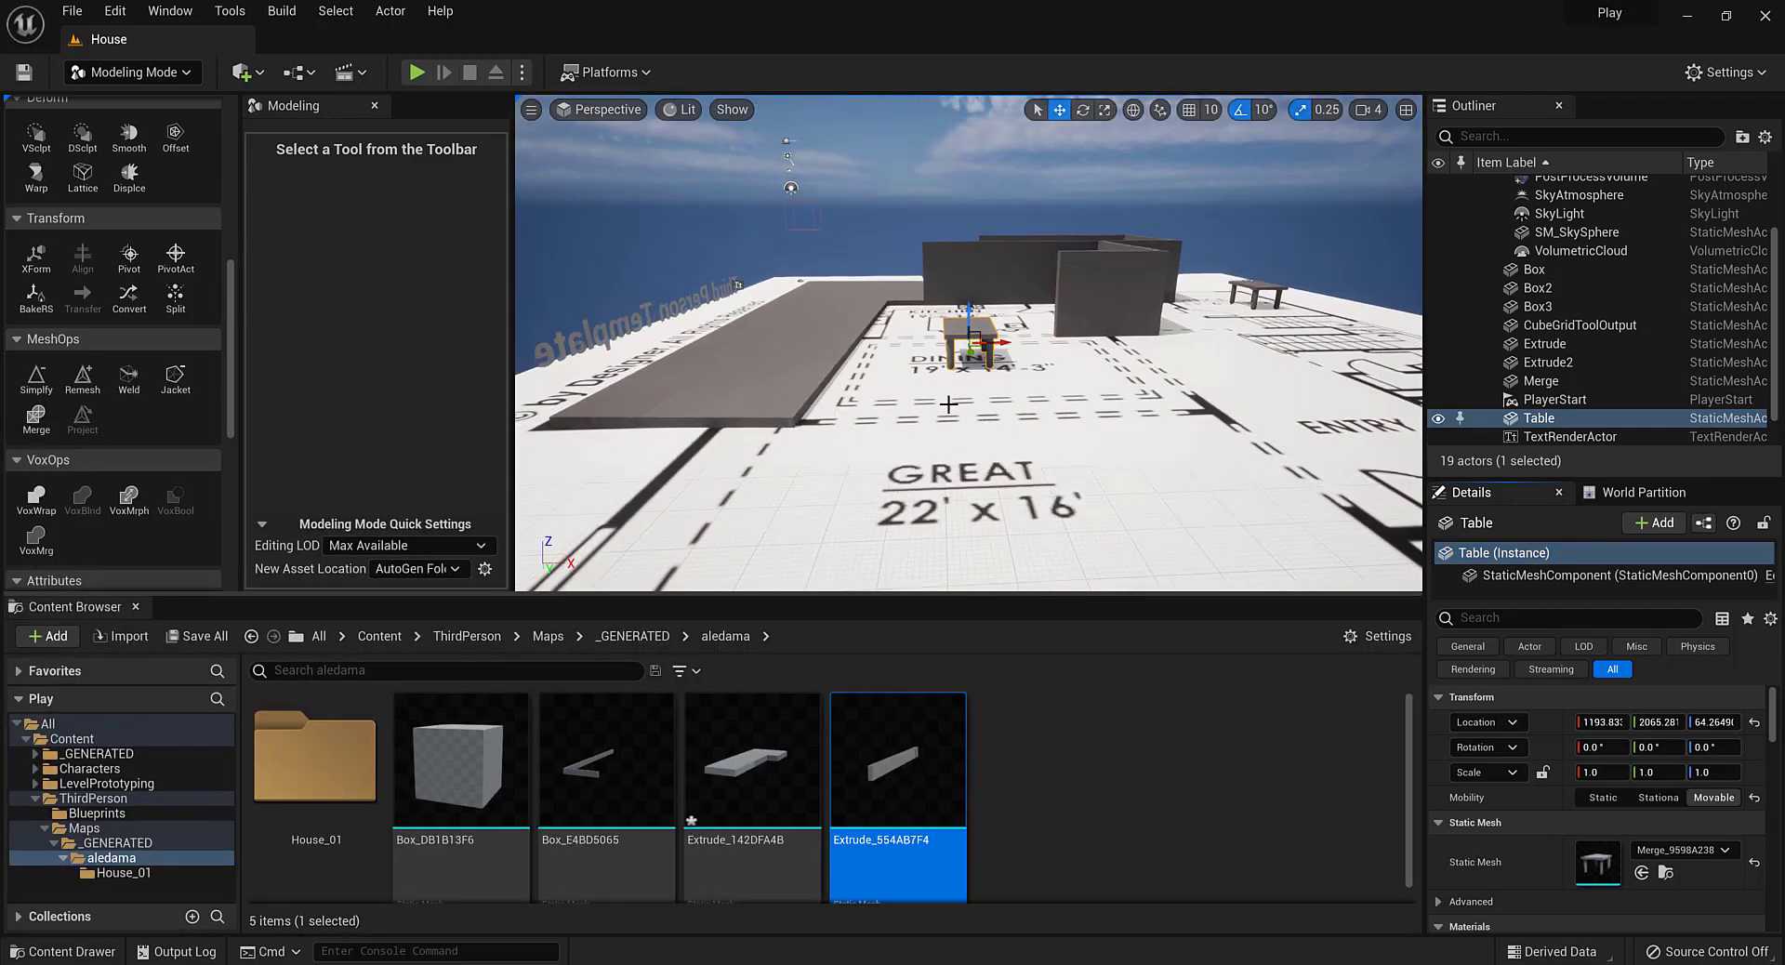
{"action": "left_click_drag", "start_coordinate": [948, 404], "coordinate": [1268, 535], "text": "alt"}
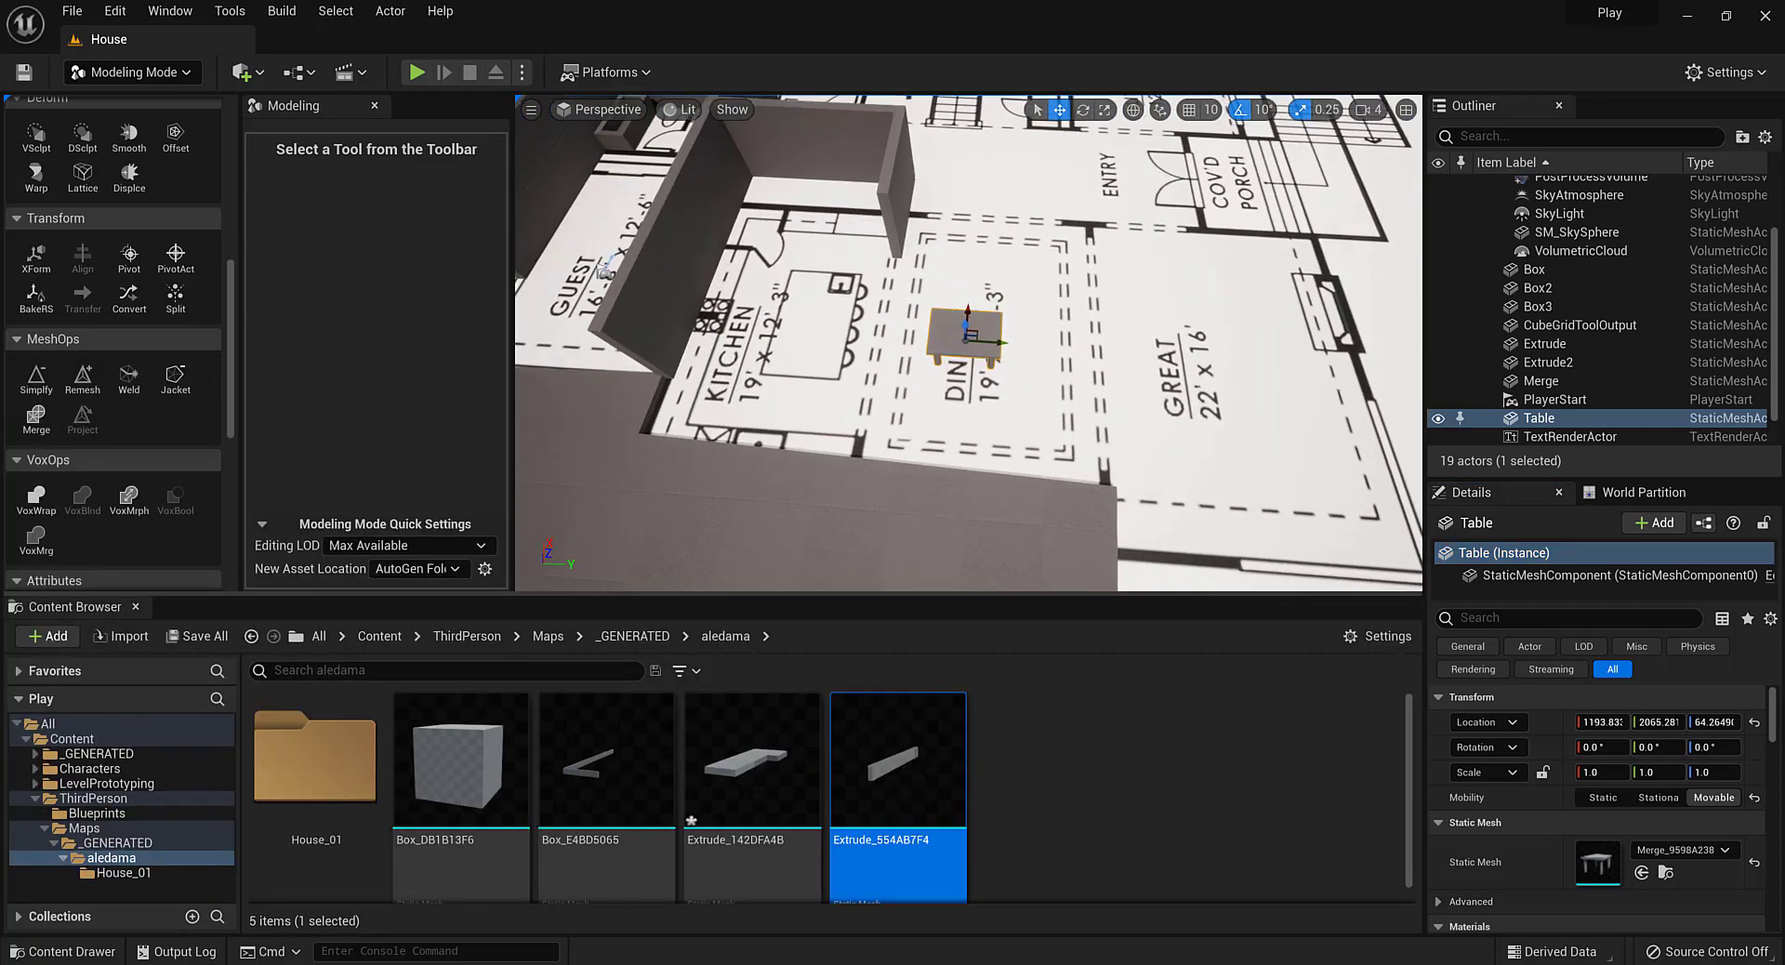
{"action": "middle_click_drag", "start_coordinate": [948, 219], "coordinate": [1150, 418], "text": "alt"}
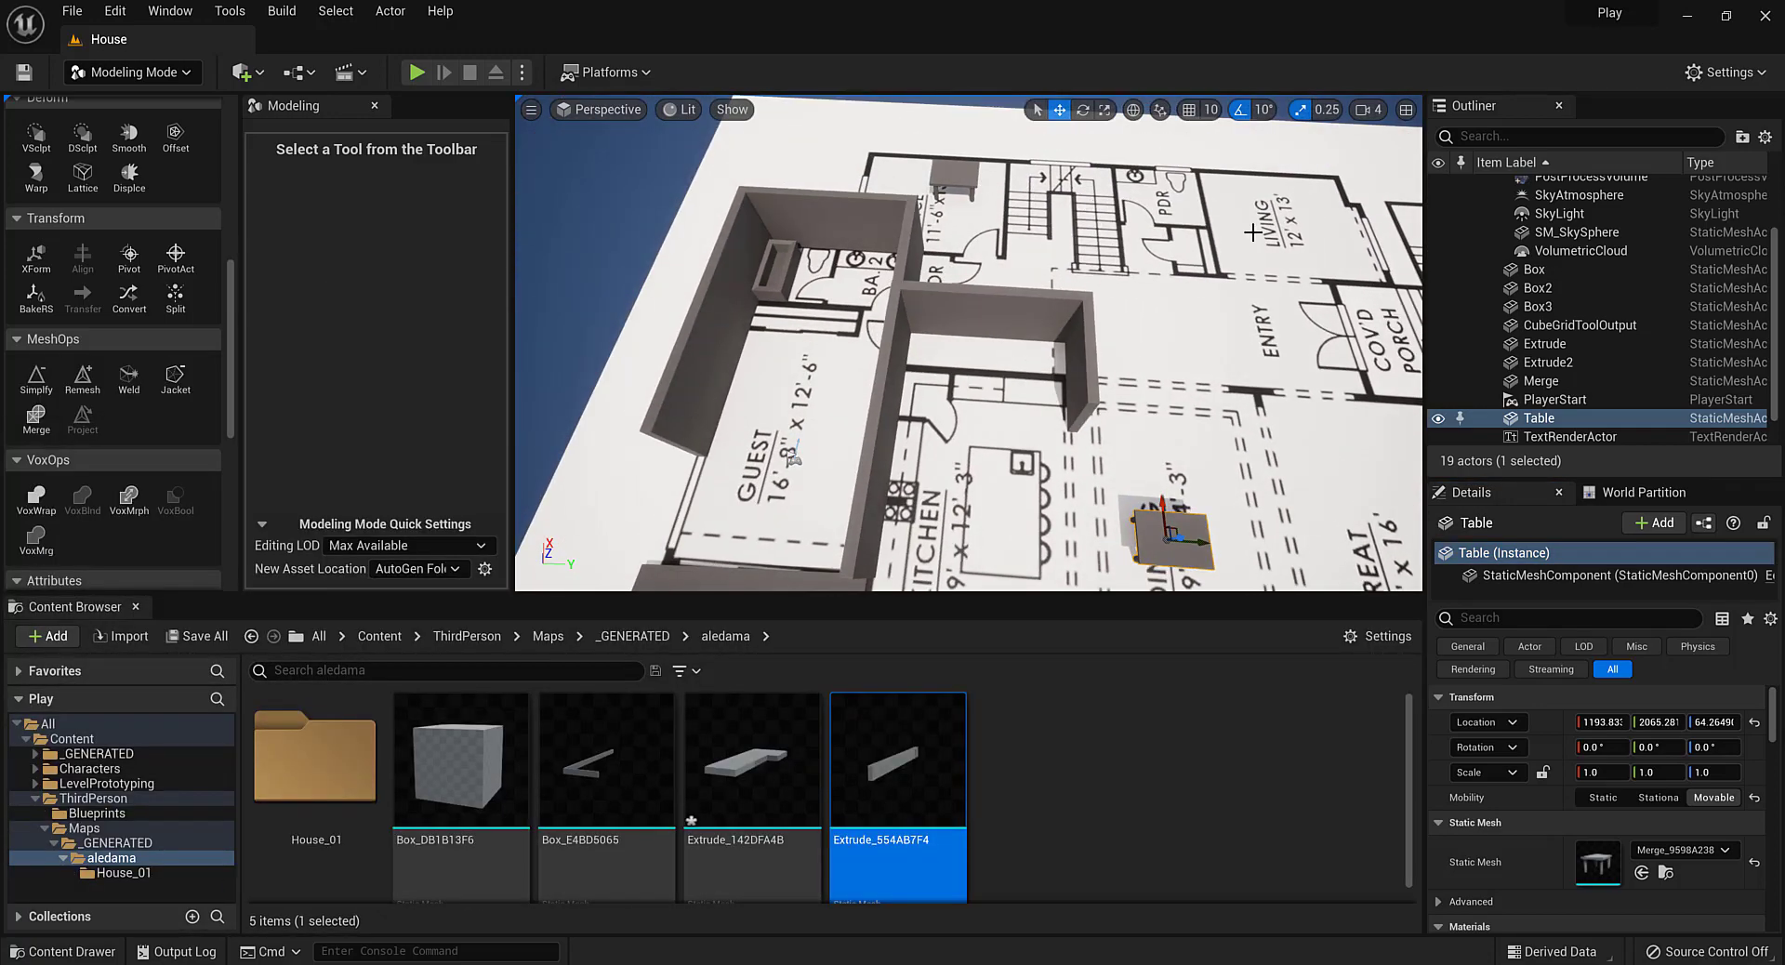
{"action": "left_click_drag", "start_coordinate": [1253, 232], "coordinate": [850, 107], "text": "alt"}
{"action": "left_click_drag", "start_coordinate": [832, 328], "coordinate": [793, 447], "text": "alt"}
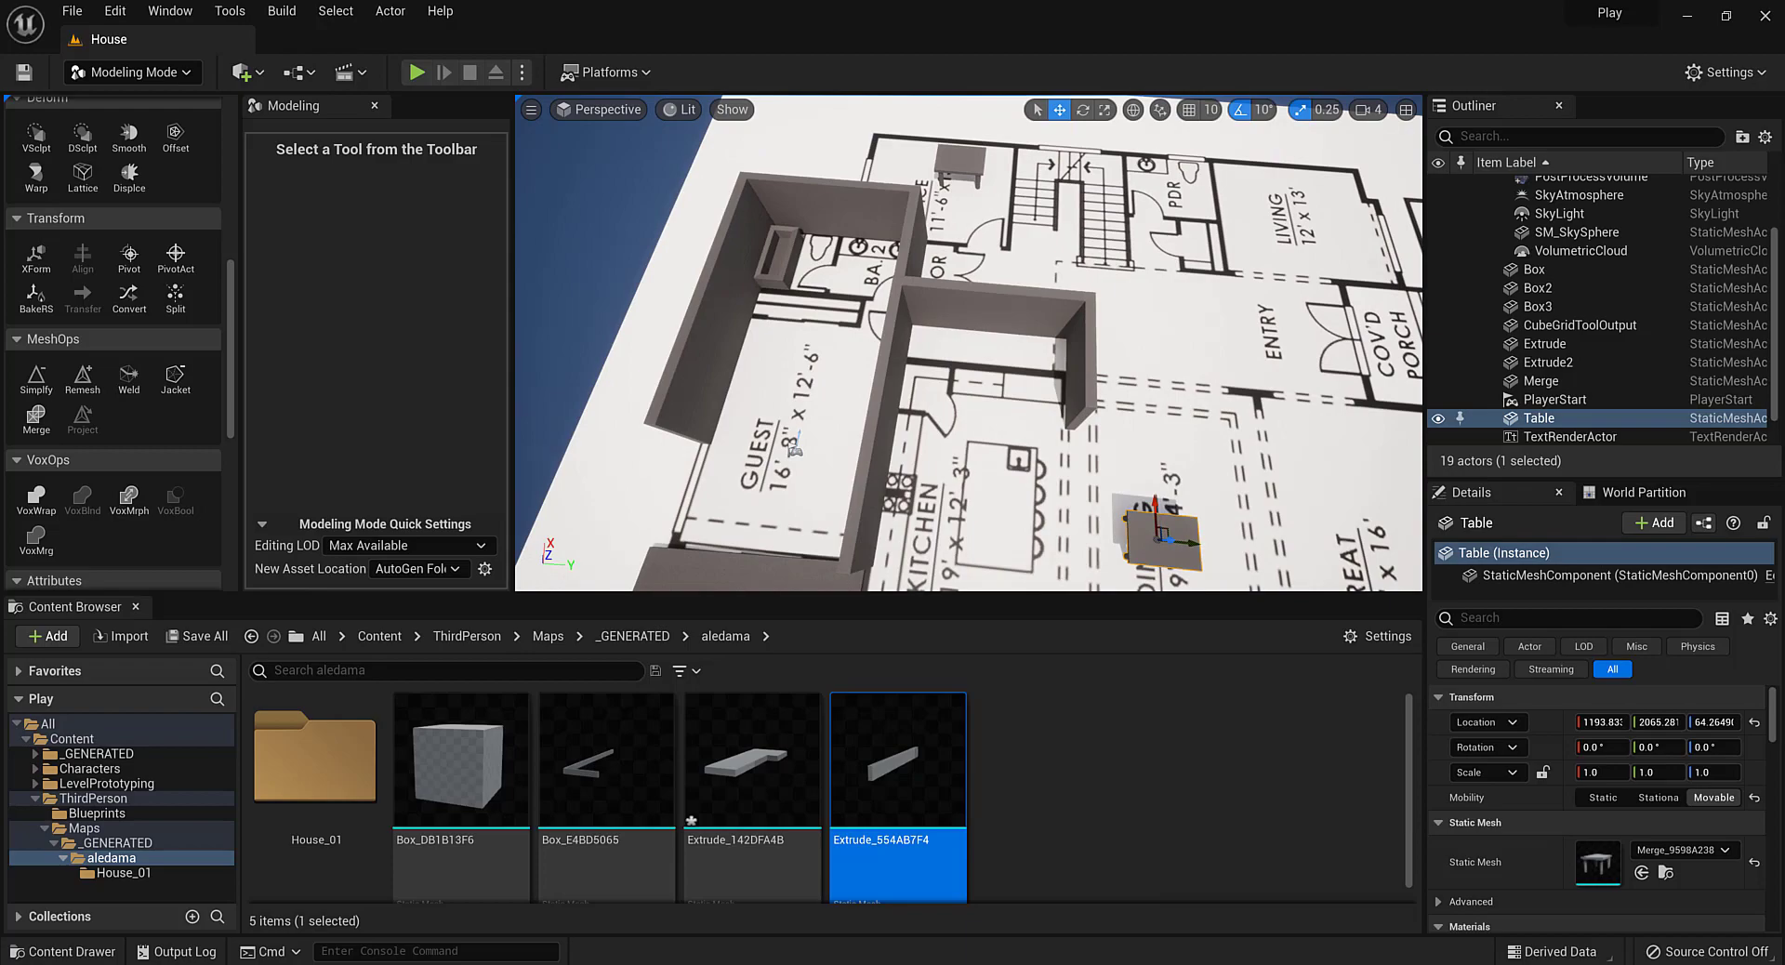